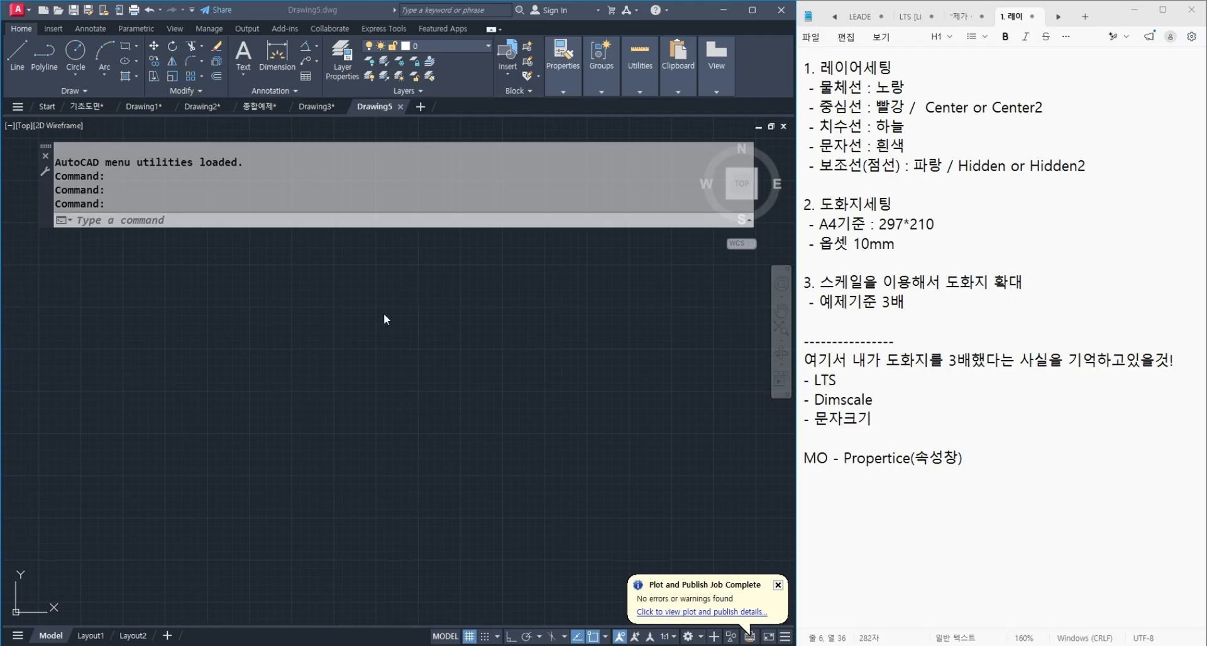
Open the layer properties manager and create two new layers named 물체선 and 중심선.
click(350, 61)
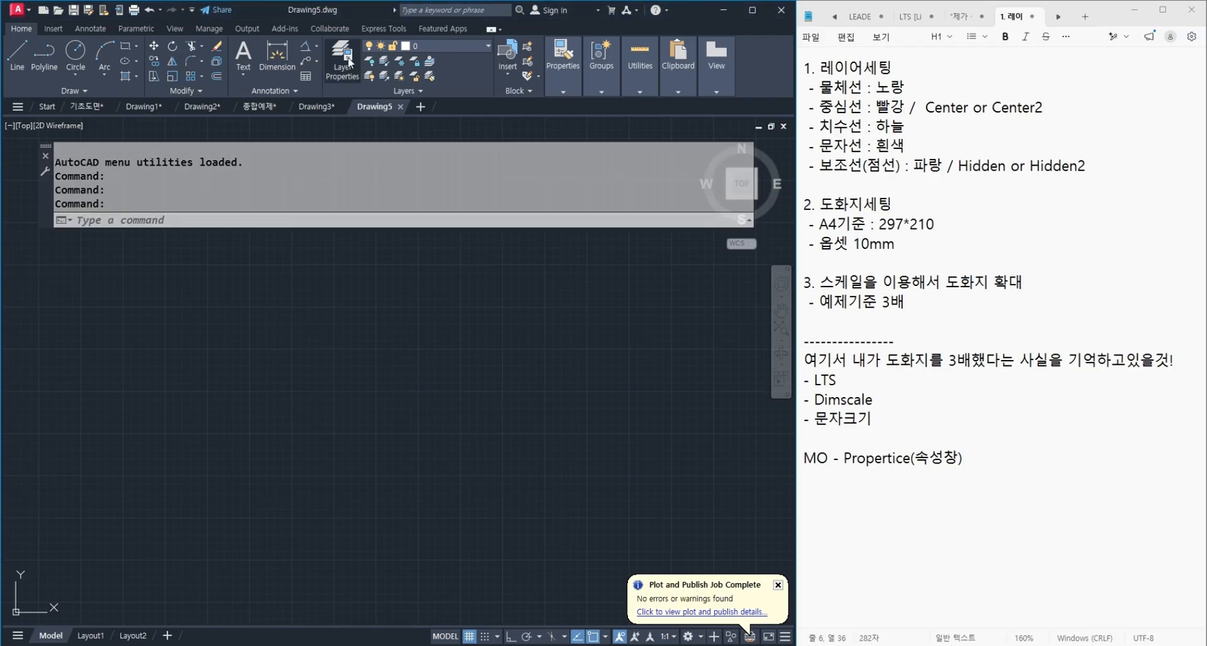
click(349, 60)
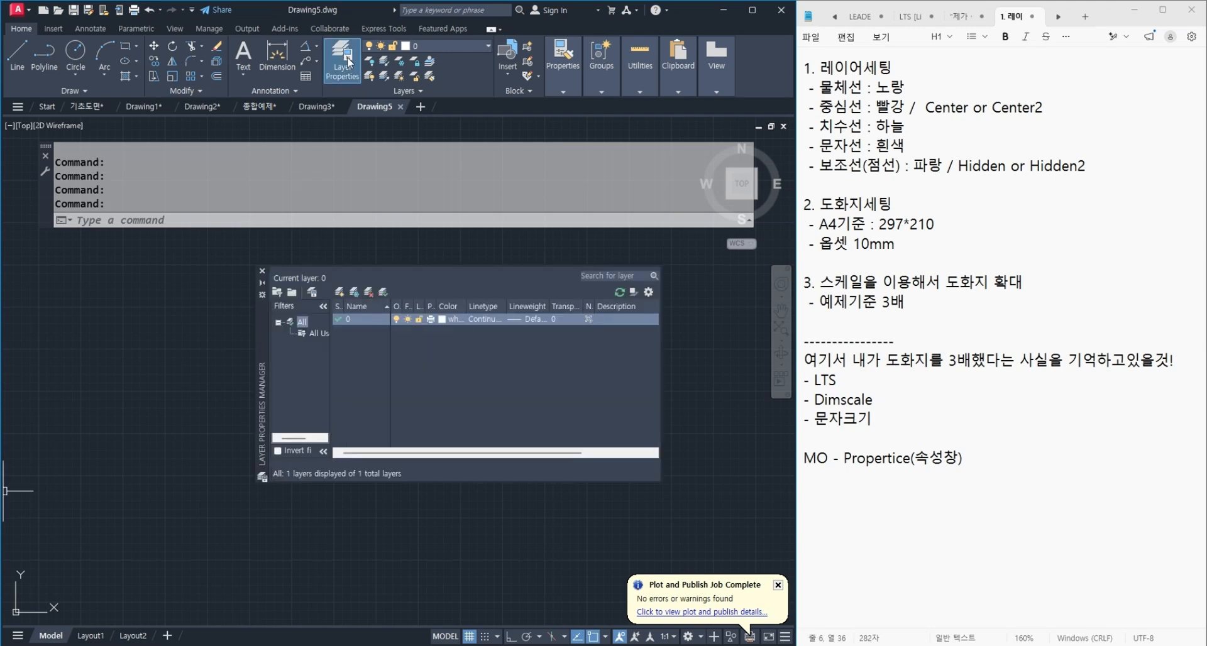
drag(262, 333, 252, 342)
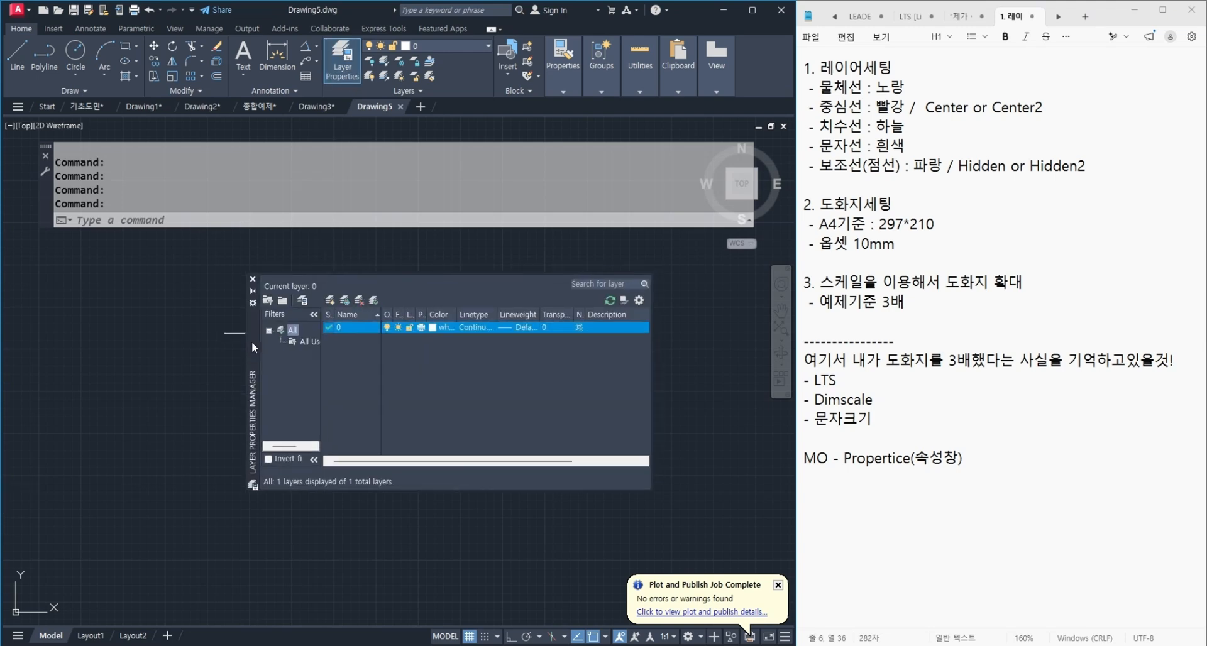
click(330, 299)
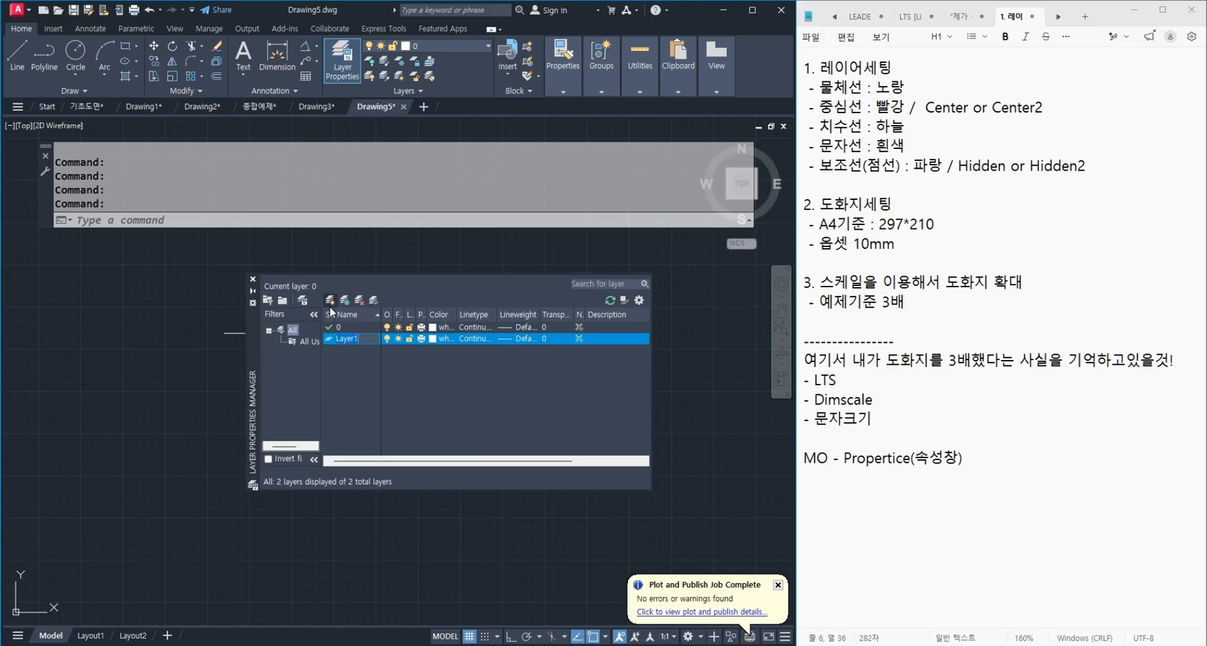
text(a)
text(물체)
text(선)
click(330, 300)
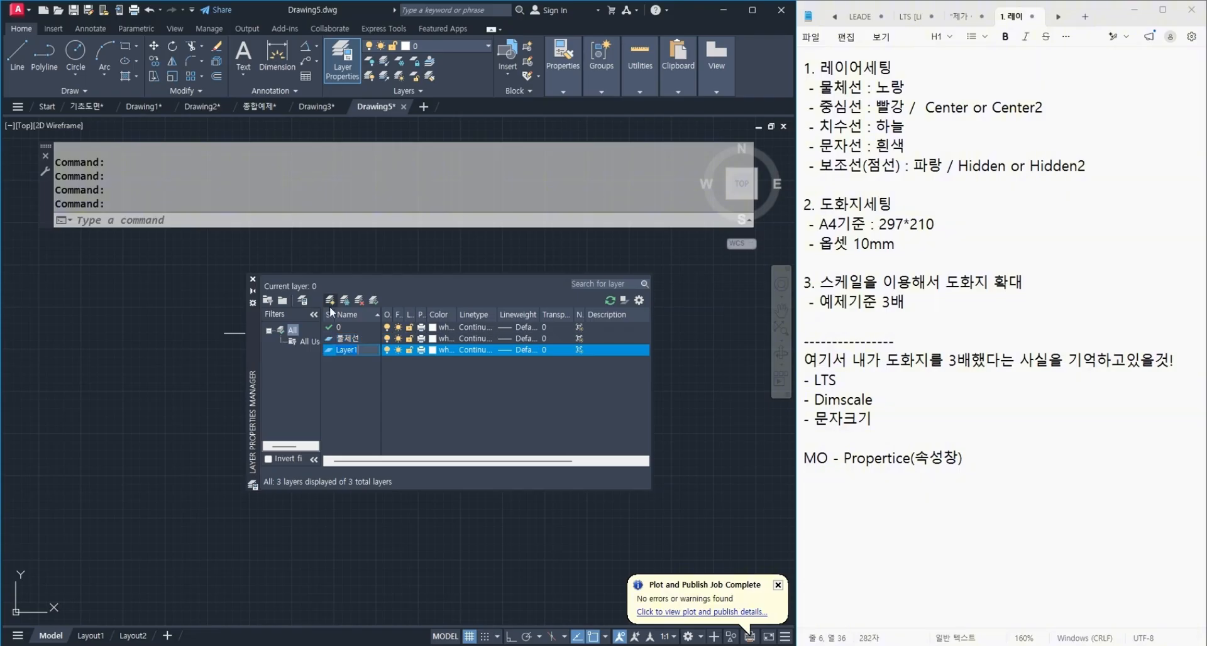
text(중심선)
Create another new layer and name it 치수선.
click(331, 305)
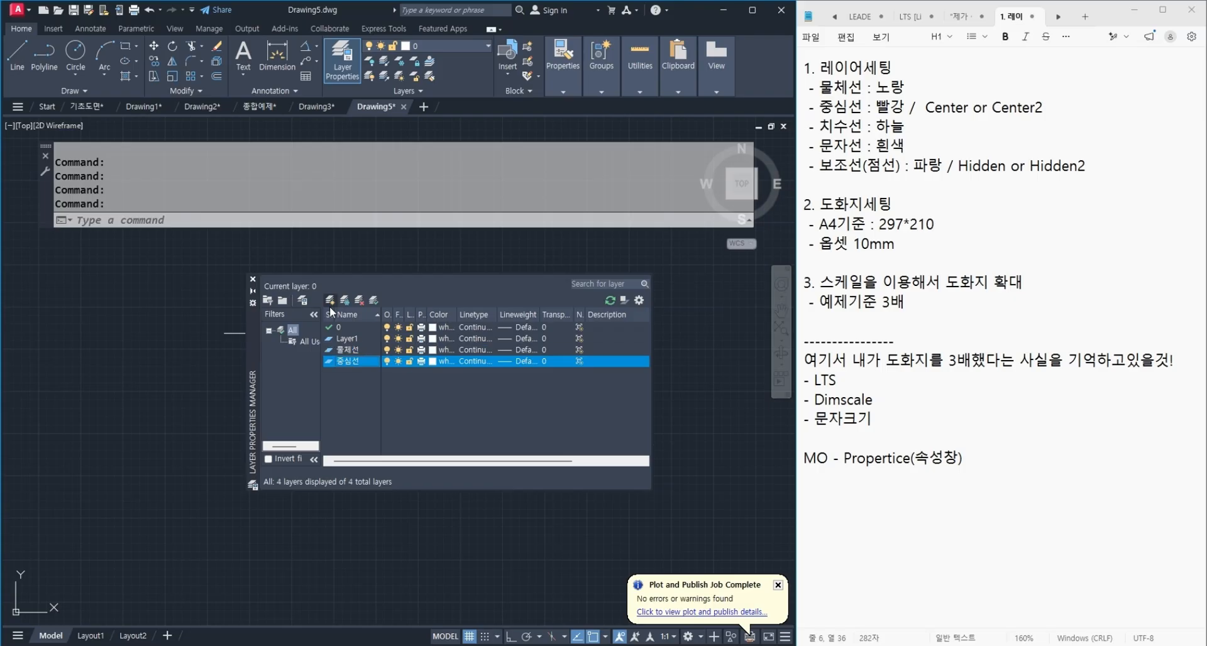
click(350, 340)
click(346, 340)
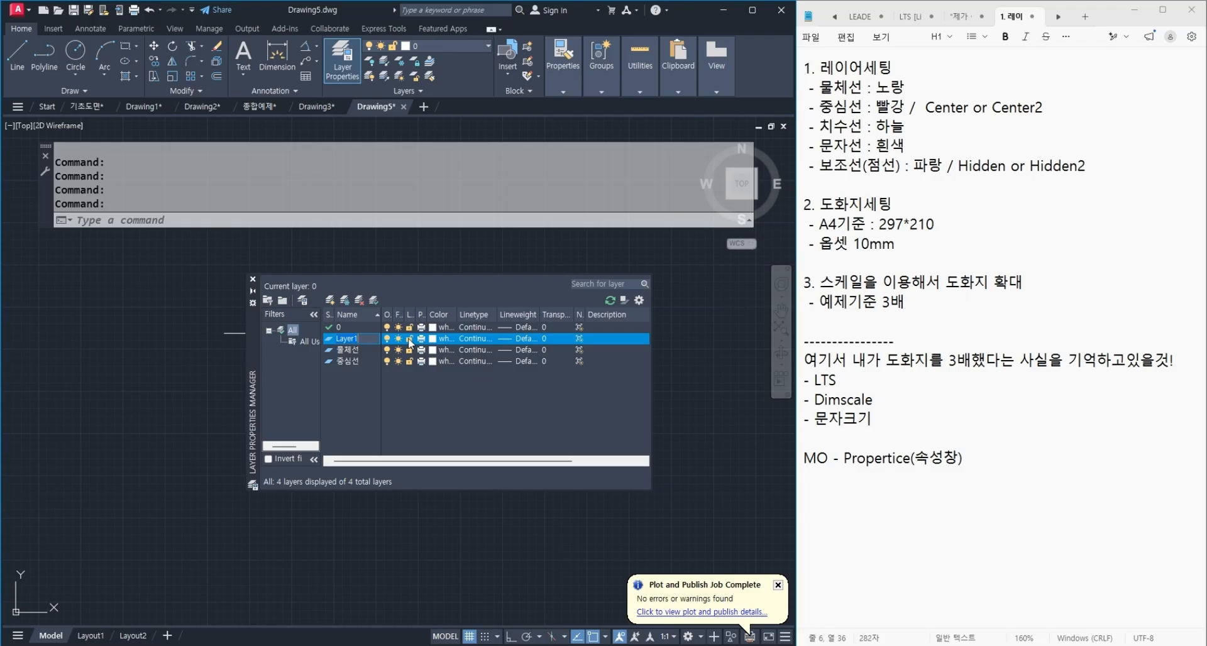
text(치수너)
key(BackSpace)
text(선)
key(Return)
Add two more layers, naming them 문자선 and 보조선.
text(문자서ㄴ)
key(Return)
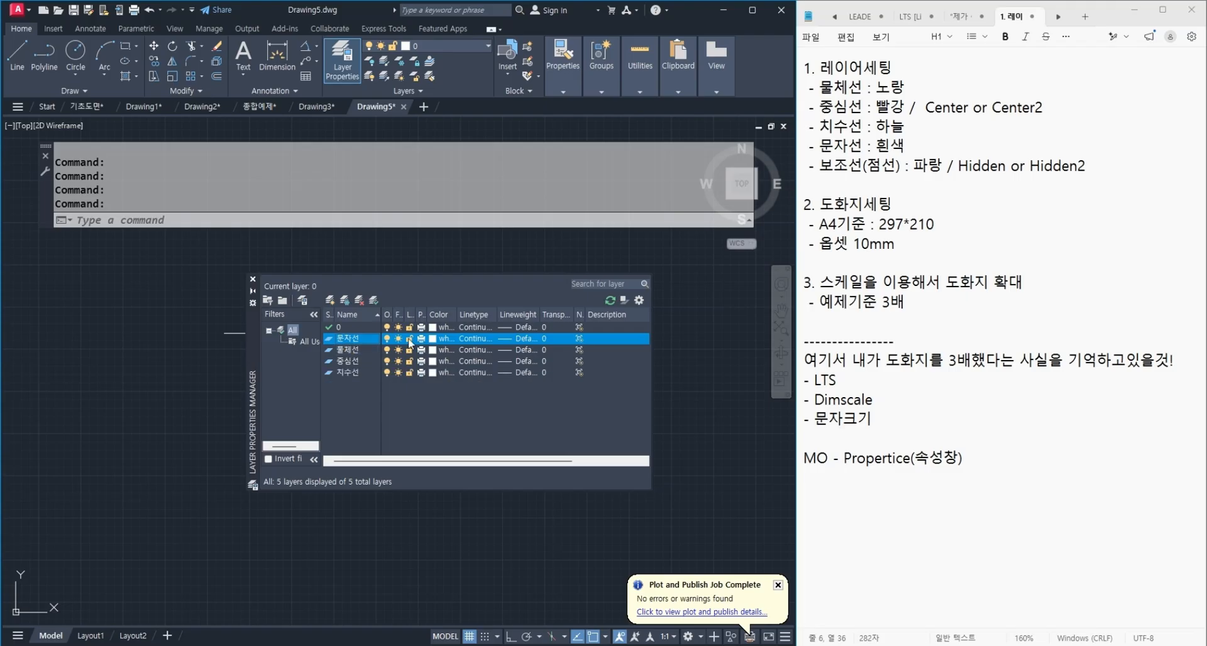
key(Return)
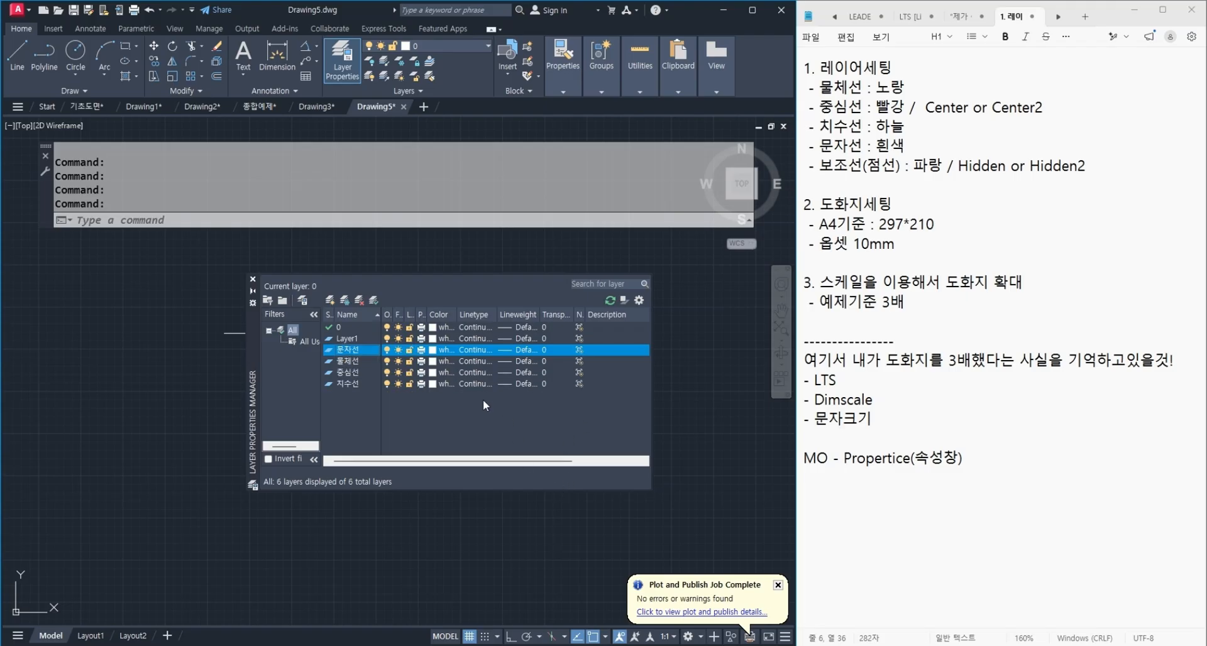
click(344, 338)
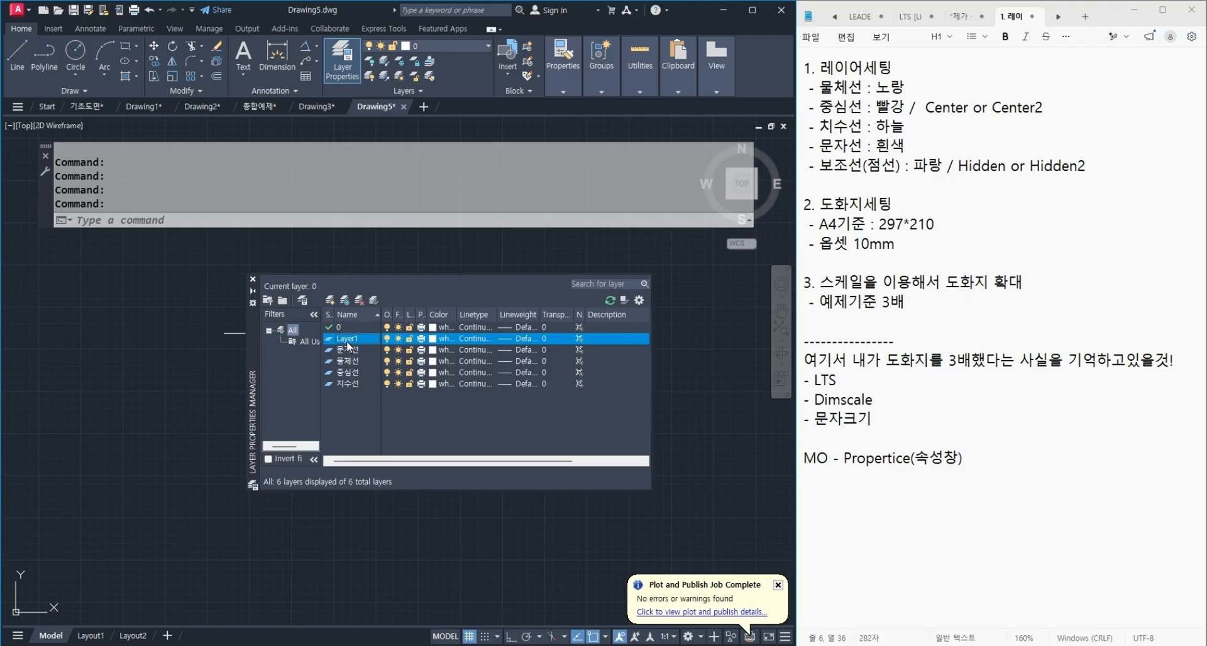
click(347, 340)
text(보조서)
key(Return)
Set the color of layer 보조선 to blue and layer 물체선 to yellow.
click(434, 340)
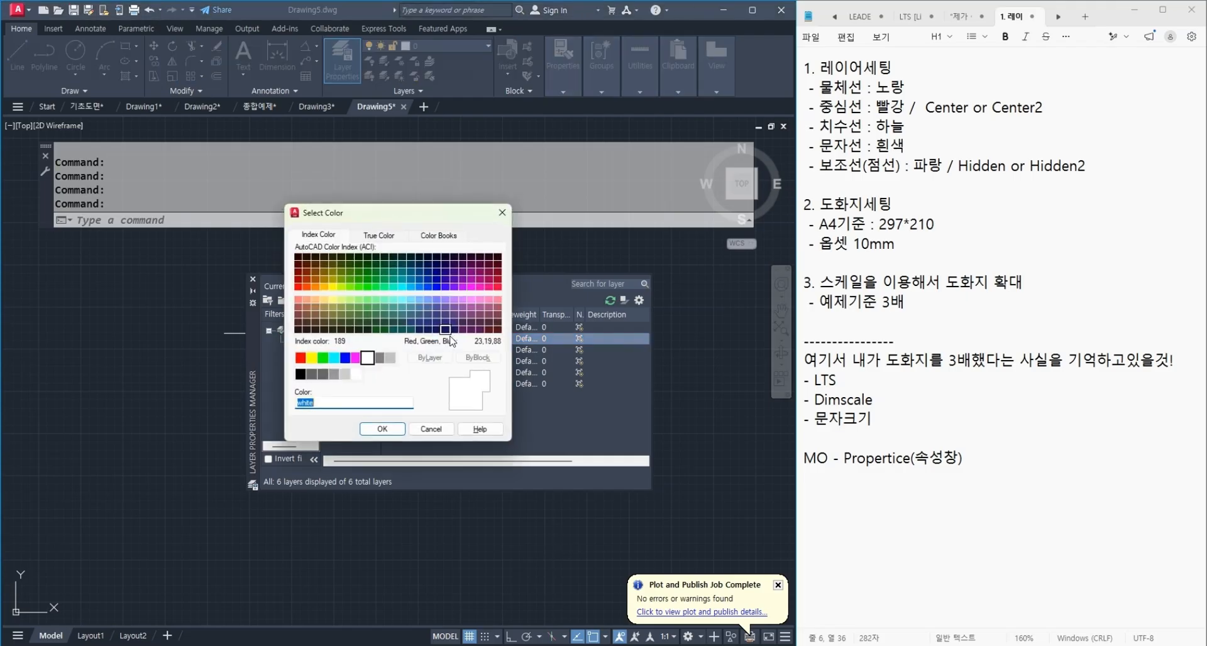
double_click(353, 355)
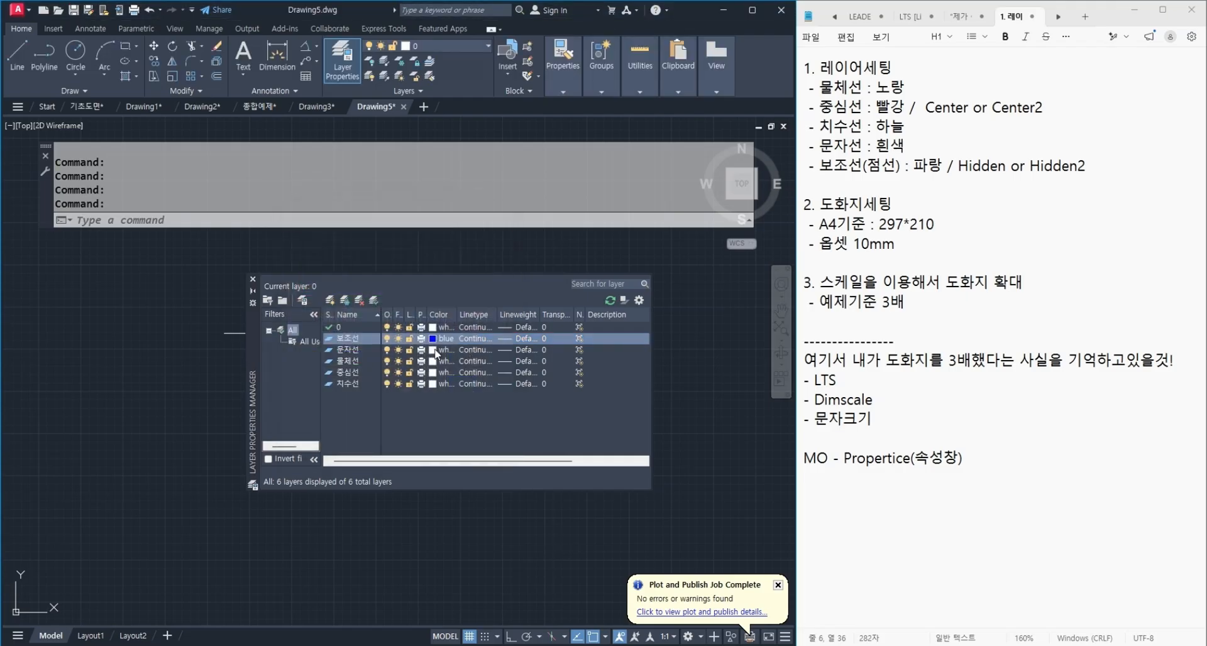
click(433, 362)
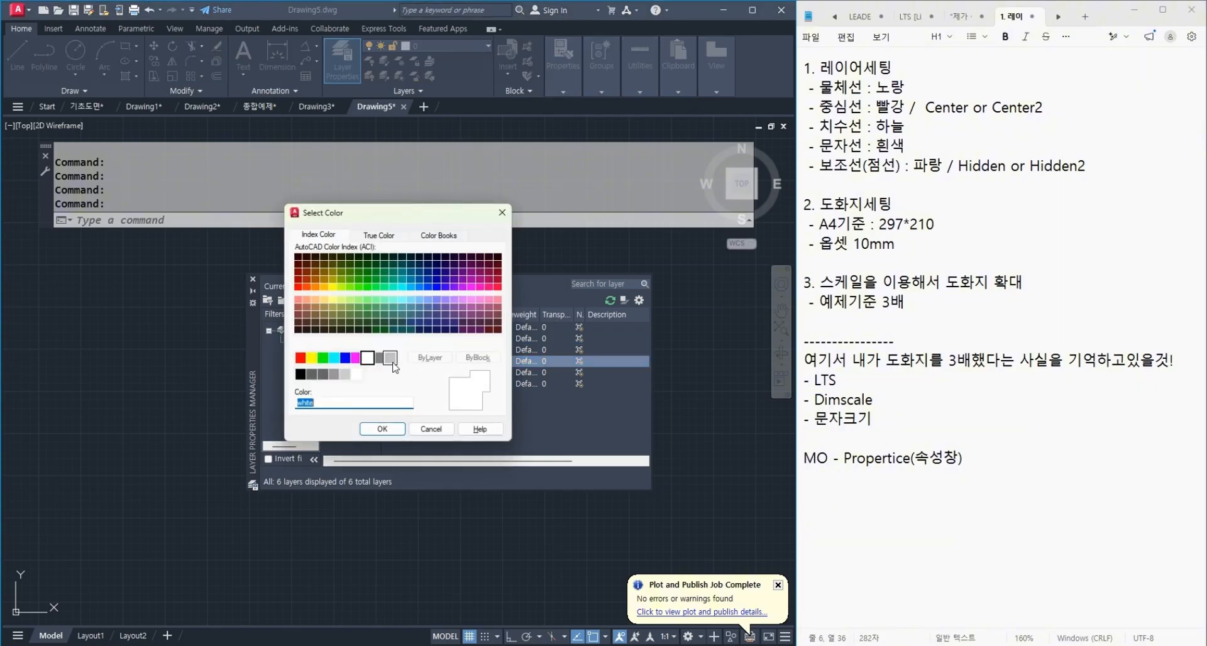
double_click(346, 366)
Set the color of layer 중심선 to red and layer 치수선 to cyan.
click(434, 372)
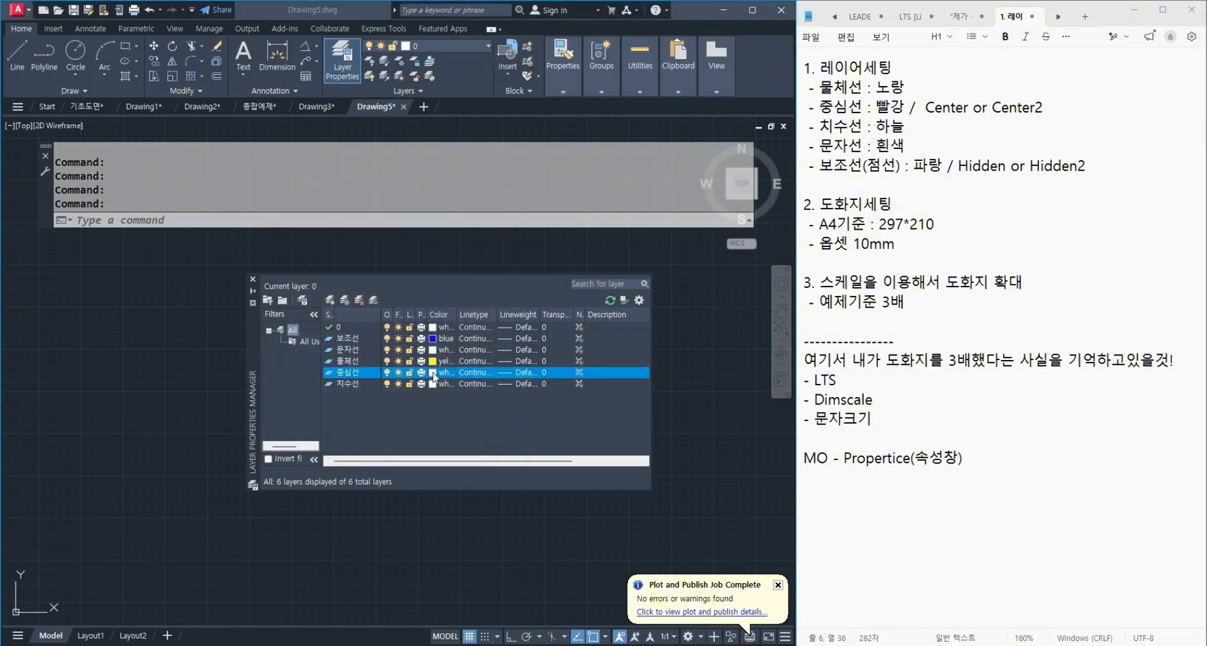
double_click(301, 359)
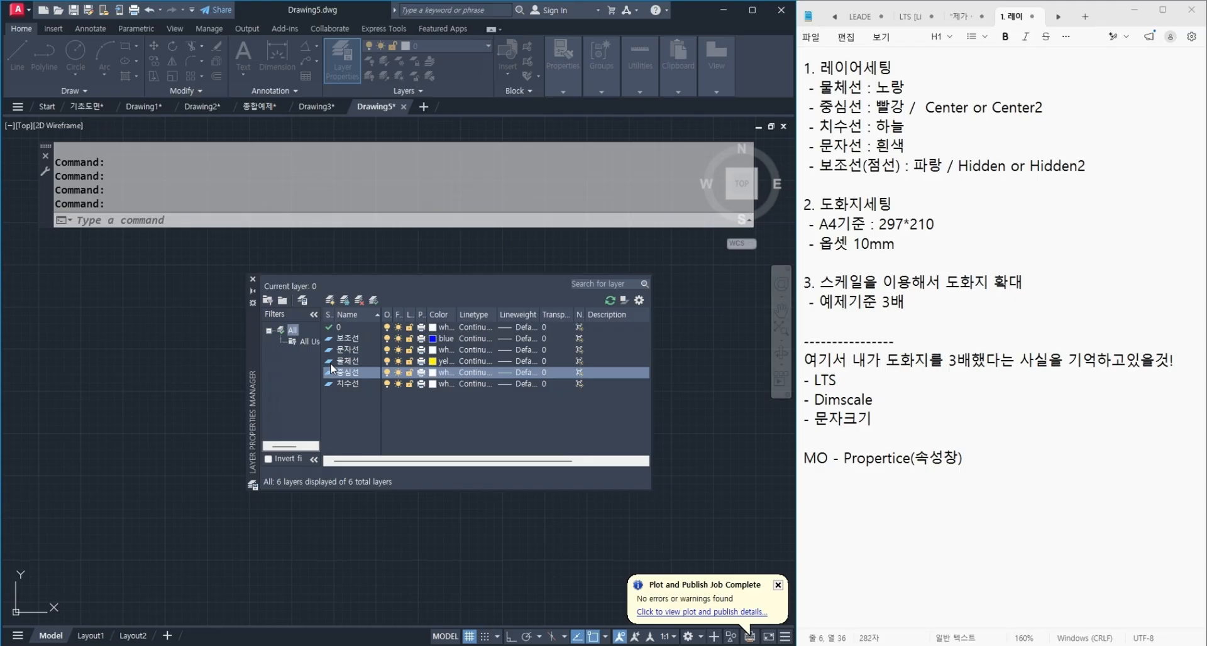
click(433, 384)
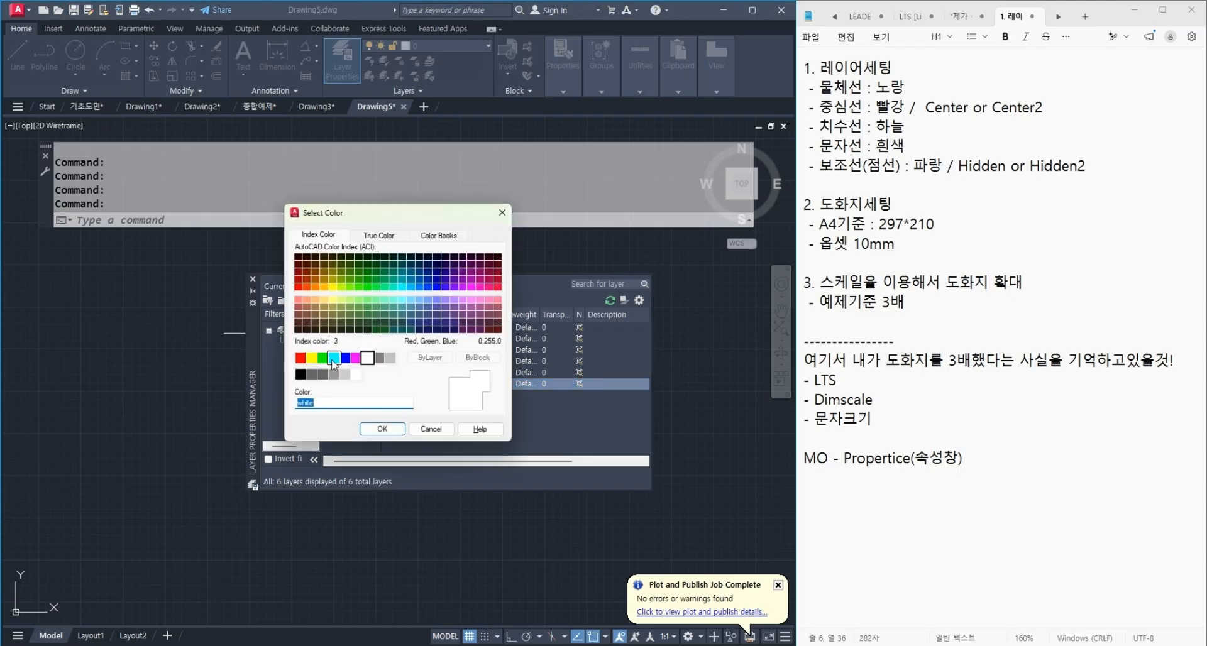
double_click(333, 357)
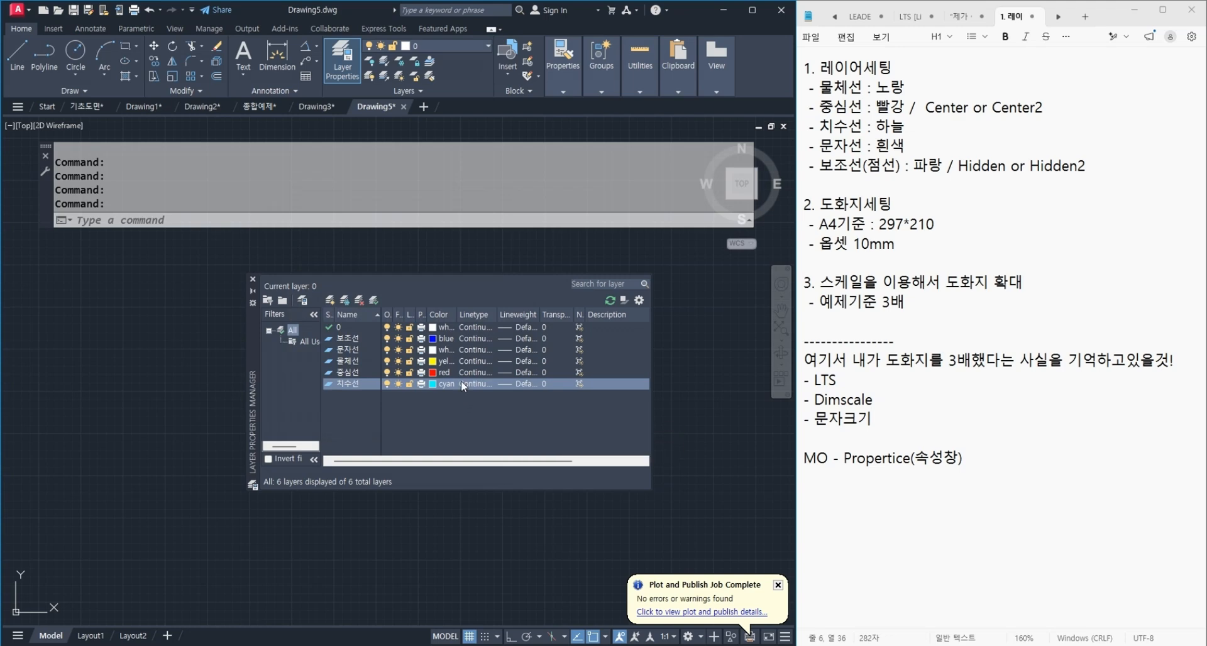
Load the HIDDEN2 linetype from acadiso.lin and assign it to layer 보조선.
click(475, 340)
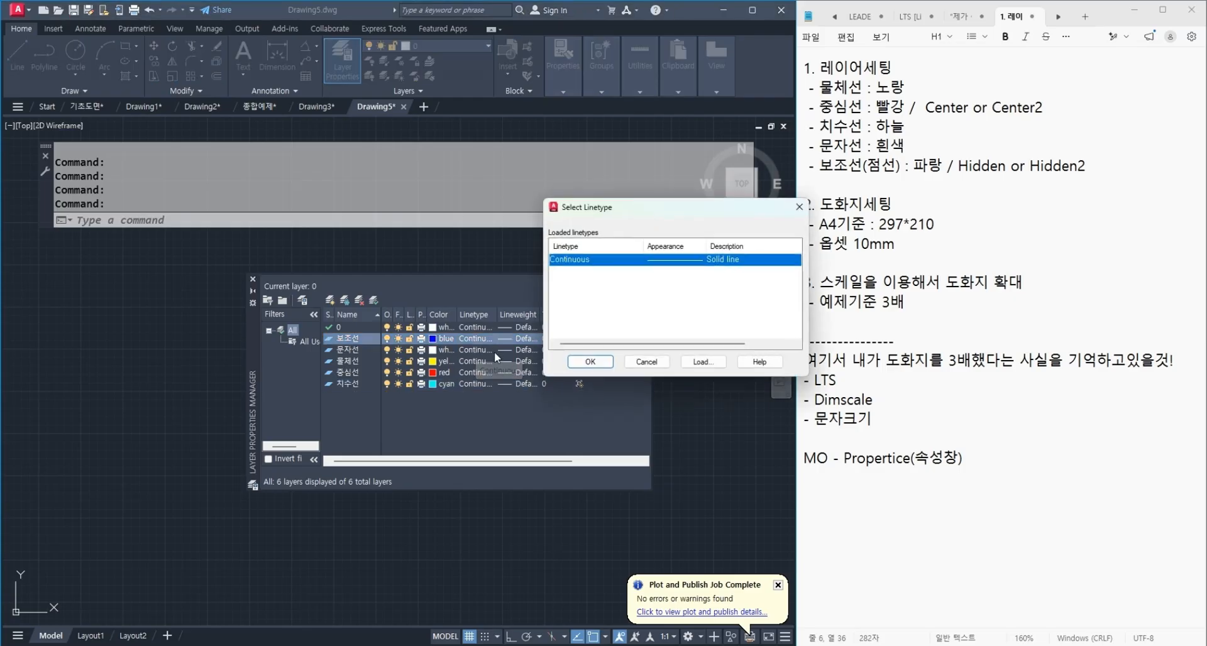
click(702, 362)
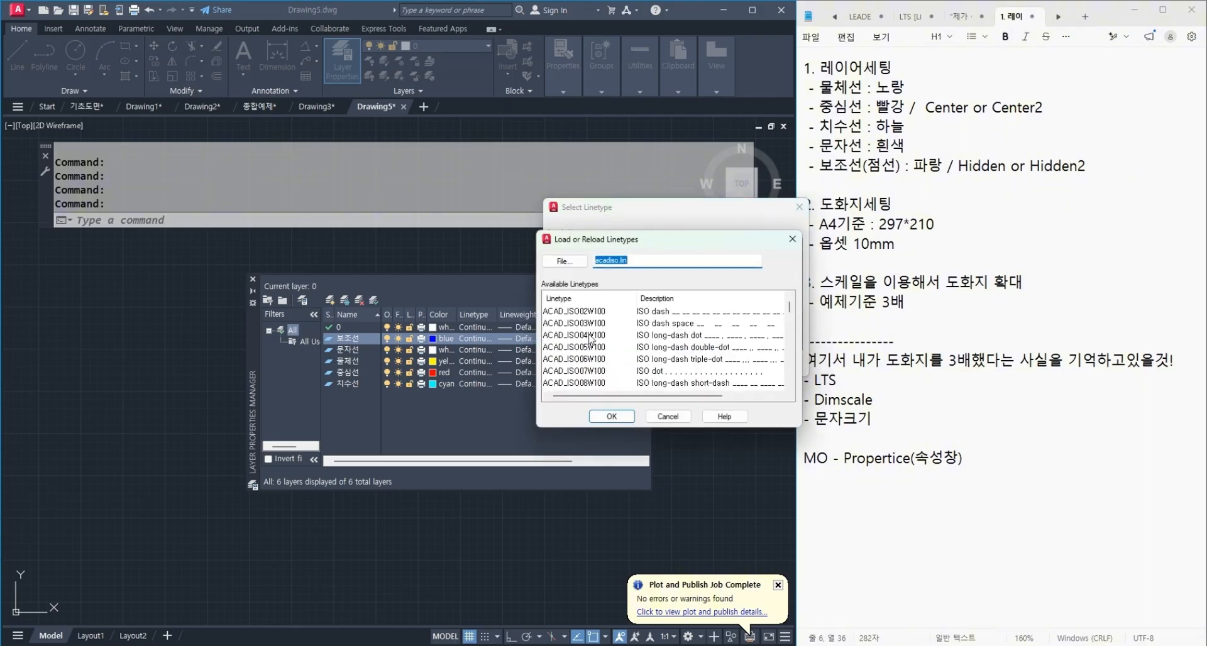
scroll(577, 344, down, 9)
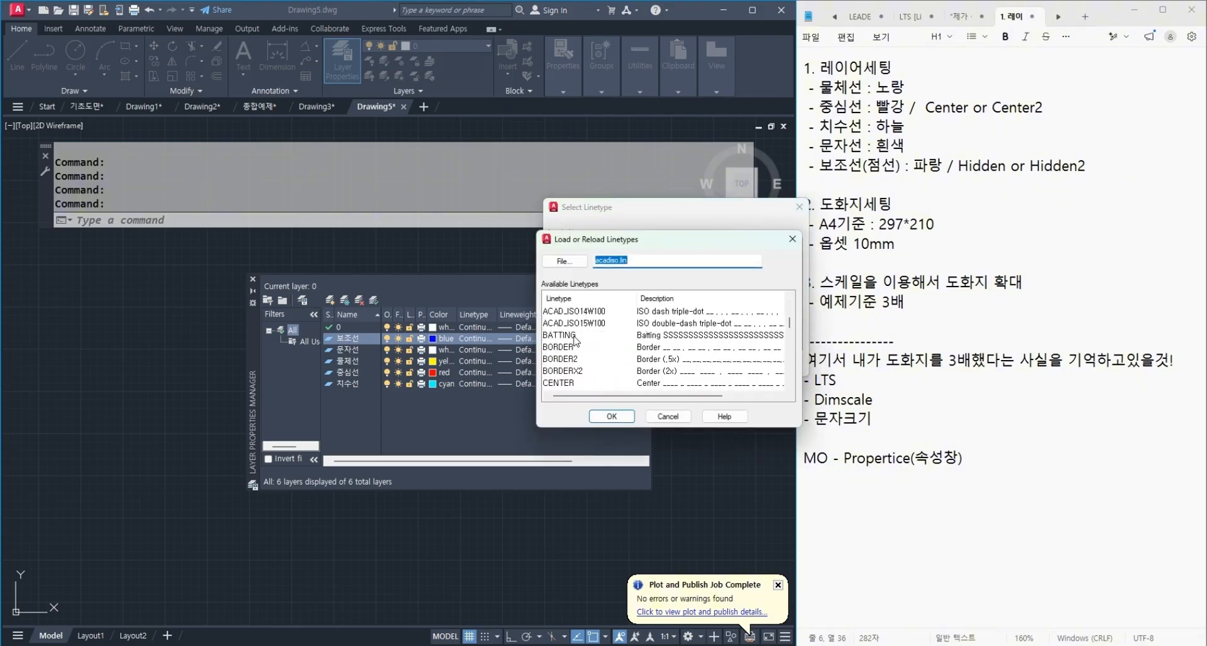
scroll(576, 343, down, 3)
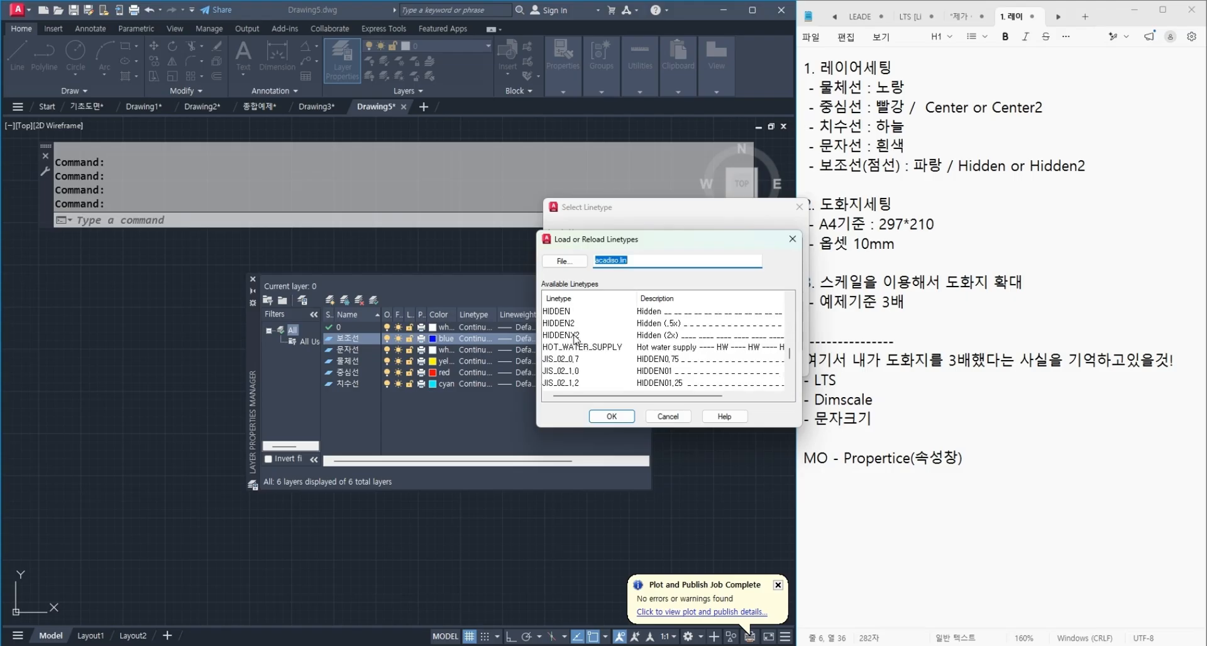
click(562, 314)
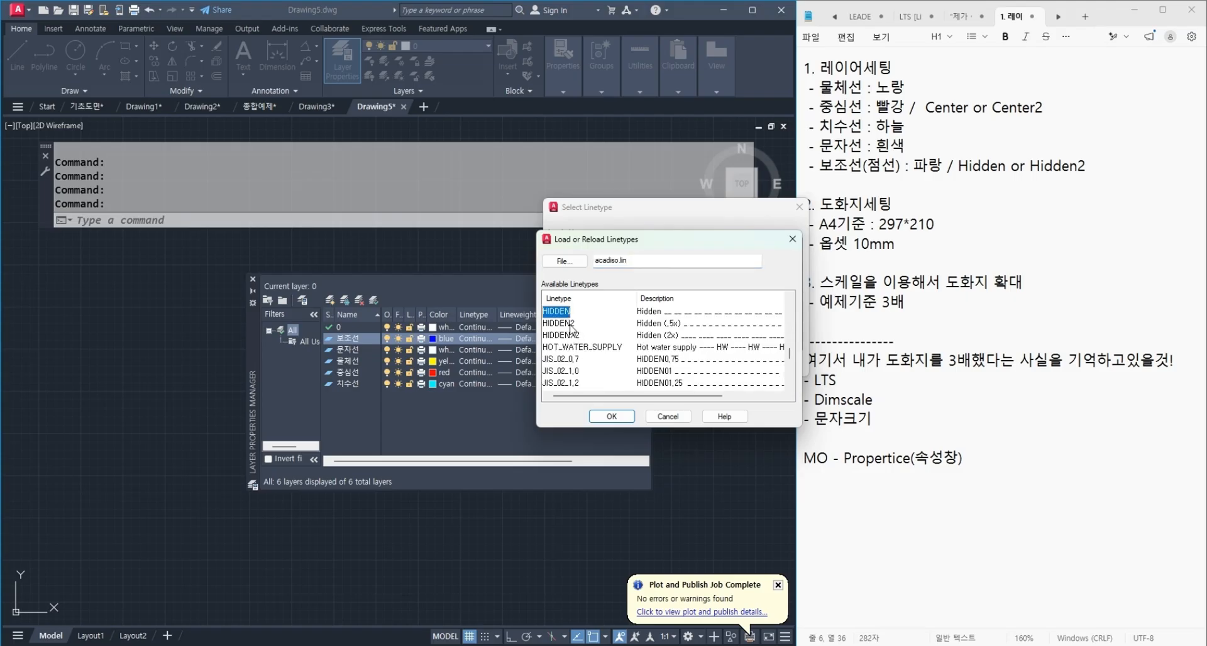
click(559, 323)
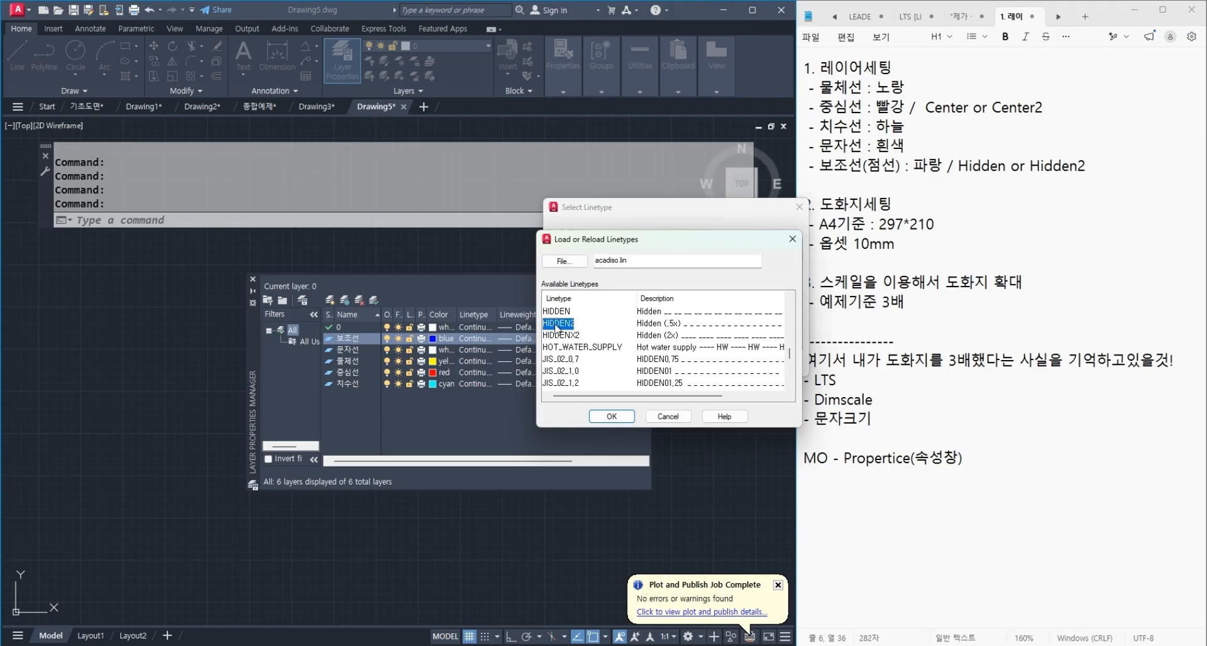
click(610, 417)
click(579, 271)
click(590, 362)
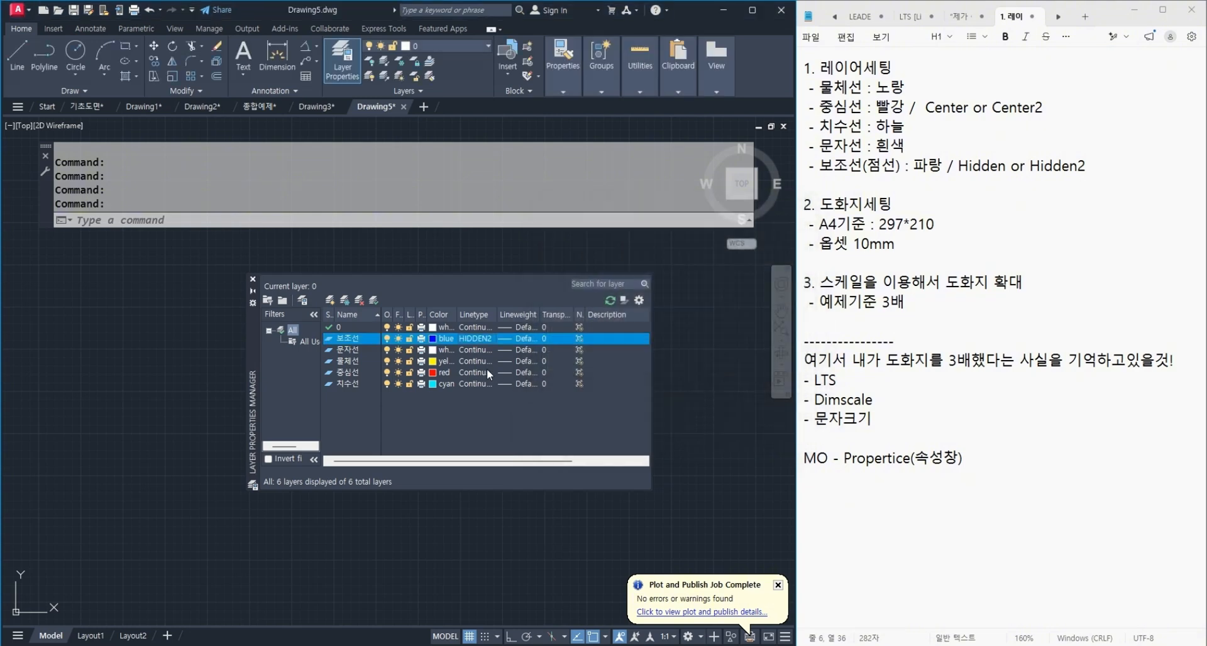
Load the CENTER2 linetype, assign it to layer 중심선, and close the layer properties manager.
click(476, 374)
click(477, 373)
click(704, 366)
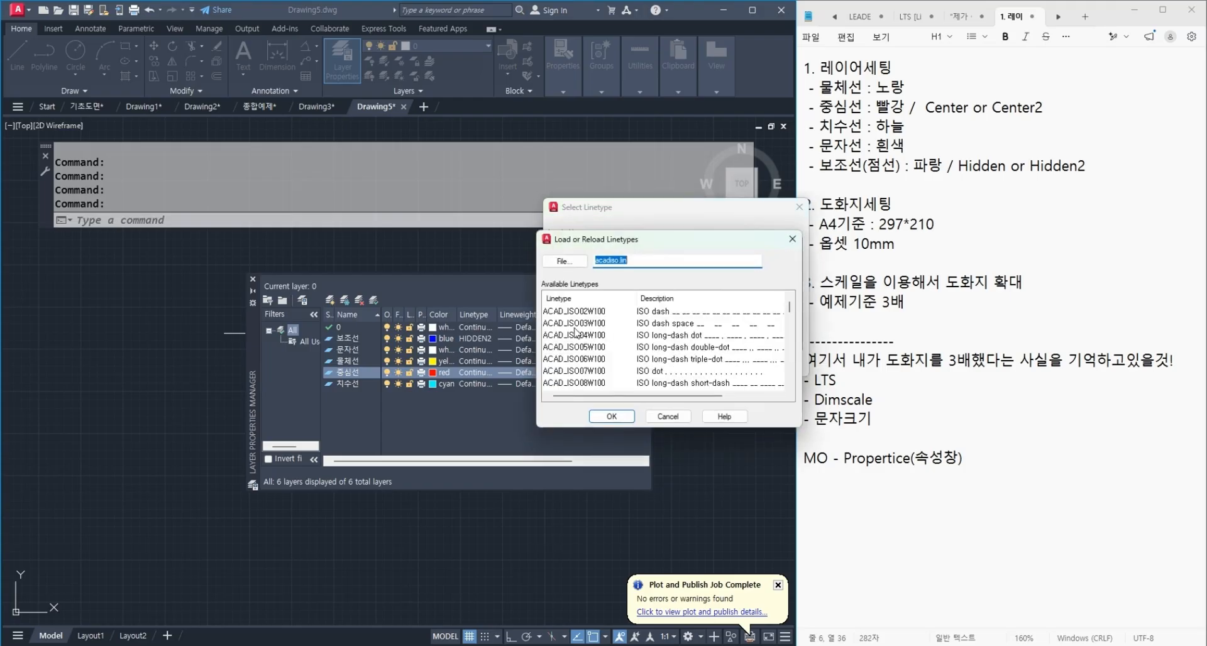
scroll(574, 334, down, 4)
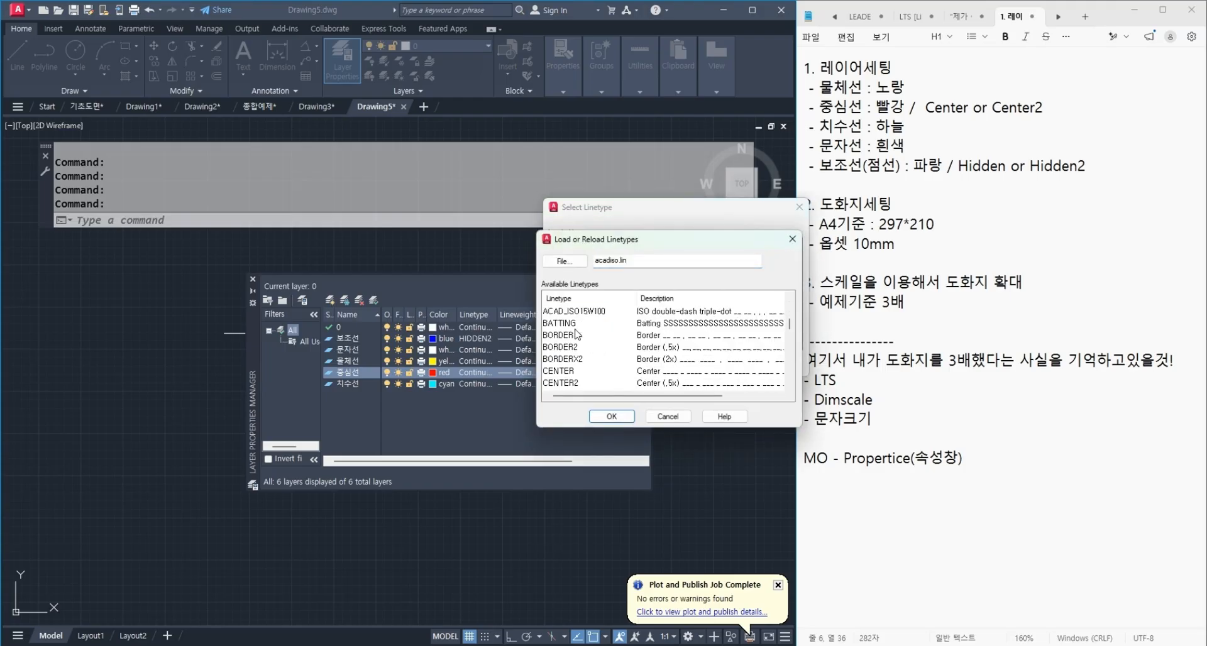
scroll(574, 362, down, 1)
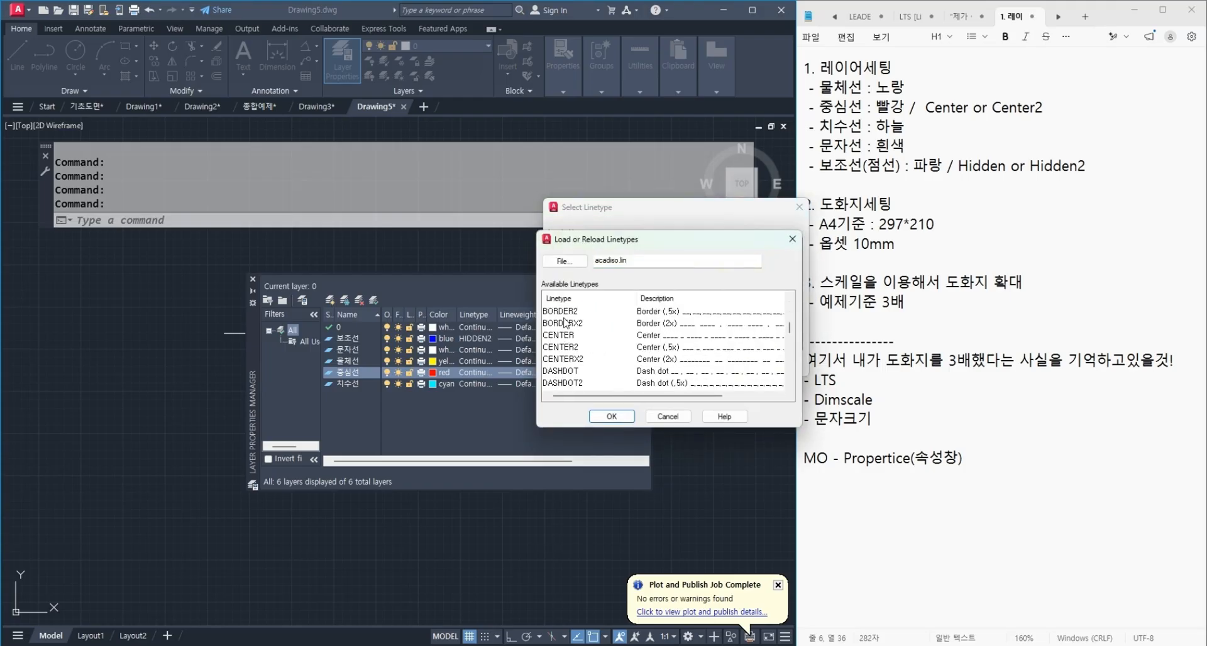
click(572, 349)
click(612, 416)
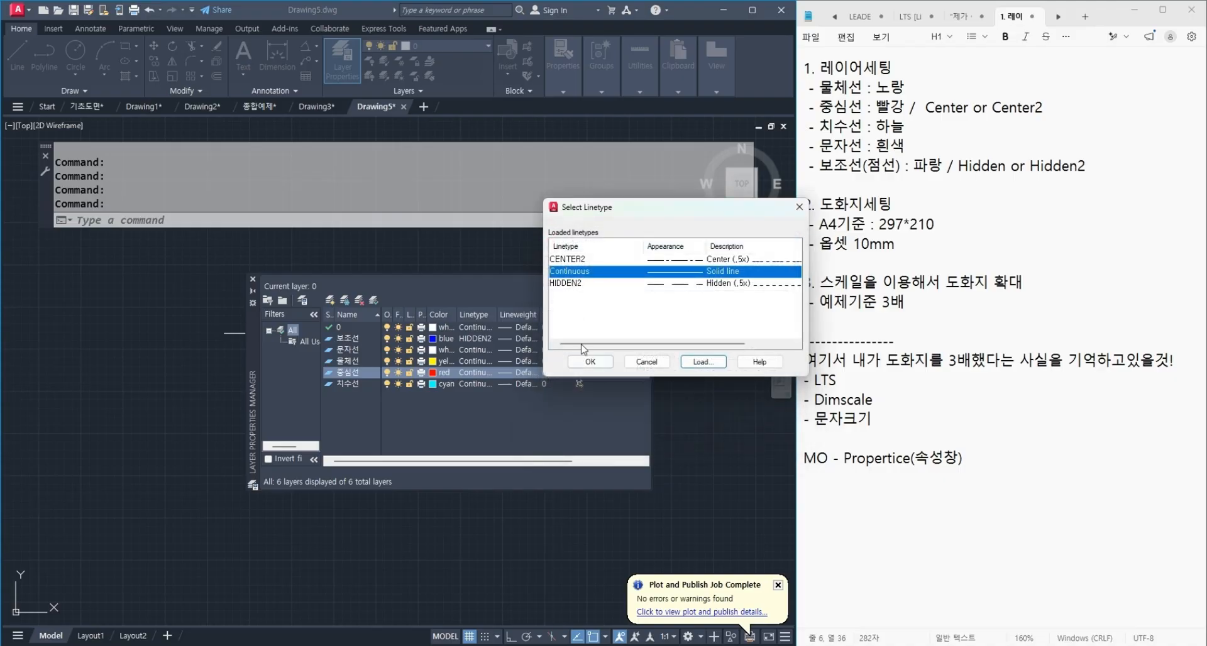
click(567, 260)
click(607, 362)
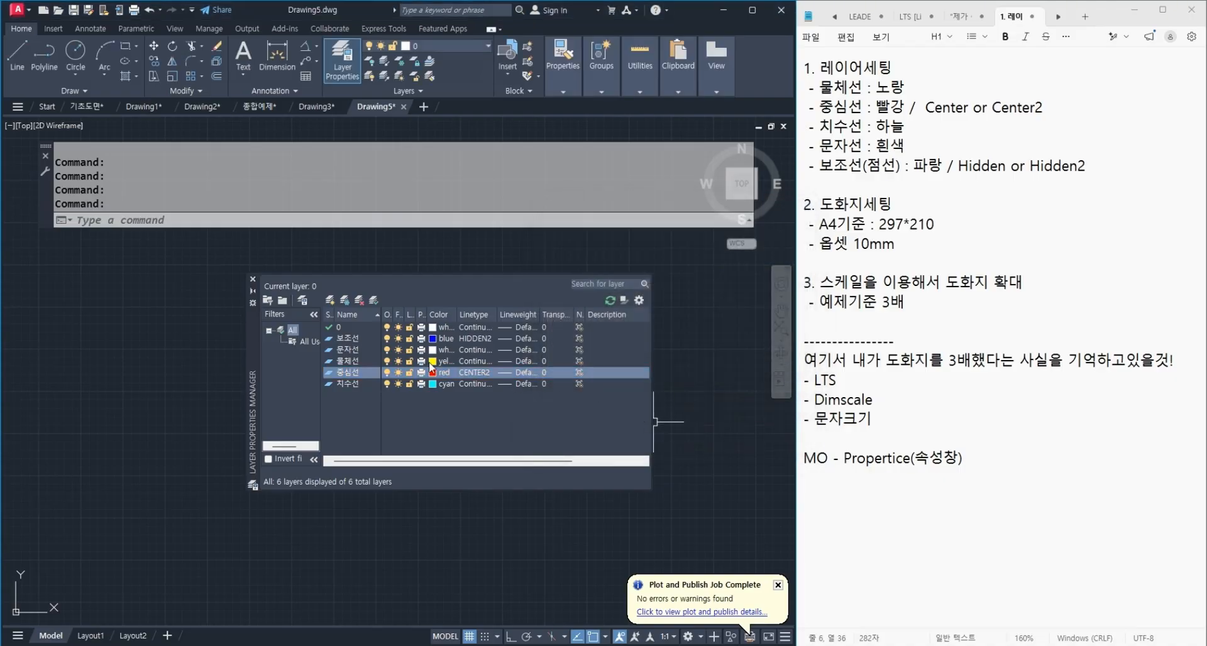
click(253, 279)
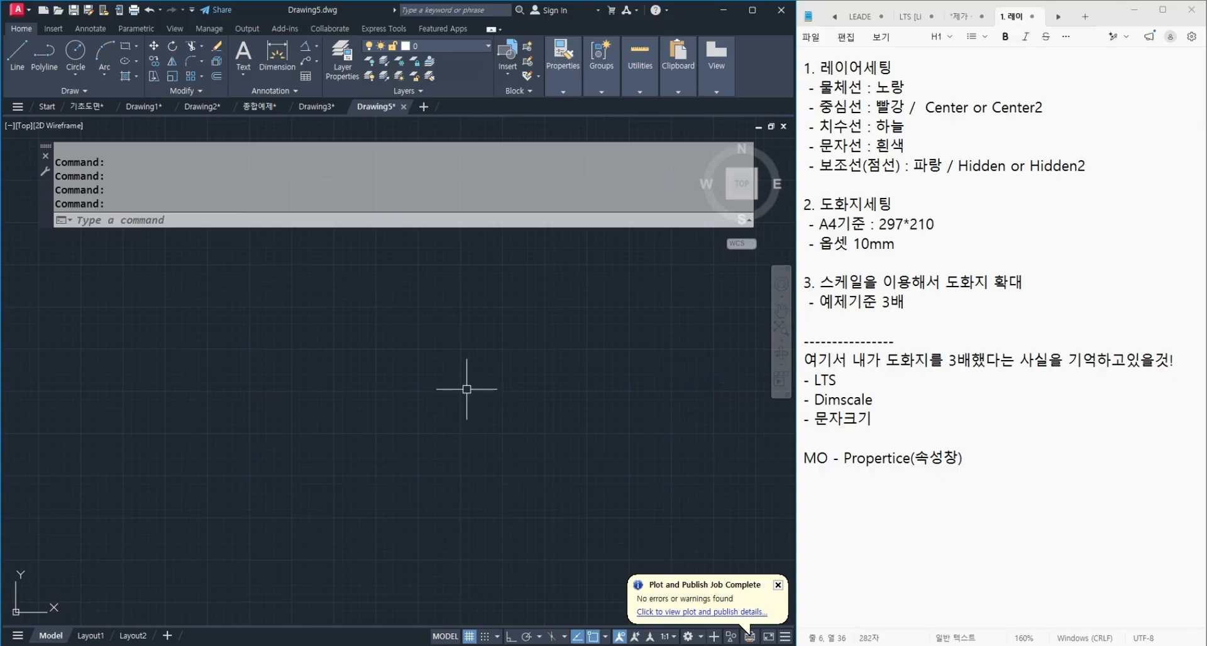
Draw a 297 by 210 rectangle in the empty drawing area as the A4 sheet outline.
text(rec)
key(Return)
click(334, 460)
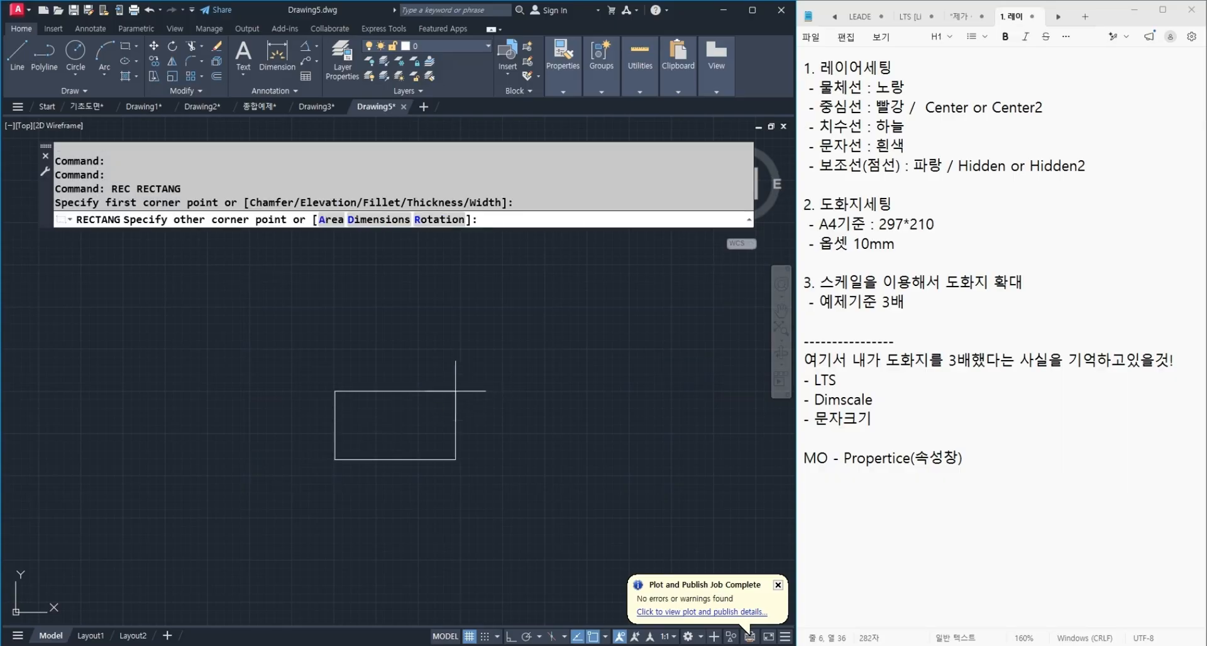
text(@297,210)
key(Return)
Offset the sheet rectangle inward by 10 to form the inner border.
text(o)
key(Return)
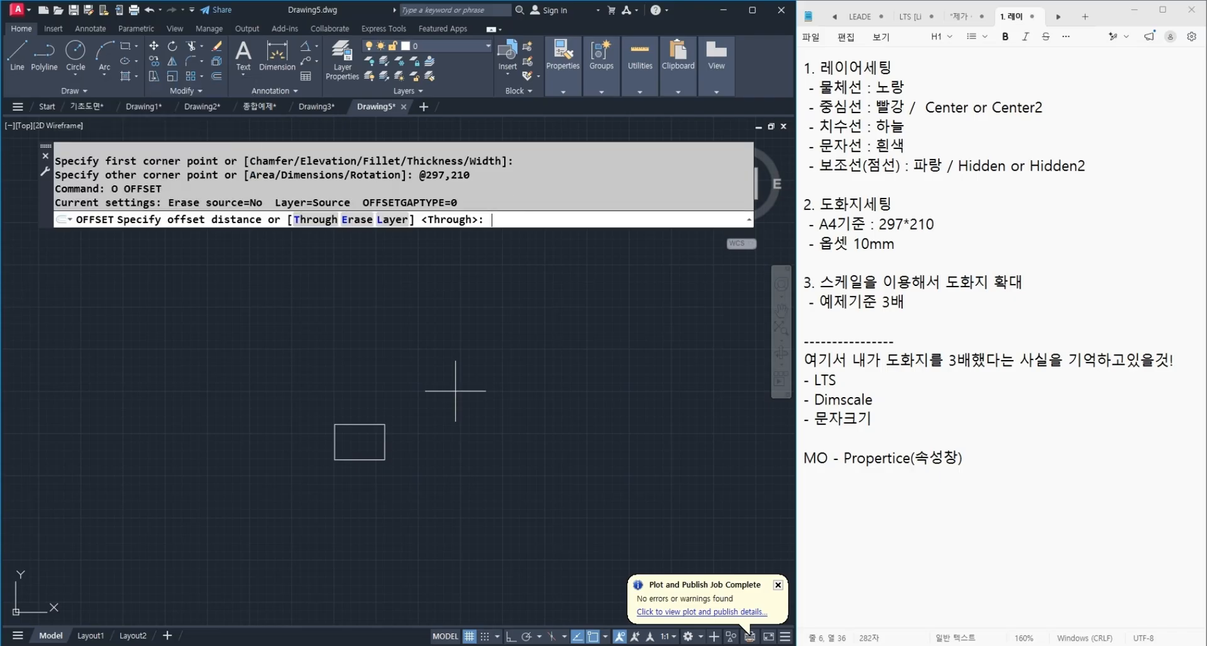
text(10)
key(Return)
scroll(351, 450, up, 3)
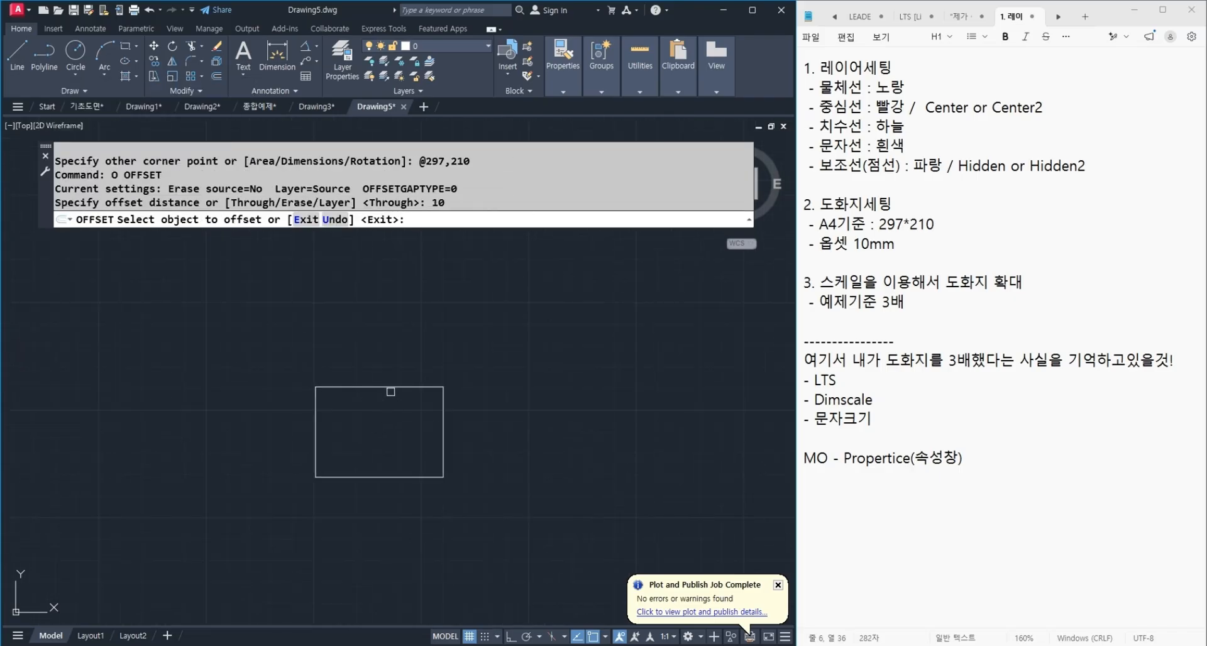
click(391, 387)
click(434, 439)
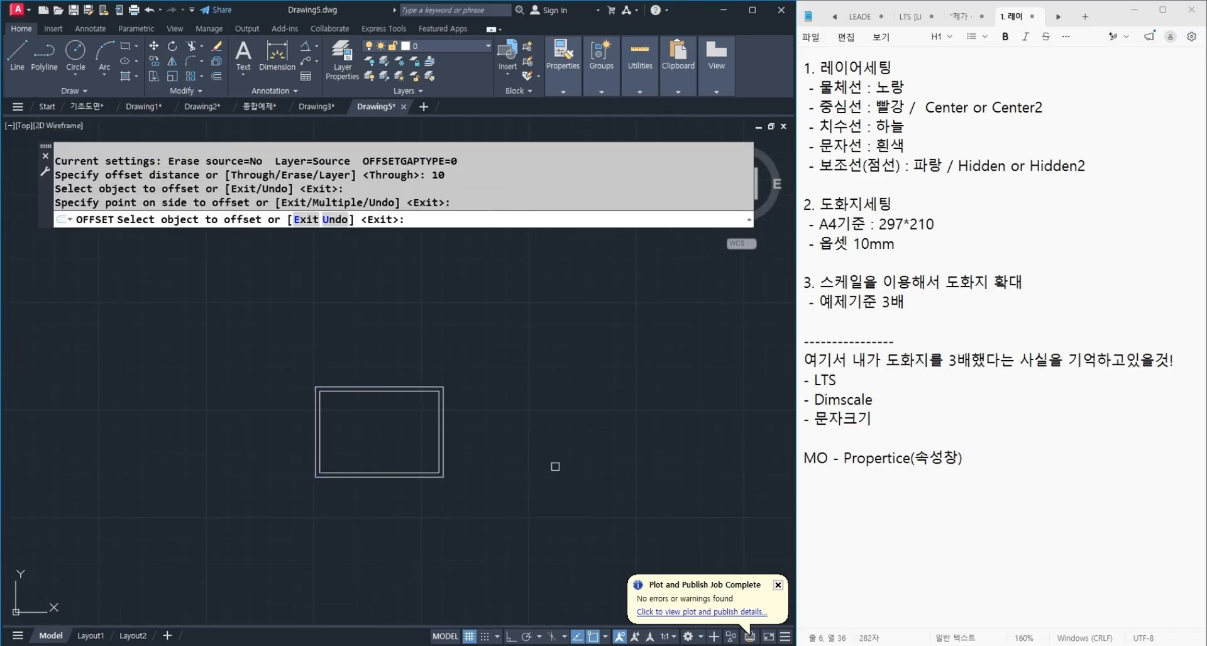
key(Return)
scroll(440, 467, up, 4)
middle_drag(330, 440, 371, 444)
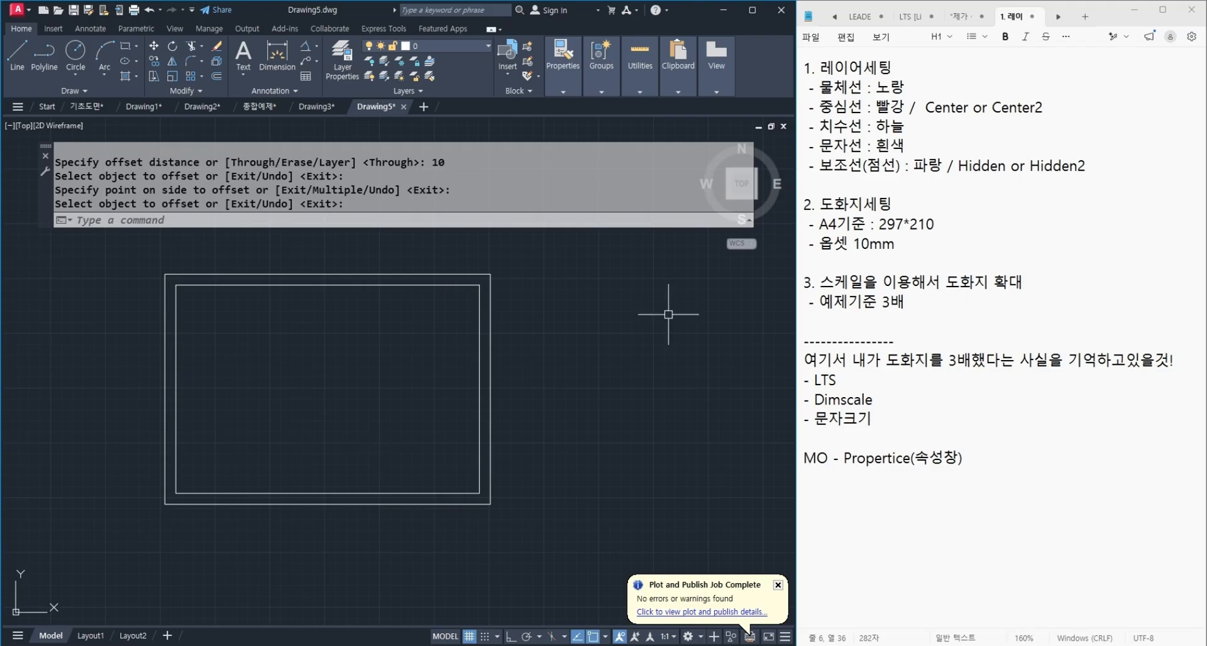
Switch to the cassette tape PDF in ezPDF Editor and examine the scale note beneath the drawing title.
key(alt+Tab)
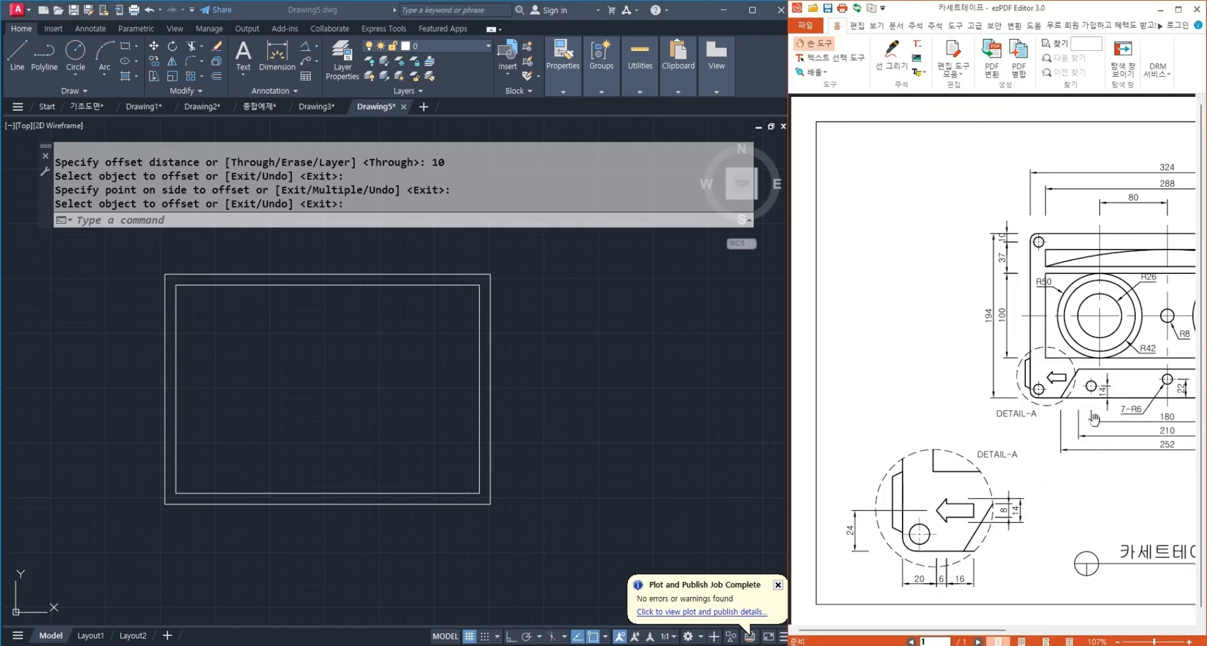
mouse_move(1094, 420)
mouse_down()
mouse_move(921, 362)
mouse_move(941, 372)
mouse_up()
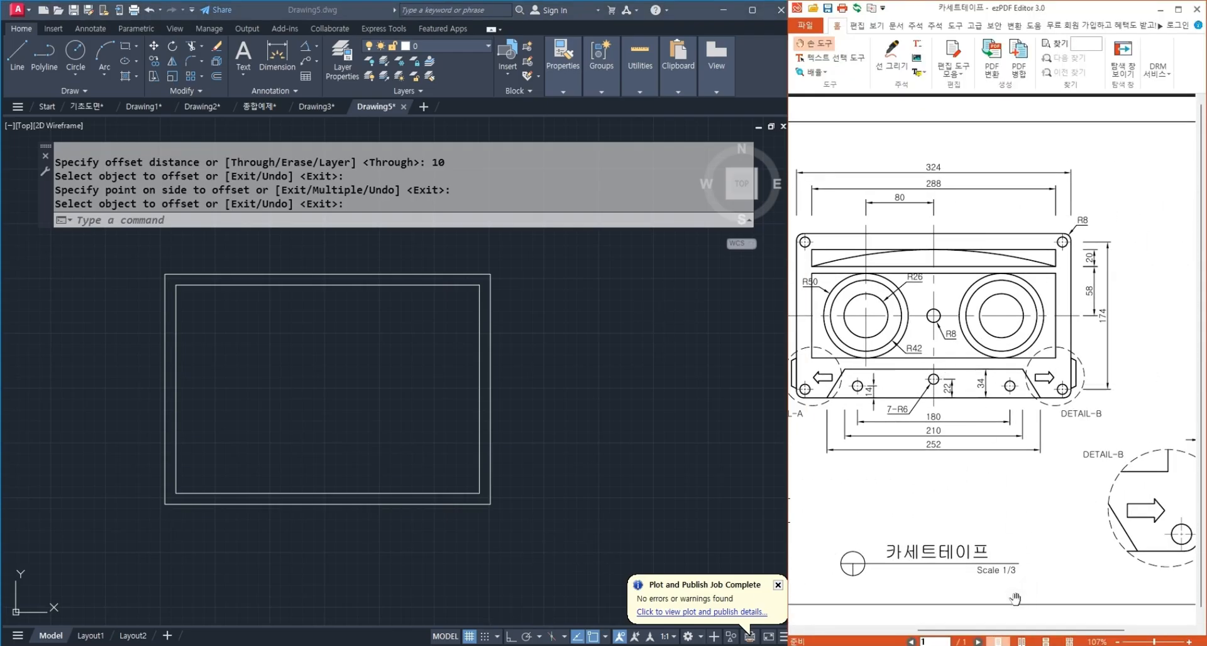
ctrl+scroll(1000, 598, up, 3)
ctrl+scroll(998, 579, up, 2)
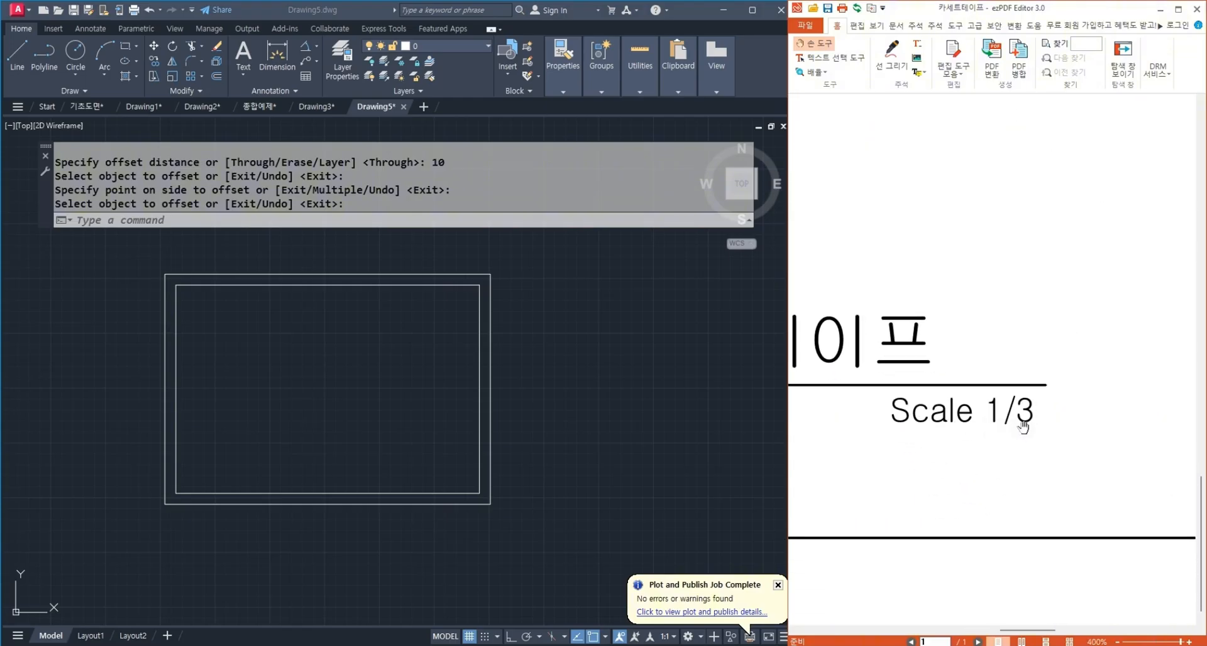
ctrl+scroll(1019, 459, down, 4)
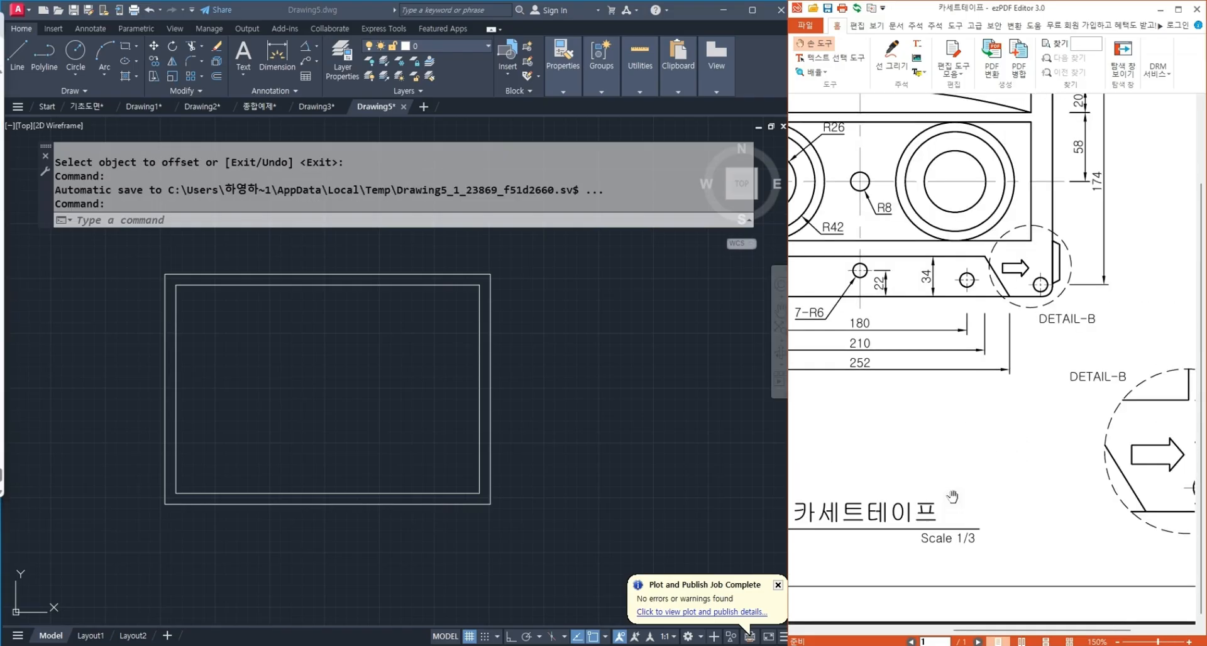
ctrl+scroll(953, 500, down, 1)
ctrl+scroll(953, 490, down, 2)
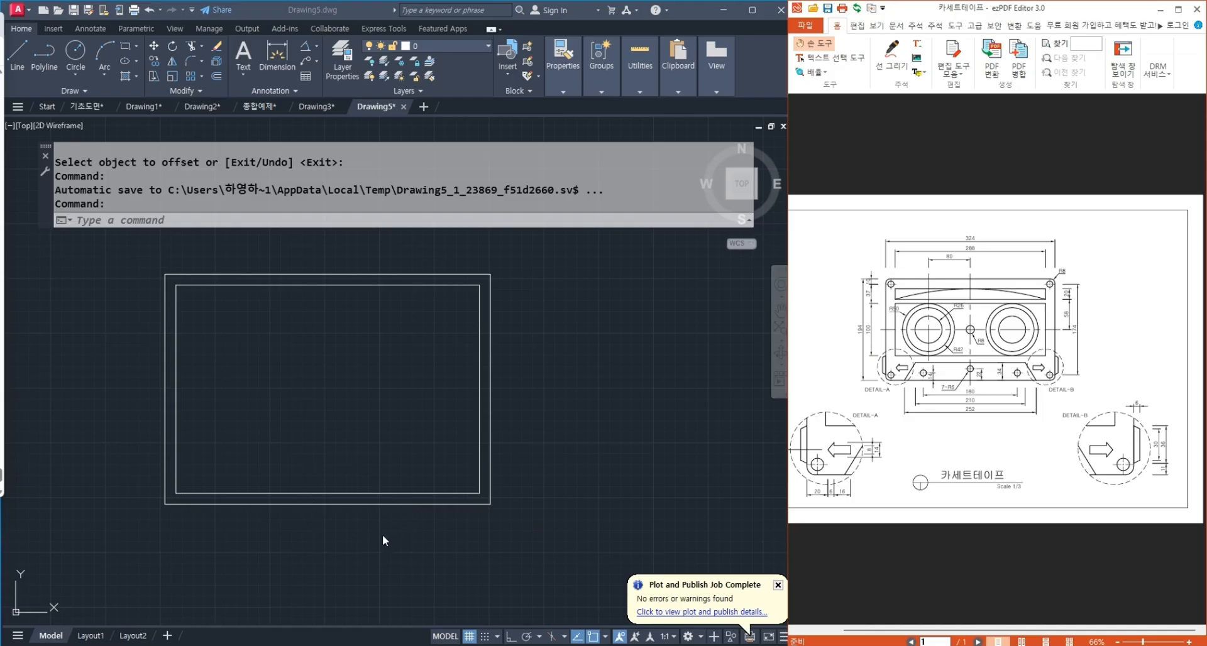
Back in AutoCAD, scale both sheet rectangles by a factor of 3 from the outer rectangle's lower-left corner.
click(365, 542)
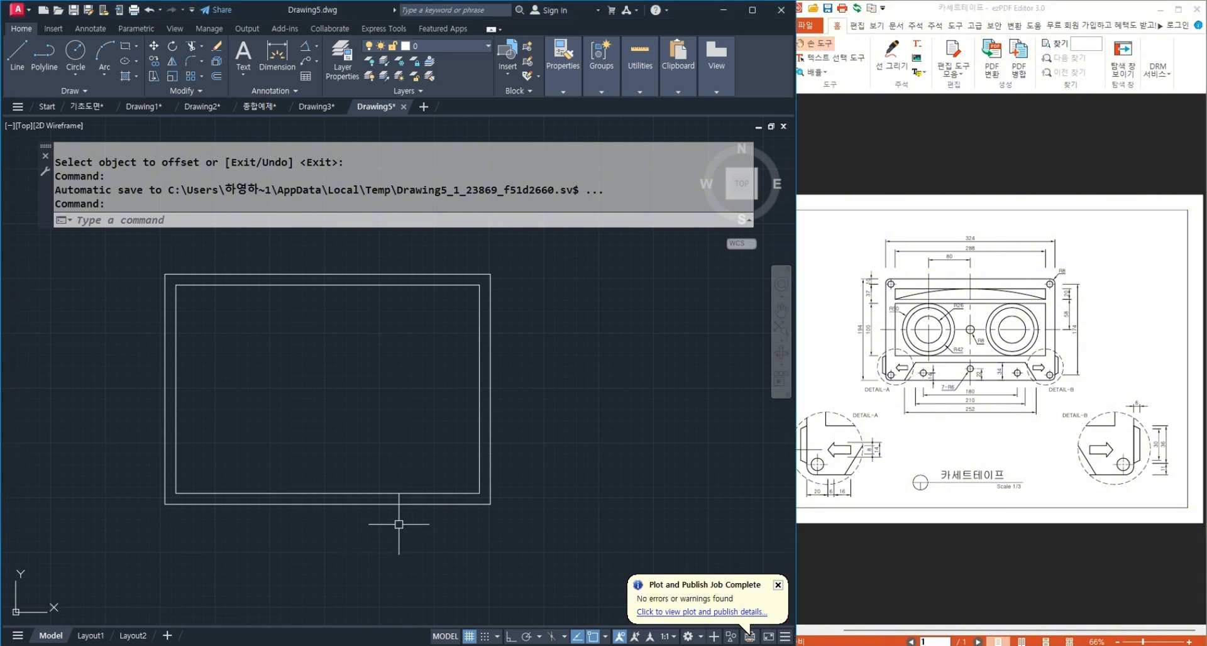
scroll(404, 463, down, 2)
middle_drag(404, 464, 449, 435)
text(sc)
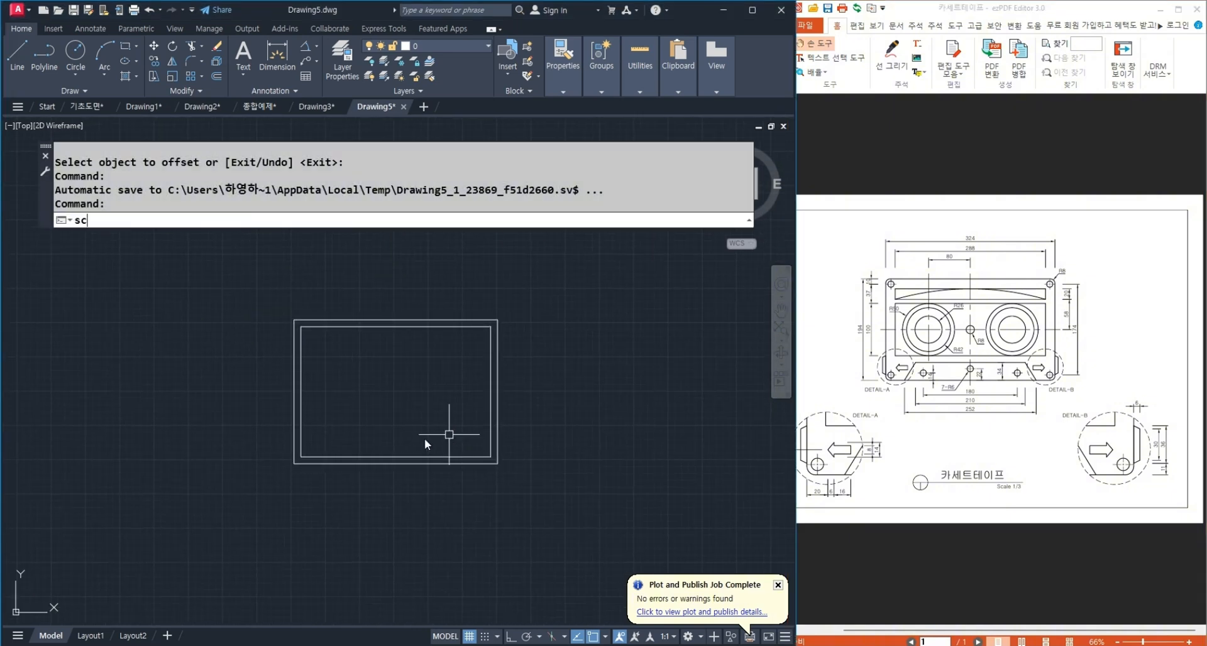
key(Return)
click(367, 435)
click(266, 497)
key(Return)
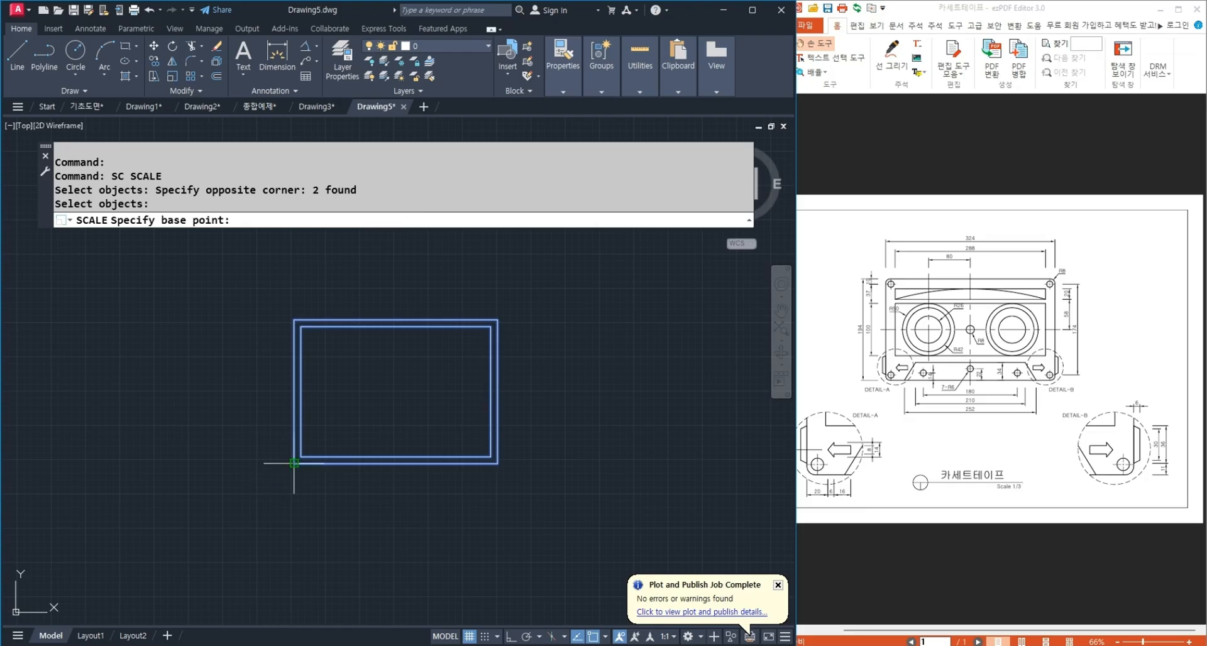
click(294, 463)
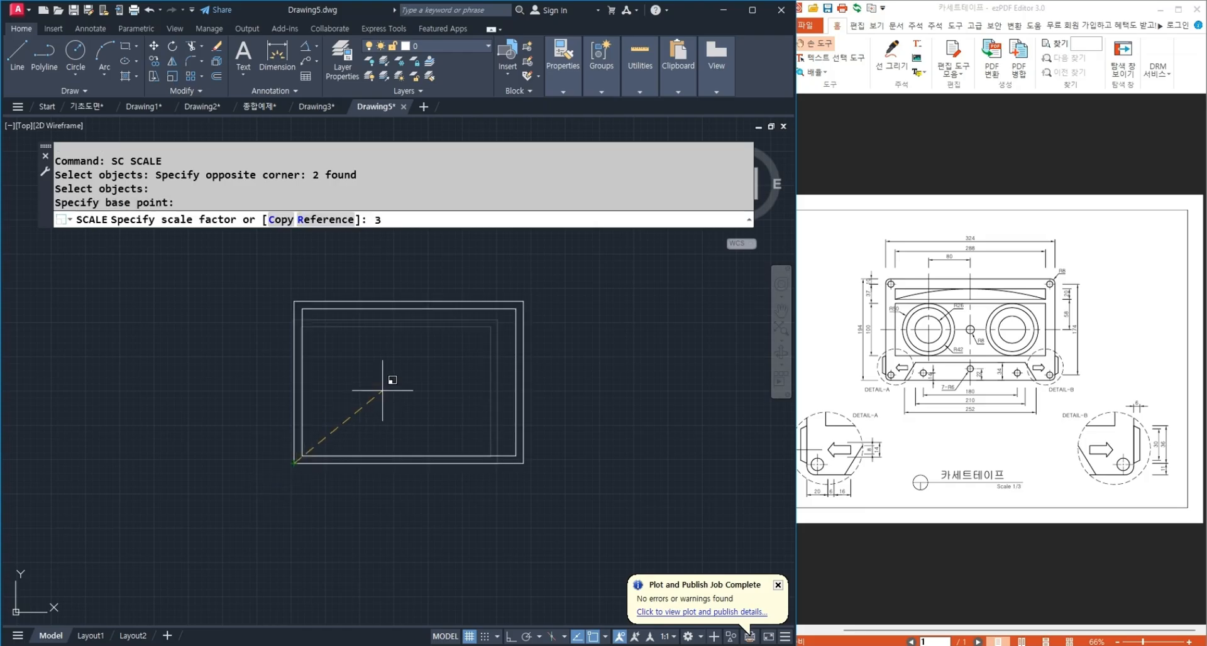
text(3)
key(Return)
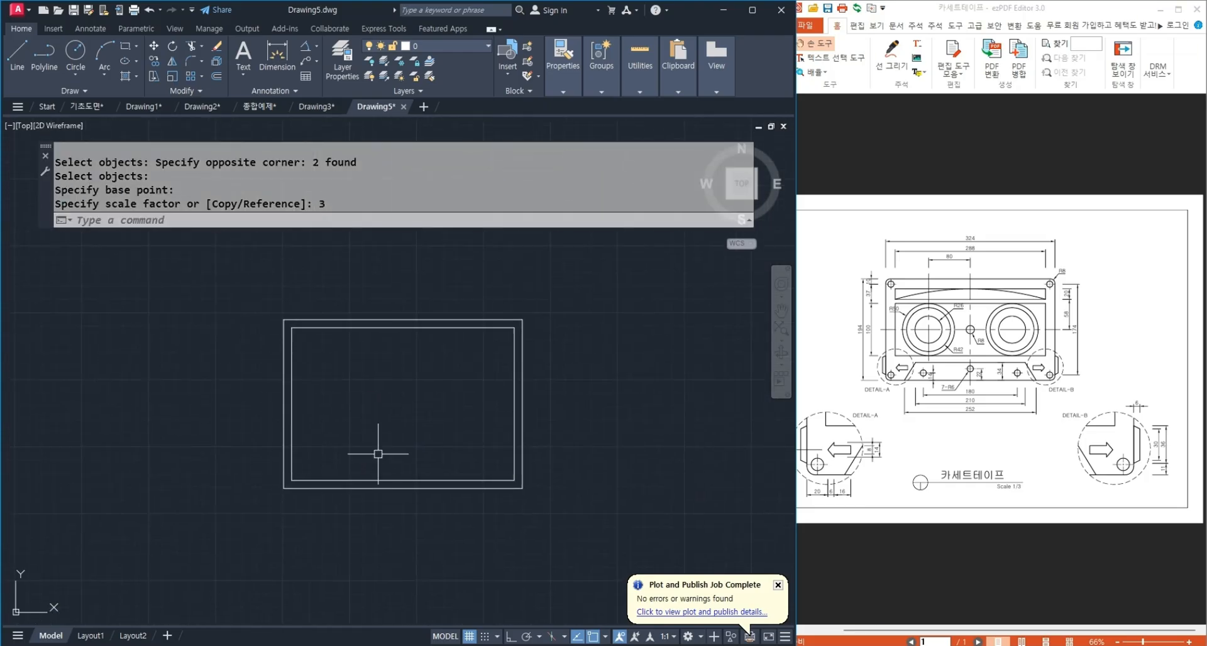
Switch to the notes and highlight the reminder line about the sheet having been enlarged three times.
scroll(396, 439, up, 2)
key(alt+Tab)
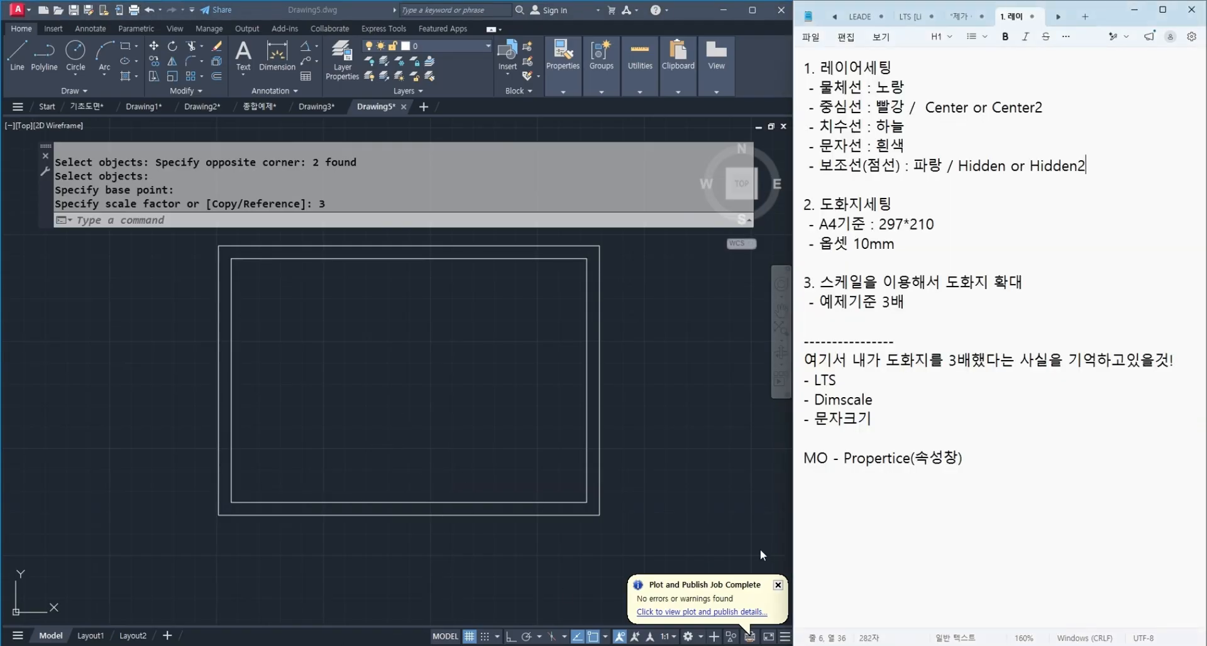
click(798, 367)
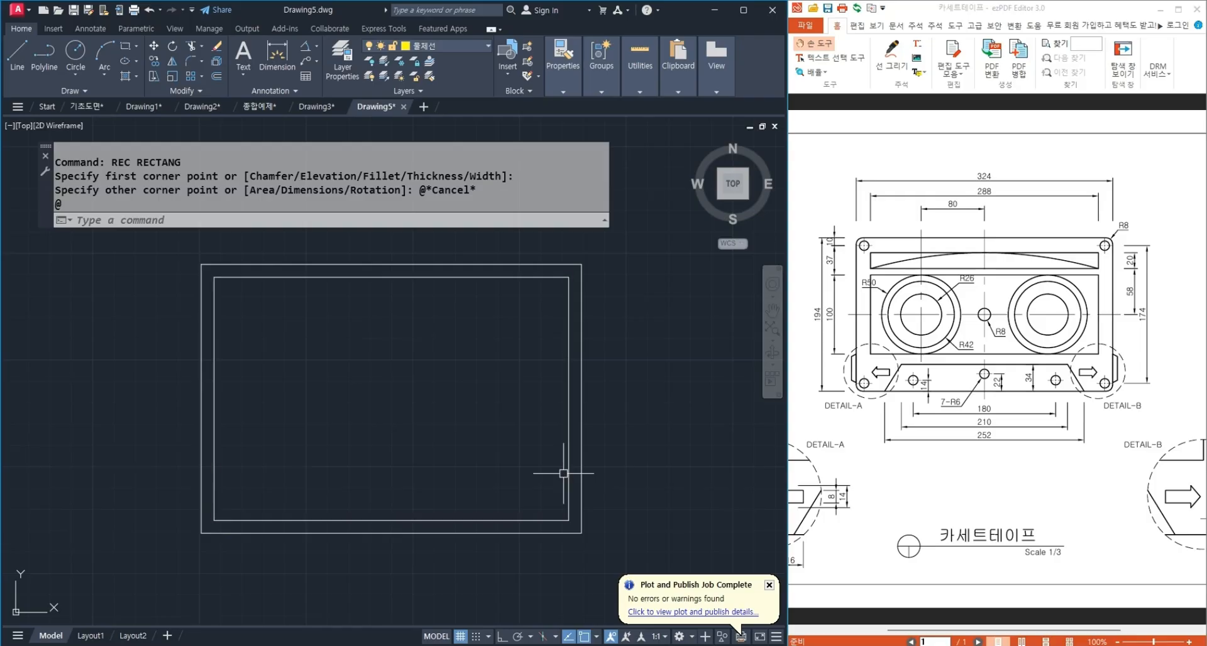
Draw a 324 by 194 rectangle inside the sheet border as the cassette's outer body.
text(rec)
key(Return)
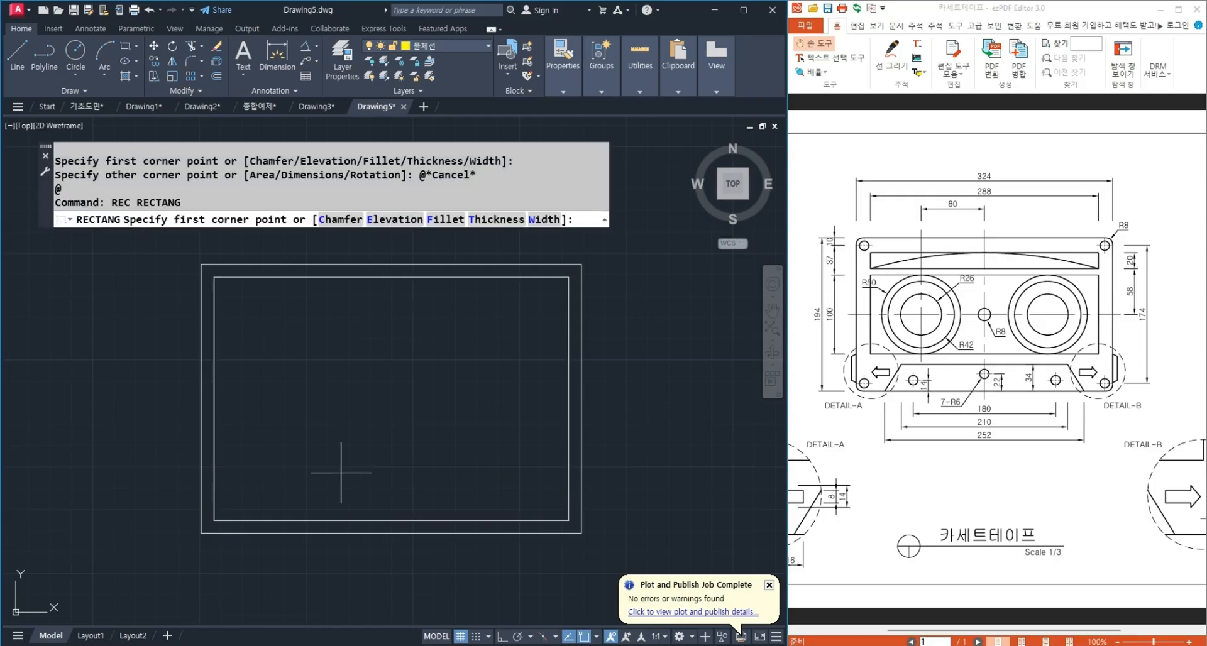
click(303, 432)
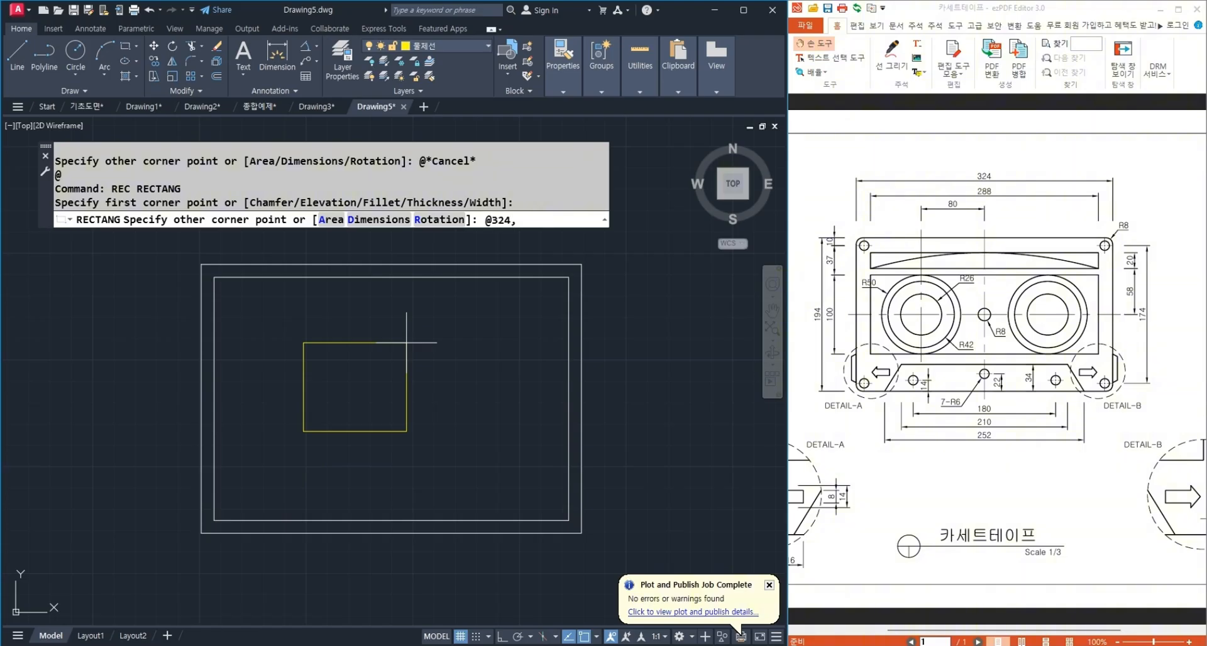
text(@324,194)
key(Return)
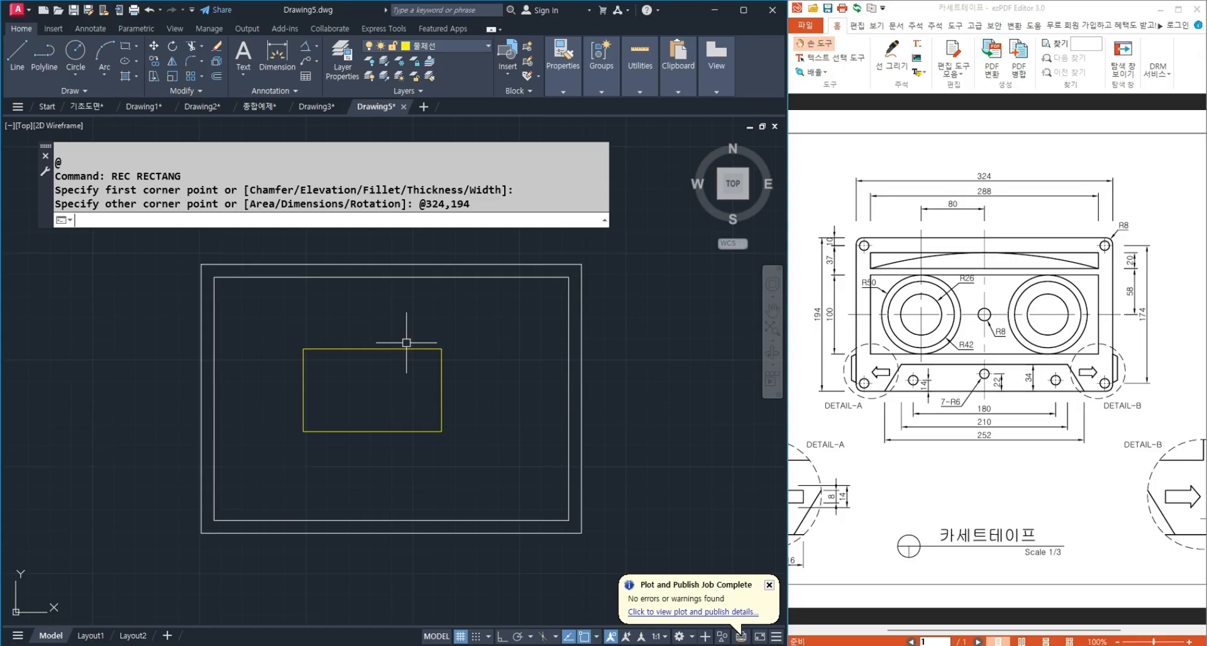
scroll(381, 352, up, 2)
text(n)
key(Return)
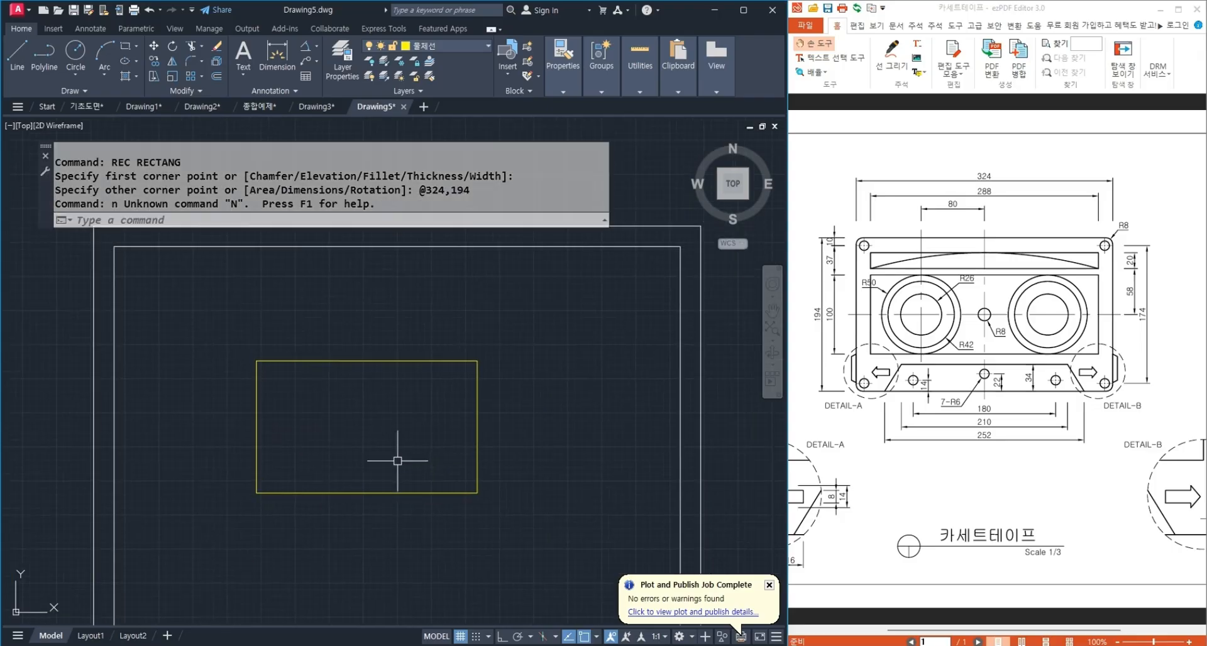
key(Escape)
key(Escape)
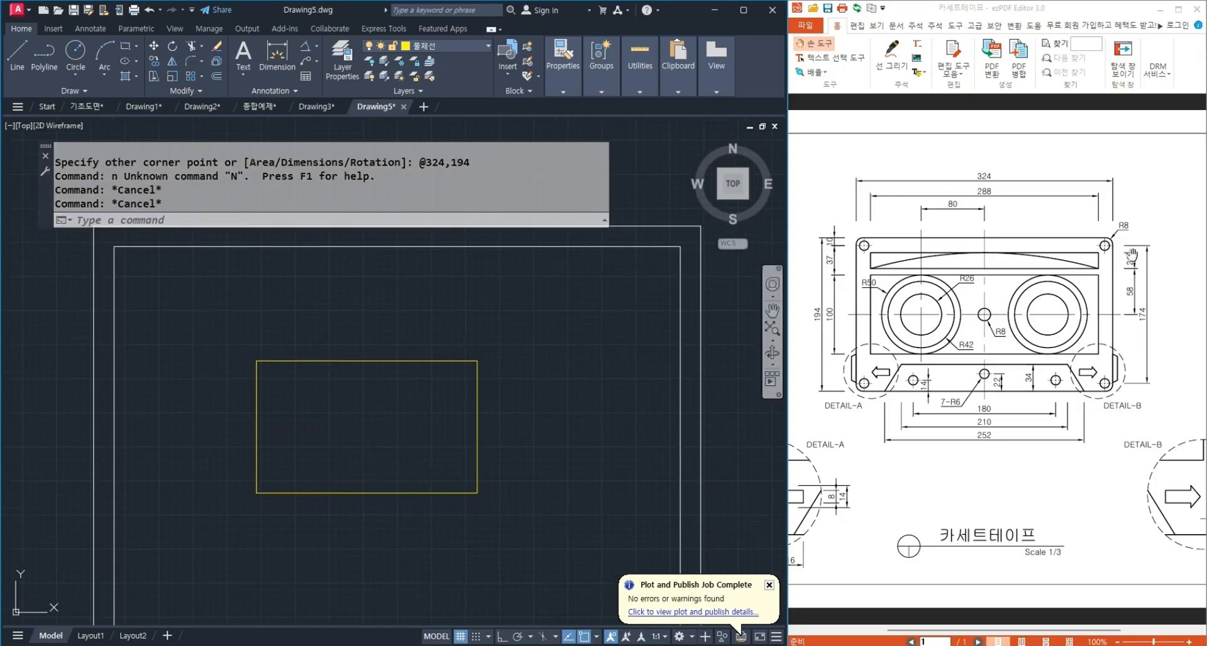
Fillet all four corners of the cassette body rectangle with radius 8 using the Polyline option.
ctrl+scroll(1132, 255, up, 4)
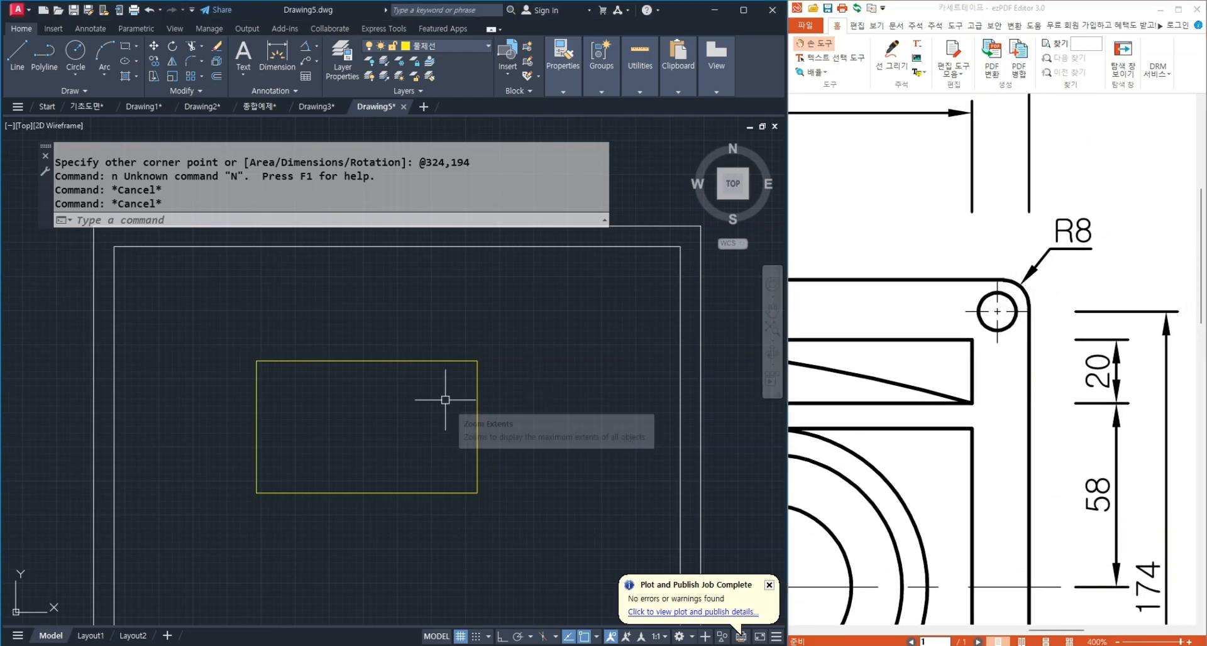
middle_drag(451, 398, 487, 382)
text(f)
key(Return)
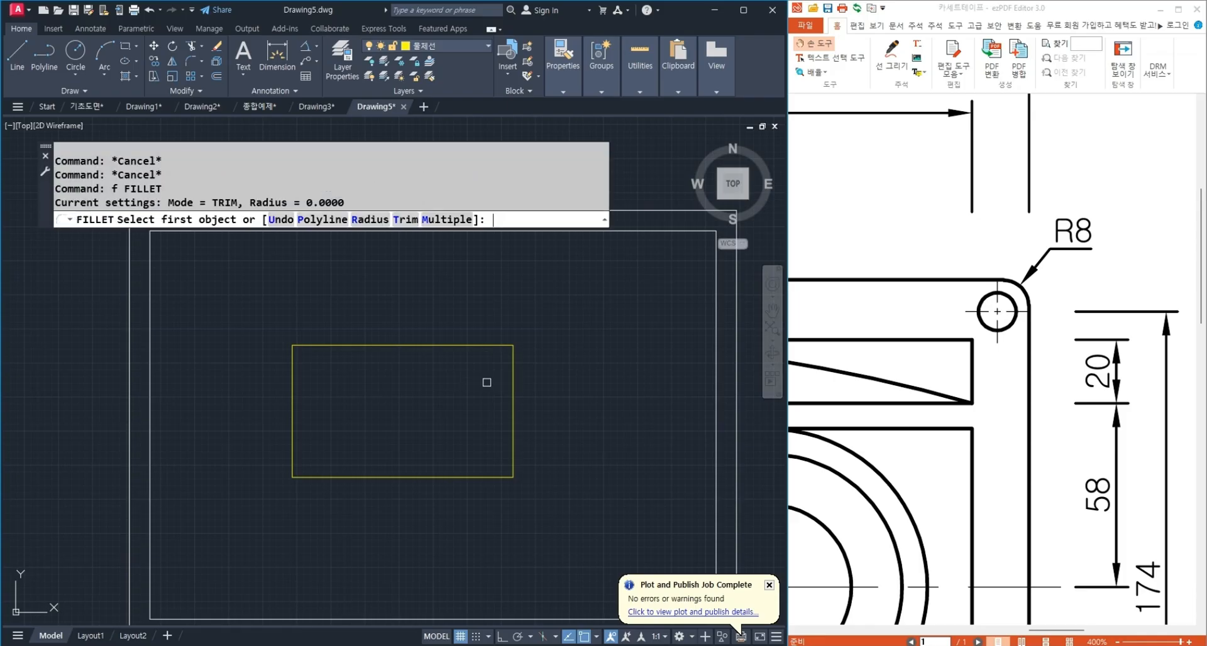
text(r)
key(Return)
key(Return)
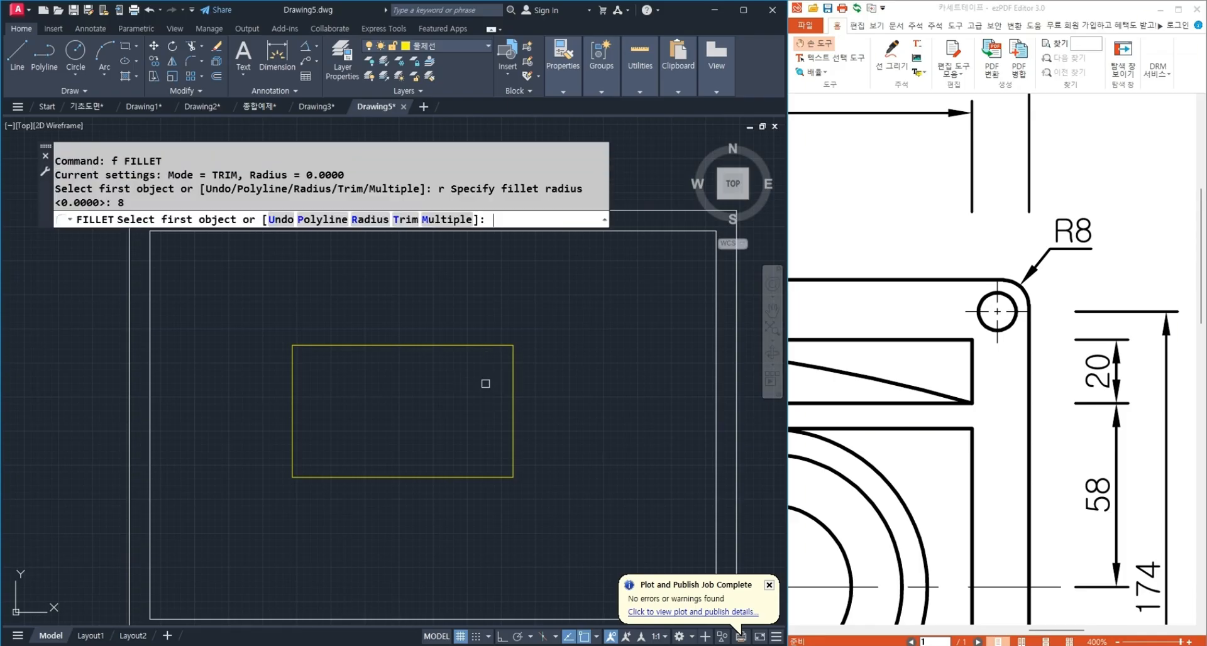
text(P)
key(Return)
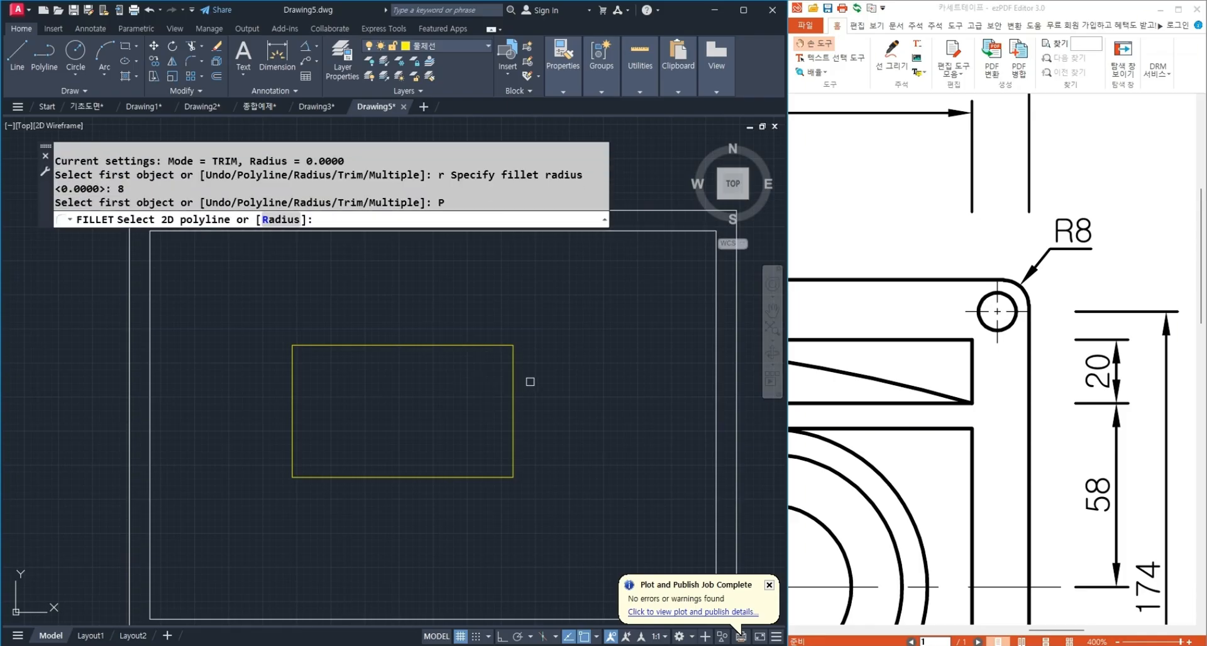
click(508, 346)
middle_drag(553, 458, 596, 458)
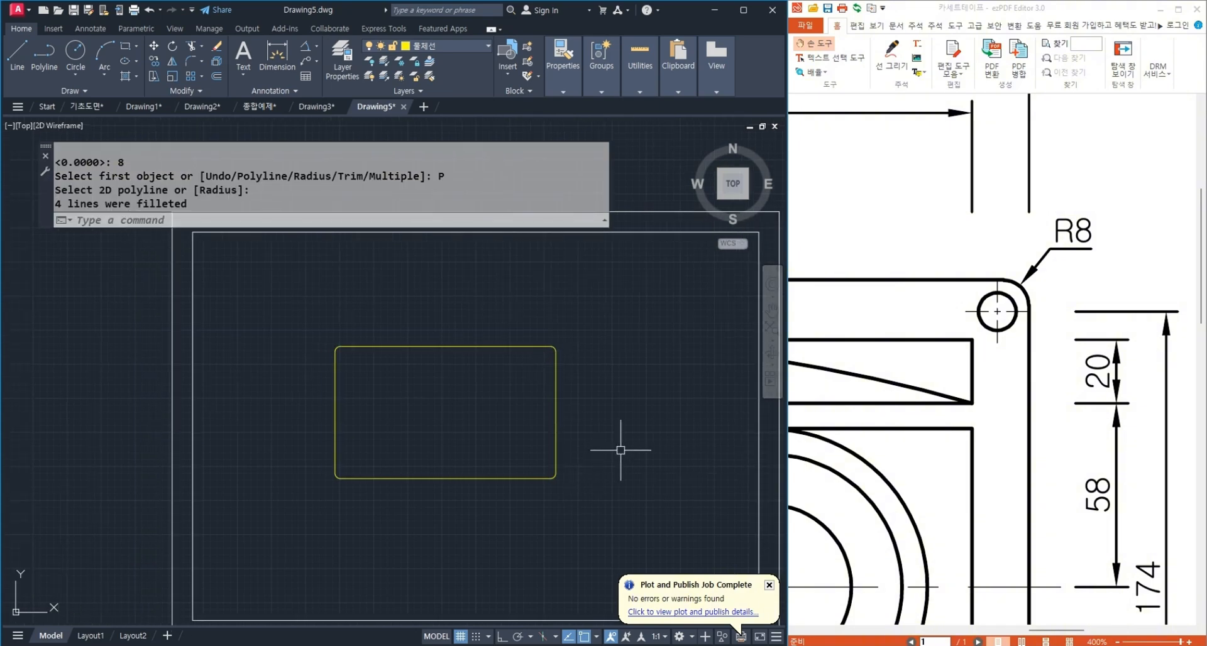
Draw a vertical and a horizontal line across the cassette body, each joining the midpoints of opposite sides.
drag(911, 484, 1023, 452)
ctrl+scroll(1035, 397, down, 3)
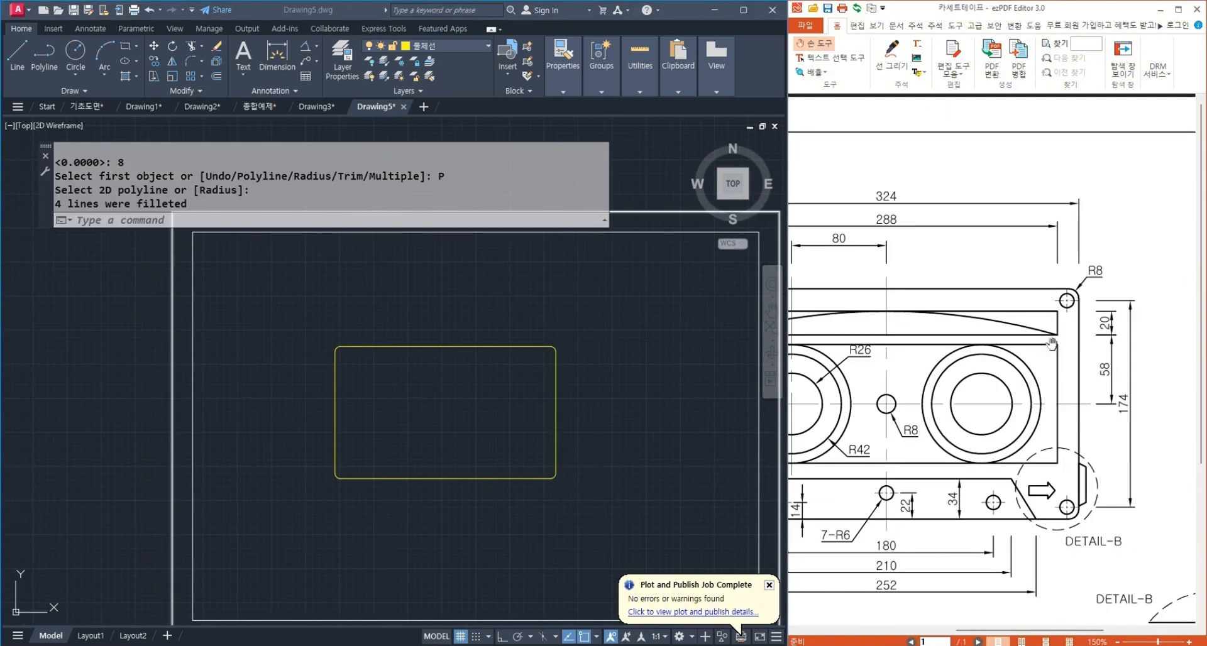
mouse_move(956, 413)
mouse_down()
mouse_move(1064, 404)
mouse_move(1058, 387)
mouse_up()
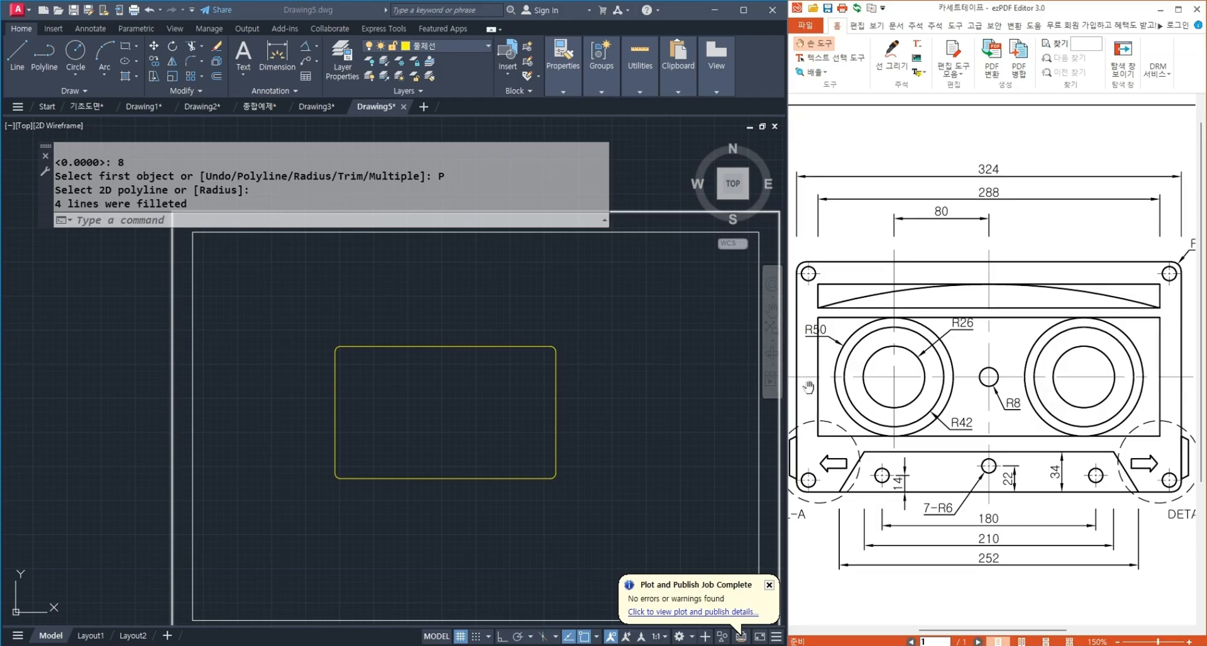
middle_click(472, 398)
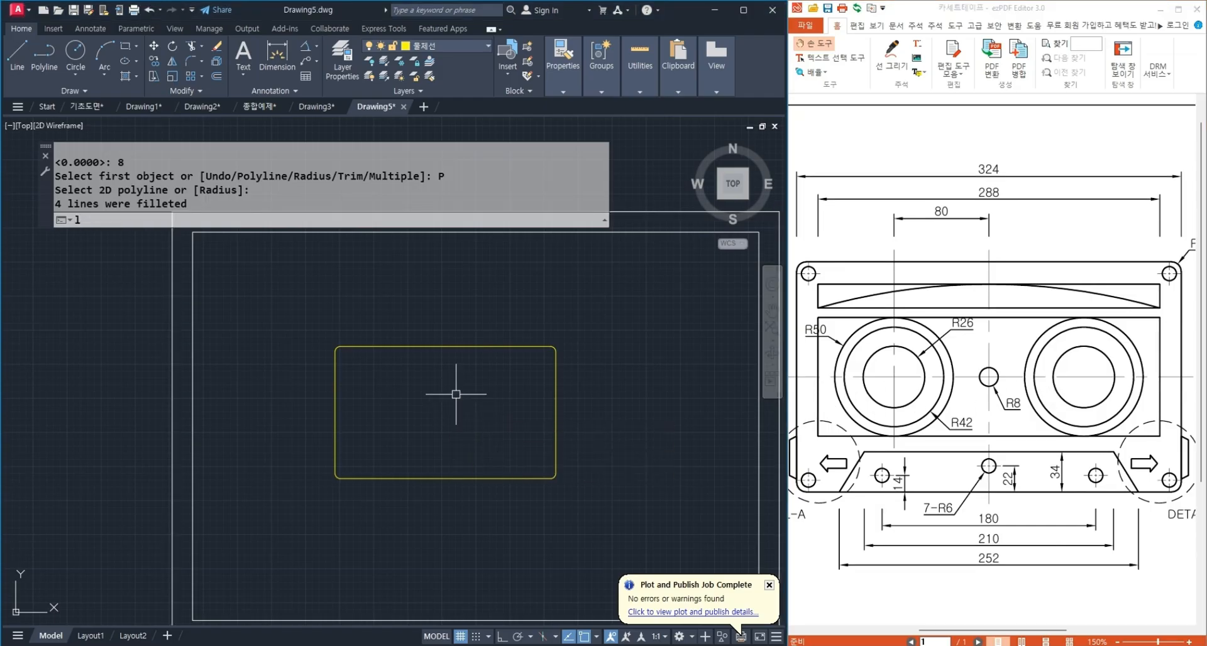
text(l)
key(Return)
click(444, 346)
click(445, 477)
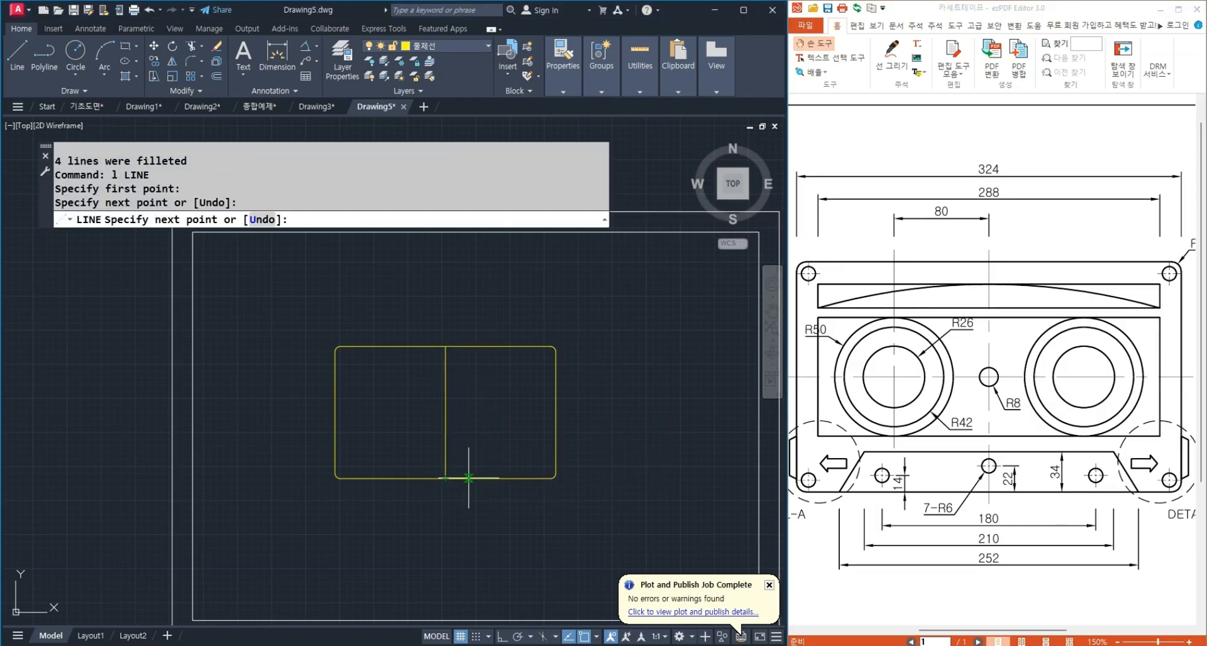
key(Return)
key(Return)
click(556, 412)
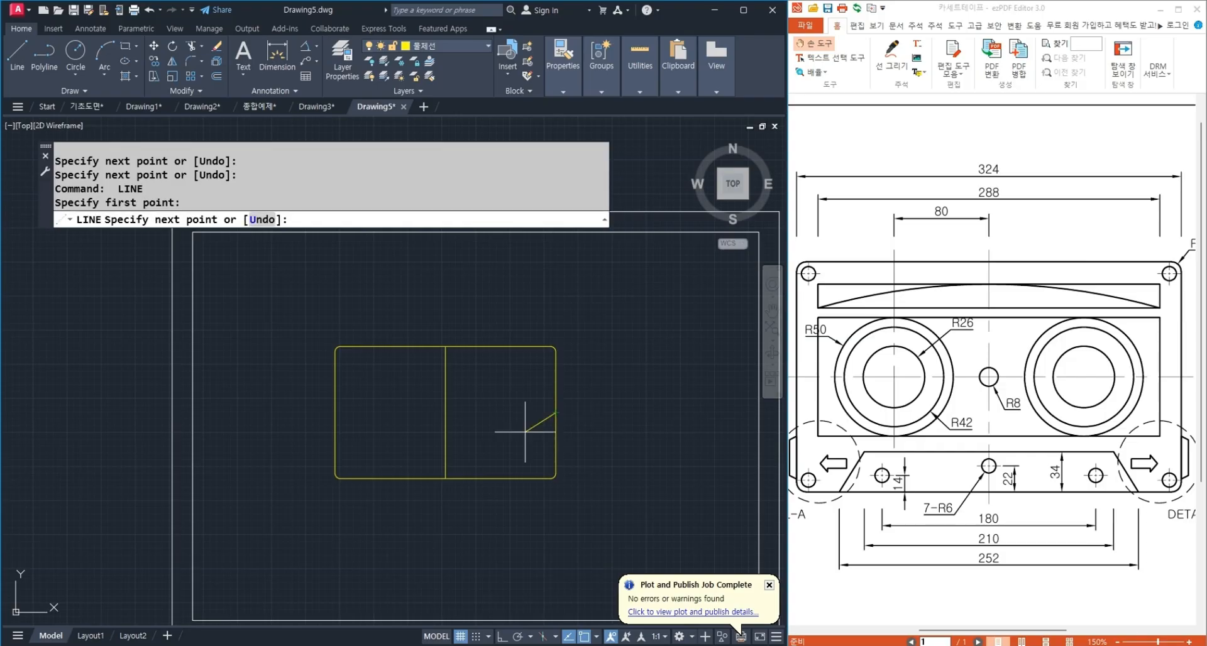
click(335, 412)
key(Return)
Assign the two crossing lines inside the cassette body to layer 중심선.
click(458, 396)
click(406, 434)
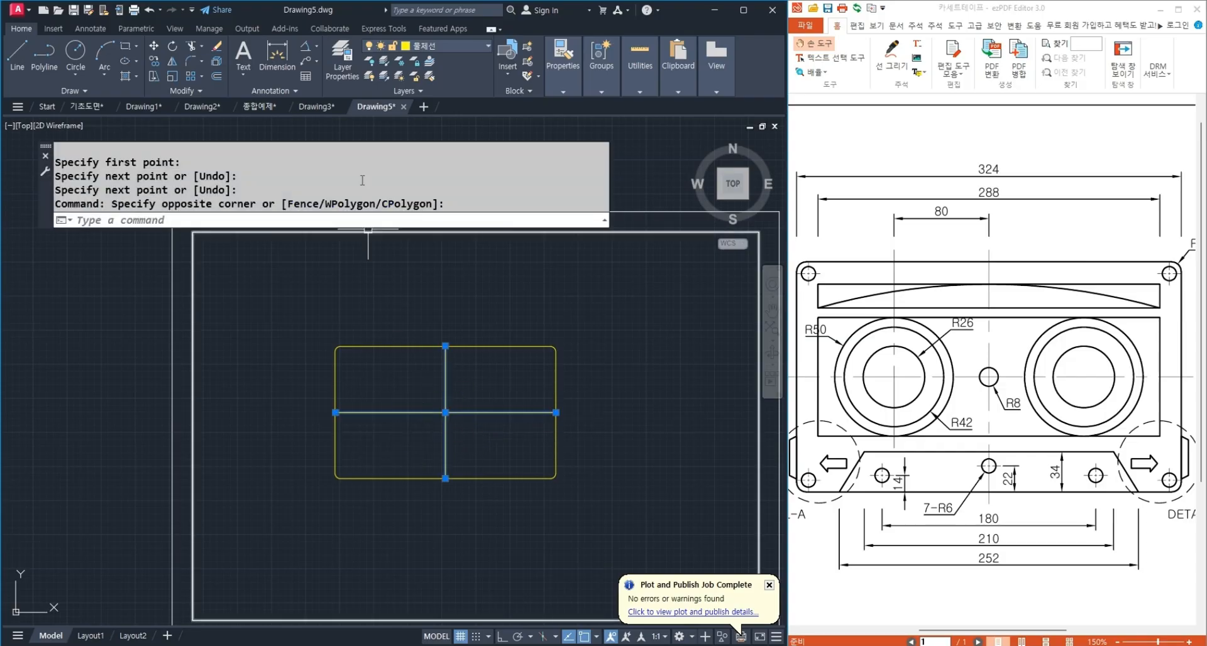
click(428, 46)
click(446, 121)
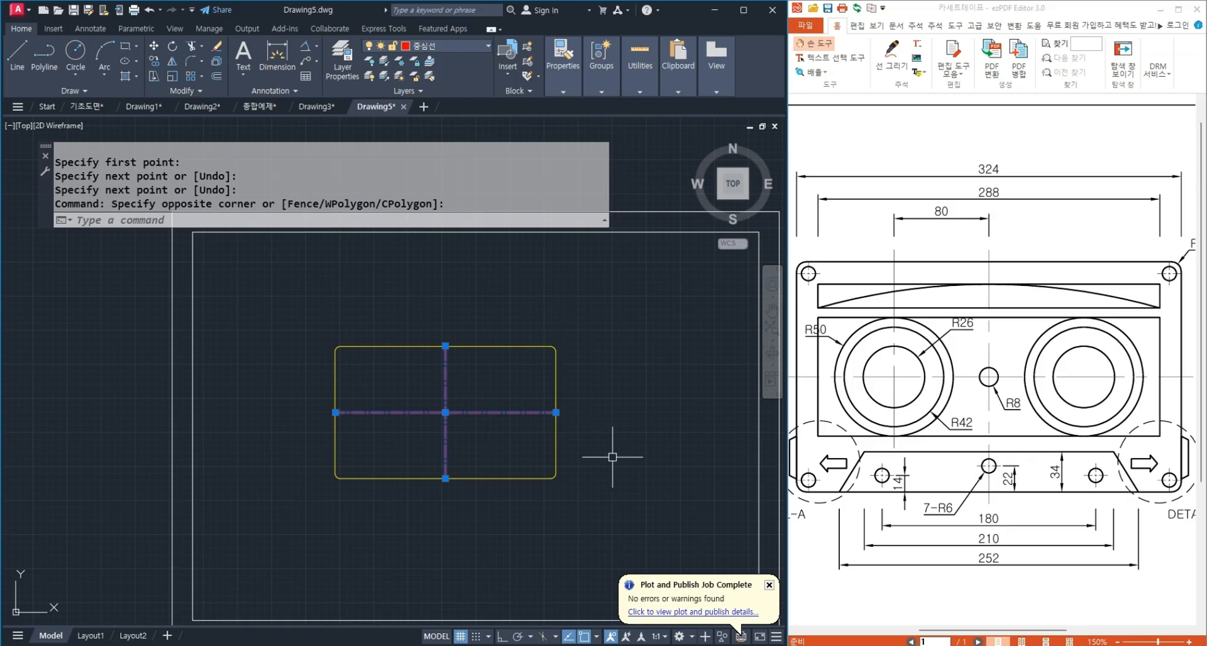
key(Escape)
middle_drag(622, 462, 667, 443)
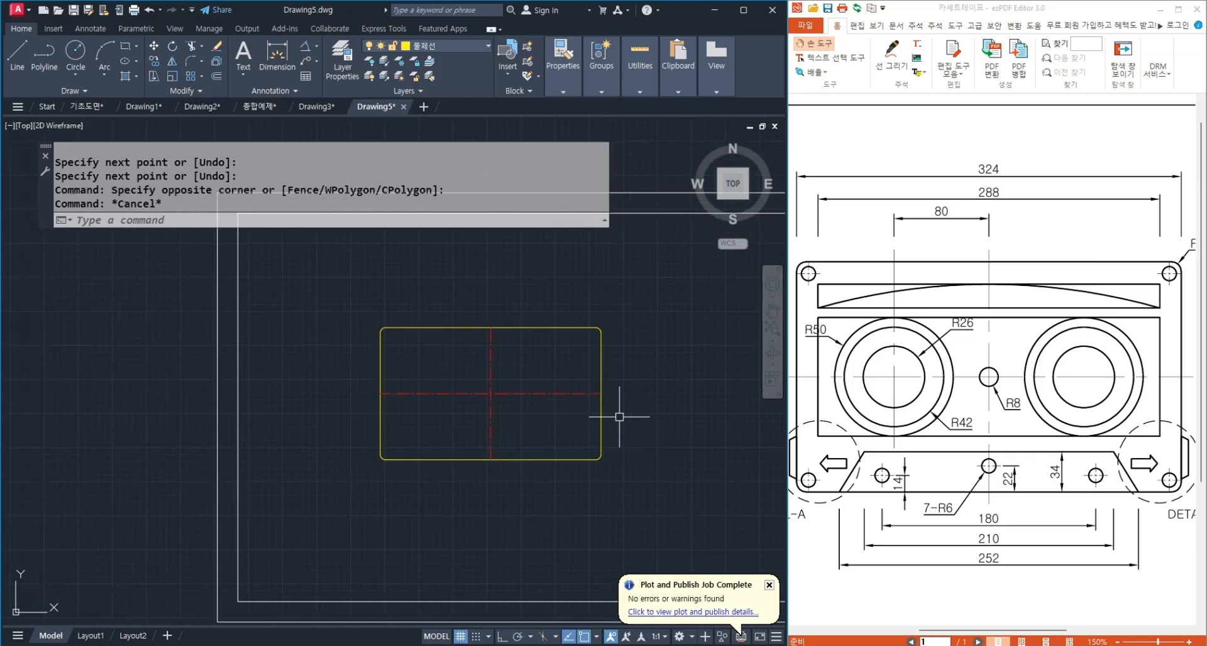
scroll(493, 396, up, 4)
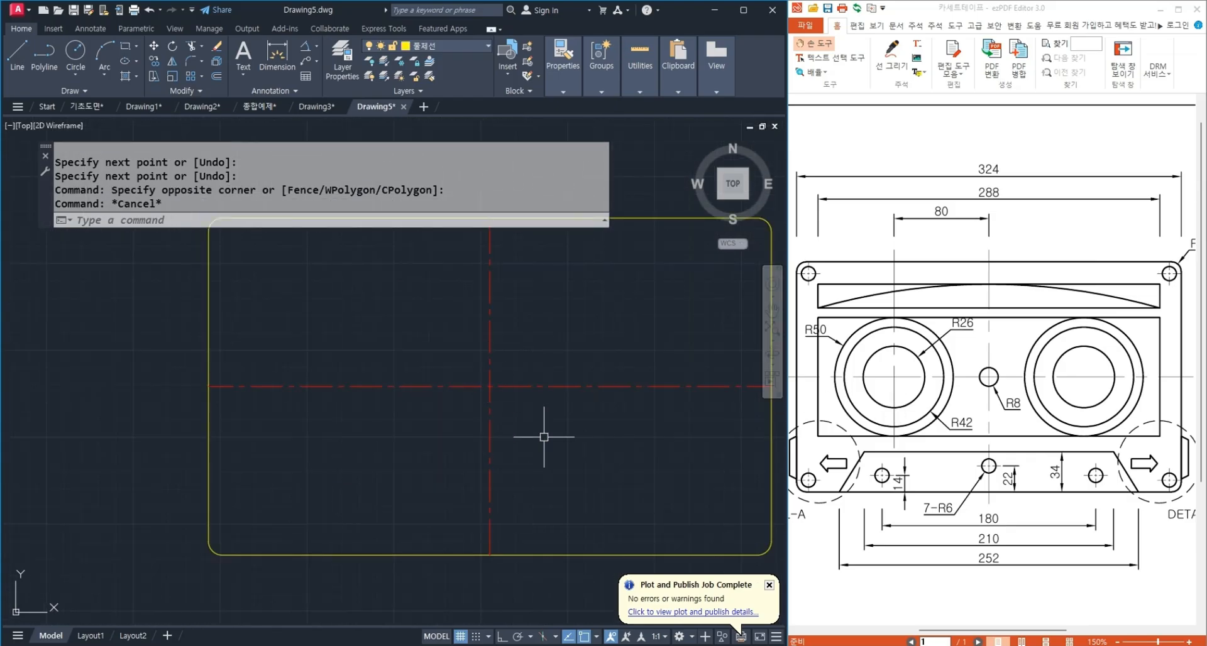
scroll(439, 415, down, 2)
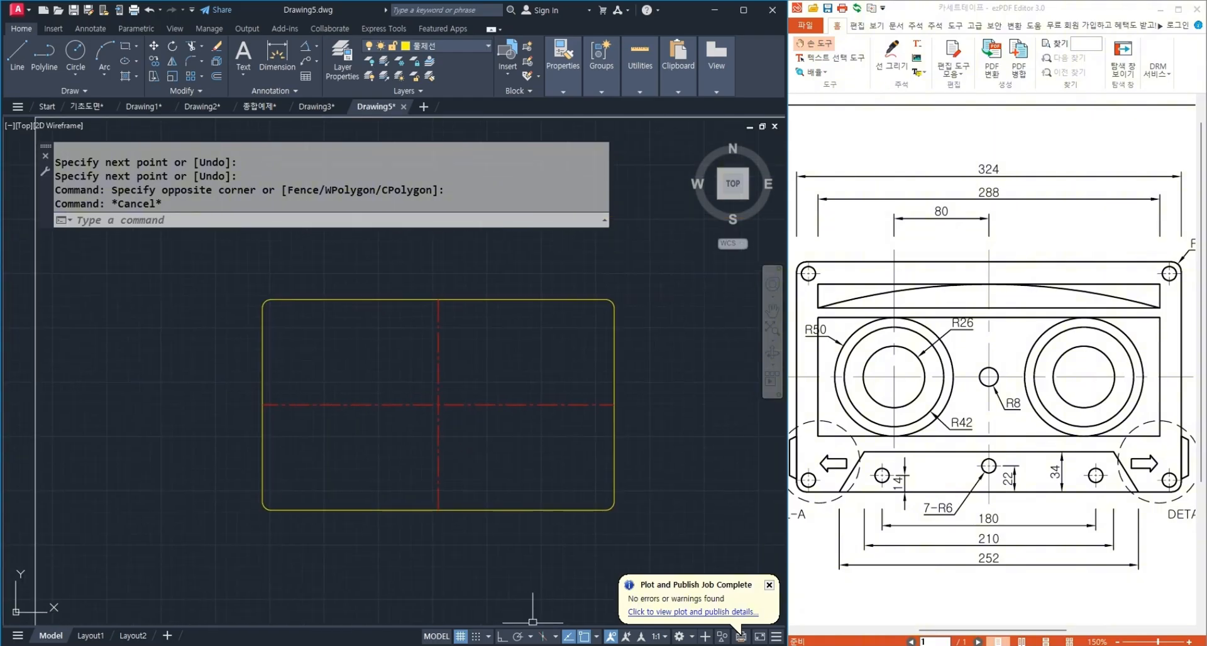
Switch to the notes and add ": 3배" to the LTS line.
key(alt+Tab)
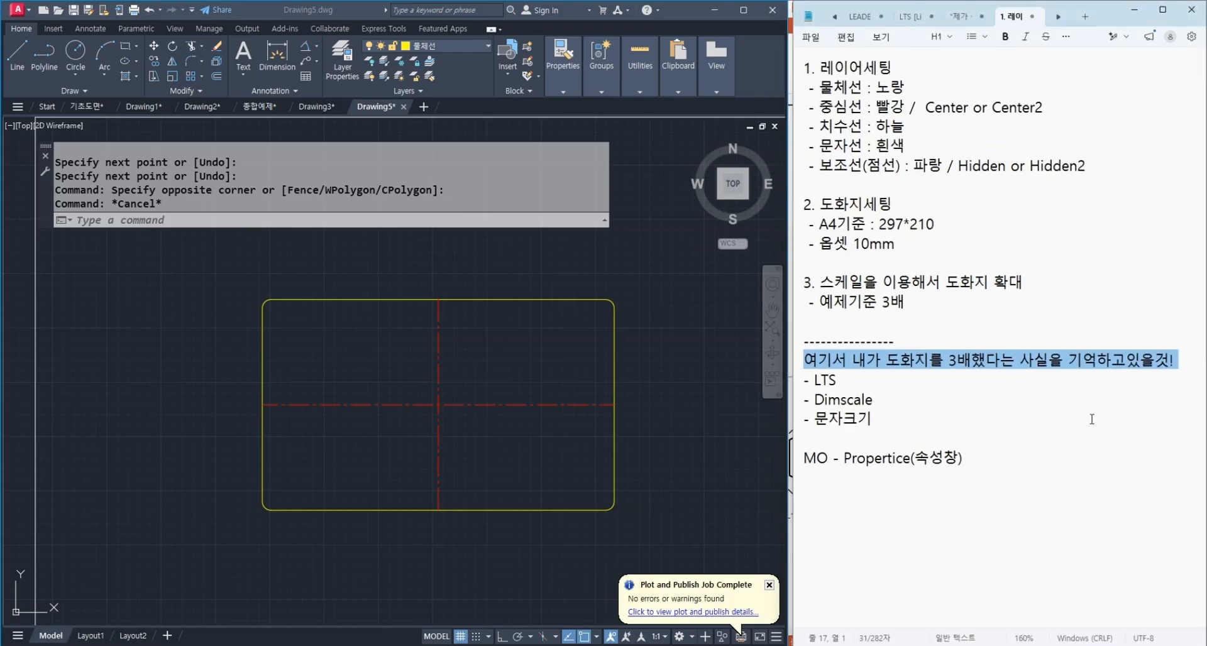
click(864, 386)
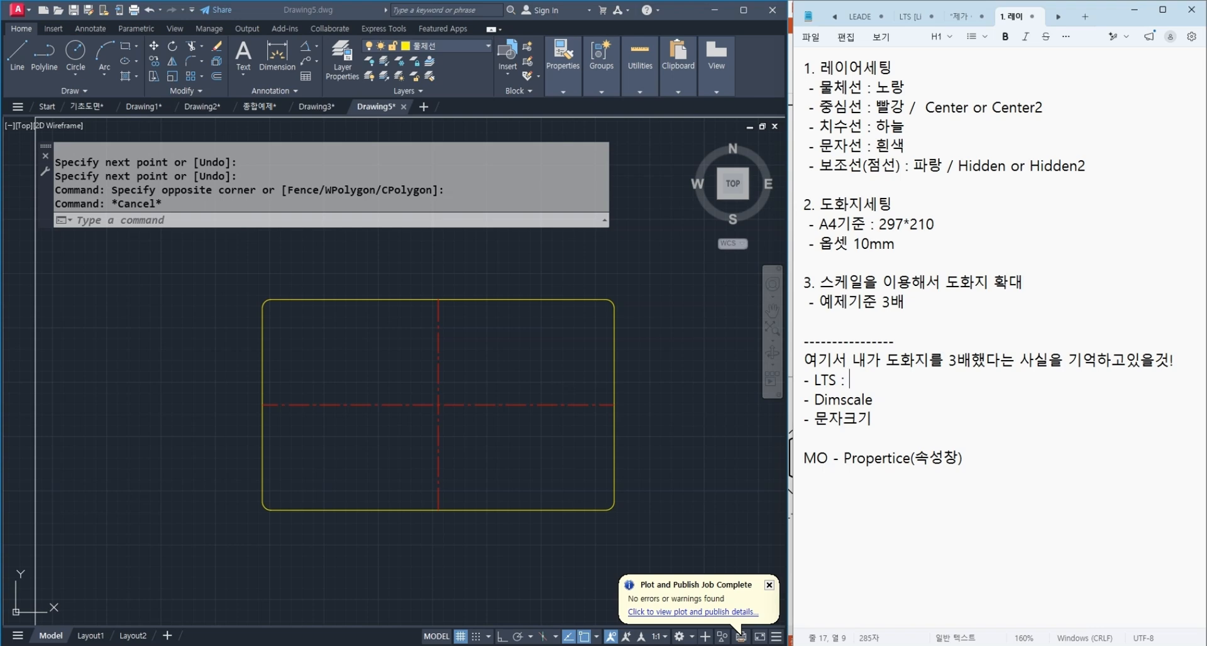
text(: 3배)
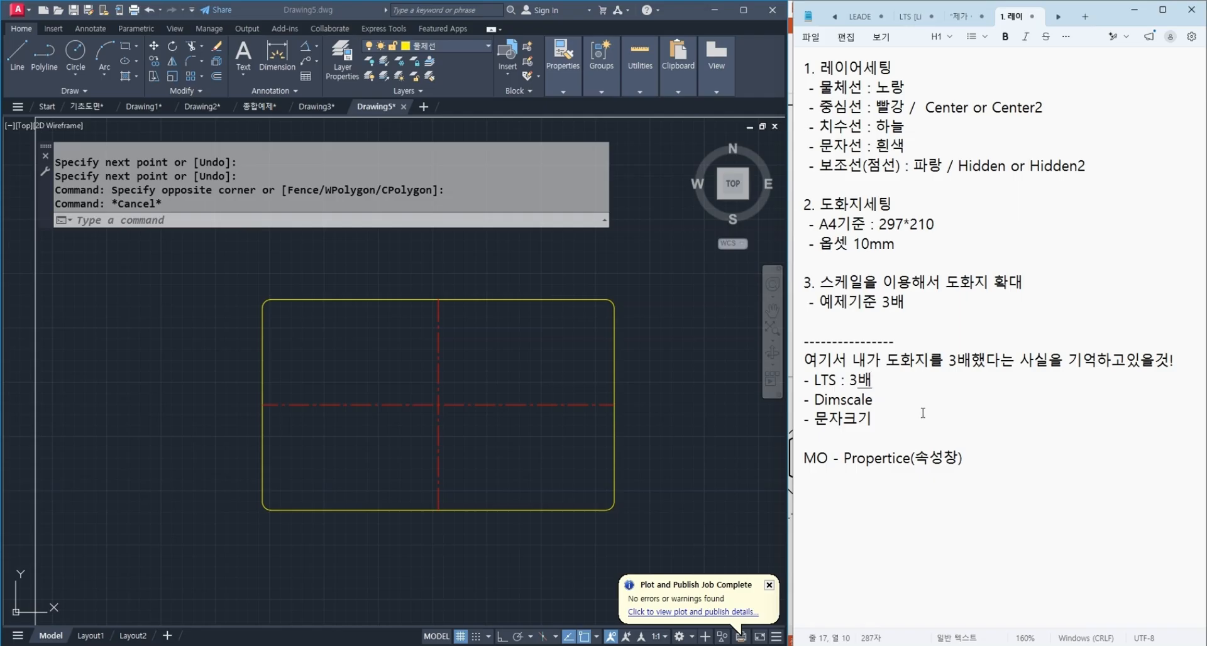
Return from the notes to the drawing and set the linetype scale (LTS) to 3.
click(1134, 11)
click(664, 455)
click(656, 425)
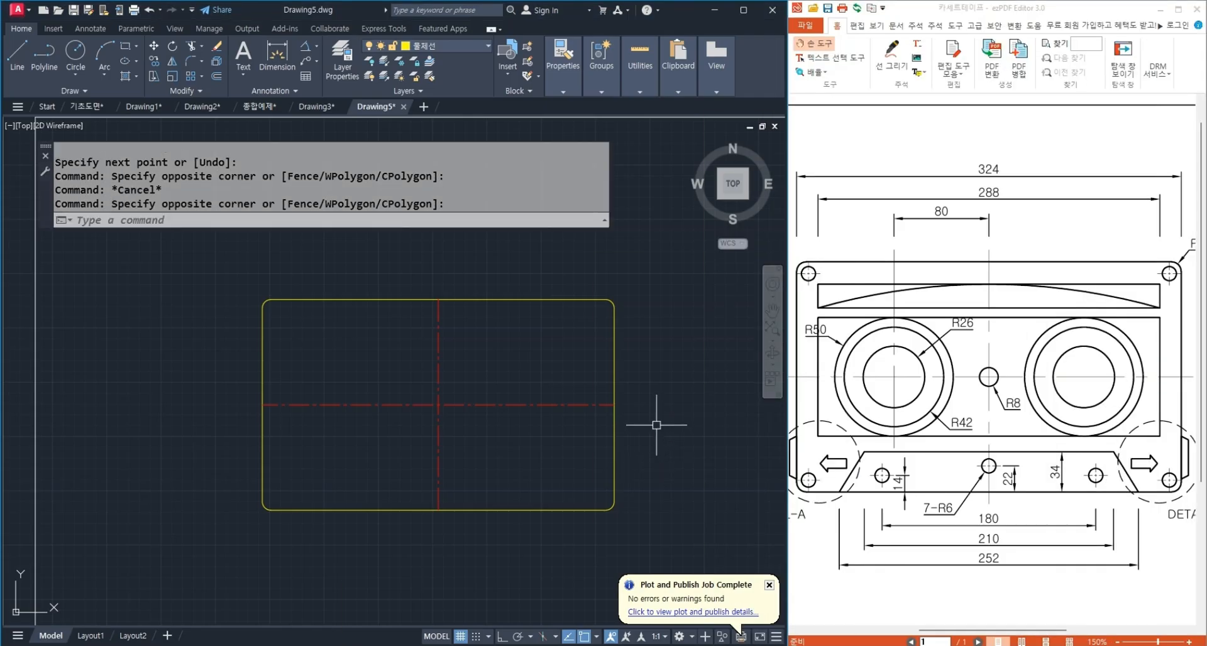
text(LTS)
key(Return)
text(3)
key(Return)
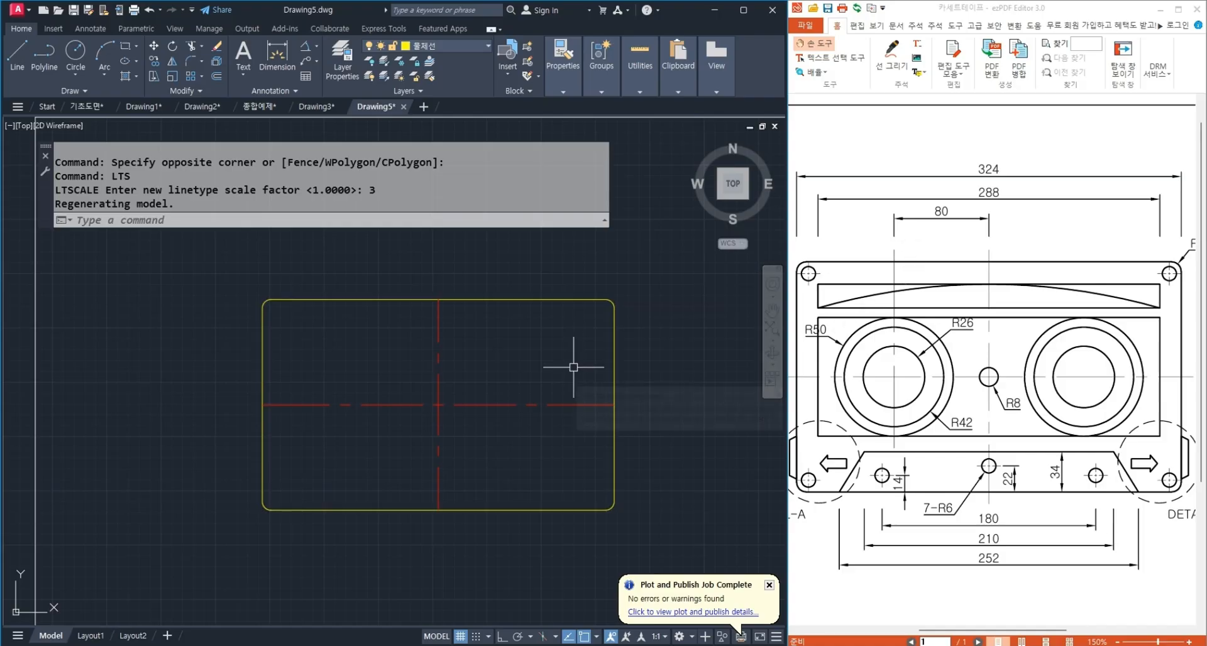
Offset the rounded cassette body outline outward by 20.
text(o)
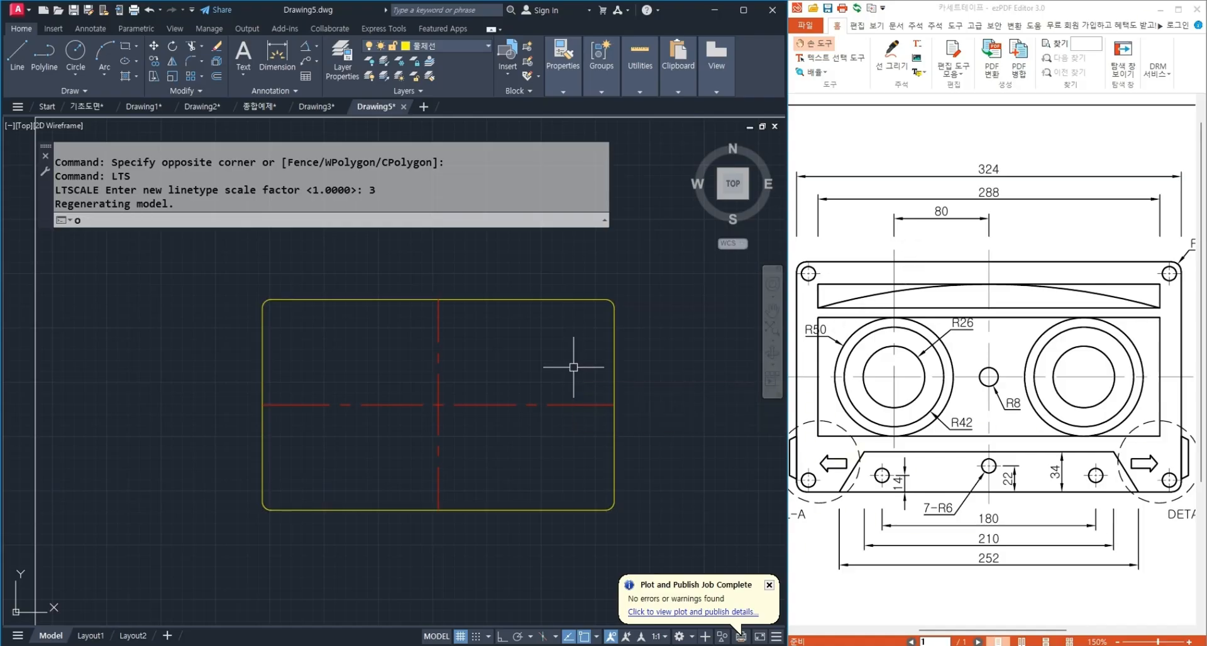
key(Return)
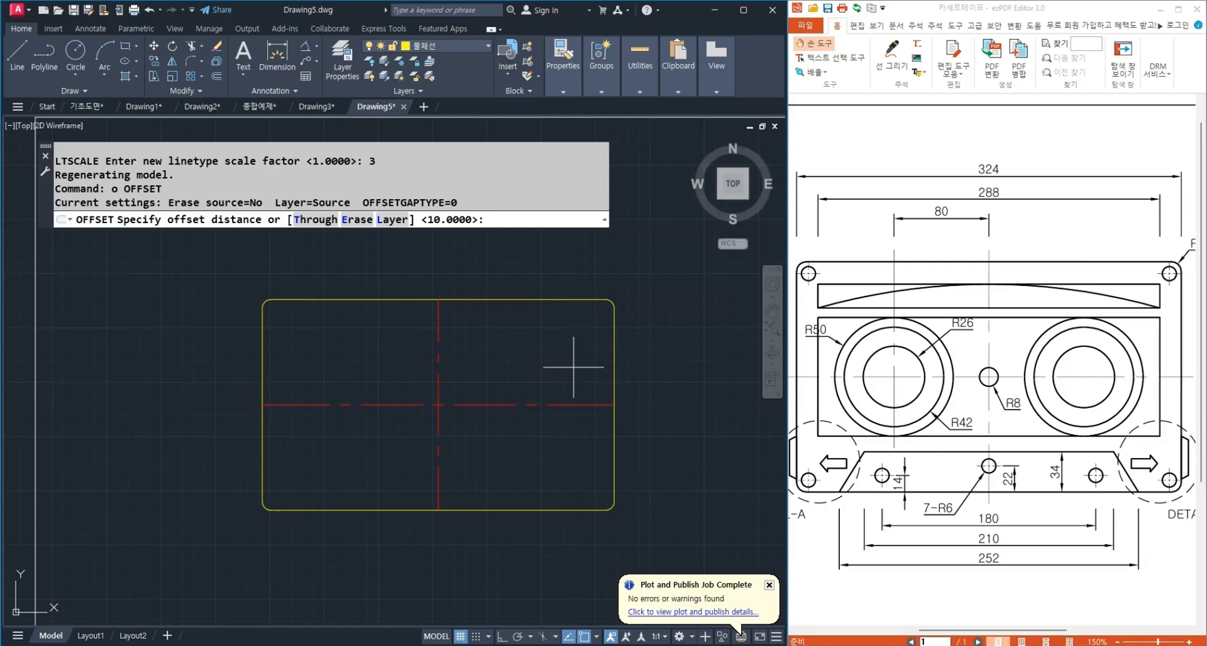
key(Return)
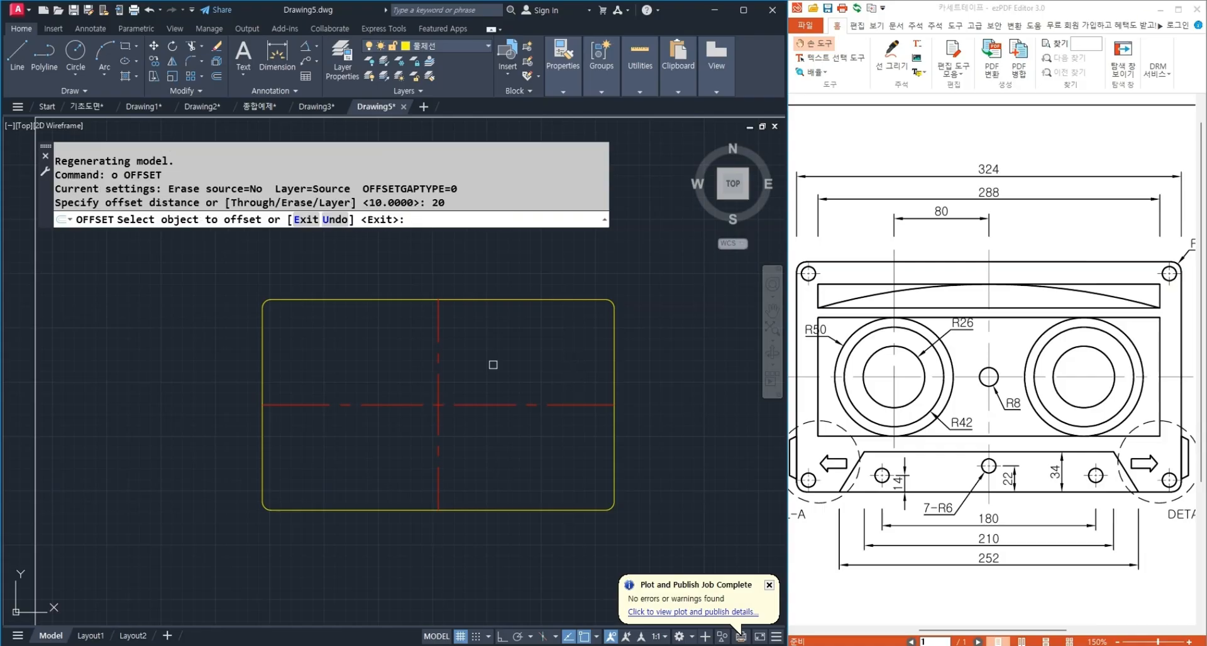
click(479, 304)
click(478, 270)
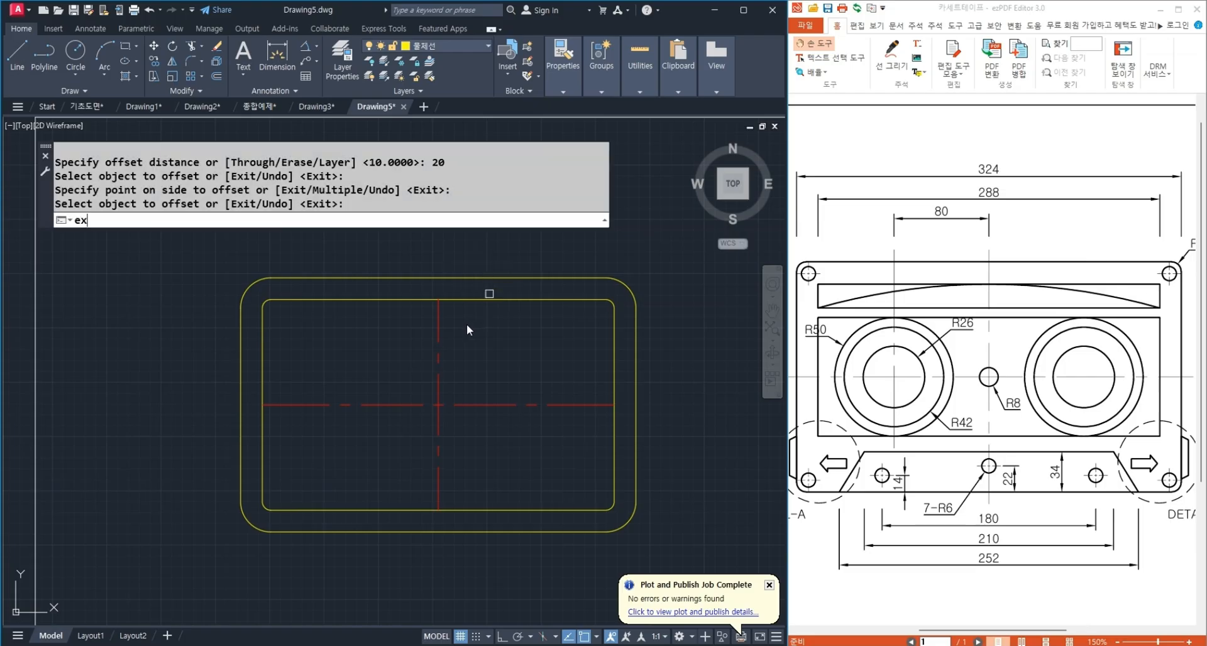
Extend both ends of the two centre lines to the outer offset outline and erase that outline.
text(ex)
key(Return)
key(Return)
click(342, 377)
click(478, 445)
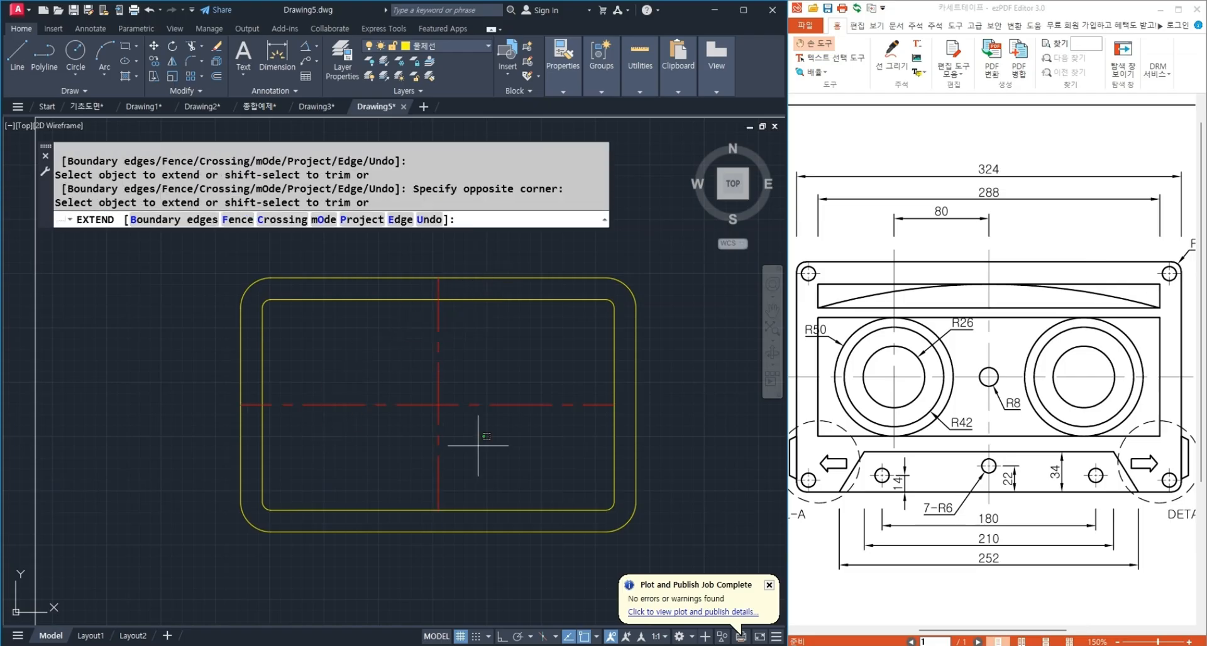
click(417, 468)
click(570, 383)
key(Return)
click(637, 376)
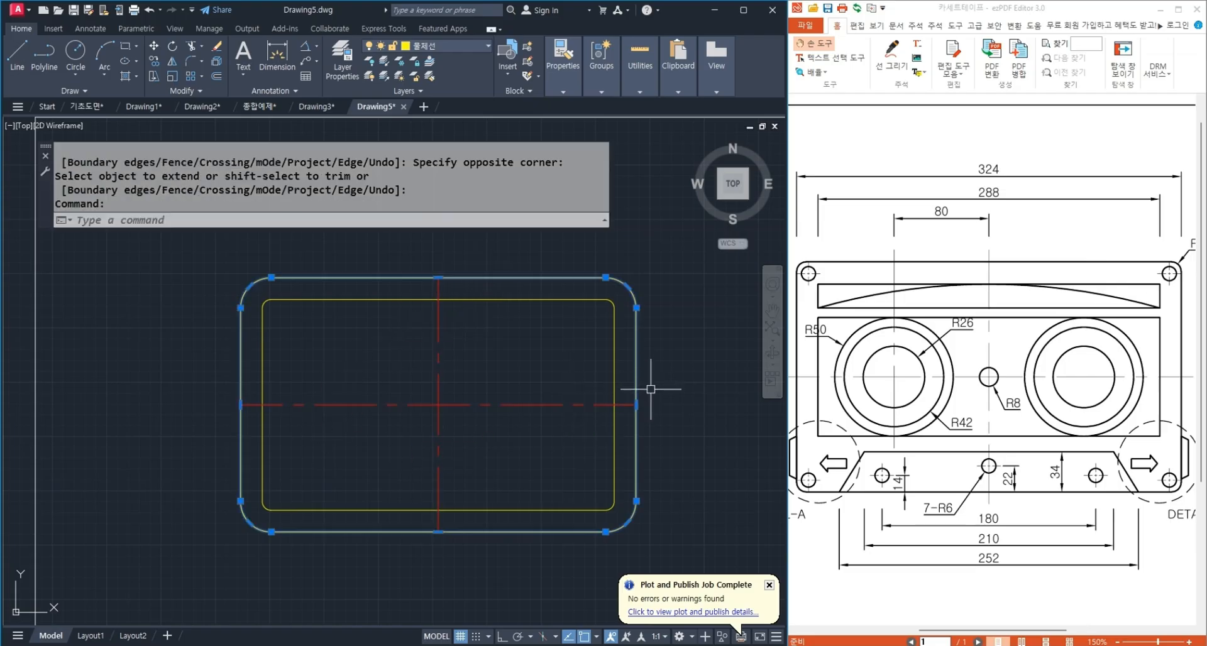
key(Delete)
Offset the horizontal centre line by 50 both upward and downward.
middle_drag(623, 407, 582, 407)
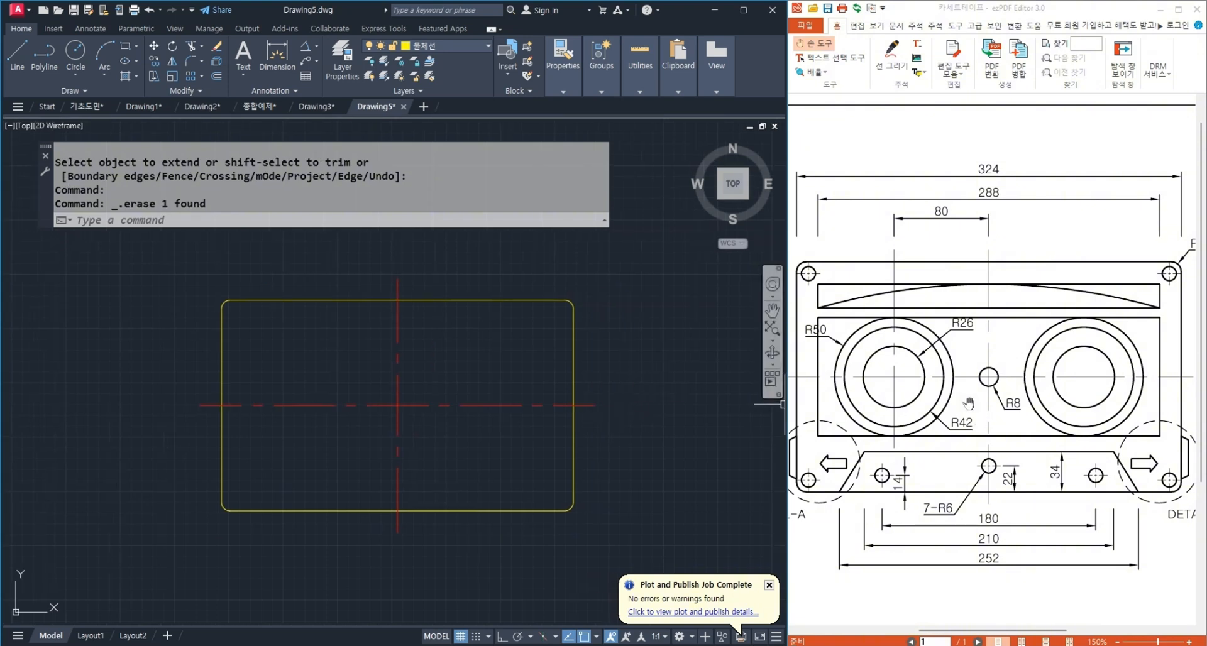
drag(974, 404, 1054, 401)
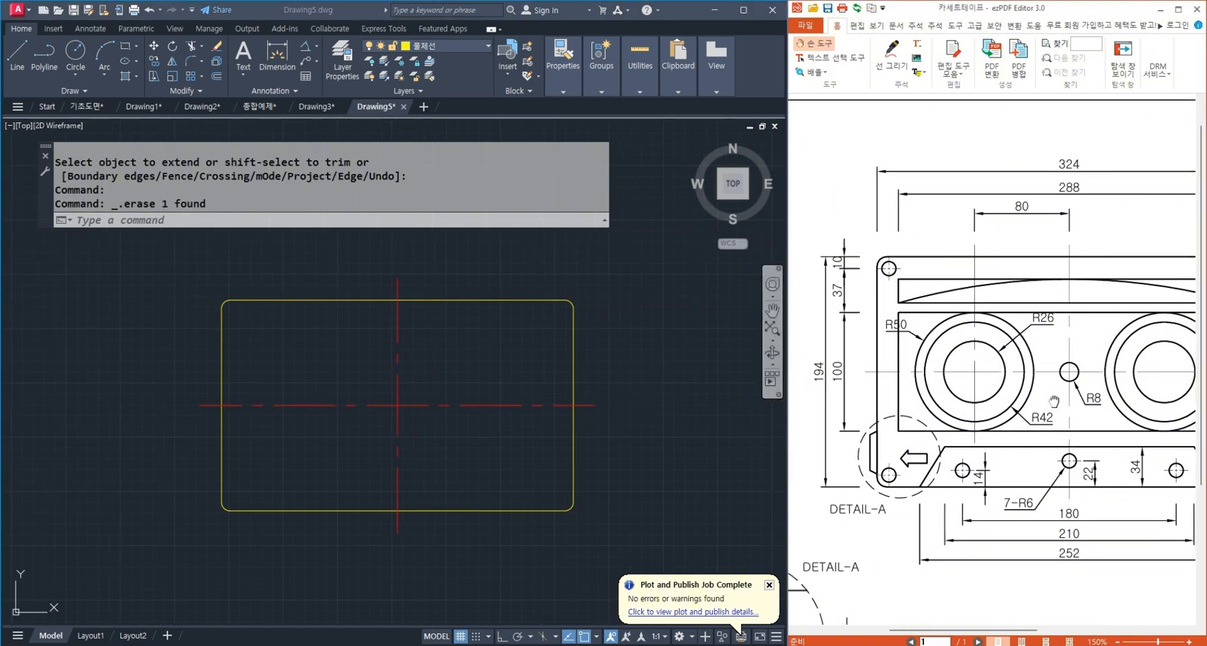
click(454, 447)
text(O)
key(Return)
text(50)
key(Return)
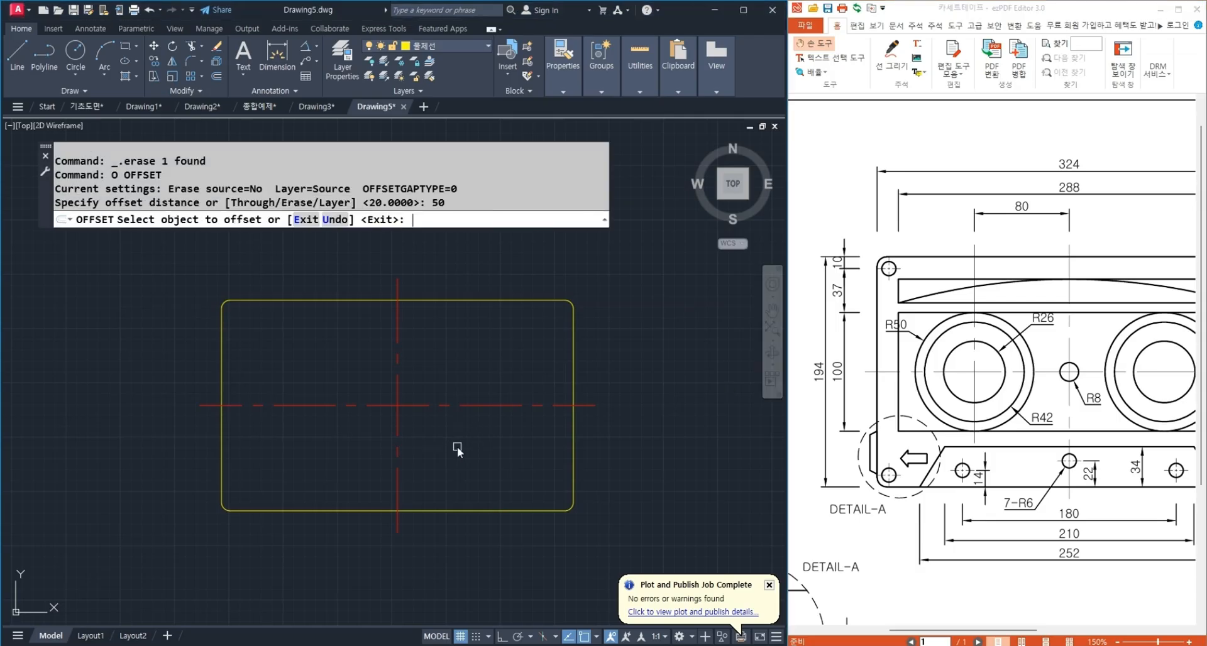
click(453, 405)
click(440, 390)
click(435, 407)
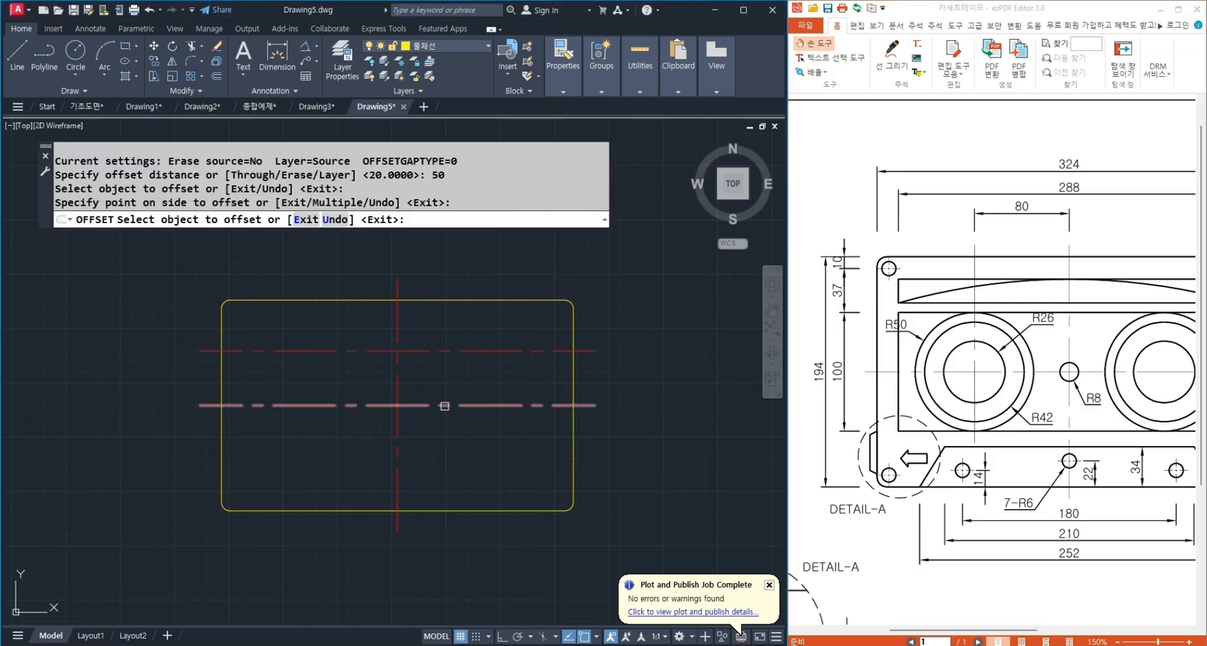
click(454, 451)
key(Return)
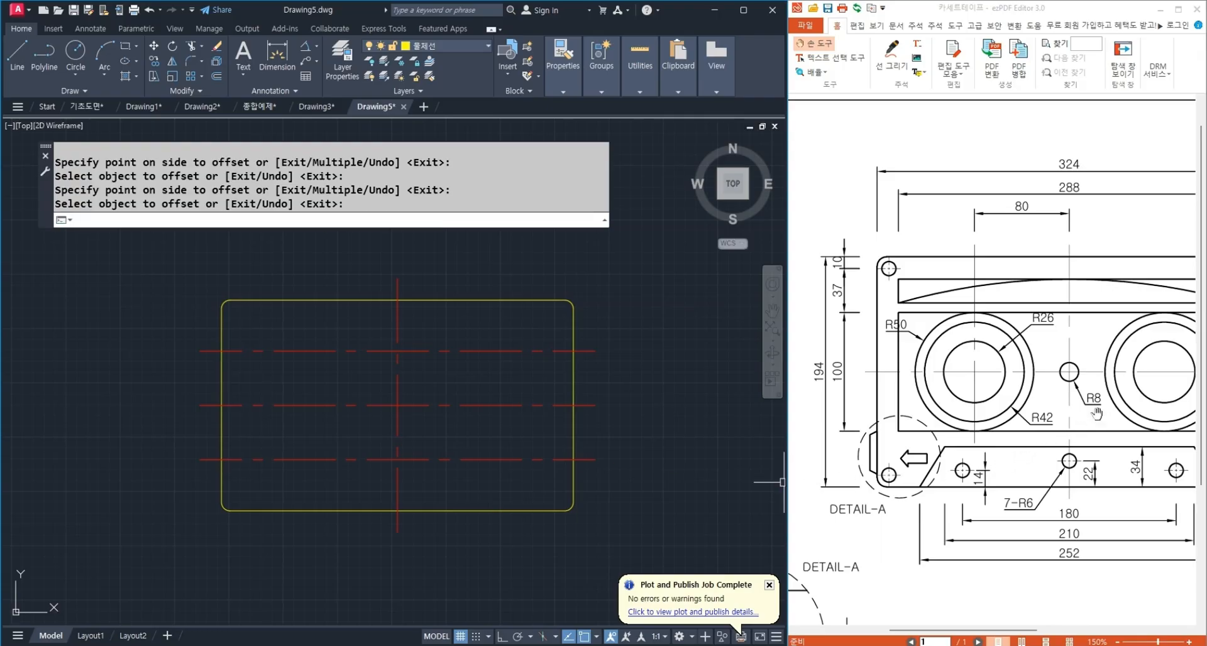
Offset the vertical centre line by 288/2 to both sides.
drag(1096, 413, 1020, 445)
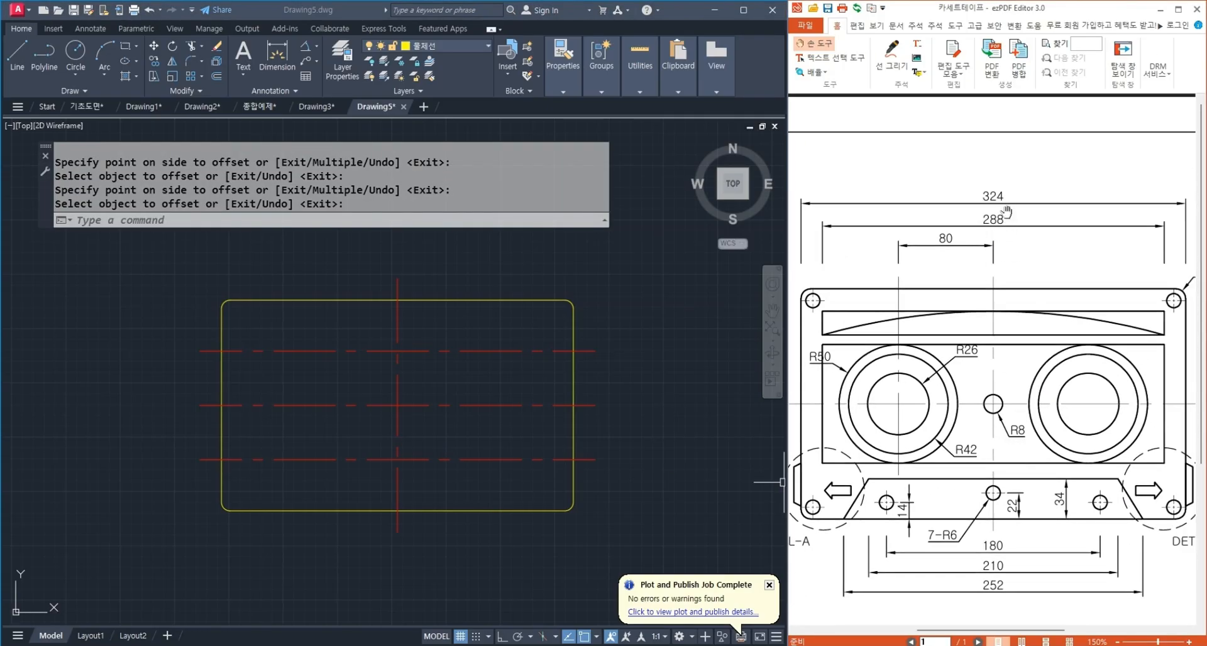
click(462, 485)
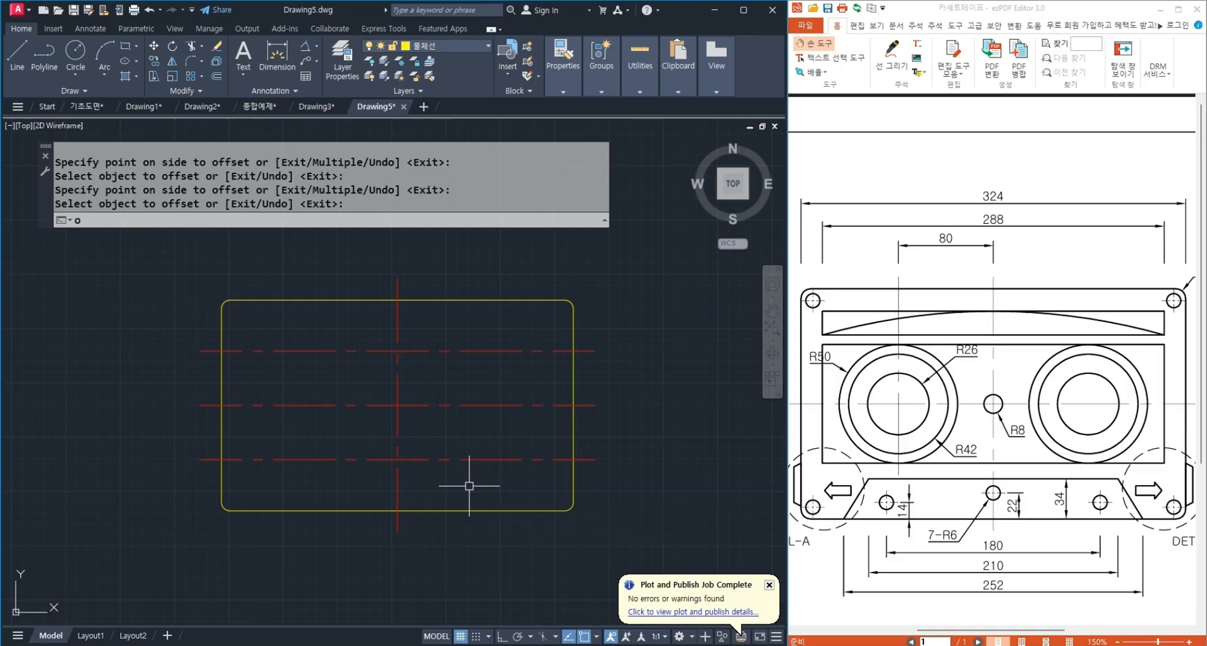
text(o)
key(Return)
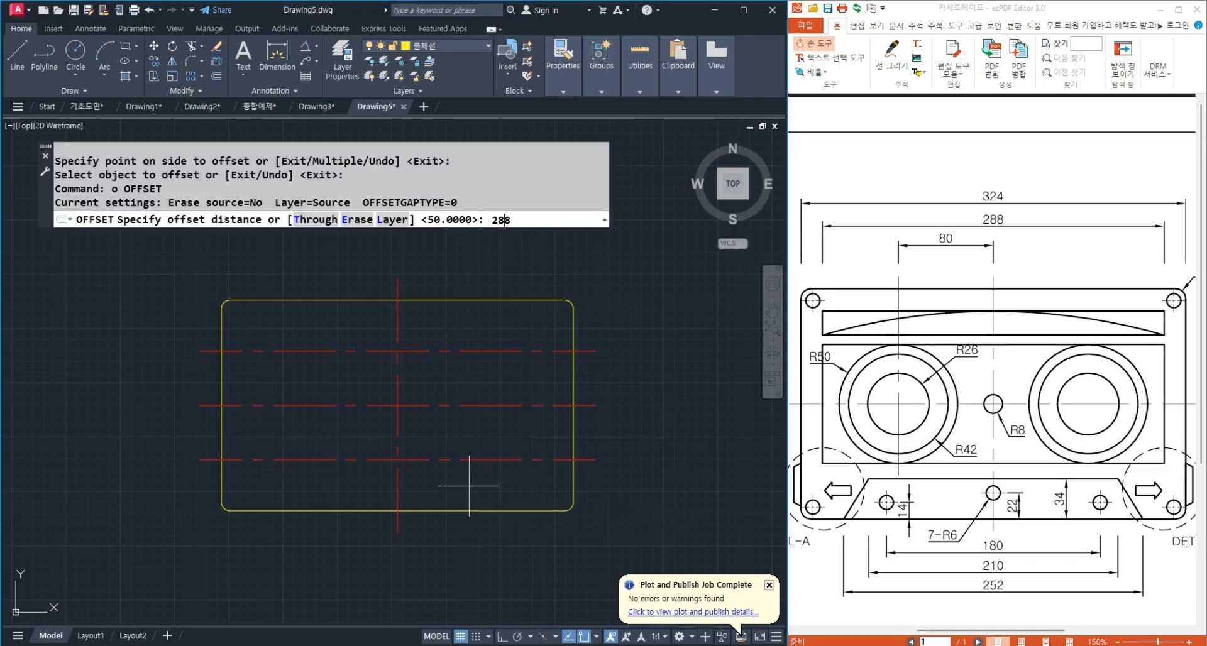
text(288/2)
key(Return)
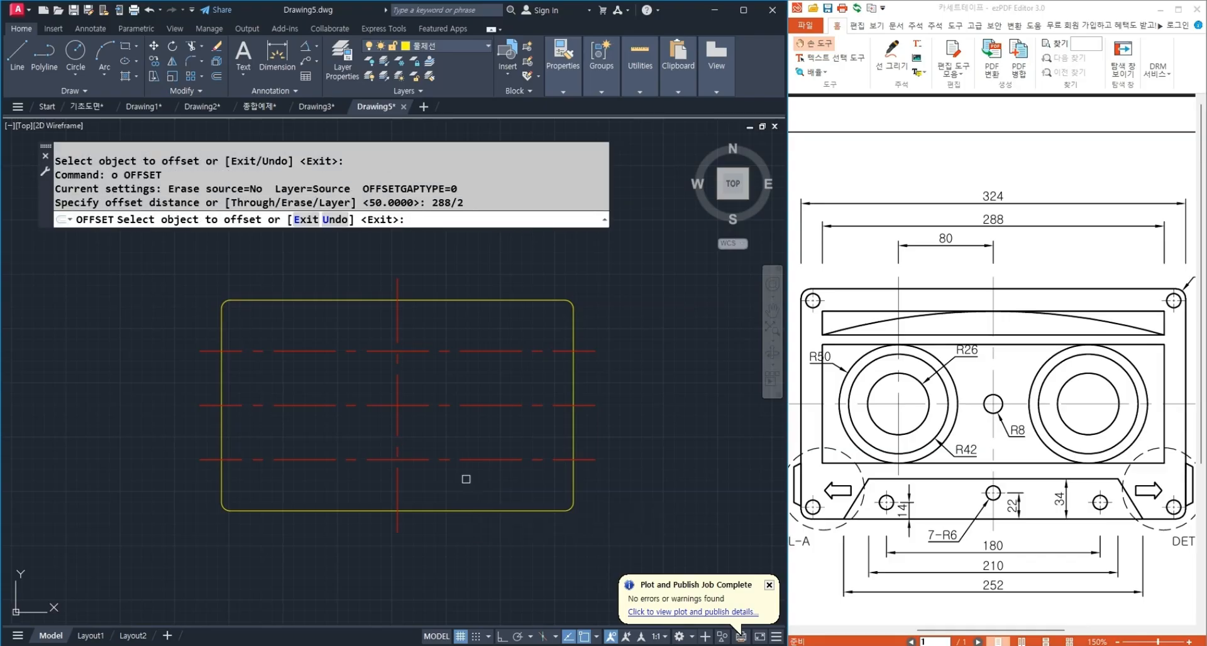
click(396, 402)
click(379, 385)
click(416, 381)
click(399, 394)
click(499, 376)
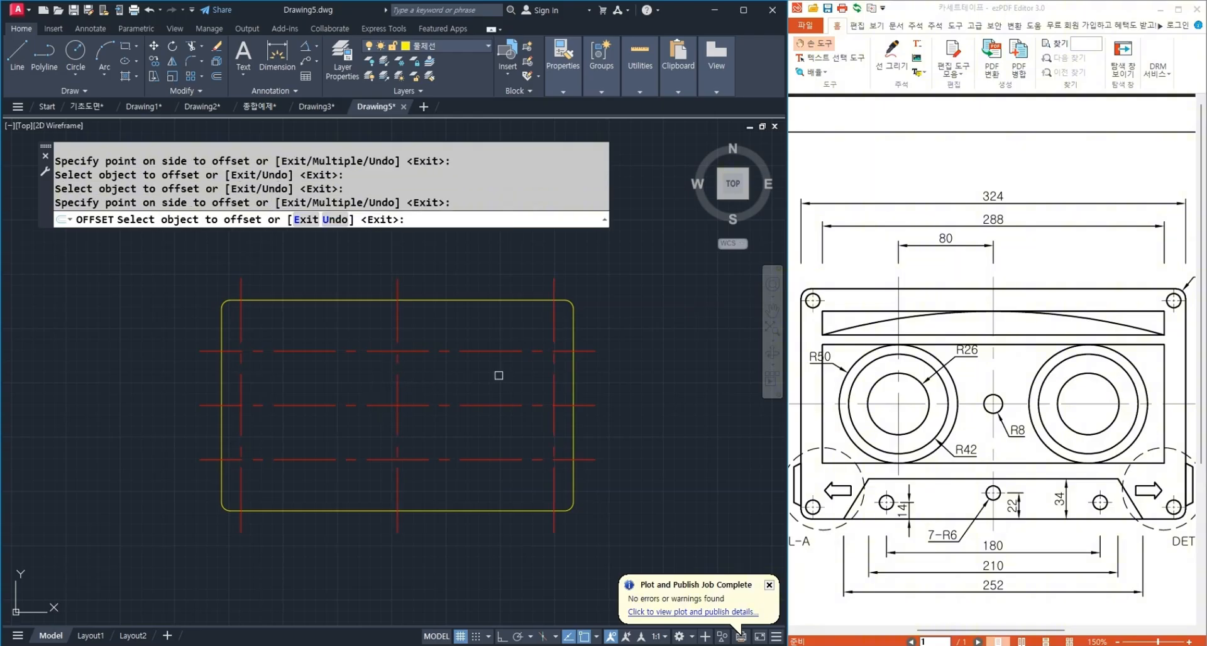
key(Return)
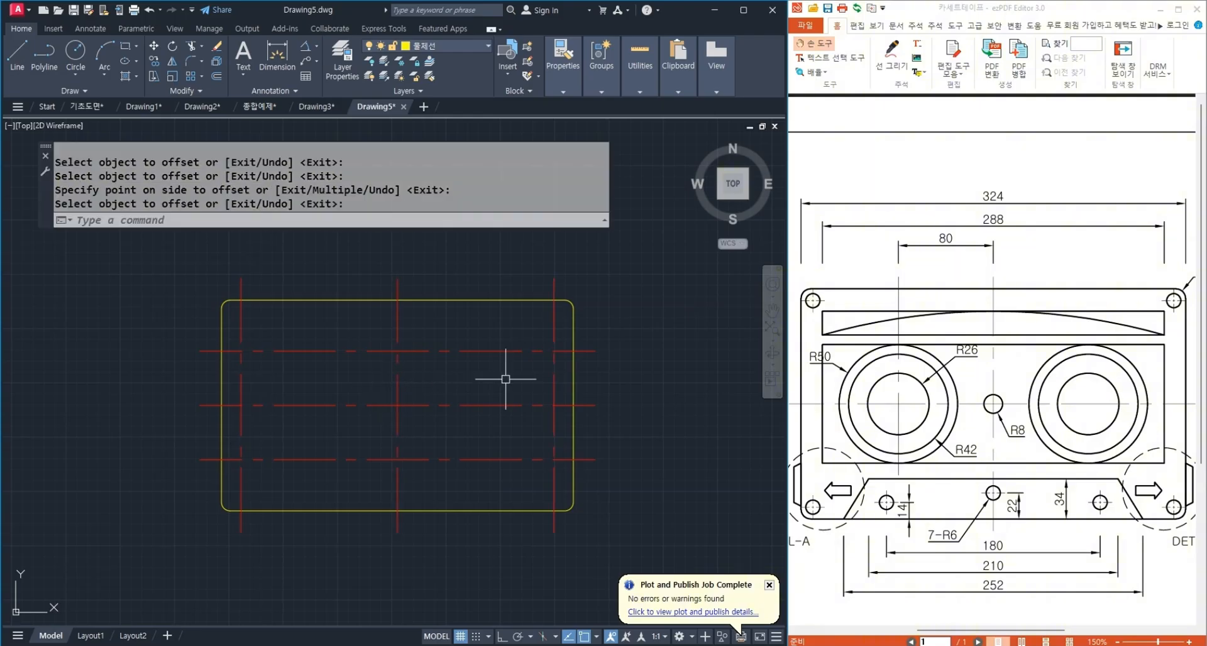
Join the upper and right offset lines into a sharp corner with Fillet.
text(f)
key(Return)
click(497, 351)
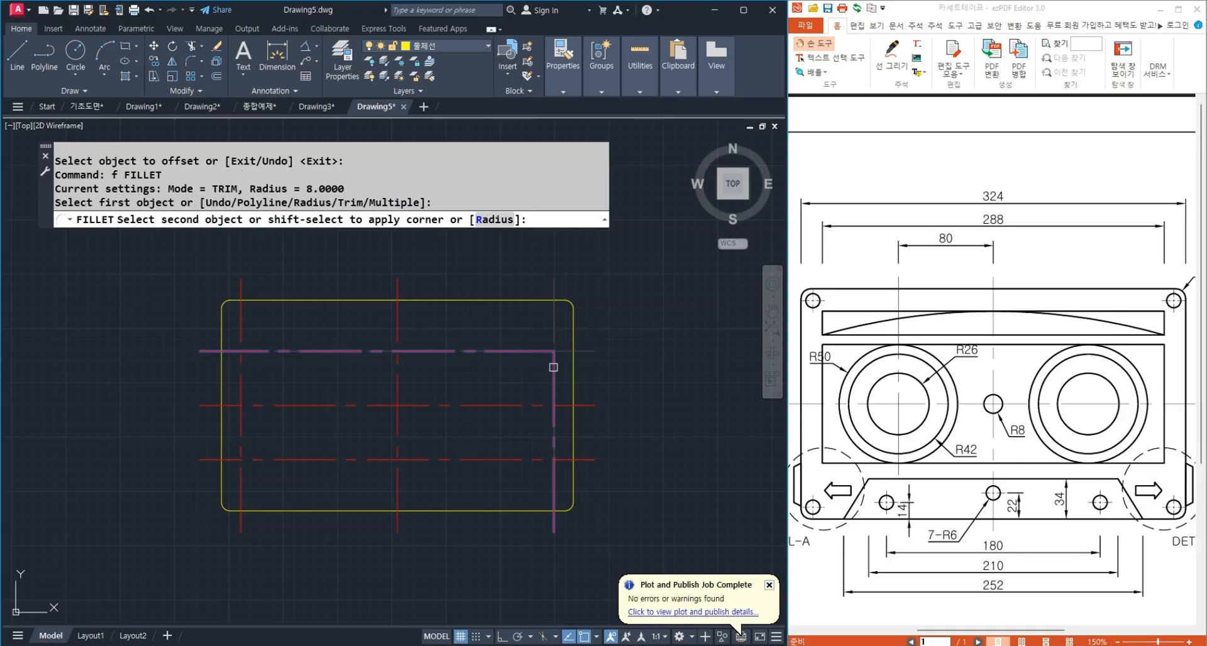
click(553, 368)
Join the offset lines at the remaining three corners into a sharp-cornered rectangle, using Fillet with the Multiple option.
key(Return)
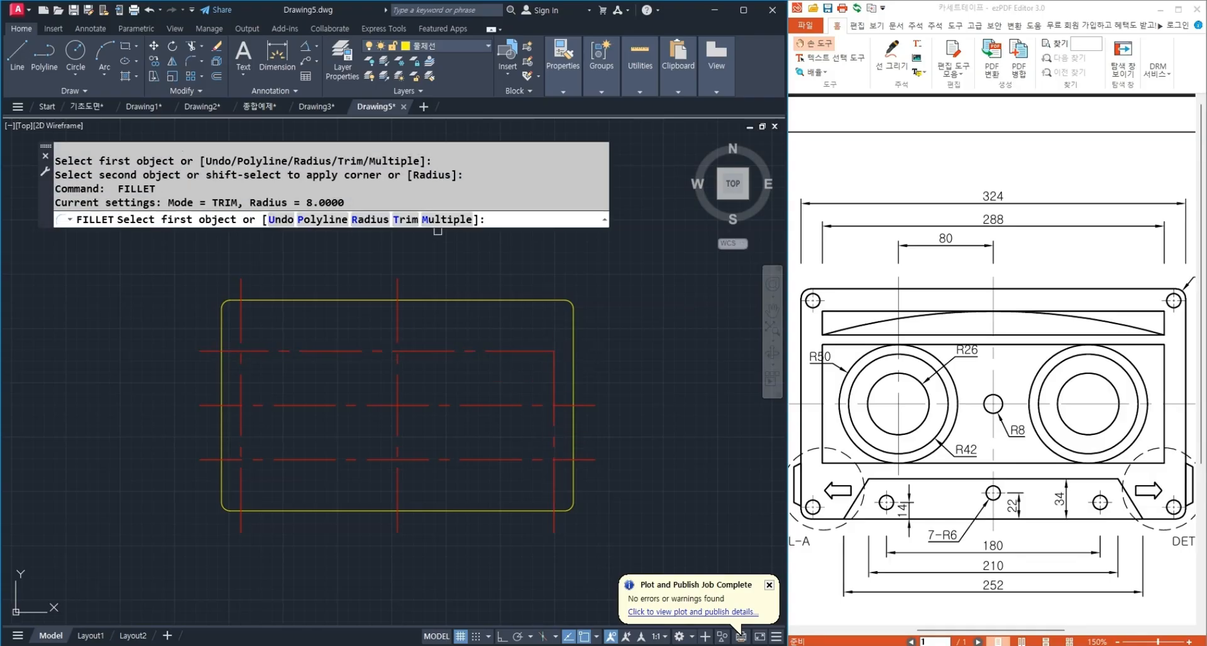
text(m)
key(Return)
click(552, 441)
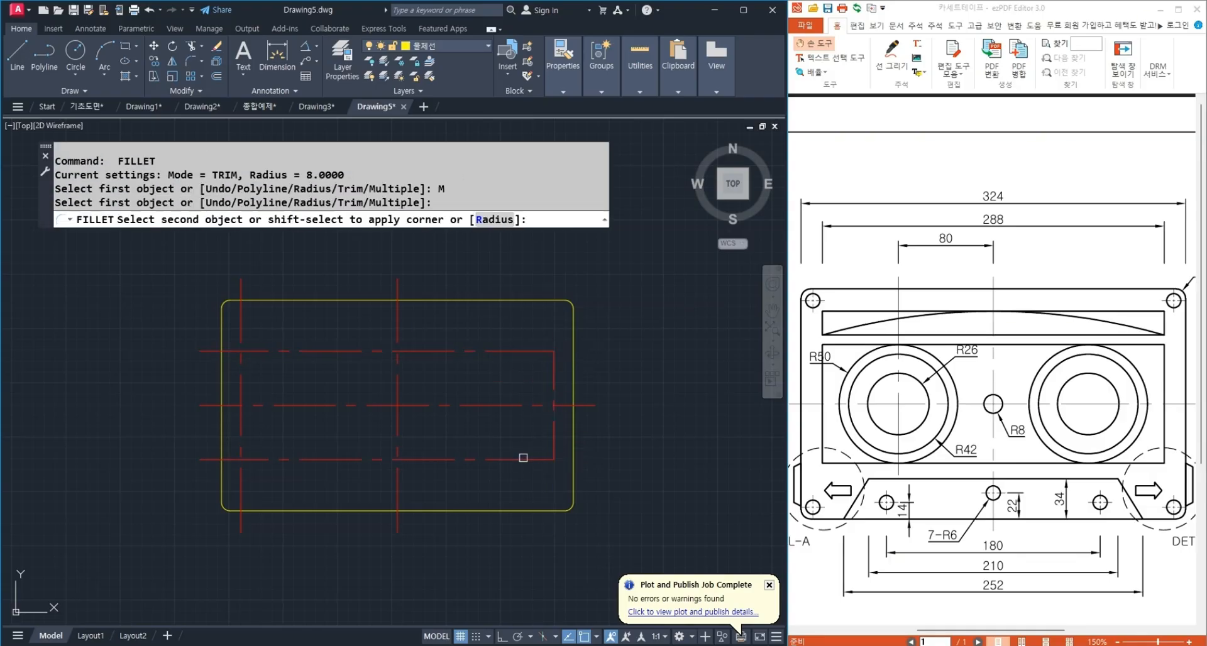
click(524, 458)
click(268, 460)
click(232, 424)
click(240, 415)
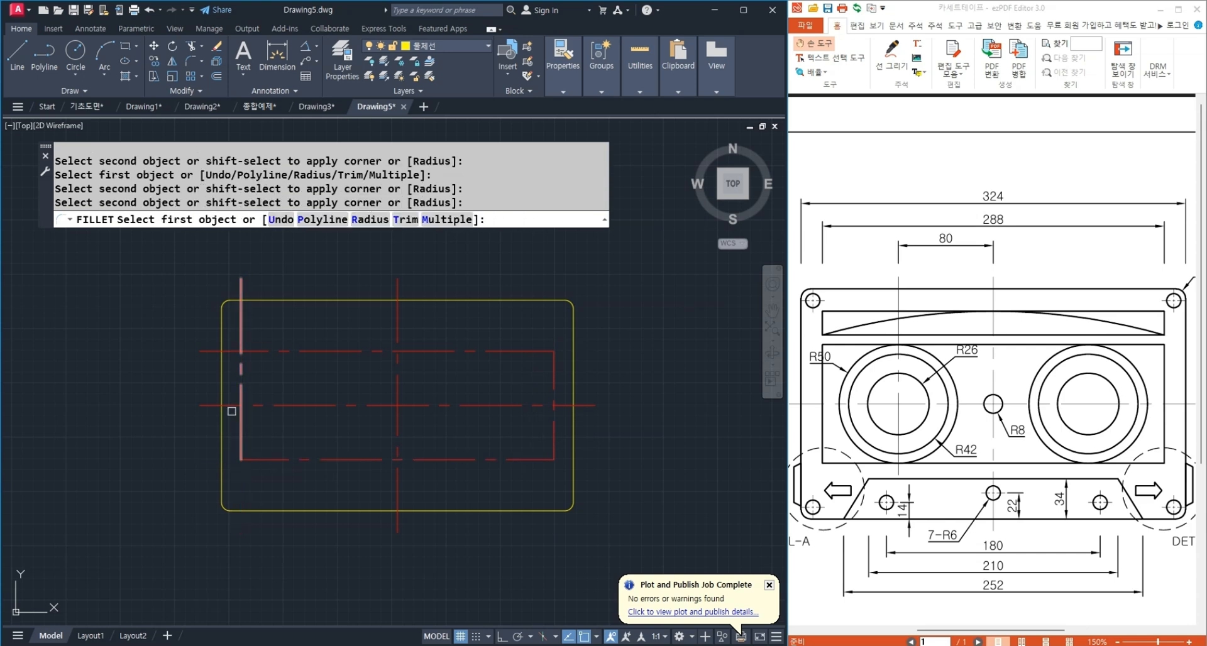
click(240, 362)
click(263, 350)
text(ma)
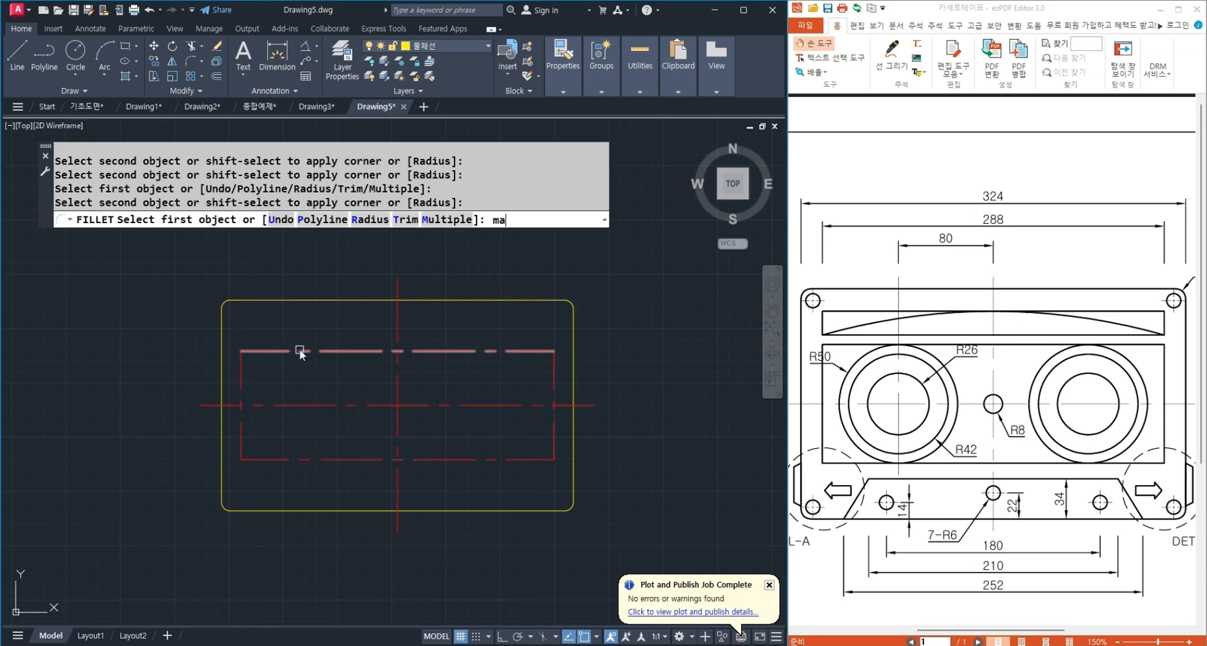
key(Return)
key(Escape)
Match the properties of the yellow cassette body outline onto the four sides of the inner rectangle.
text(ma)
key(Return)
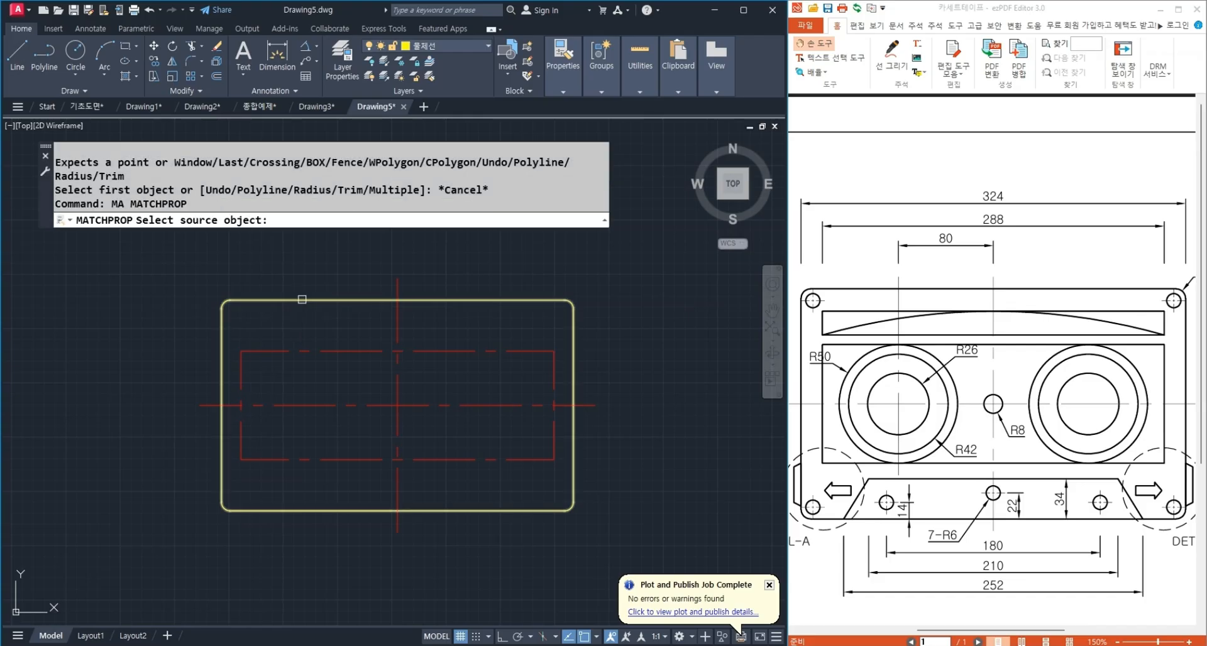
click(302, 299)
click(236, 342)
click(561, 474)
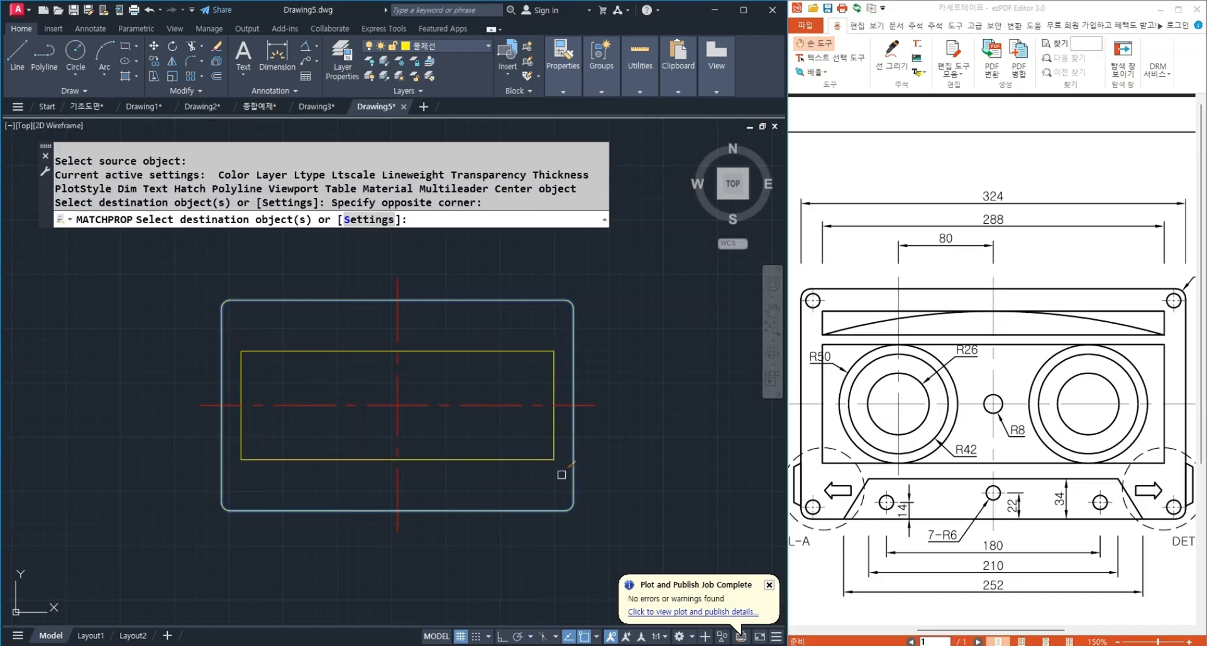
key(Return)
Offset the horizontal centre line upward by 58.
drag(1012, 430, 899, 428)
ctrl+scroll(1118, 401, up, 2)
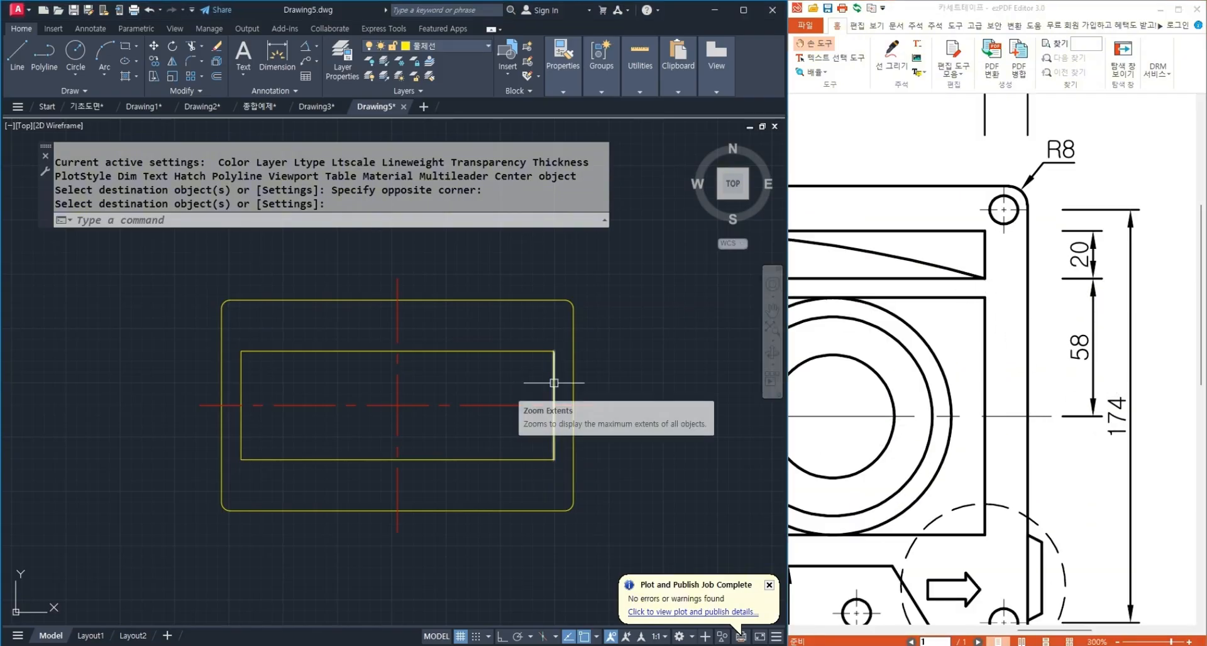
text(o)
key(Return)
text(58)
key(Return)
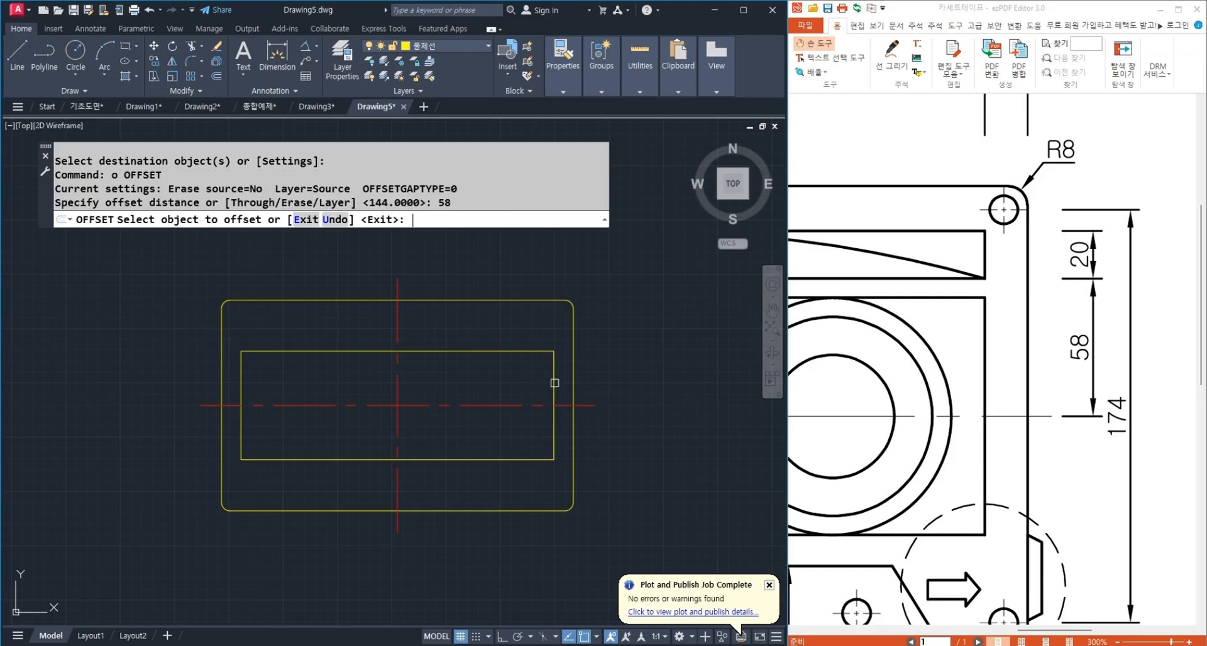
click(516, 404)
click(517, 393)
key(Return)
Offset the new line above the inner rectangle upward by another 20.
key(Return)
text(2)
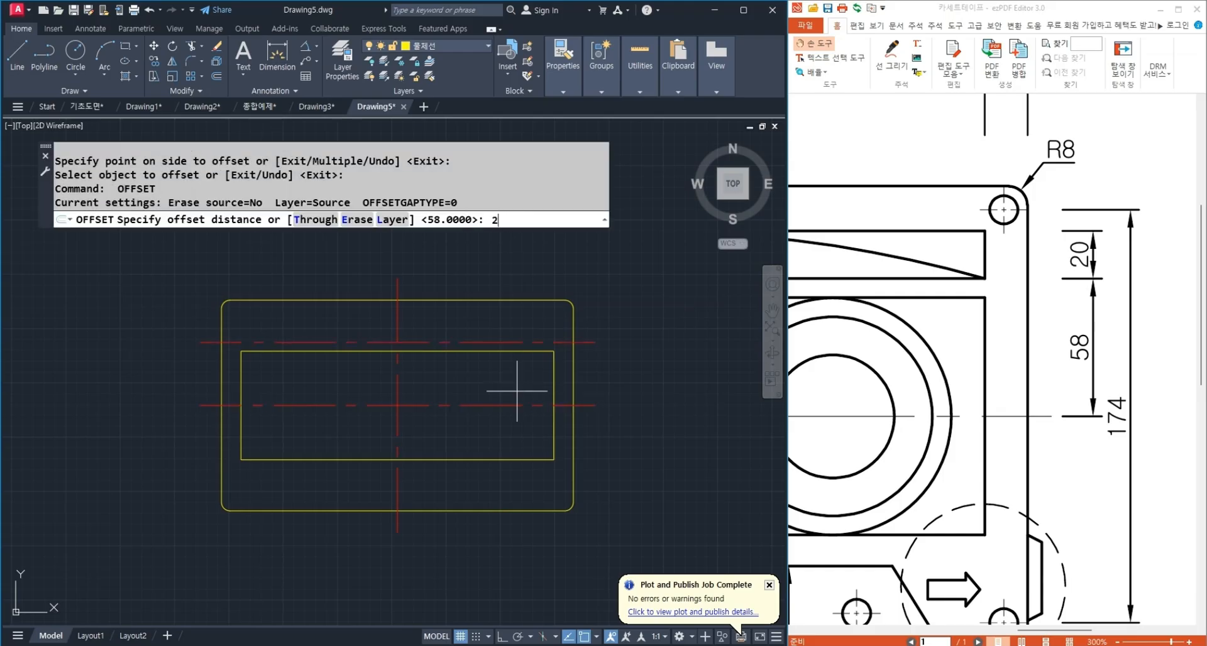
text(0)
key(Return)
click(464, 343)
click(519, 338)
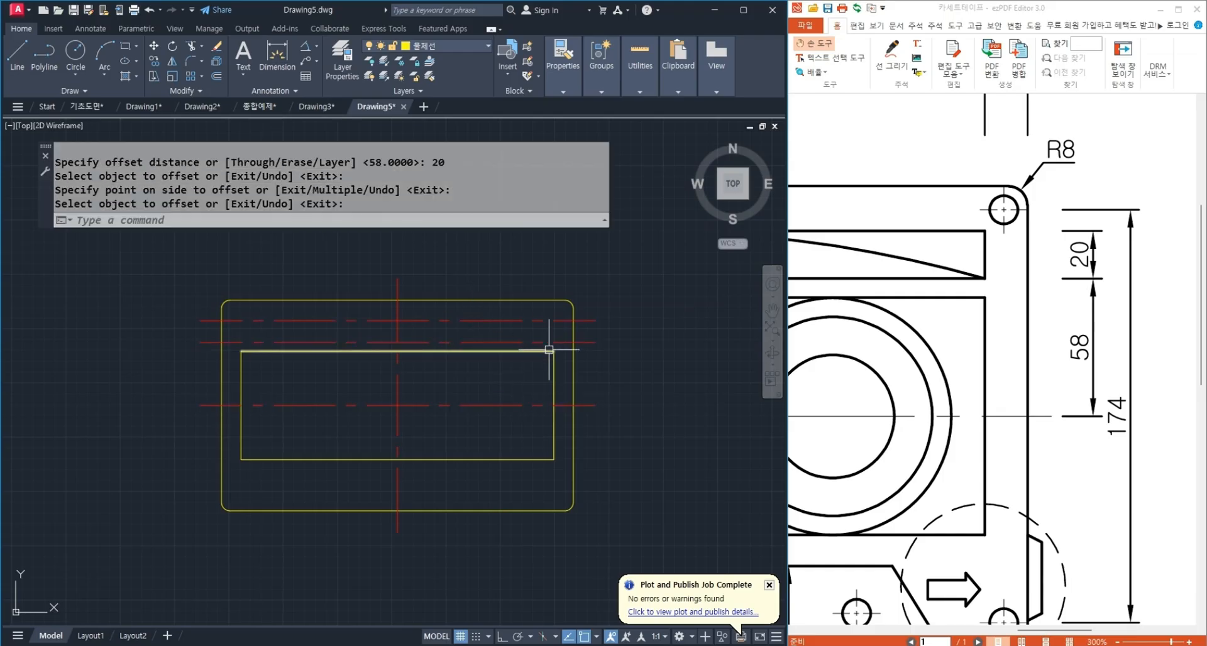
Extend the left and right sides of the inner rectangle up to the topmost offset line.
scroll(561, 333, up, 2)
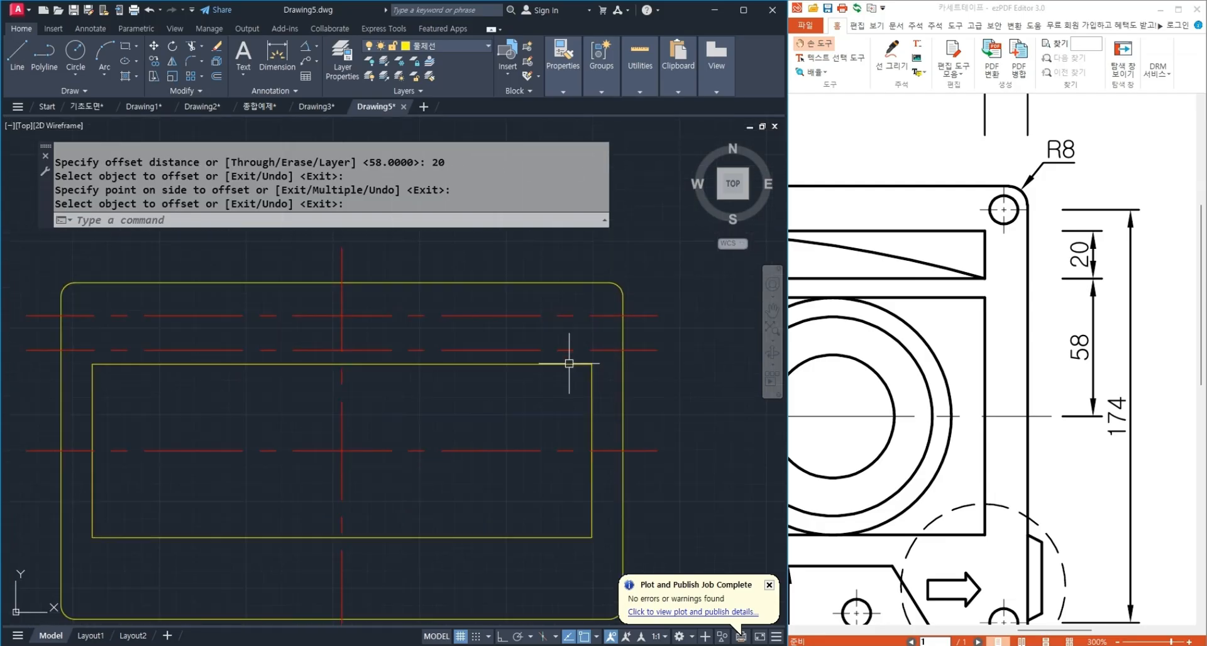
text(ex)
key(Return)
click(651, 317)
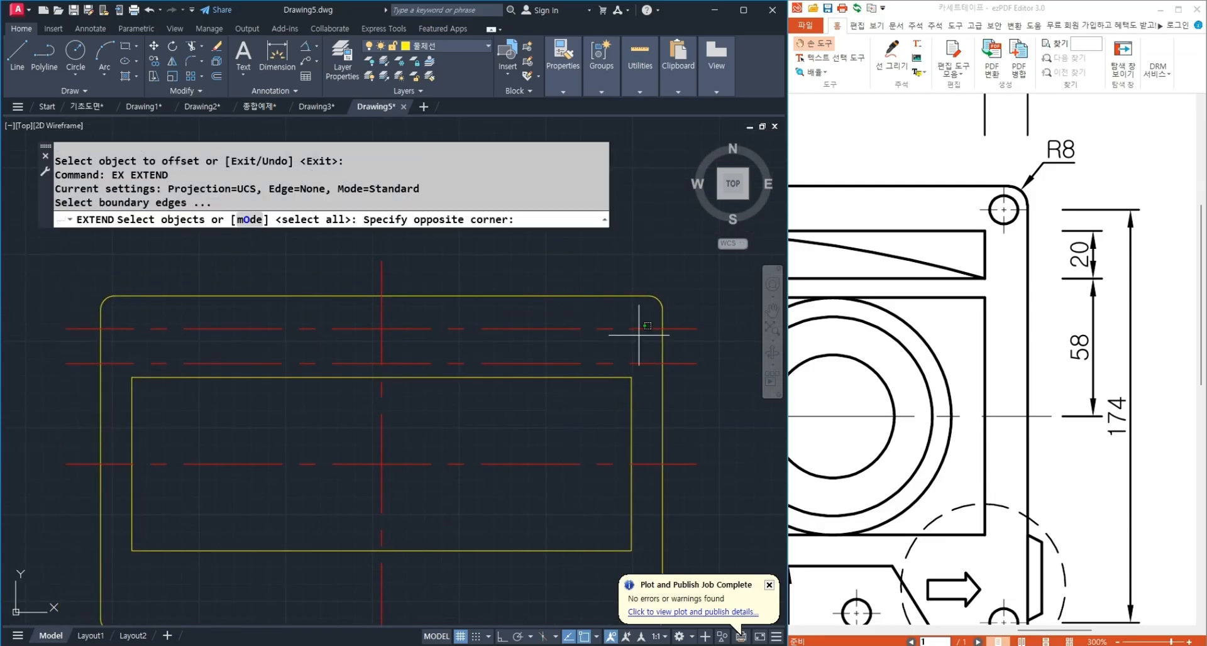
click(638, 336)
key(Return)
click(641, 381)
click(619, 396)
click(174, 406)
click(122, 416)
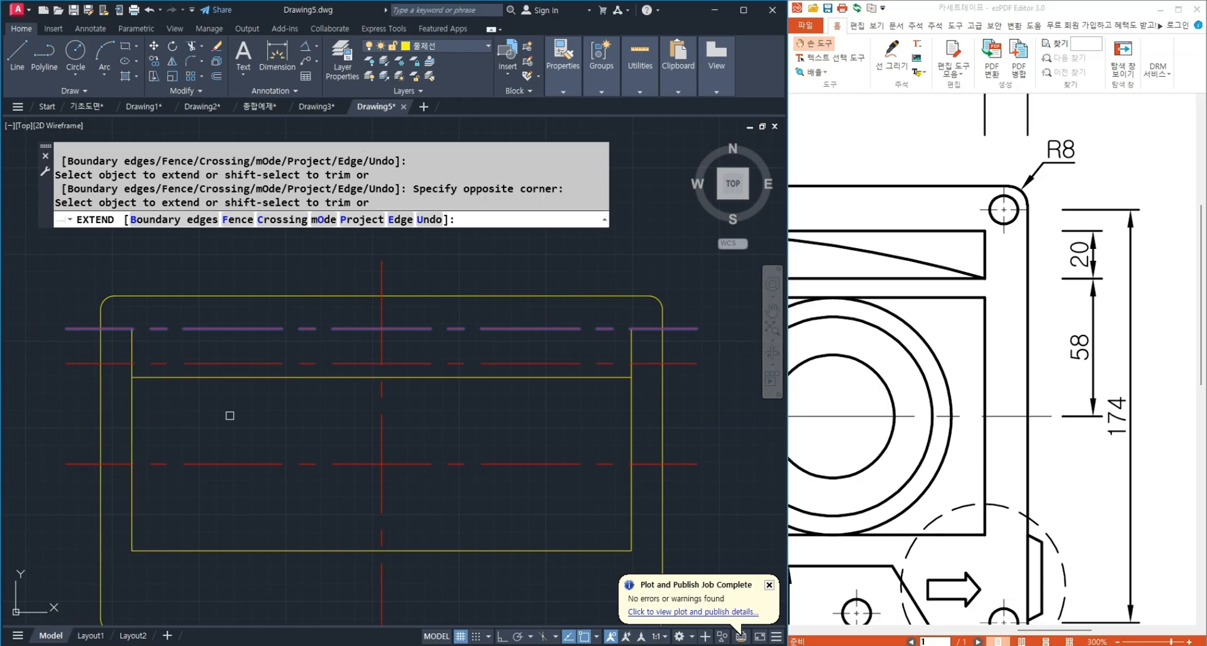
key(Return)
middle_drag(256, 413, 312, 418)
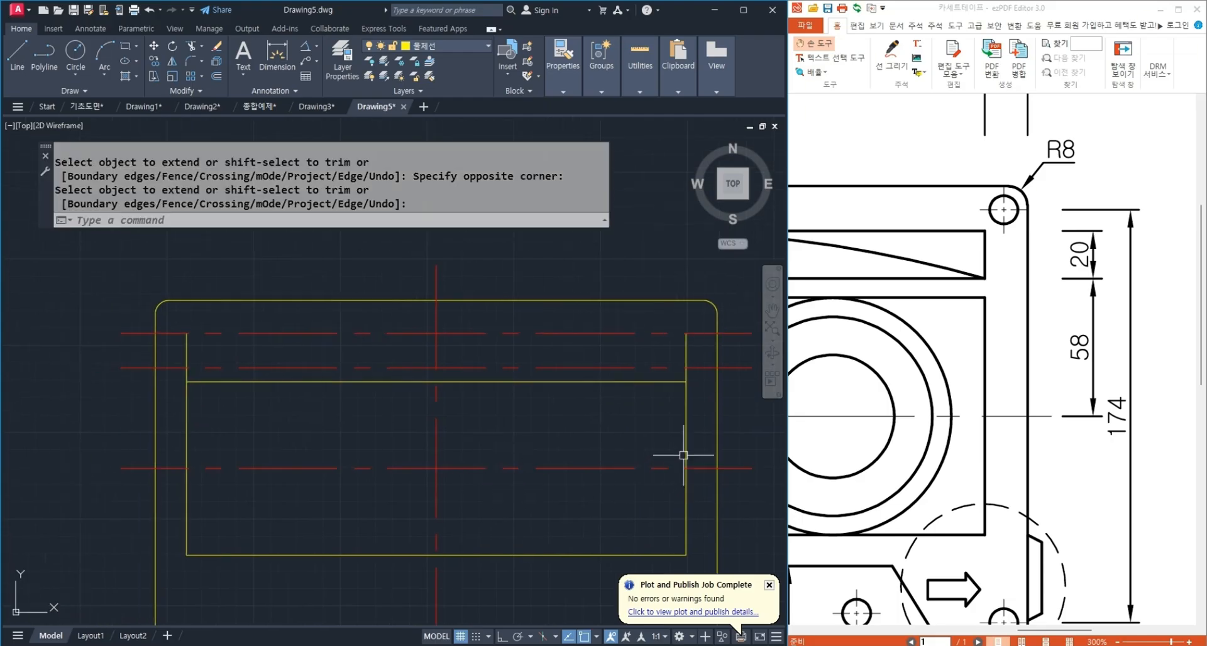
text(rt)
key(Return)
mouse_move(672, 381)
mouse_down()
mouse_move(673, 413)
mouse_move(621, 426)
mouse_move(621, 385)
mouse_up()
key(Escape)
Trim the two upper offset lines to the inner rectangle's sides and remove the side segments between the upper strip and the rectangle.
text(tr)
key(Return)
click(706, 305)
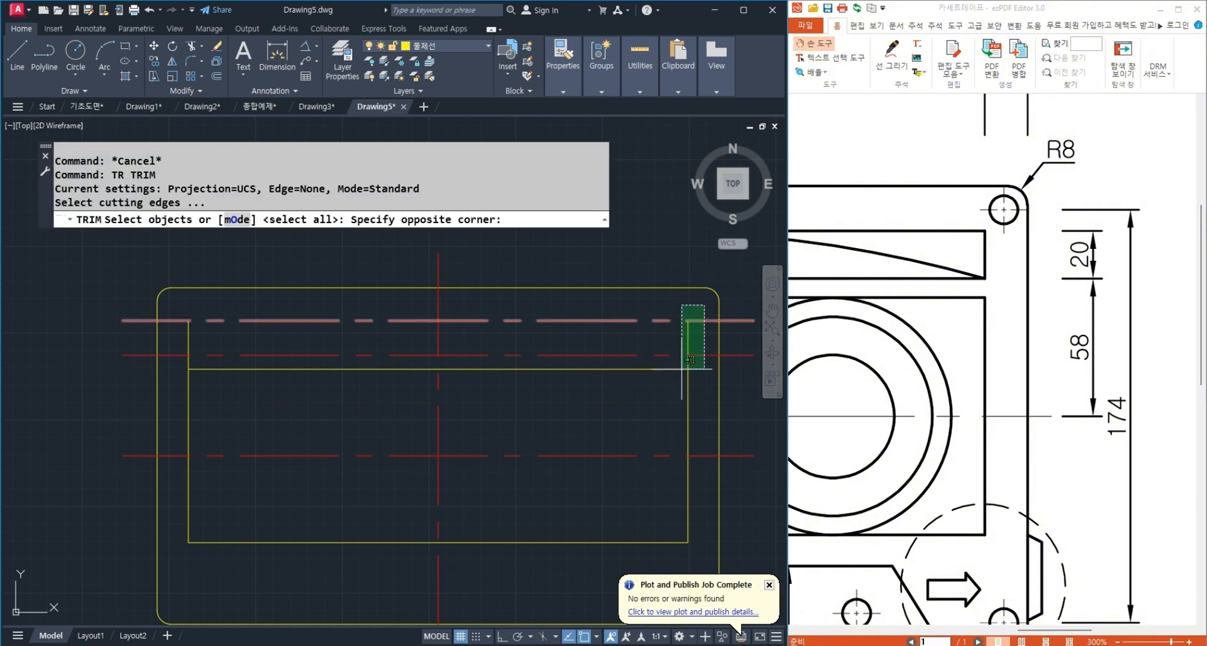
click(670, 387)
click(201, 303)
click(181, 372)
key(Return)
click(180, 357)
click(181, 333)
click(176, 312)
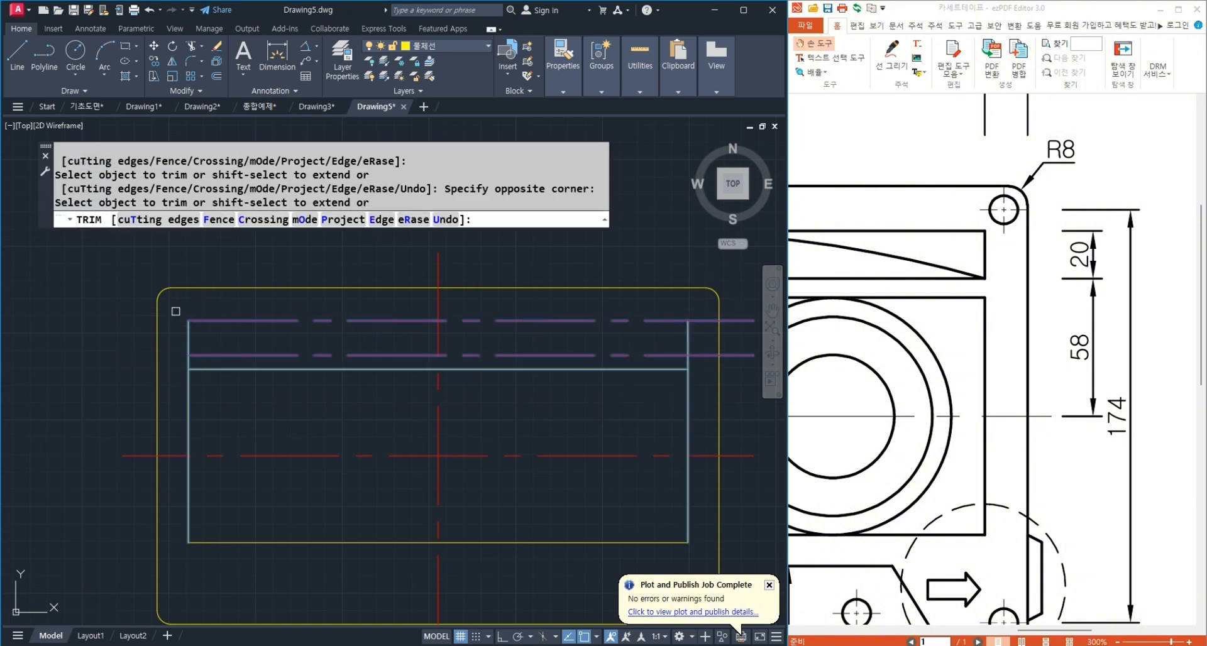
click(188, 361)
click(684, 366)
click(715, 356)
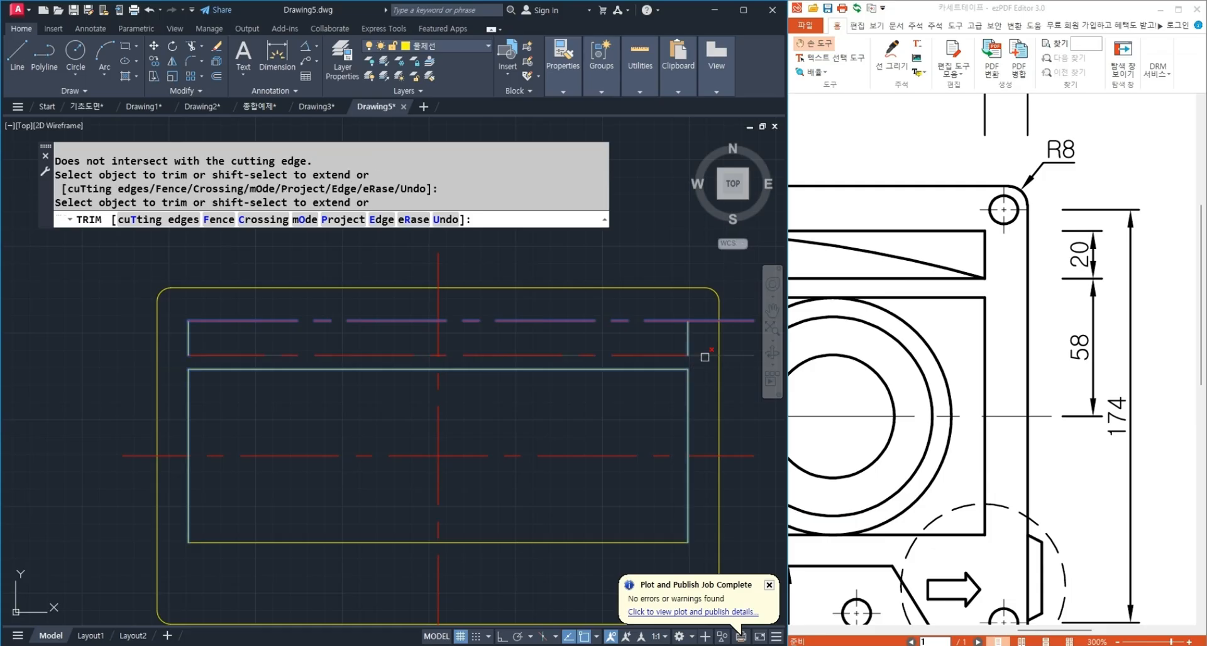
click(719, 321)
key(Return)
Match the properties of the yellow outline onto the upper strip's top and bottom lines.
text(ma)
key(Return)
click(718, 385)
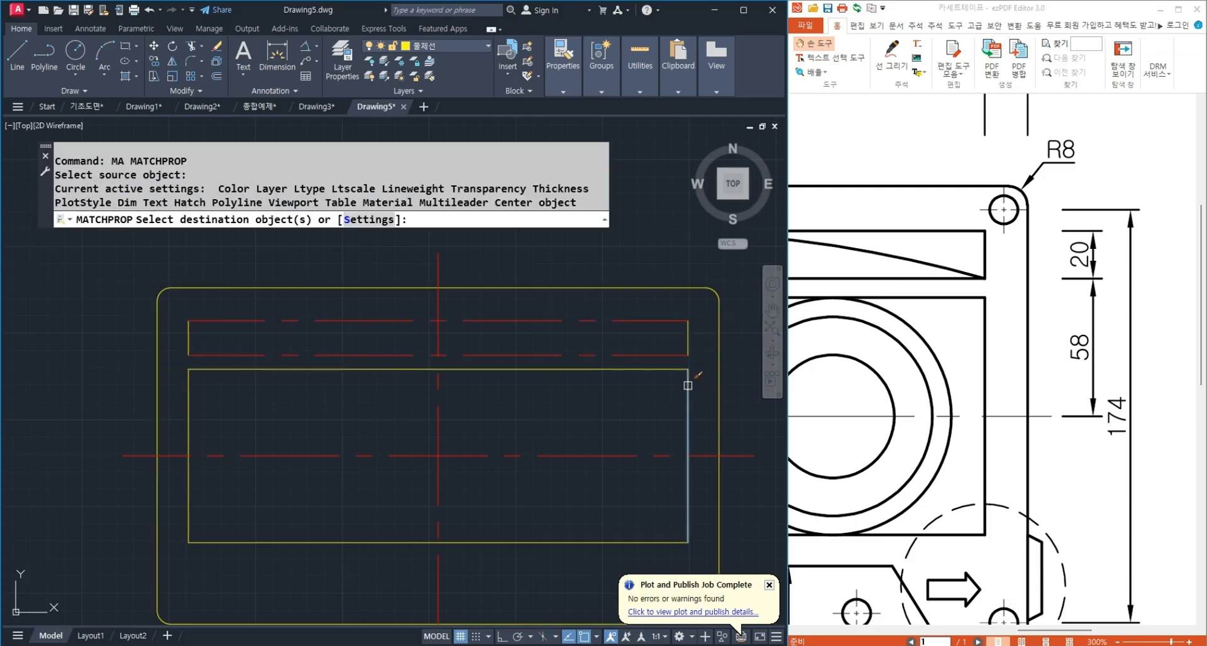
click(702, 314)
click(623, 390)
key(Return)
Offset the vertical centre line to the left by 252/2.
scroll(390, 332, down, 3)
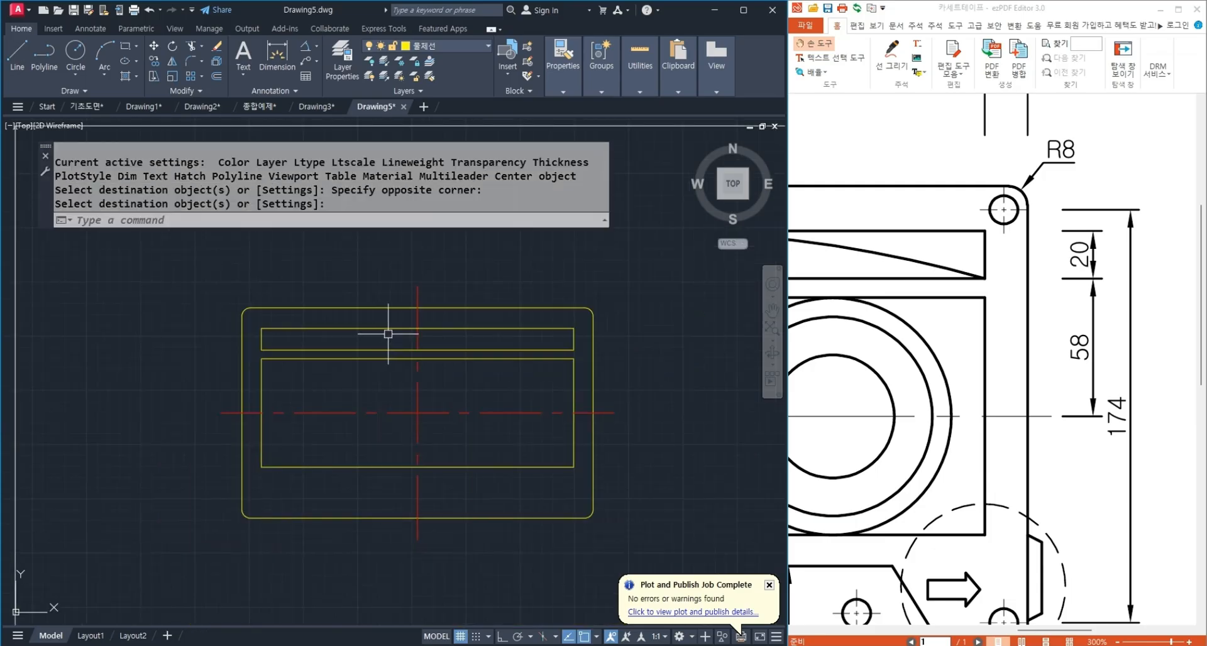
ctrl+scroll(1041, 419, down, 4)
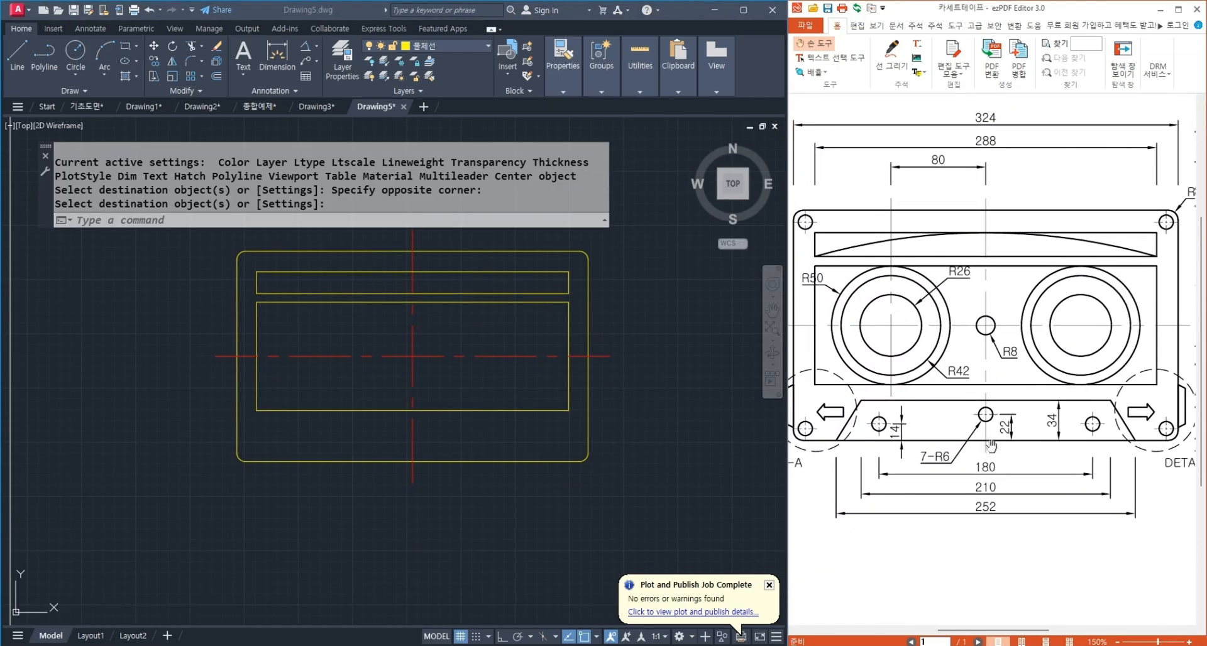
ctrl+scroll(995, 450, up, 1)
ctrl+scroll(980, 434, down, 1)
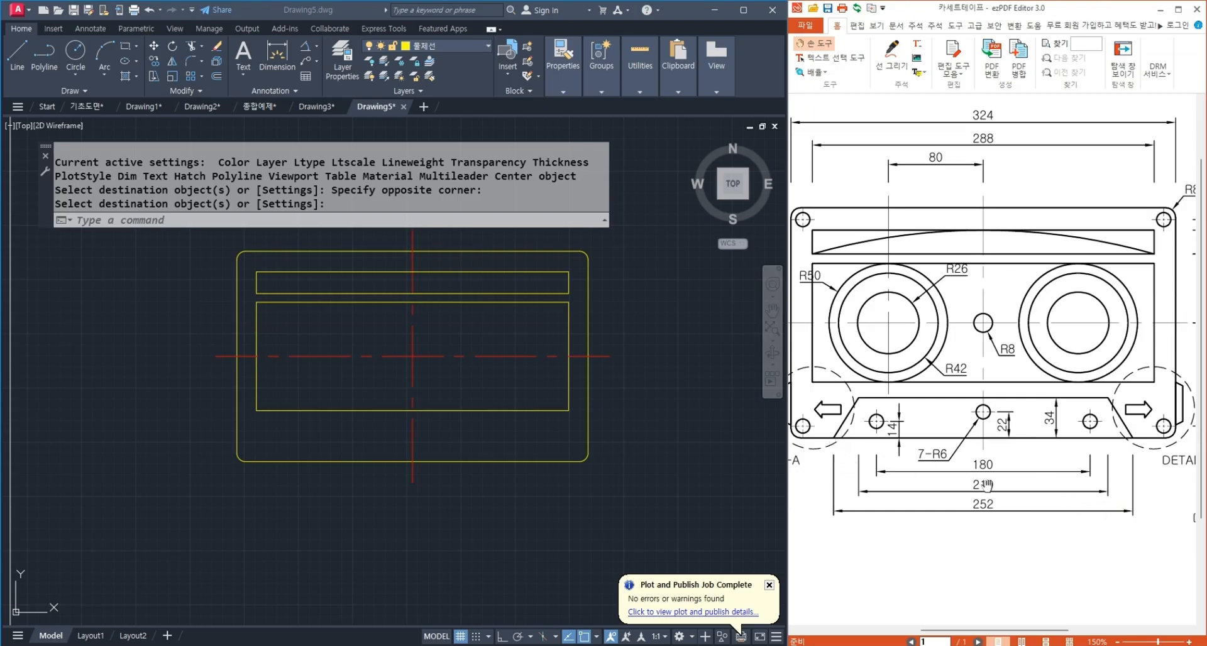
click(488, 524)
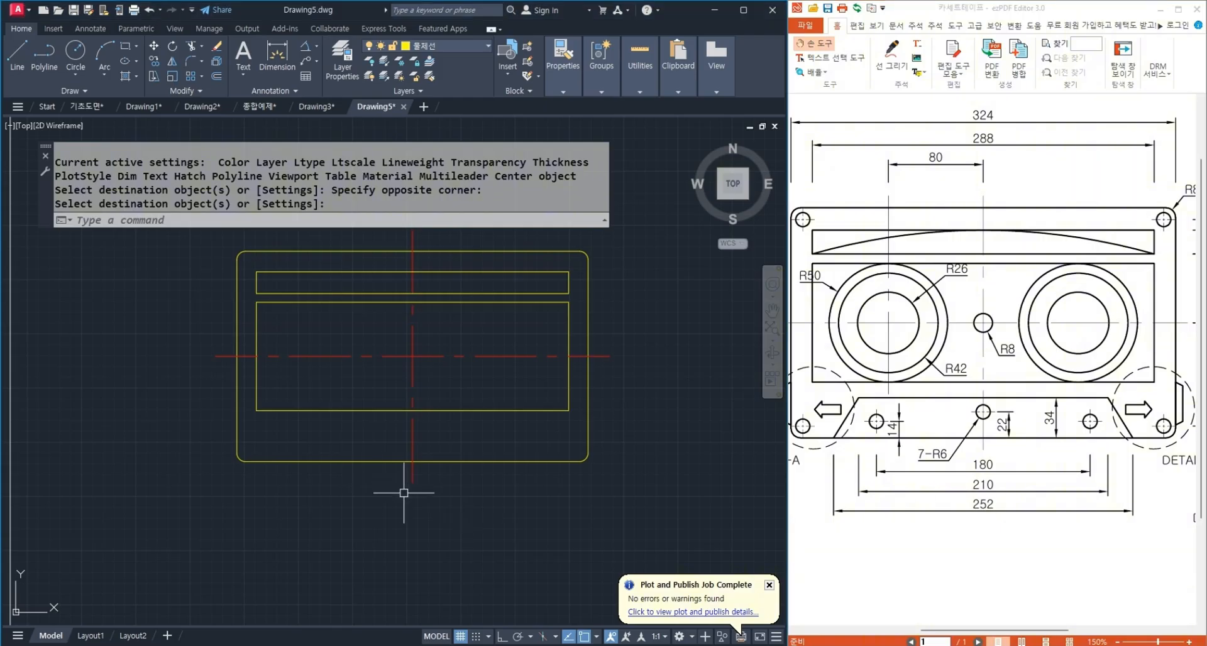
text(o)
key(Return)
text(252/)
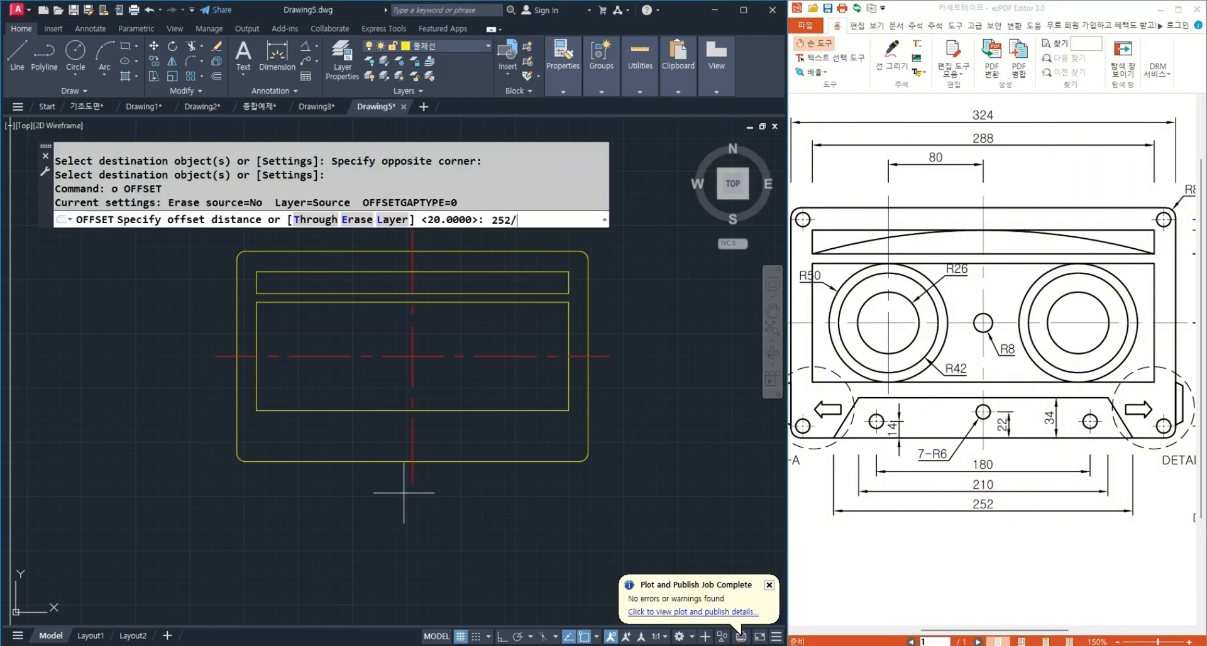
text(2)
key(Return)
click(413, 464)
click(378, 469)
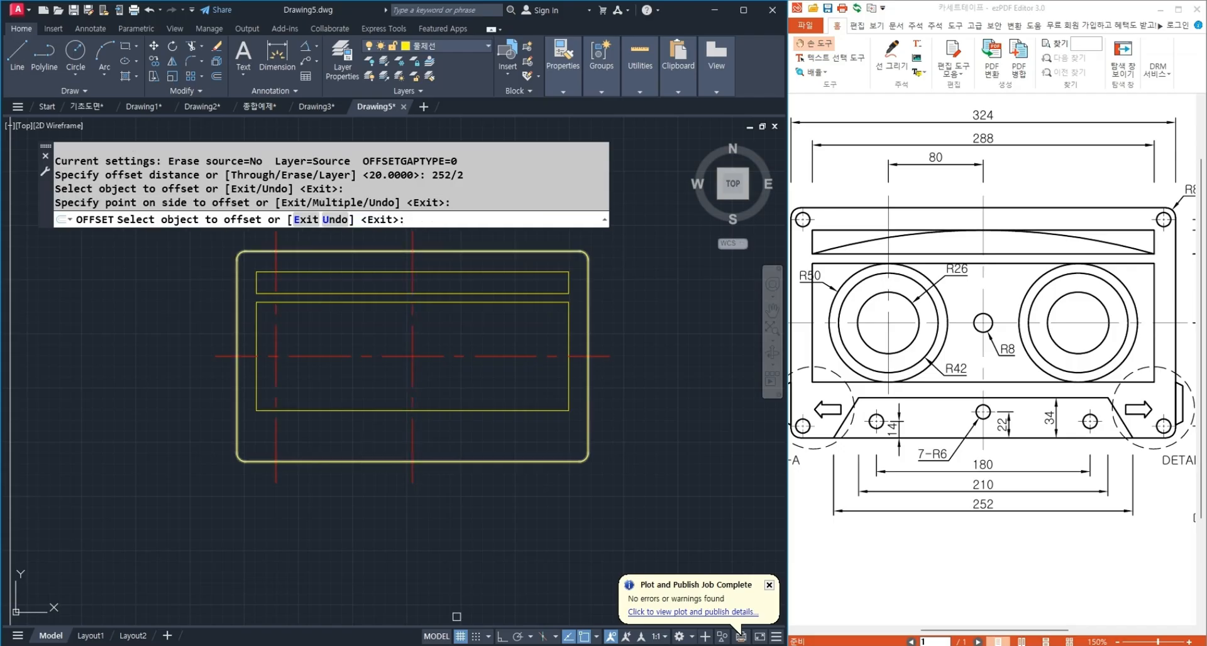
key(Return)
key(Return)
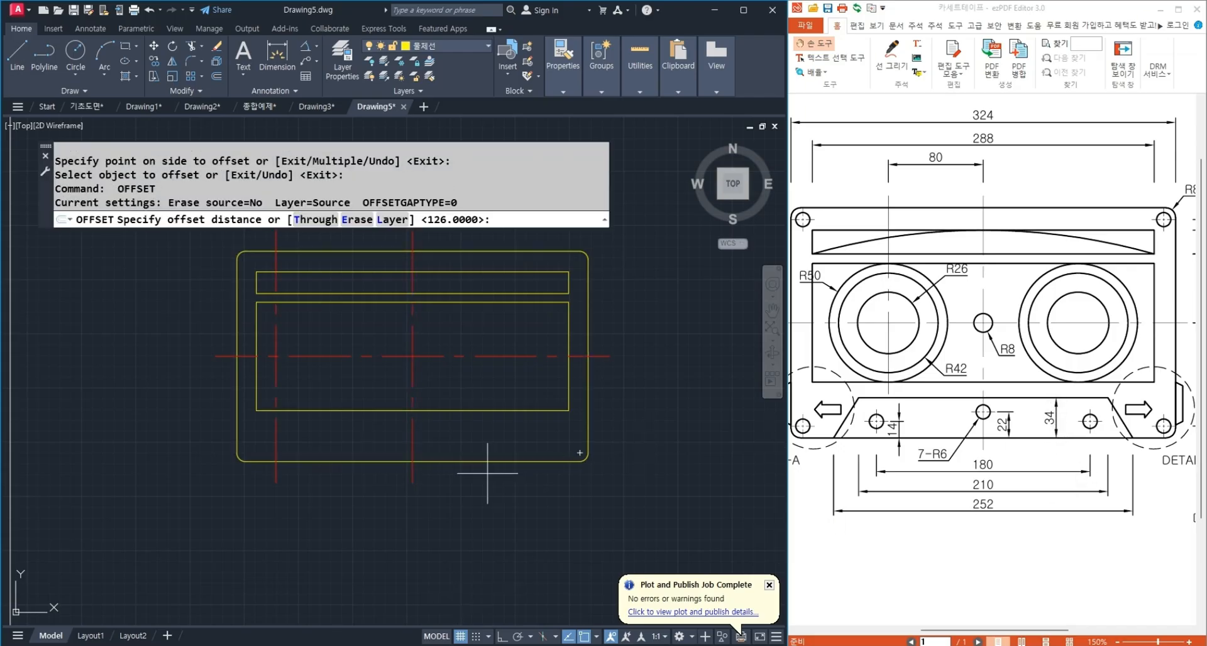
key(Escape)
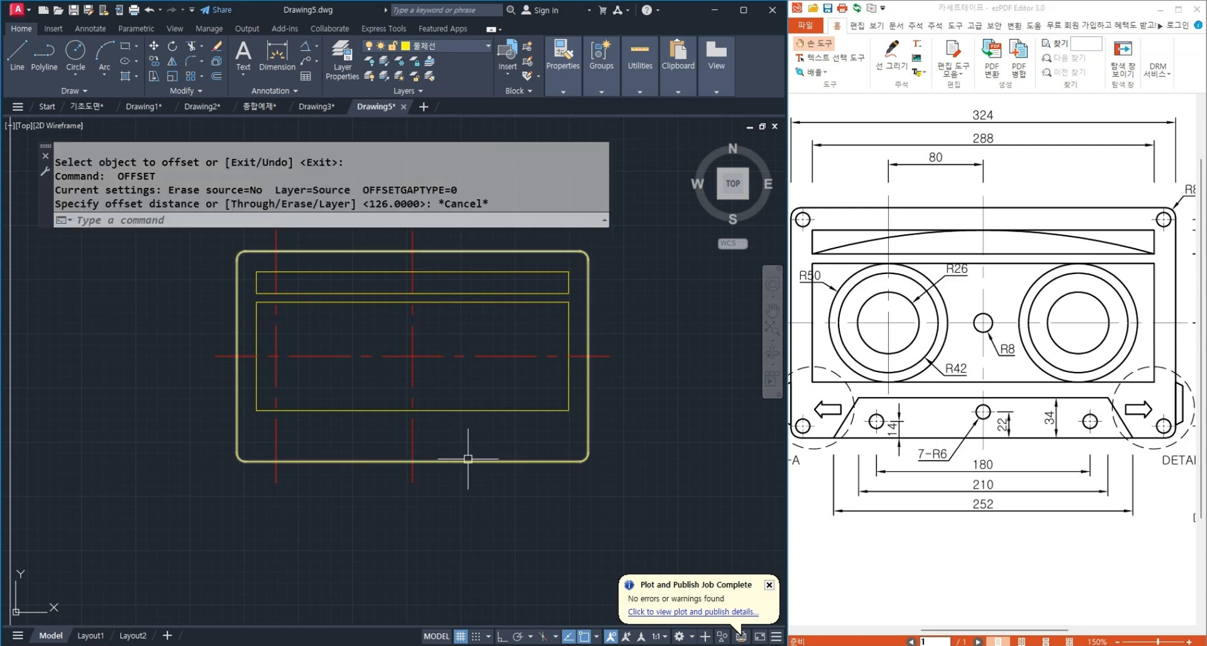
Explode the rounded outer outline of the cassette body into separate lines and arcs.
text(x)
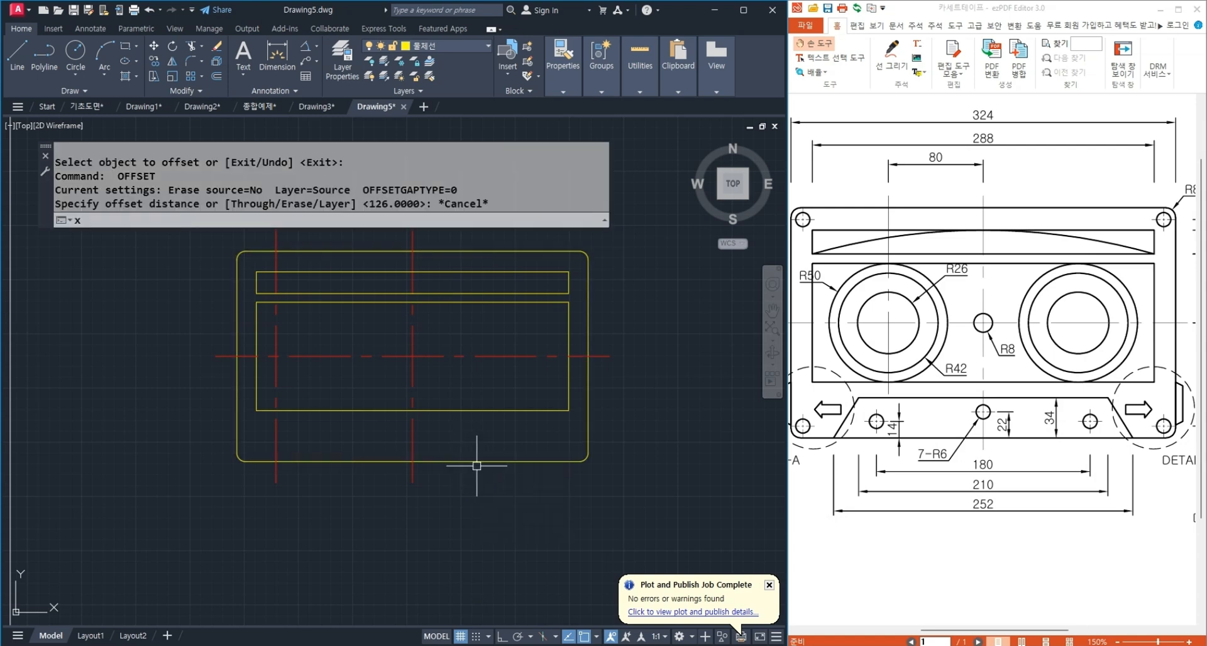
key(Return)
drag(498, 444, 582, 554)
key(Return)
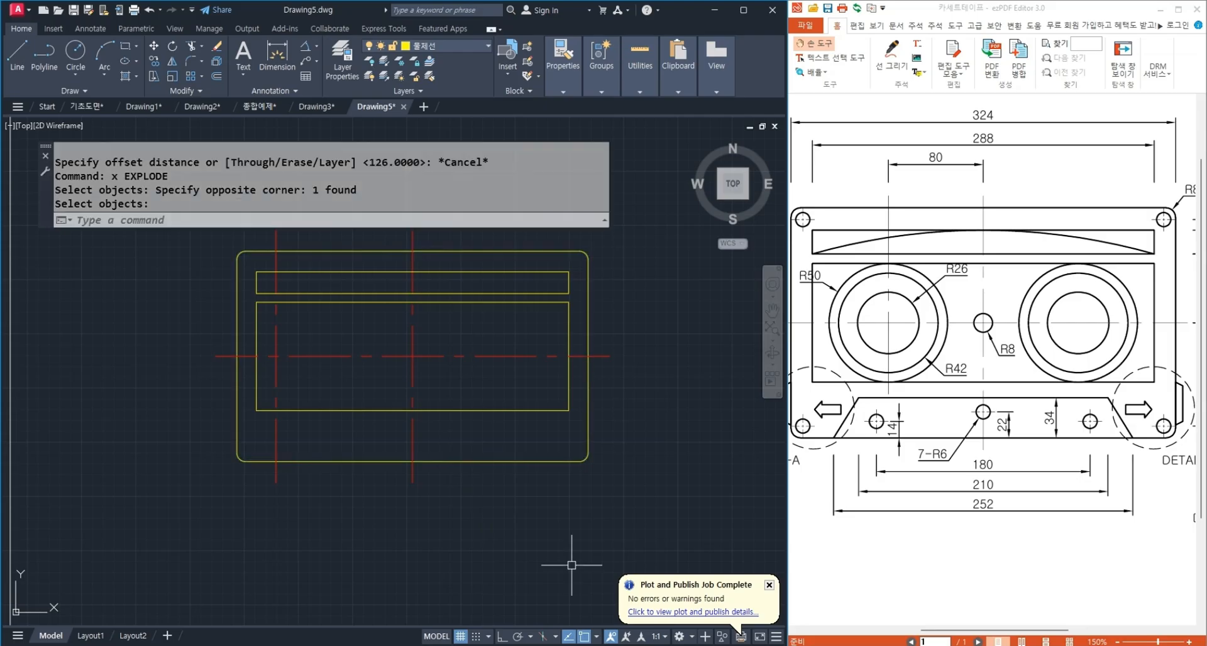
Offset the bottom edge of the cassette body upward by 34.
text(o)
key(Return)
text(34)
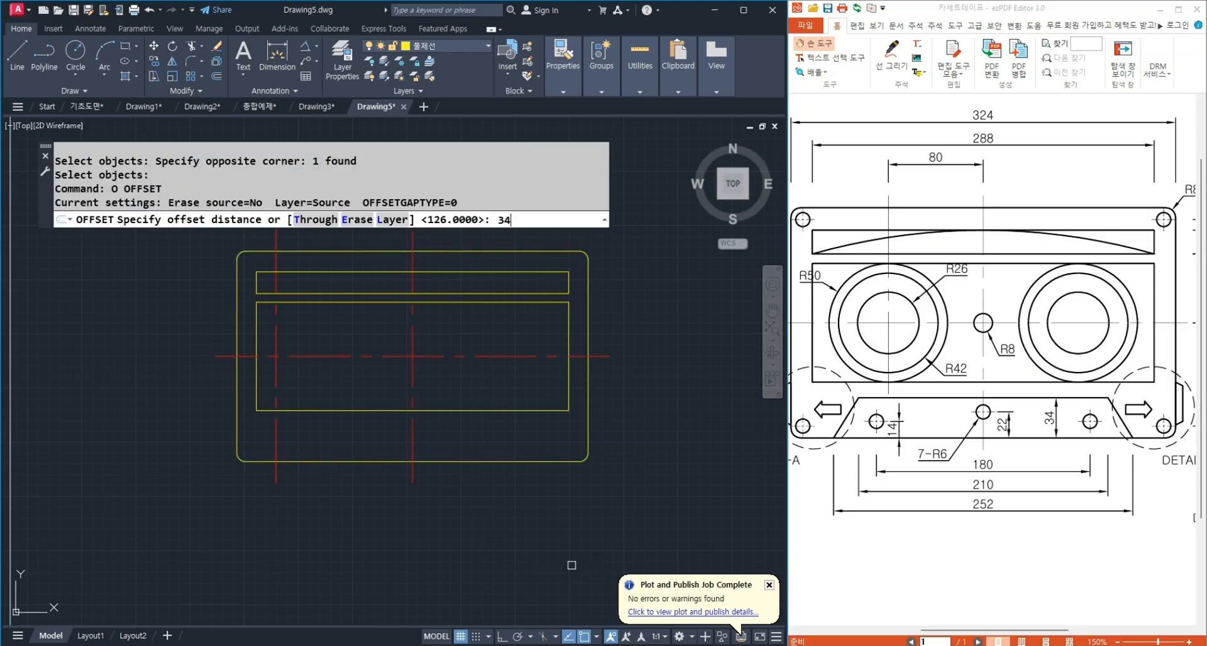
key(Return)
click(464, 462)
click(464, 443)
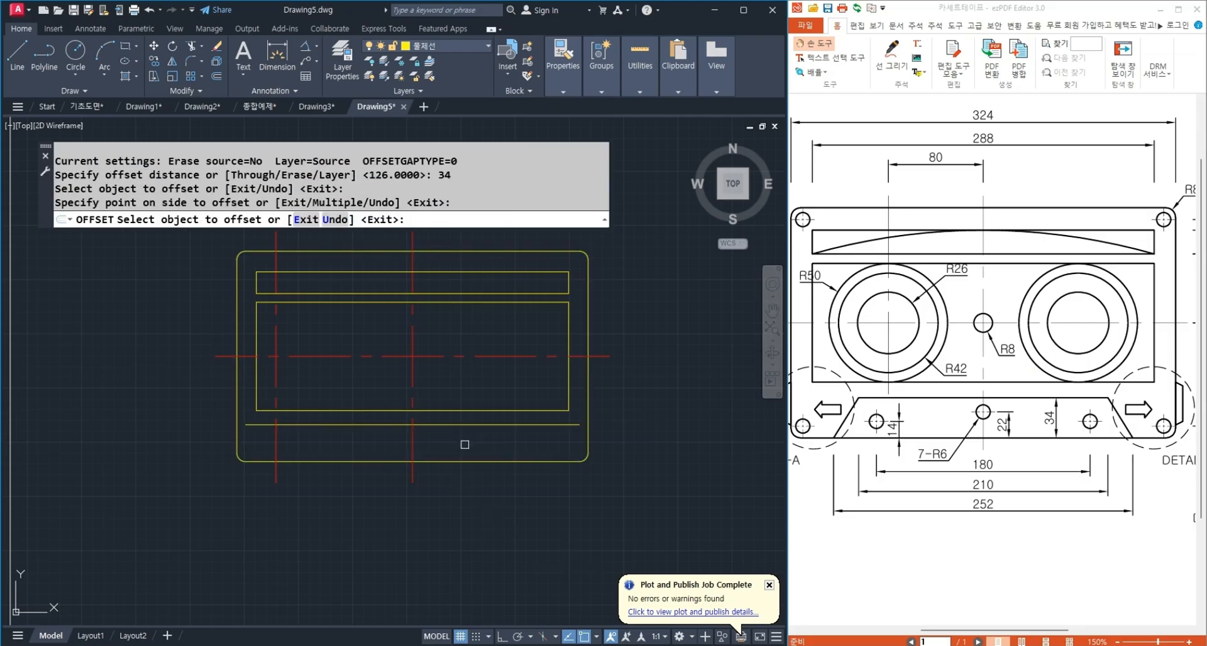
key(Return)
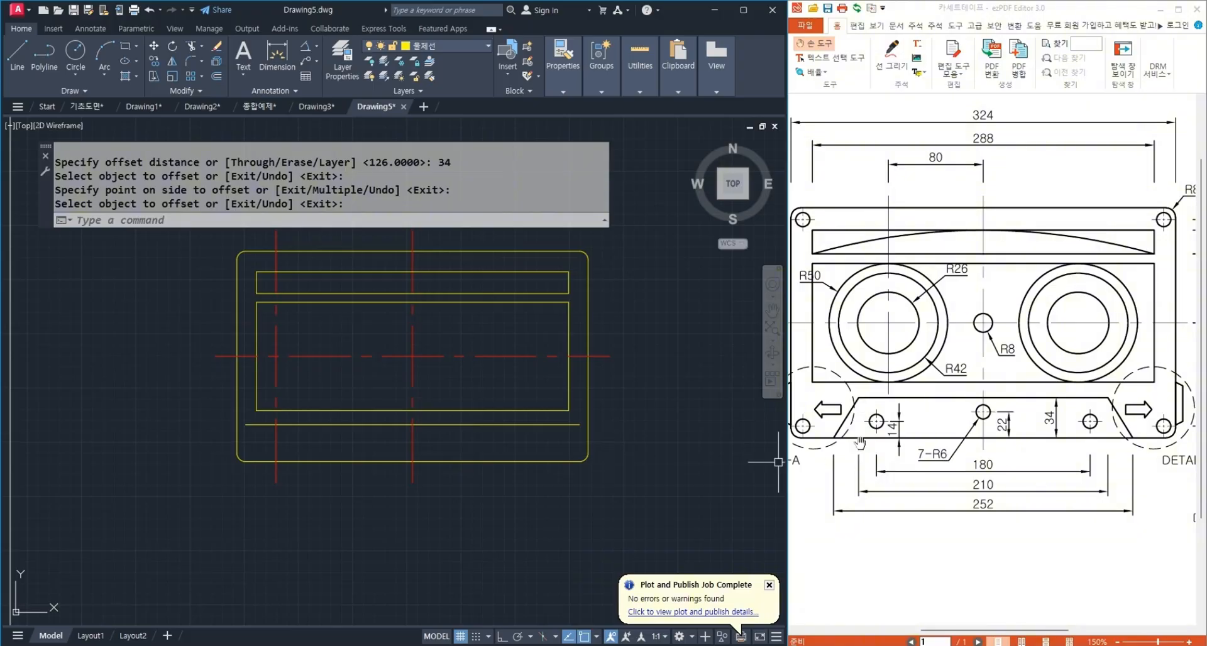
Offset the vertical centre line to the left by 210/2.
text(o)
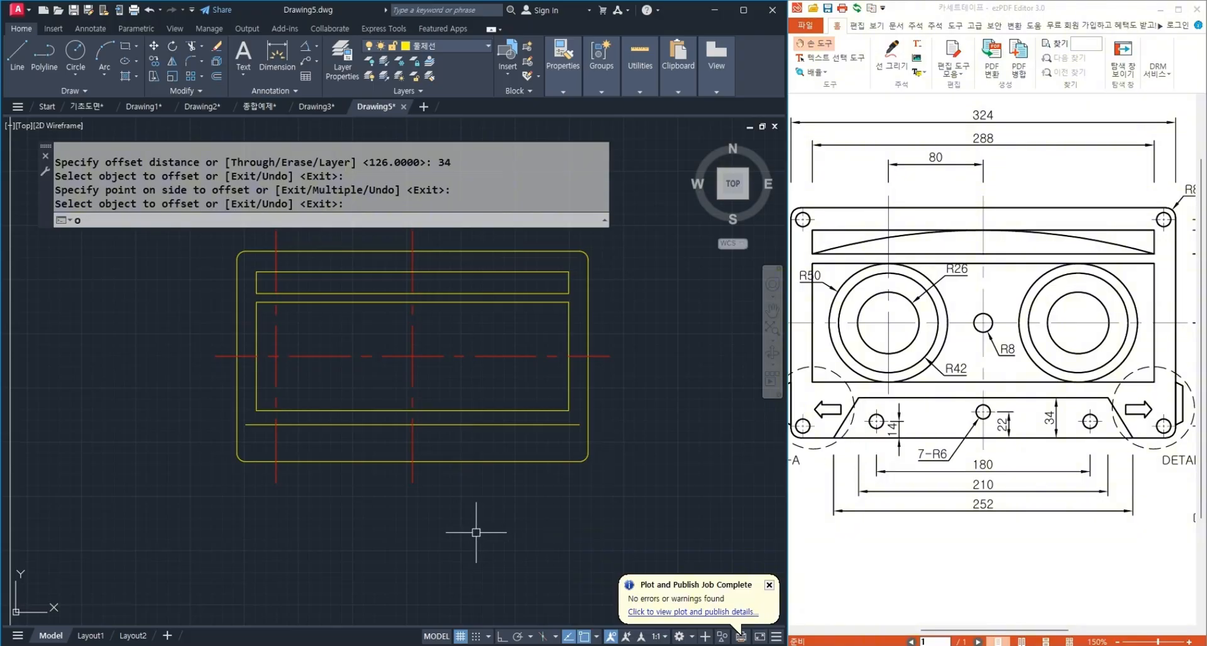
key(Return)
text(210/2)
key(Return)
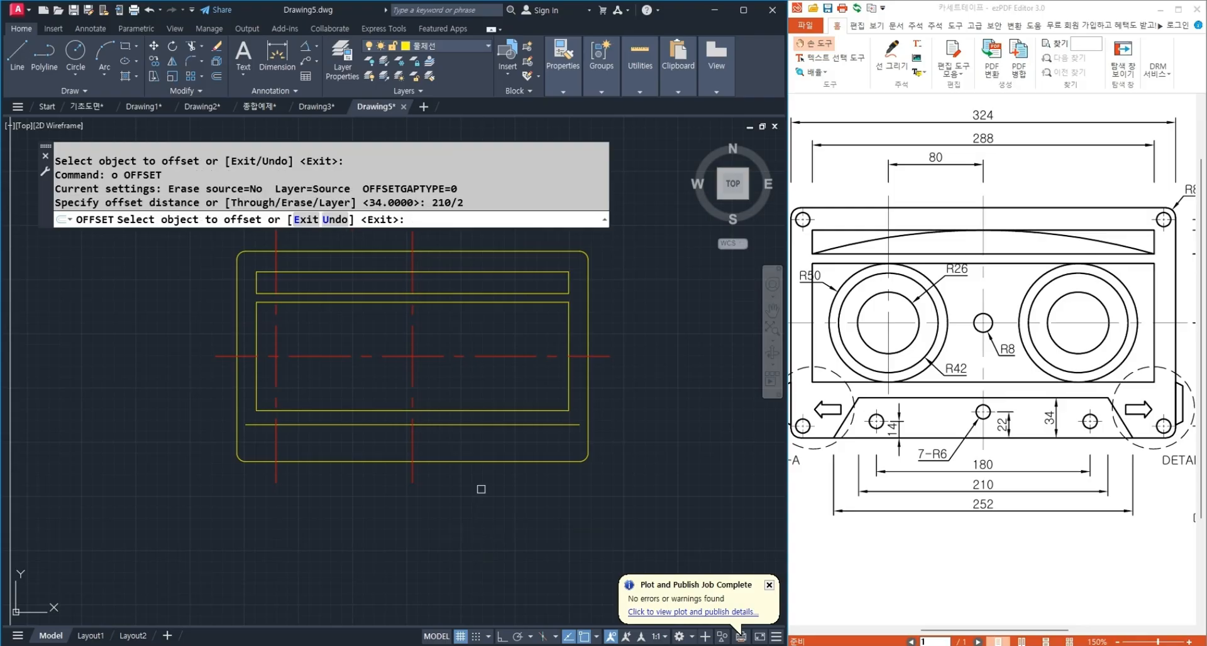
click(413, 475)
click(263, 466)
key(Return)
Draw the trapezoid's slanted left side from the inner construction line at the offset line down to the outer one at the bottom edge.
text(l)
key(Return)
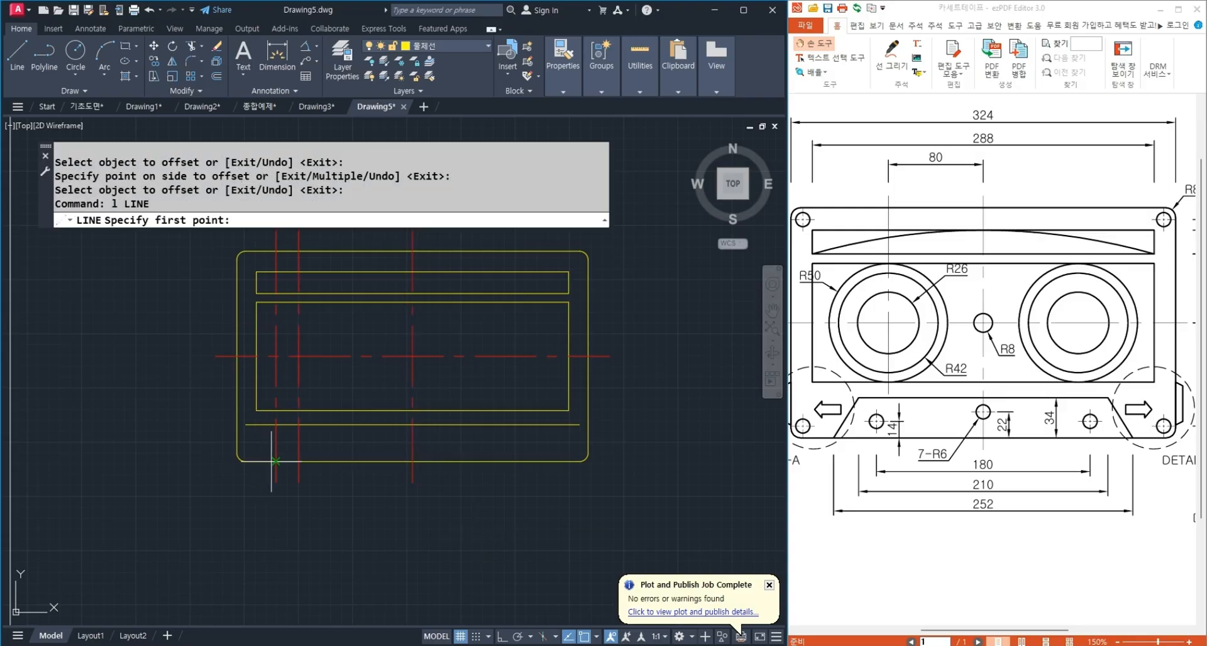
click(298, 424)
click(278, 460)
key(Return)
scroll(286, 450, up, 2)
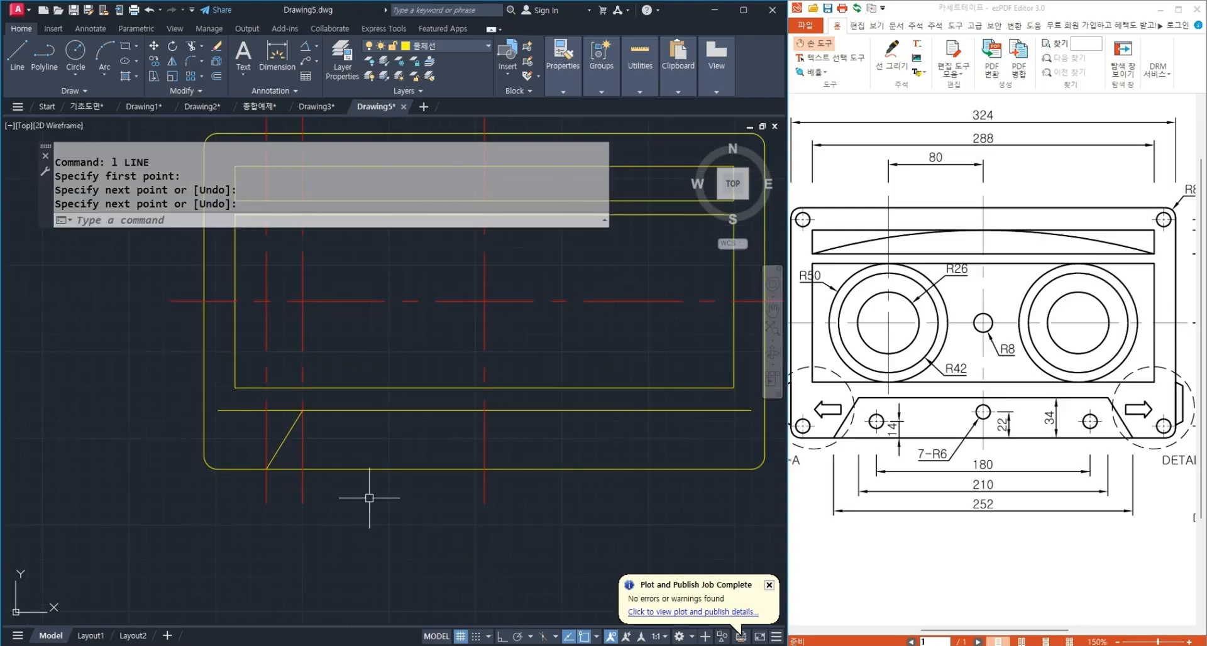
Mirror the slanted line about the vertical centre line, keeping the original.
scroll(323, 501, down, 2)
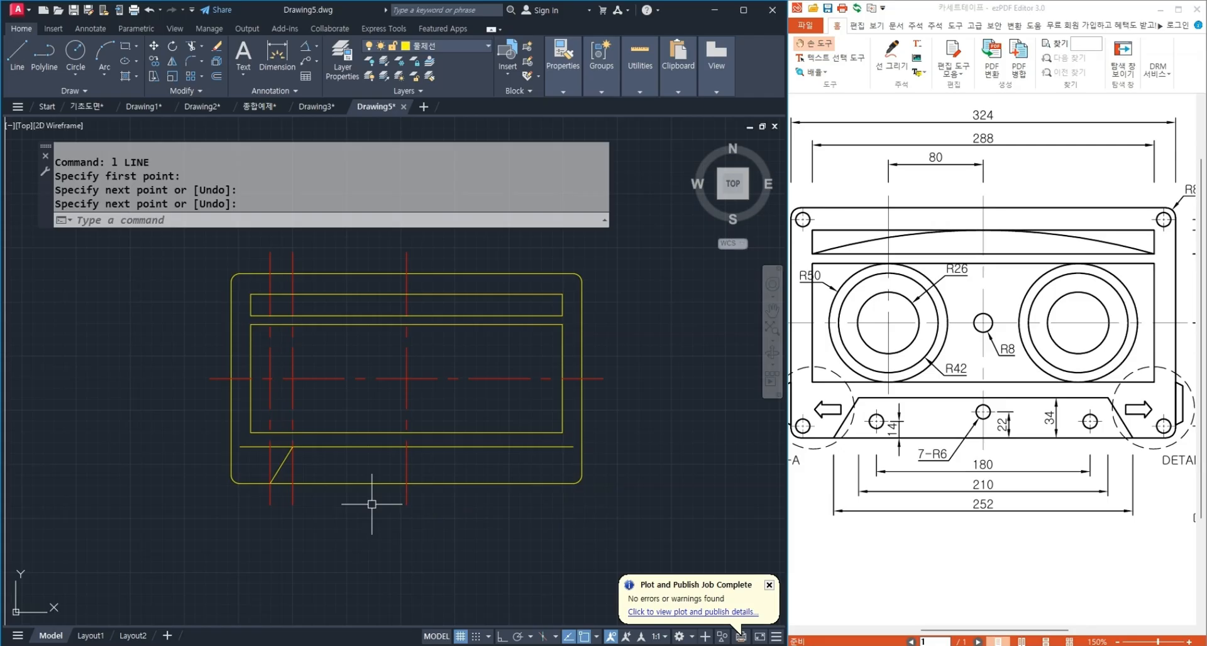
text(i)
key(Return)
click(283, 468)
key(Return)
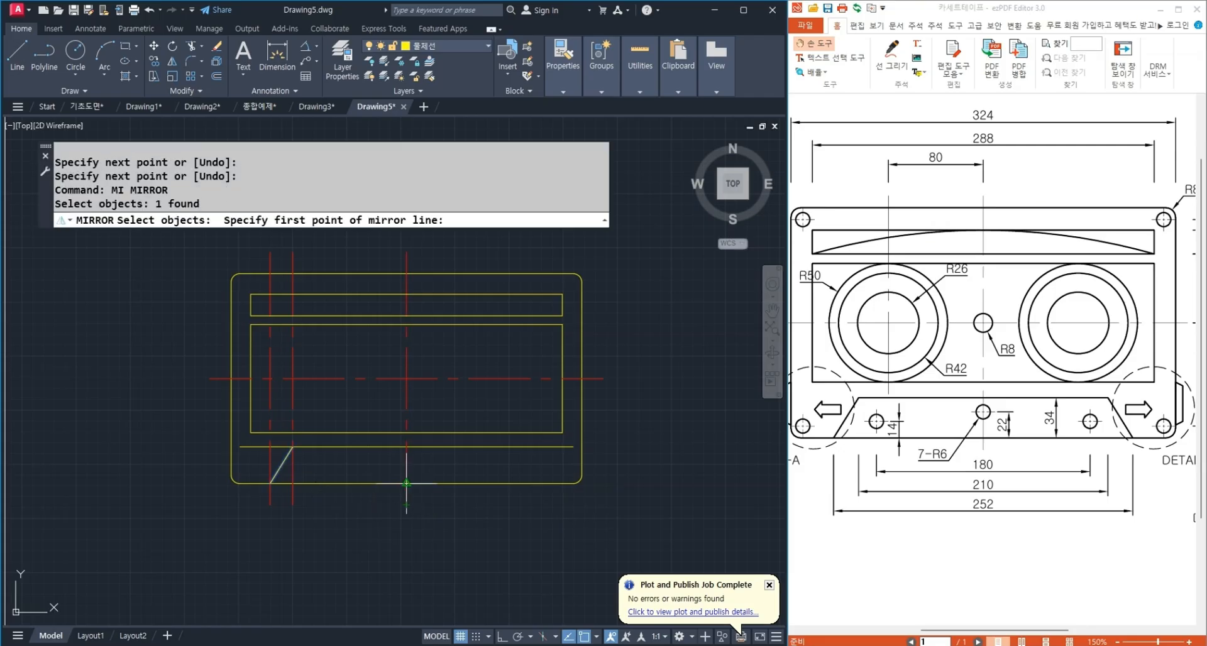
click(407, 482)
click(405, 434)
key(Return)
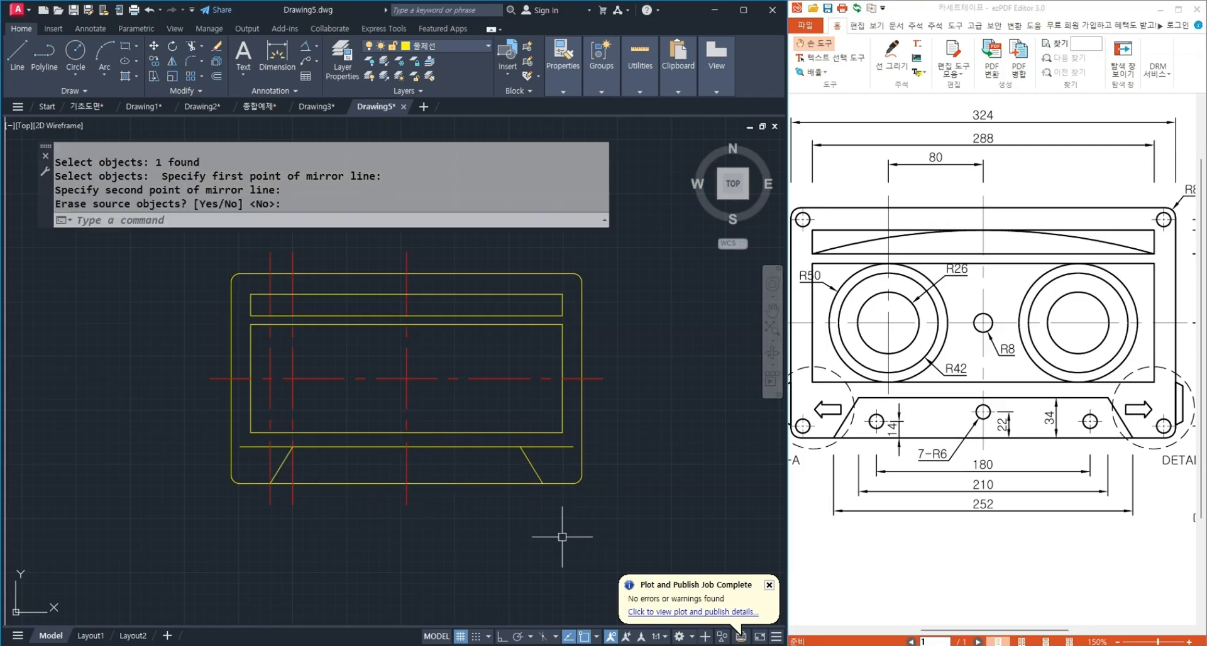
Delete the two vertical construction lines left of the centre line.
click(378, 525)
click(255, 495)
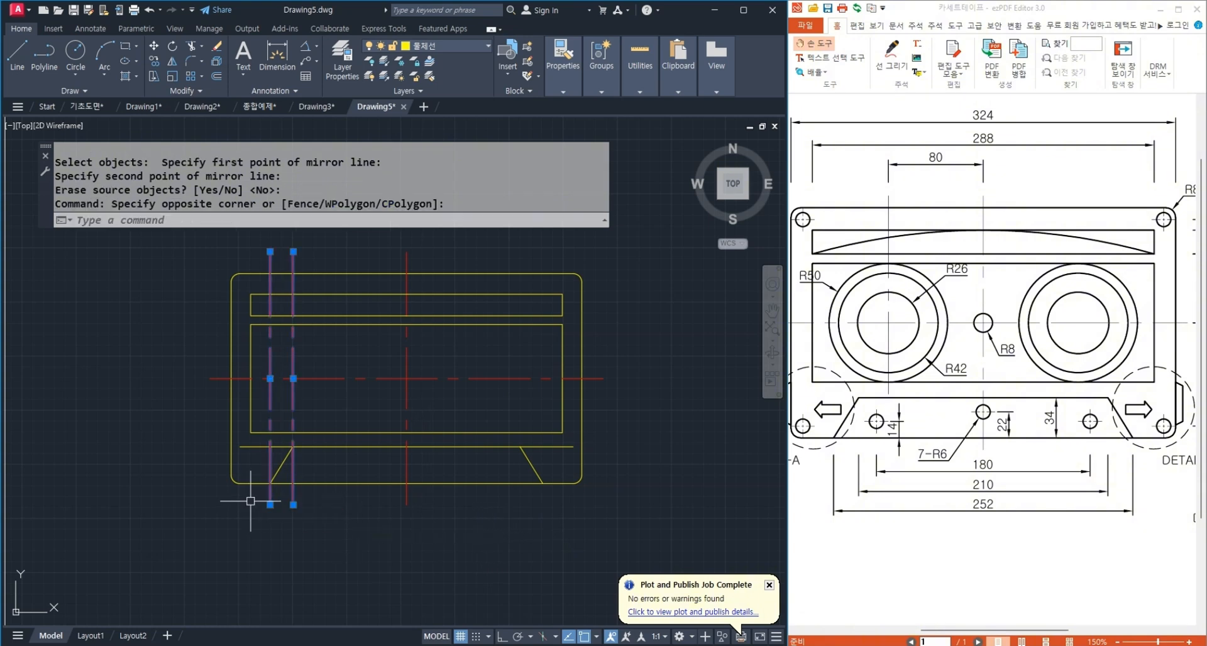
key(Delete)
Trim both ends of the trapezoid's top line back to the slanted sides.
text(tr)
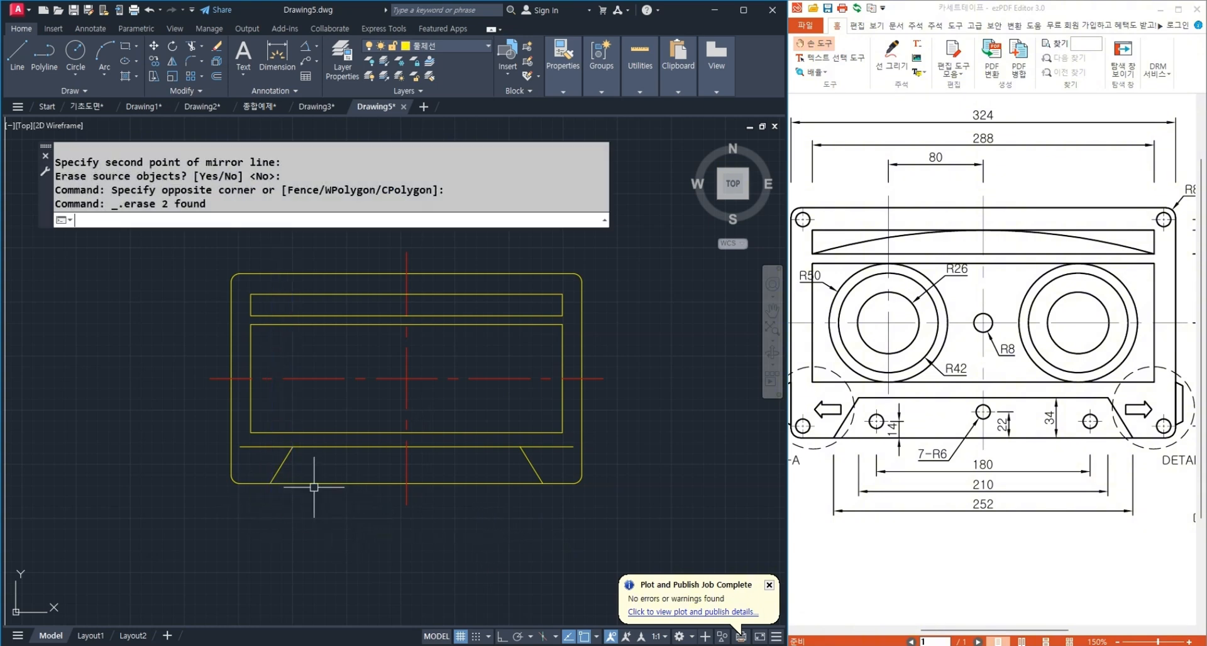
key(Return)
key(Return)
click(268, 448)
click(545, 447)
key(Return)
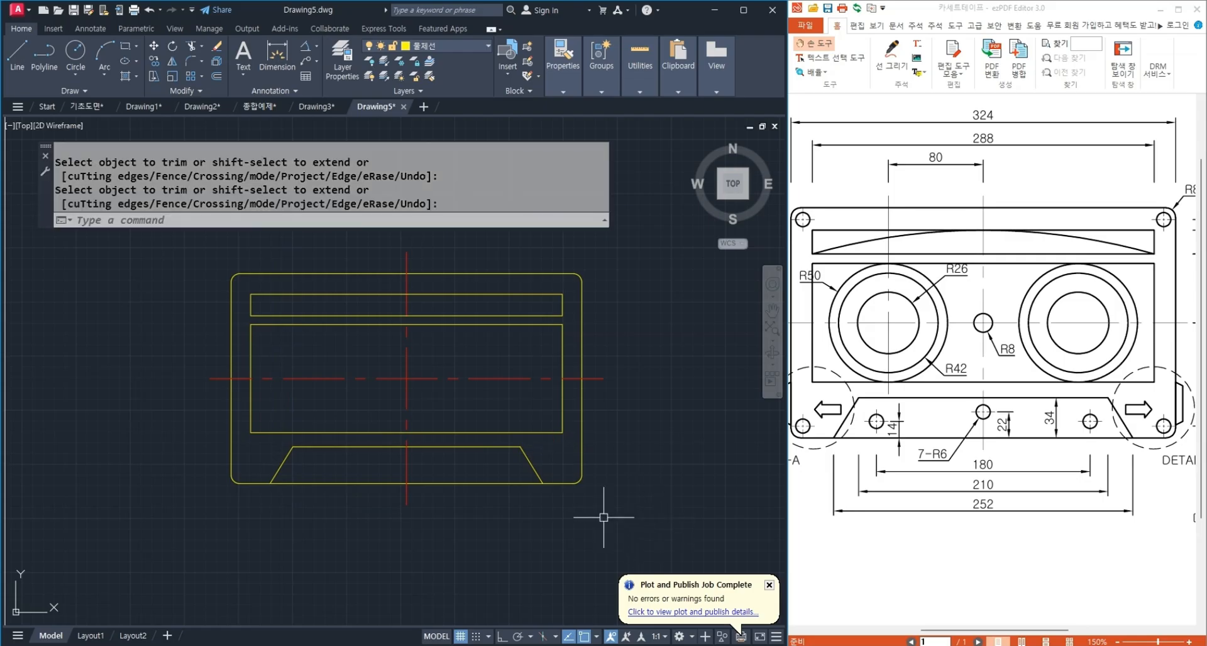
Offset the vertical centre line to the left by 80 for the left reel's centre.
middle_drag(541, 492, 551, 502)
ctrl+scroll(1017, 434, down, 1)
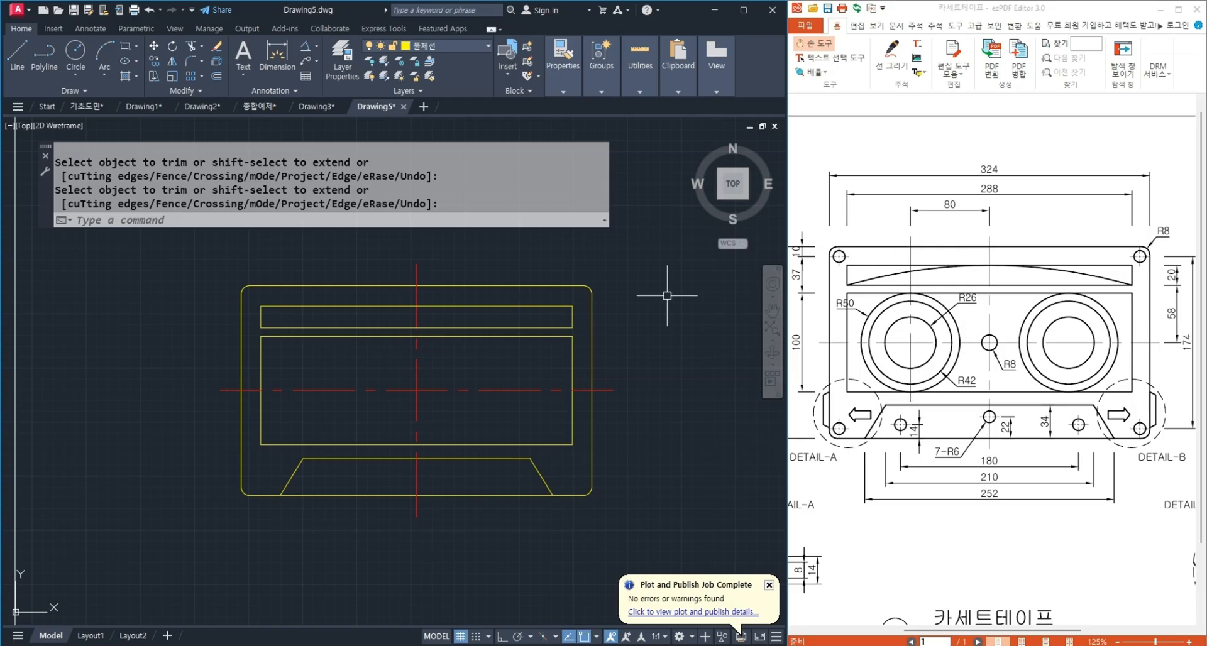
scroll(349, 350, up, 2)
text(o)
key(Return)
text(80)
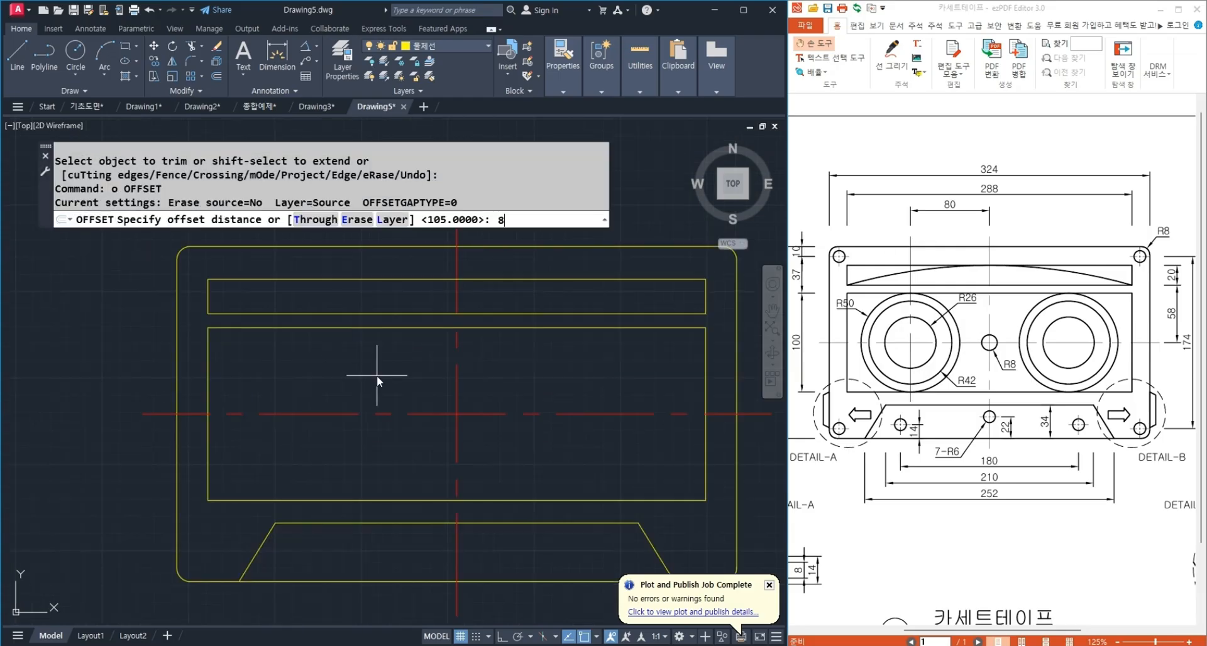
key(Return)
click(457, 393)
click(415, 401)
key(Return)
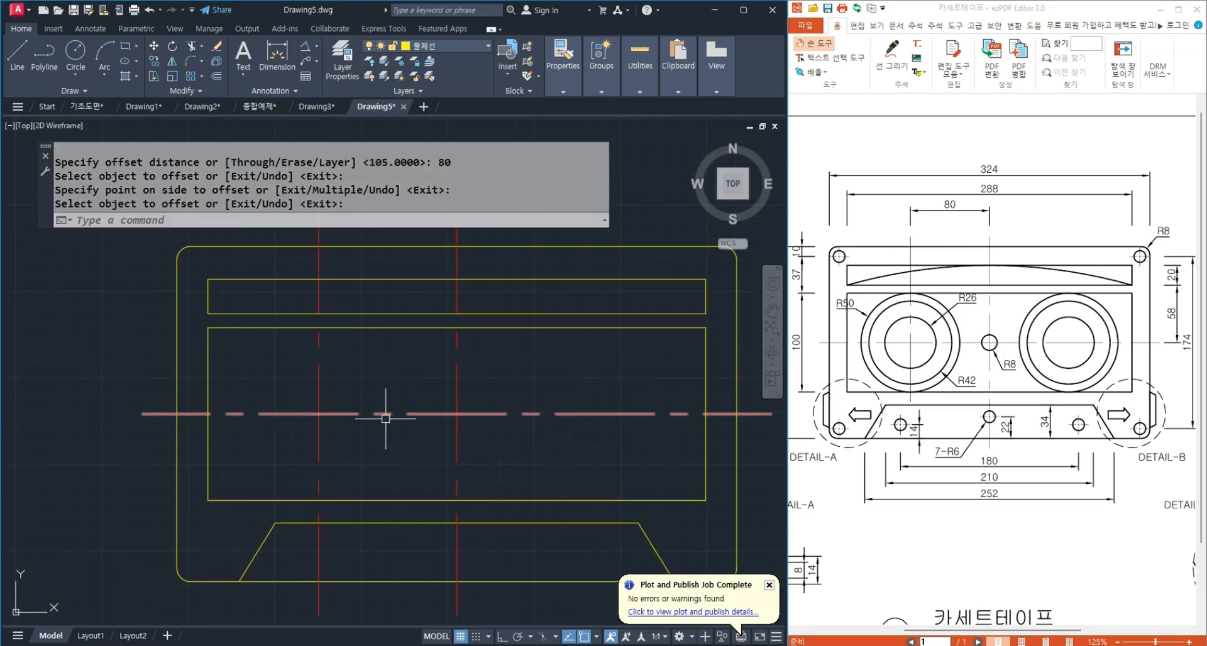
Draw a circle of radius 42 at the left reel's centre-line intersection.
text(c)
key(Return)
click(318, 414)
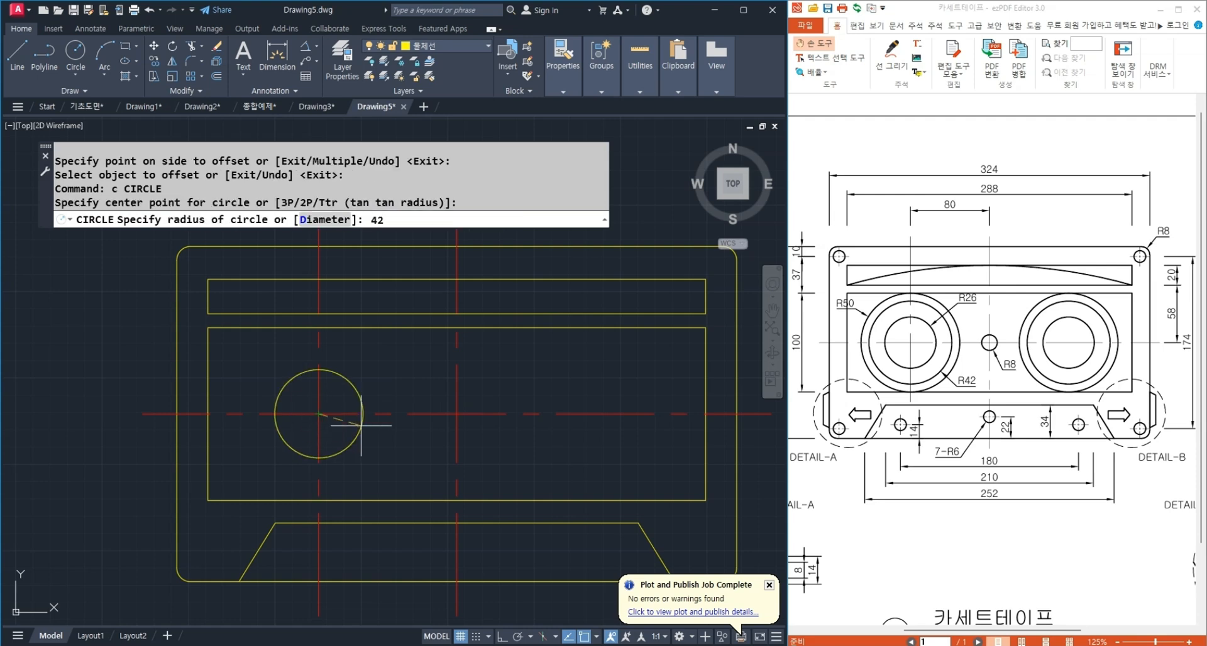
text(42)
key(Return)
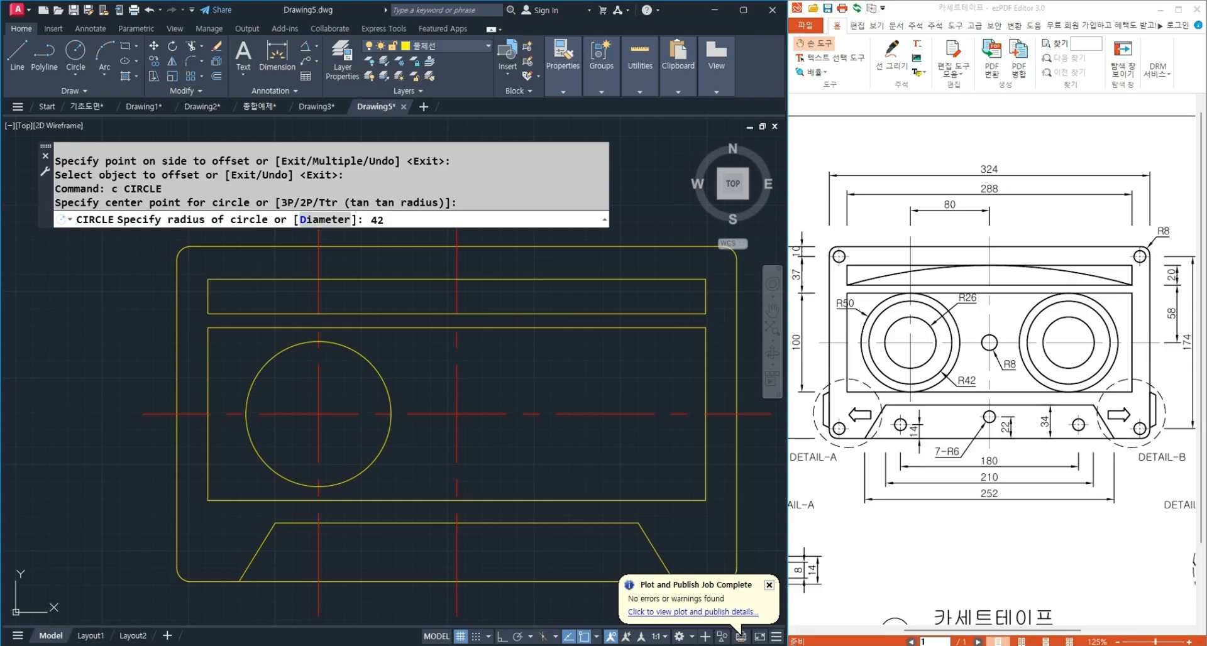
Draw a concentric circle of radius 26 at the left reel's centre.
key(Return)
key(Return)
key(Return)
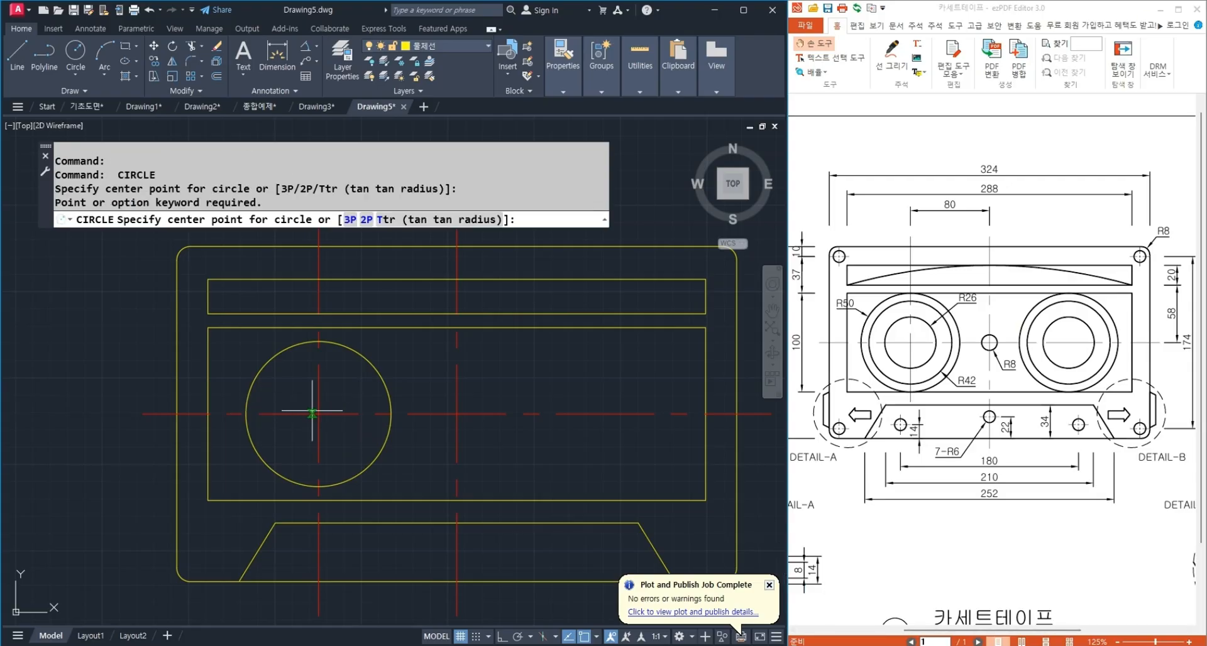
click(319, 413)
text(26)
key(Return)
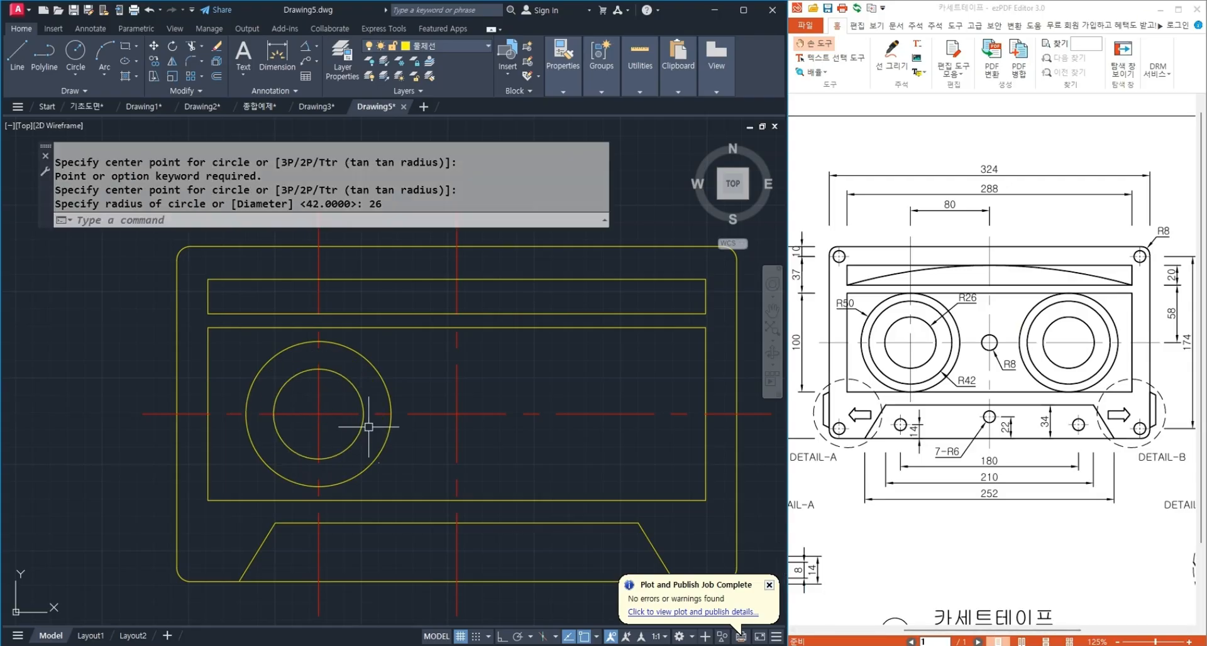
Draw a concentric circle of radius 50 at the left reel's centre.
key(Return)
click(319, 414)
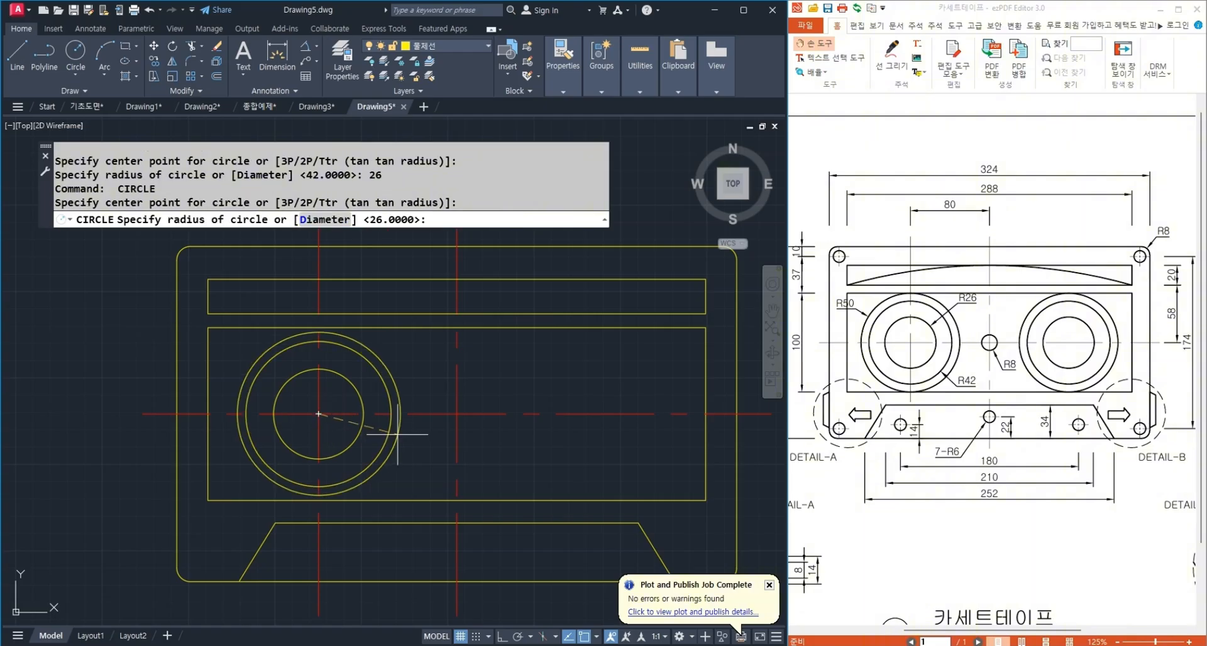
text(50)
key(Return)
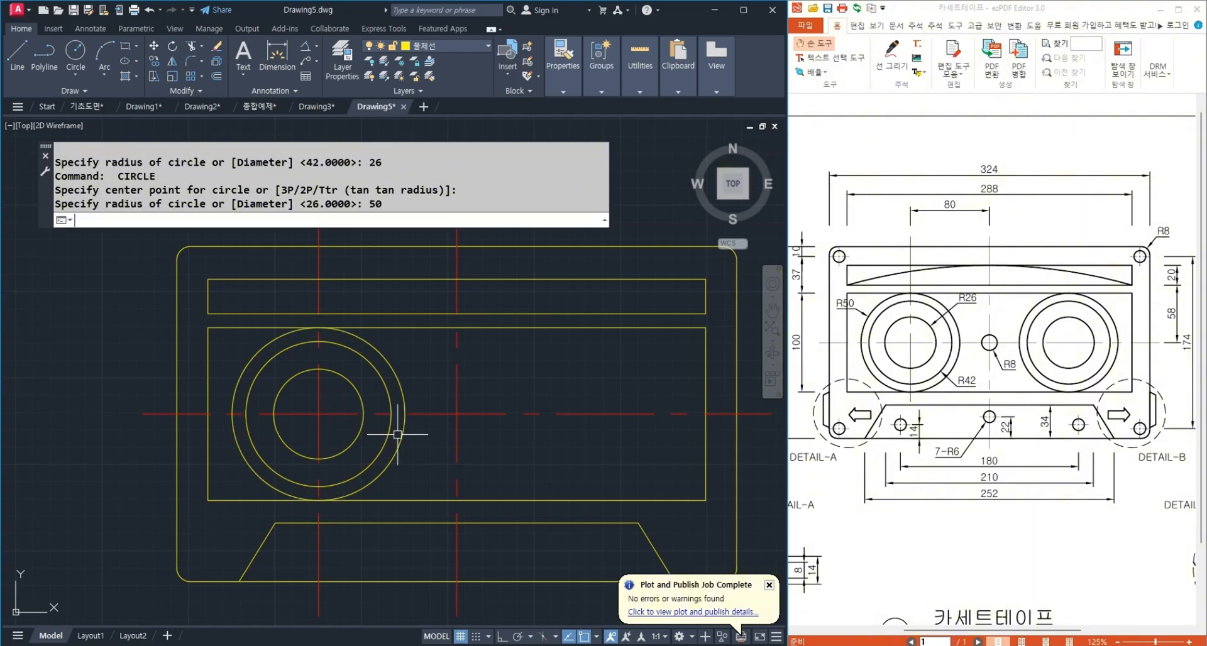
Mirror the left reel's three circles about the tape's vertical centre line, keeping the originals.
scroll(350, 432, down, 2)
text(mi)
key(Return)
click(388, 443)
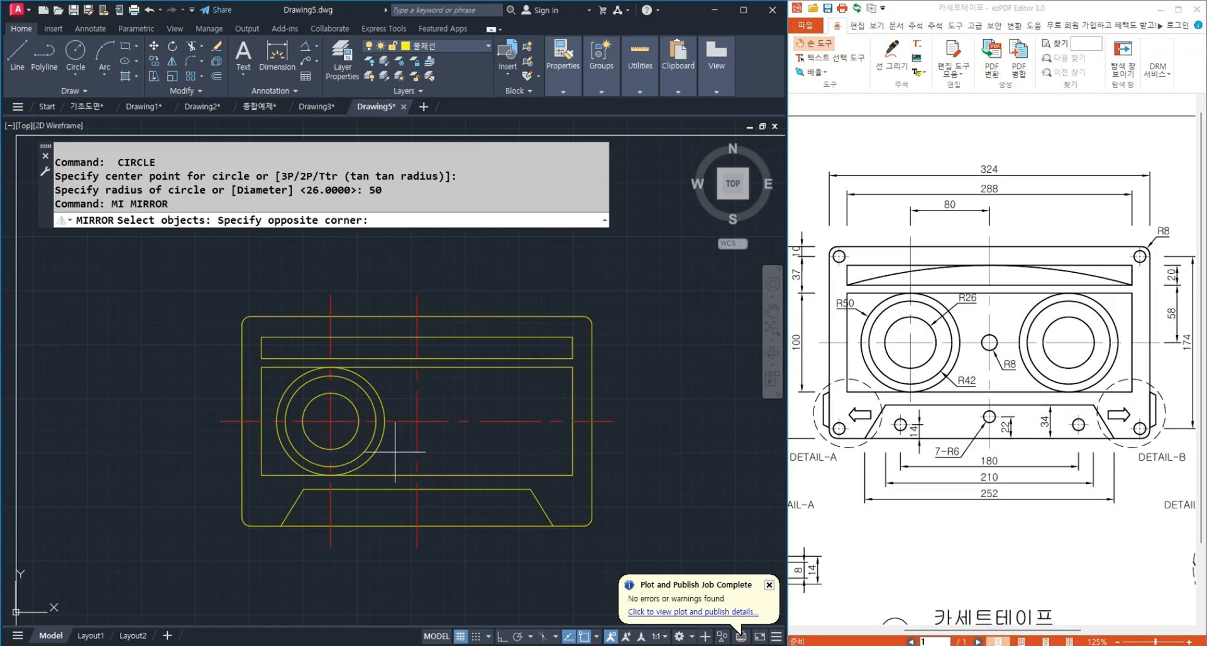
click(354, 429)
key(Return)
click(416, 421)
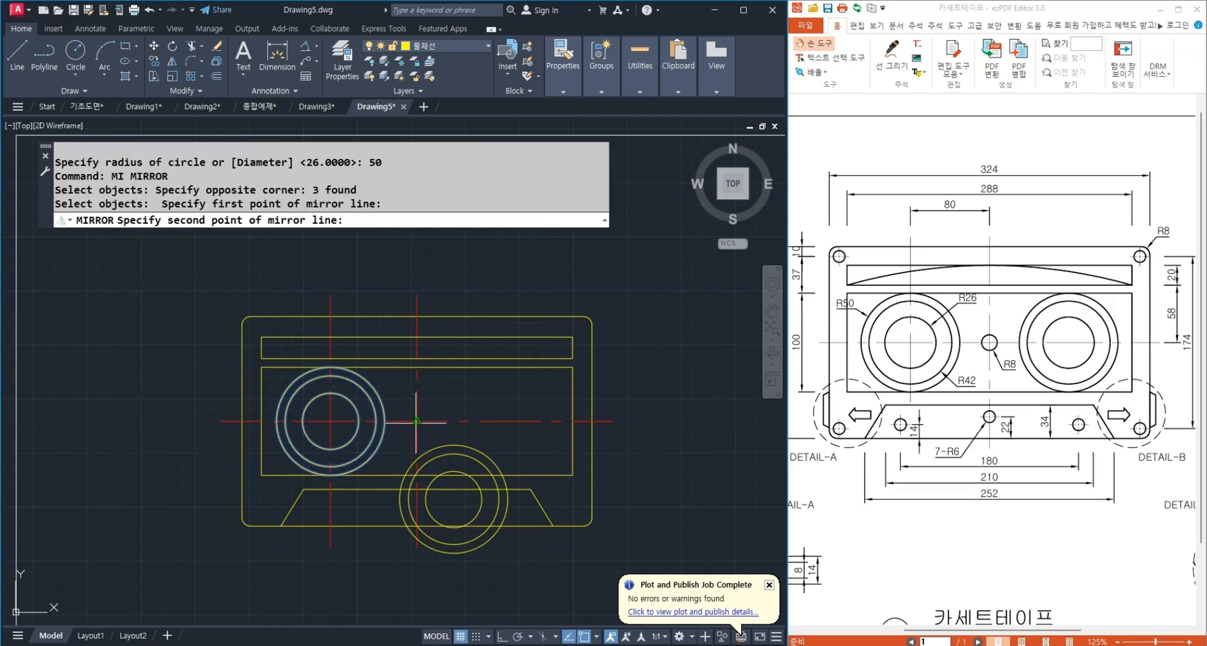
click(416, 371)
key(Return)
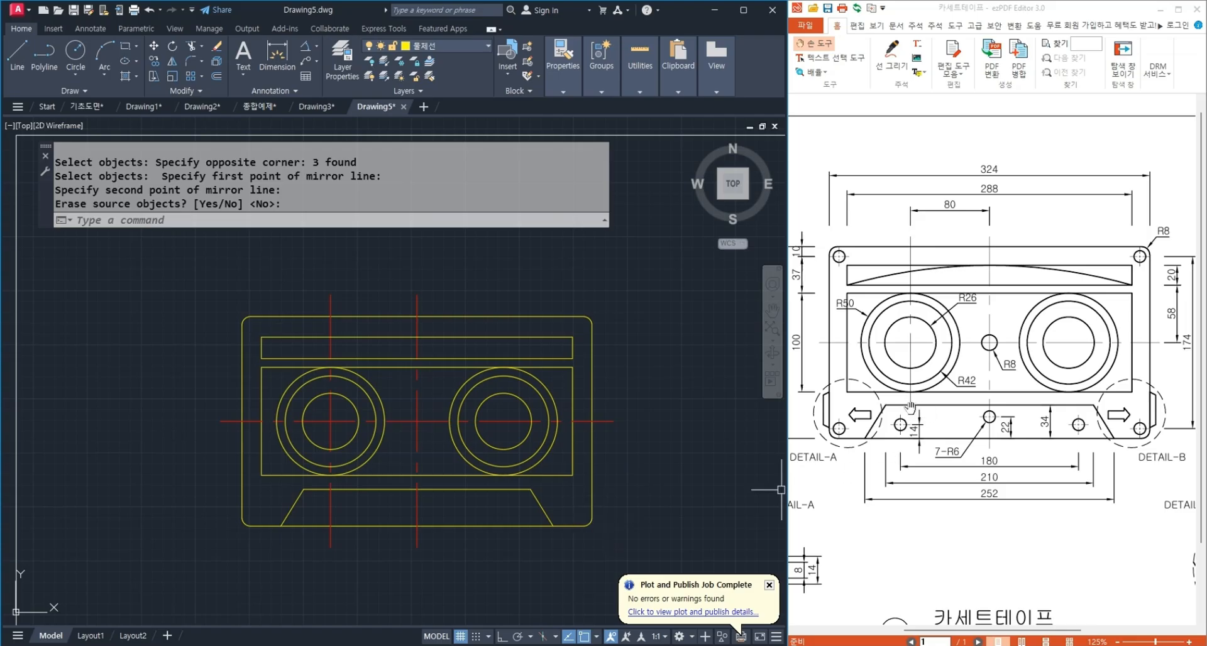
Draw a short horizontal helper line across the left reel's centre line, between the large rectangle and the trapezoid.
ctrl+scroll(911, 407, up, 5)
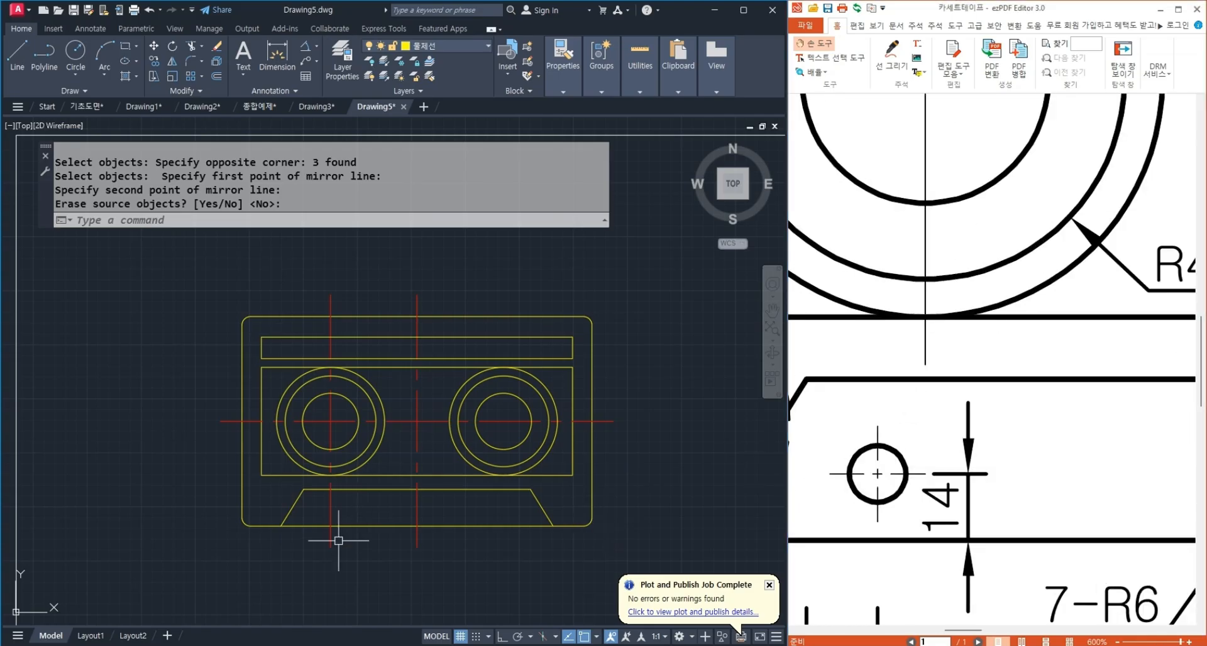
scroll(333, 522, up, 3)
scroll(342, 473, up, 3)
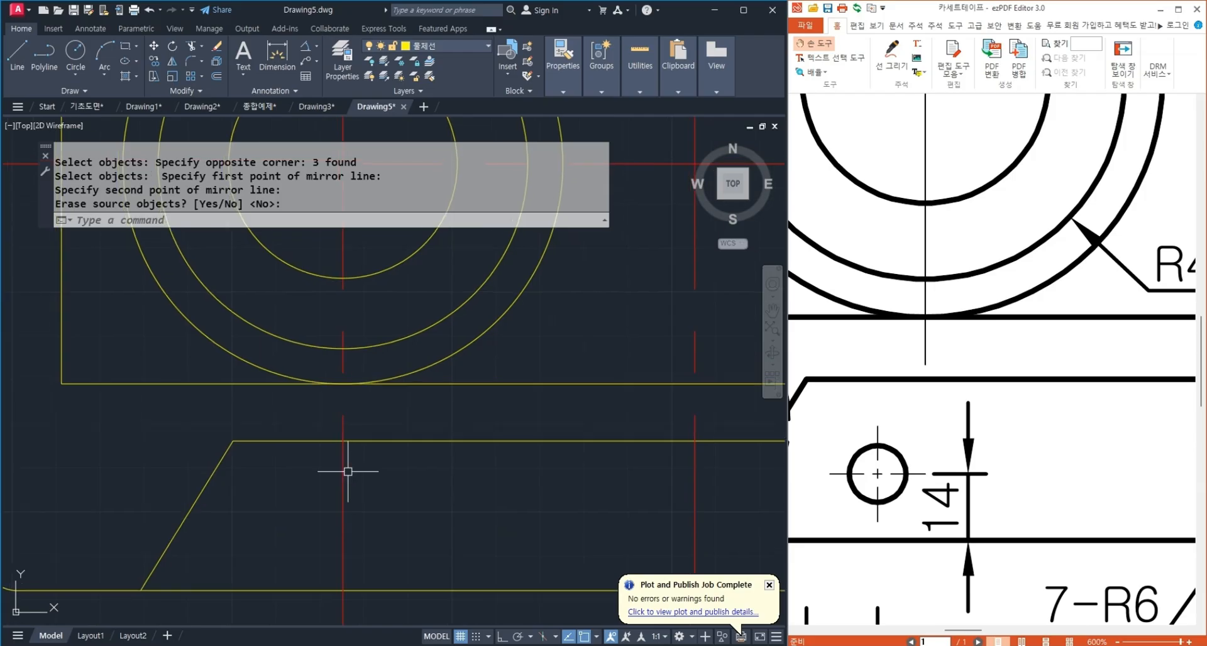
key(Return)
text(l)
key(Return)
click(385, 423)
click(294, 424)
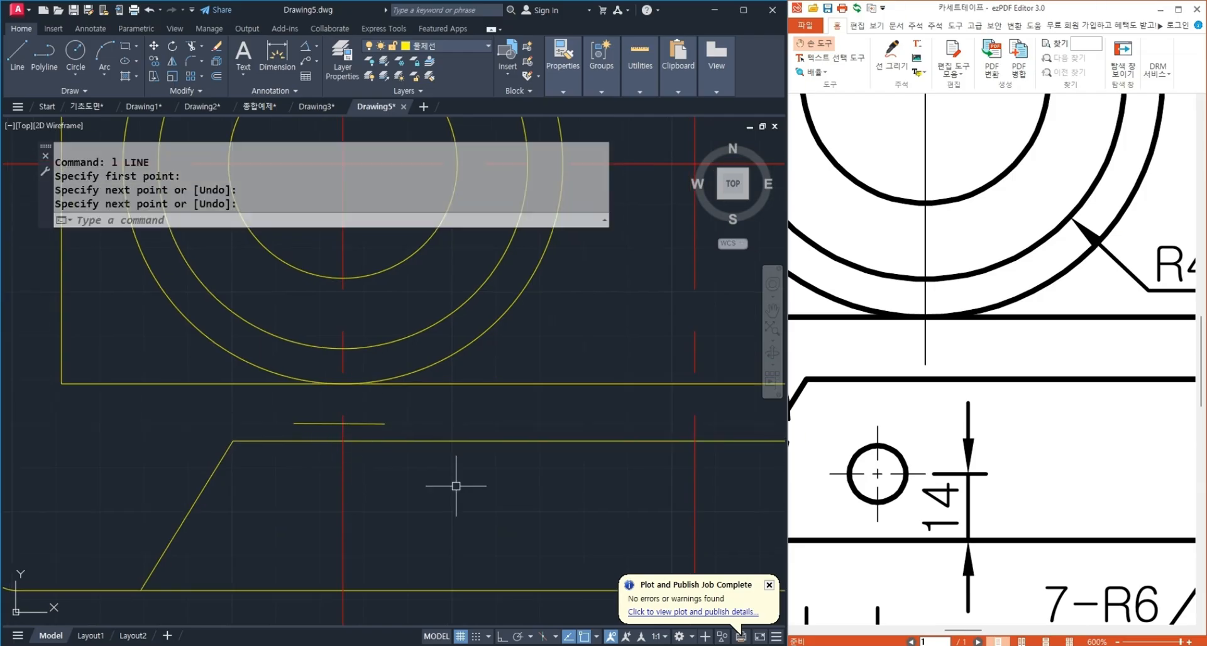
key(Return)
Trim the left reel's centre line below the helper line and erase the helper line.
text(tr)
key(Return)
click(371, 423)
key(Return)
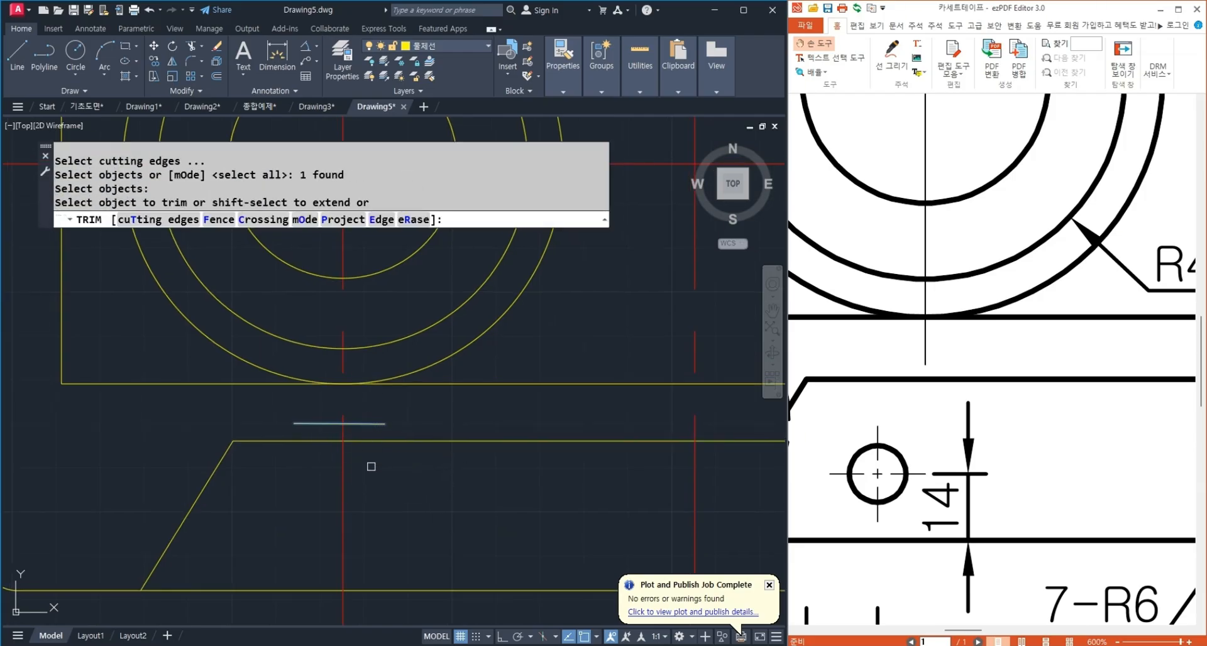
click(371, 466)
click(331, 477)
key(Return)
click(367, 424)
scroll(410, 485, down, 1)
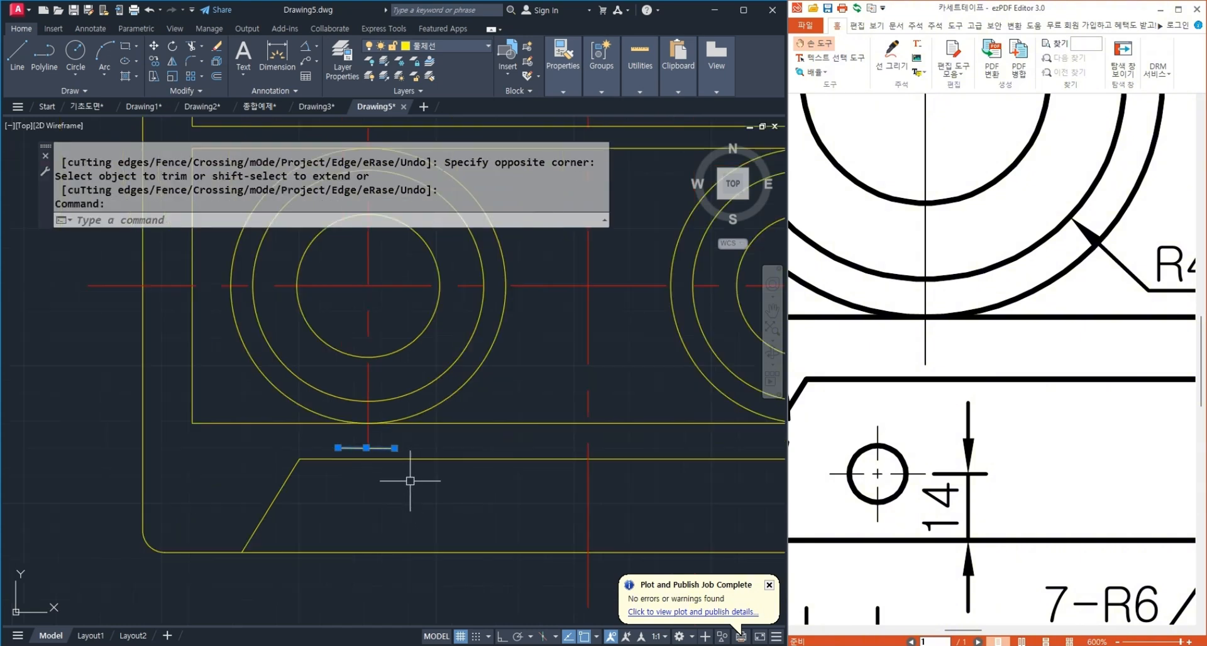
key(Delete)
scroll(277, 470, down, 2)
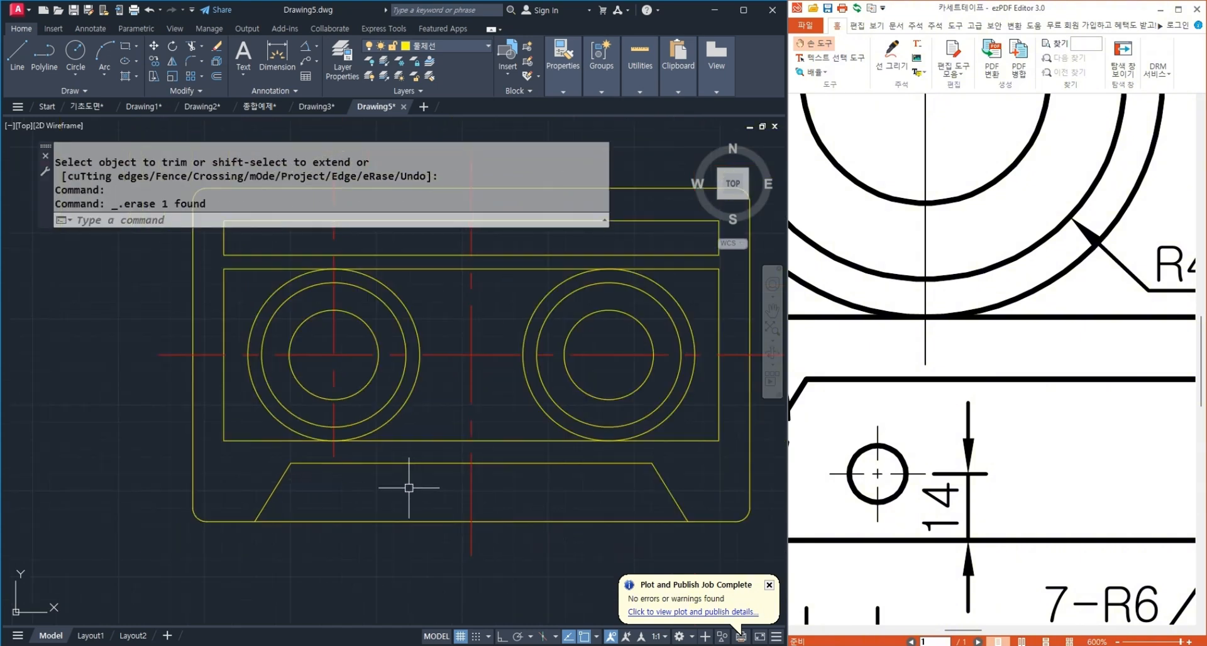
Examine the PDF reference for the radius of the small holes and the position of the upper-left corner hole.
ctrl+scroll(979, 473, down, 4)
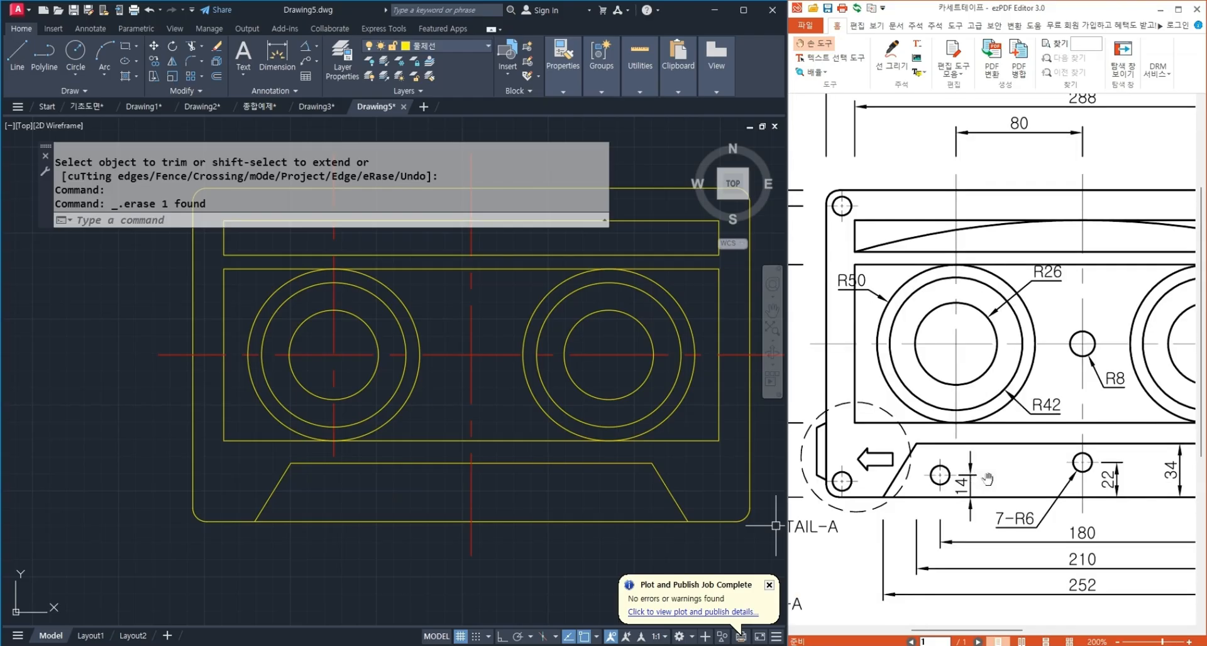
ctrl+scroll(929, 416, down, 2)
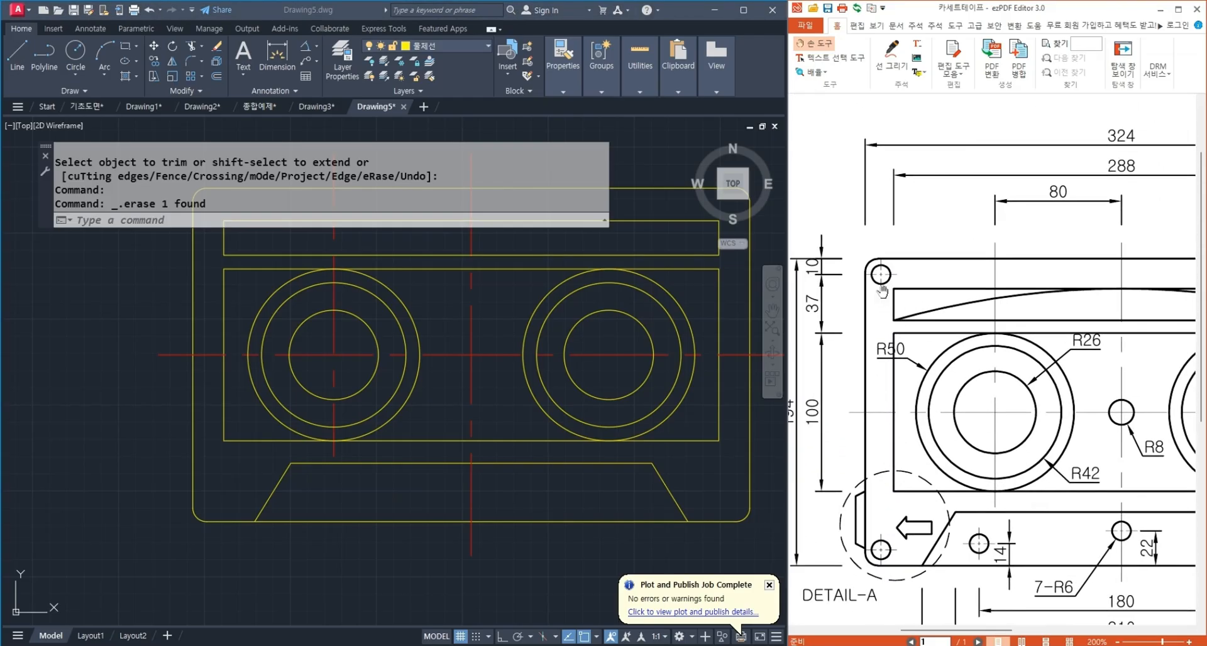
ctrl+scroll(1026, 460, up, 2)
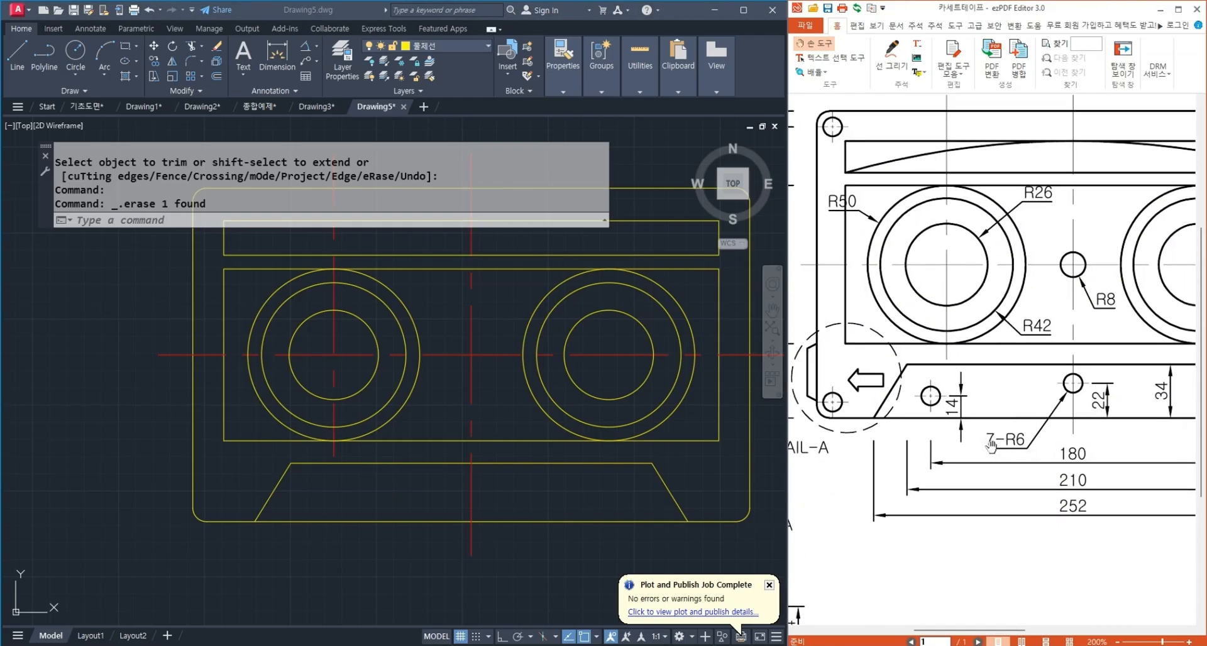
ctrl+scroll(996, 455, down, 1)
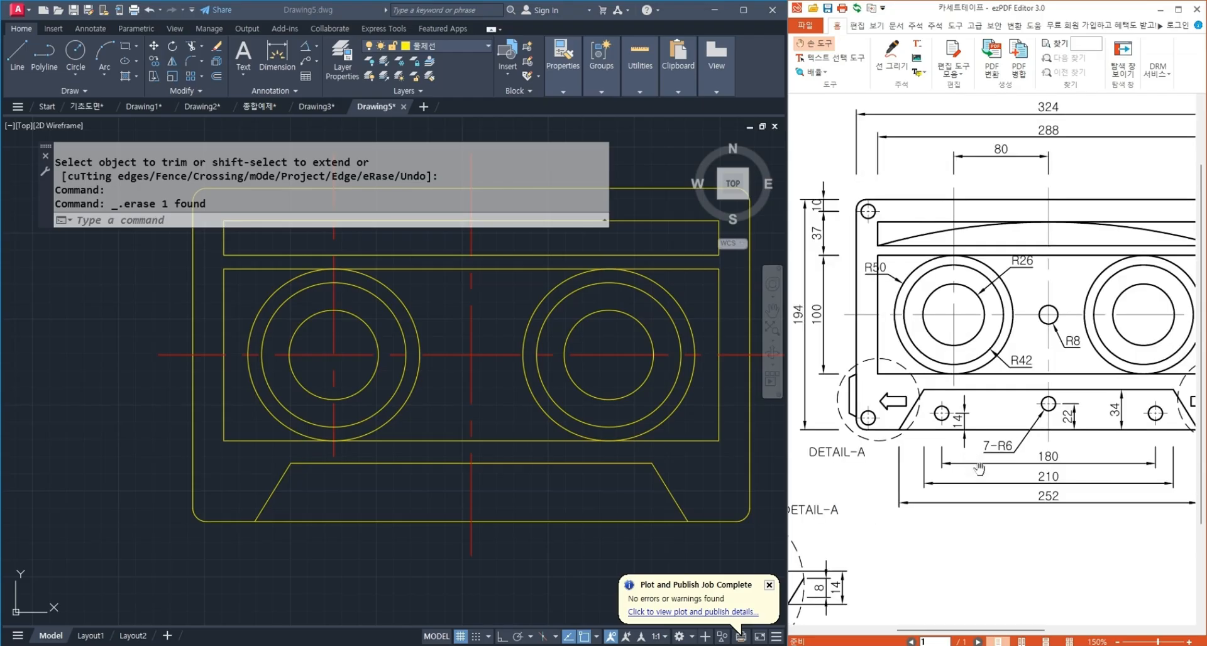
drag(1036, 470, 1019, 507)
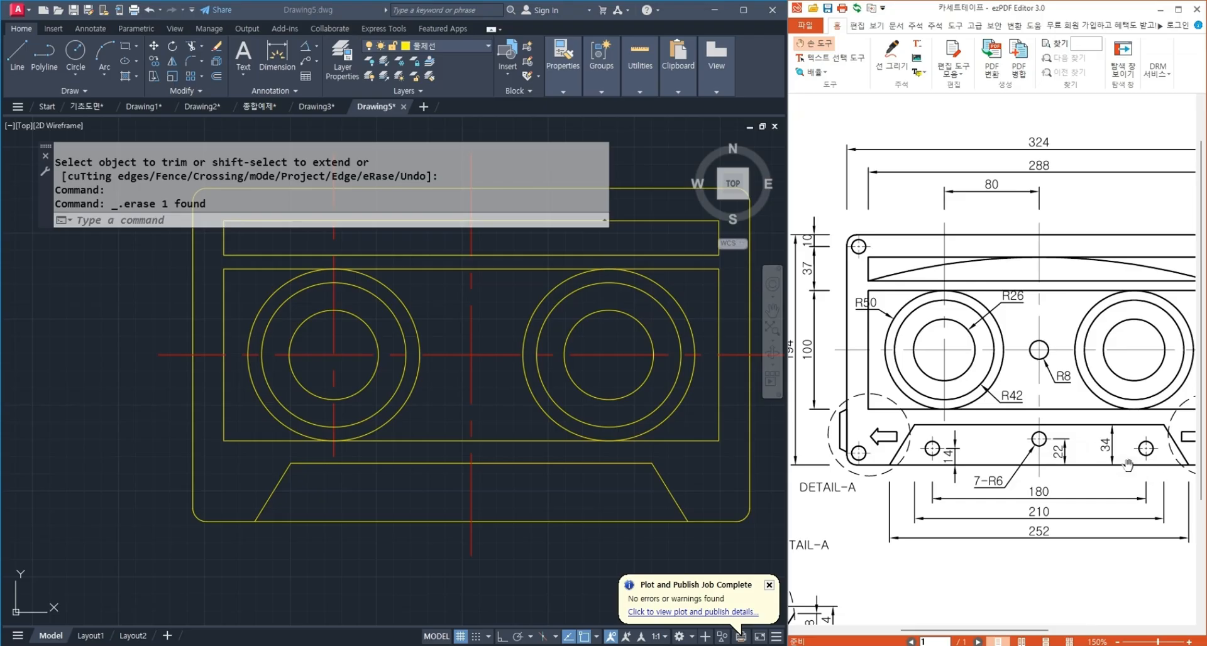
drag(986, 506, 1021, 504)
mouse_move(1114, 496)
mouse_down()
mouse_move(1149, 498)
mouse_move(888, 516)
mouse_up()
mouse_move(1016, 311)
mouse_down()
mouse_move(1085, 290)
mouse_move(1176, 295)
mouse_up()
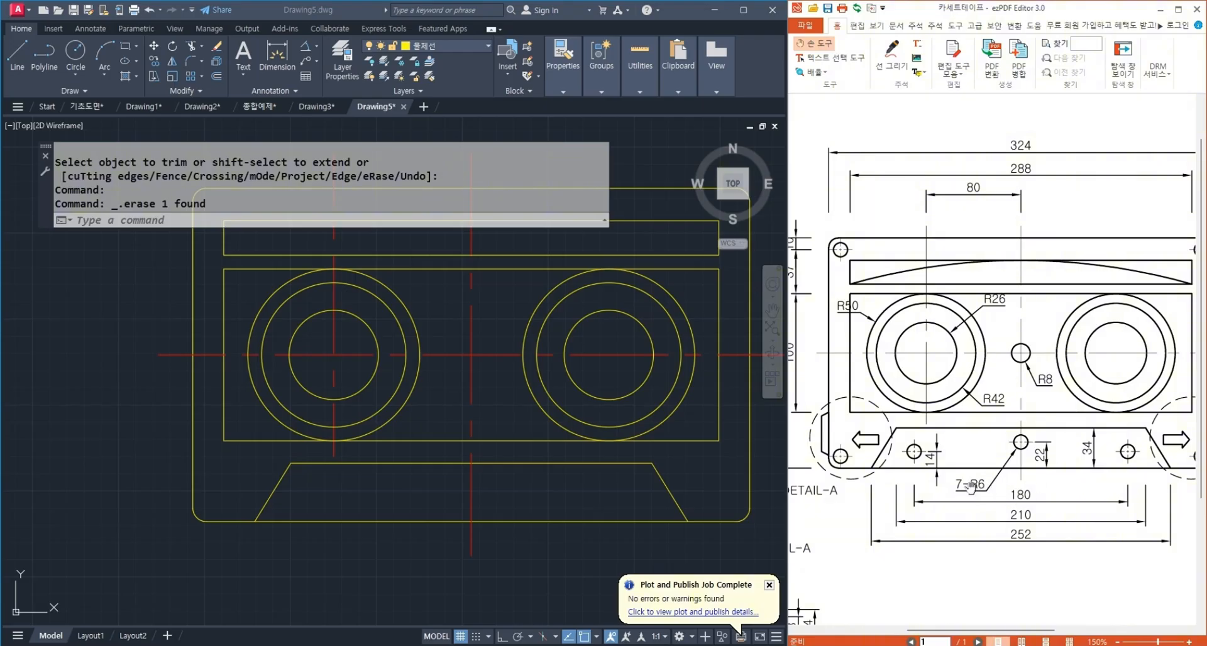
ctrl+scroll(921, 415, up, 5)
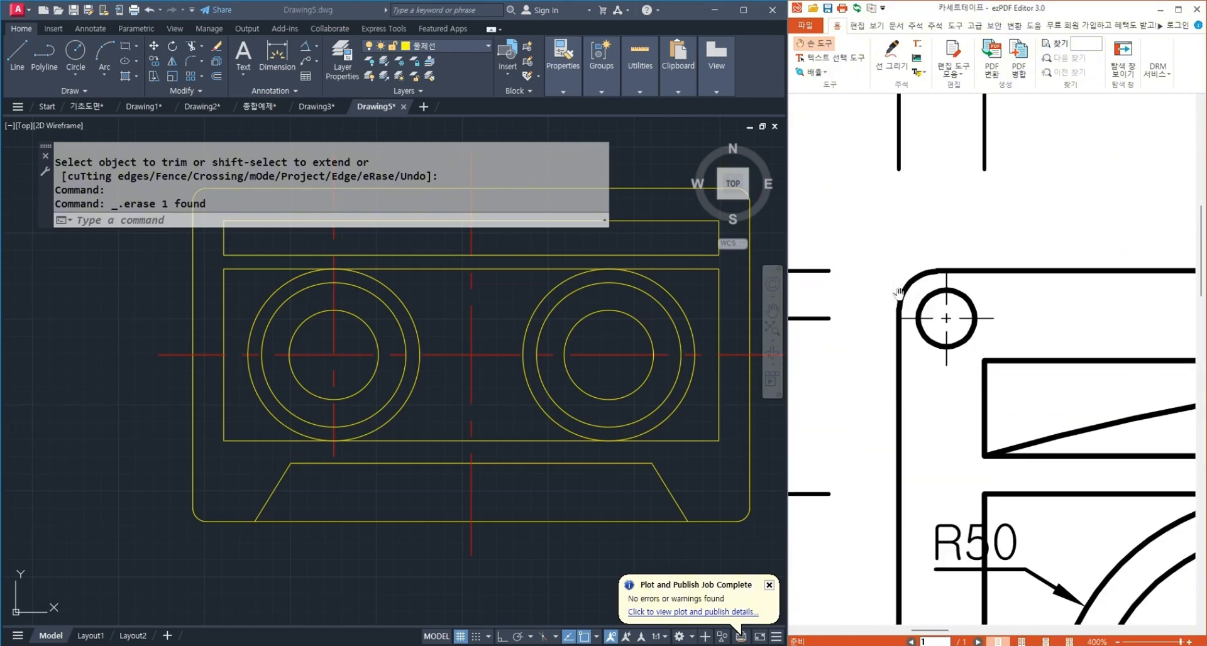
scroll(1016, 403, up, 1)
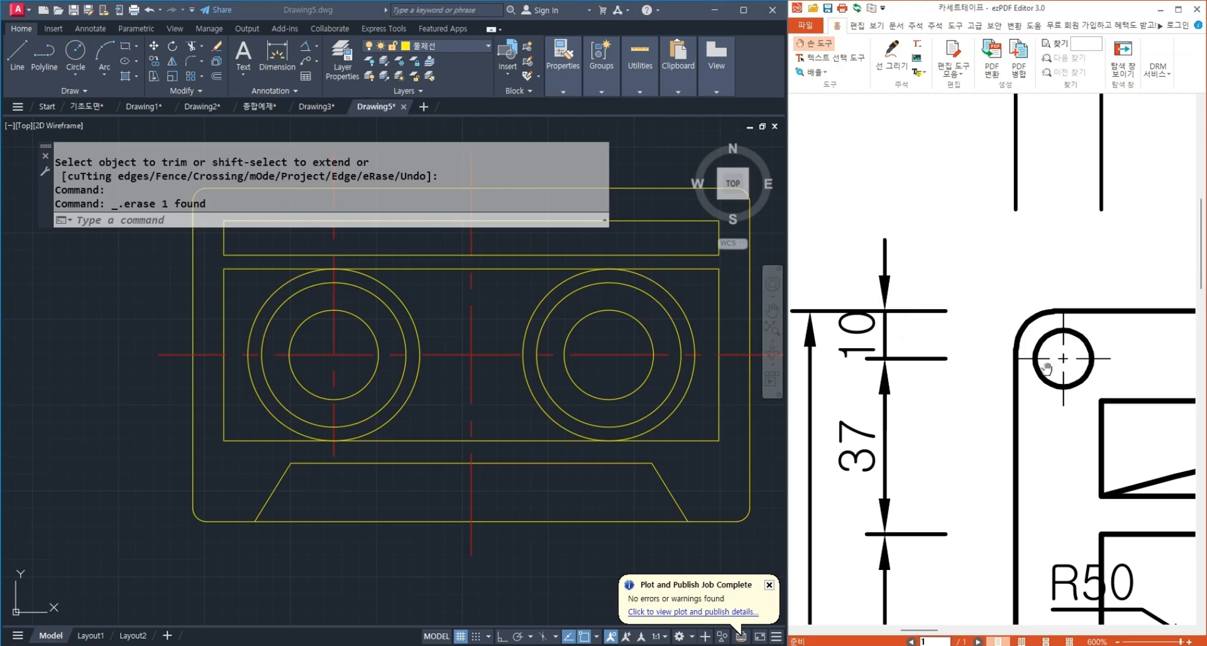
Offset the outline's top and left edges inward by 10 to locate the upper-left corner hole.
scroll(554, 522, down, 2)
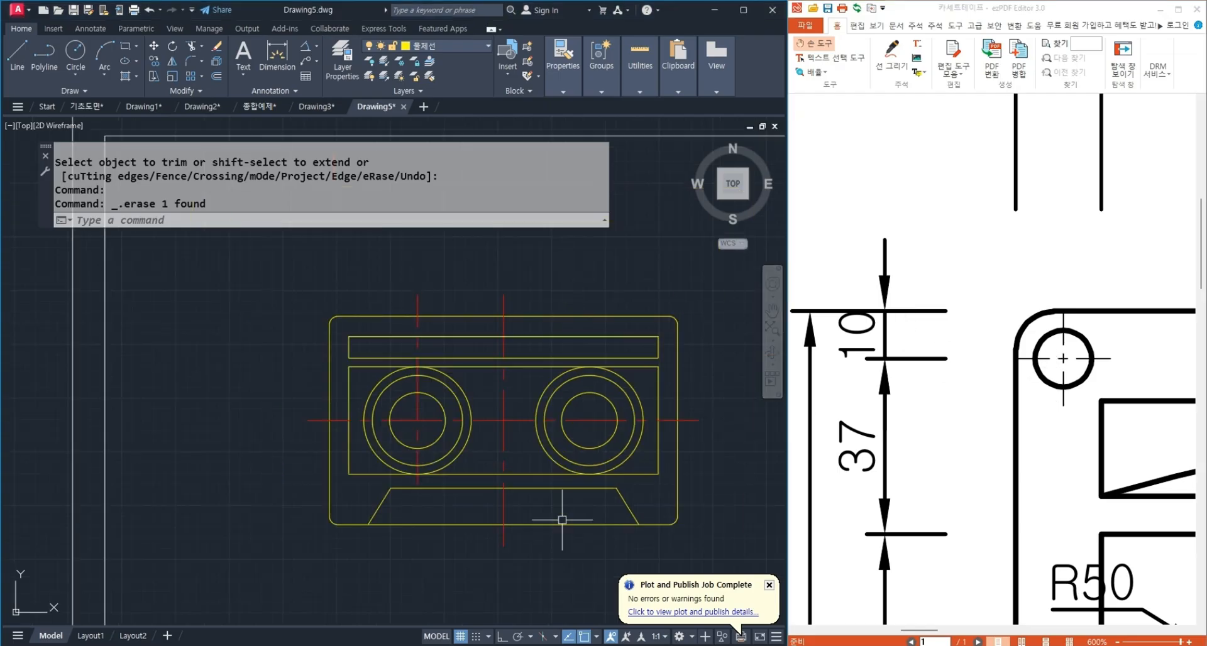
scroll(326, 320, up, 4)
middle_drag(440, 384, 390, 390)
text(o)
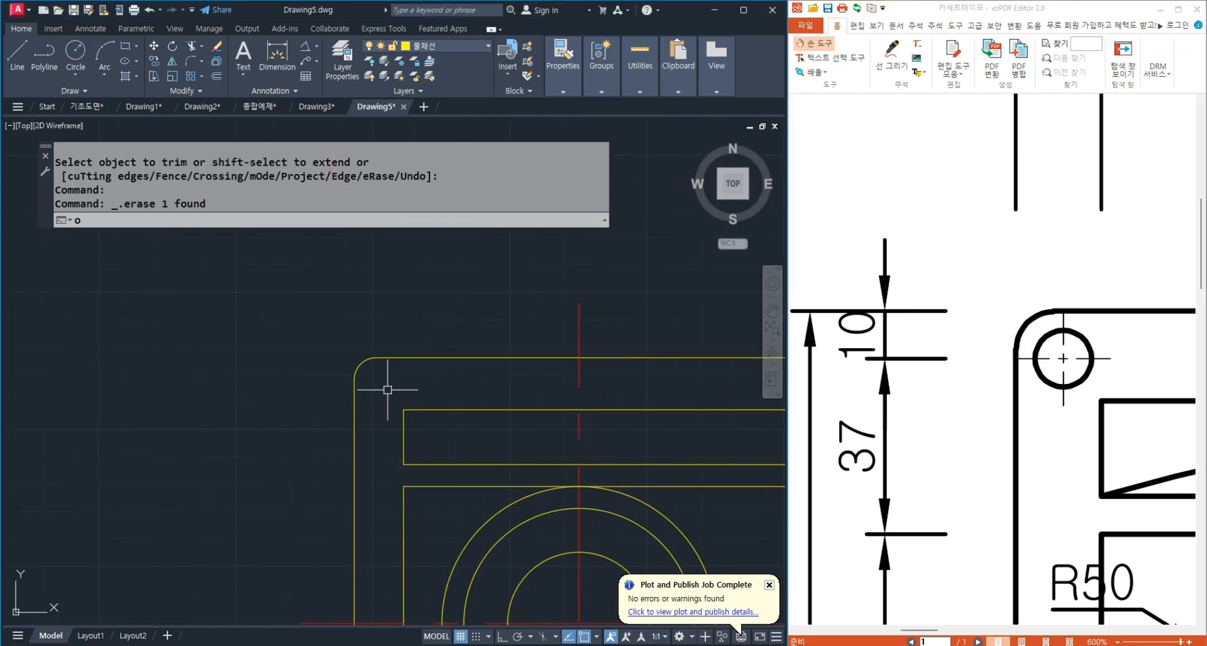
key(Return)
text(10)
key(Return)
click(482, 358)
click(418, 394)
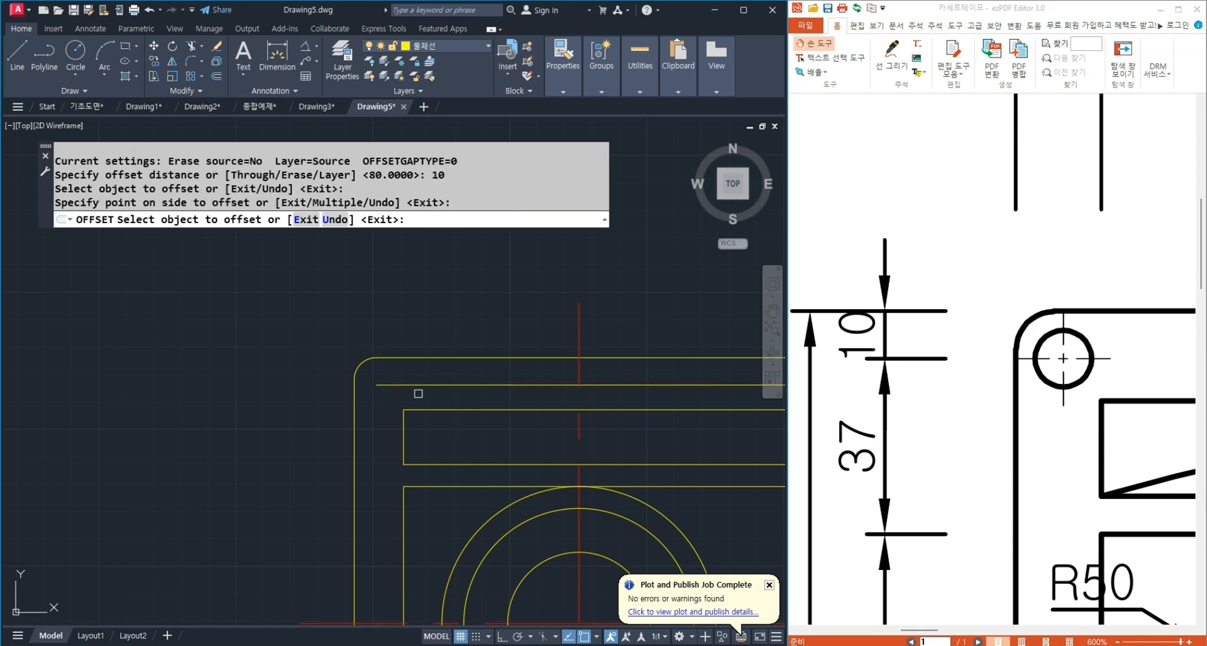
click(355, 433)
click(385, 389)
key(Return)
Draw a circle of radius 6 at the intersection of the two offset lines in the upper-left corner.
scroll(385, 387, up, 5)
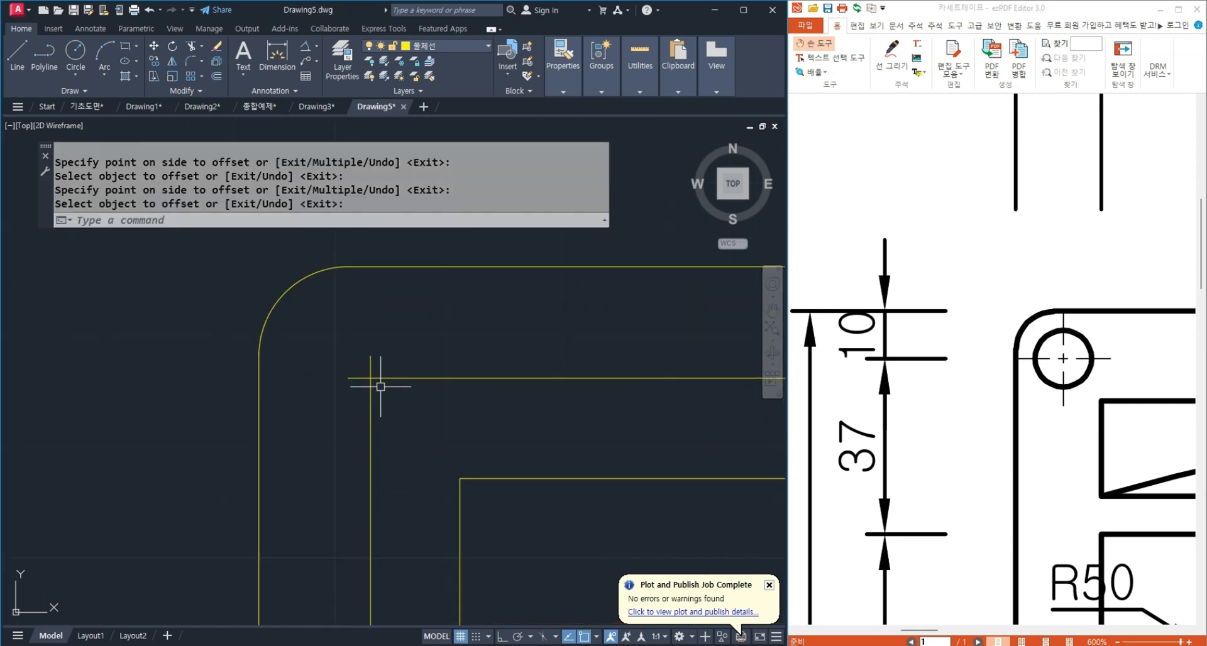
text(c)
key(Return)
click(370, 378)
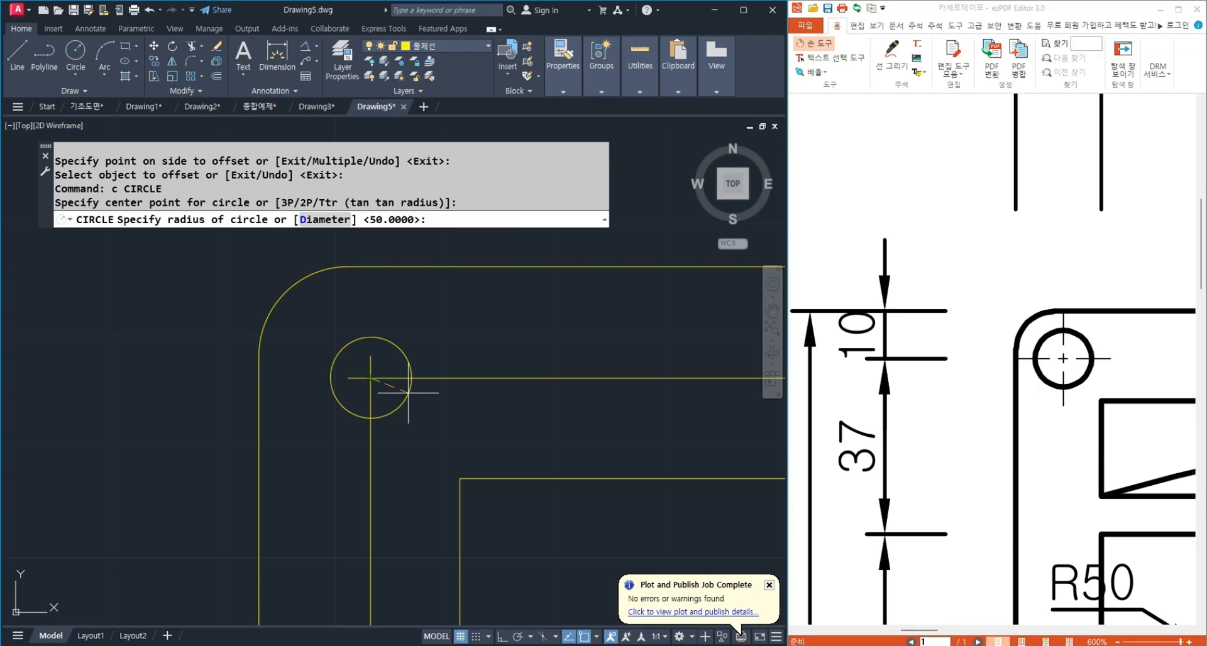
key(Return)
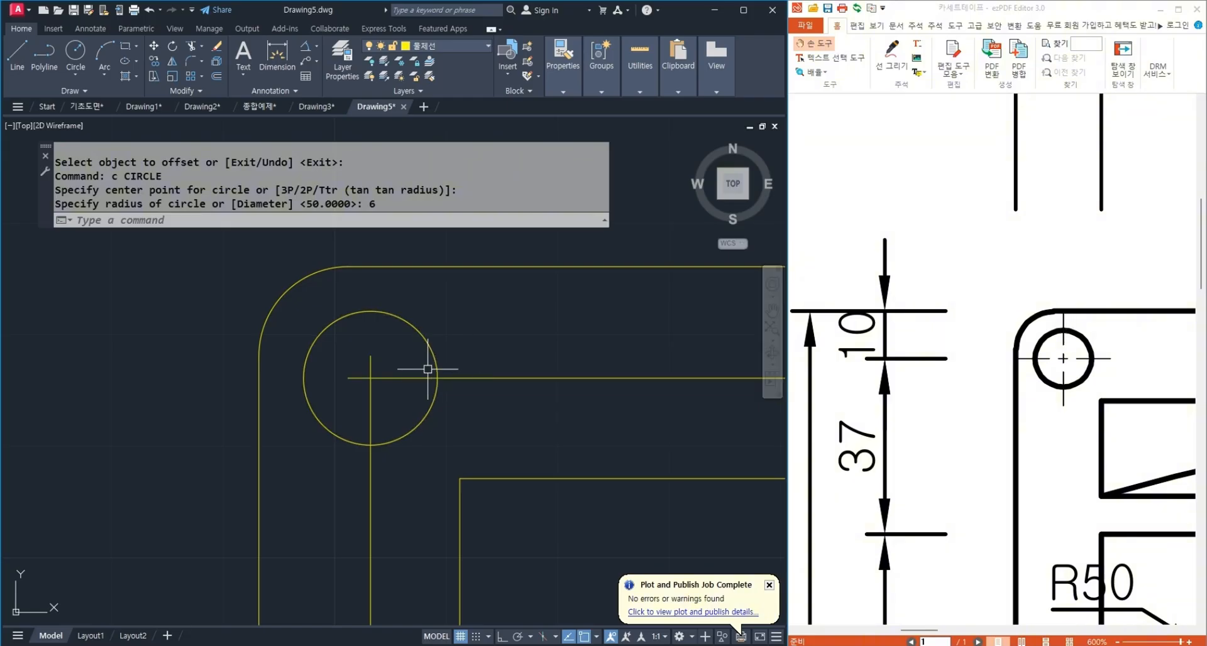
Offset the corner hole's circle outward by 4 as a boundary for its centre marks.
key(Return)
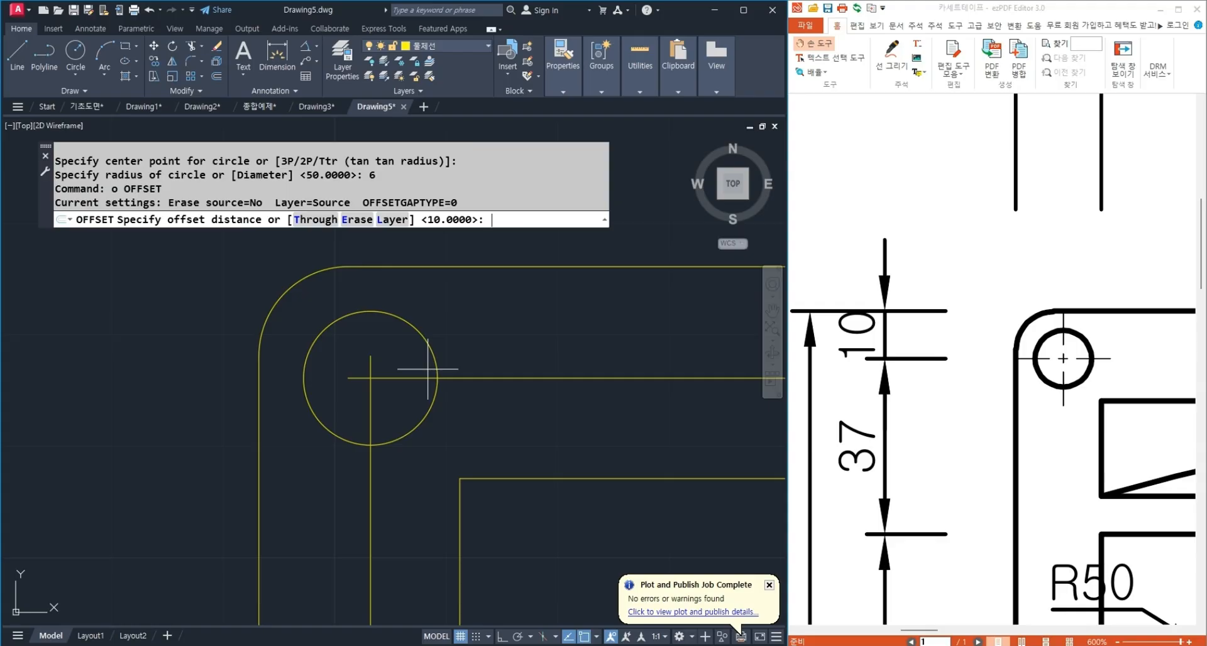
text(4)
key(Return)
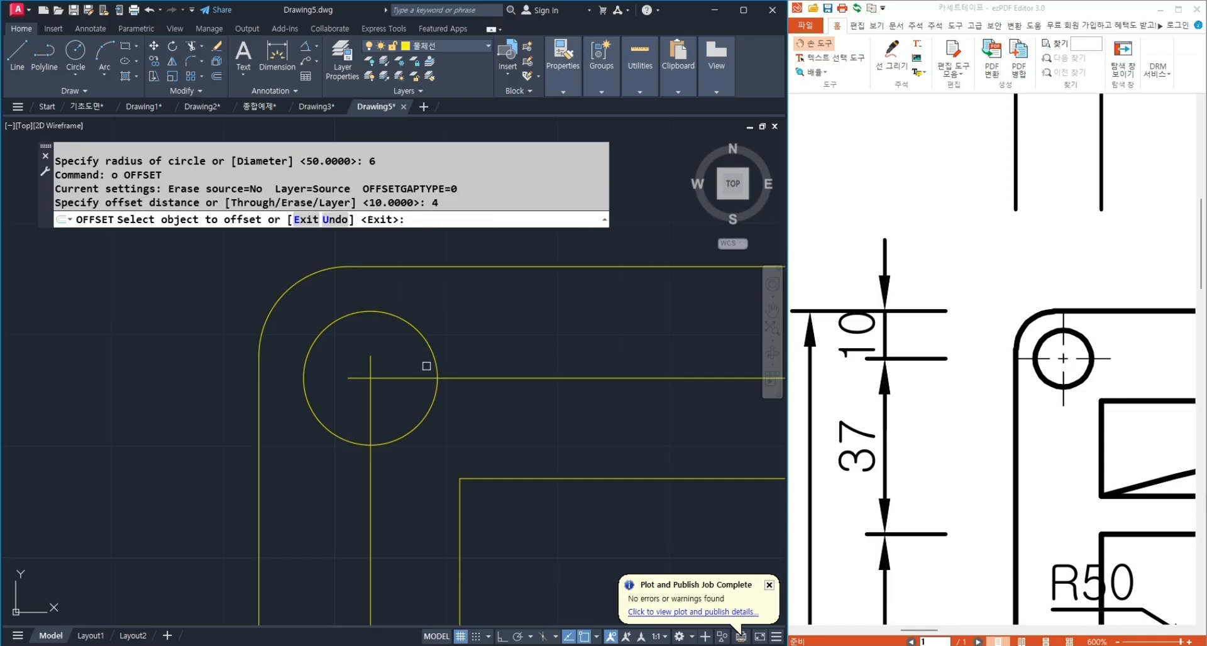
click(409, 326)
click(502, 346)
key(Return)
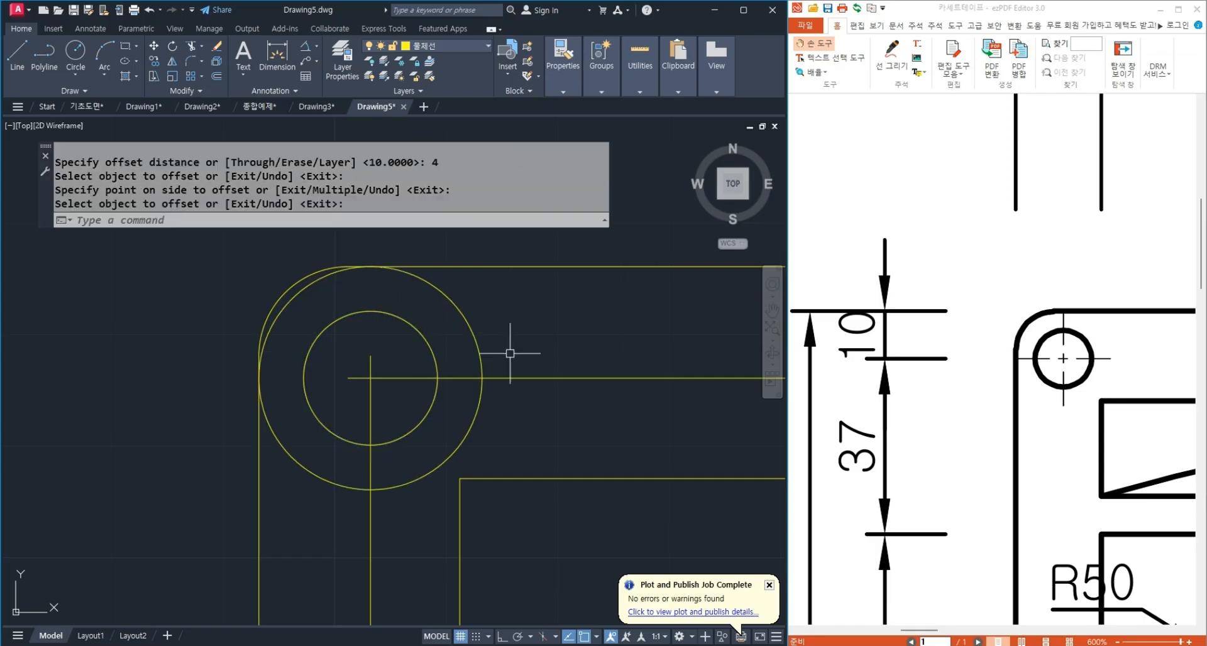
Extend the short ends of both offset lines to the outer boundary circle around the corner hole.
text(ex)
key(Return)
click(474, 323)
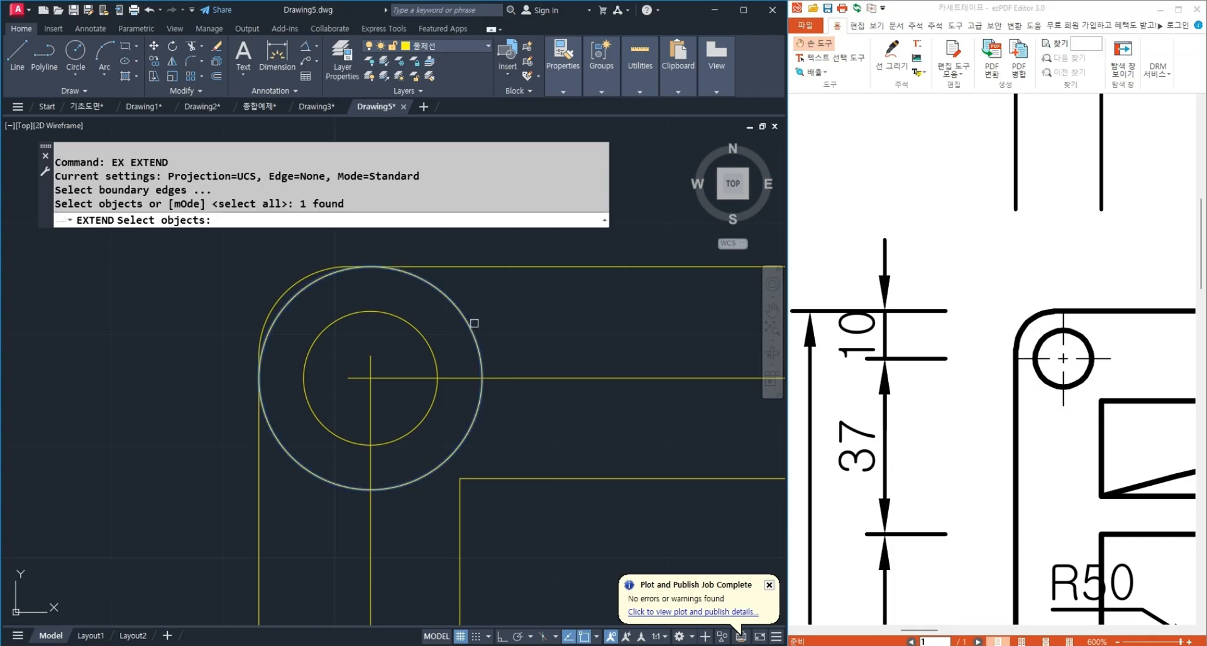
key(Return)
click(379, 361)
click(343, 367)
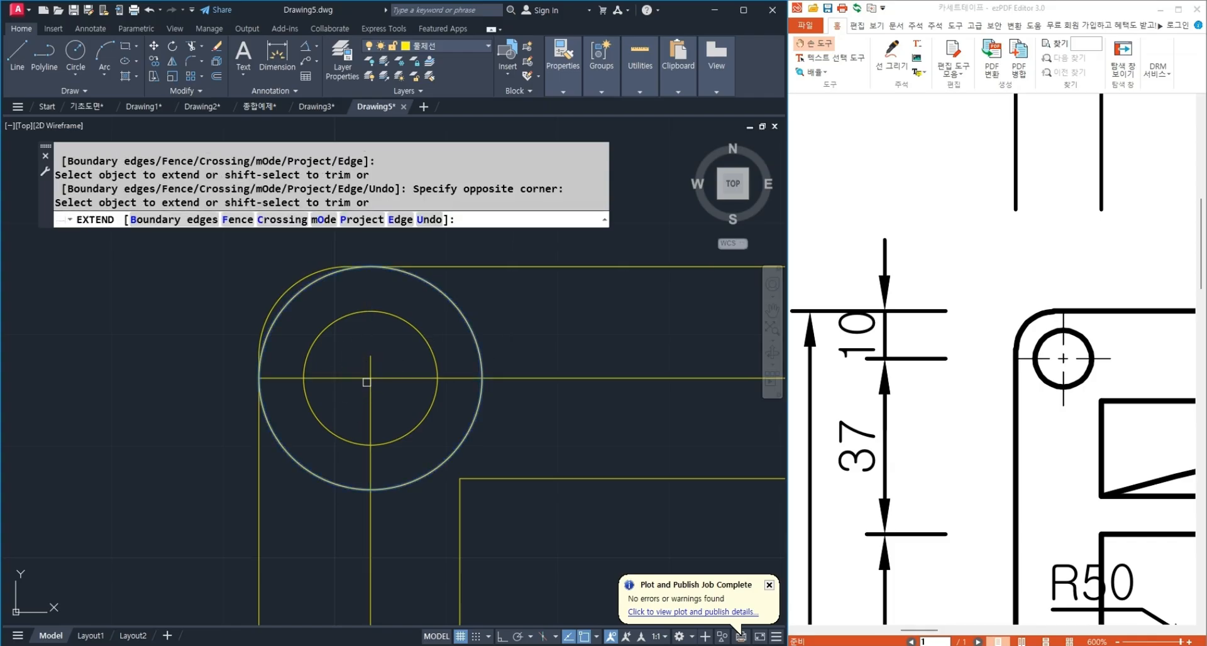
click(372, 364)
click(482, 385)
key(Return)
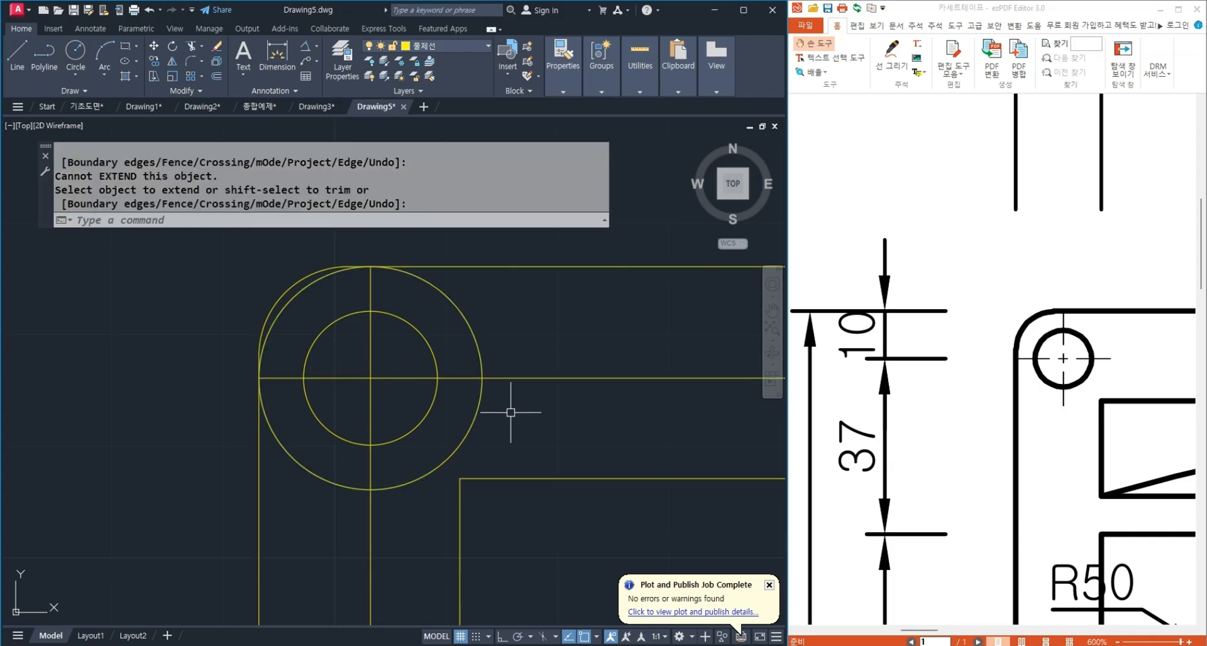
Trim both crossing lines outside the boundary circle and erase that circle.
text(tr)
click(511, 413)
click(473, 408)
key(Return)
click(542, 391)
click(517, 356)
click(398, 541)
click(339, 541)
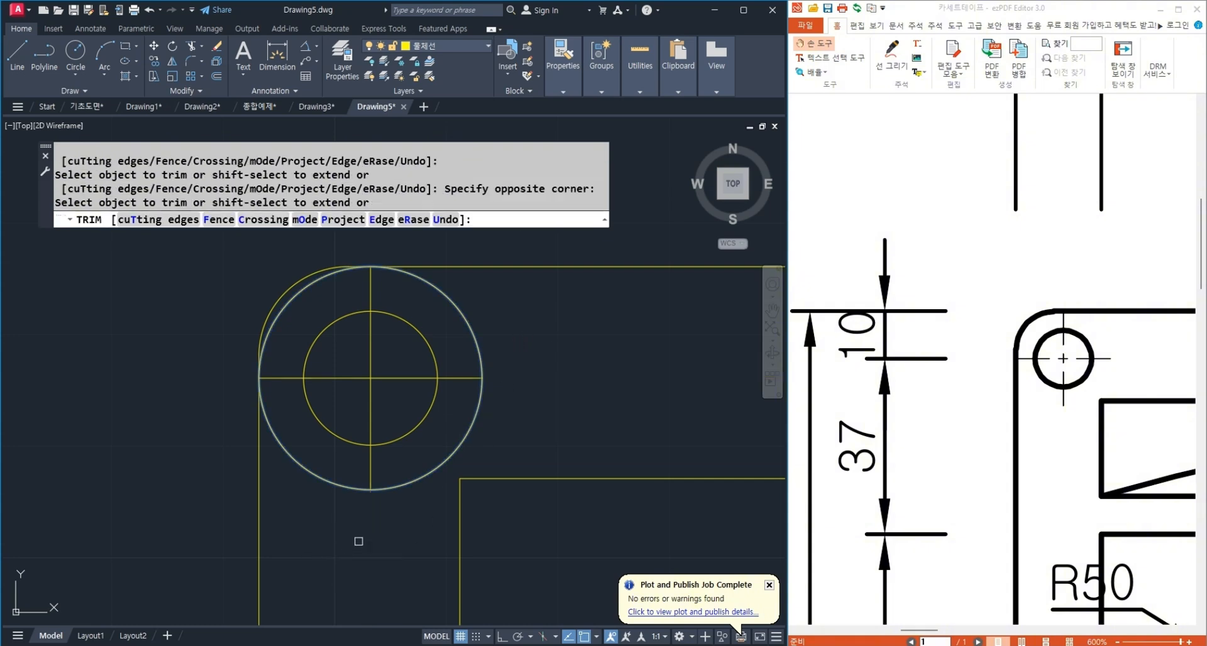
key(Return)
click(420, 478)
key(Delete)
Move the two crossing lines through the corner hole to the 중심선 layer.
scroll(421, 421, down, 2)
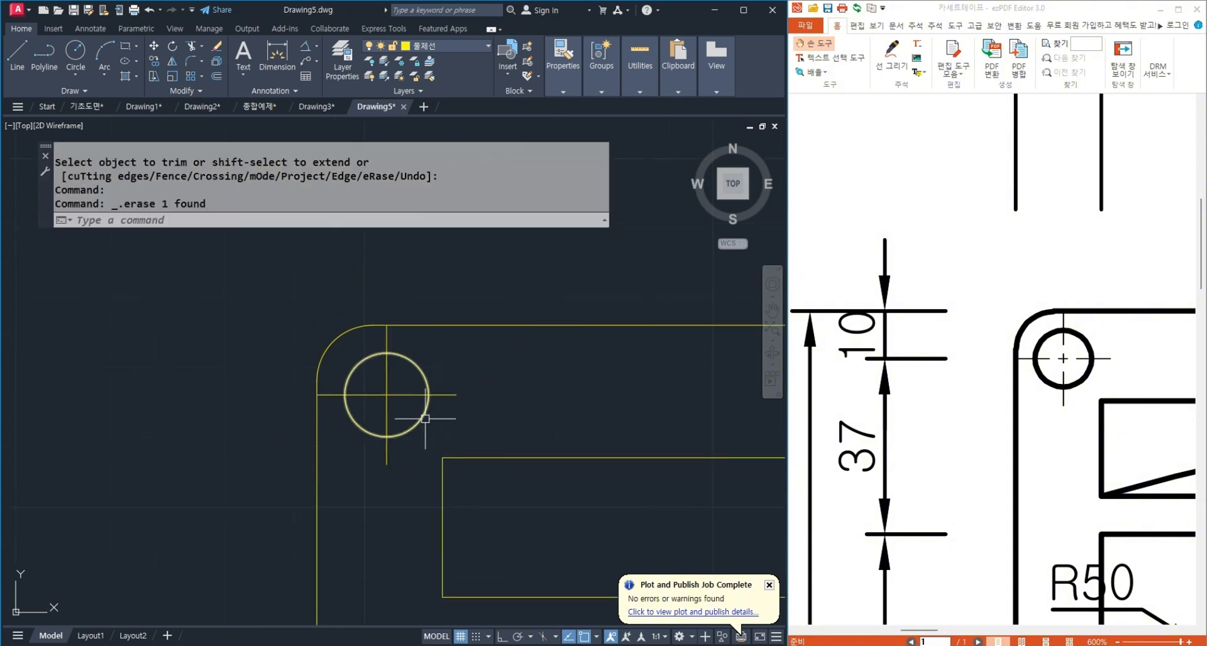
middle_drag(450, 433, 471, 420)
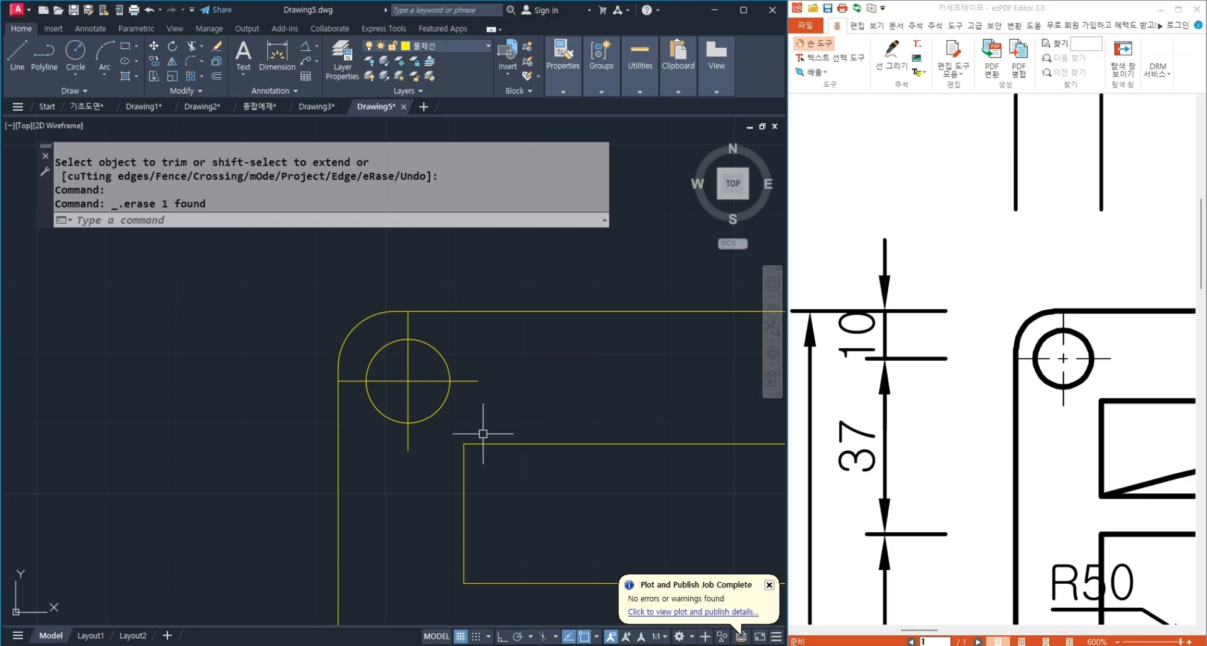
click(483, 433)
click(333, 307)
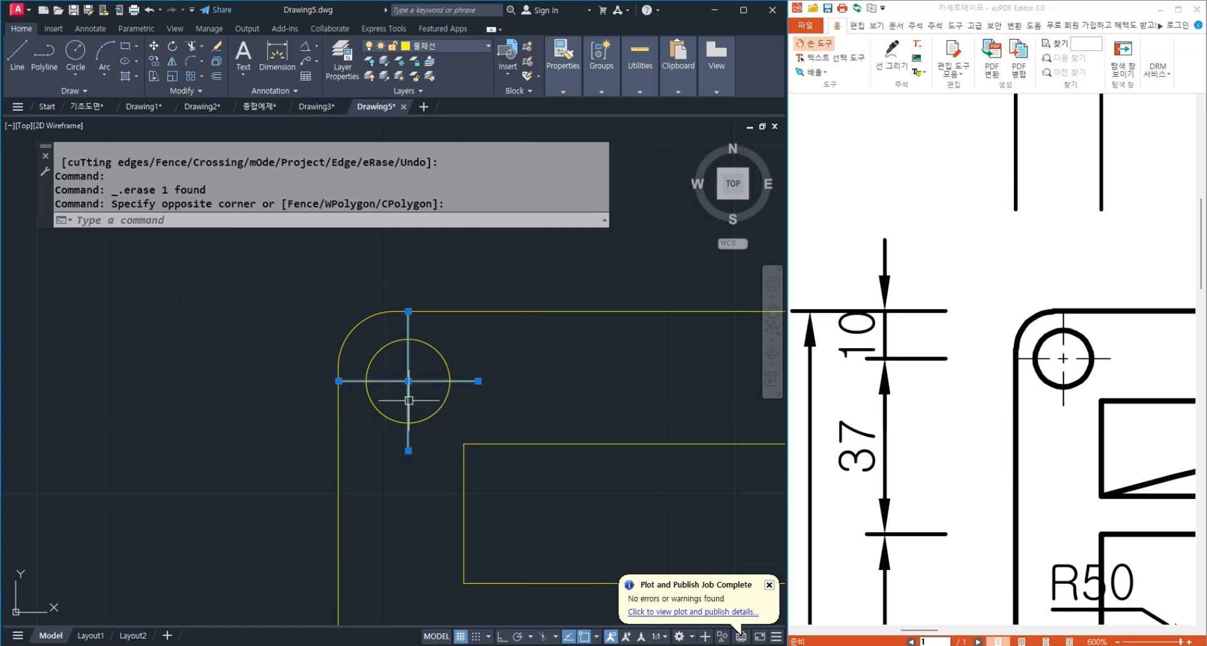
click(456, 44)
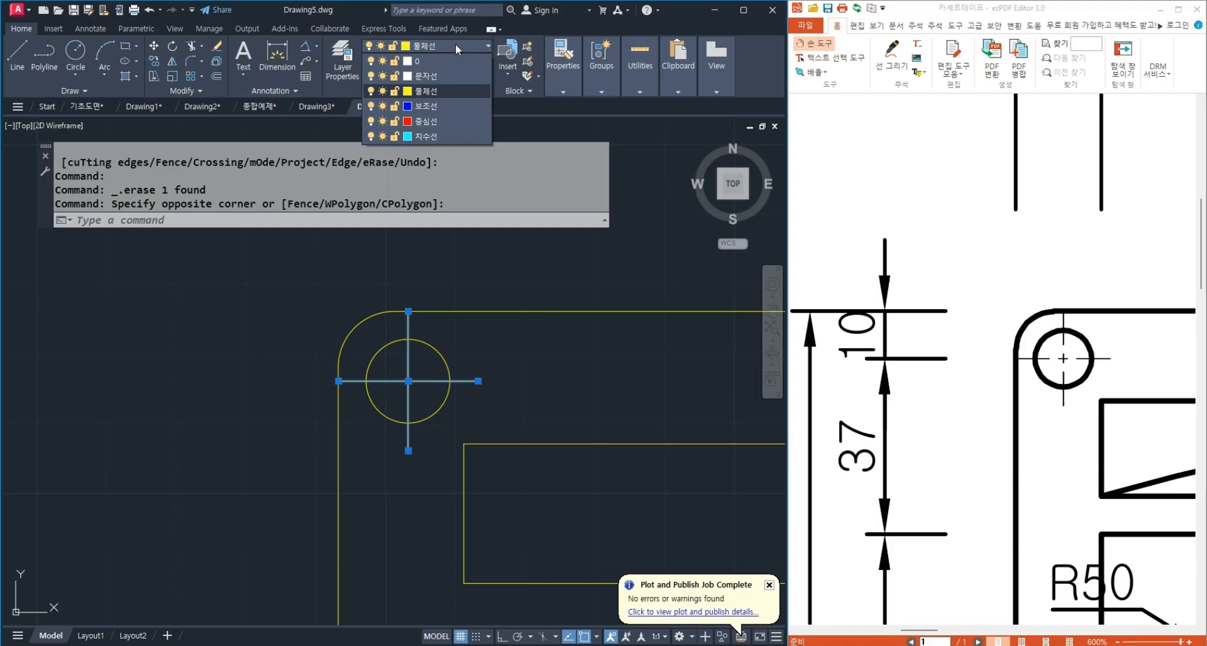
click(442, 120)
key(Escape)
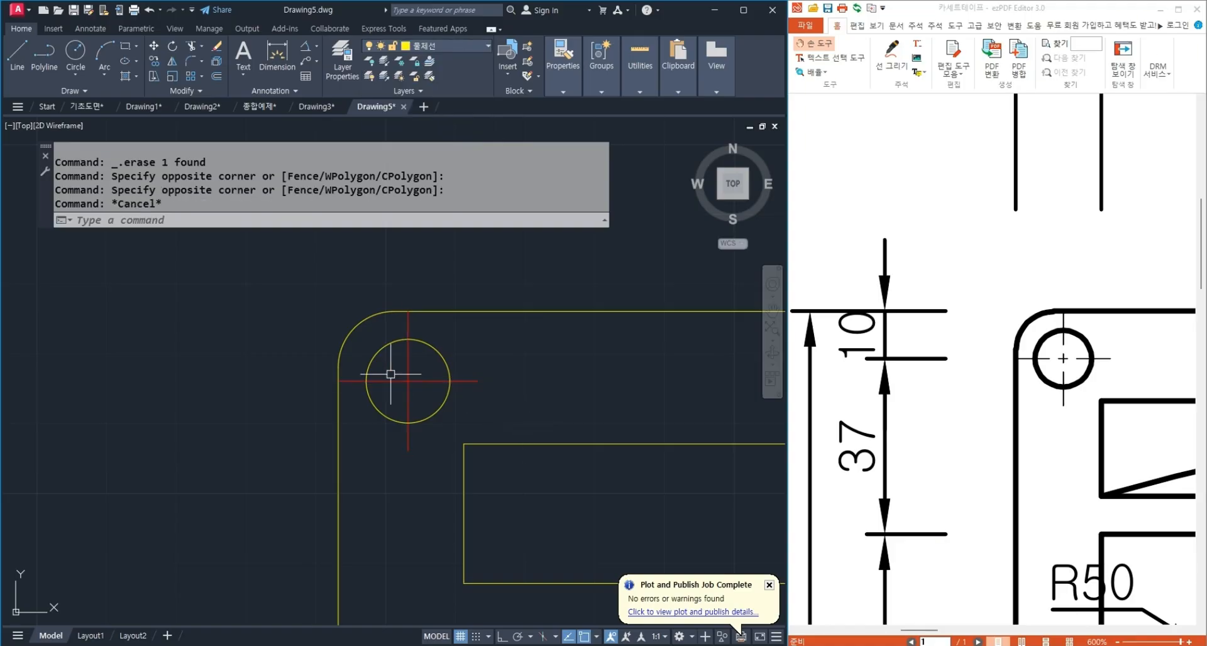
Examine the corner hole's centre marks in the PDF reference at a larger magnification.
drag(197, 412, 431, 255)
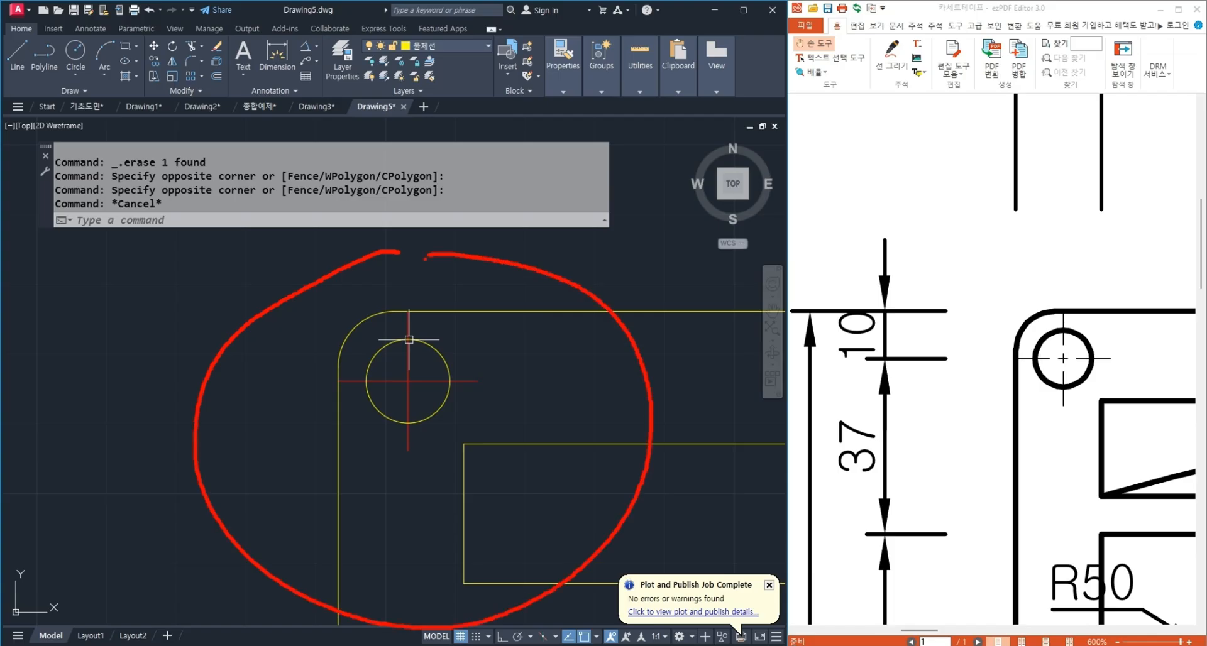
mouse_move(563, 430)
mouse_down()
mouse_move(629, 406)
mouse_move(565, 386)
mouse_up()
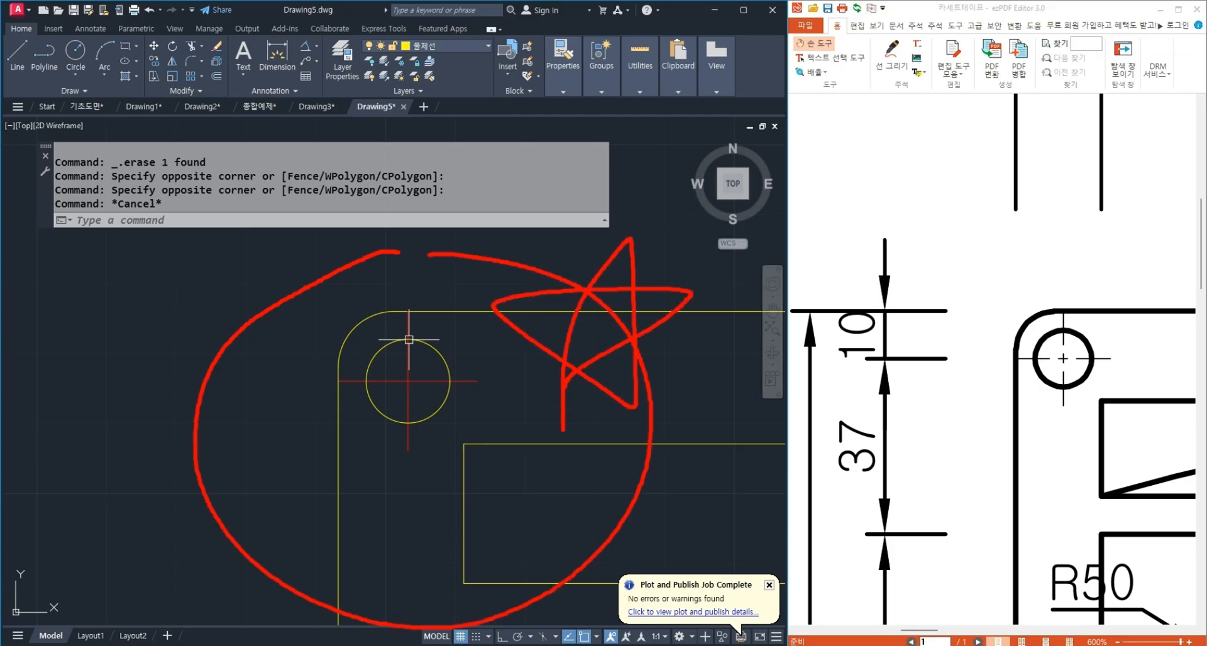
key(Escape)
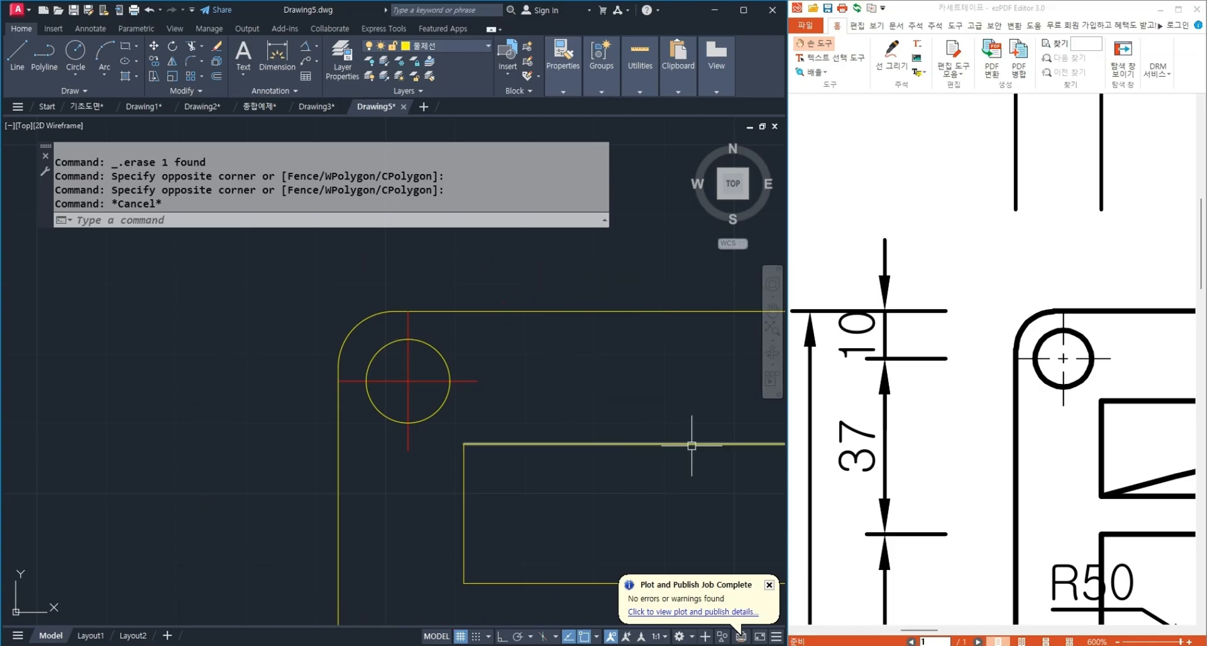
drag(1025, 414, 948, 404)
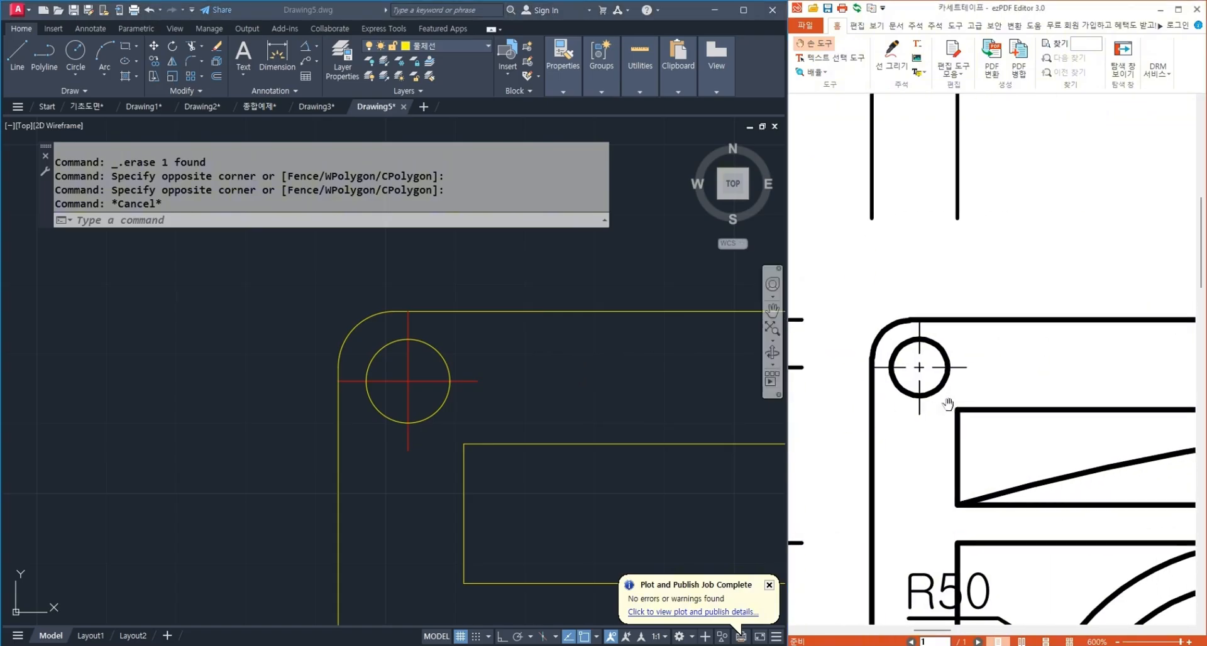
ctrl+scroll(919, 384, up, 1)
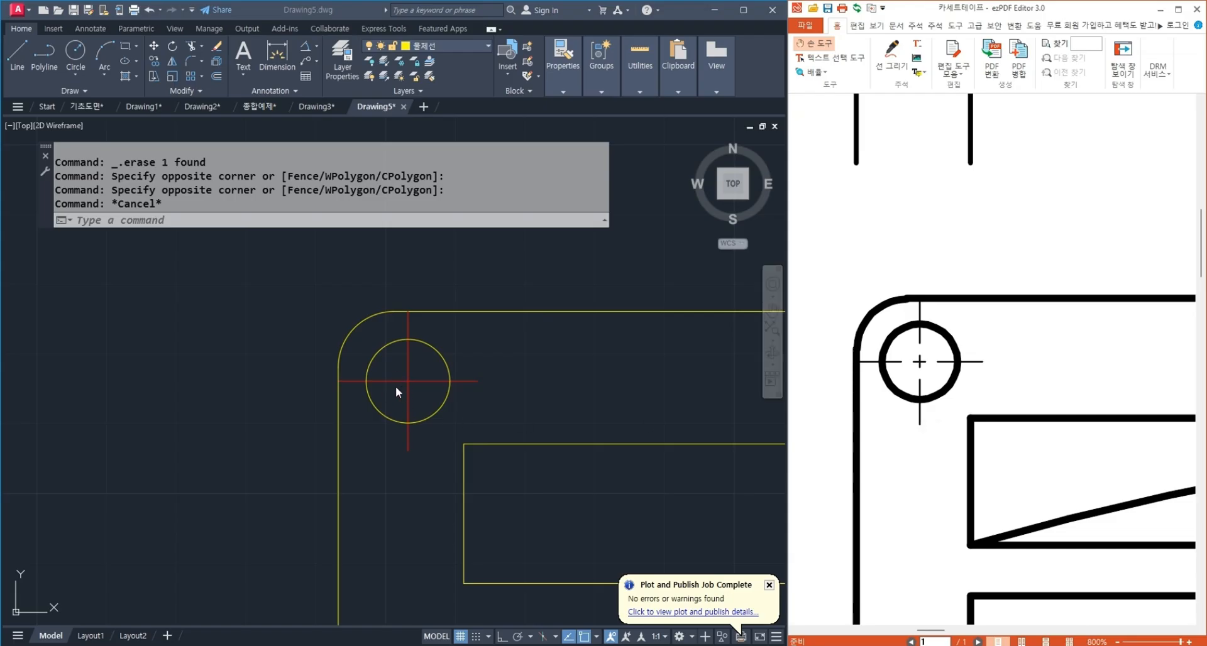
scroll(375, 434, down, 4)
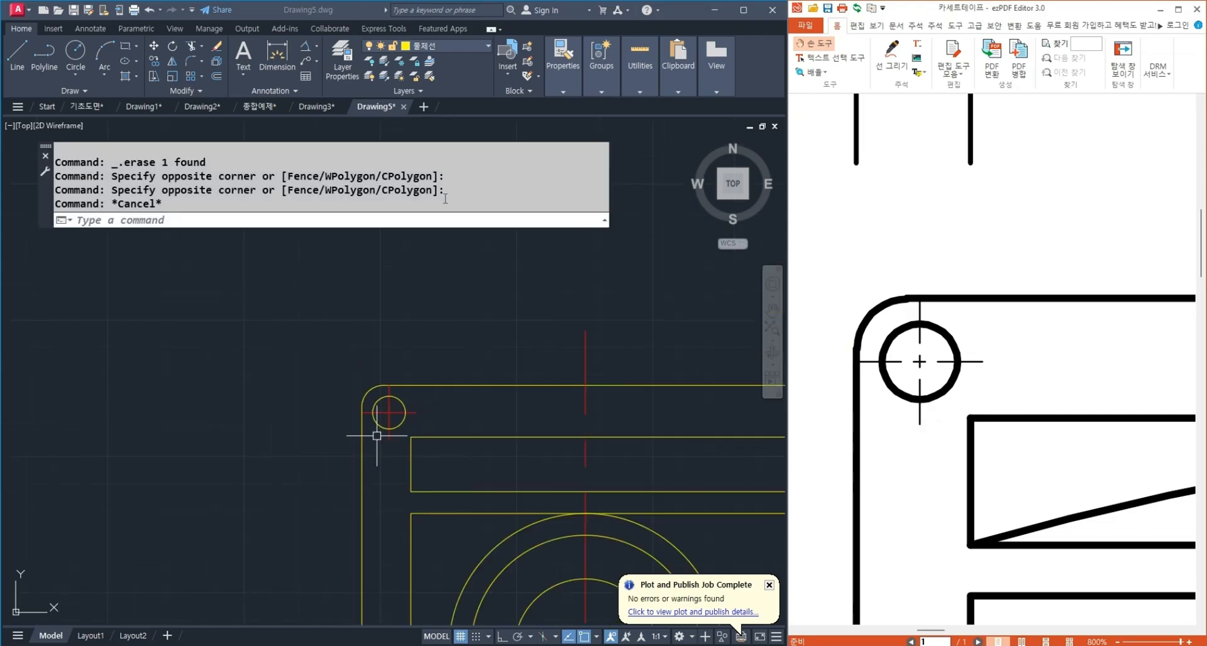
Make 중심선 the current layer.
click(465, 46)
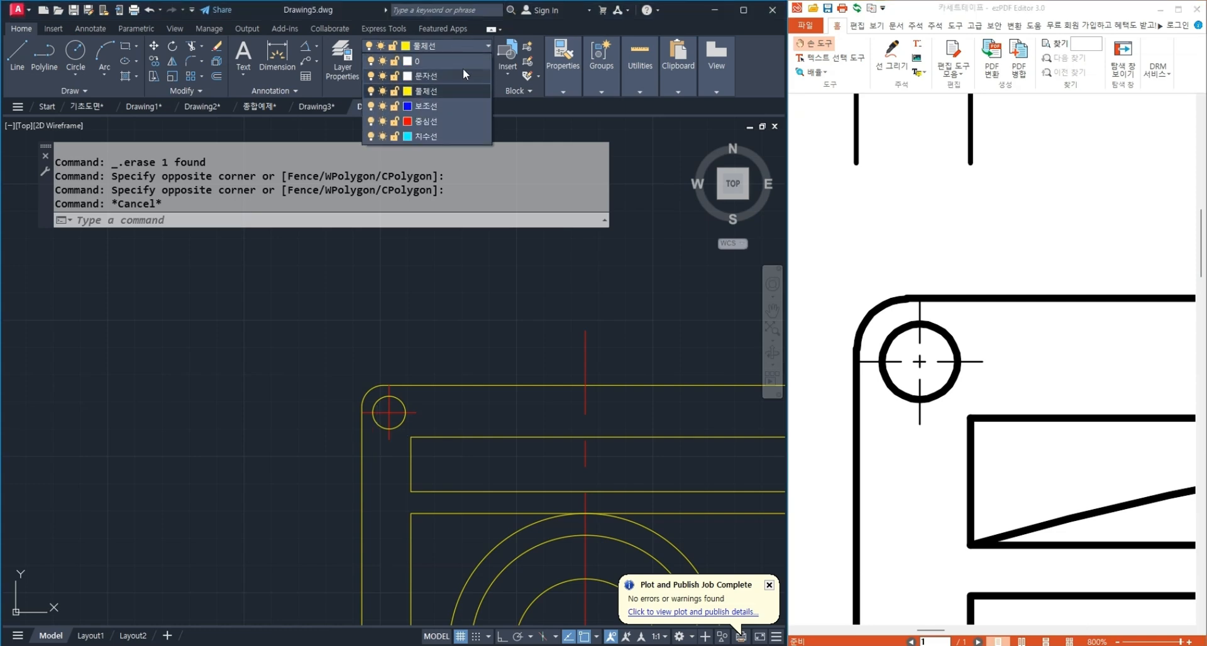
click(451, 120)
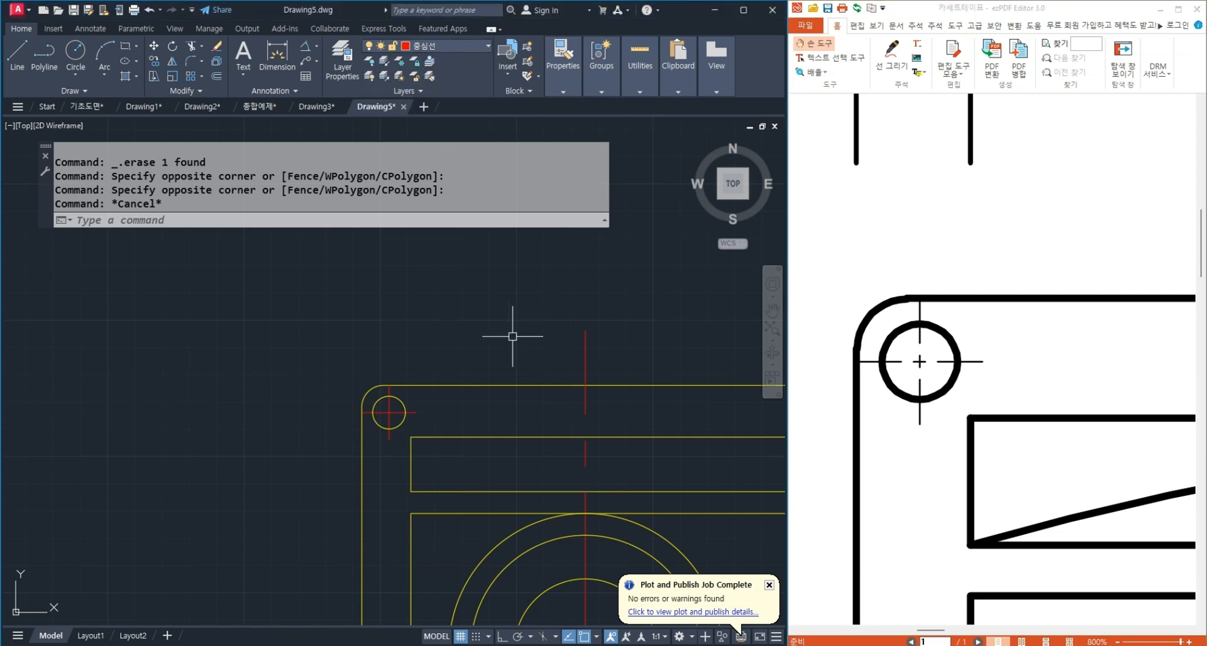
scroll(512, 336, down, 4)
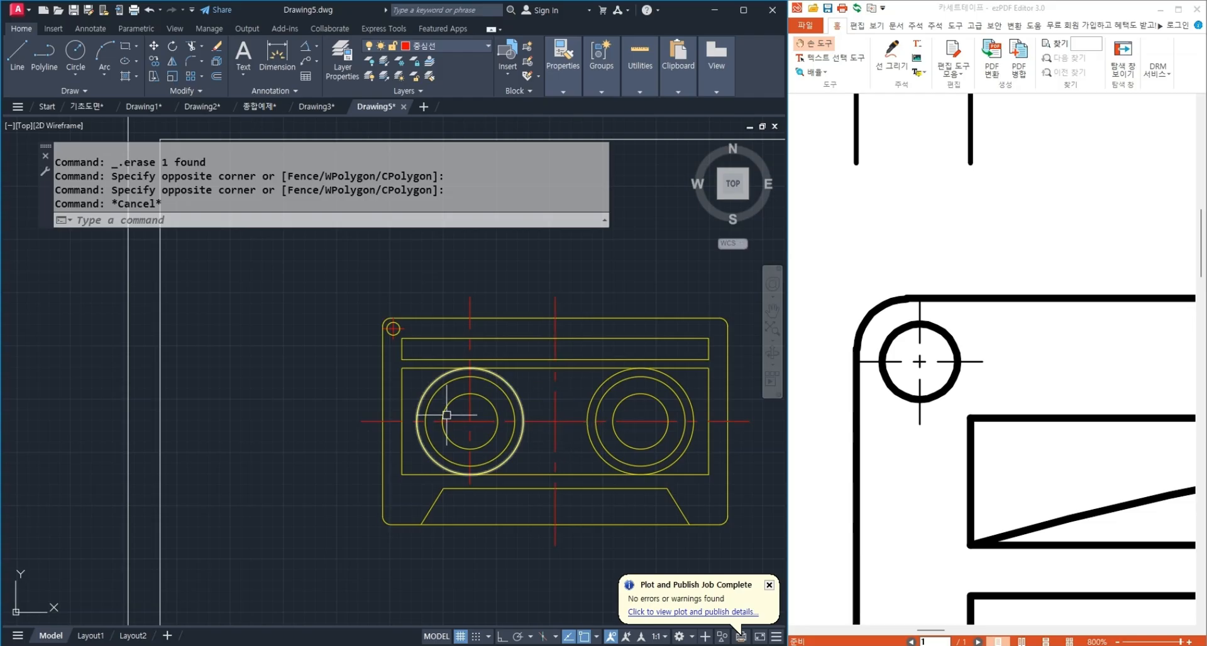
scroll(415, 291, up, 2)
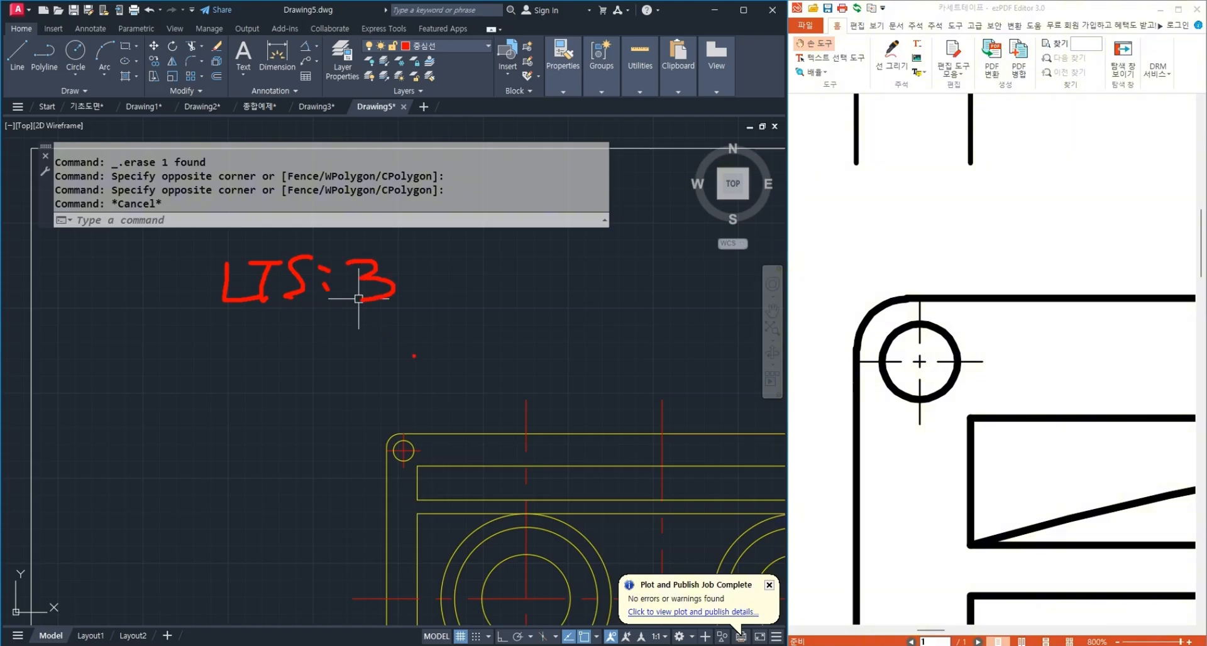
key(Escape)
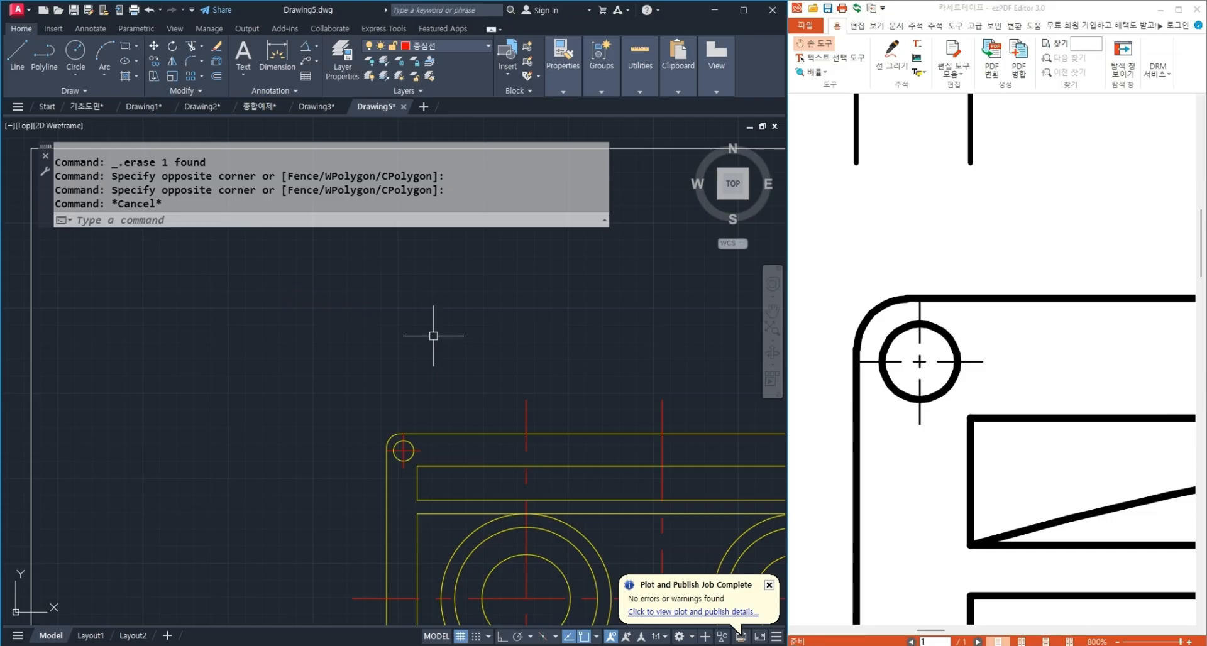
Turn on Ortho and draw a horizontal test line about 25 long in the empty space above the cassette.
text(l)
key(Return)
click(378, 345)
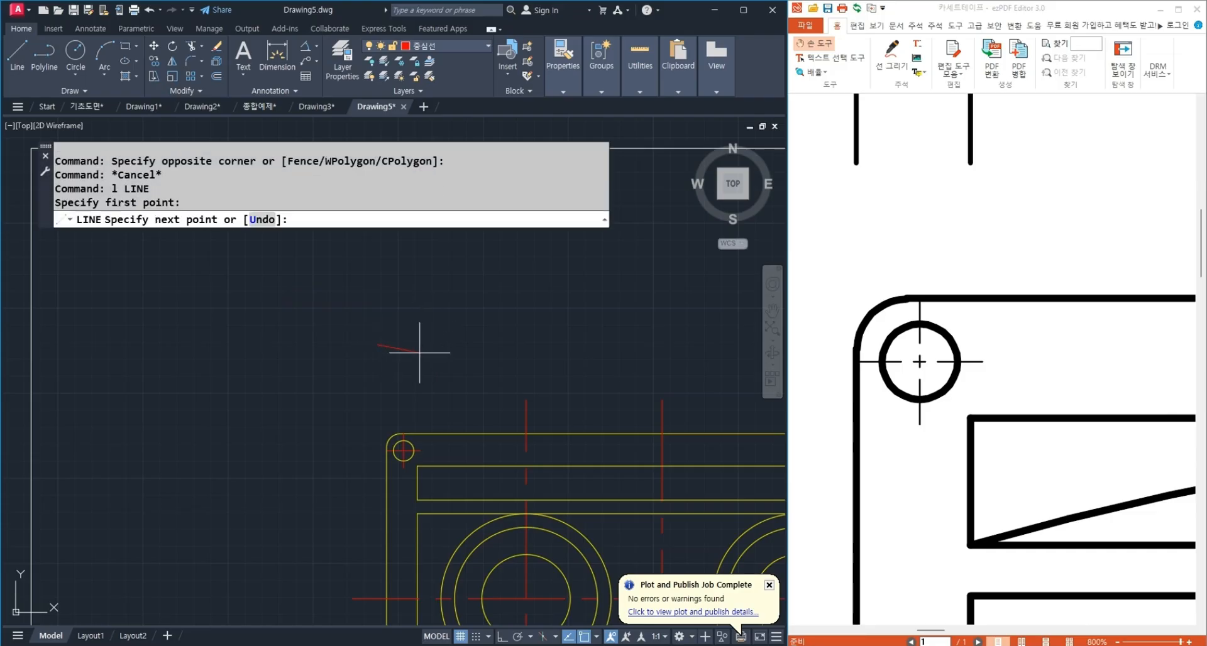
scroll(412, 353, up, 2)
key(F8)
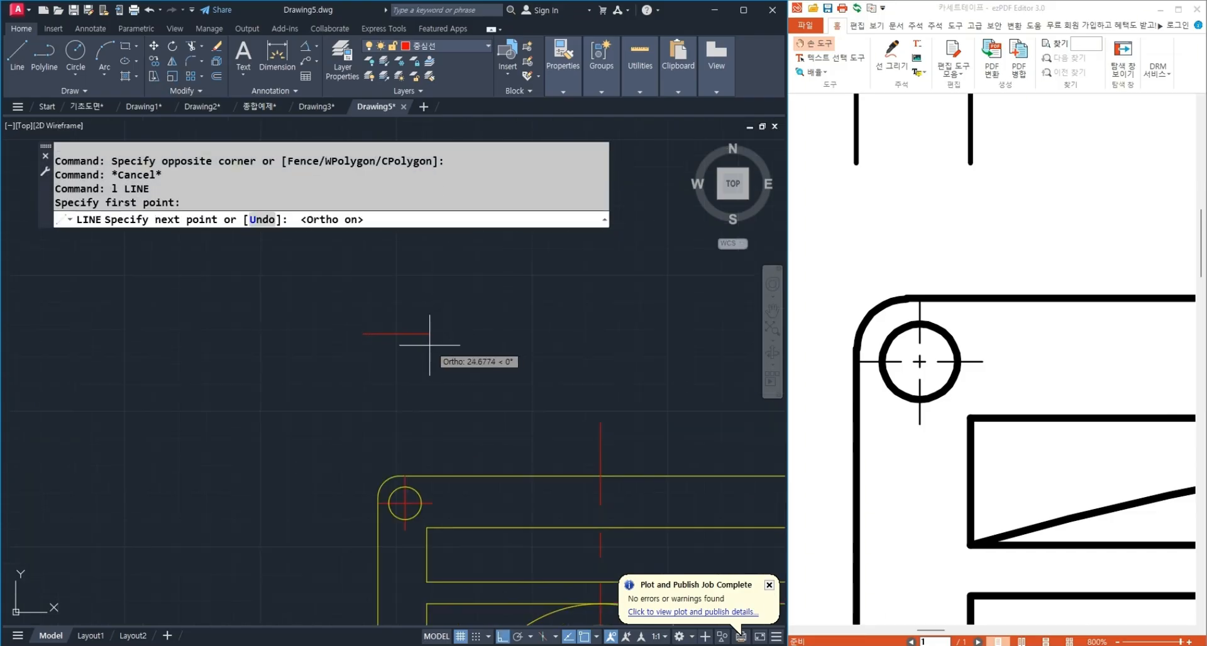
scroll(431, 342, up, 2)
click(430, 339)
key(Return)
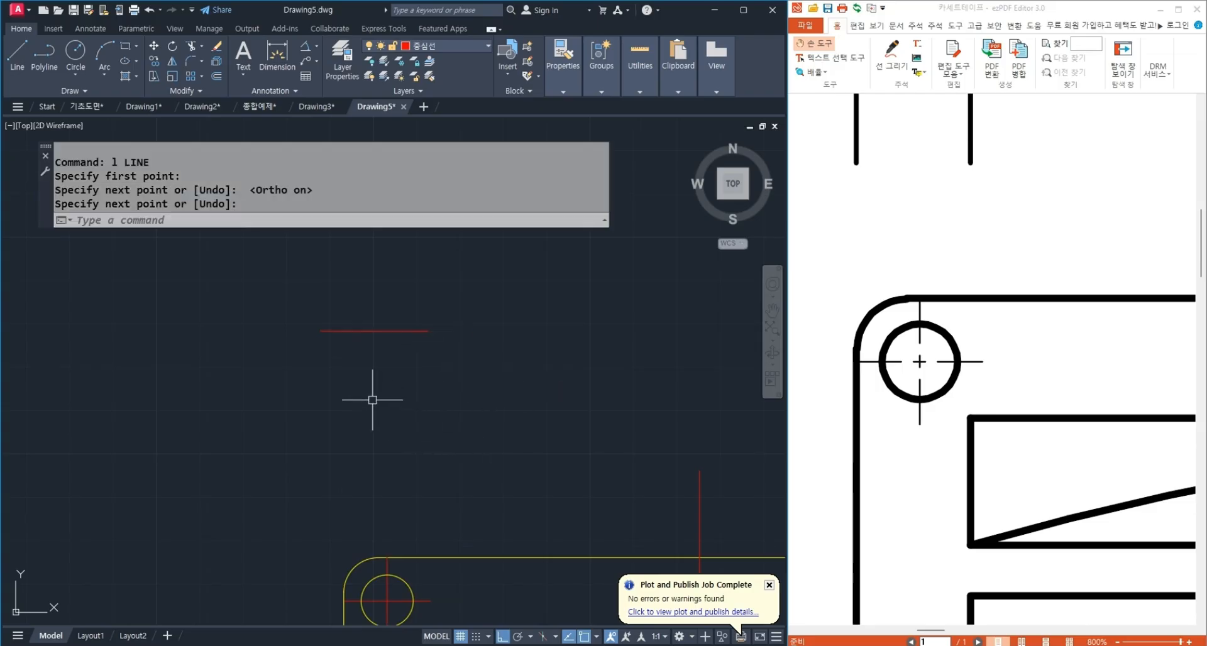
Draw two more horizontal test lines below the first one, each longer than the one above it.
key(Return)
click(329, 373)
click(509, 374)
key(Return)
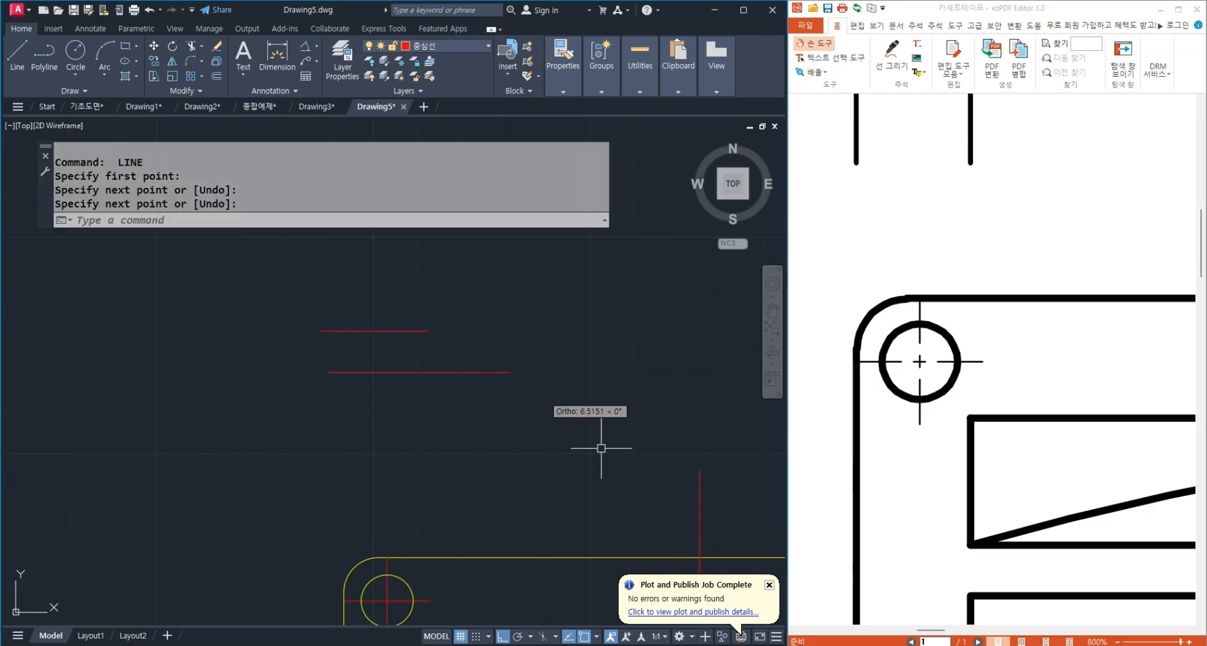
key(Return)
click(337, 416)
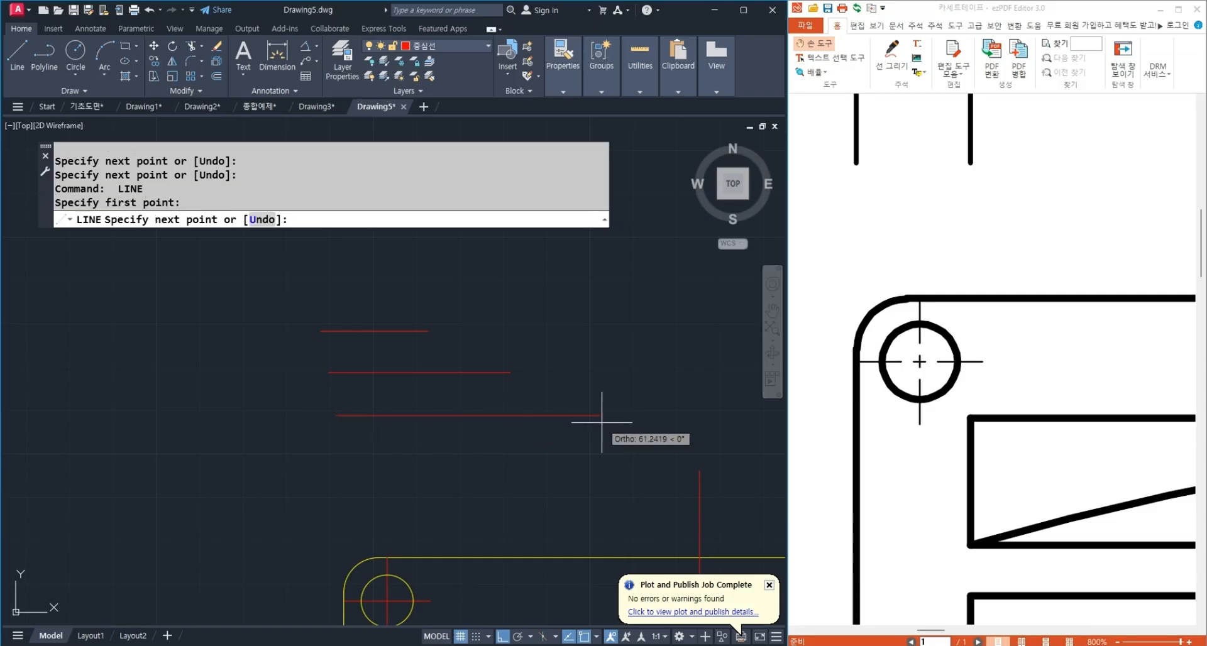
click(613, 417)
key(Return)
Draw a fourth and longest horizontal test line just above the cassette outline.
scroll(402, 366, down, 2)
key(Return)
click(373, 426)
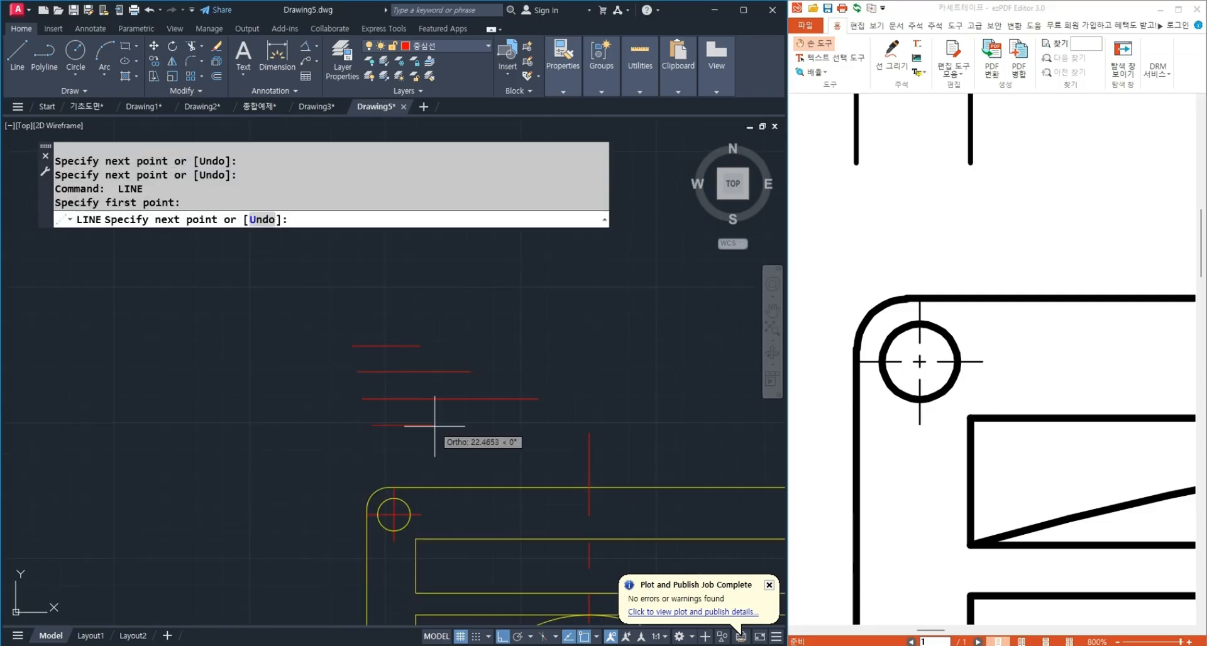
click(610, 426)
key(Return)
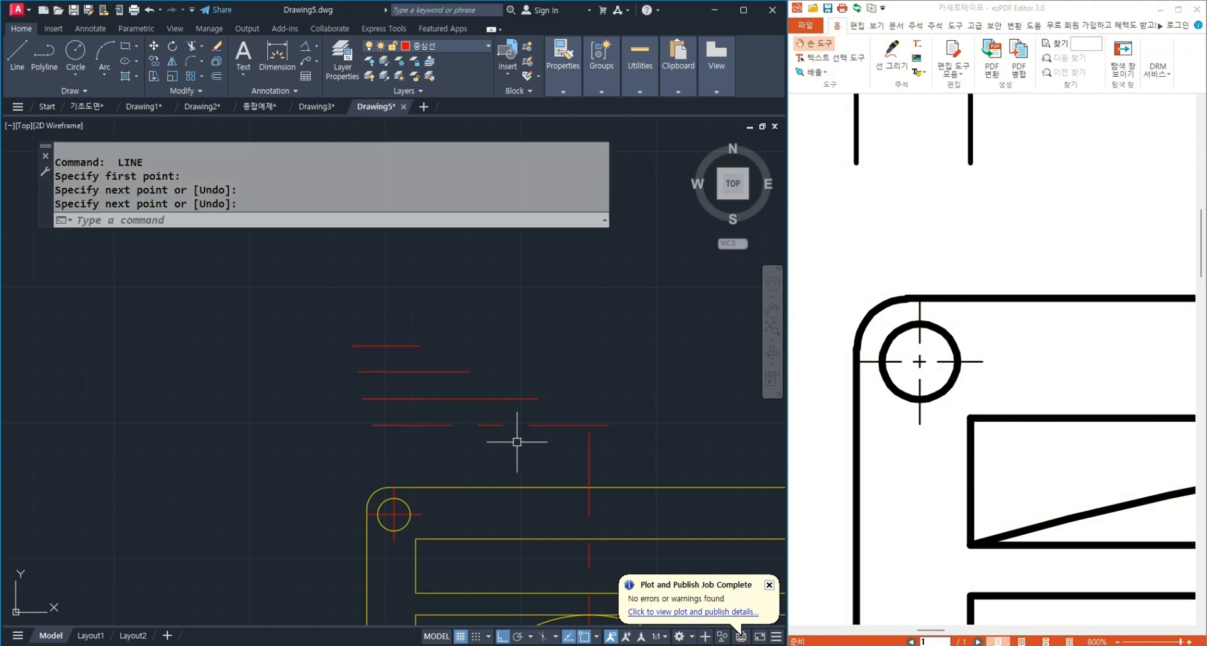
Erase the four horizontal test lines above the cassette.
middle_drag(511, 430, 550, 391)
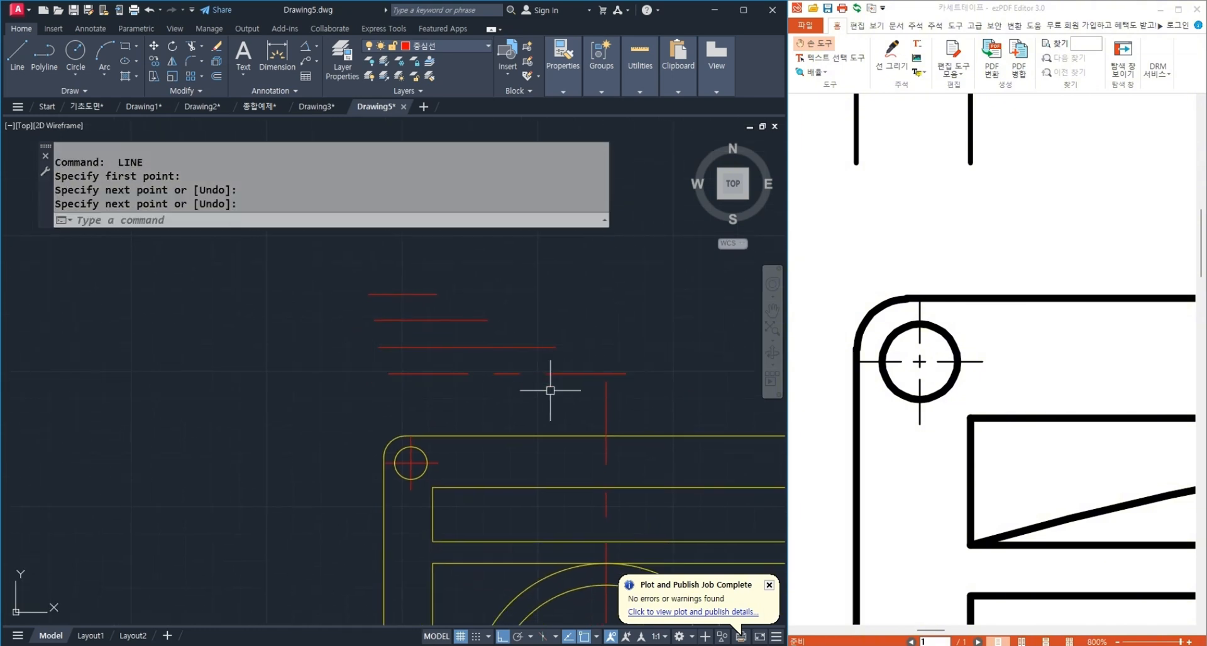
scroll(402, 473, up, 2)
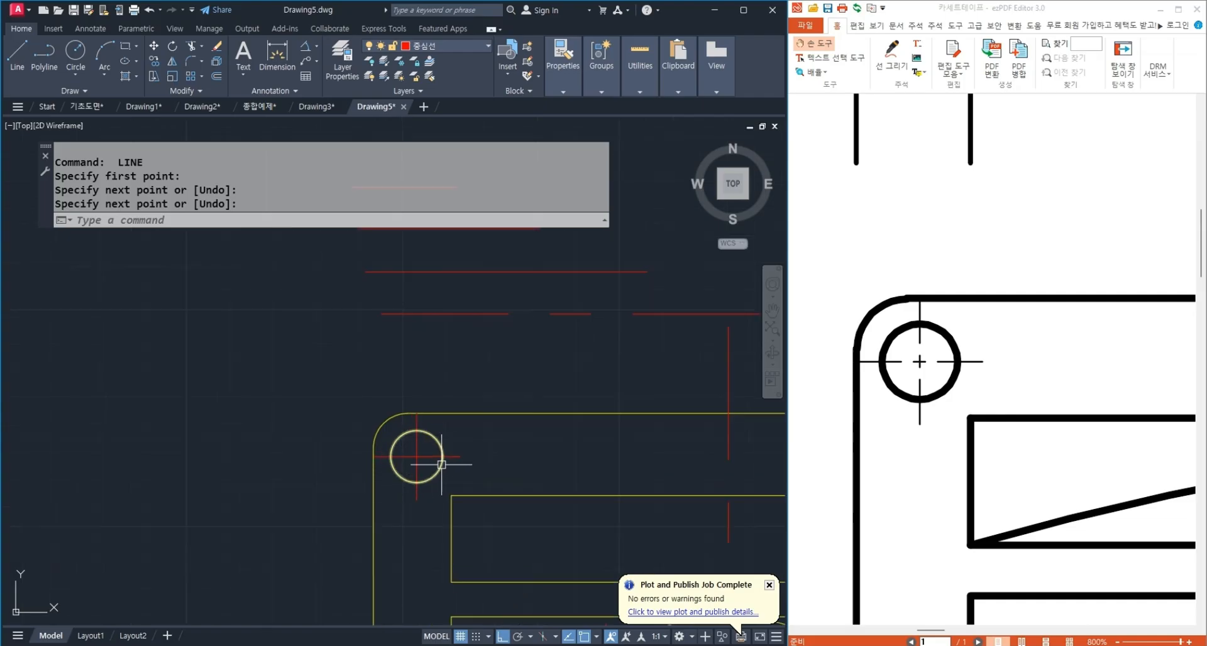
scroll(443, 463, down, 2)
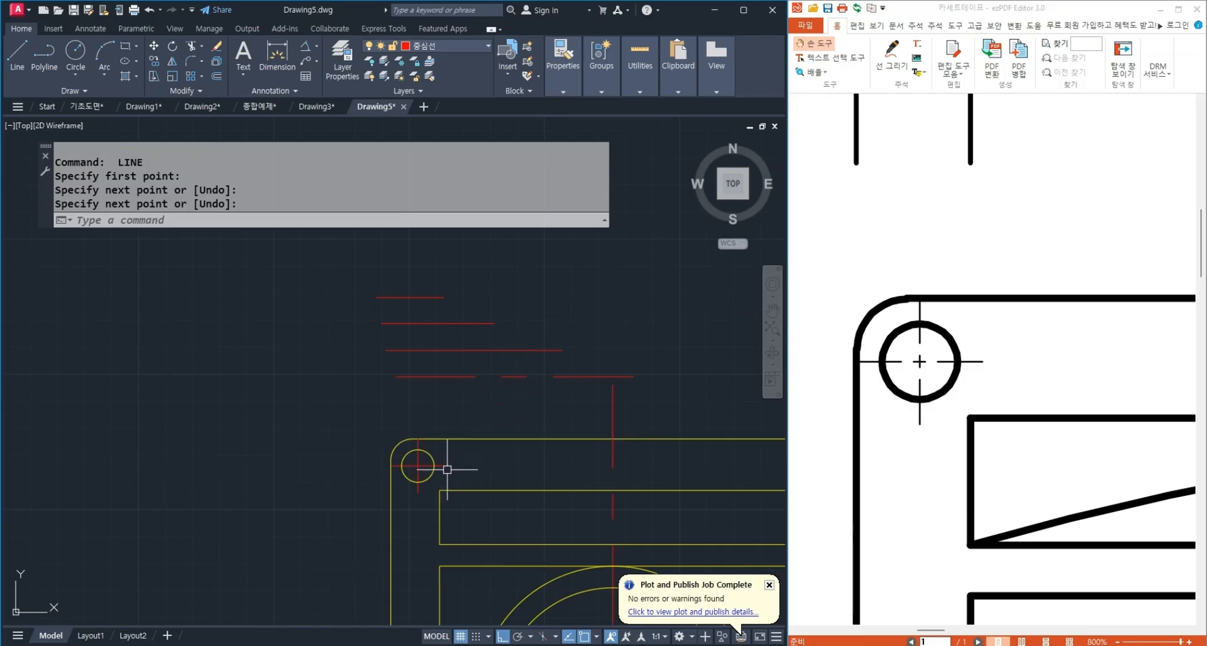
click(452, 402)
key(Delete)
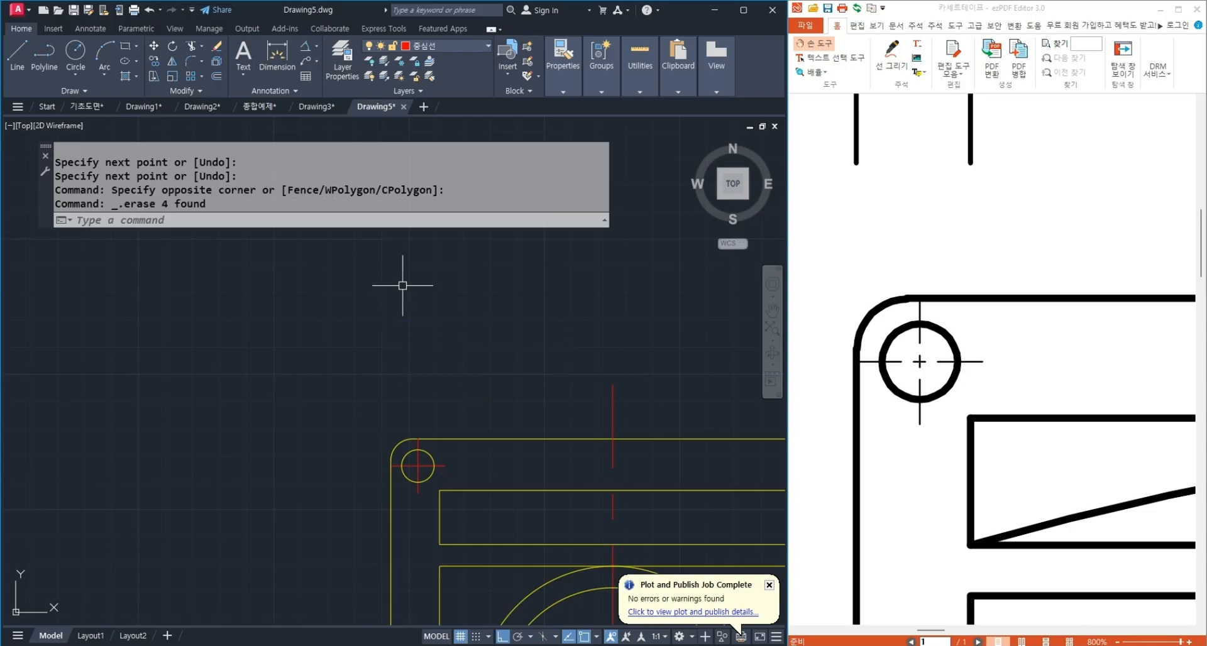
Set the global linetype scale factor to 1.
text(lts)
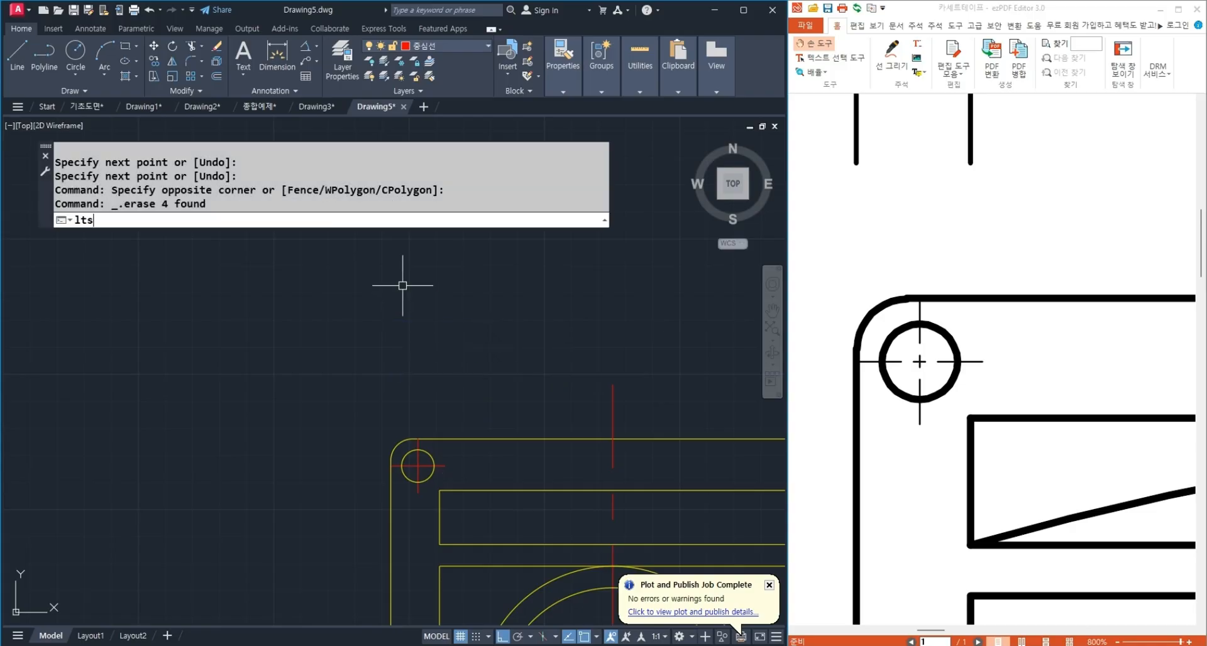
key(Return)
text(1)
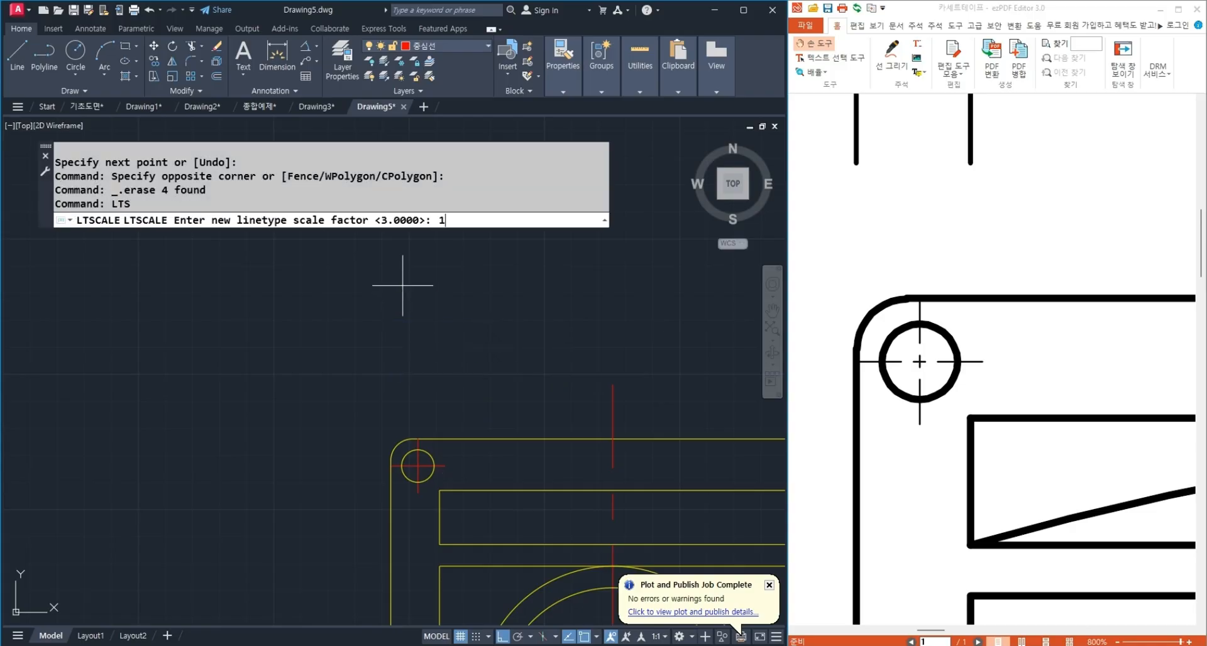
key(Return)
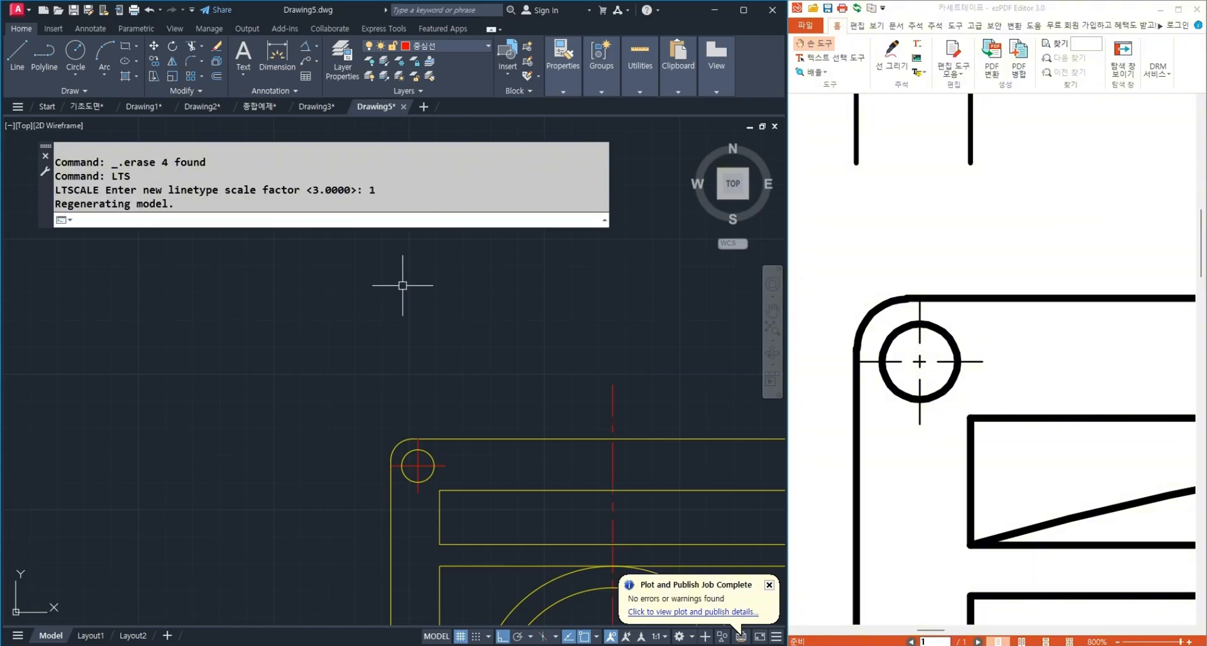
Set the global linetype scale factor to 0.5 so the corner hole's short centre lines can show dashes.
scroll(432, 487, up, 4)
key(Return)
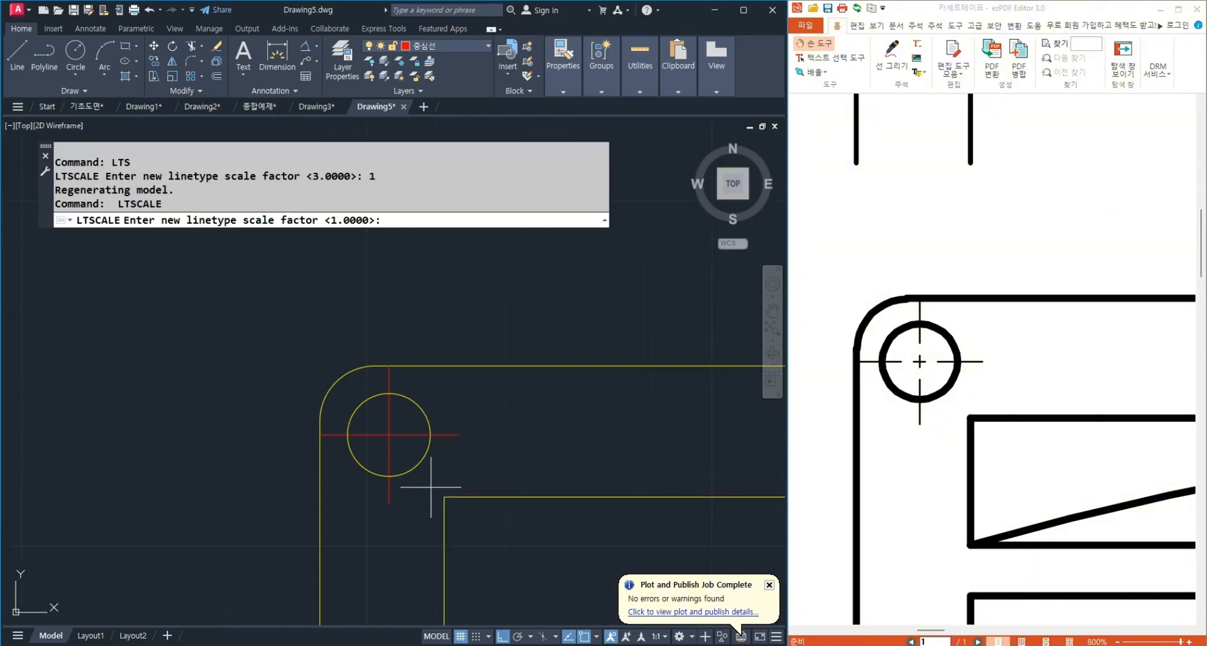
text(0.5)
key(Return)
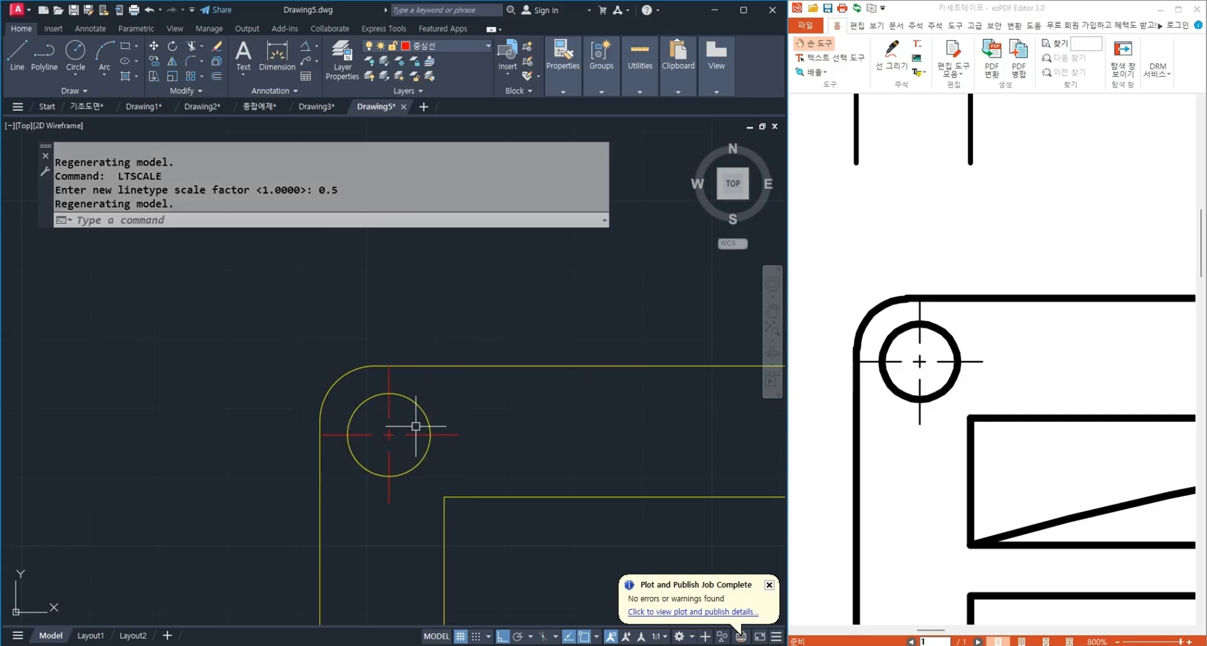
scroll(318, 423, down, 5)
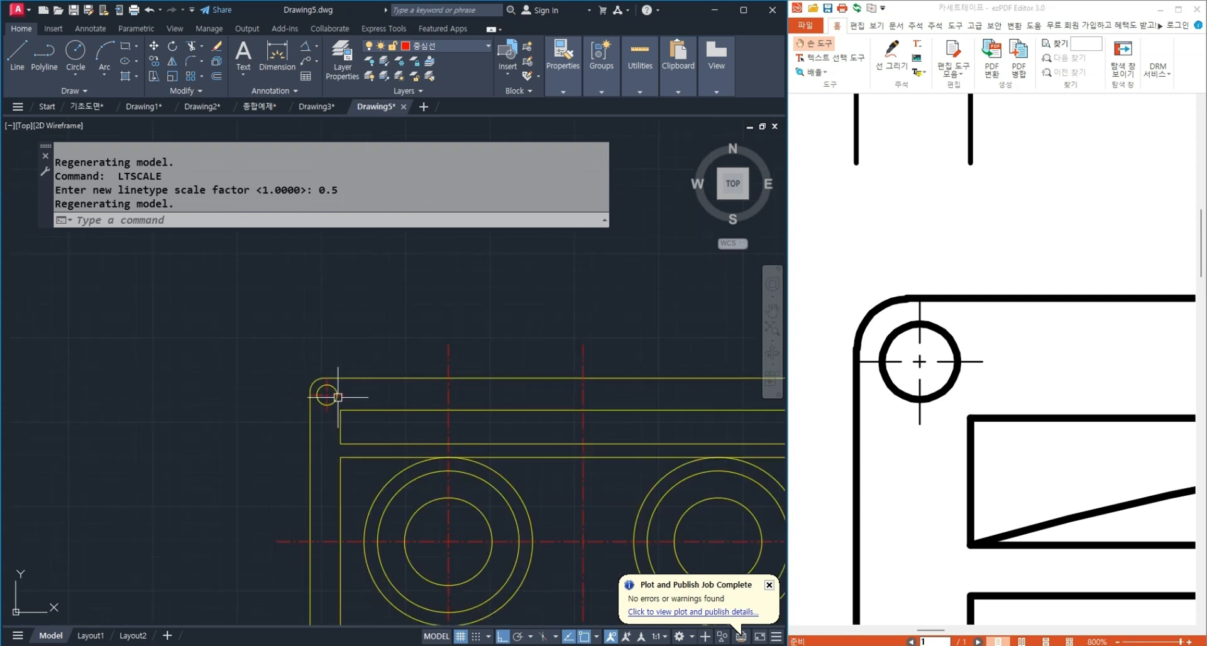
scroll(324, 405, down, 3)
scroll(334, 430, down, 4)
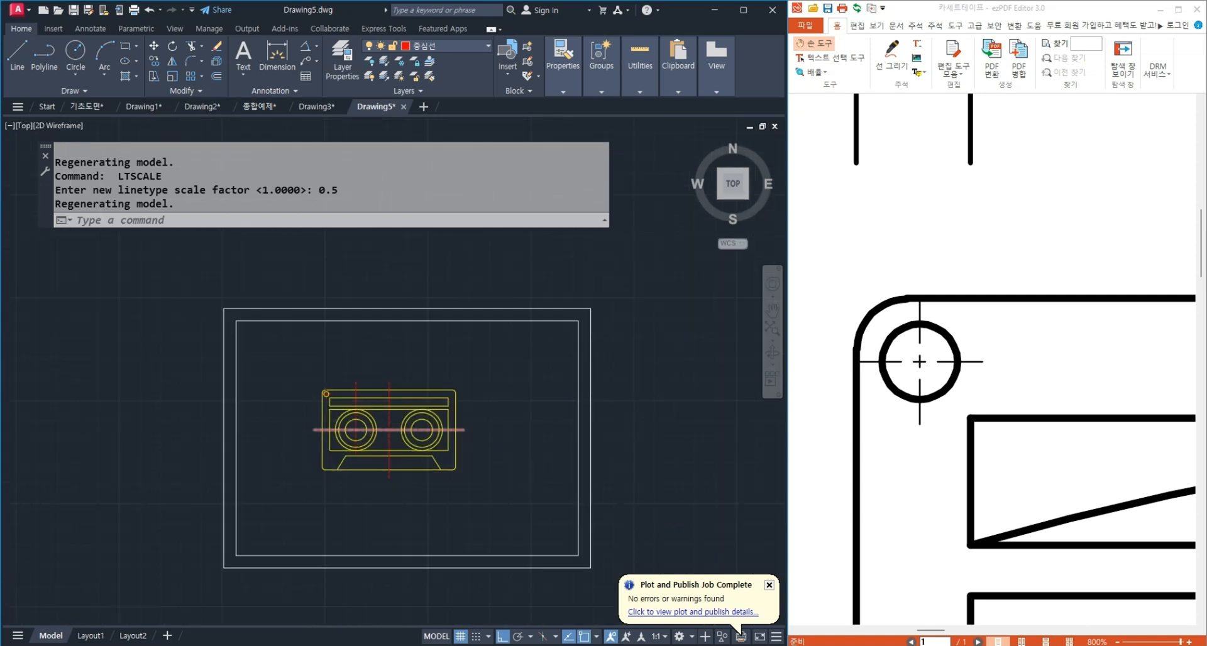
scroll(354, 425, up, 3)
scroll(354, 426, up, 4)
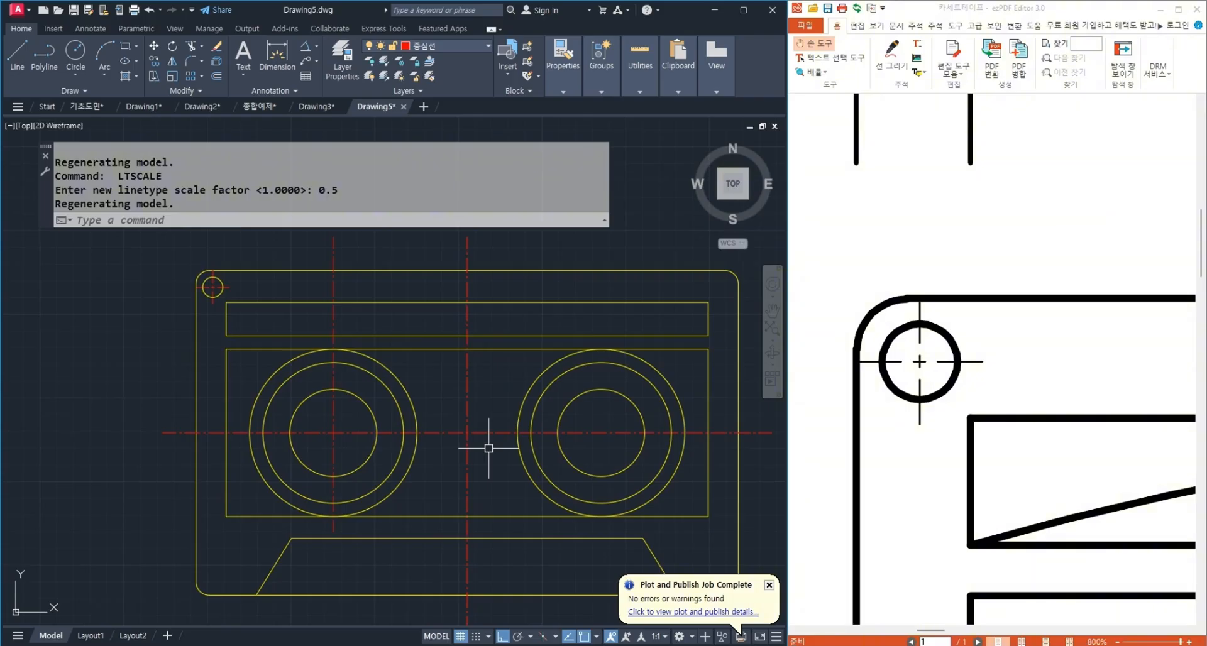
Set the global linetype scale factor to 3.
key(Return)
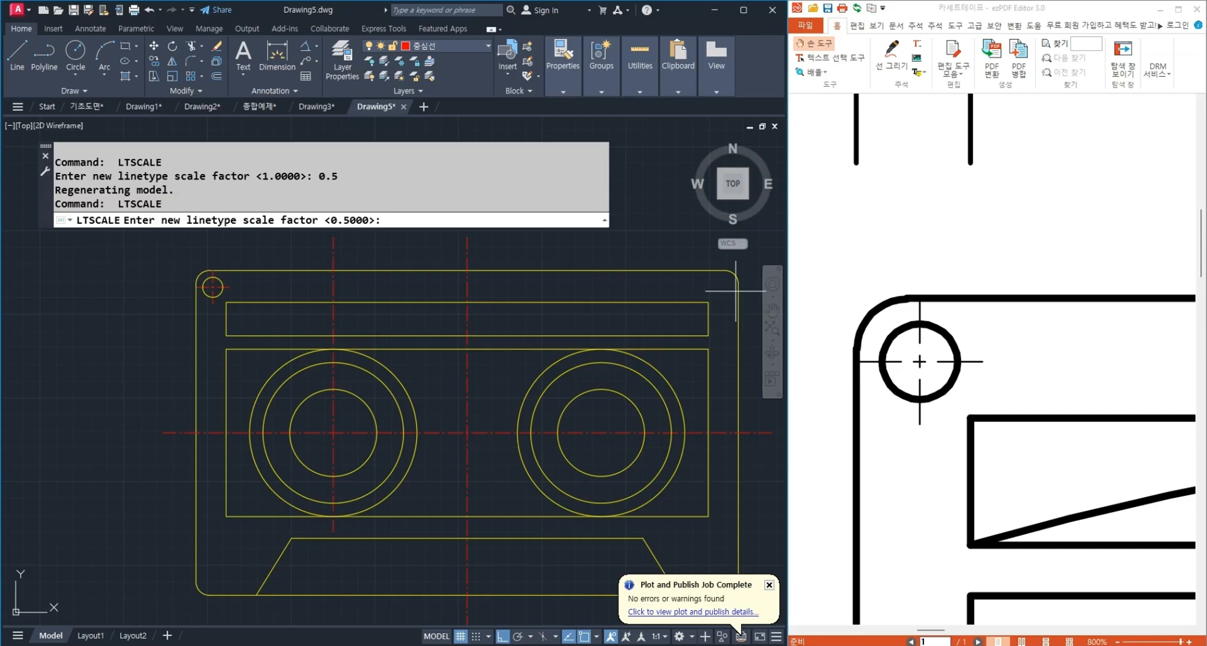
ctrl+scroll(946, 427, down, 4)
ctrl+scroll(907, 441, down, 2)
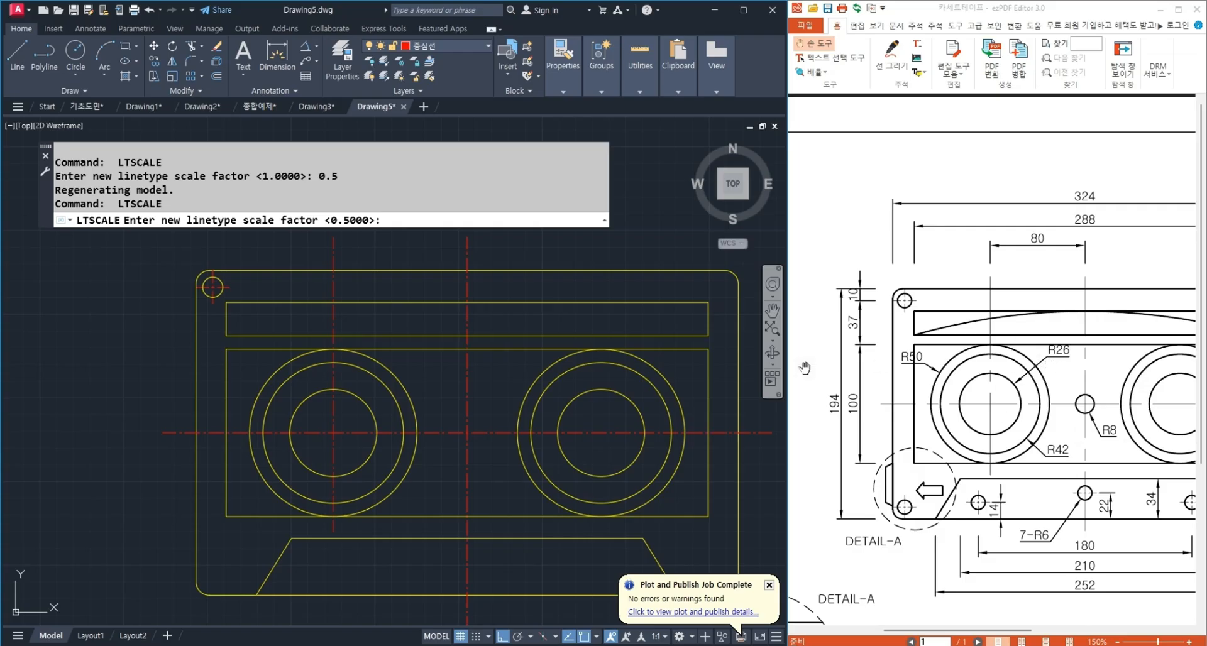
scroll(402, 439, down, 2)
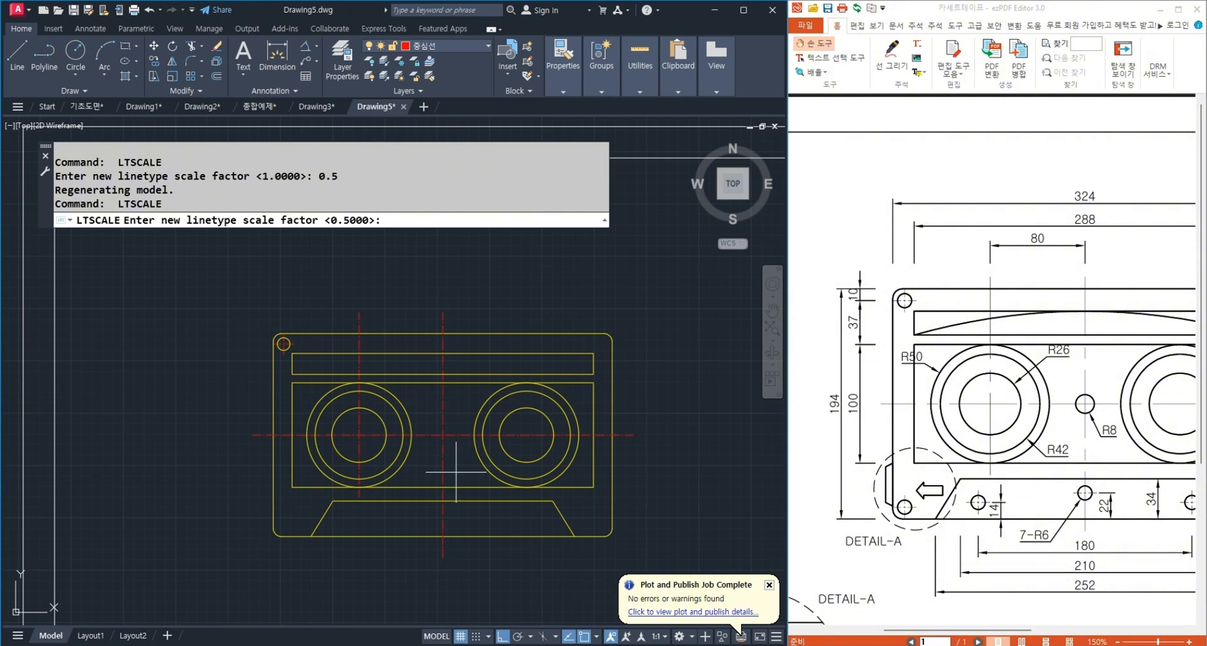
text(3)
key(Return)
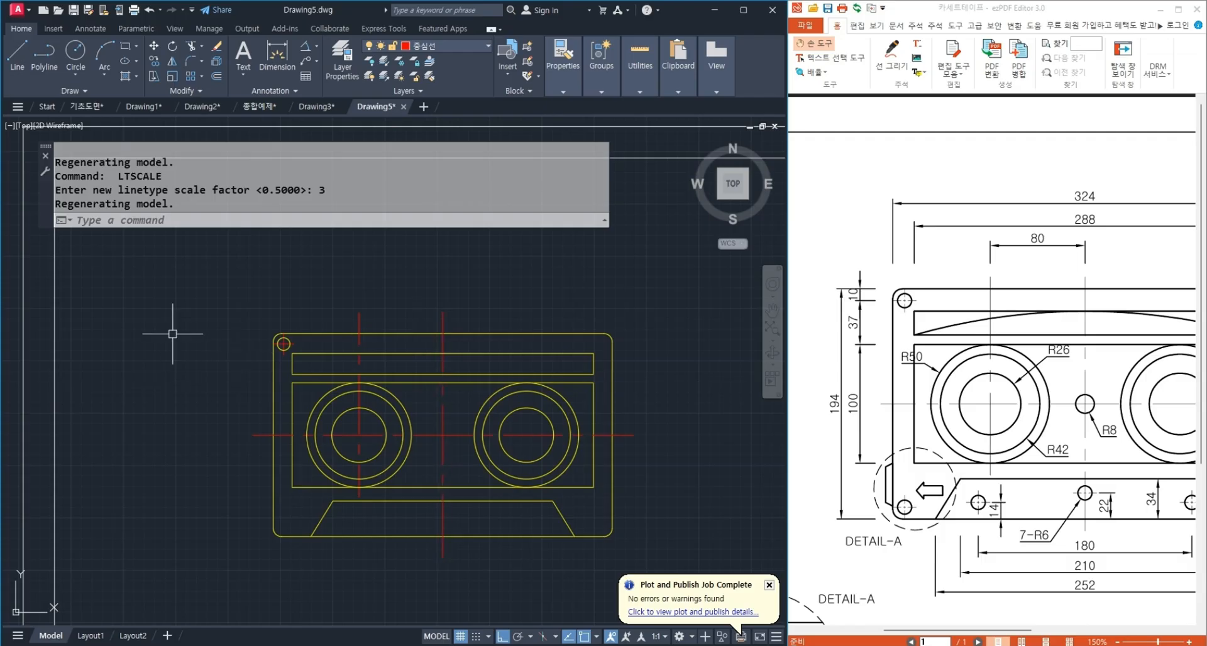
Check the corner hole's centre lines up close and highlight the "MO - Propertice" line in the setup notes.
scroll(291, 344, up, 5)
scroll(258, 356, up, 2)
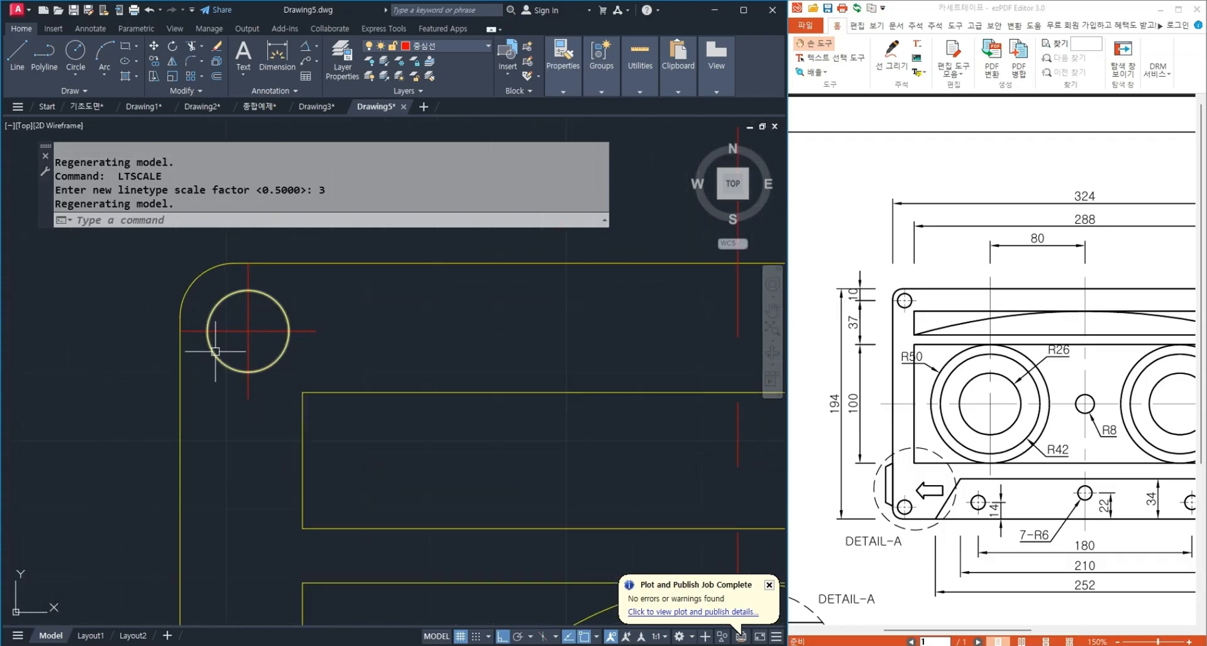
click(430, 645)
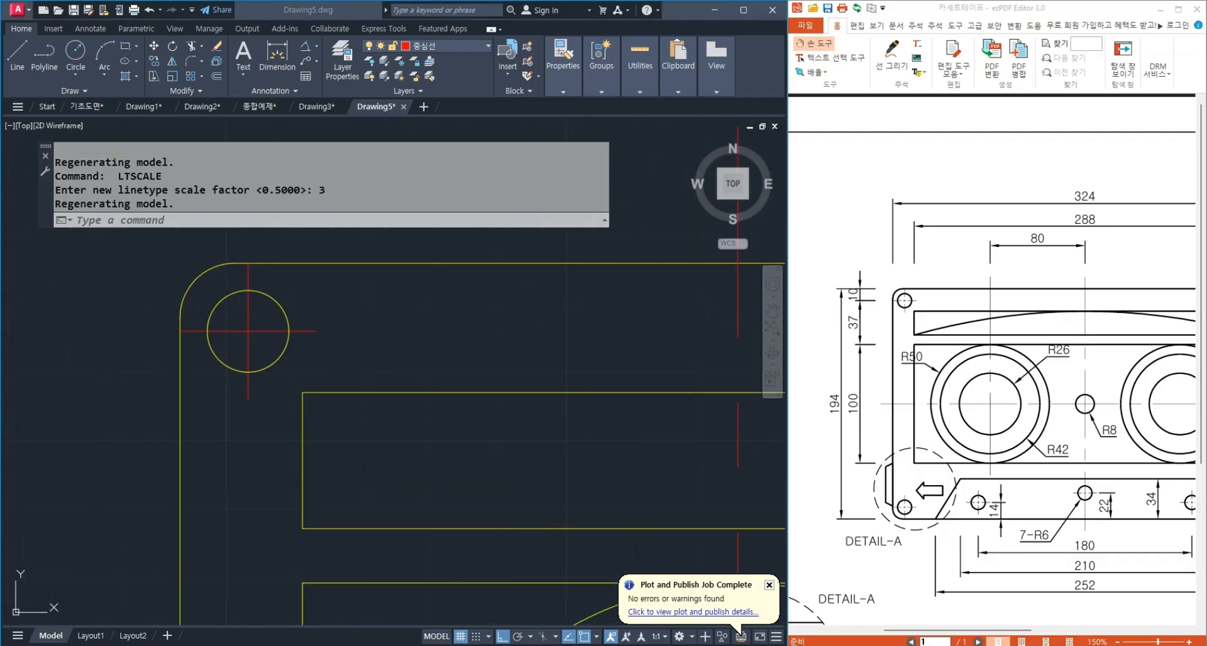
drag(805, 458, 1003, 458)
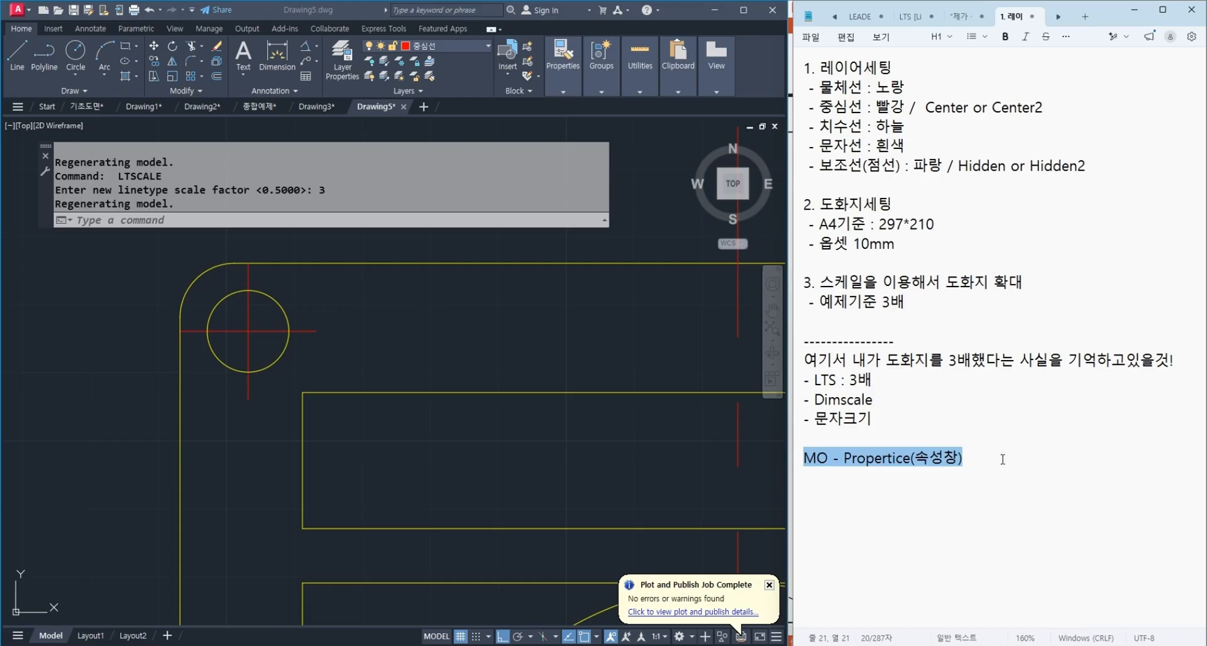
Open the Properties palette in the drawing with the MO command and move it clear of the ribbon.
click(462, 472)
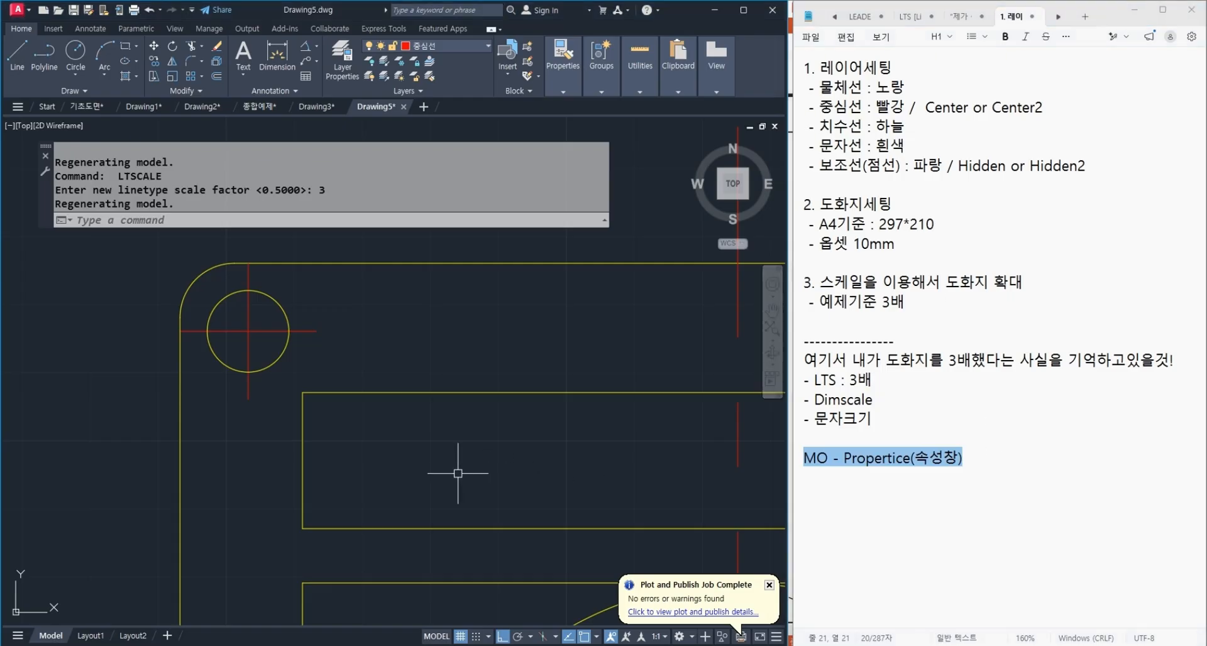
text(MO)
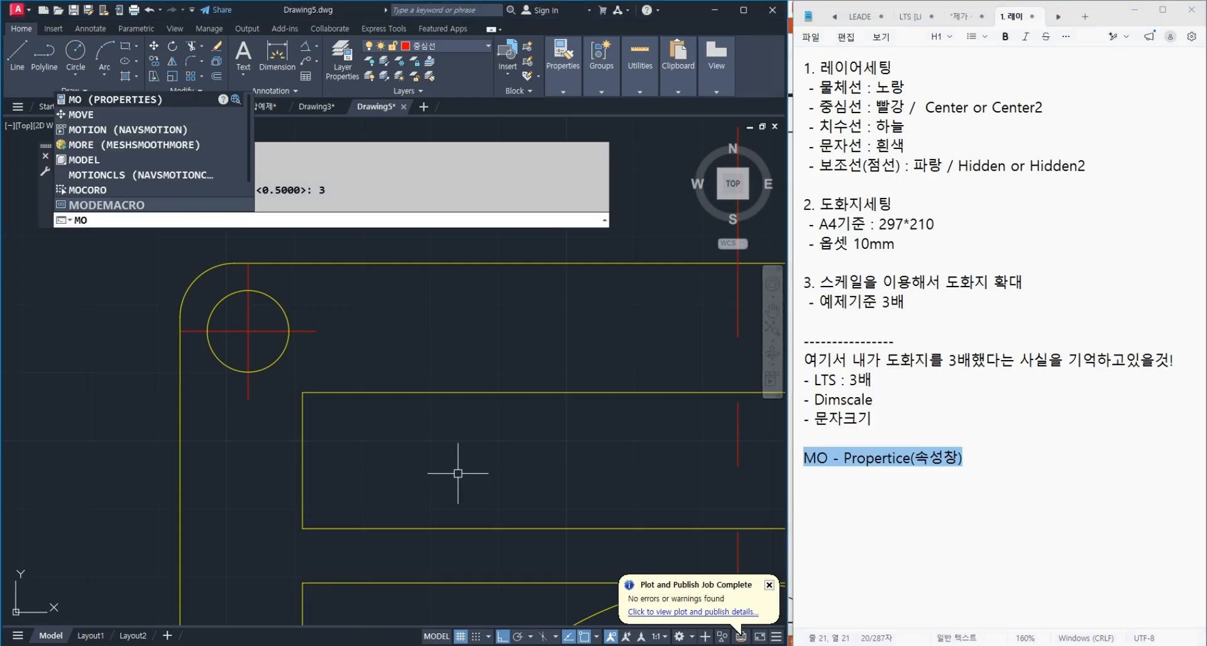
key(Return)
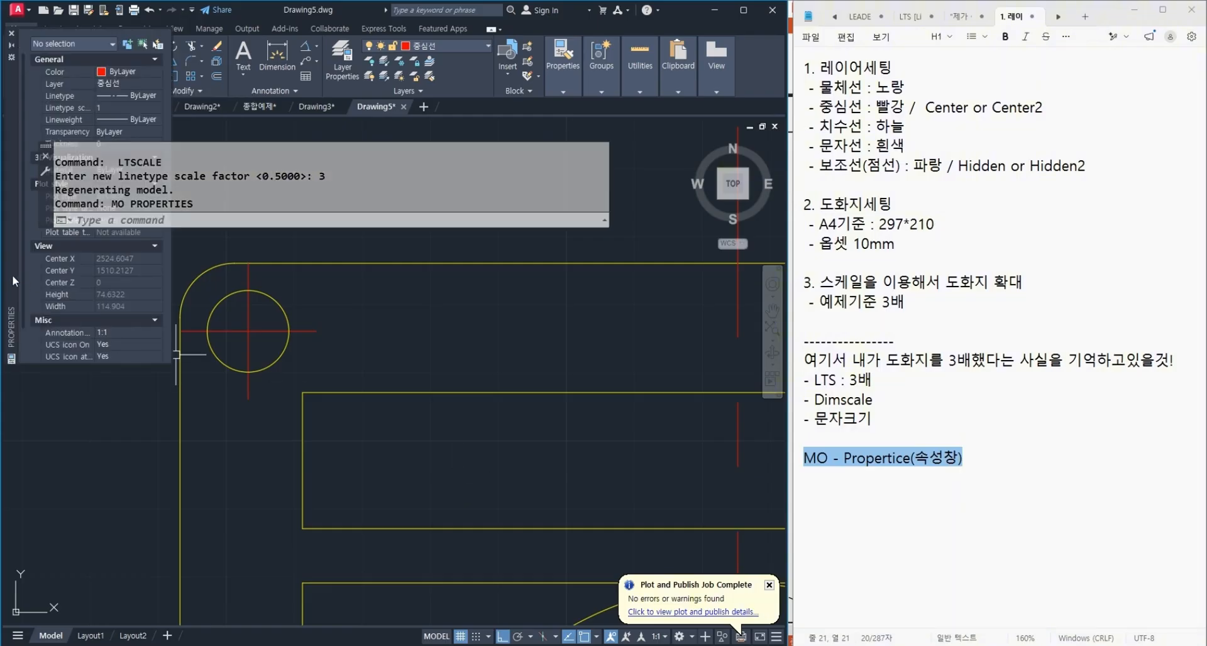
drag(63, 460, 49, 507)
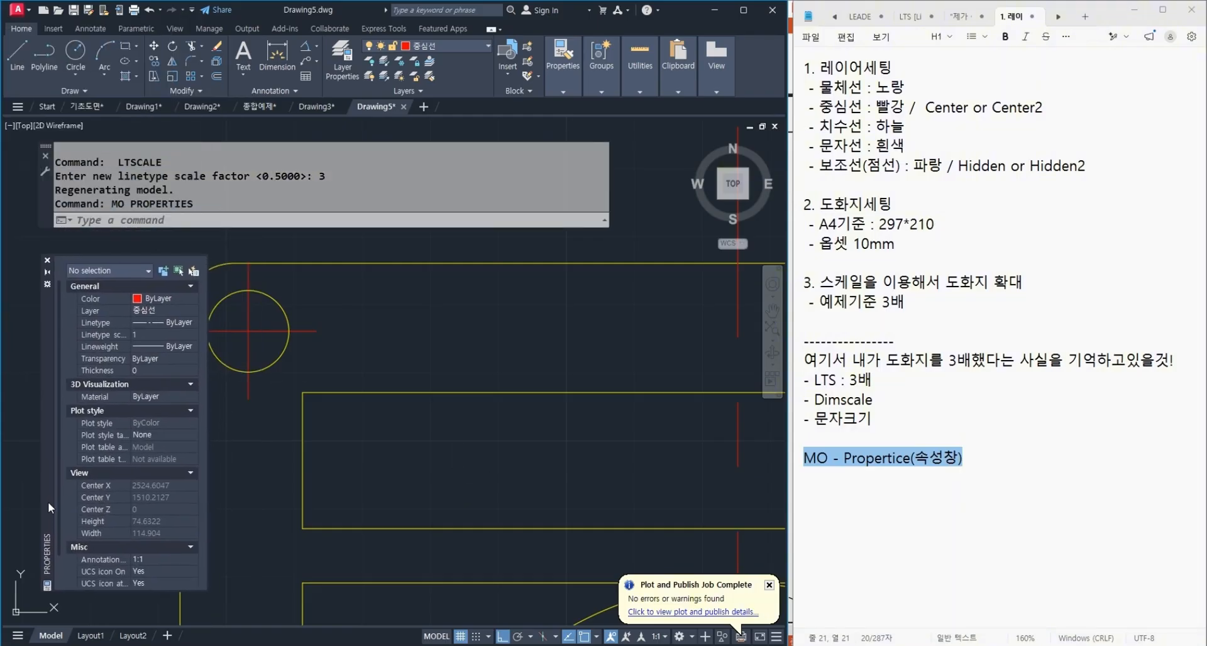
Examine the colour and layer properties of the upper edge of the cassette's long label rectangle, leaving nothing selected.
scroll(565, 371, down, 1)
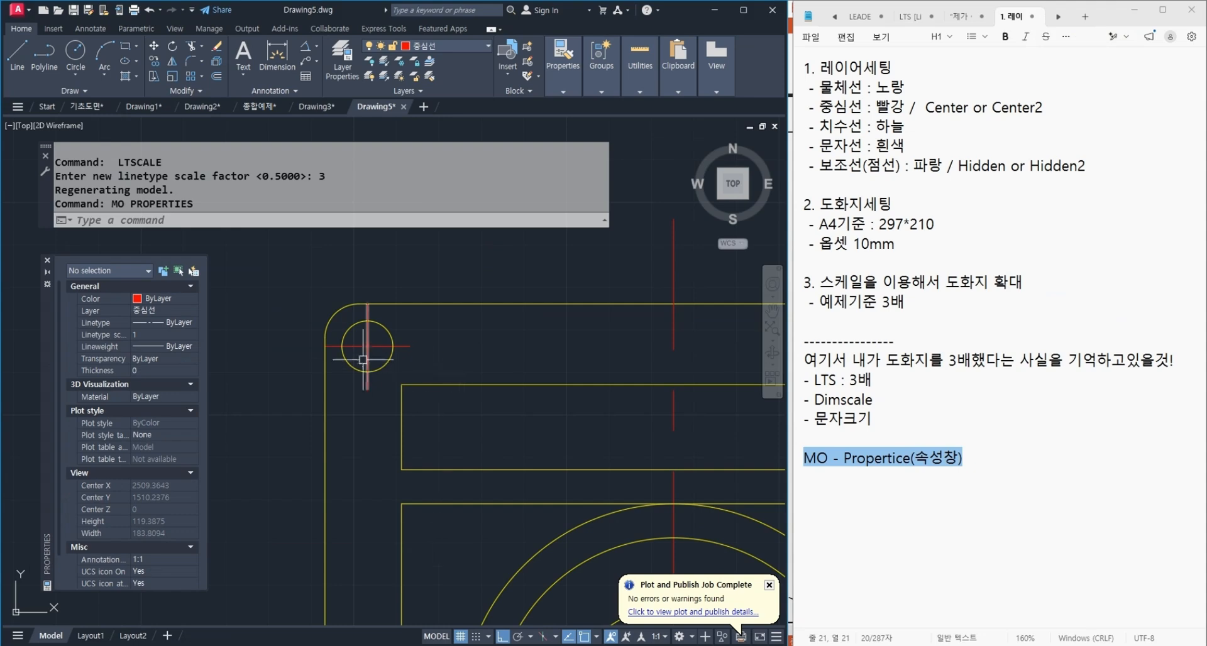
scroll(739, 94, up, 2)
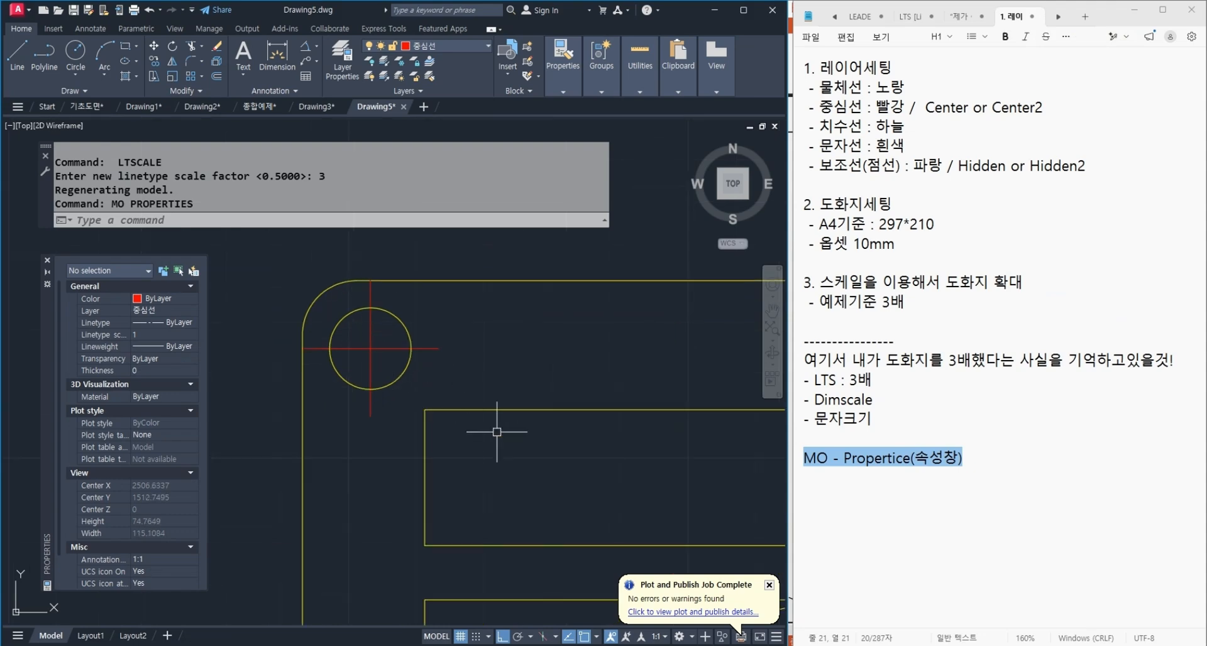
click(565, 448)
click(514, 381)
scroll(461, 456, down, 1)
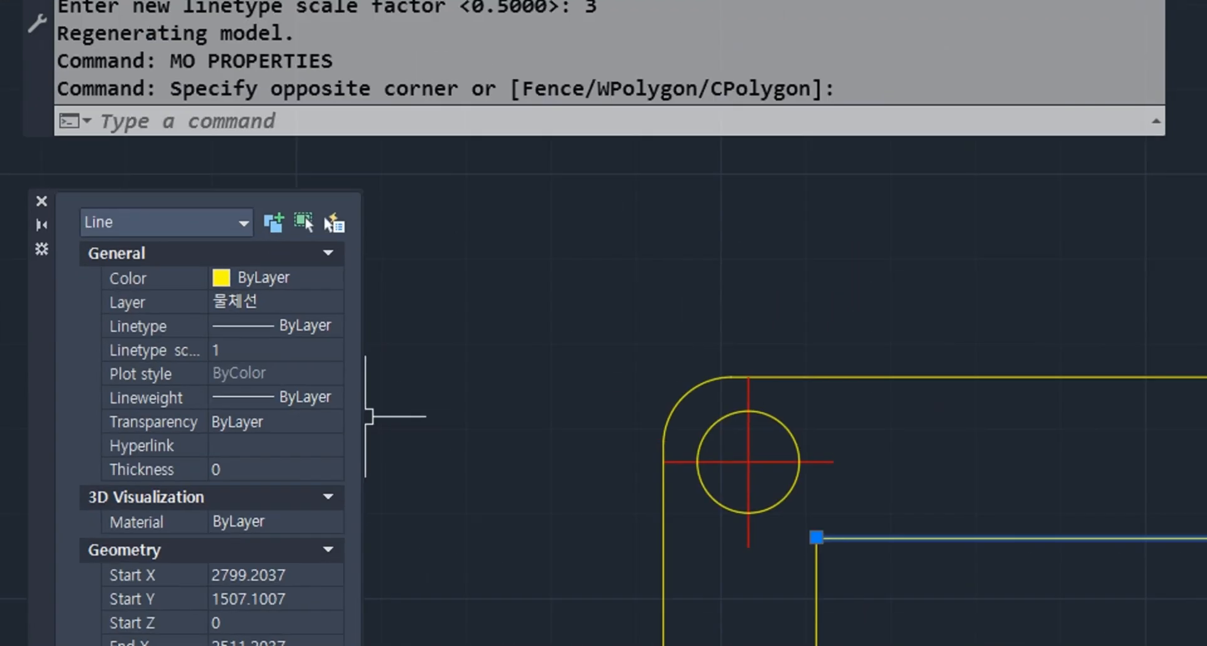
drag(104, 316, 283, 312)
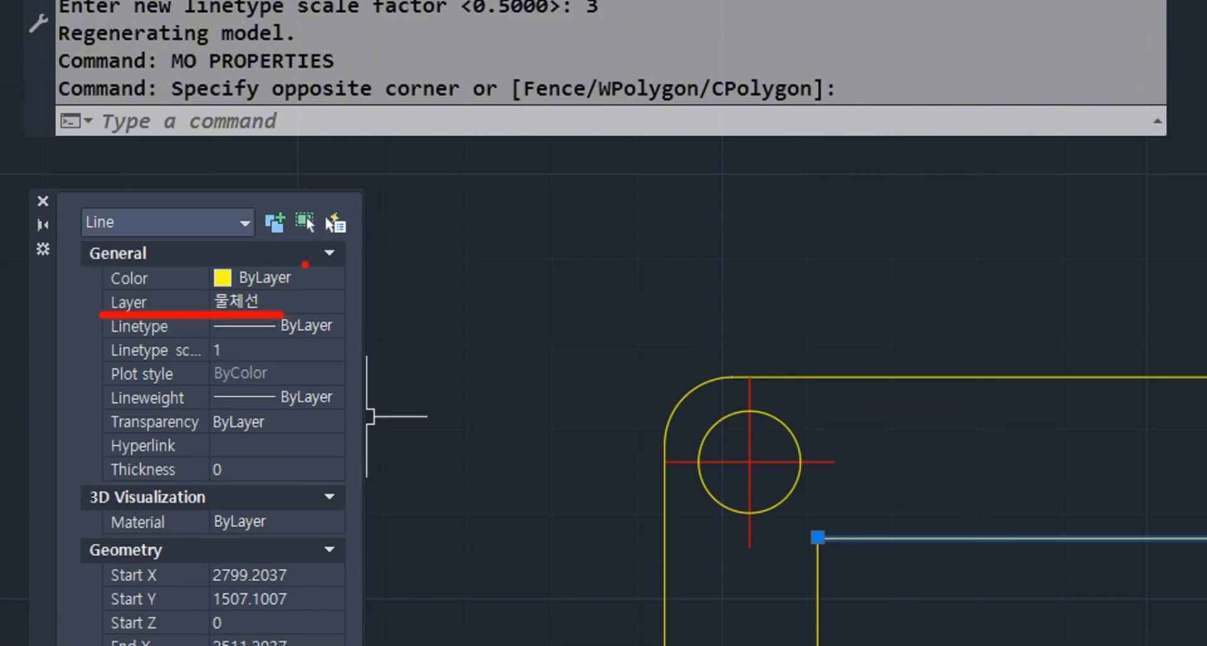
drag(305, 265, 336, 259)
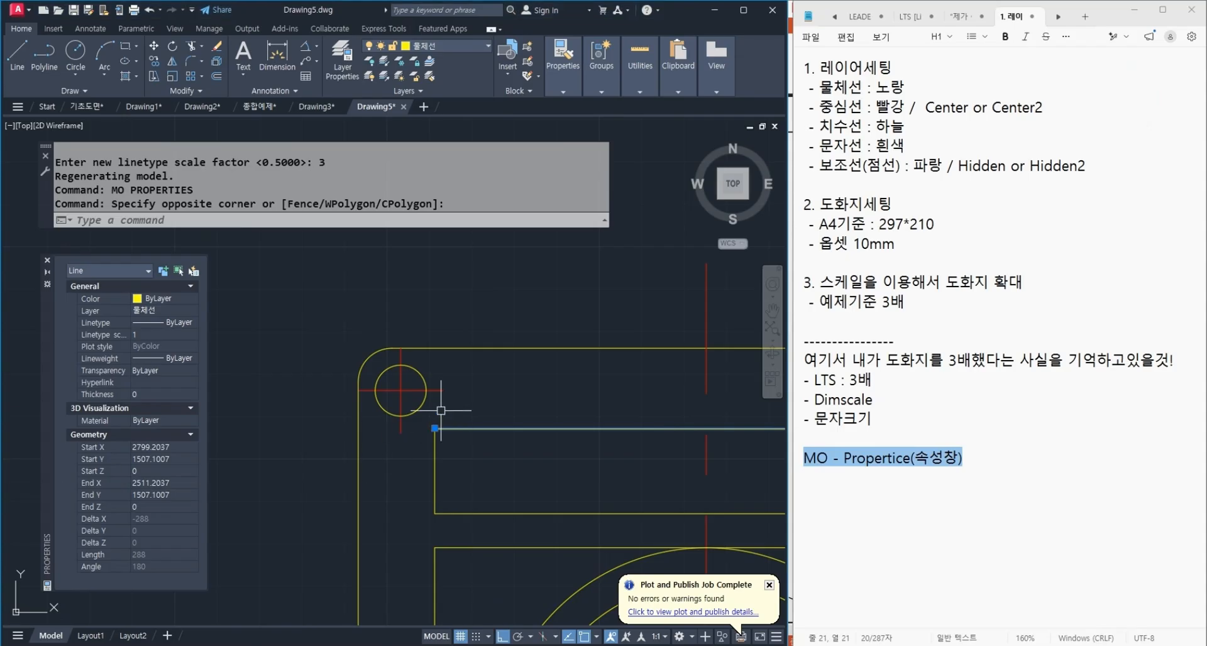
key(Escape)
key(Escape)
key(Escape)
key(Escape)
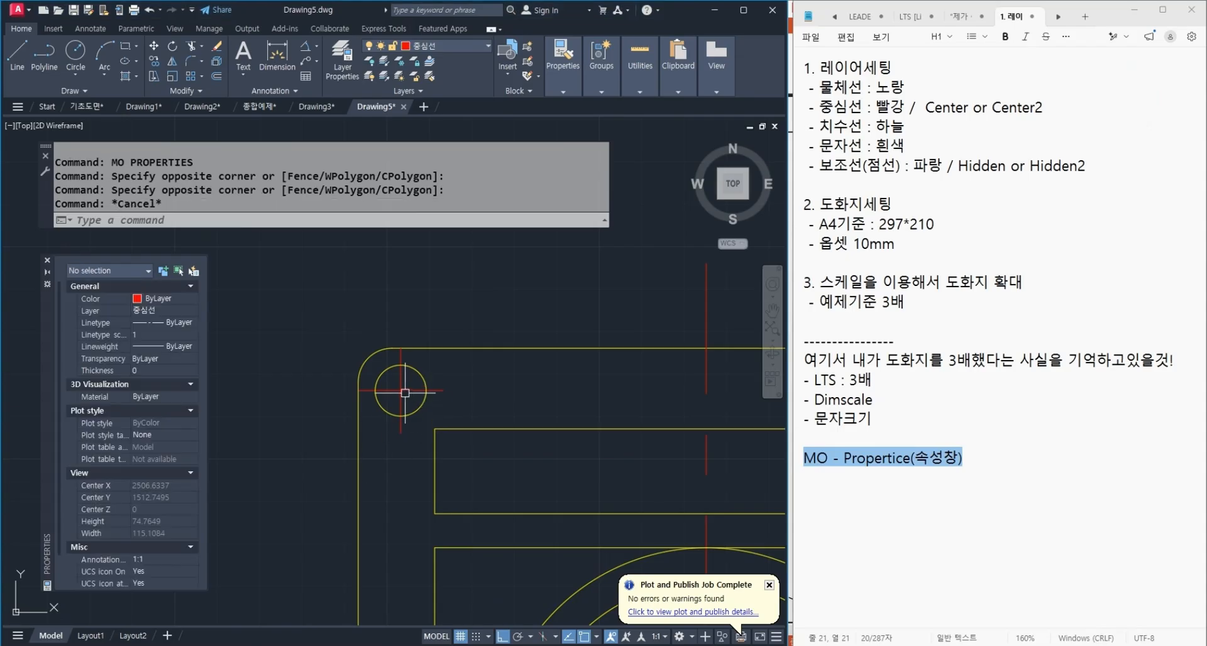
Examine the layer, linetype and linetype scale properties of the corner hole's two centre lines, leaving them deselected.
click(407, 394)
click(382, 381)
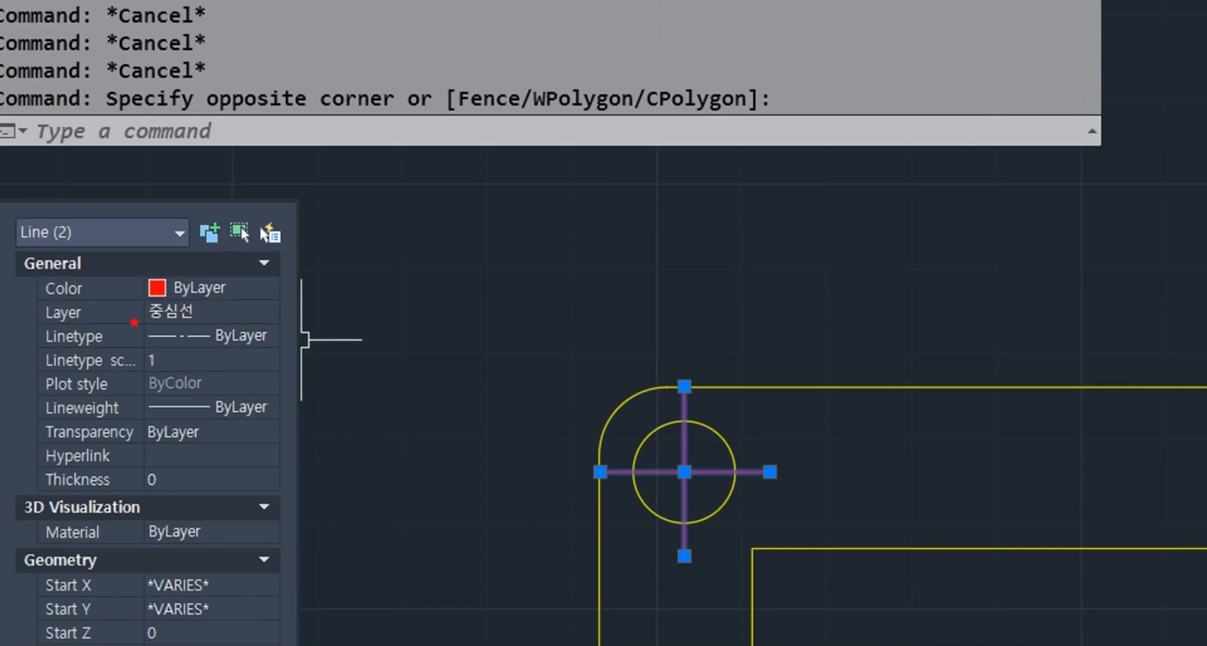
drag(135, 325, 203, 325)
drag(144, 354, 272, 354)
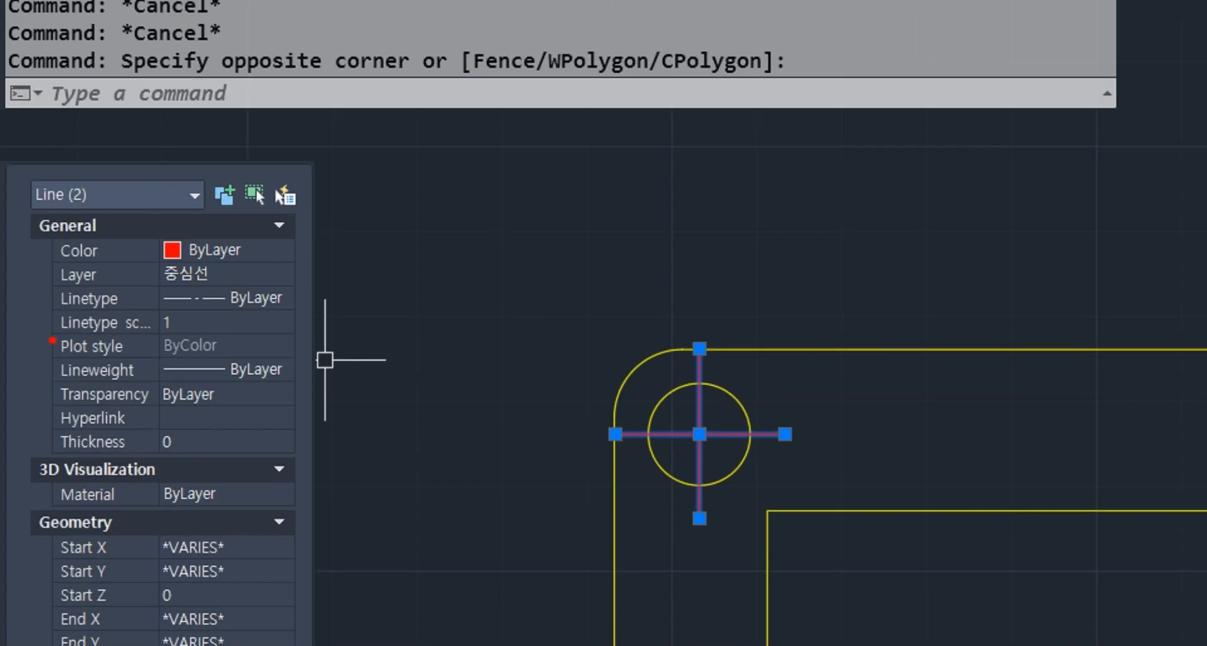
drag(49, 339, 195, 339)
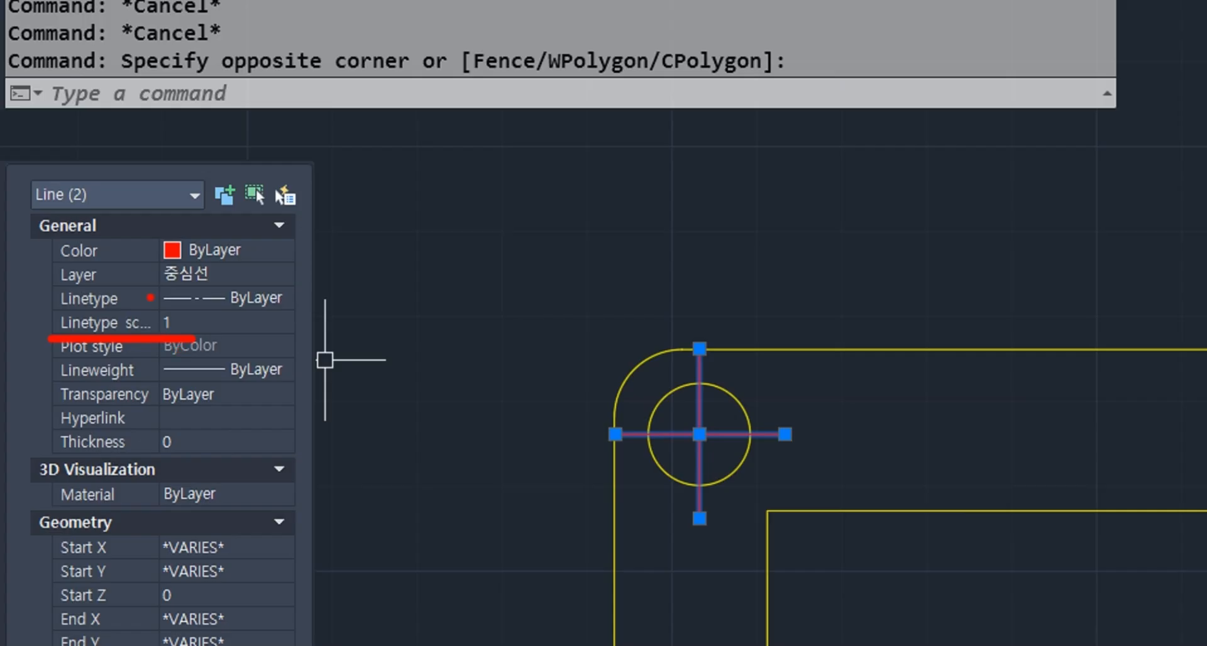
mouse_move(151, 288)
mouse_down()
mouse_move(195, 340)
mouse_move(123, 280)
mouse_up()
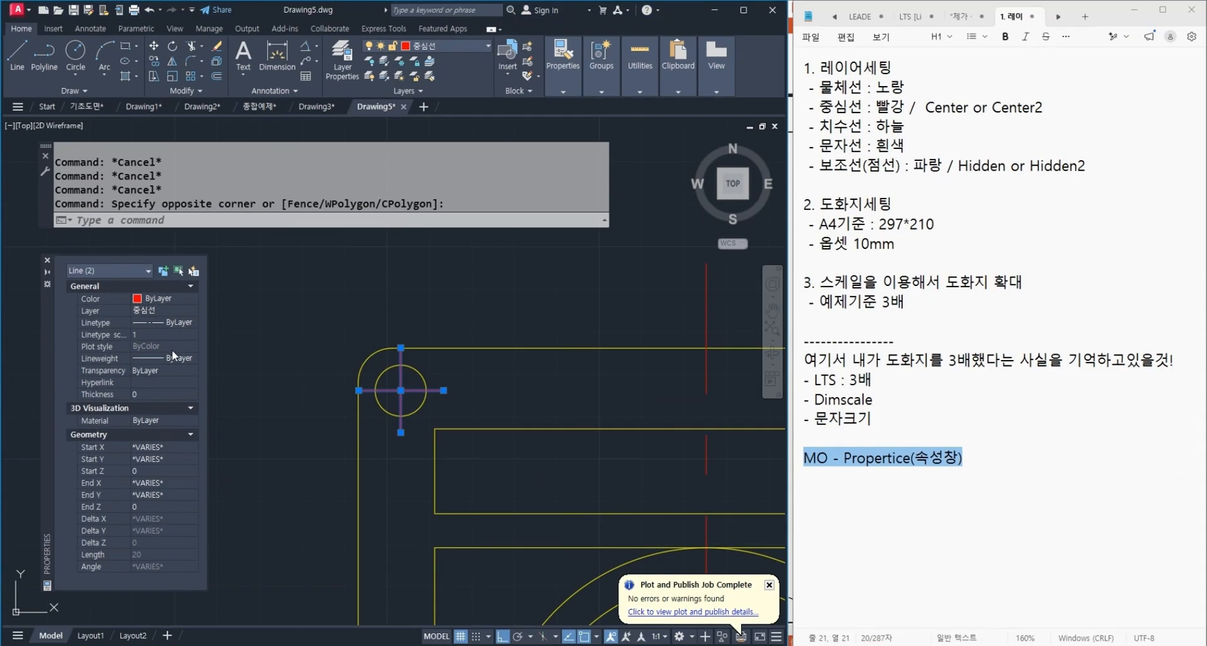
key(Escape)
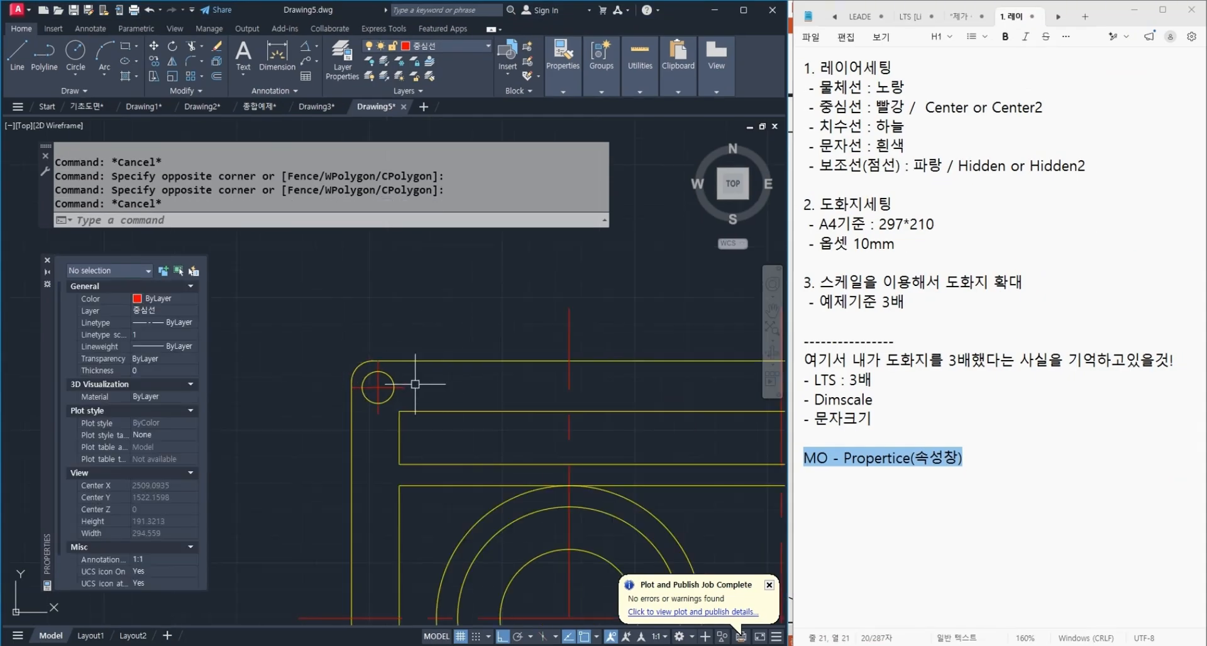
mouse_move(334, 307)
mouse_down()
mouse_move(359, 340)
mouse_move(369, 333)
mouse_up()
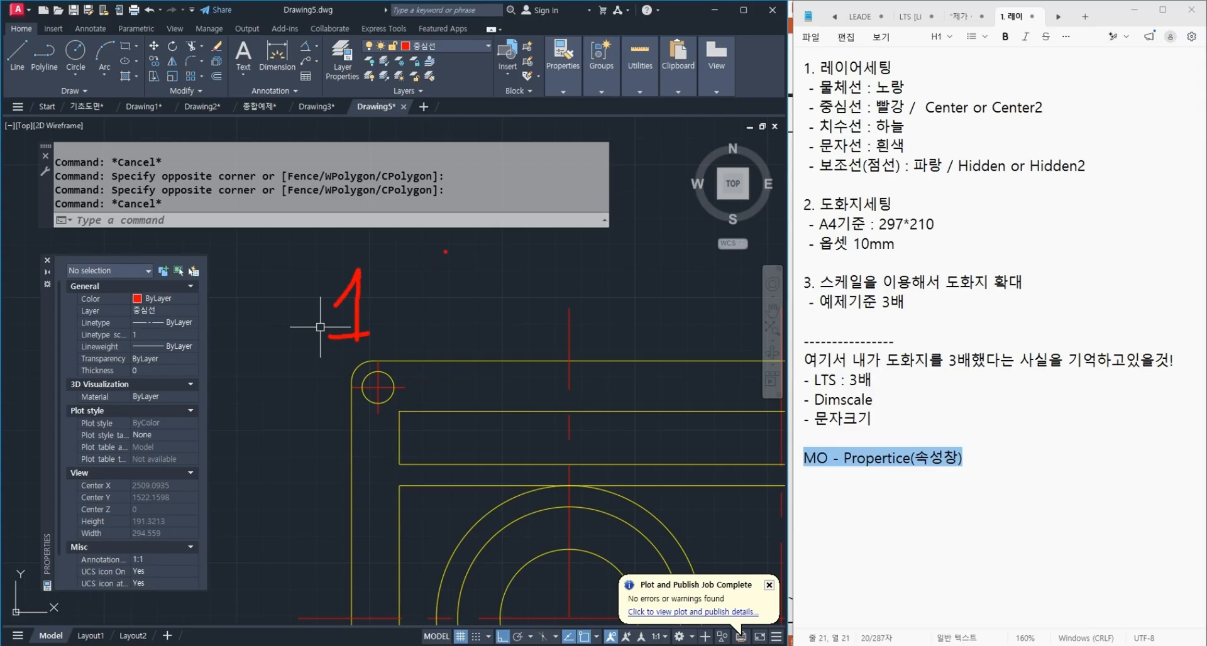
mouse_move(435, 222)
mouse_down()
mouse_move(462, 259)
mouse_move(509, 225)
mouse_move(486, 262)
mouse_up()
drag(532, 228, 503, 256)
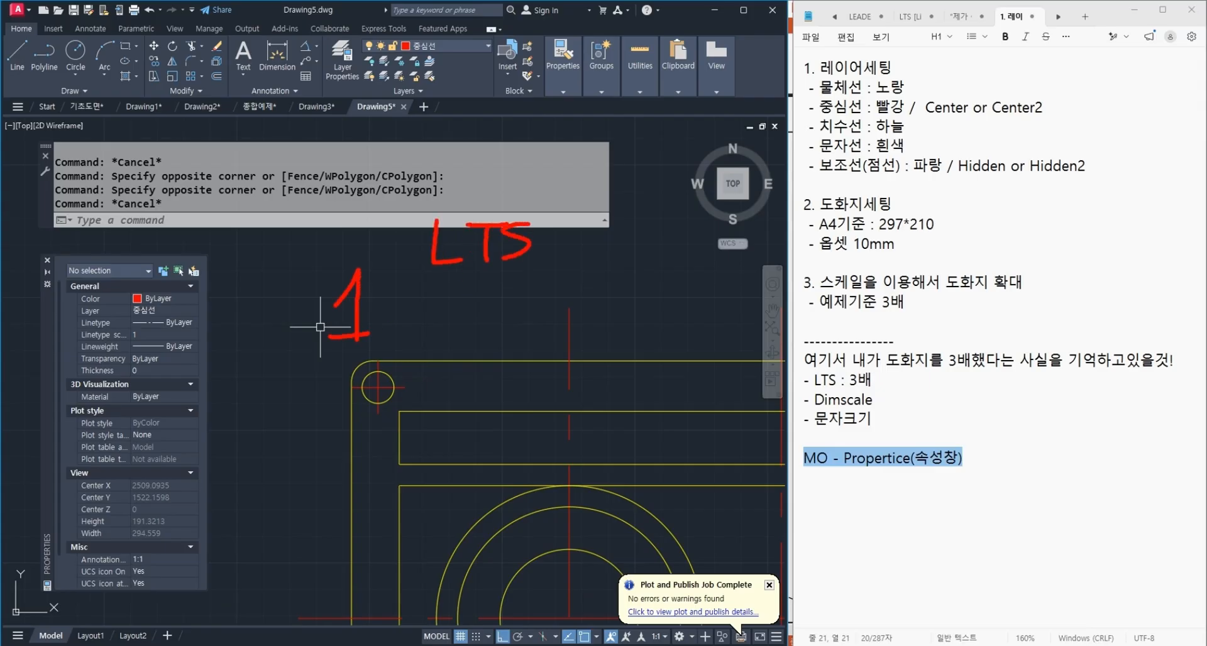
mouse_move(447, 290)
mouse_down()
mouse_move(414, 318)
mouse_move(444, 322)
mouse_up()
mouse_move(477, 278)
mouse_down()
mouse_move(507, 281)
mouse_move(488, 326)
mouse_up()
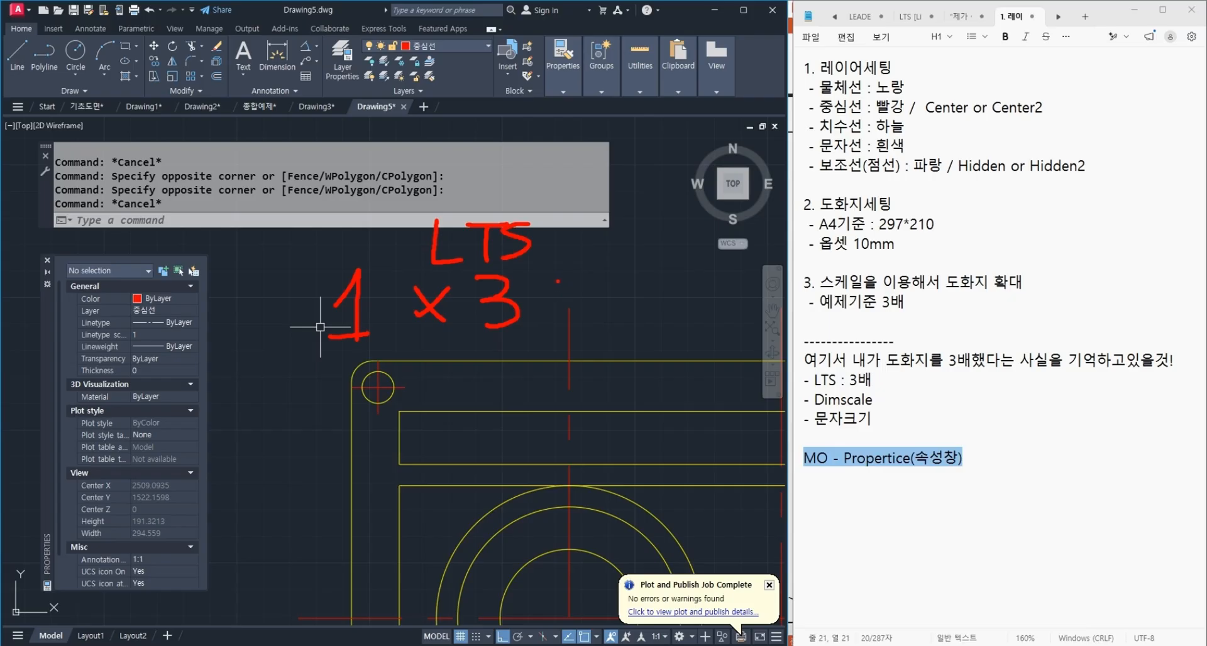
drag(558, 282, 572, 280)
drag(550, 302, 558, 301)
mouse_move(604, 265)
mouse_down()
mouse_move(624, 290)
mouse_move(600, 318)
mouse_up()
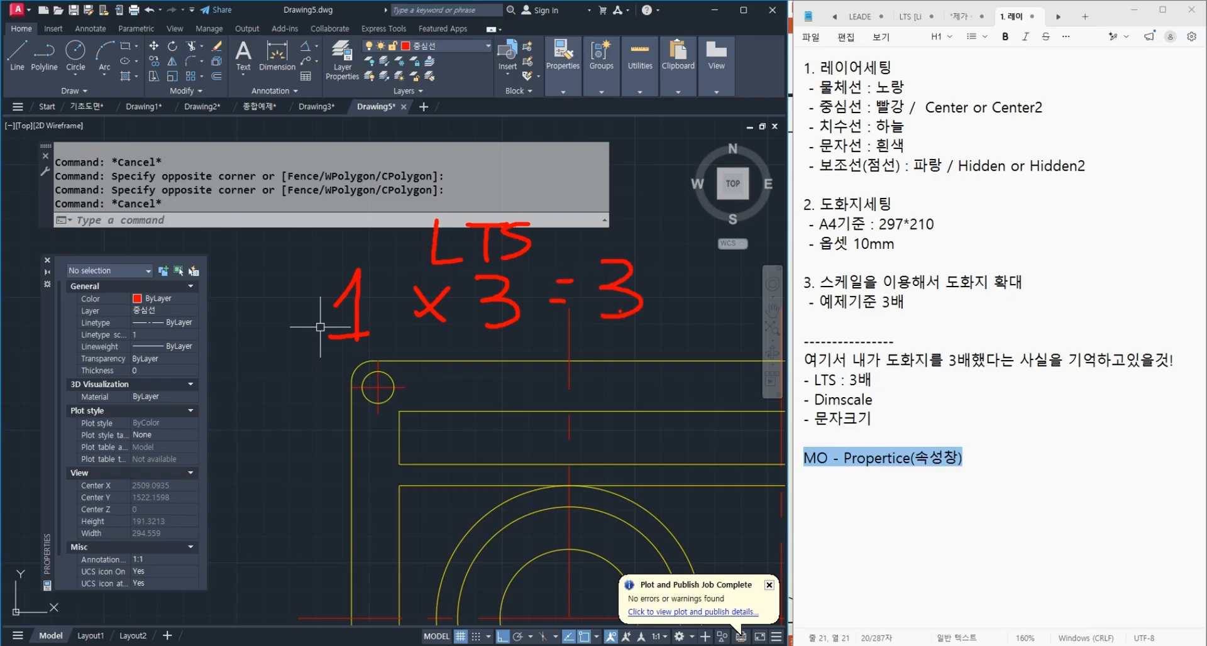
mouse_move(660, 275)
mouse_down()
mouse_move(660, 319)
mouse_move(688, 301)
mouse_up()
drag(702, 277, 701, 313)
mouse_move(706, 297)
mouse_down()
mouse_move(723, 295)
mouse_move(724, 330)
mouse_up()
click(739, 343)
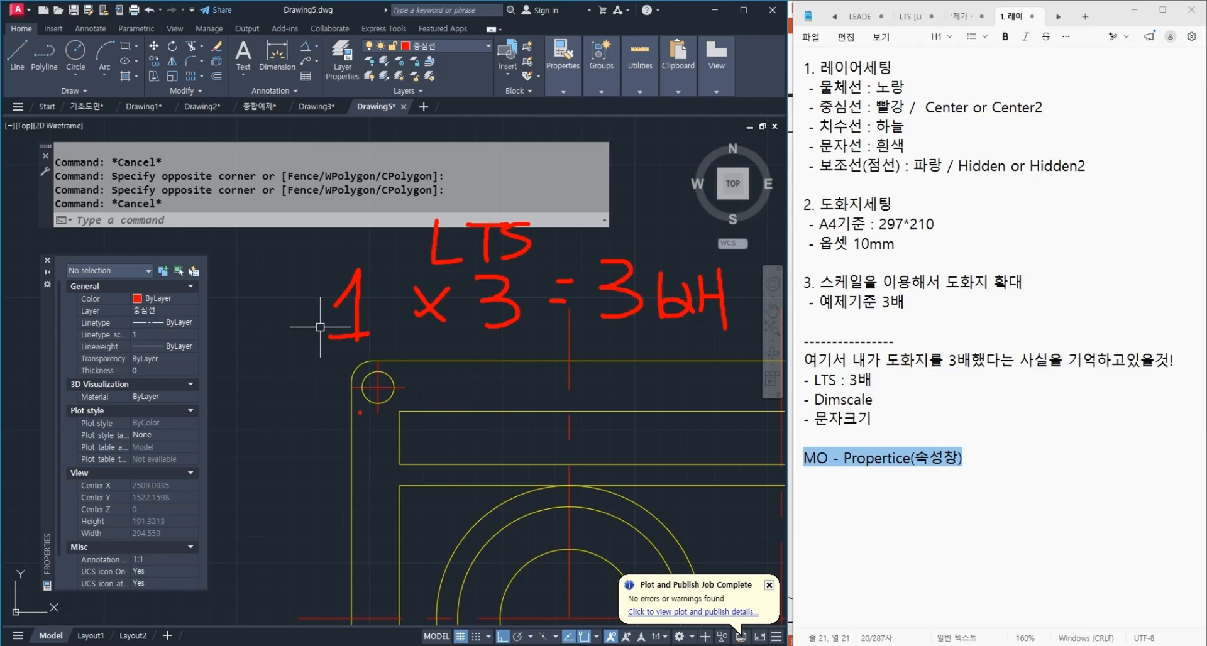
key(Escape)
Select the corner hole's two centre lines and set their individual linetype scale to 0.9.
scroll(364, 391, up, 3)
click(412, 403)
click(387, 371)
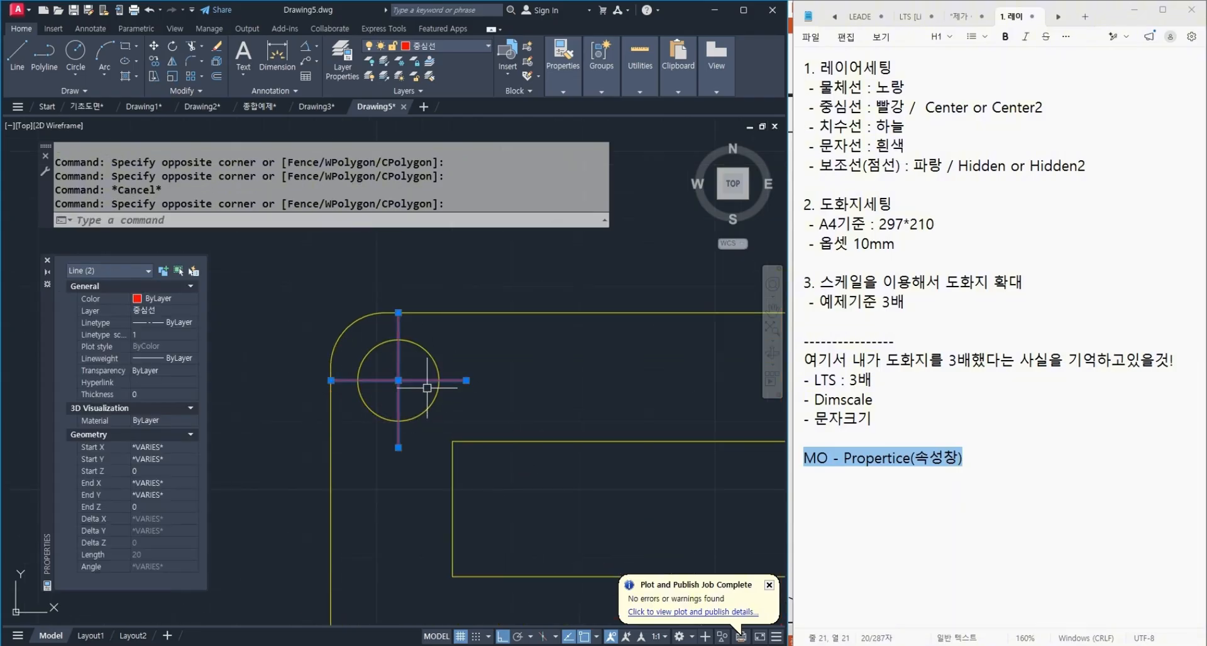
click(416, 396)
click(387, 363)
click(150, 335)
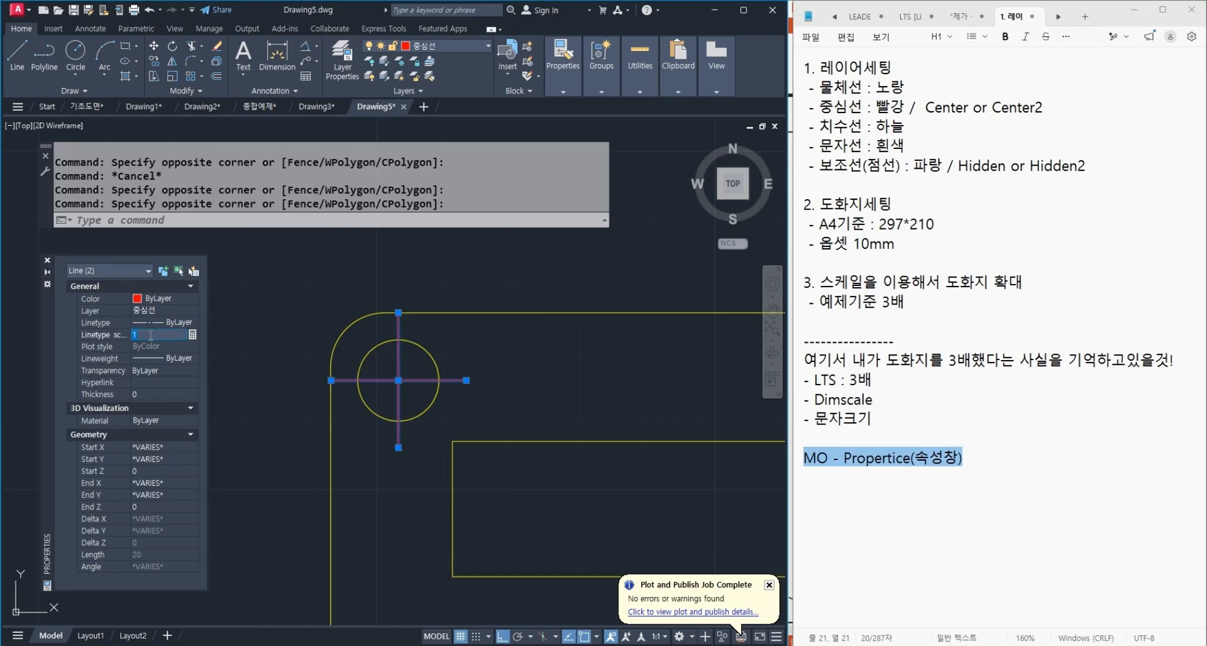
text(0.5)
text(.9)
key(Return)
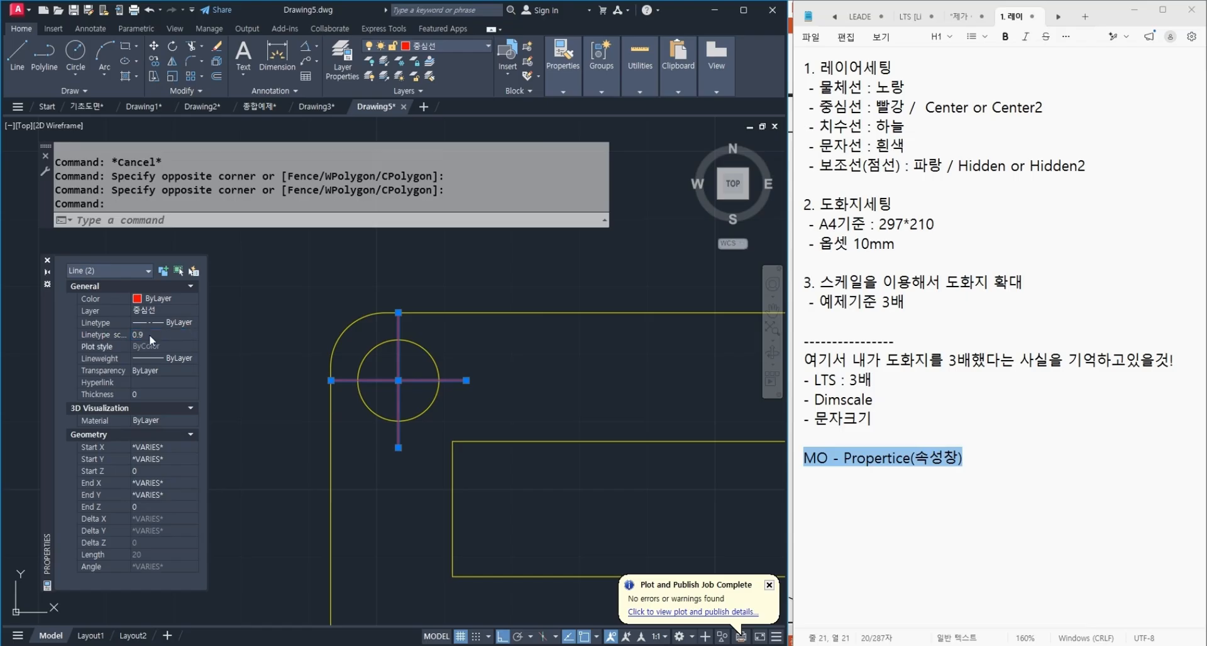
Try linetype scales of 0.8 and 0.7 on the corner hole's two centre lines.
click(149, 334)
text(0.8)
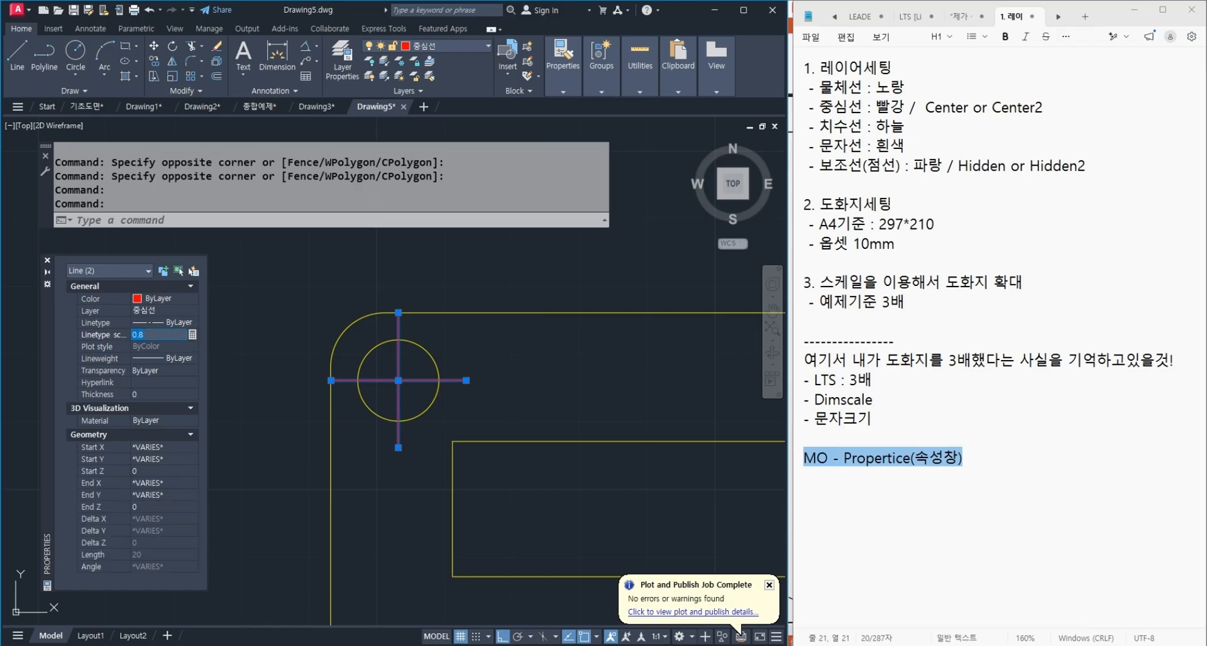
key(BackSpace)
text(7)
key(Return)
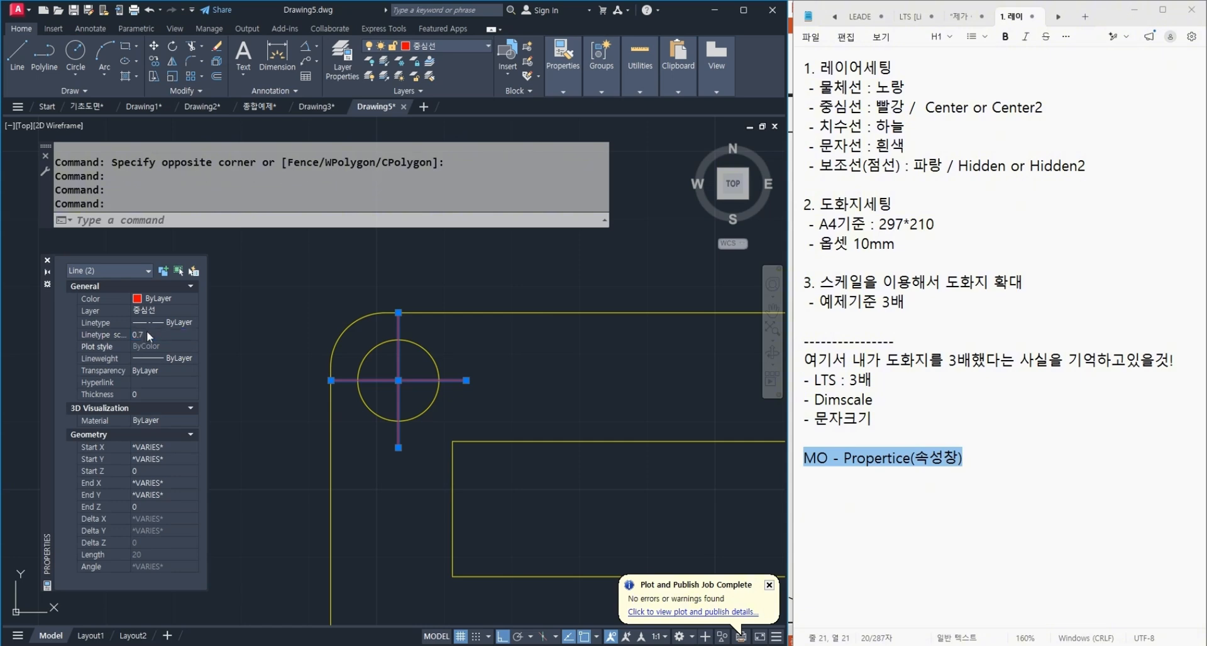
Set the linetype scale of the corner hole's two centre lines to 0.5.
click(147, 333)
text(0.5)
key(Return)
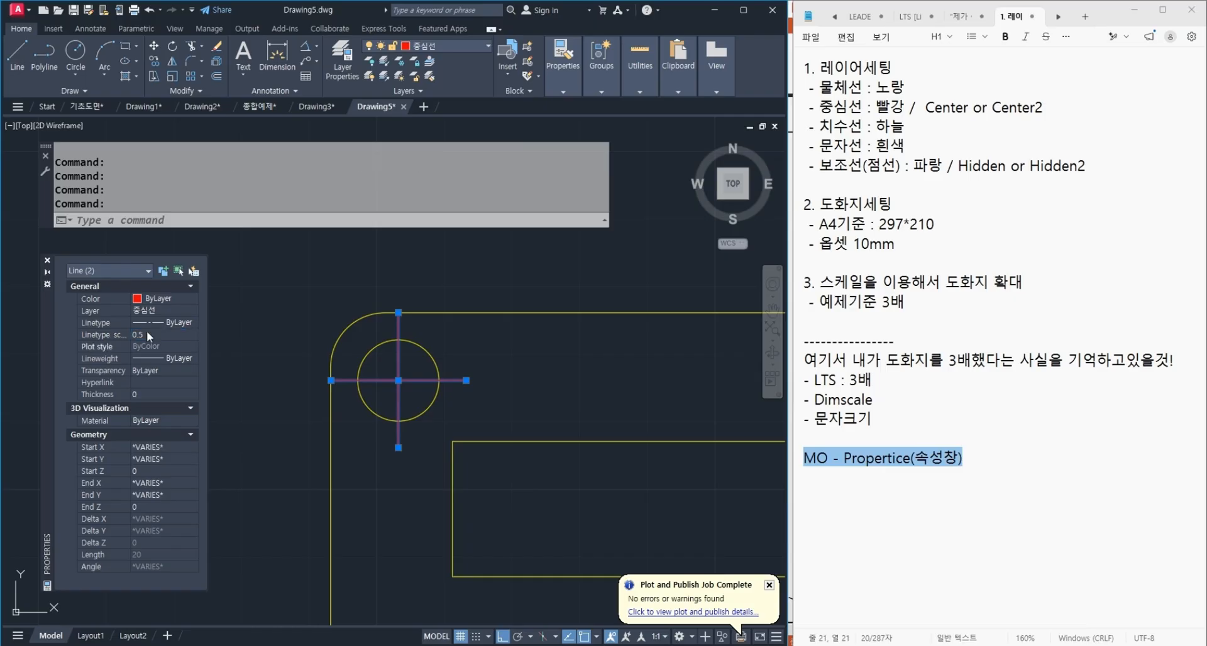
scroll(365, 372, up, 1)
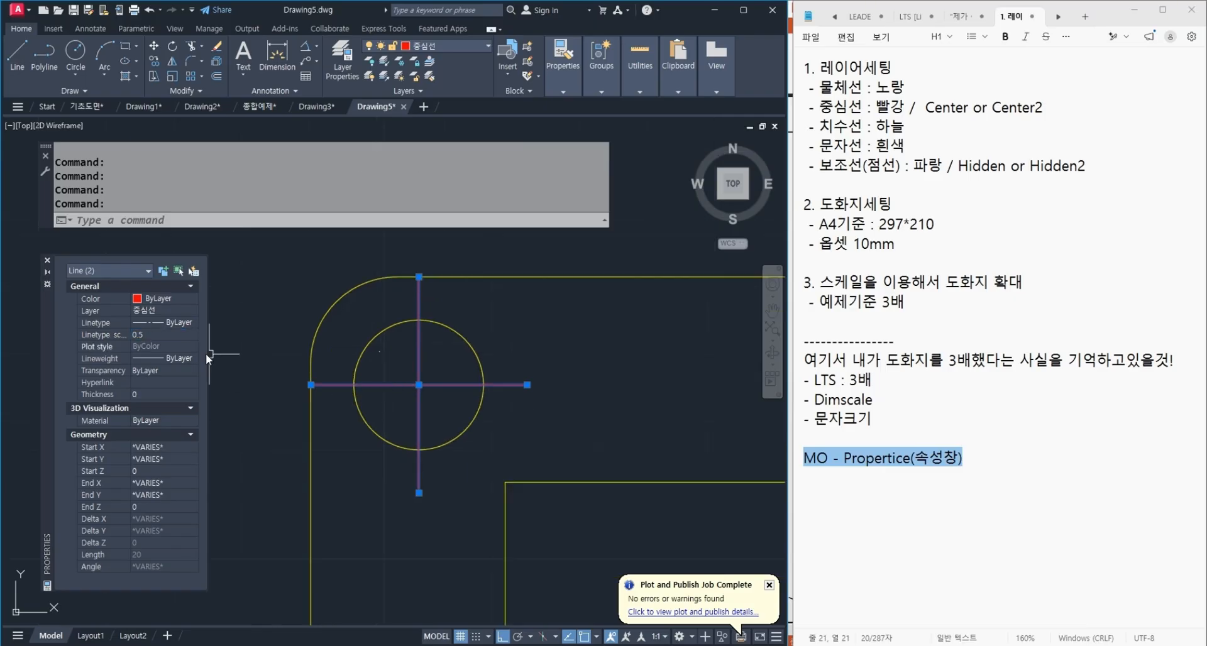
Try a linetype scale of 0.3 on the corner hole's two centre lines.
click(146, 329)
text(0)
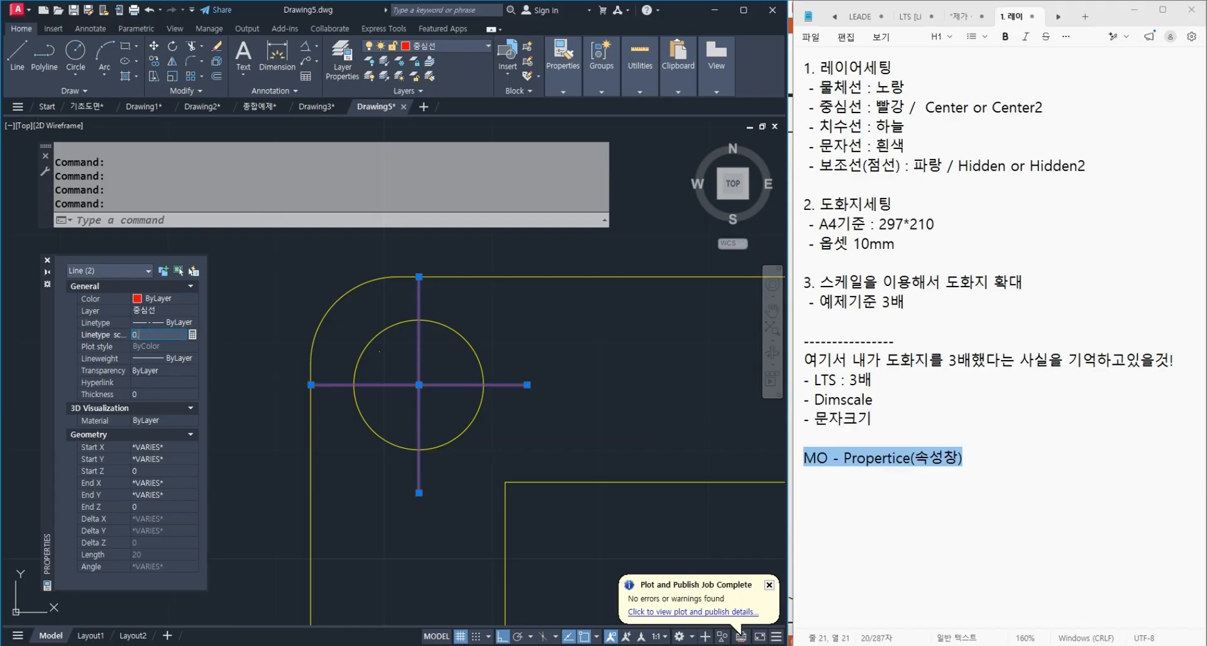
text(.4)
key(BackSpace)
text(3)
key(Return)
Set the linetype scale of the corner hole's two centre lines to 0.2 and clear the selection.
click(149, 334)
text(0.2)
key(Return)
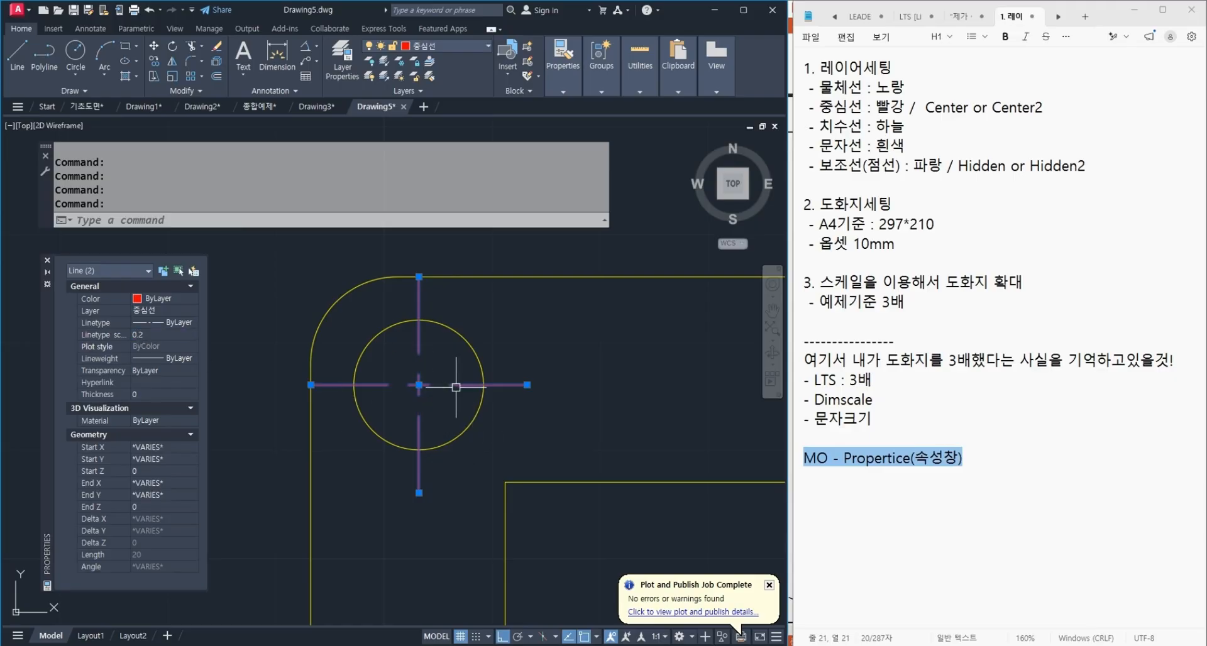
key(Escape)
middle_drag(509, 469, 503, 494)
click(540, 390)
click(291, 347)
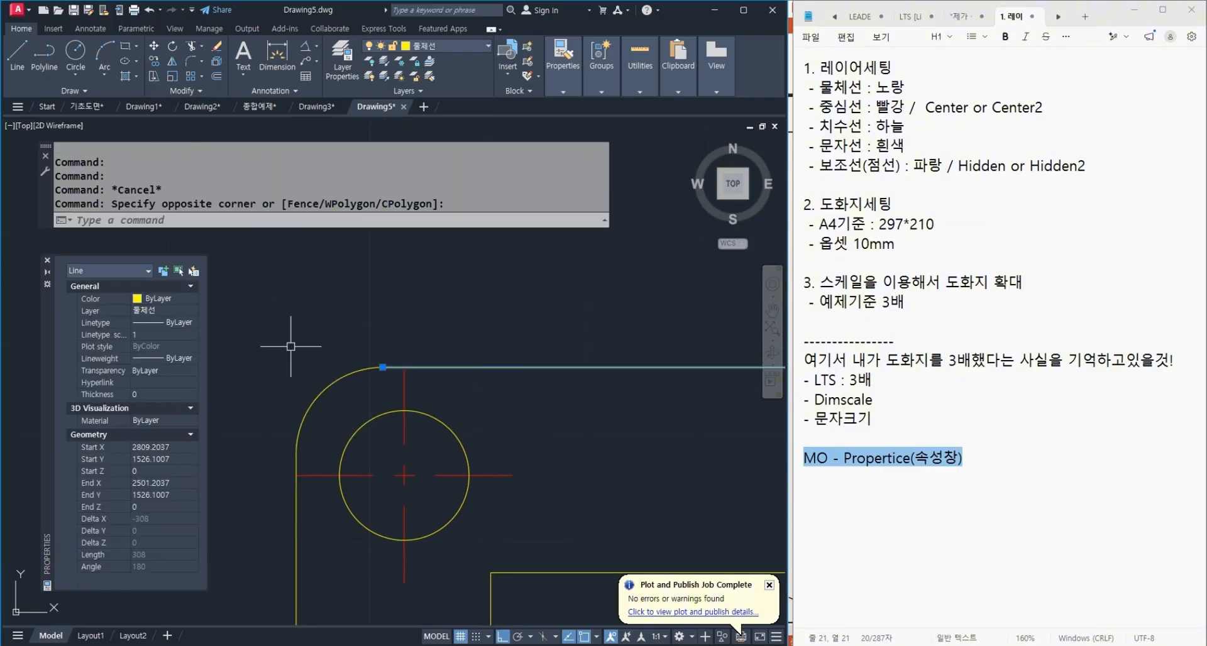
key(Escape)
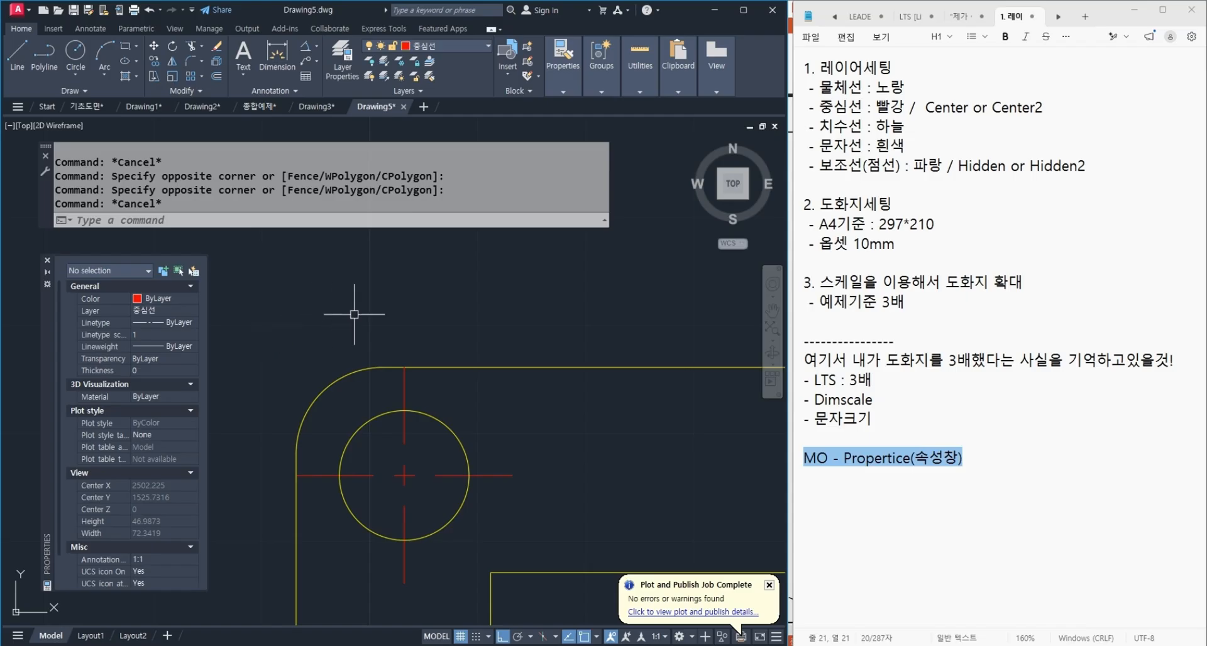
mouse_move(406, 220)
mouse_down()
mouse_move(400, 287)
mouse_move(421, 288)
mouse_up()
drag(506, 235, 468, 269)
drag(469, 244, 505, 274)
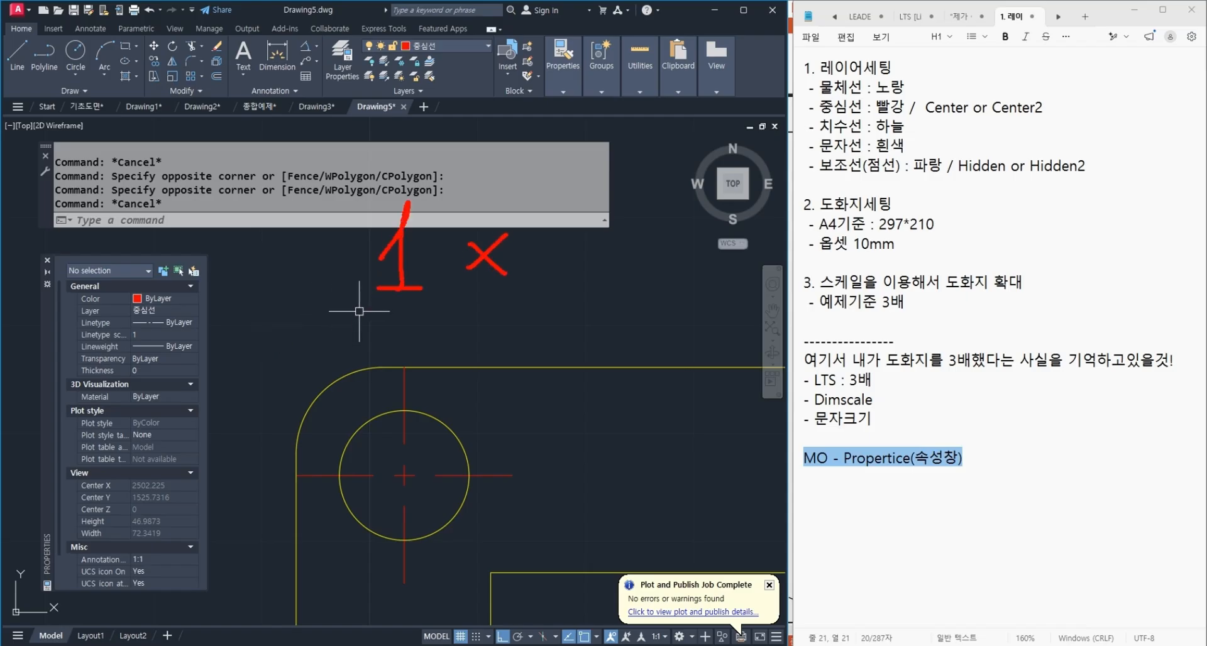
mouse_move(555, 168)
mouse_down()
mouse_move(582, 200)
mouse_move(606, 174)
mouse_up()
drag(600, 178, 597, 201)
drag(657, 156, 632, 199)
mouse_move(594, 234)
mouse_down()
mouse_move(624, 259)
mouse_move(602, 277)
mouse_up()
click(674, 250)
mouse_move(654, 245)
mouse_down()
mouse_move(695, 243)
mouse_move(696, 257)
mouse_up()
drag(746, 206, 748, 267)
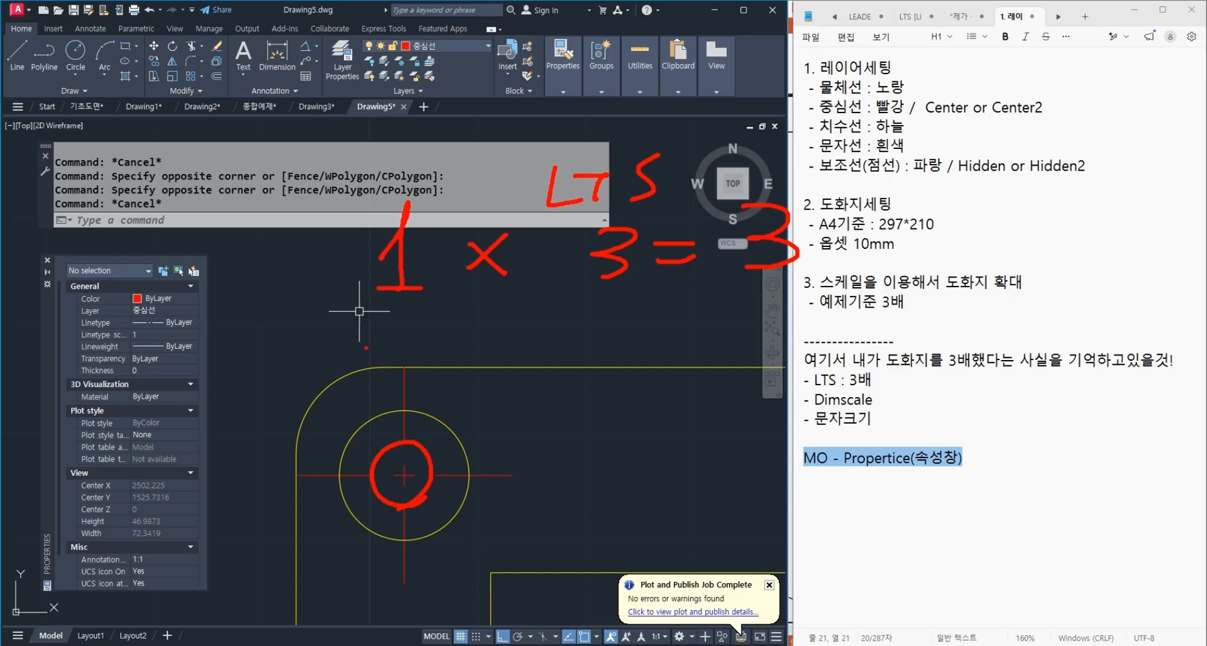
mouse_move(342, 318)
mouse_down()
mouse_move(358, 315)
mouse_move(423, 360)
mouse_up()
click(446, 344)
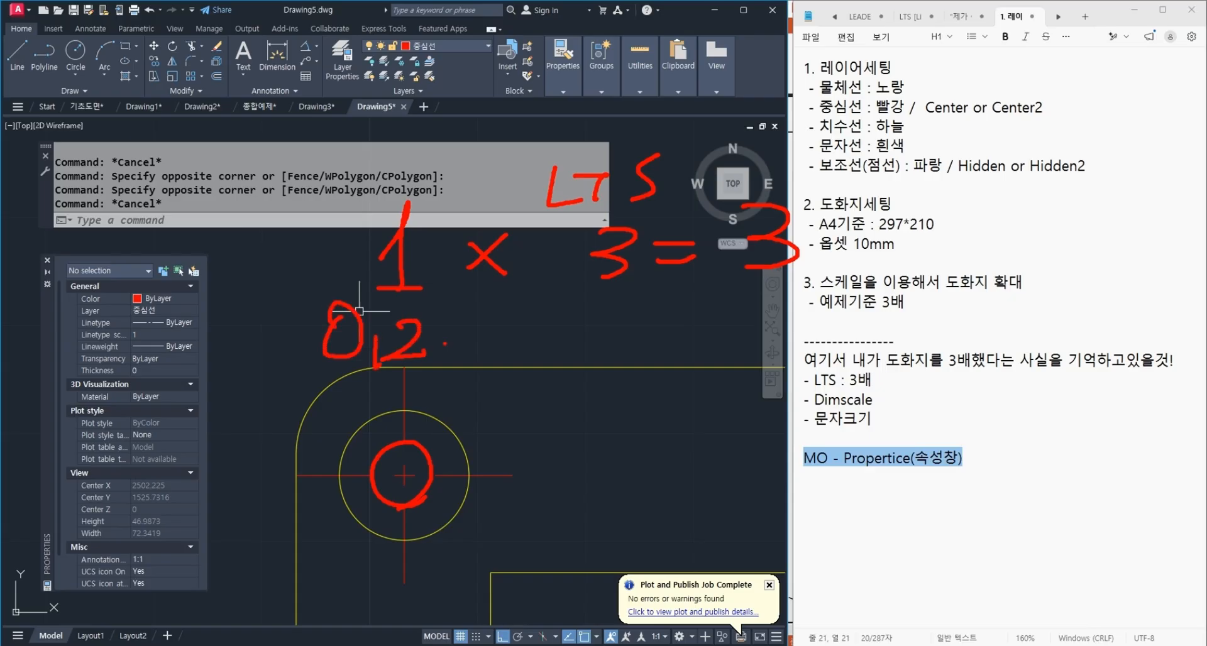
drag(612, 315, 582, 360)
click(628, 357)
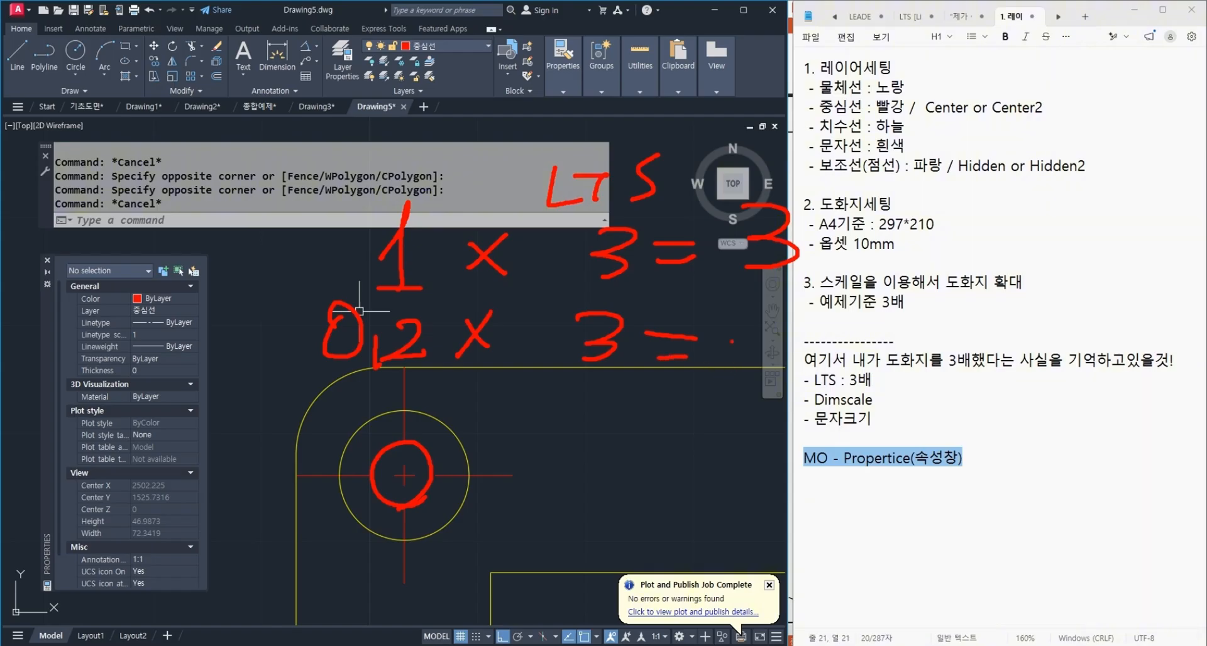
drag(725, 324, 728, 326)
mouse_move(795, 307)
mouse_down()
mouse_move(794, 362)
mouse_move(804, 345)
mouse_up()
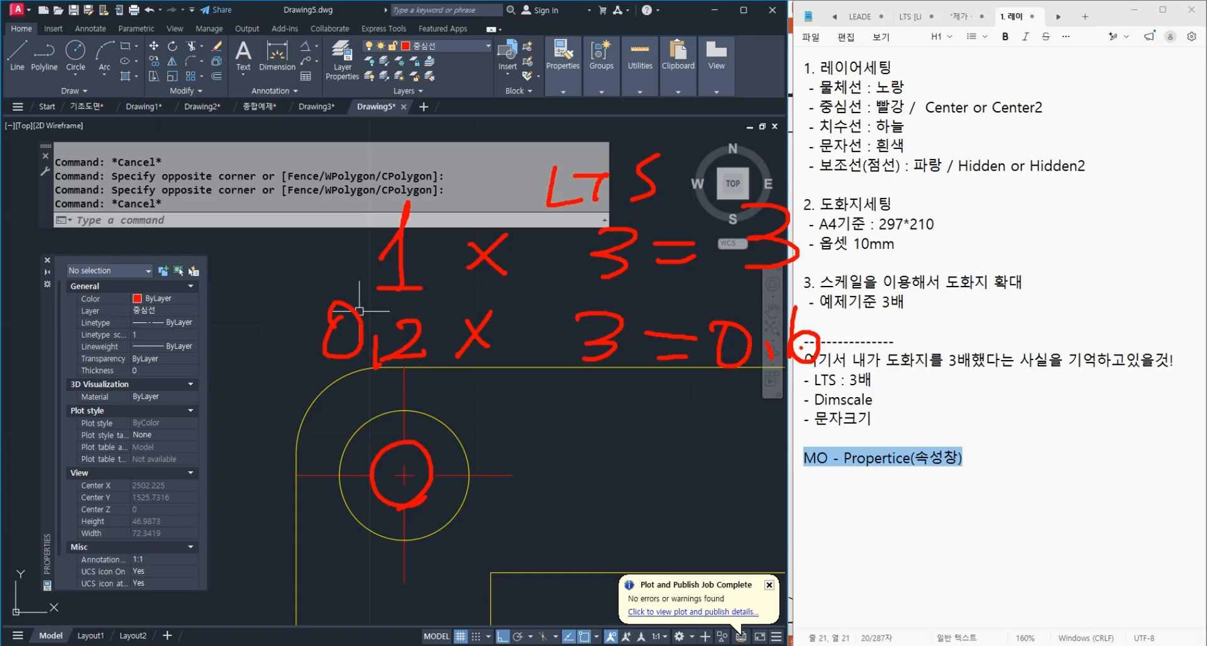
key(Escape)
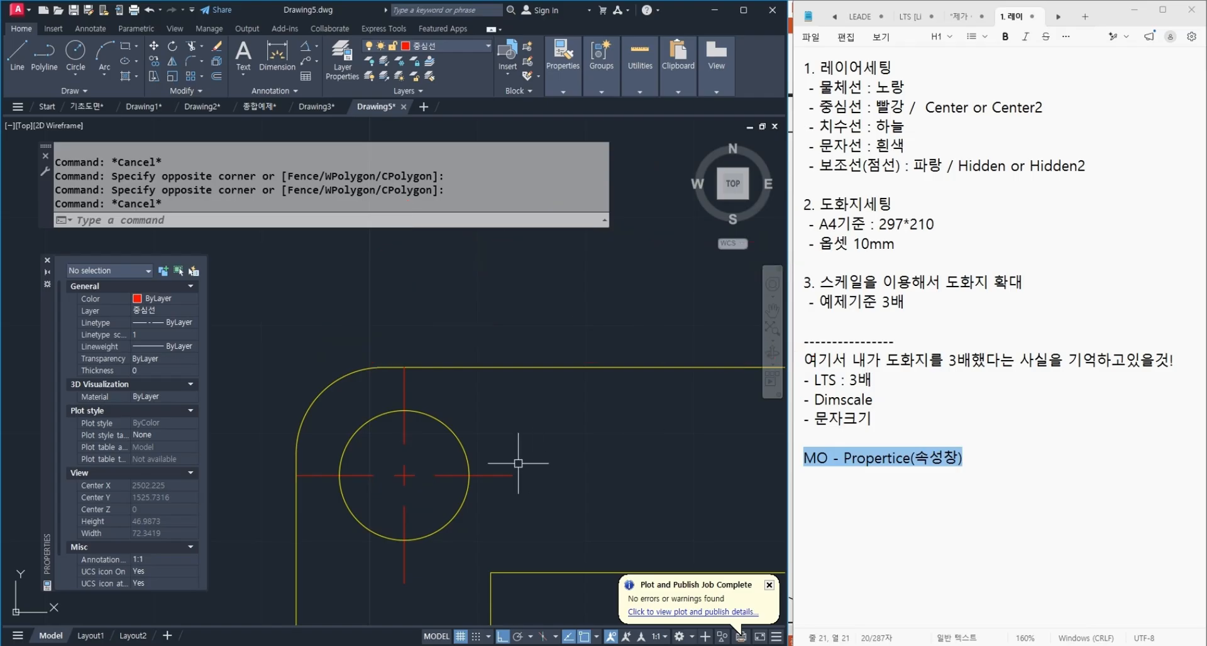
Select the corner hole's two centre lines, check their individual linetype scale, and deselect them without changing it.
click(418, 492)
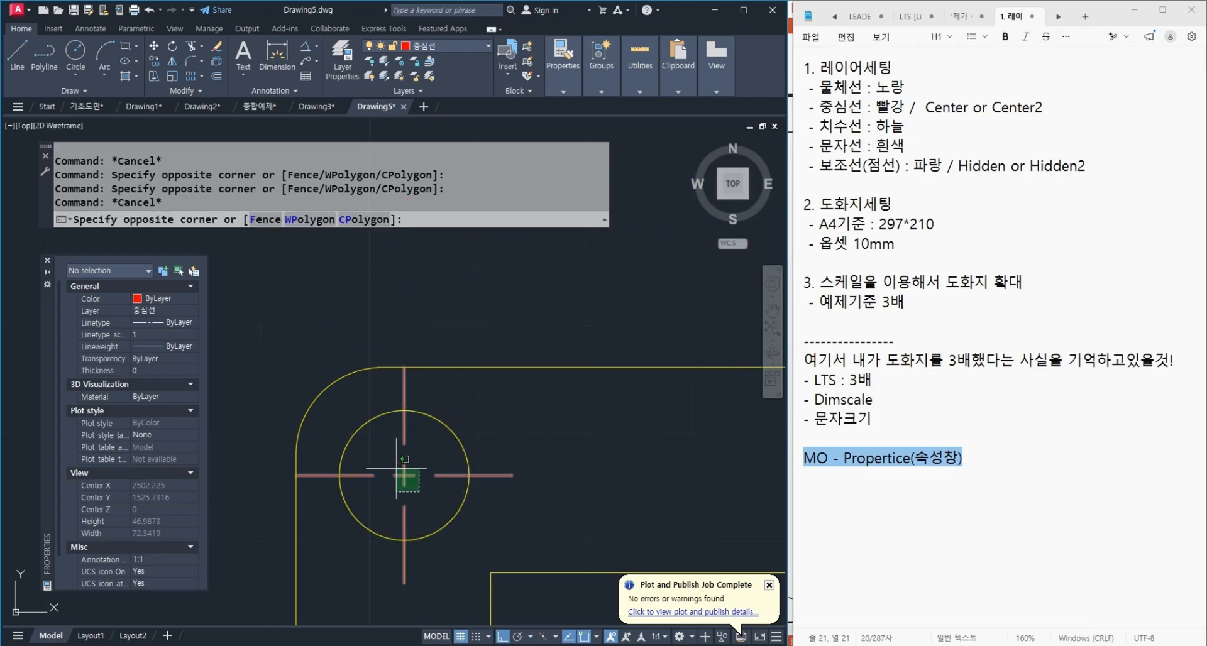
click(396, 461)
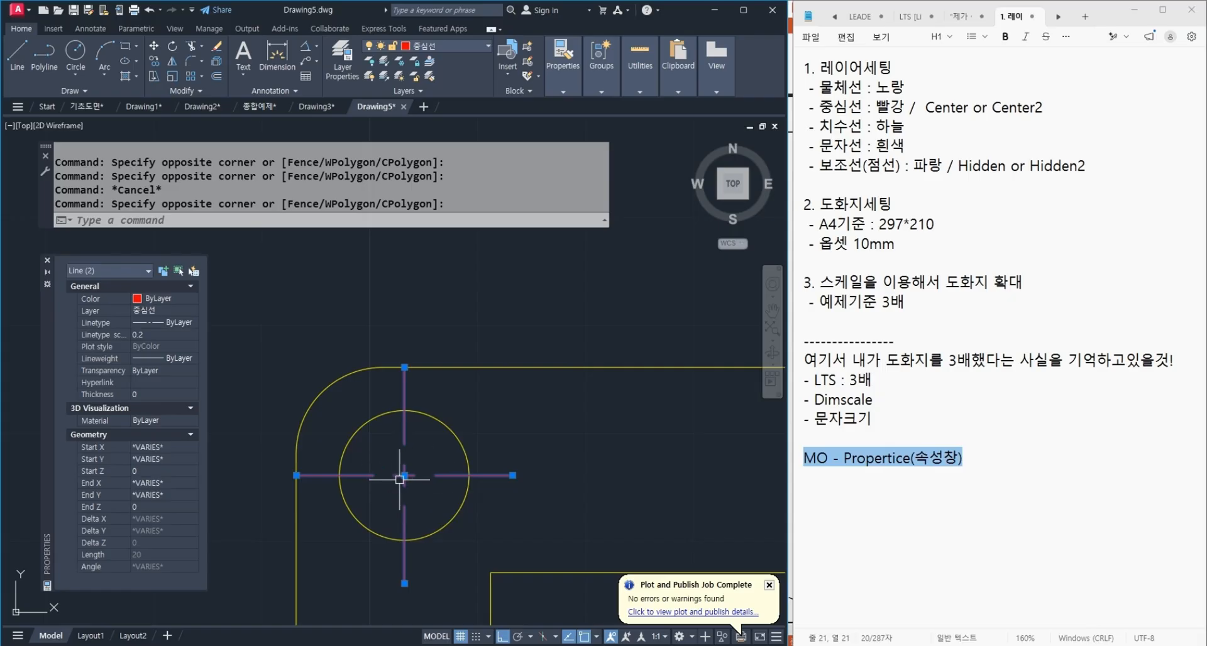
click(161, 336)
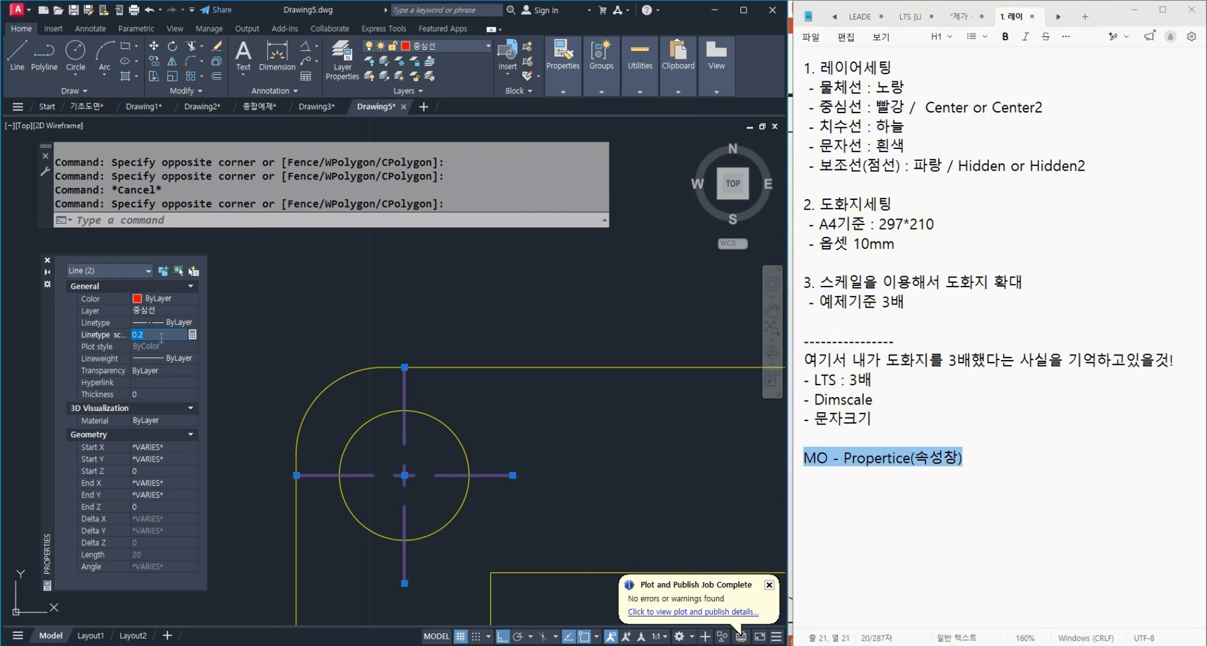
mouse_move(255, 442)
mouse_down()
mouse_move(225, 326)
mouse_move(256, 366)
mouse_up()
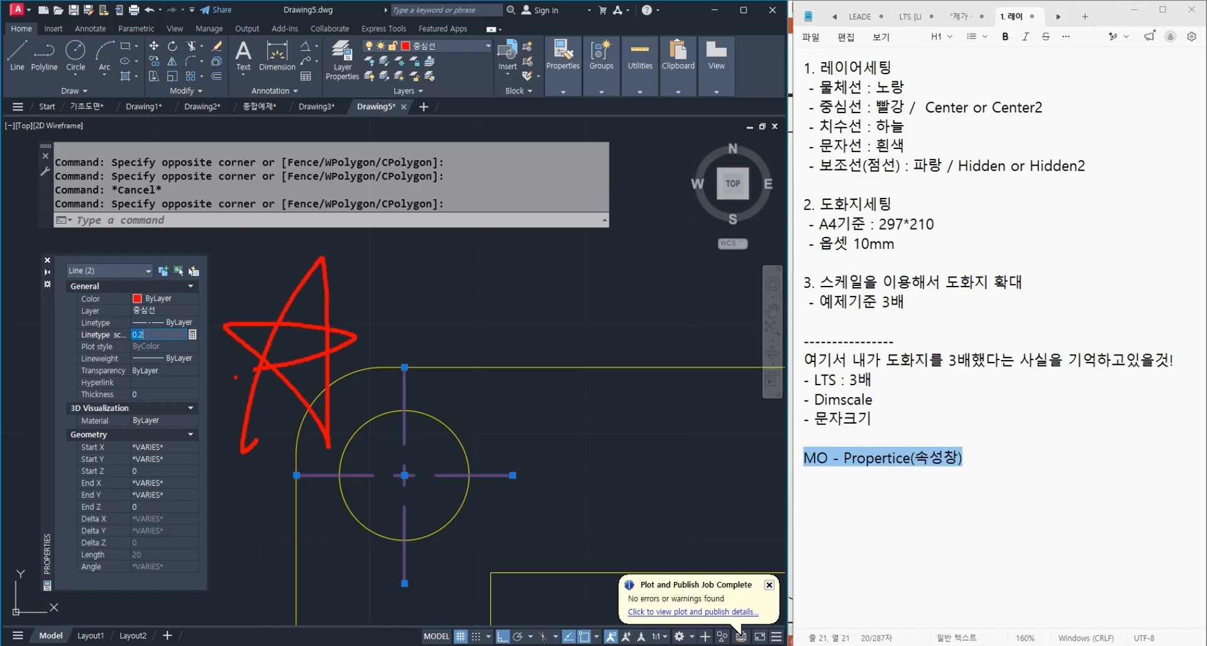
key(Escape)
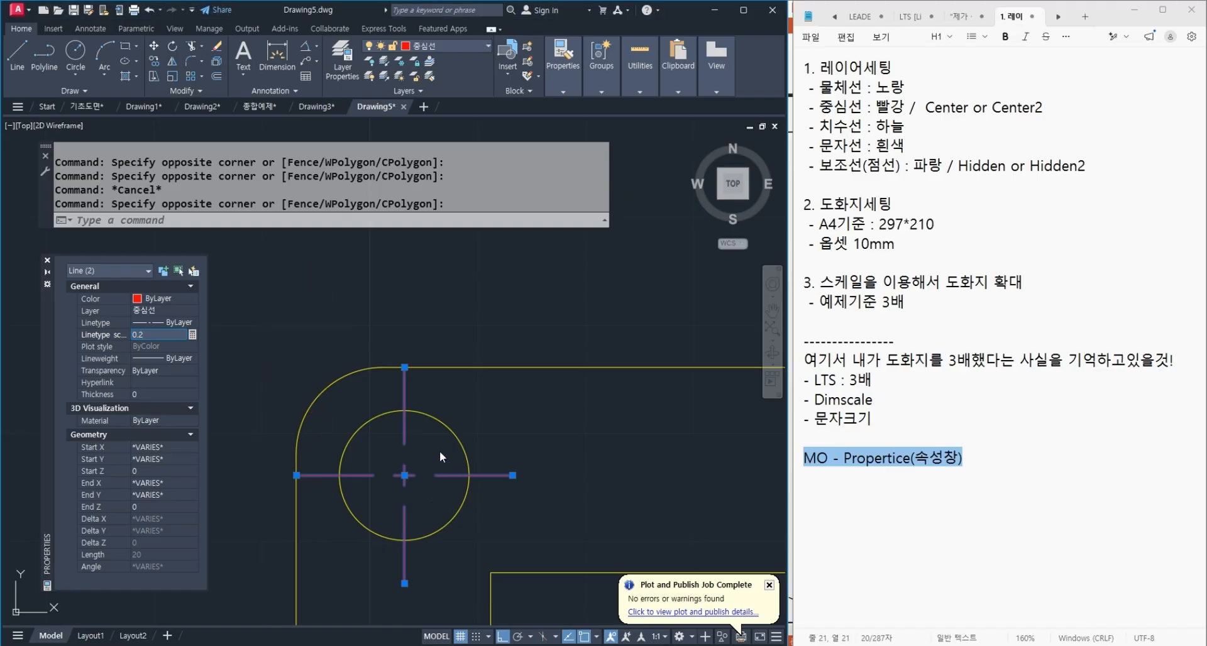
key(Escape)
Minimise the notes and inspect the right half of the cassette drawing in the reference PDF.
scroll(376, 415, down, 5)
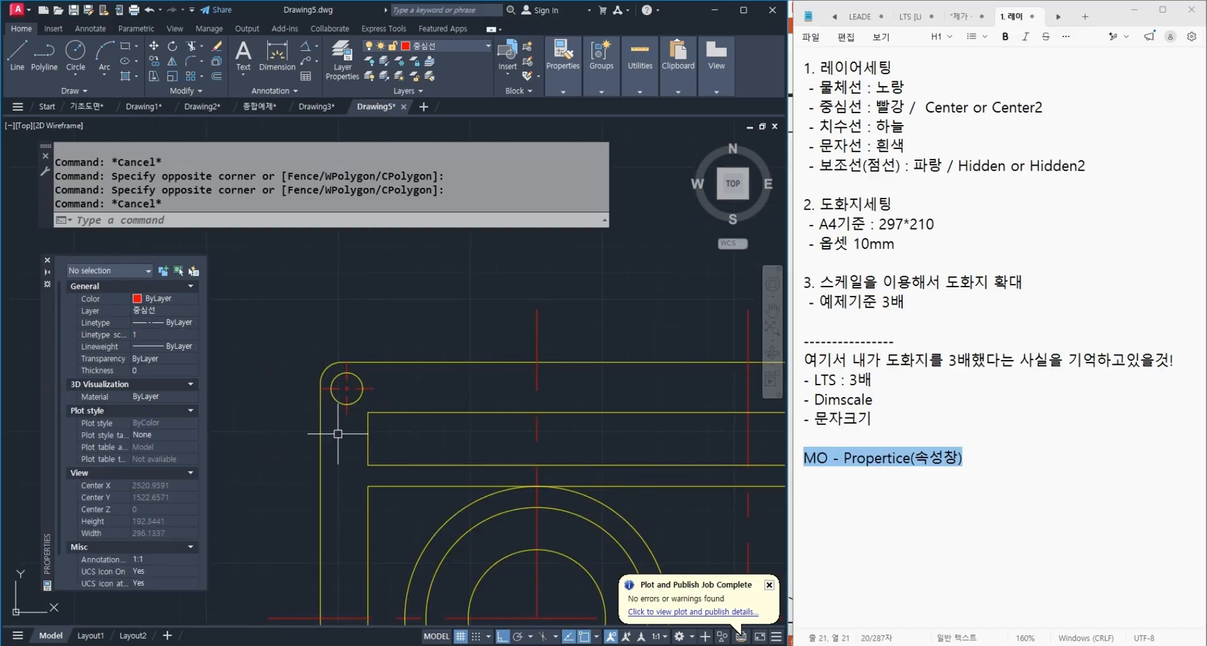
click(1134, 9)
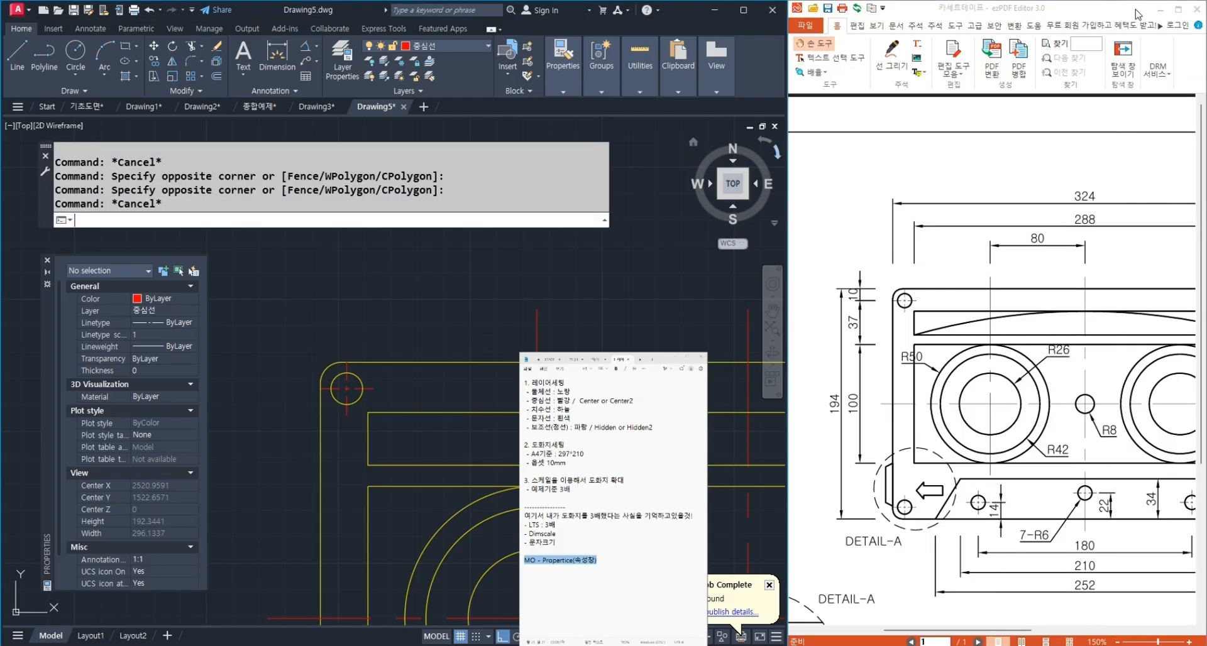
drag(969, 293, 773, 296)
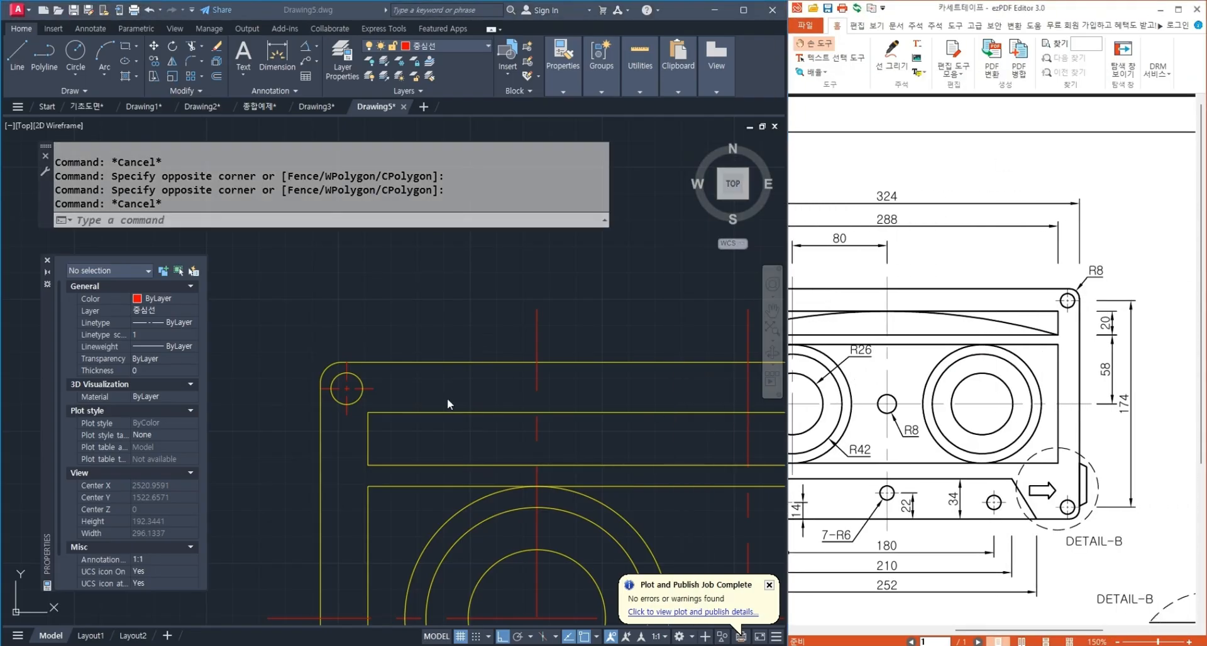
Mirror the upper-left corner hole and its centre lines about the cassette's vertical centre line, keeping the originals.
text(mi)
key(Return)
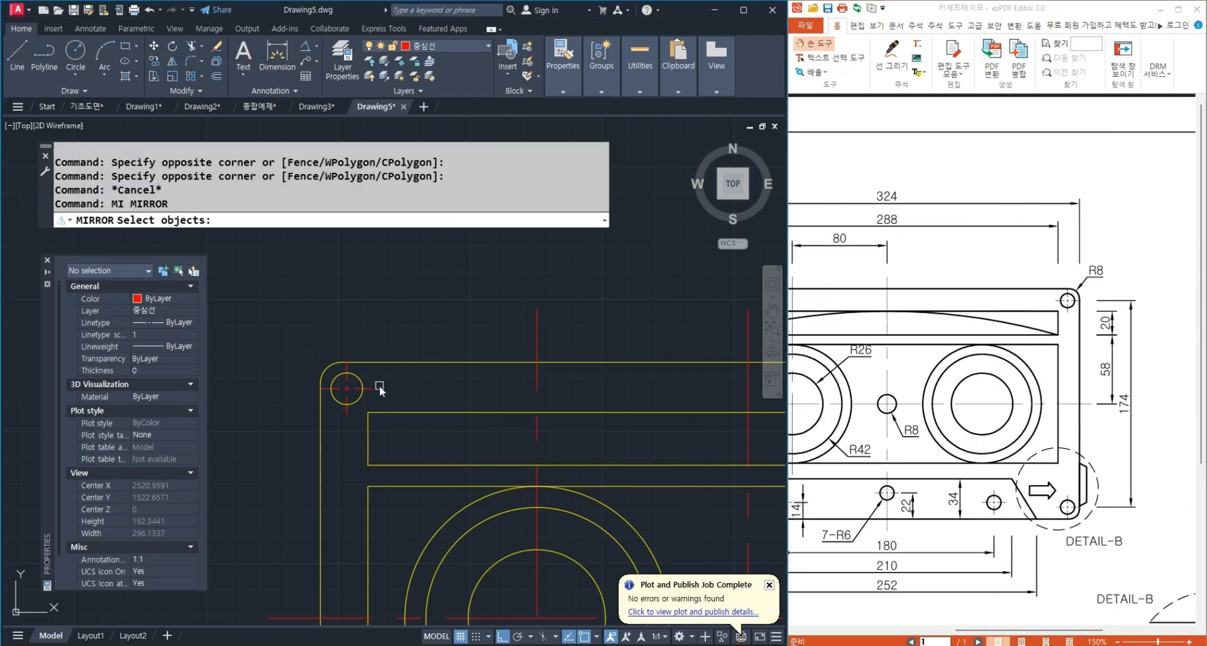
click(380, 378)
click(340, 406)
scroll(300, 391, down, 2)
key(Return)
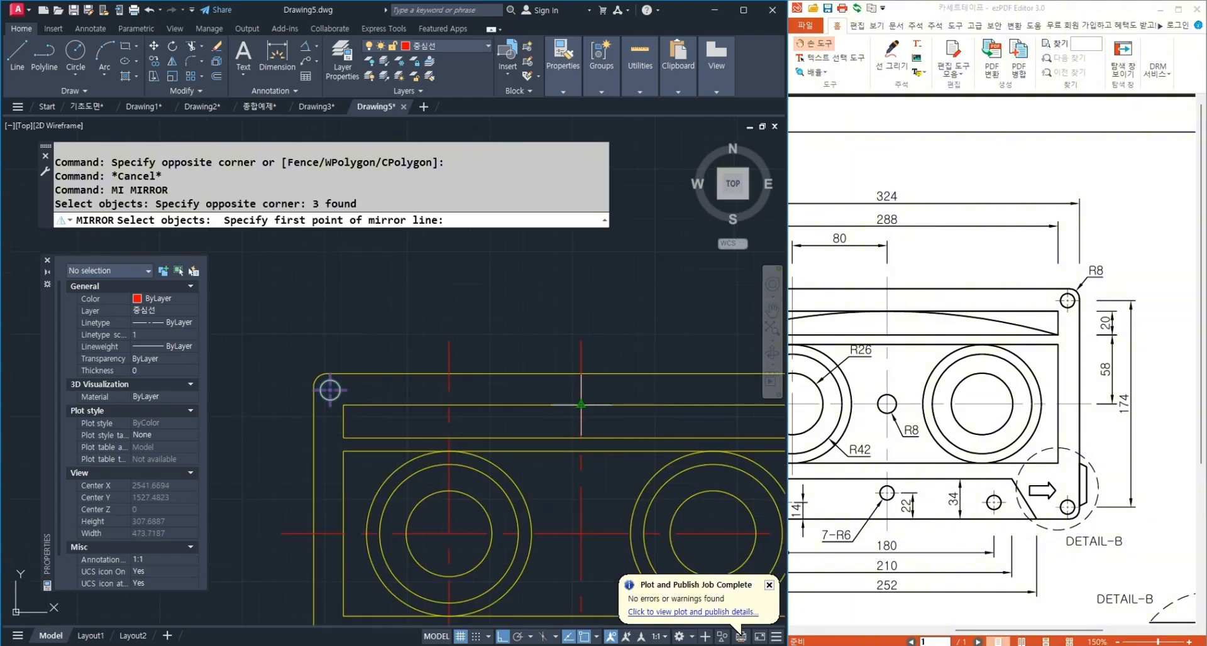
click(581, 374)
click(581, 384)
key(Return)
scroll(584, 390, down, 2)
scroll(600, 404, up, 3)
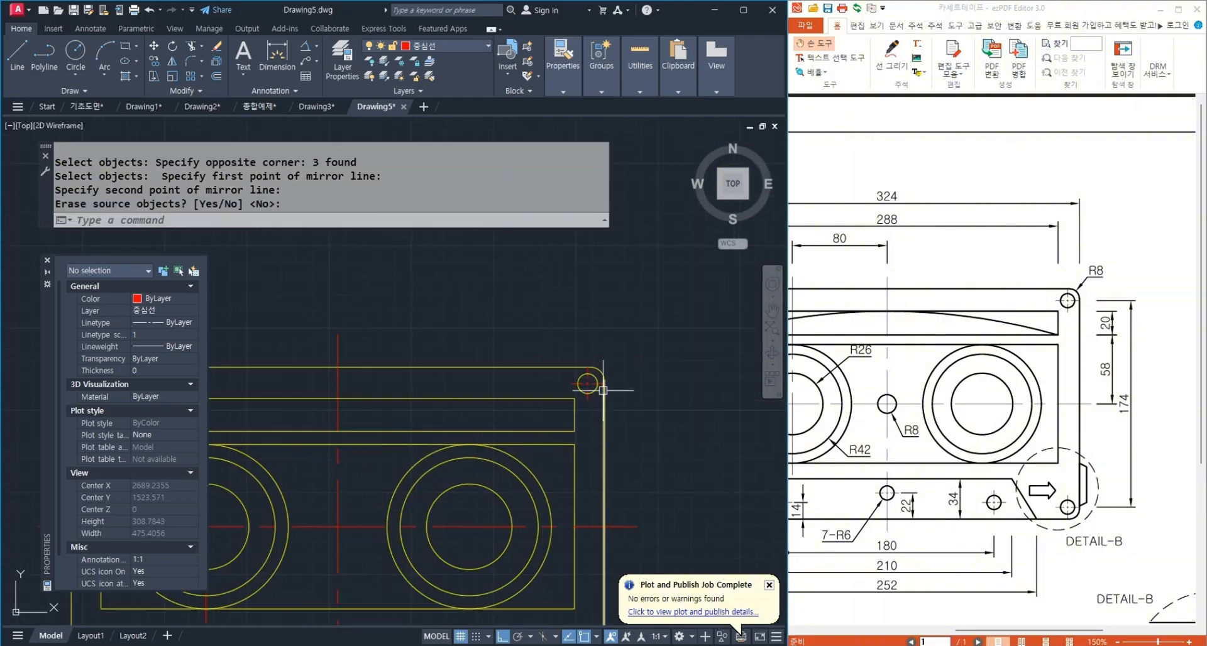
Mirror both upper corner holes with their centre lines about the cassette's horizontal centre line, keeping the originals.
key(Return)
click(601, 393)
click(560, 341)
scroll(677, 371, down, 1)
middle_drag(220, 362, 563, 389)
scroll(509, 381, up, 2)
click(519, 340)
click(427, 405)
scroll(383, 370, down, 3)
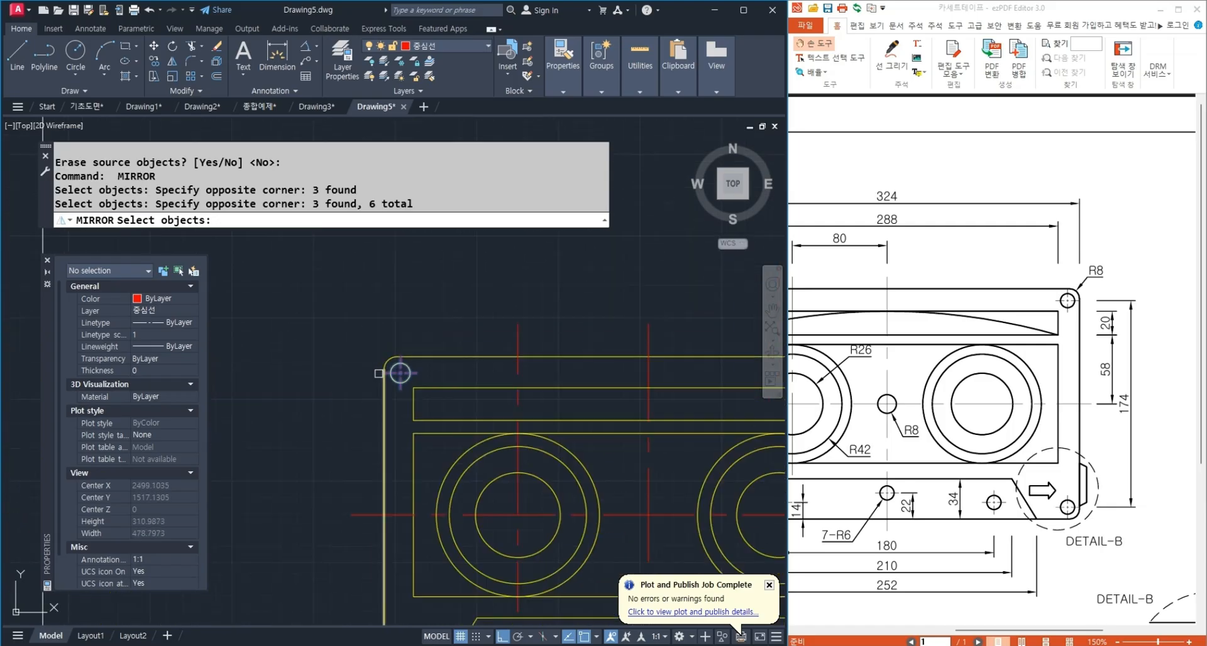
key(Return)
click(376, 503)
click(377, 534)
key(Return)
scroll(377, 465, down, 4)
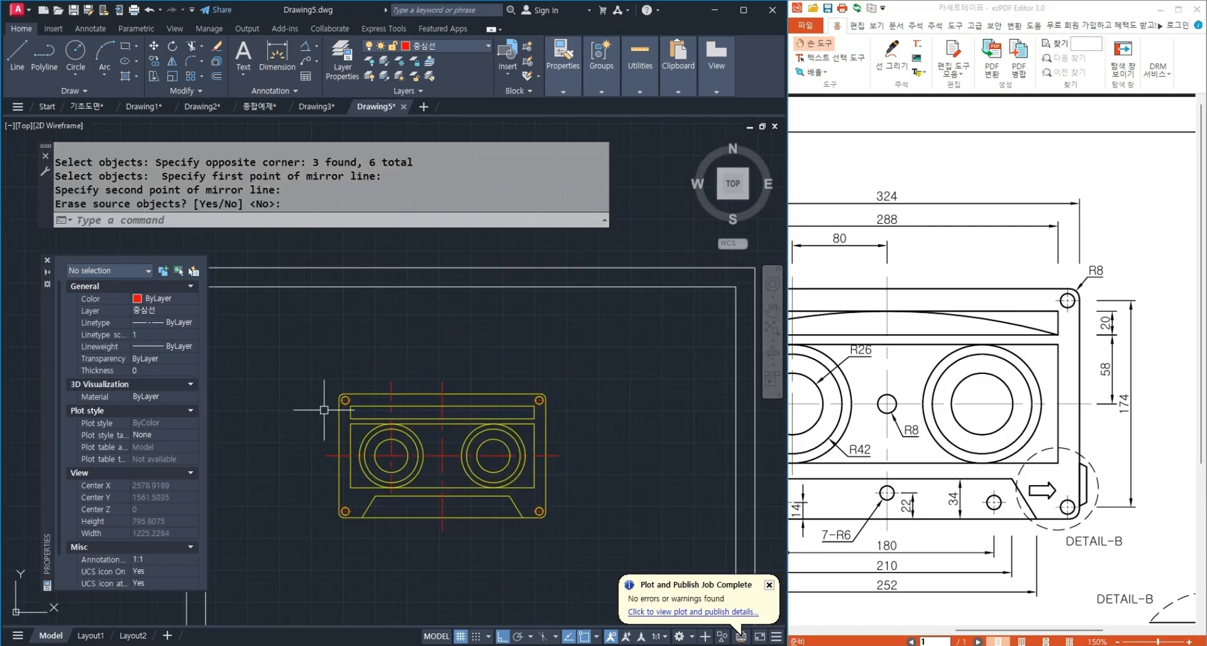
Consult the lower small-hole dimensions in the reference PDF and offset the cassette outline's bottom edge 14 upward.
middle_drag(396, 456, 396, 406)
scroll(396, 406, up, 2)
drag(943, 522, 1050, 469)
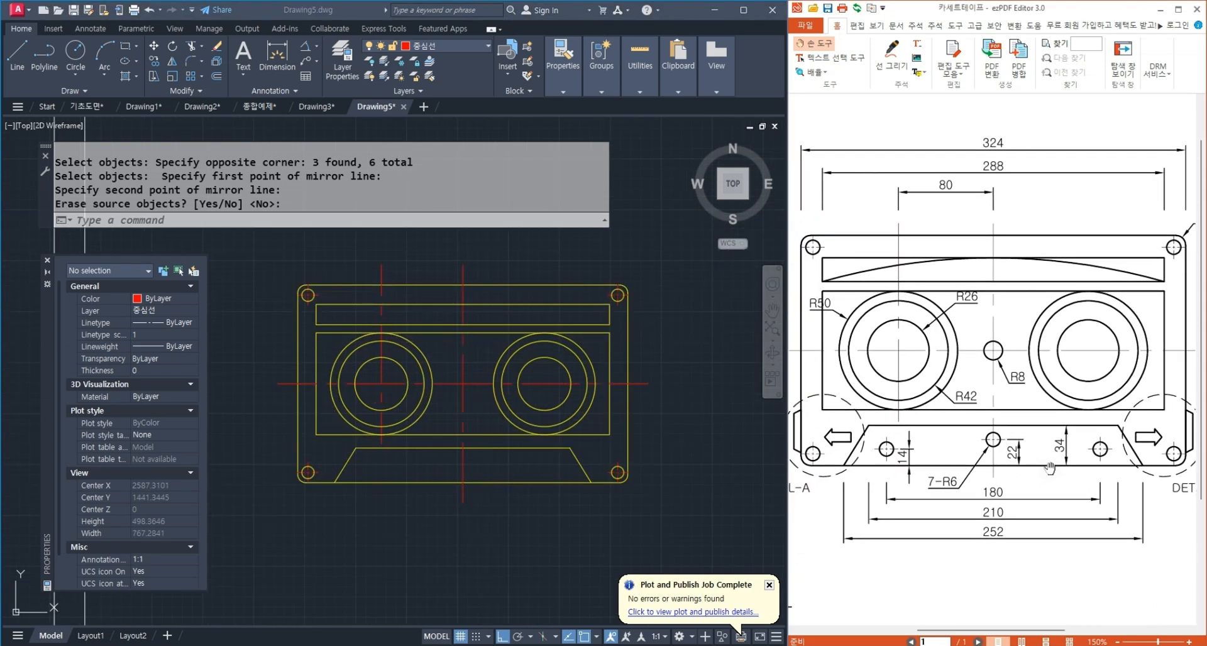
ctrl+scroll(901, 466, up, 2)
drag(901, 467, 973, 476)
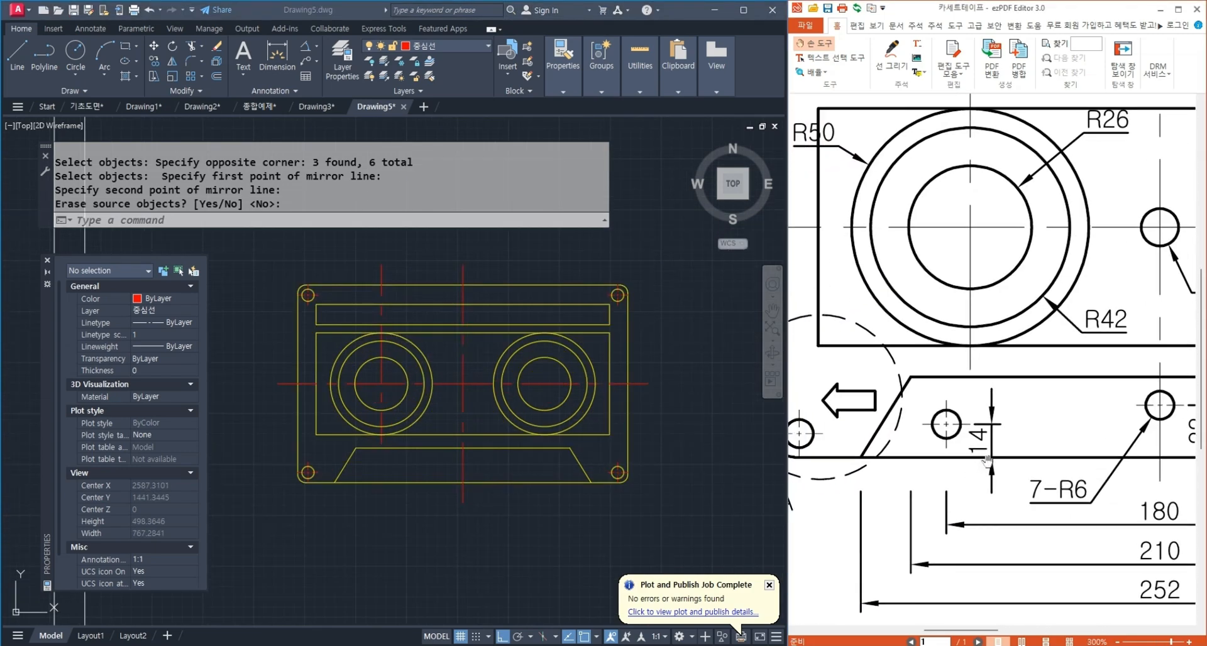
click(519, 535)
scroll(364, 489, up, 2)
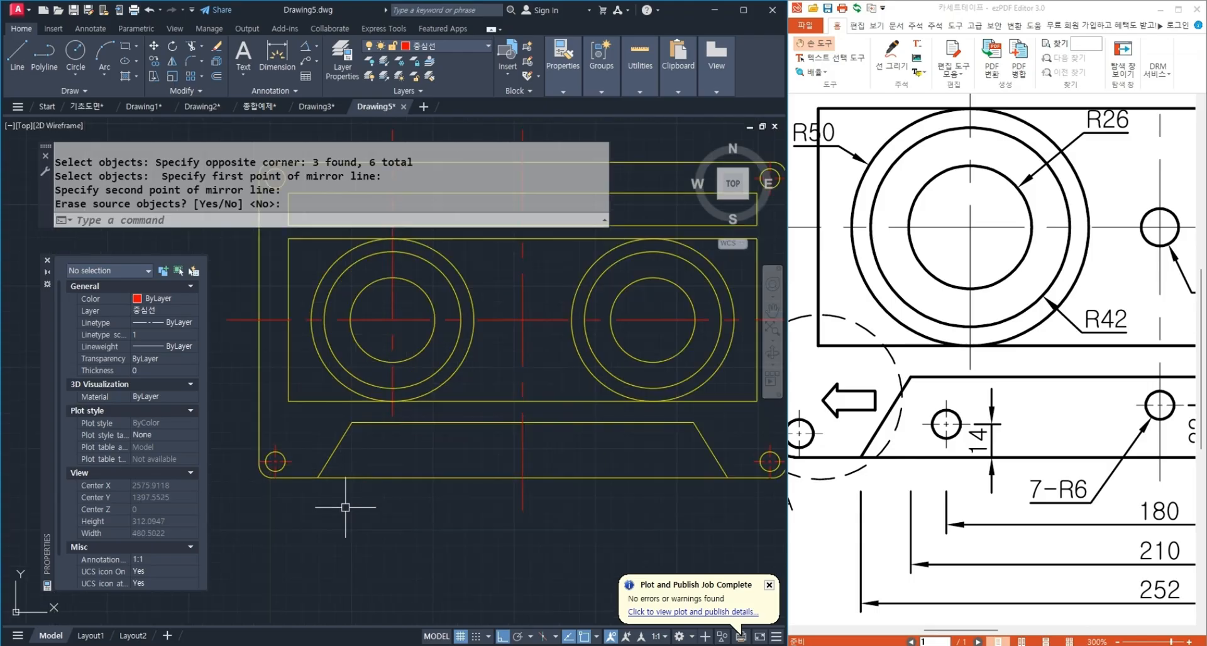
text(o)
key(Return)
text(14)
key(Return)
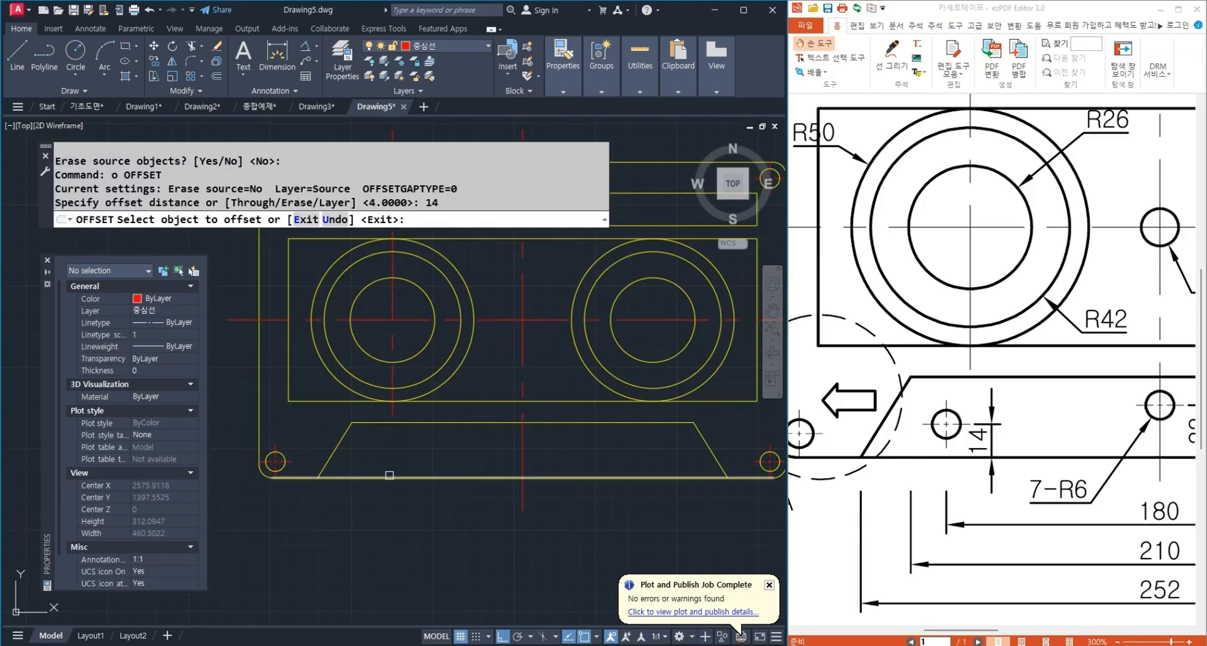
click(394, 474)
click(403, 462)
middle_drag(552, 508, 443, 514)
key(Return)
Offset the cassette's vertical centre line 90 to each side for the outer small holes, following the PDF's 180 spacing.
drag(1067, 550, 909, 553)
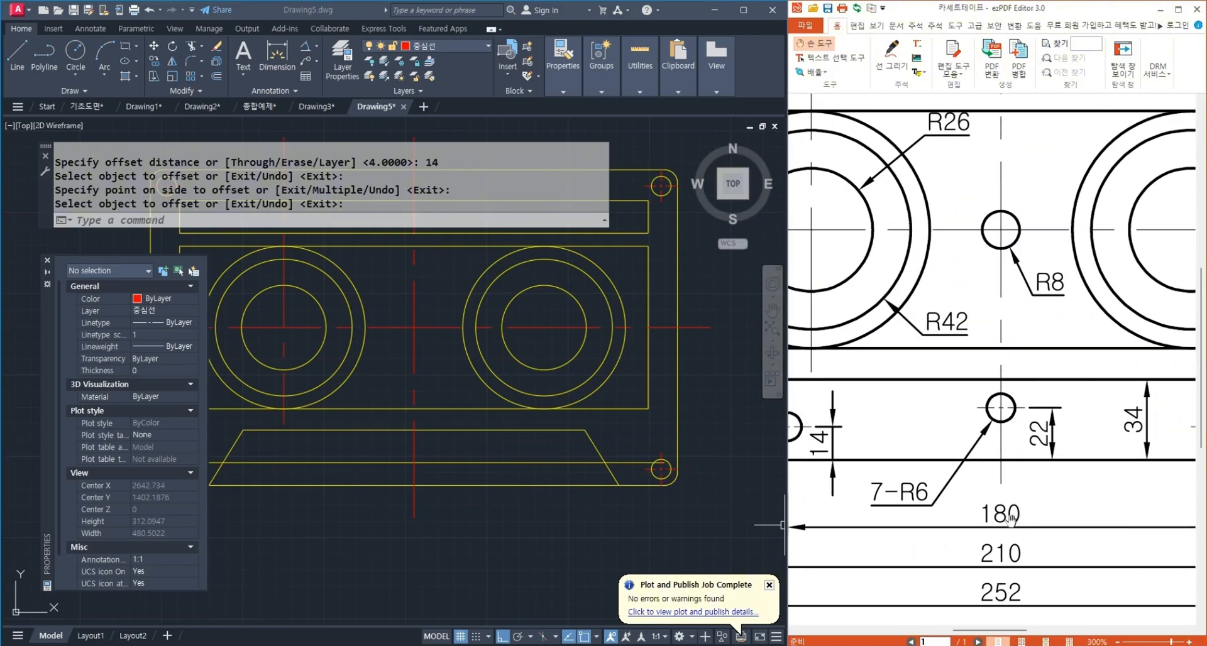
drag(966, 525, 1025, 524)
click(464, 534)
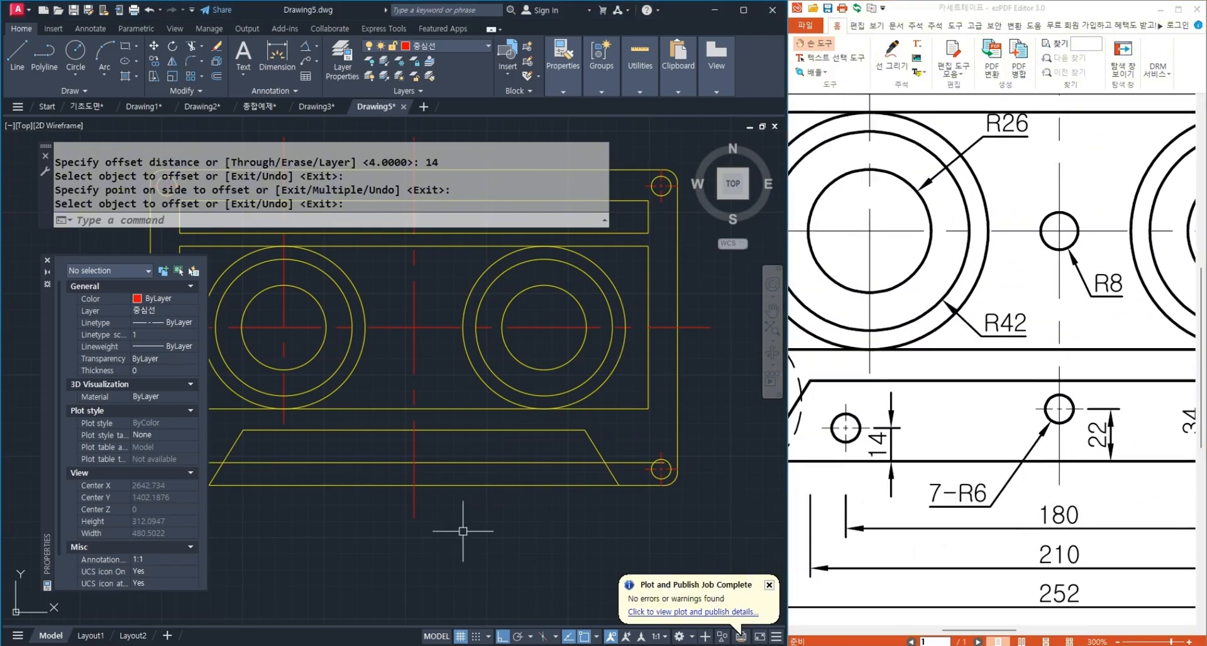
middle_drag(373, 525, 405, 523)
text(o)
key(Return)
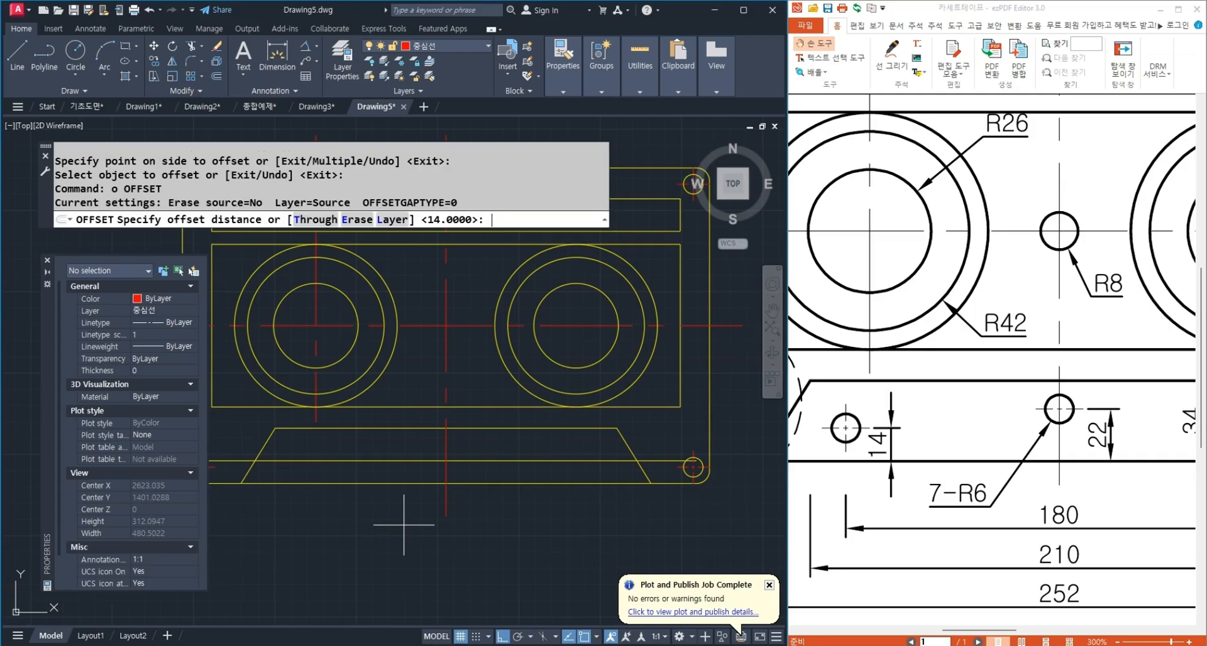
text(90)
key(Return)
click(441, 501)
click(409, 505)
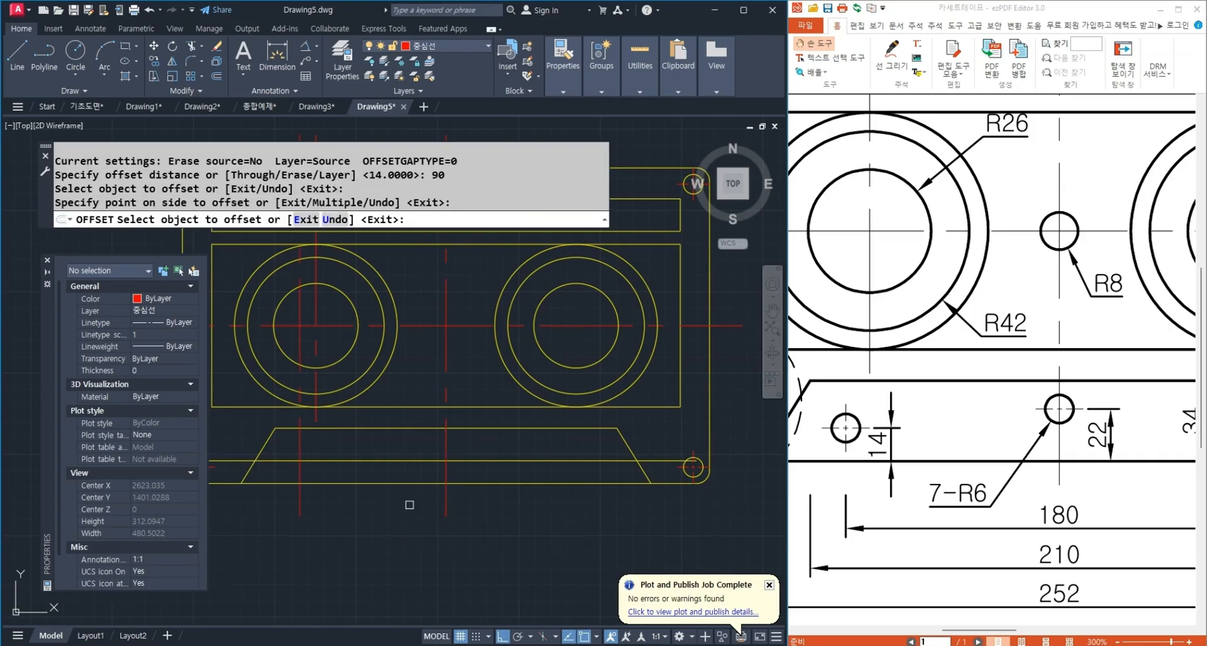
click(447, 505)
click(558, 513)
key(Return)
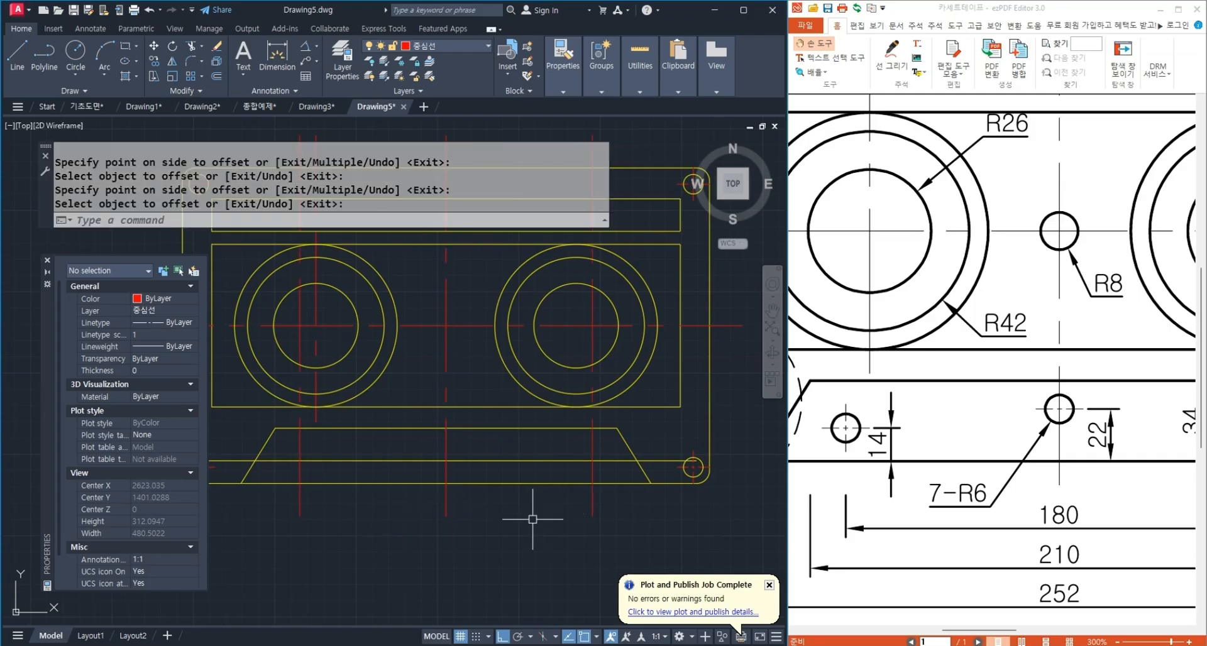
Offset the cassette outline's bottom edge 22 upward to locate the middle small hole.
drag(1048, 530, 1023, 525)
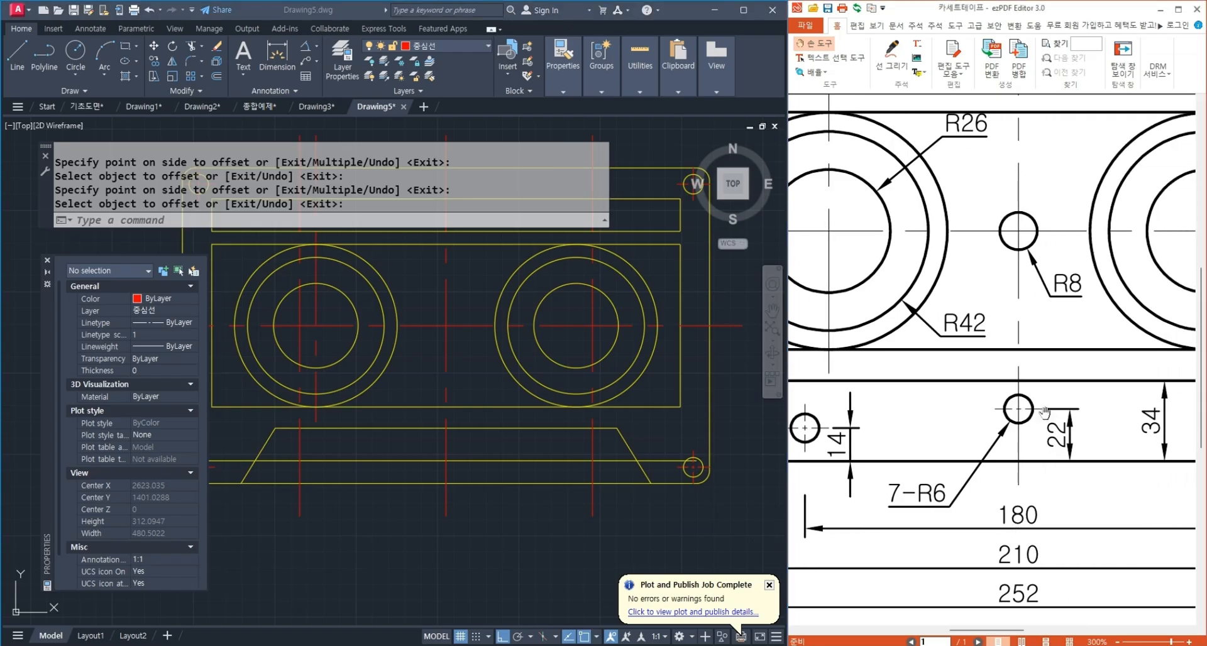
click(454, 554)
text(o)
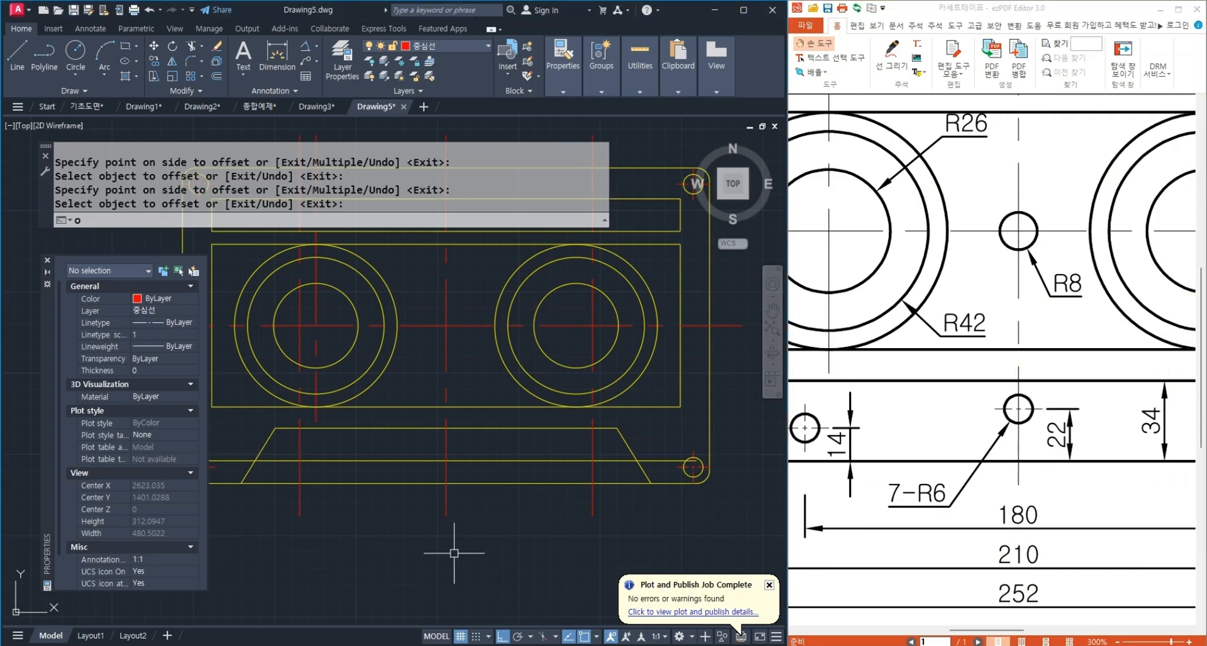
key(Return)
text(22)
key(Return)
click(465, 483)
click(475, 461)
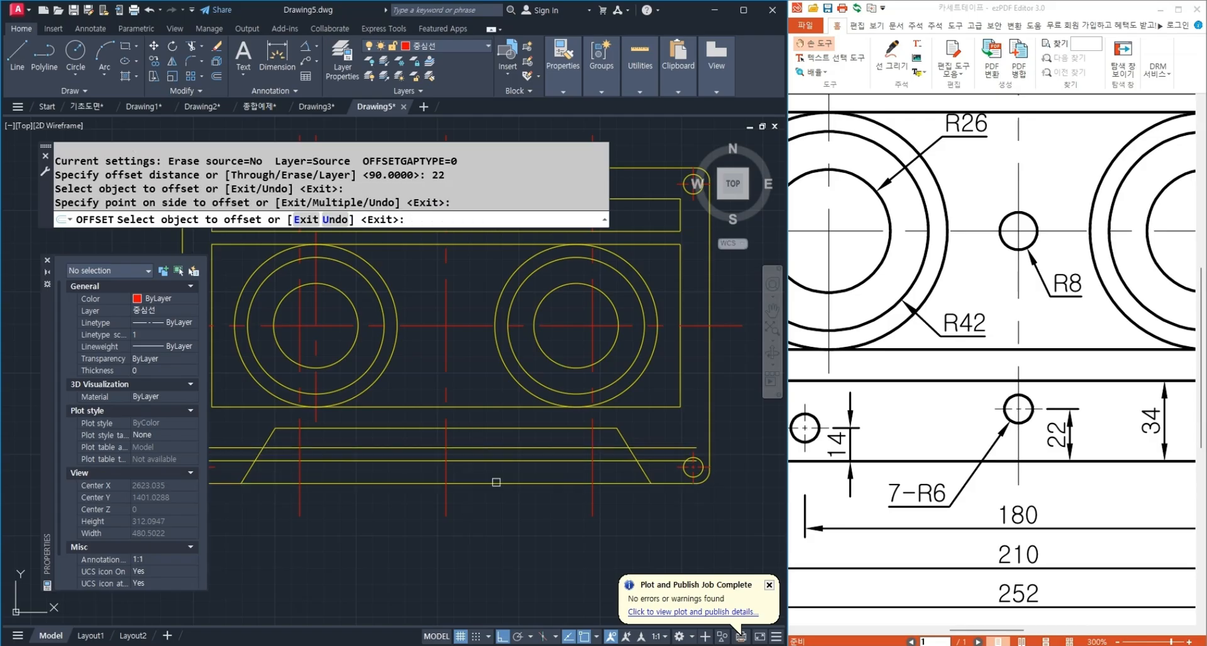
Copy the lower-left corner hole with its centre lines, from its centre to the left outer small-hole intersection at the 14 offset.
key(Return)
middle_drag(355, 564, 517, 550)
text(co)
key(Return)
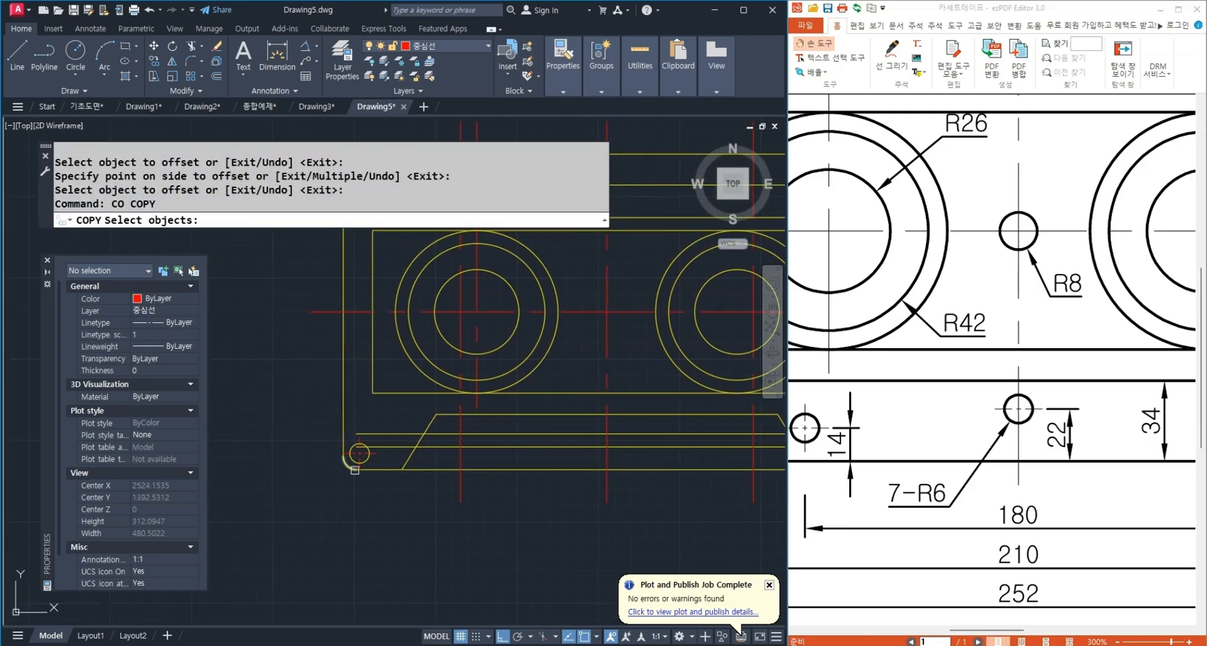
scroll(364, 461, up, 4)
click(416, 463)
click(302, 397)
scroll(344, 457, down, 2)
key(Return)
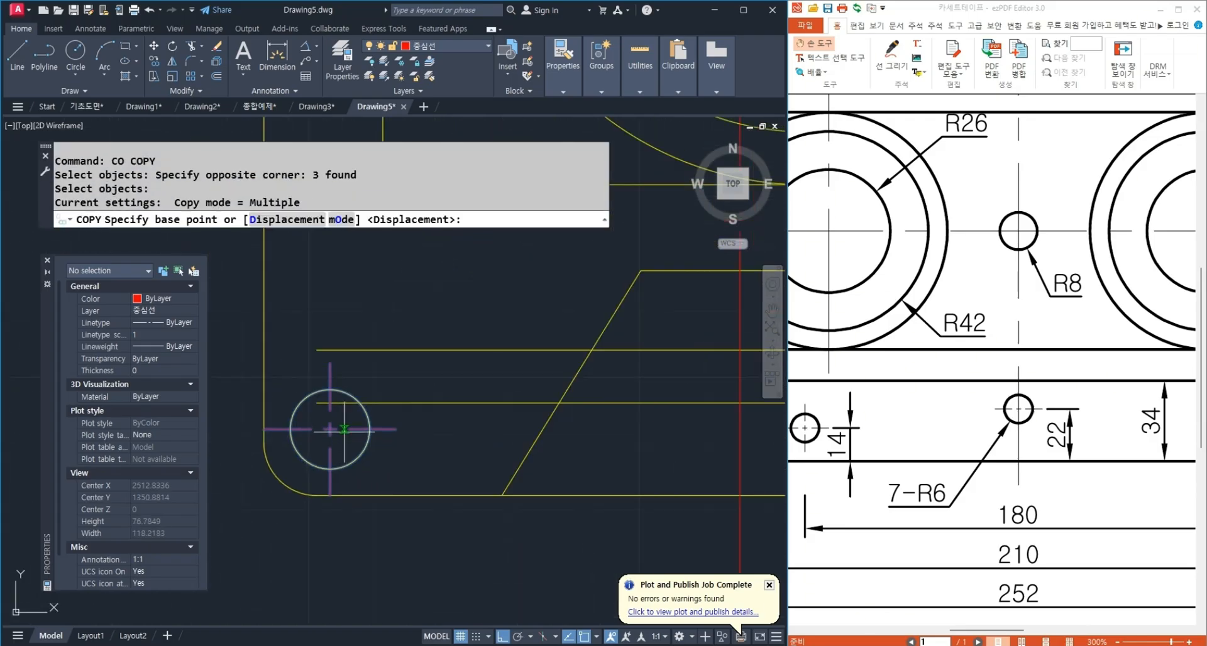
scroll(339, 430, up, 4)
scroll(264, 447, up, 2)
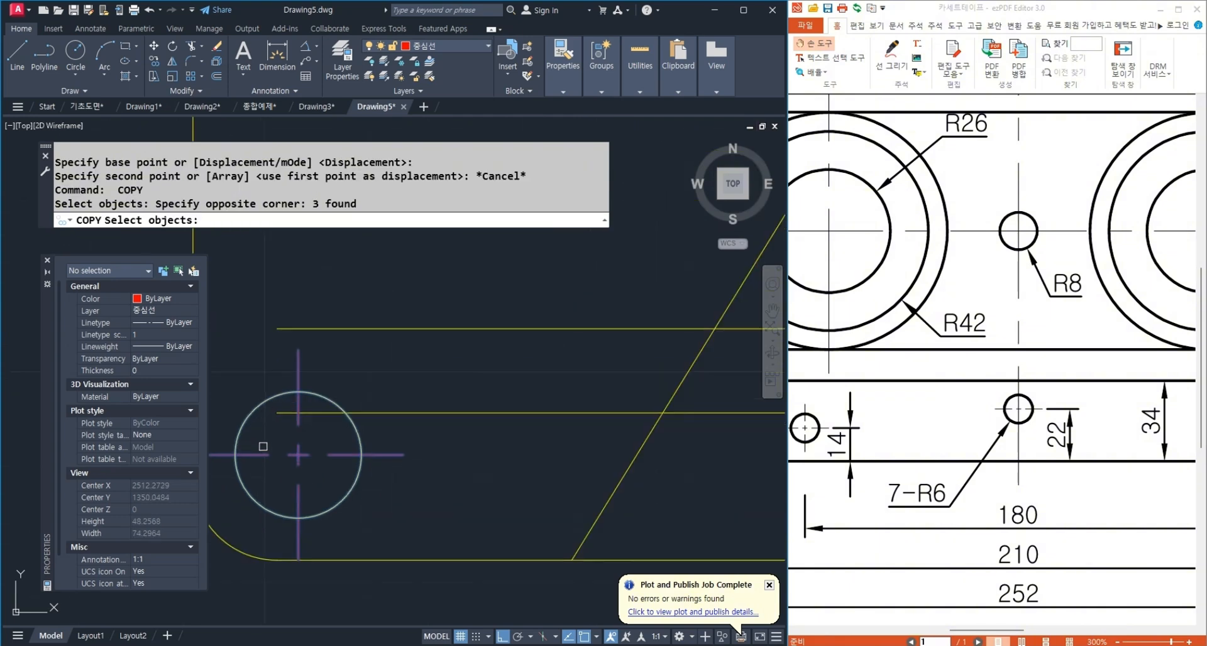
key(Return)
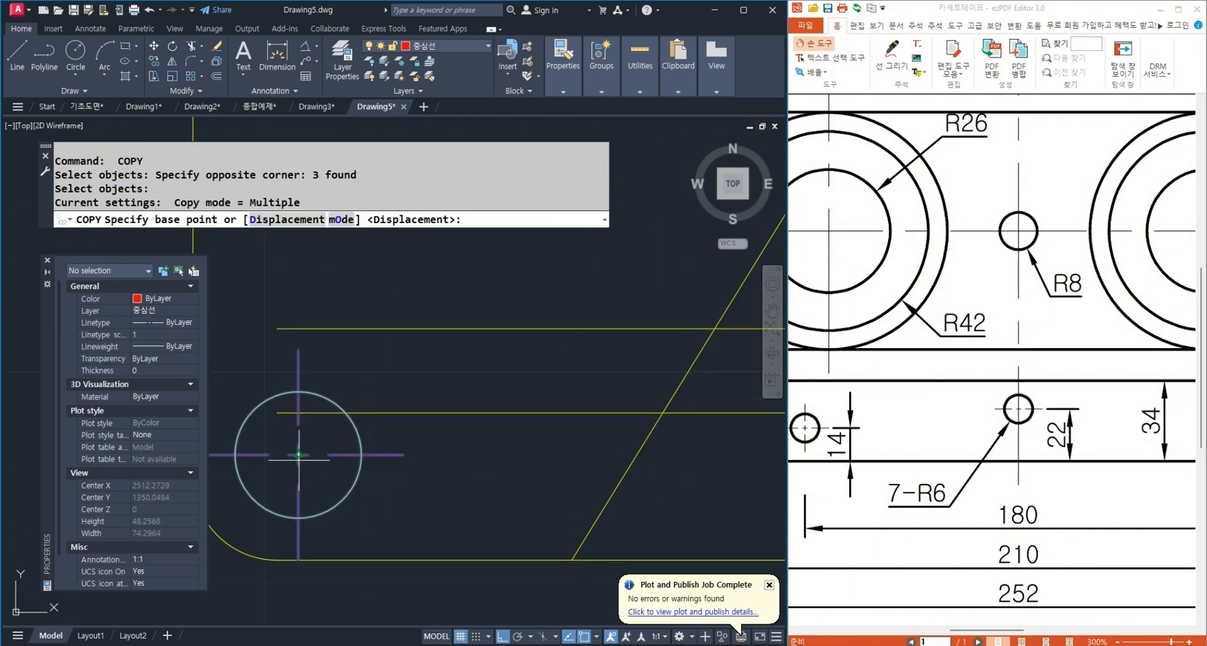
click(299, 455)
scroll(289, 459, down, 3)
key(F8)
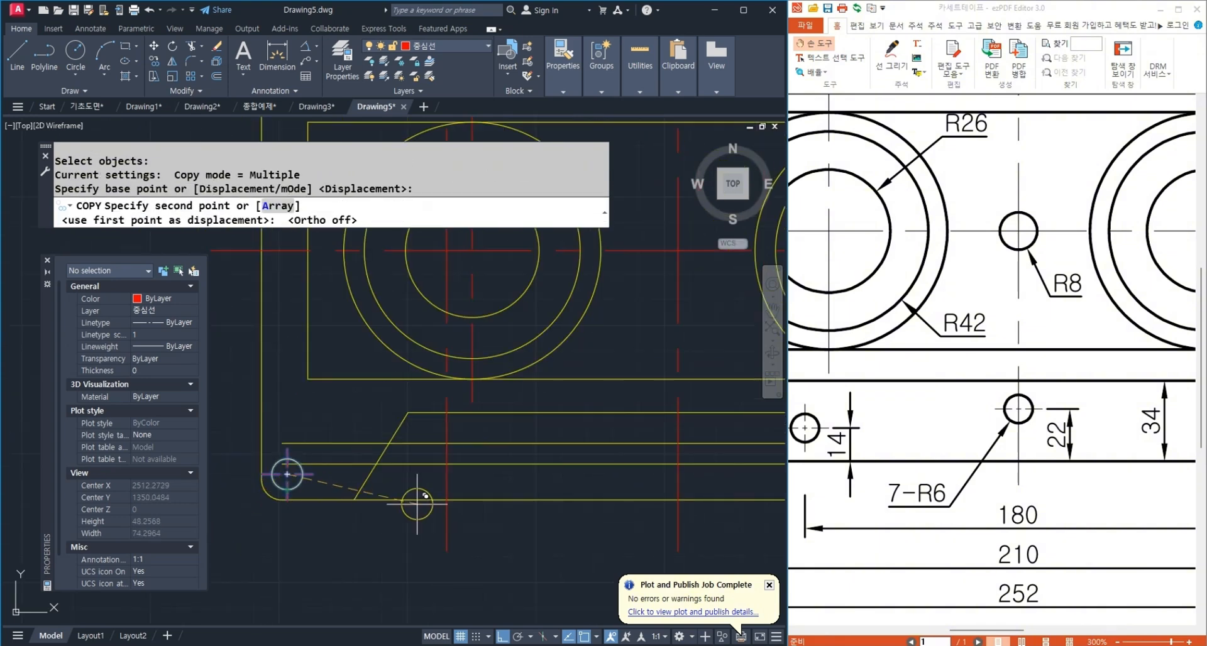
click(445, 465)
middle_drag(446, 467, 235, 563)
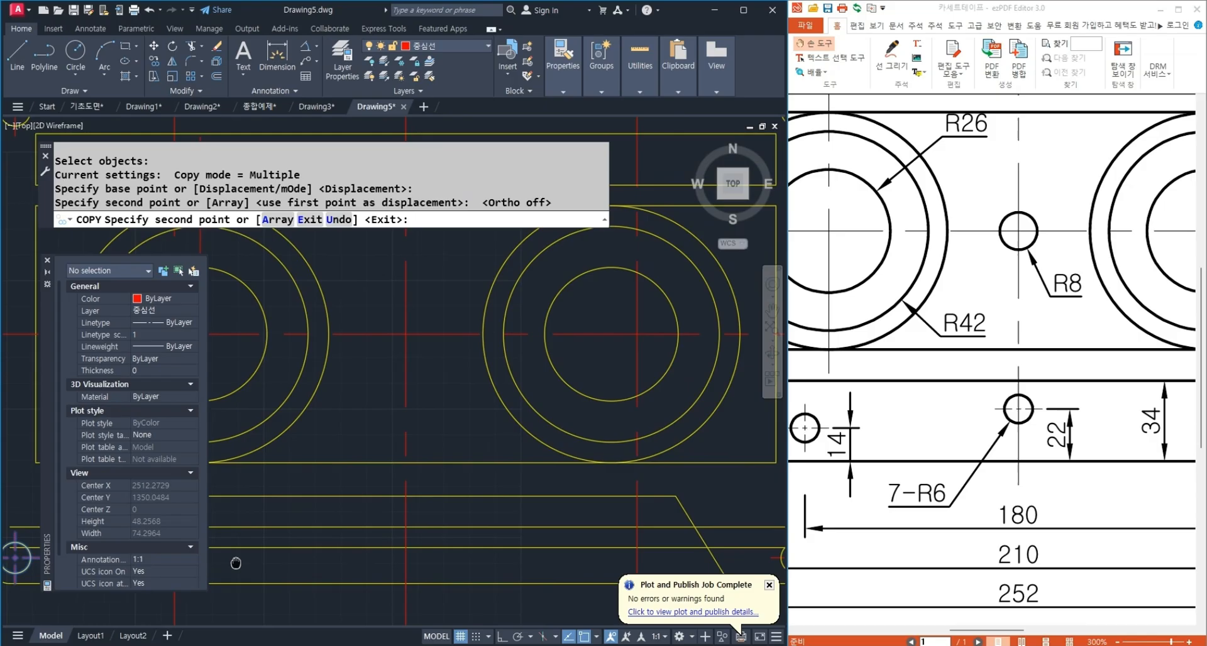
Place further copies of the hole at the middle intersection on the 22 offset and the right outer intersection on the 14 offset.
click(406, 527)
middle_drag(522, 543, 323, 479)
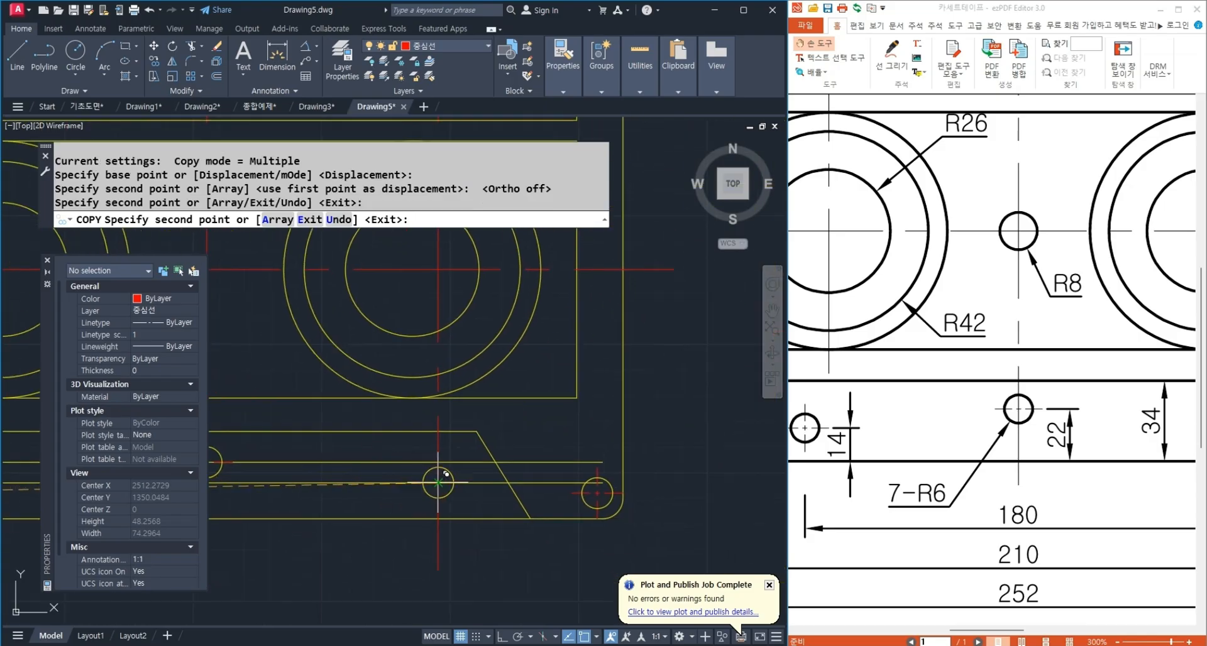
click(438, 484)
middle_drag(470, 493, 665, 514)
key(space)
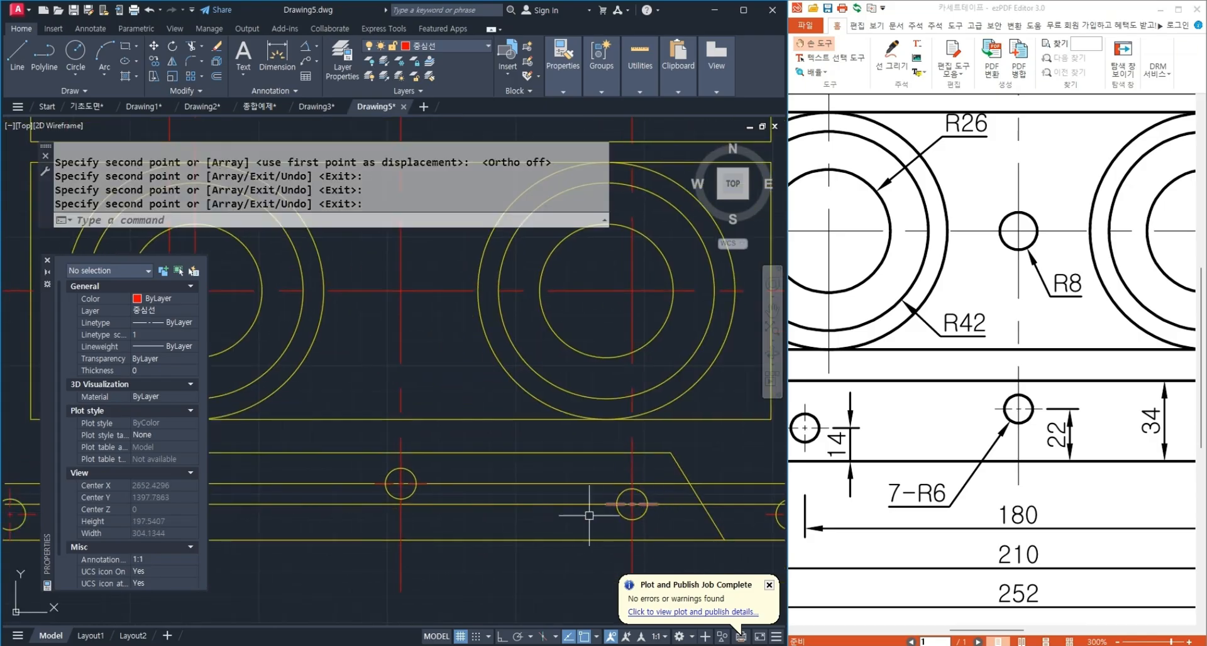
Delete the two horizontal construction lines offset 14 and 22 from the cassette's bottom edge.
click(563, 521)
click(539, 473)
scroll(539, 474, down, 1)
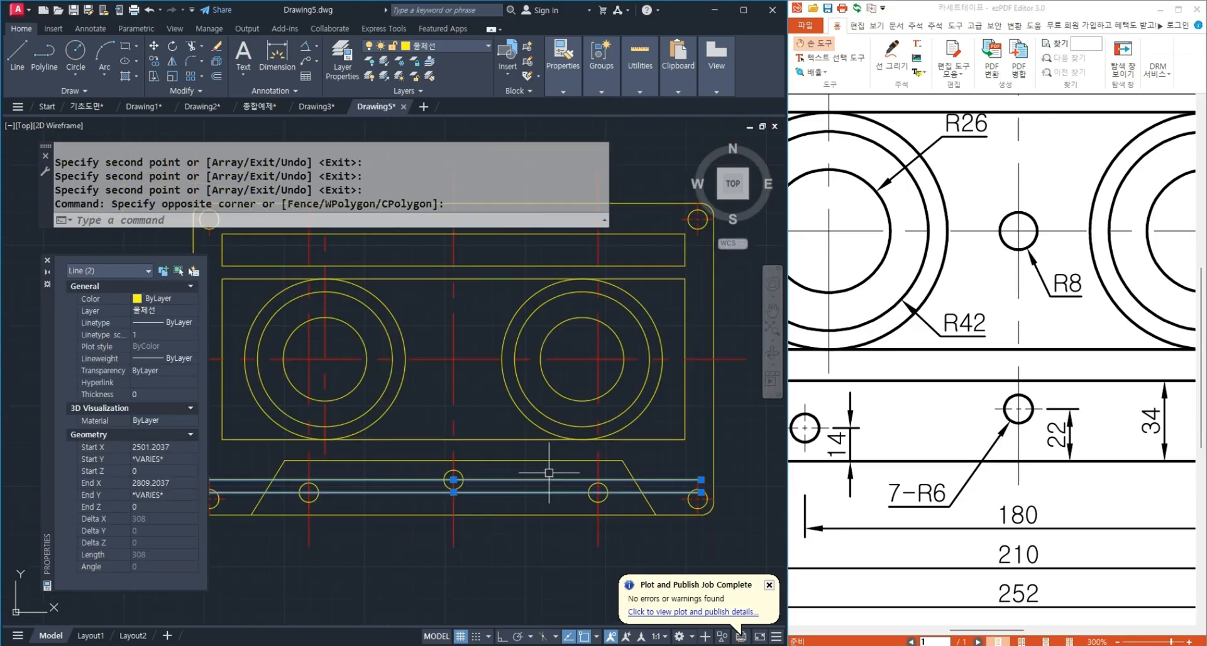
key(Delete)
Delete the two vertical construction lines passing through the outer small holes, keeping the cassette's main centre line.
click(510, 531)
click(434, 539)
key(Delete)
click(332, 539)
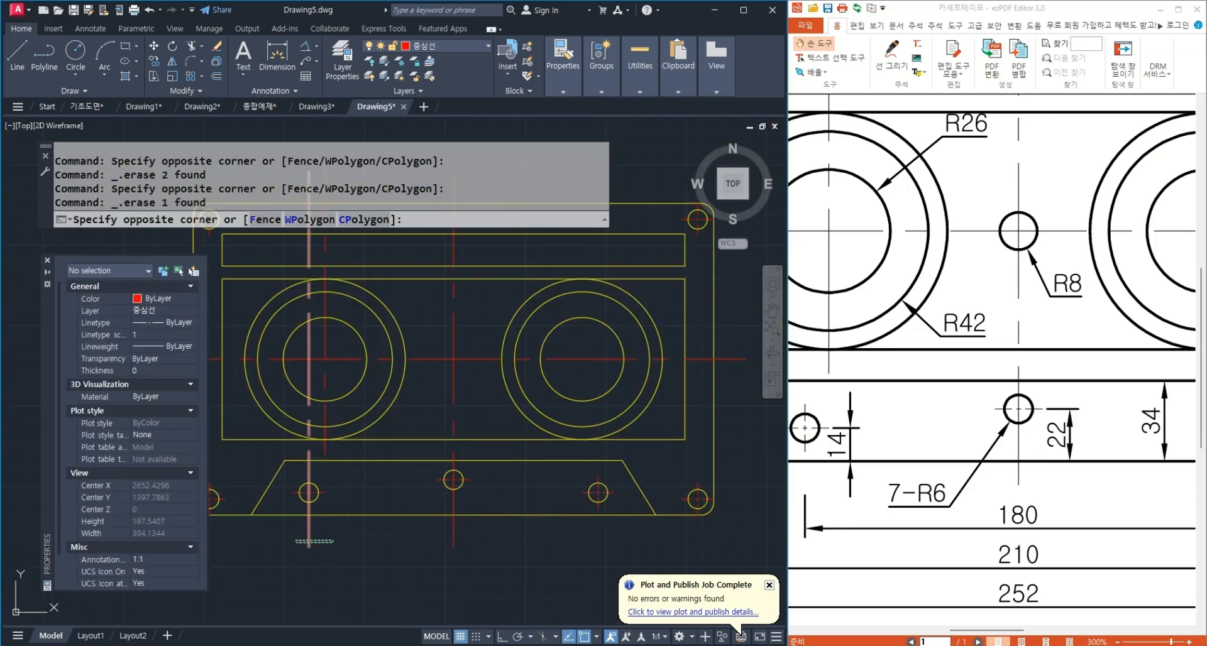
click(303, 539)
key(Delete)
scroll(398, 509, down, 1)
middle_drag(390, 536, 426, 524)
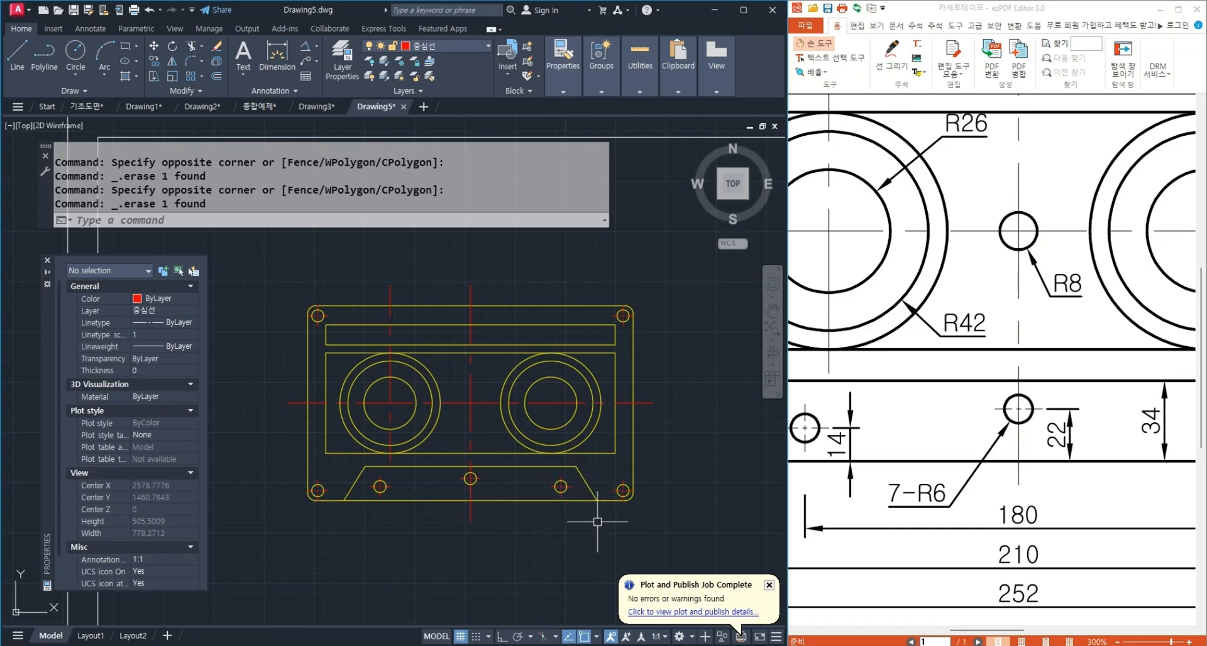
Examine the whole cassette view in the reference PDF for the features still missing from the drawing.
drag(984, 398, 1004, 529)
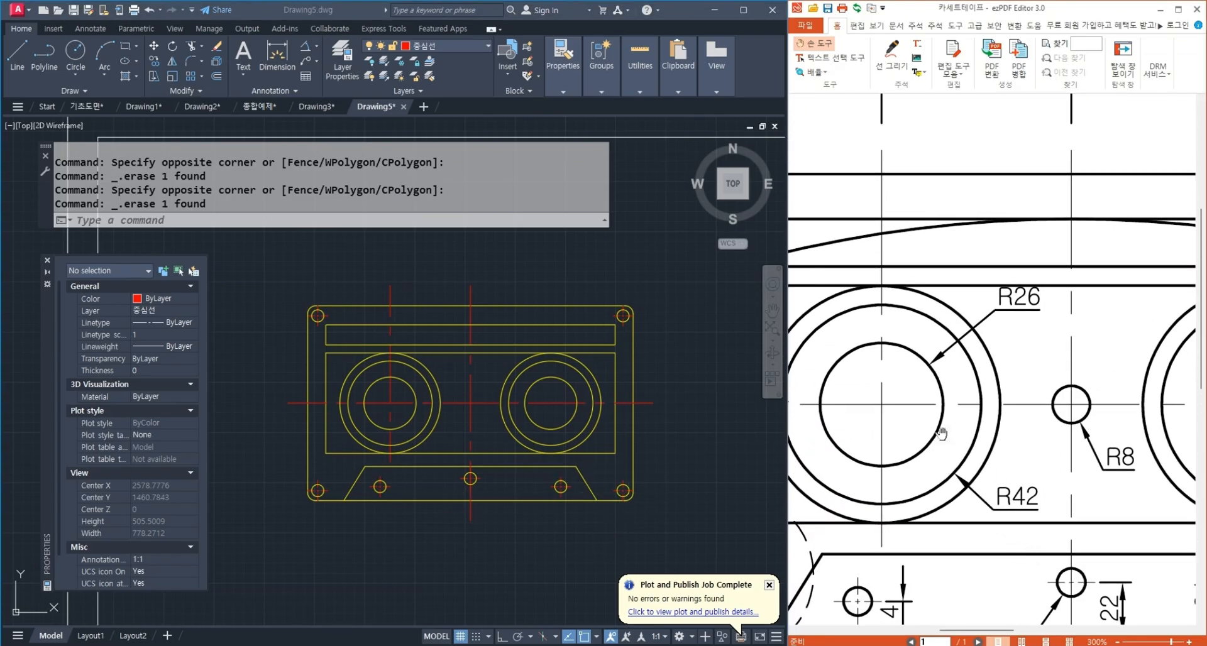
ctrl+scroll(936, 377, down, 2)
drag(969, 392, 962, 405)
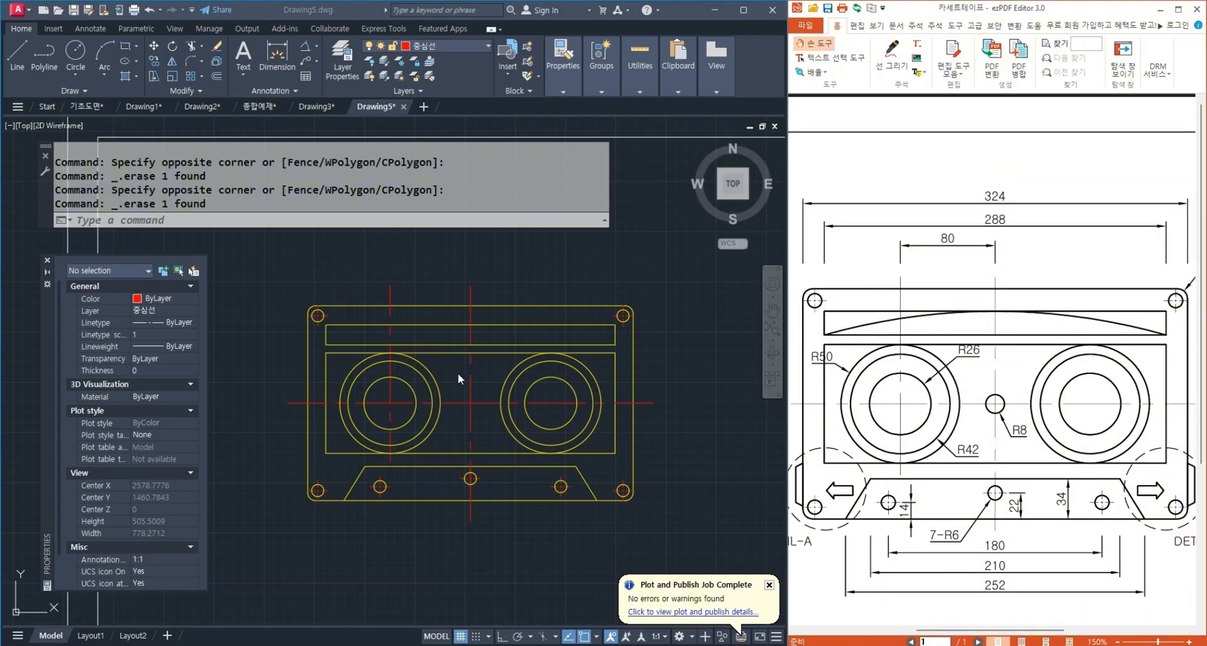
scroll(460, 317, up, 2)
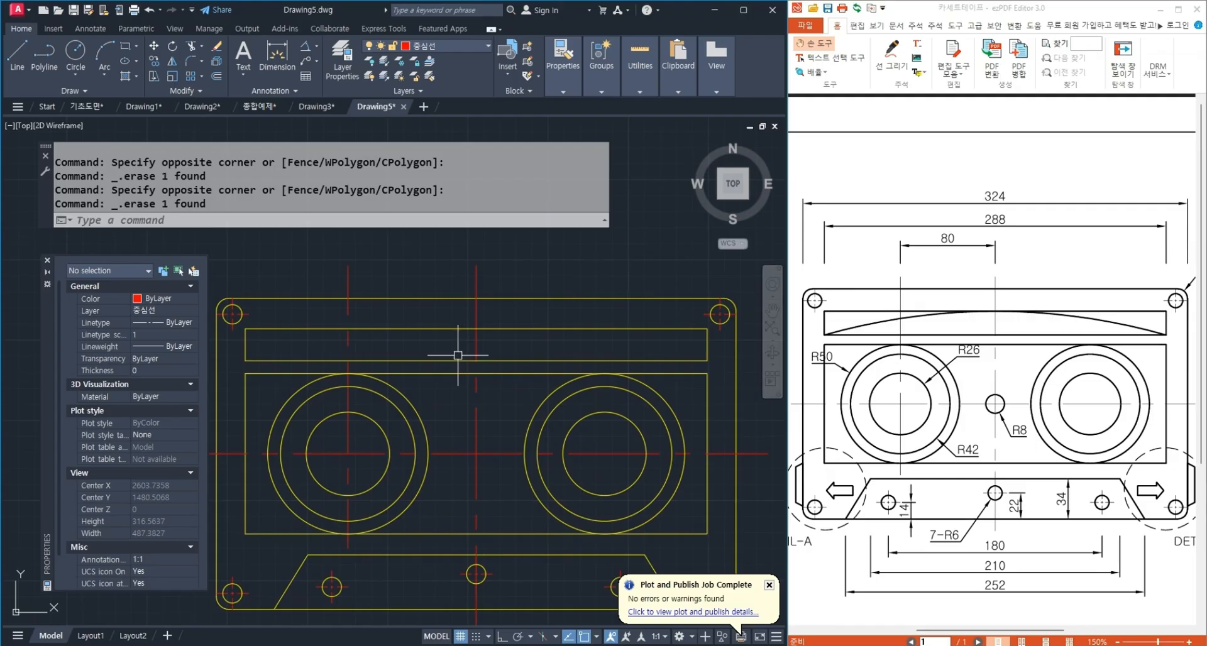
Draw a three-point arc in the narrow upper rectangle from its lower-left corner through the top edge's midpoint to its lower-right corner.
text(a)
key(Return)
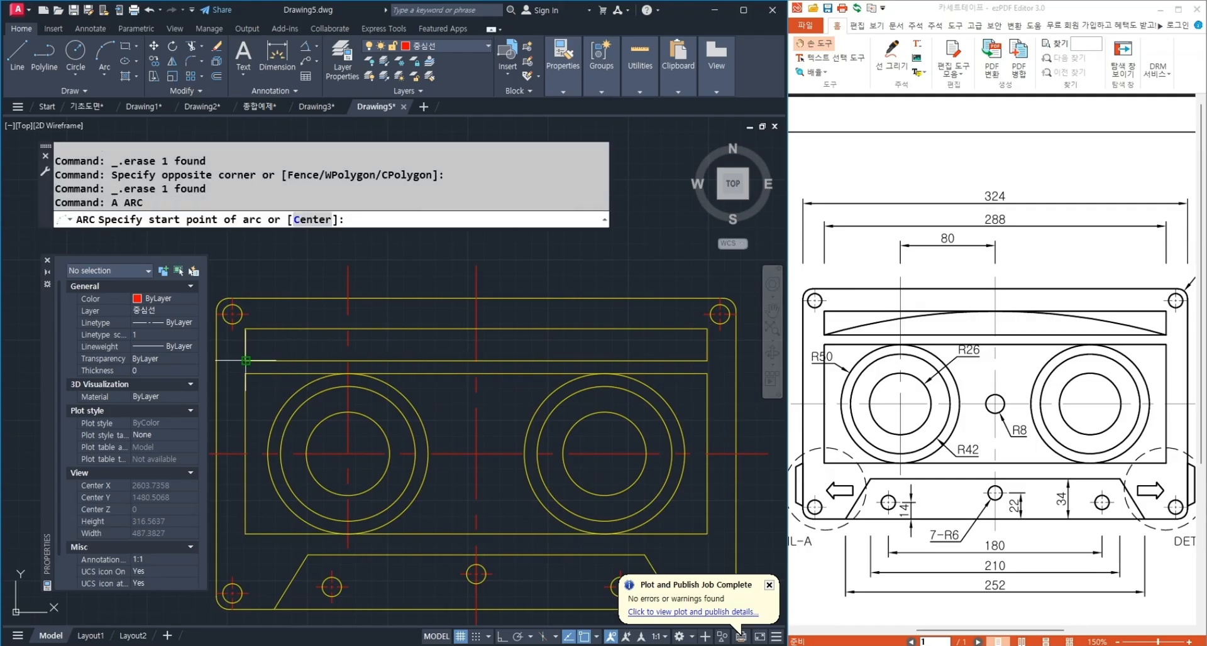
click(246, 360)
click(476, 329)
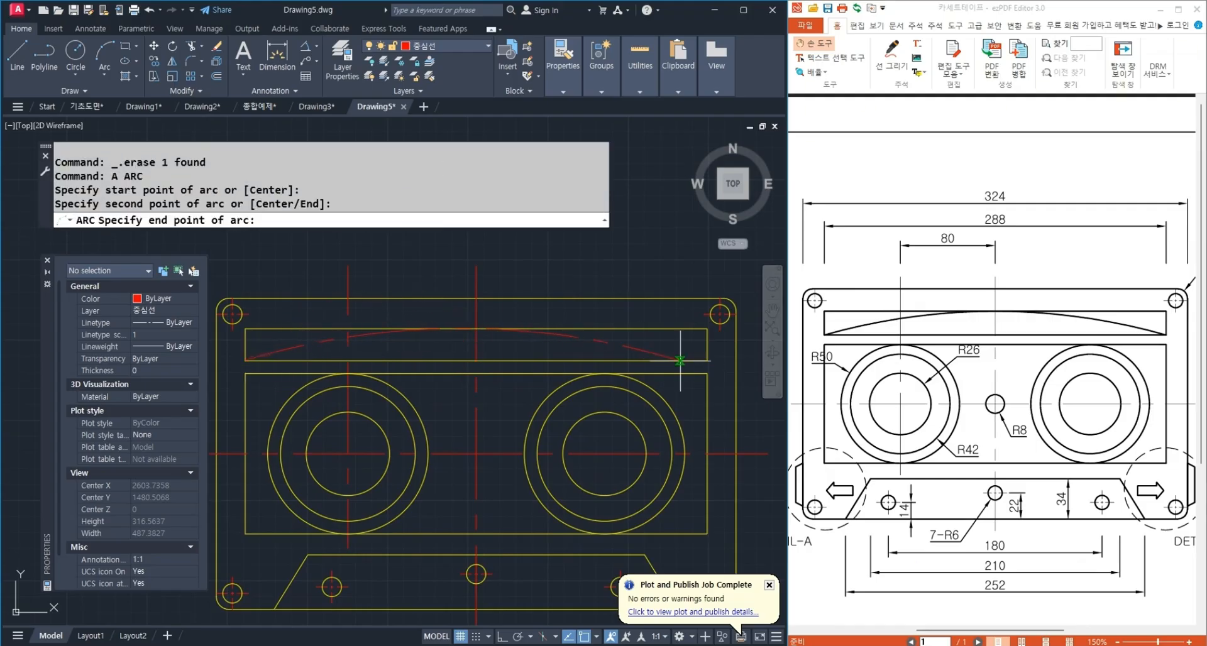
click(707, 360)
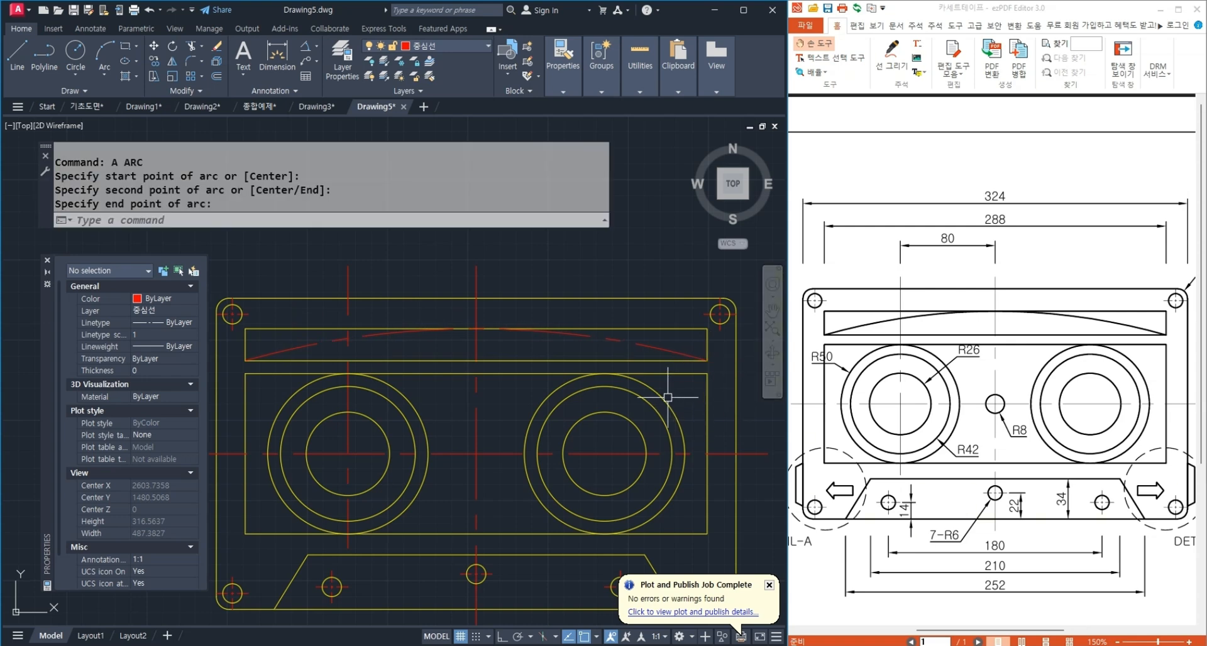
Match the new arc's properties to the narrow rectangle's bottom edge.
text(ma)
key(Return)
click(529, 360)
click(604, 336)
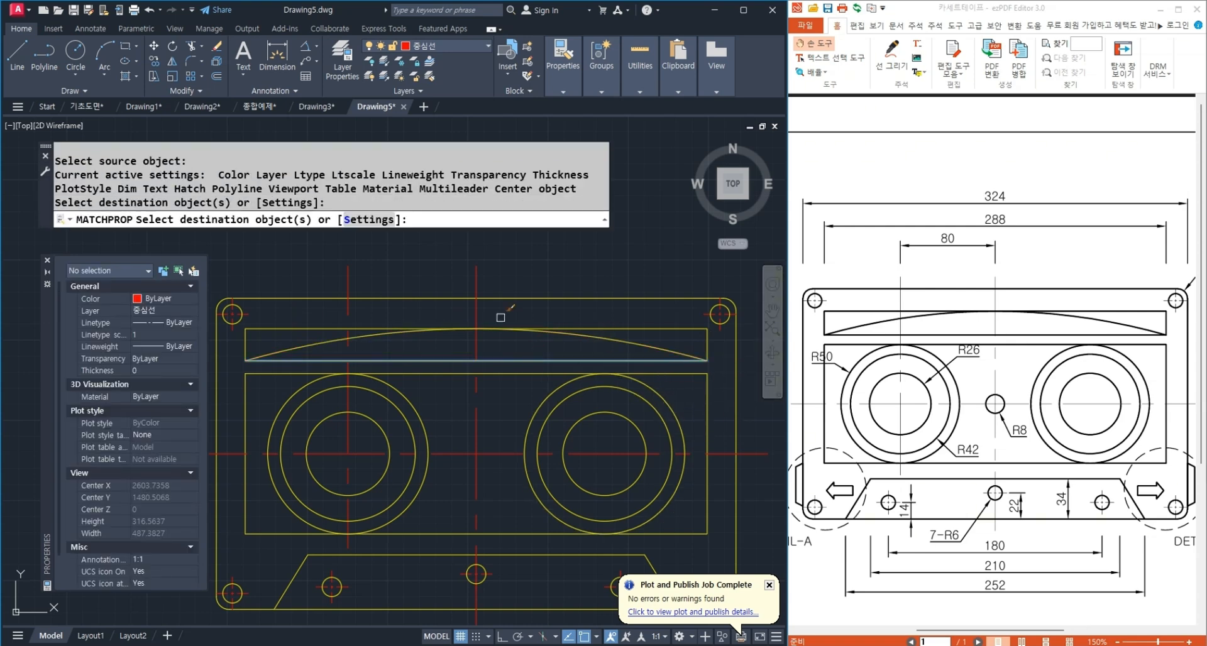
scroll(500, 318, down, 2)
key(Return)
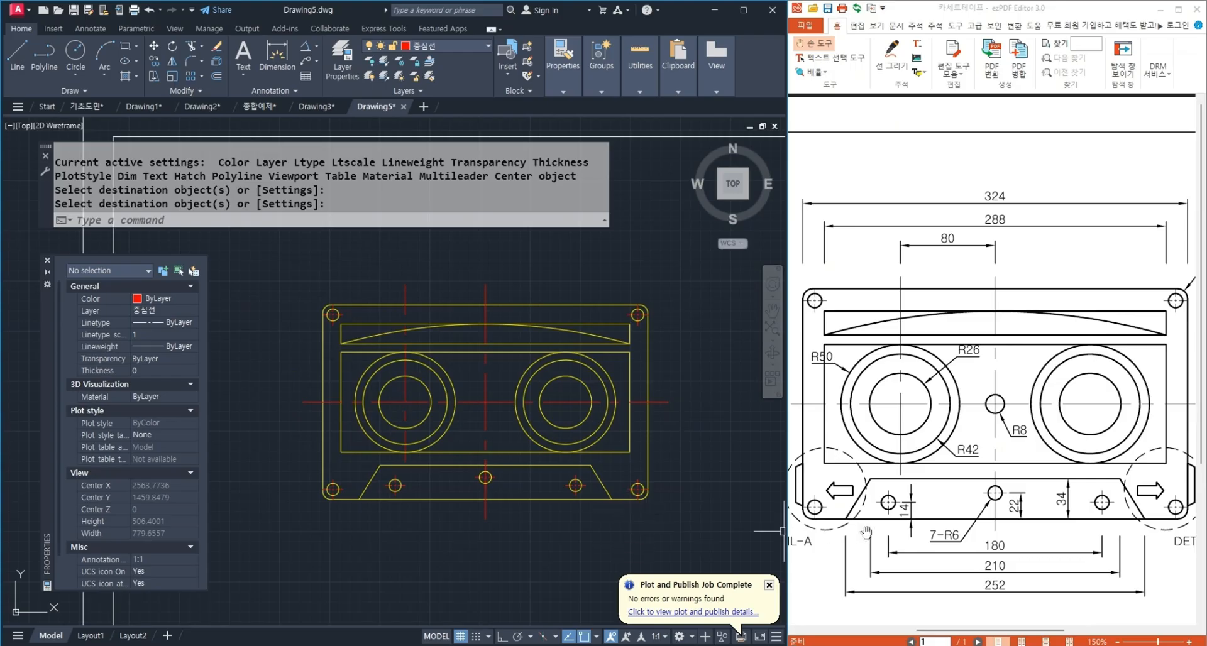
Examine the arrow dimensions in the enlarged DETAIL-A view of the reference PDF.
drag(866, 533, 1069, 323)
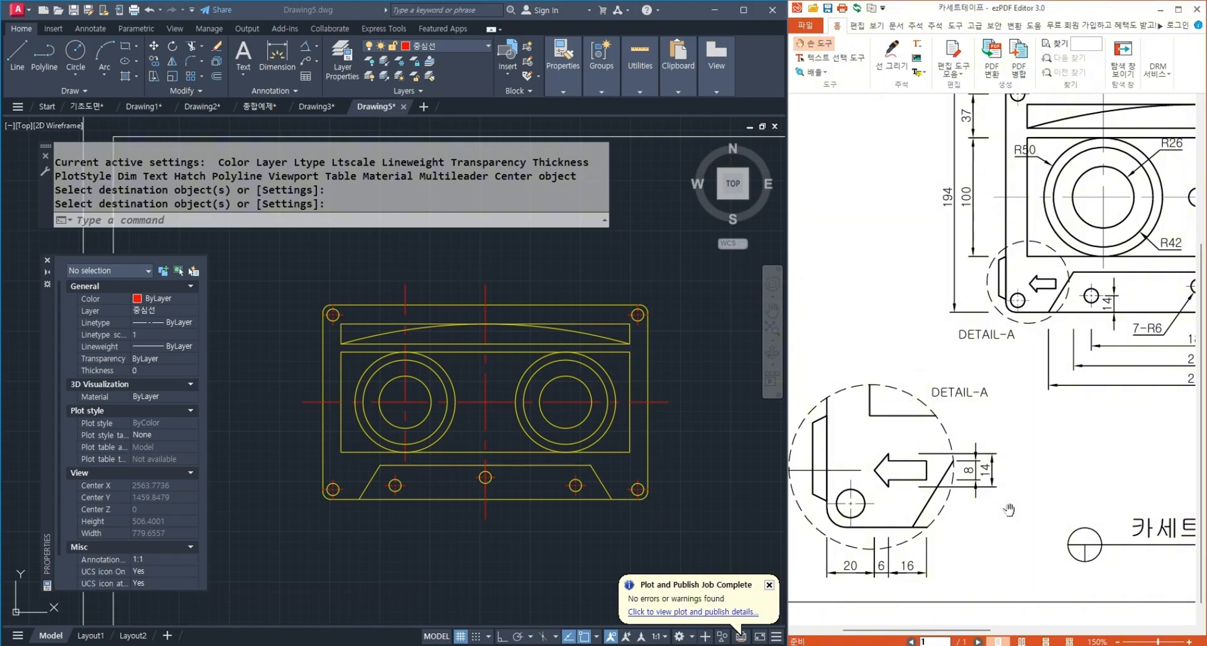
drag(987, 521, 1021, 530)
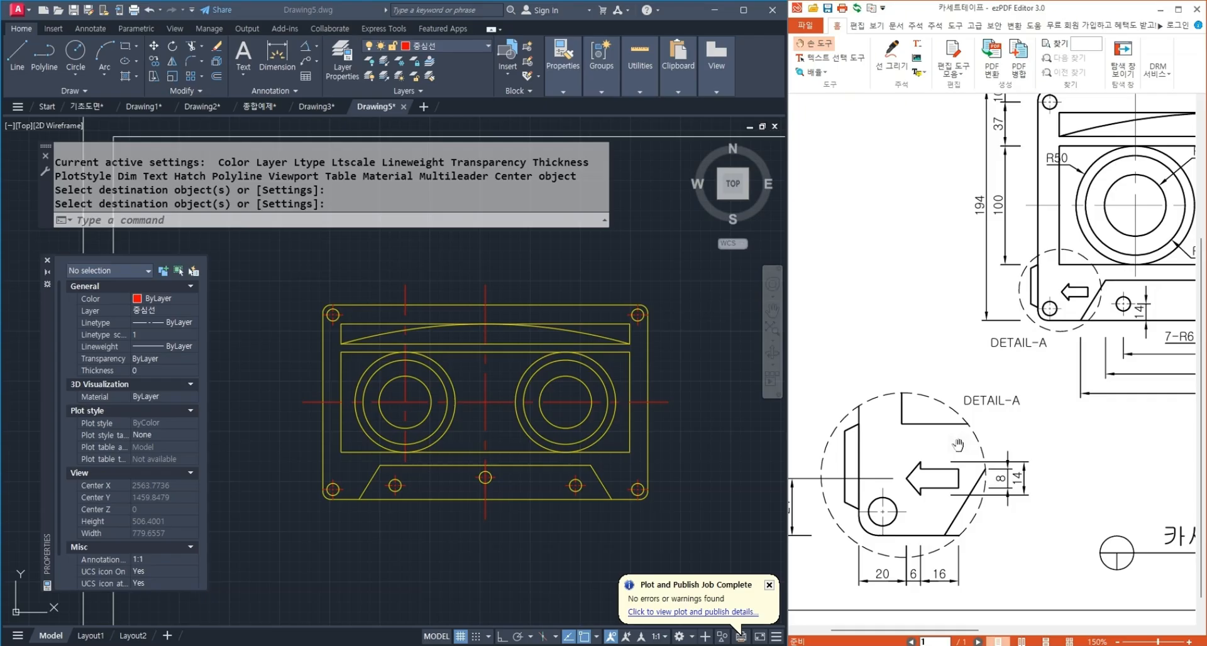
mouse_move(981, 482)
mouse_down()
mouse_move(1034, 436)
mouse_move(1001, 505)
mouse_up()
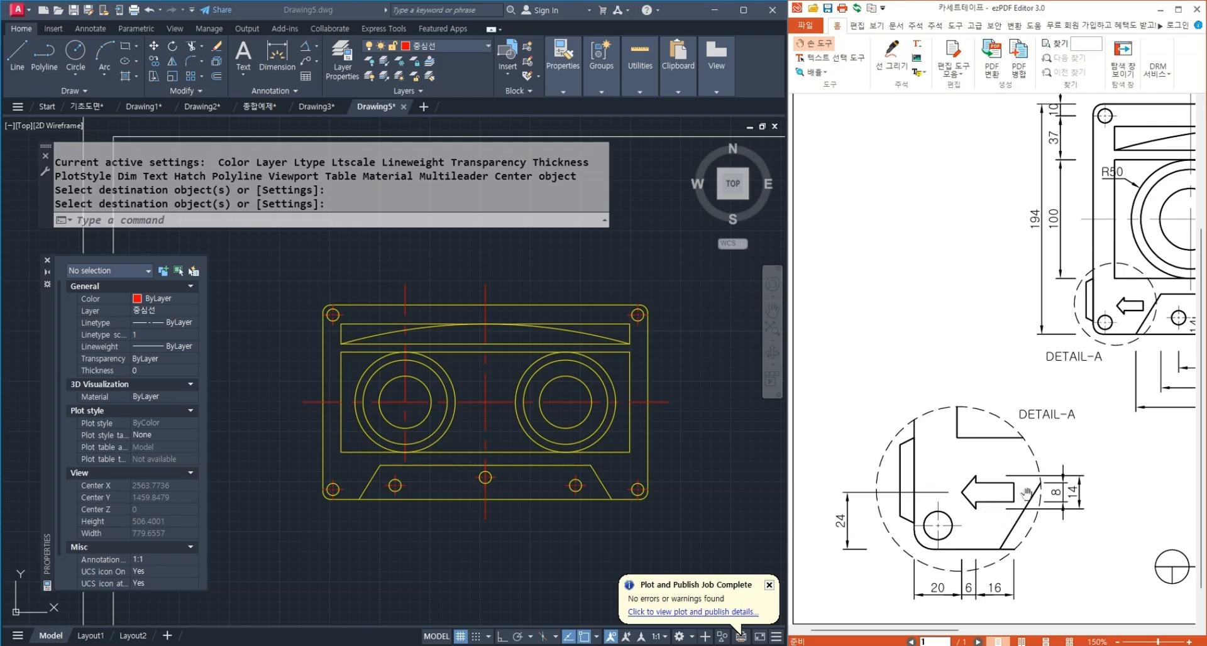
ctrl+scroll(998, 536, up, 2)
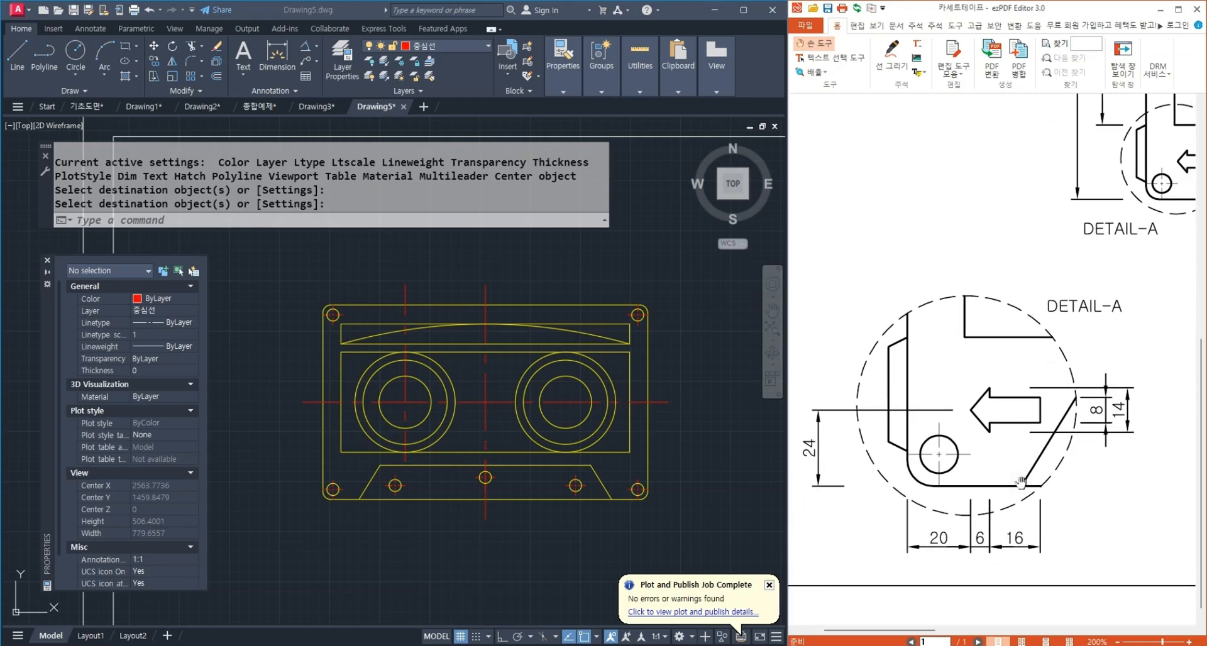
Offset the cassette outline's left edge 20 inward.
scroll(352, 549, up, 6)
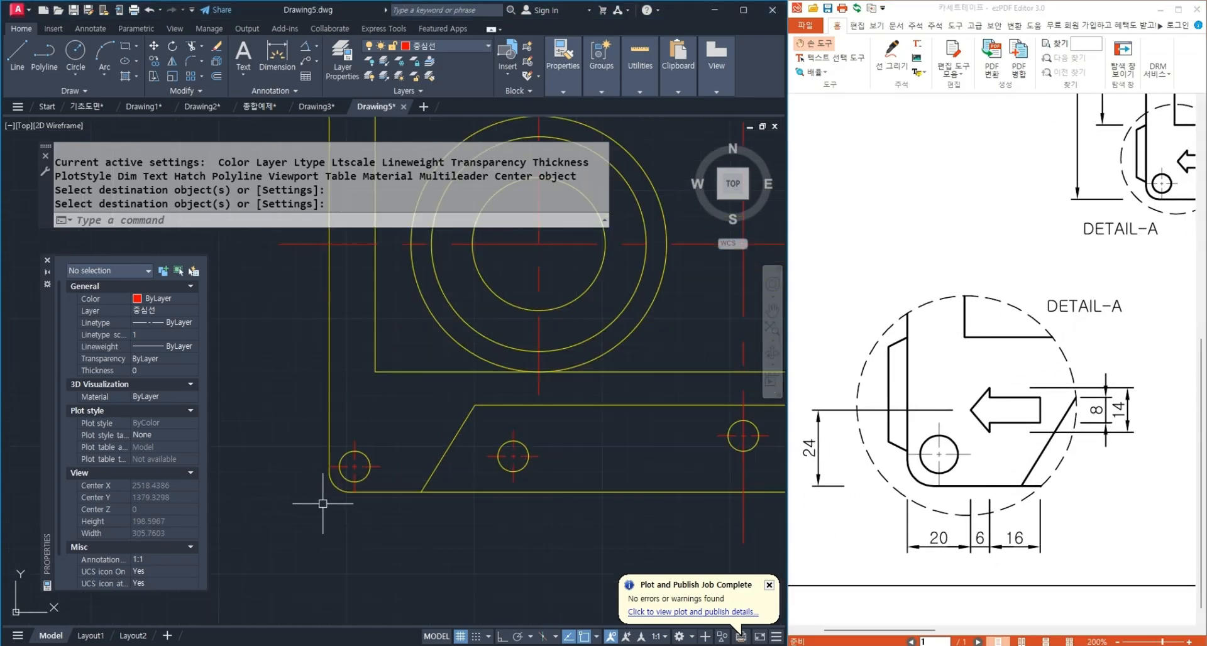
text(o)
key(Return)
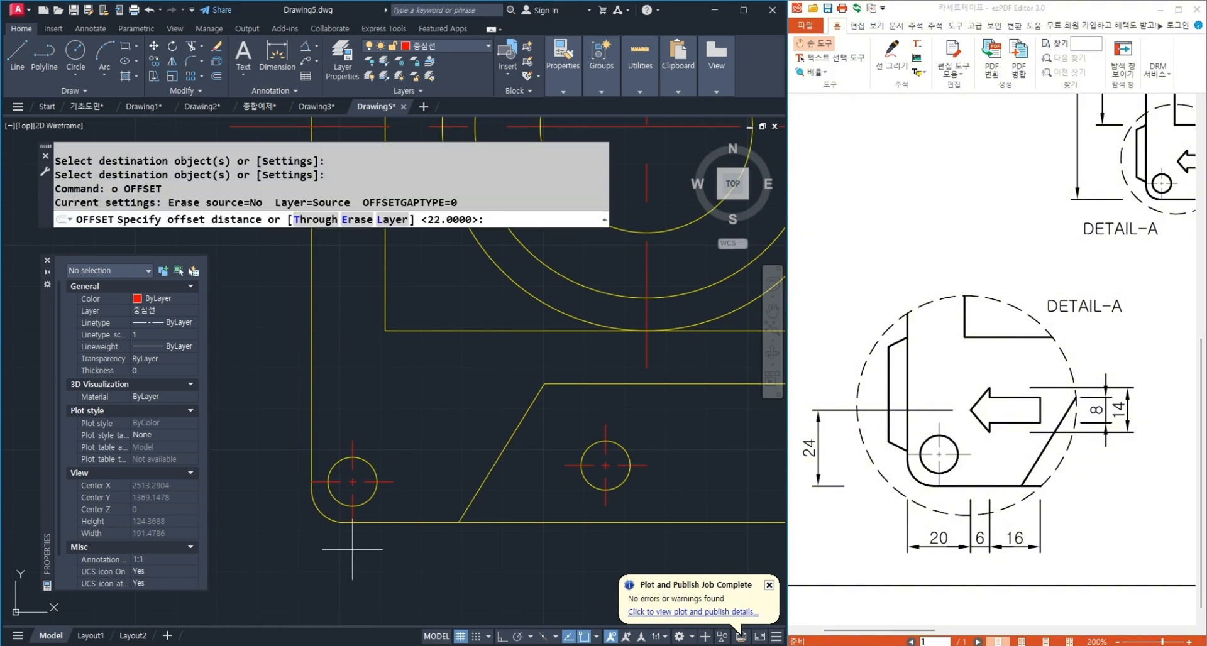
text(20)
key(Return)
click(305, 416)
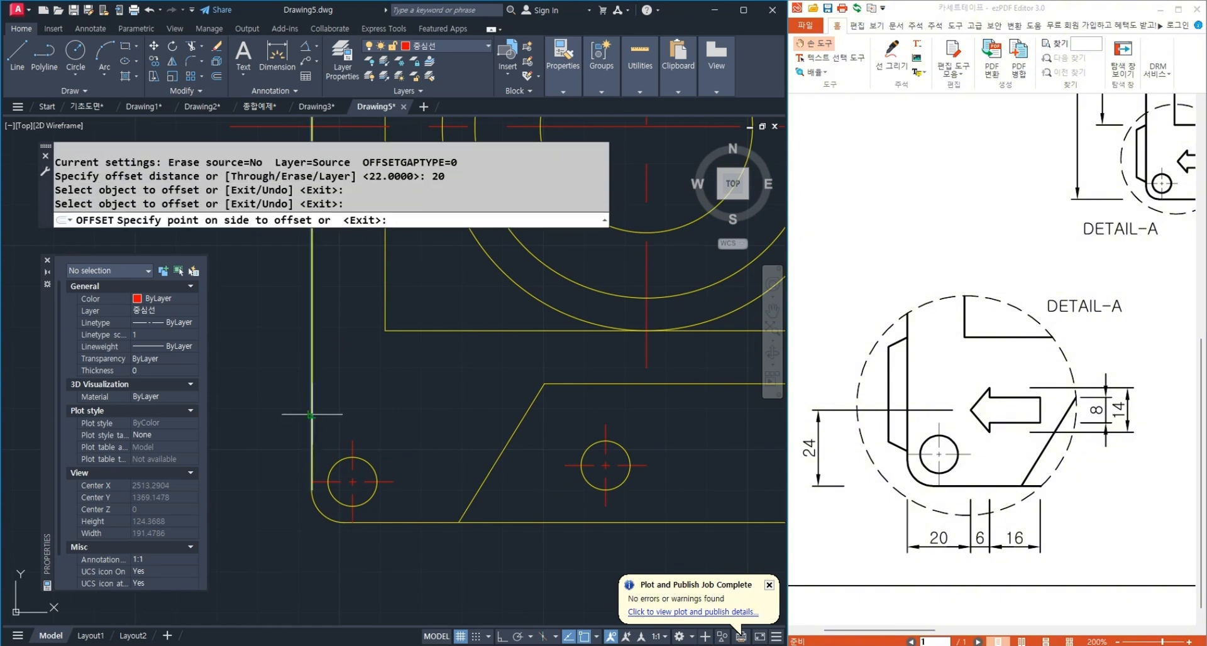
click(371, 412)
key(Return)
Offset the newly created vertical line 6 further inward.
key(Return)
text(6)
key(Return)
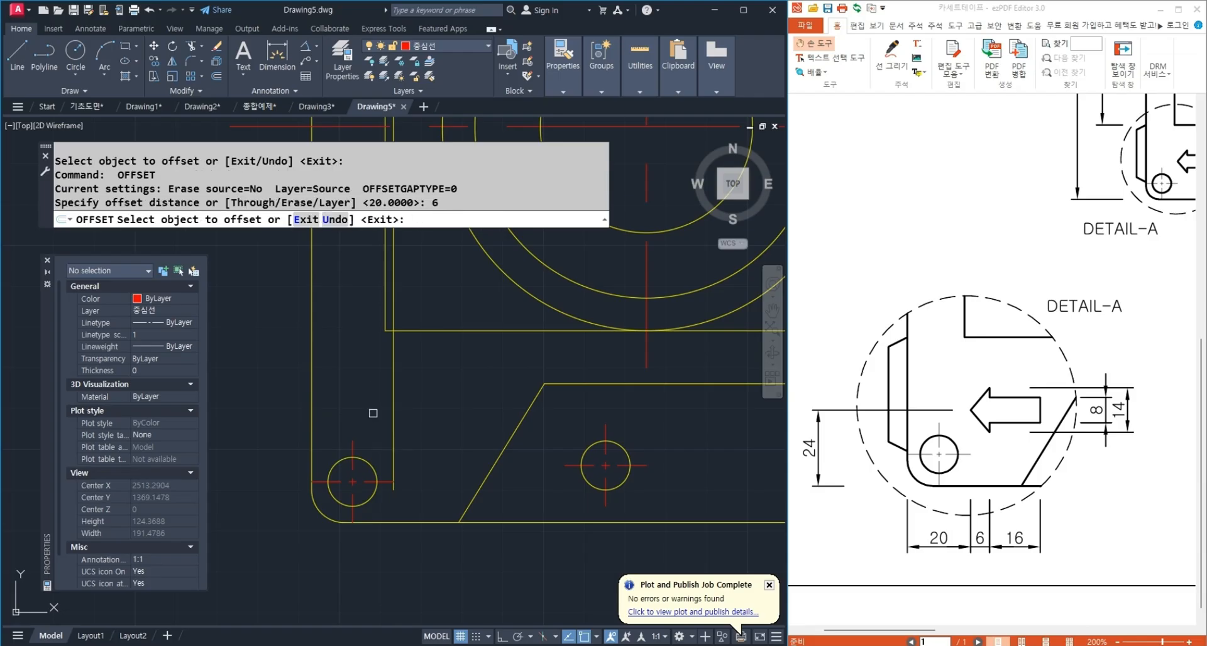
click(394, 415)
click(459, 418)
key(Return)
Offset the innermost vertical construction line another 16 toward the slanted edge.
key(Return)
text(16)
key(Return)
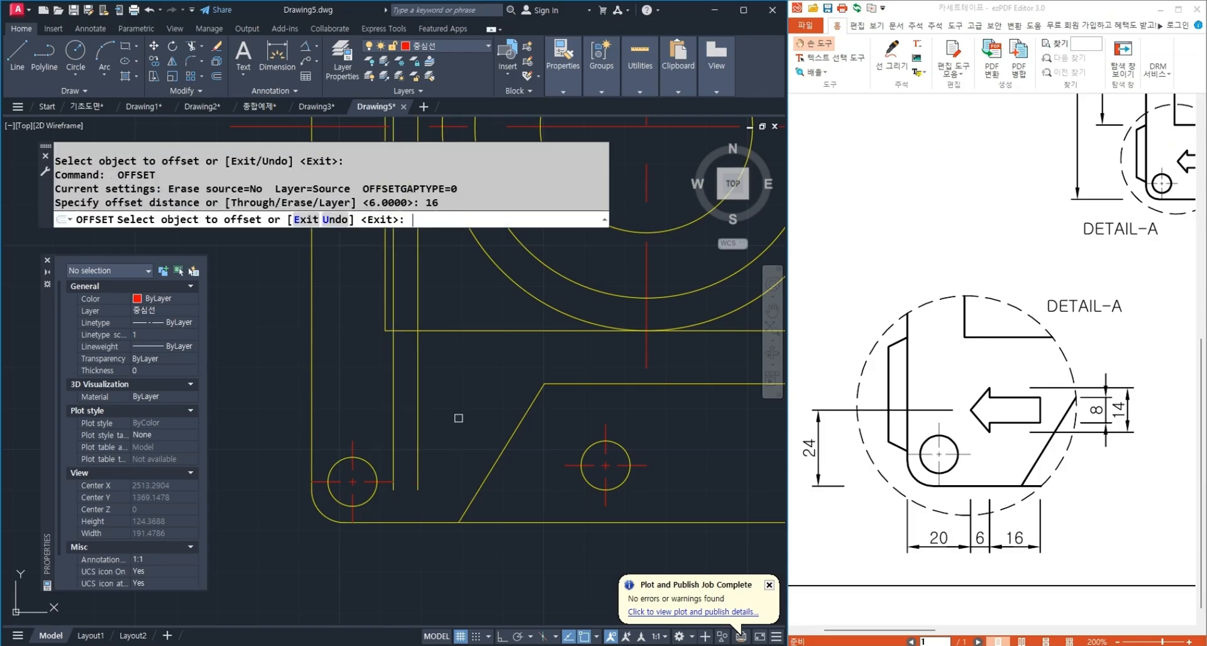
click(422, 425)
click(418, 419)
click(466, 431)
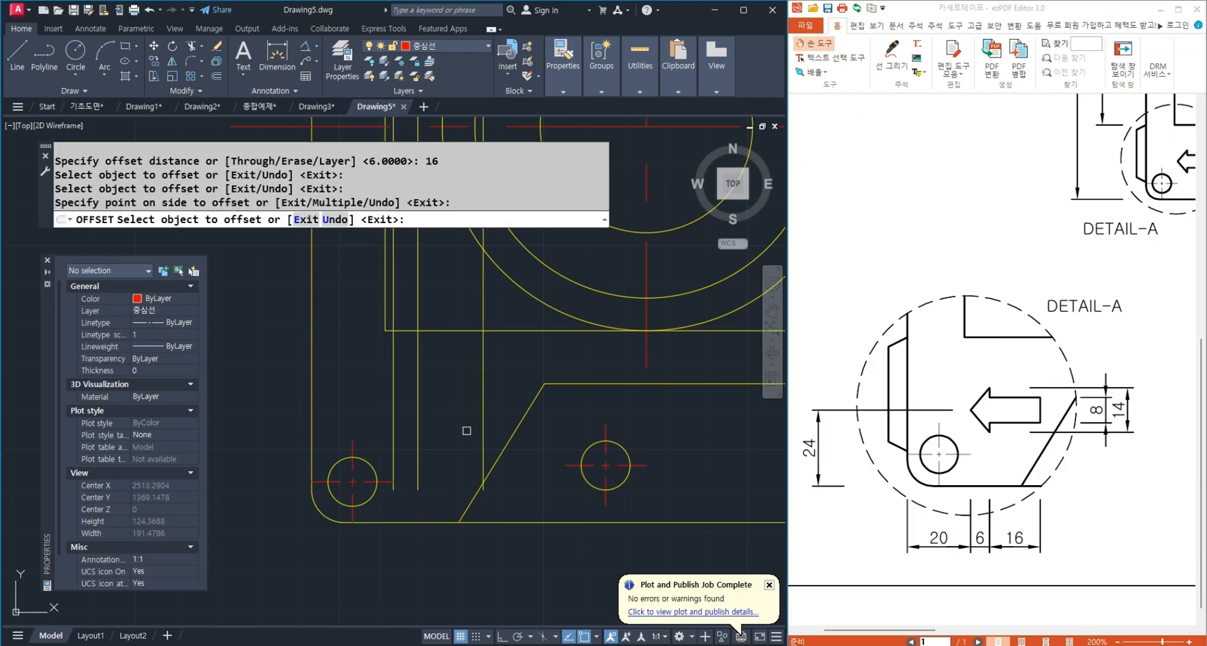
key(Return)
Offset the cassette outline's bottom edge 24 upward as the arrow's centre line.
key(Return)
key(Return)
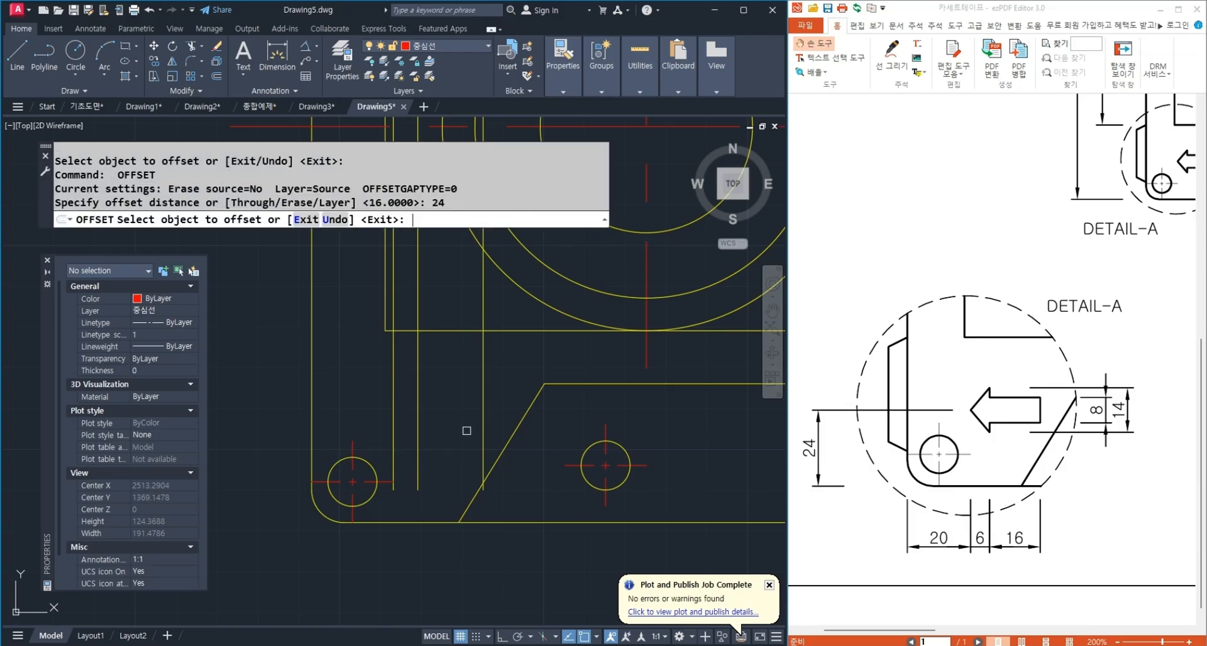
click(444, 522)
click(461, 472)
key(Return)
Offset the arrow's horizontal centre line 4 both downward and upward for the shaft edges.
key(Return)
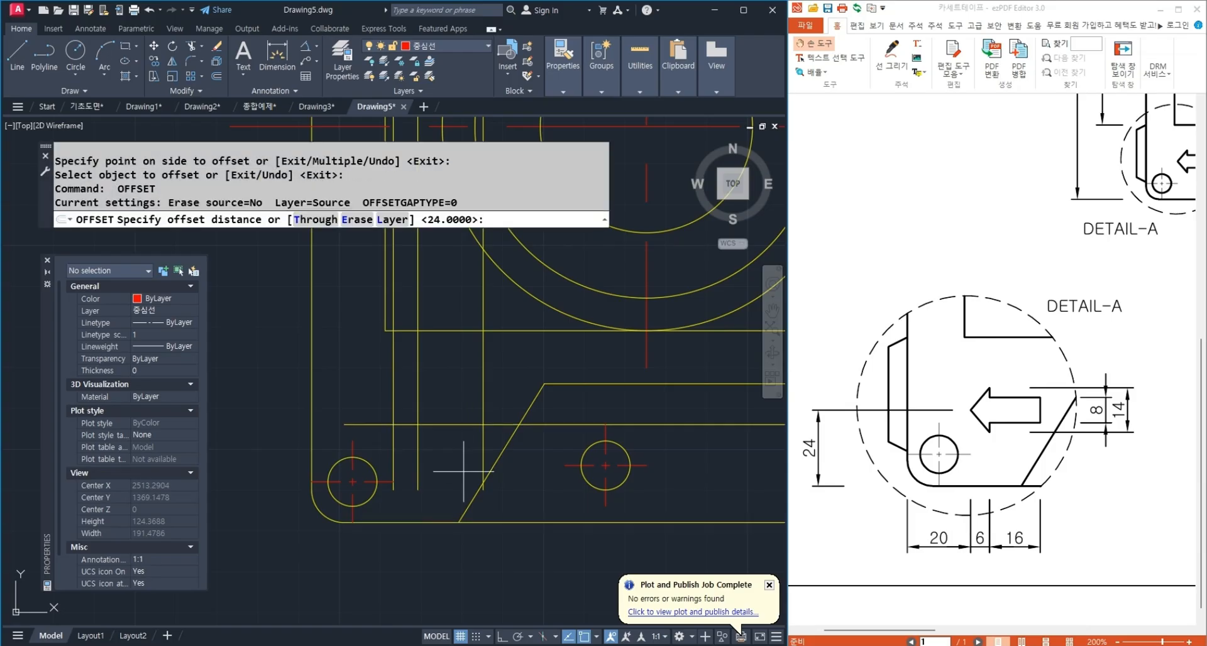
text(4)
key(Return)
click(440, 425)
click(443, 453)
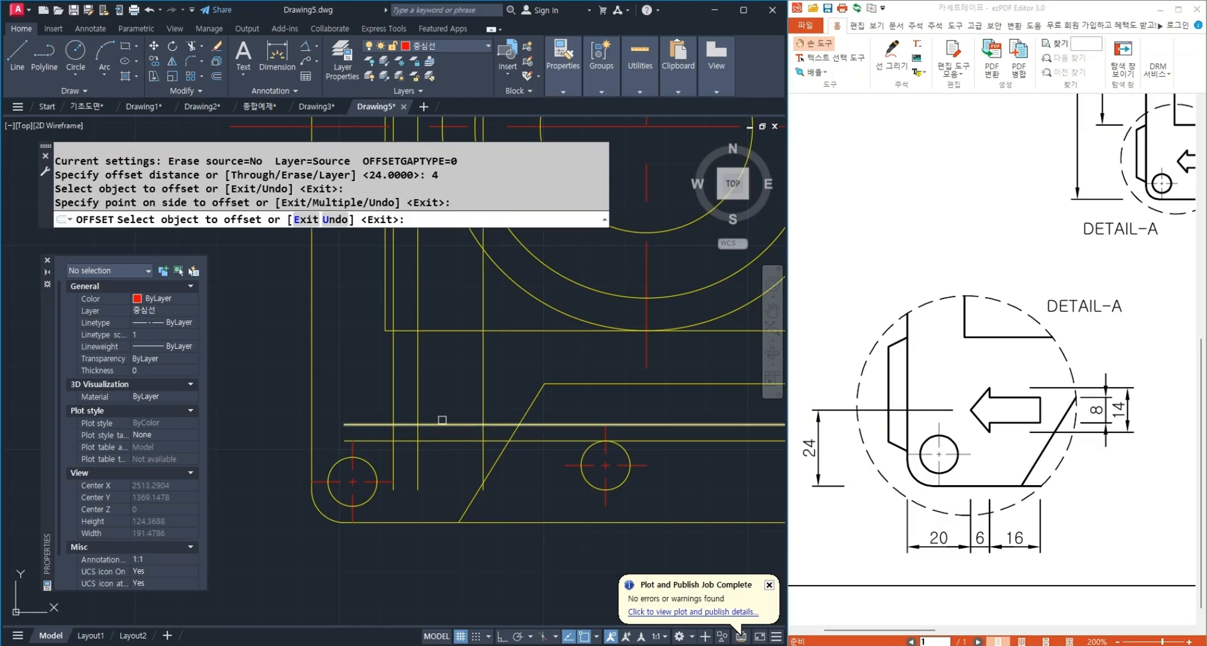
click(440, 424)
click(441, 406)
key(Return)
Offset the arrow's horizontal centre line 7 both upward and downward for the arrowhead limits.
key(Return)
text(7)
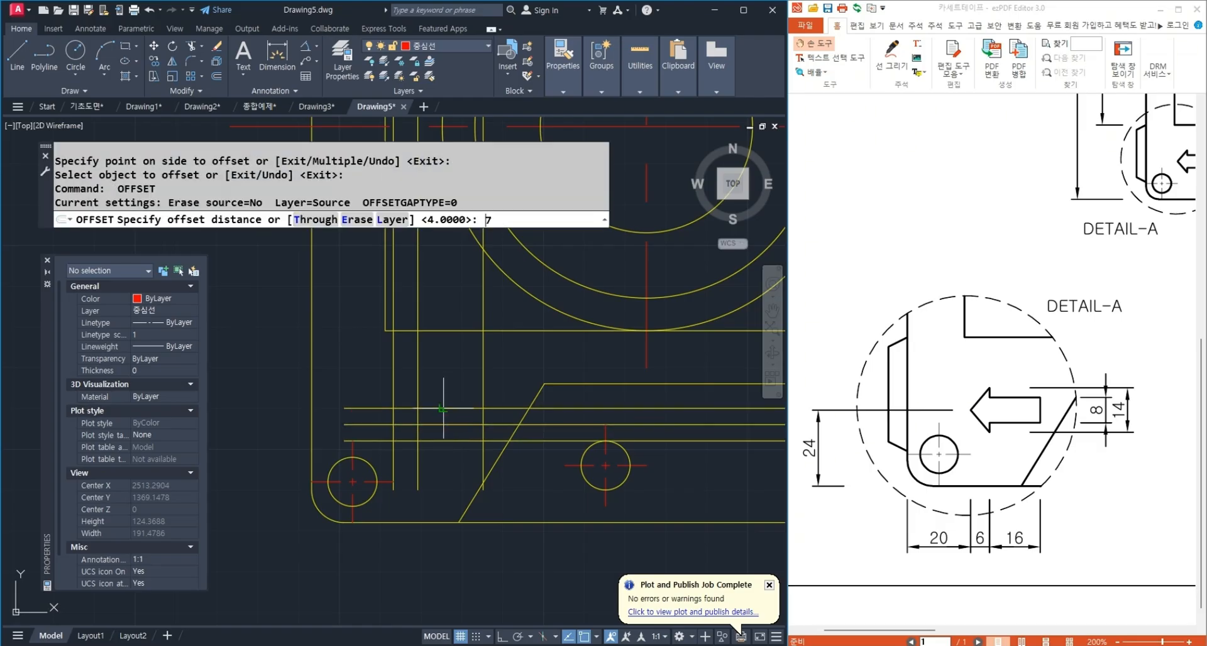
key(Return)
click(459, 374)
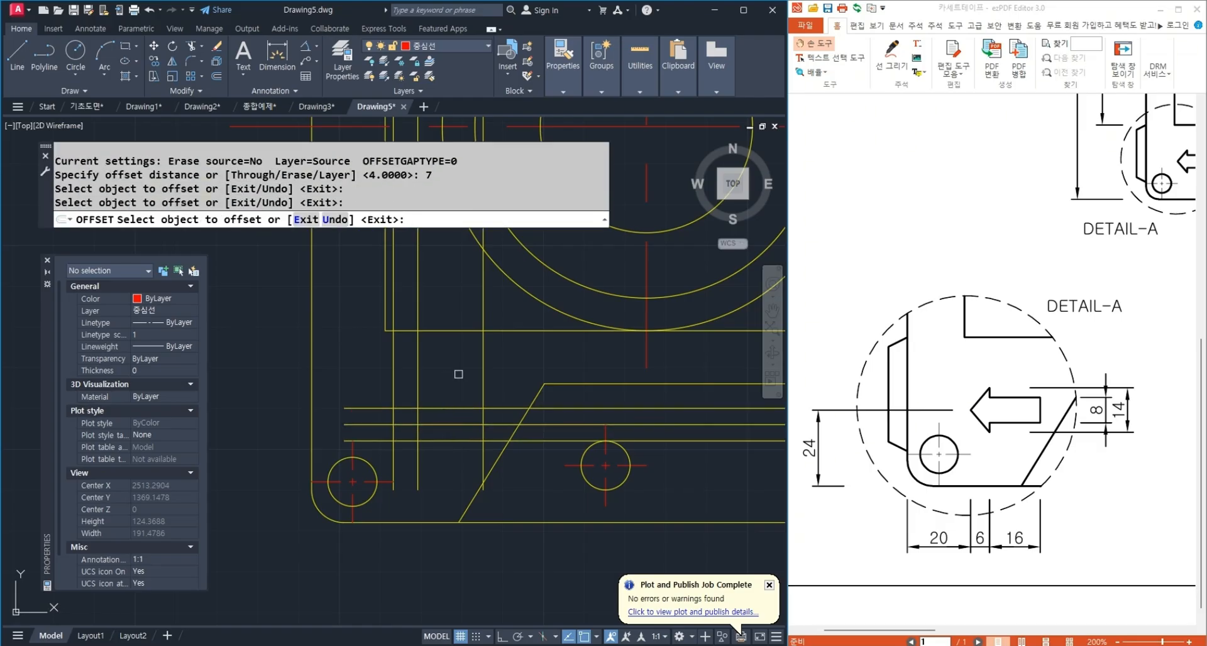
click(458, 418)
click(463, 393)
click(457, 425)
click(503, 440)
key(Return)
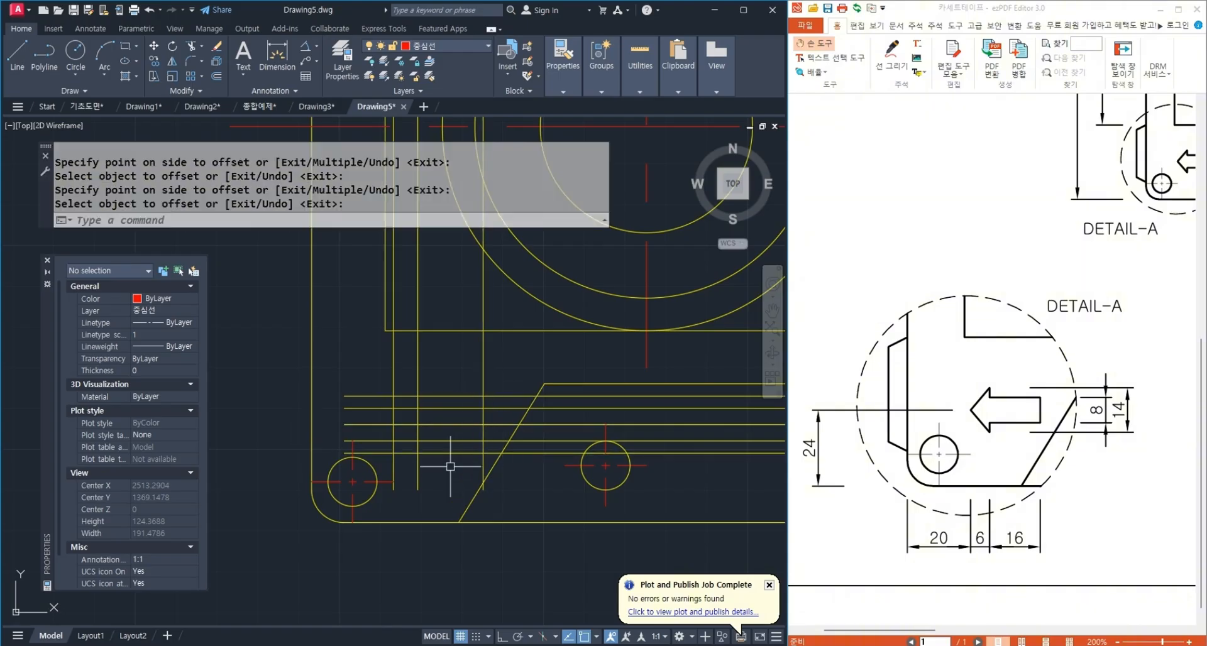
drag(520, 368, 320, 506)
drag(365, 373, 571, 570)
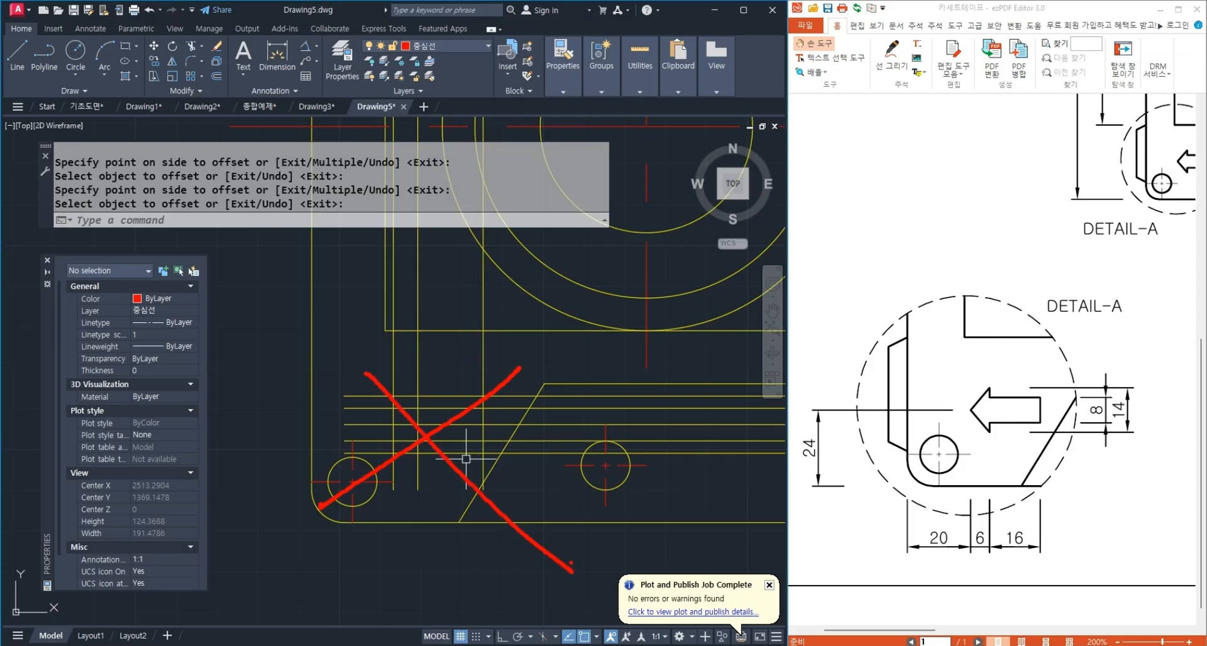
key(Escape)
Erase all the offset construction lines around the cassette's lower-left corner.
click(501, 381)
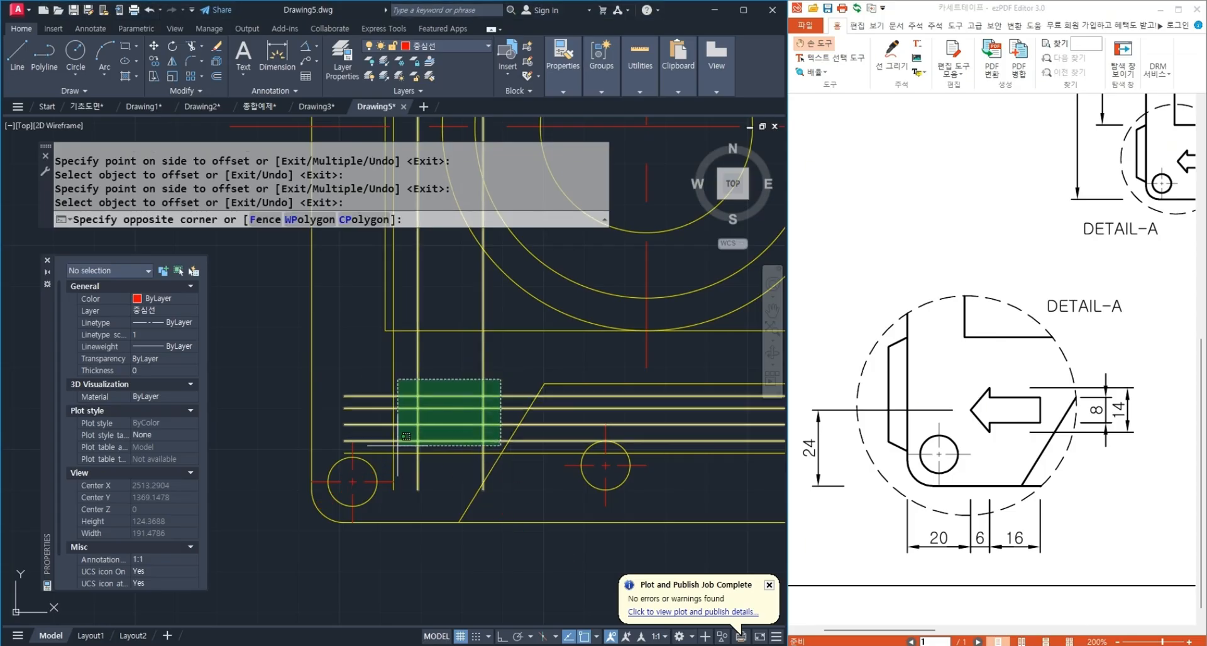
click(391, 450)
key(Delete)
click(455, 465)
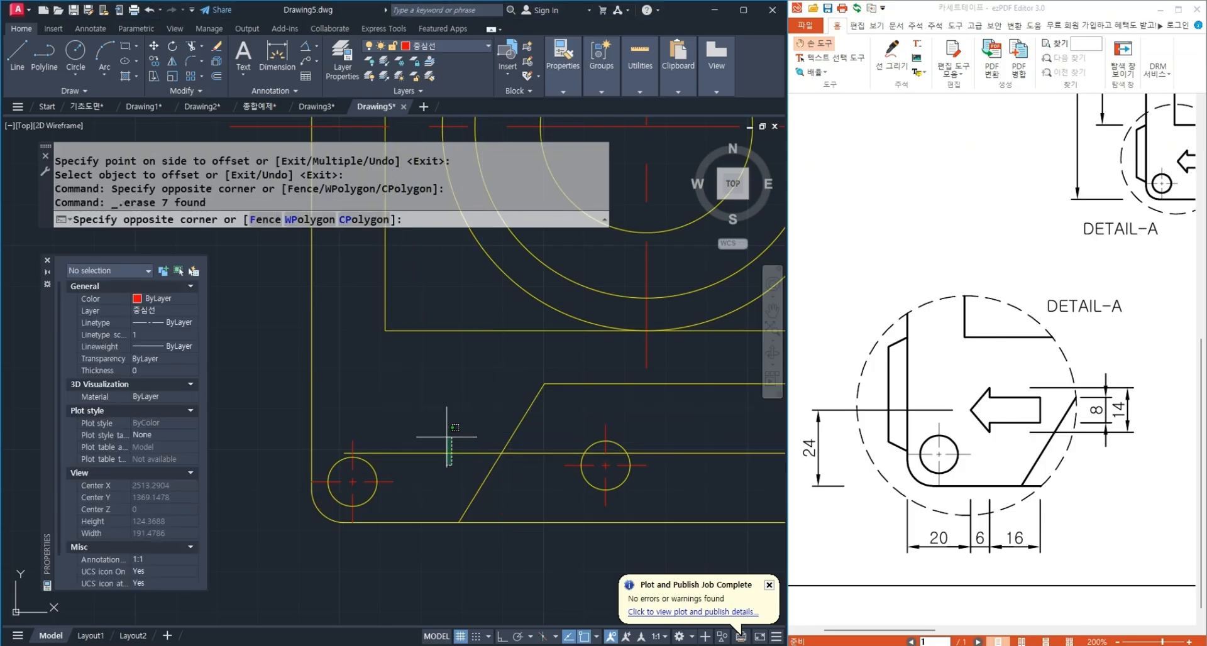
click(440, 440)
key(Delete)
middle_drag(424, 563, 574, 422)
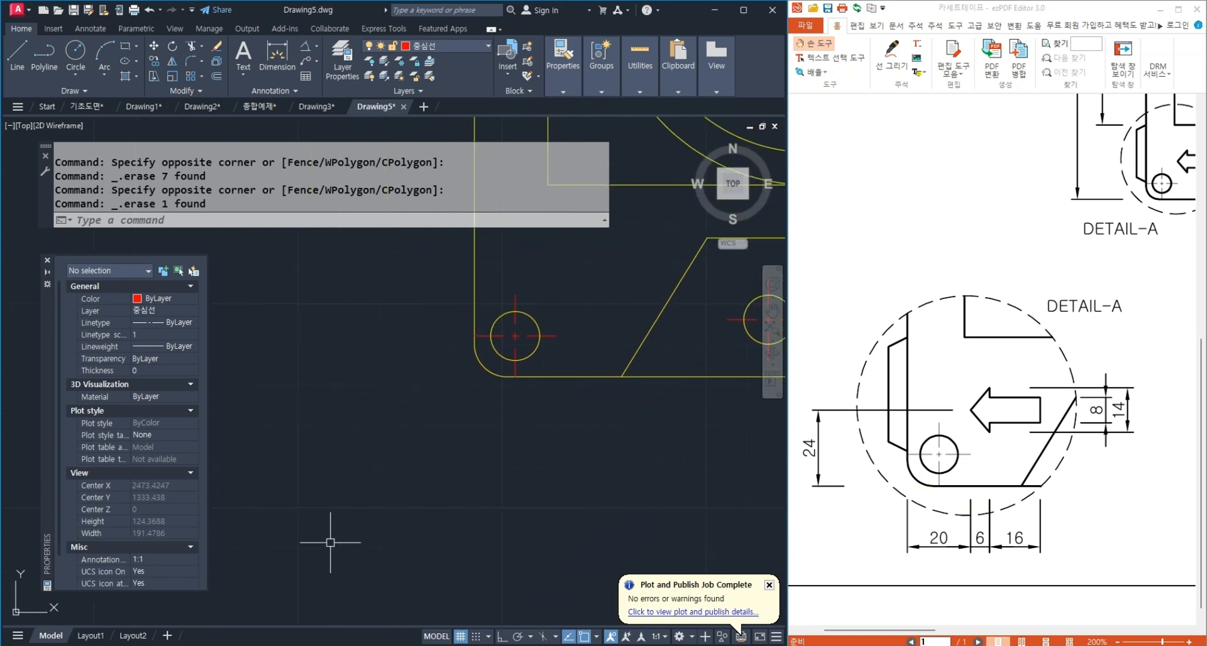
middle_drag(418, 512, 522, 467)
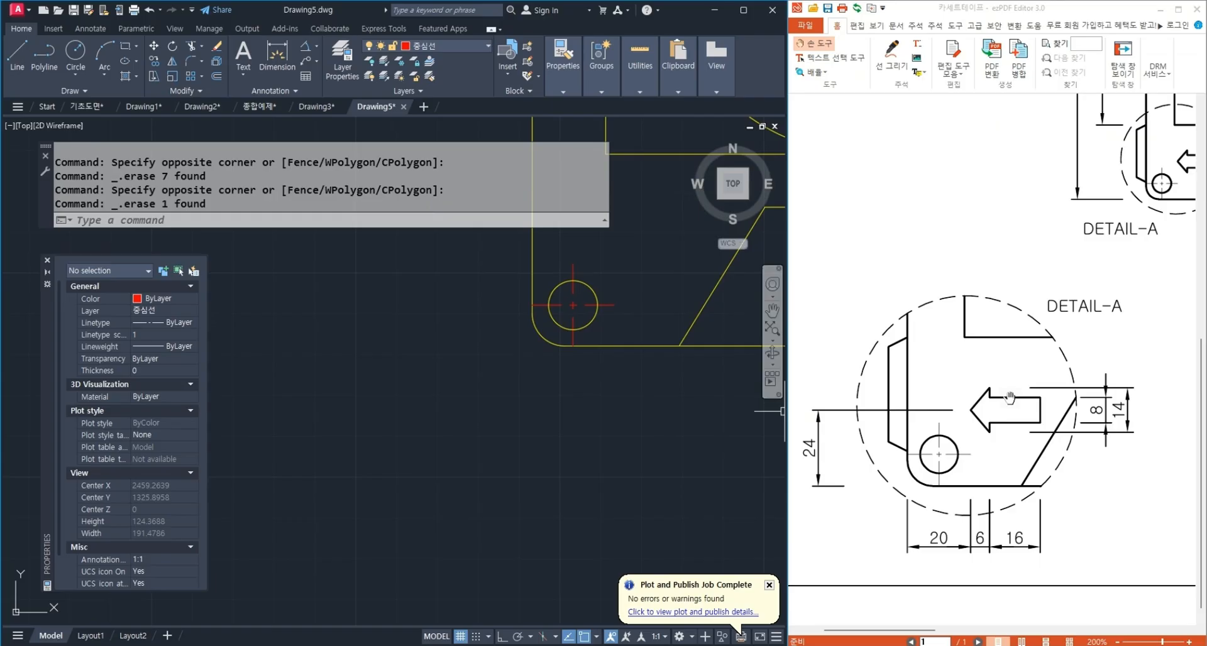
click(526, 457)
click(450, 501)
text(r)
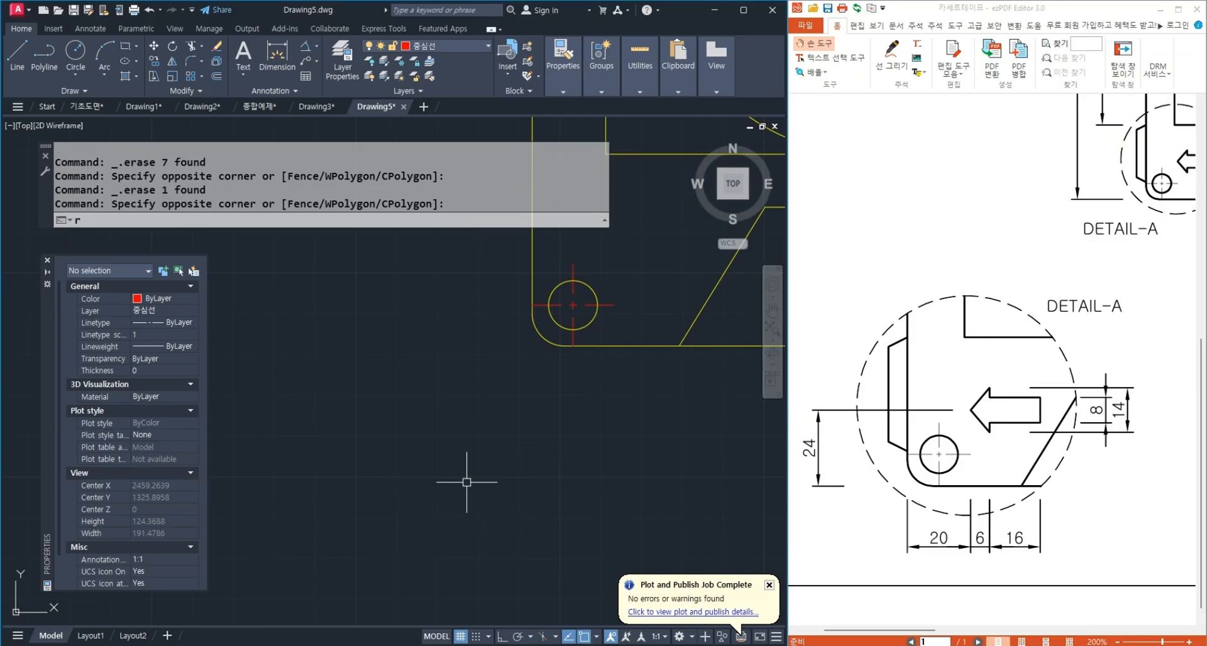
text(ec)
key(Return)
click(408, 497)
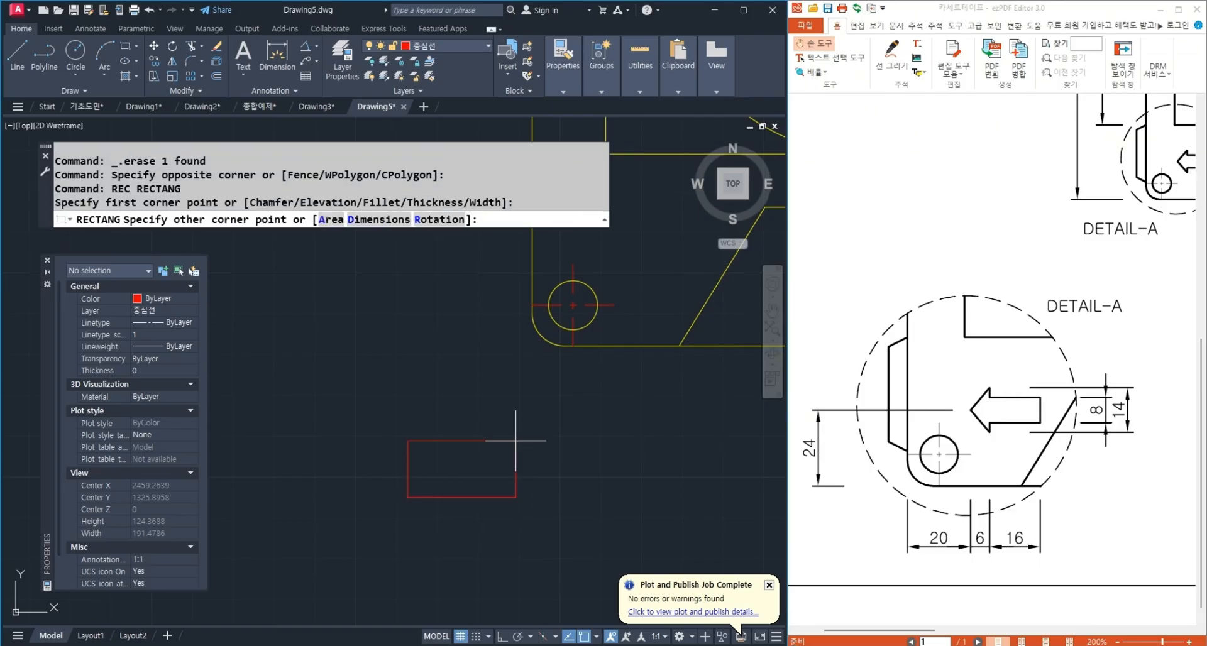
key(Escape)
Make the yellow 물체선 layer current and draw a 22 by 14 rectangle in the empty area below the cassette's lower-left corner.
click(455, 41)
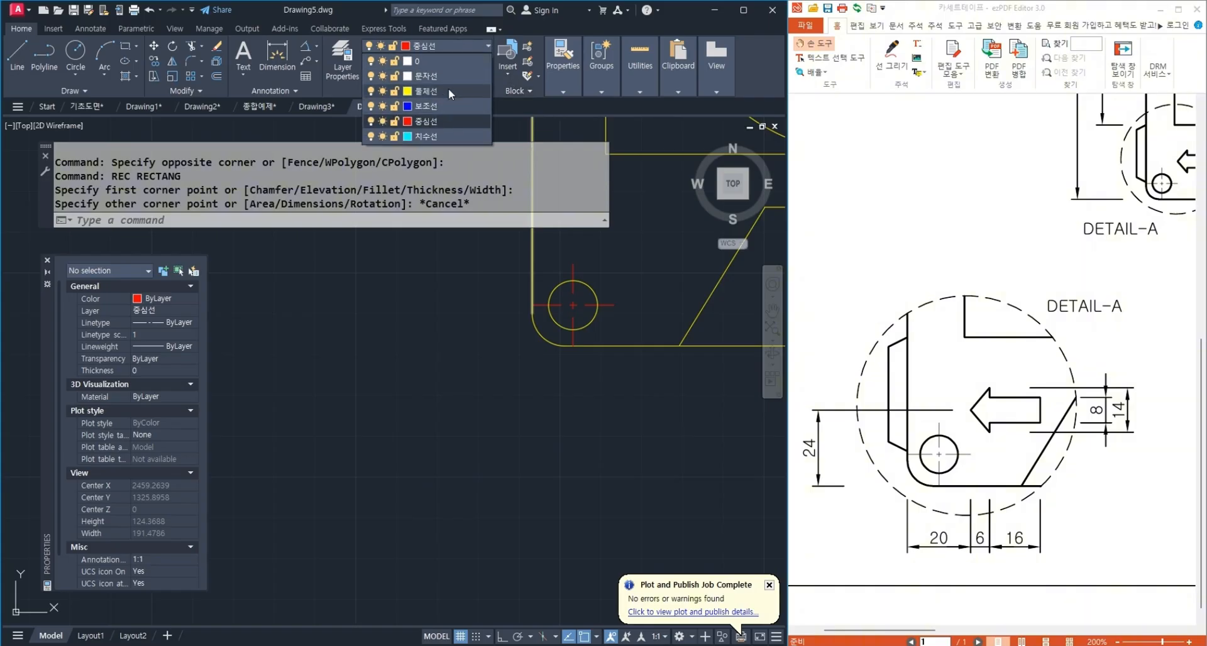
click(448, 90)
text(rec)
key(Return)
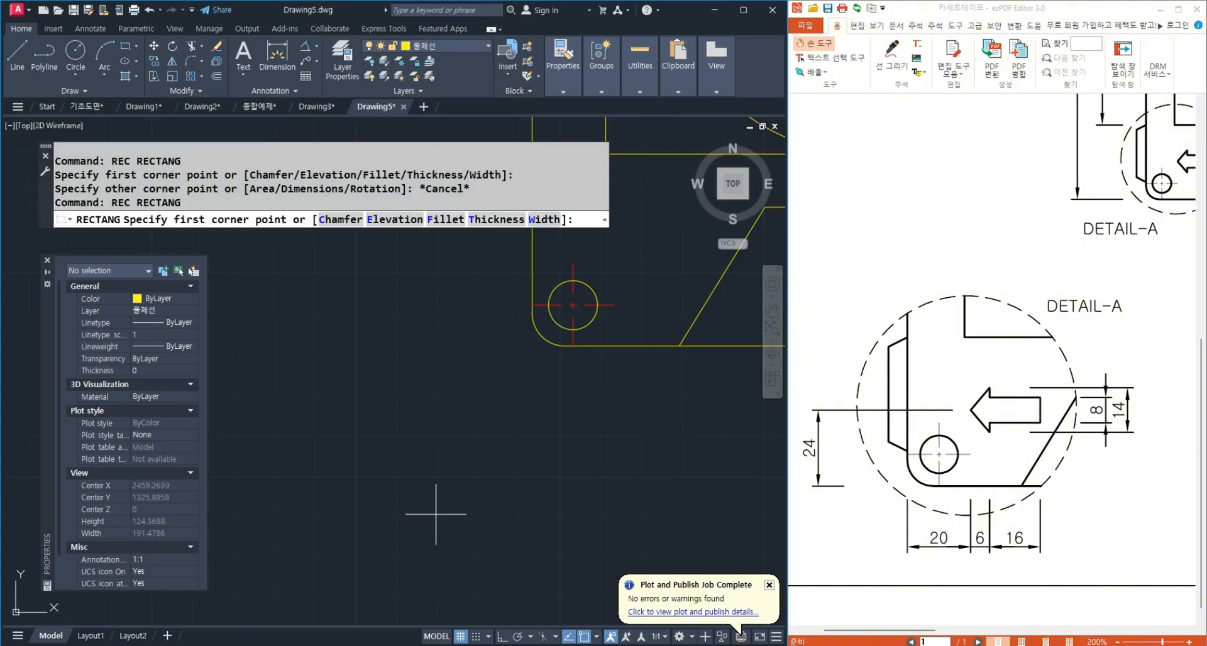
click(436, 514)
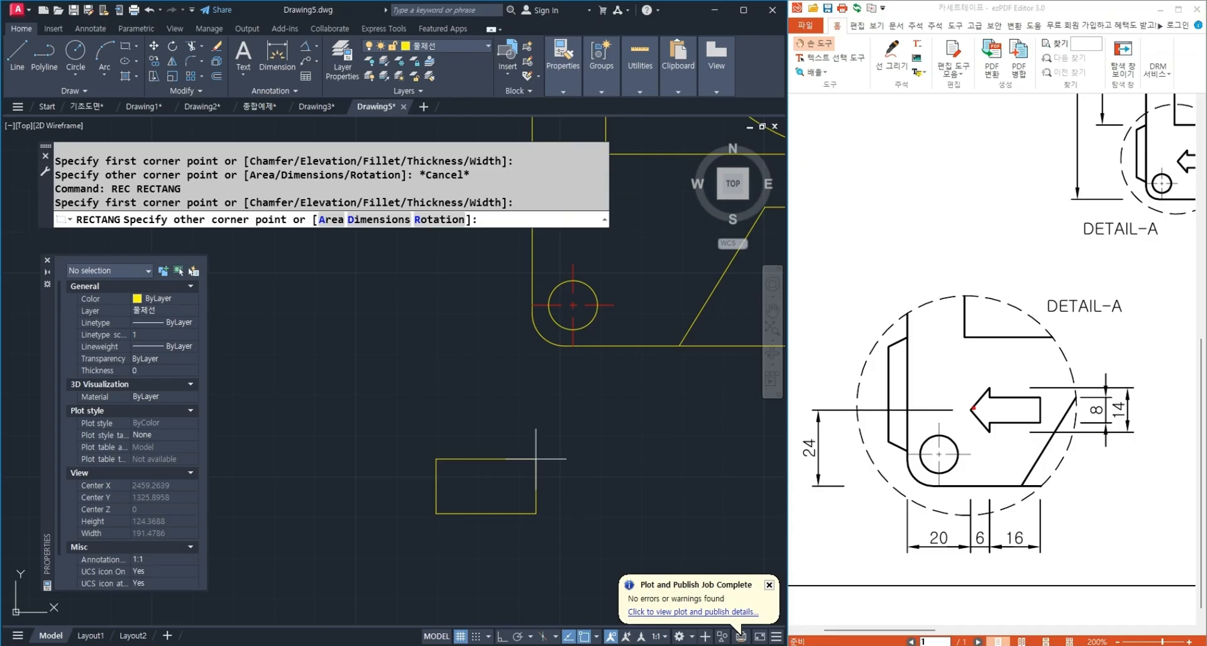
drag(1043, 421, 1043, 562)
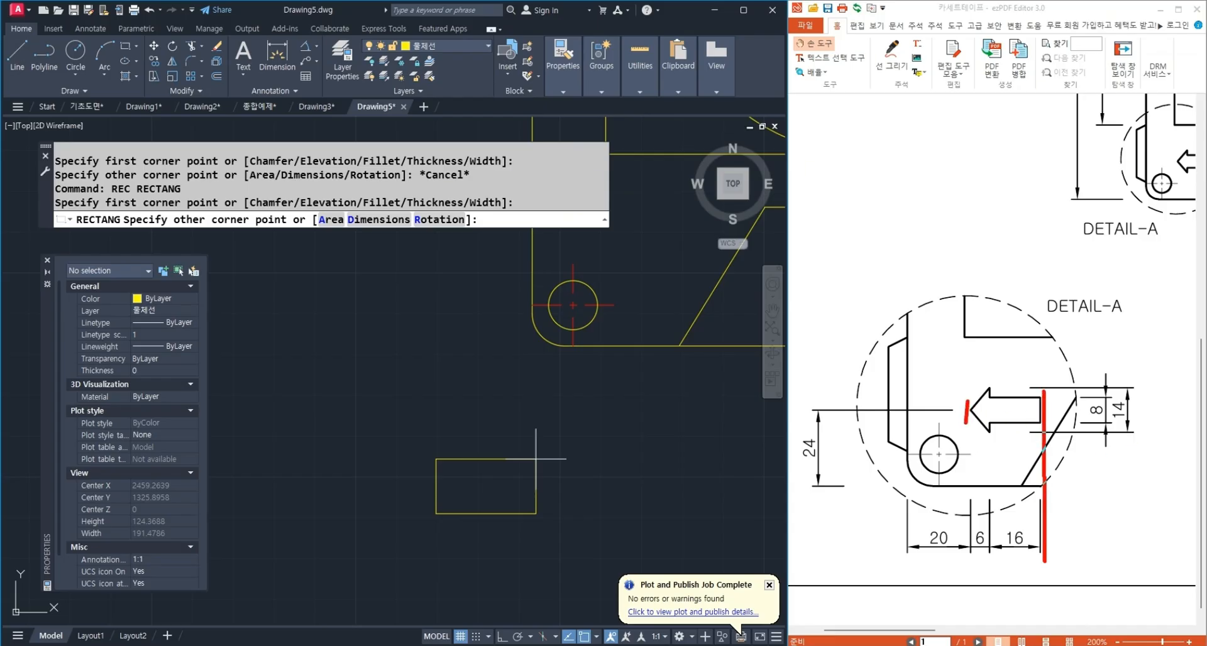
drag(969, 391, 970, 580)
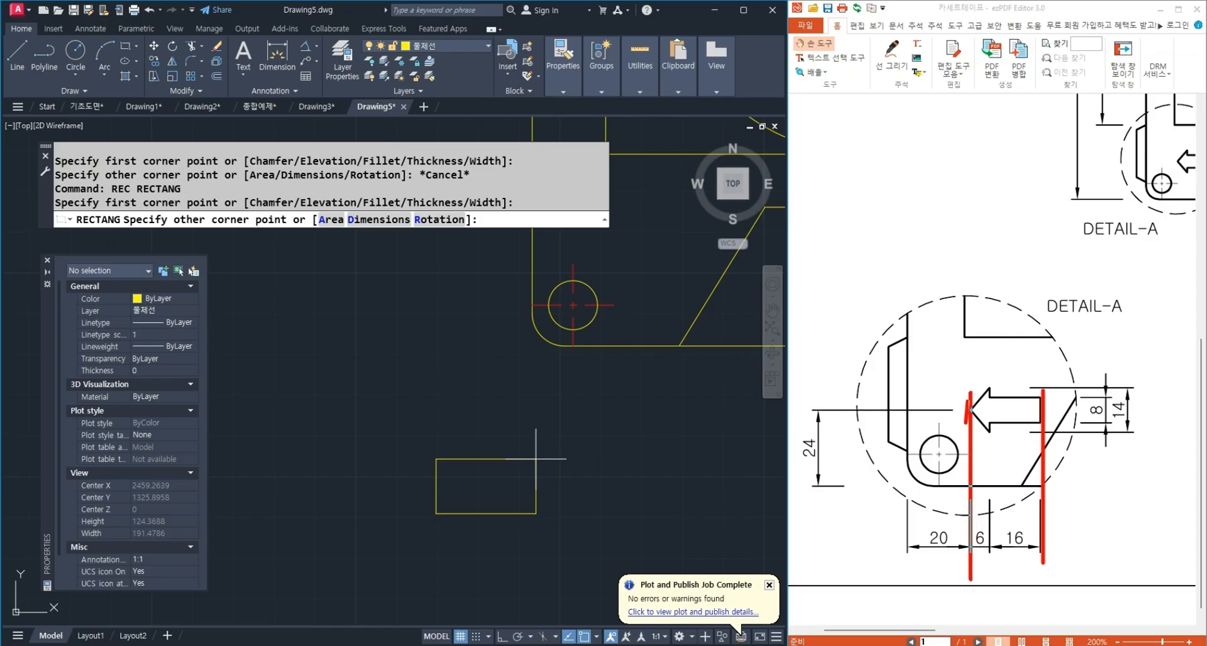
drag(987, 432, 1079, 432)
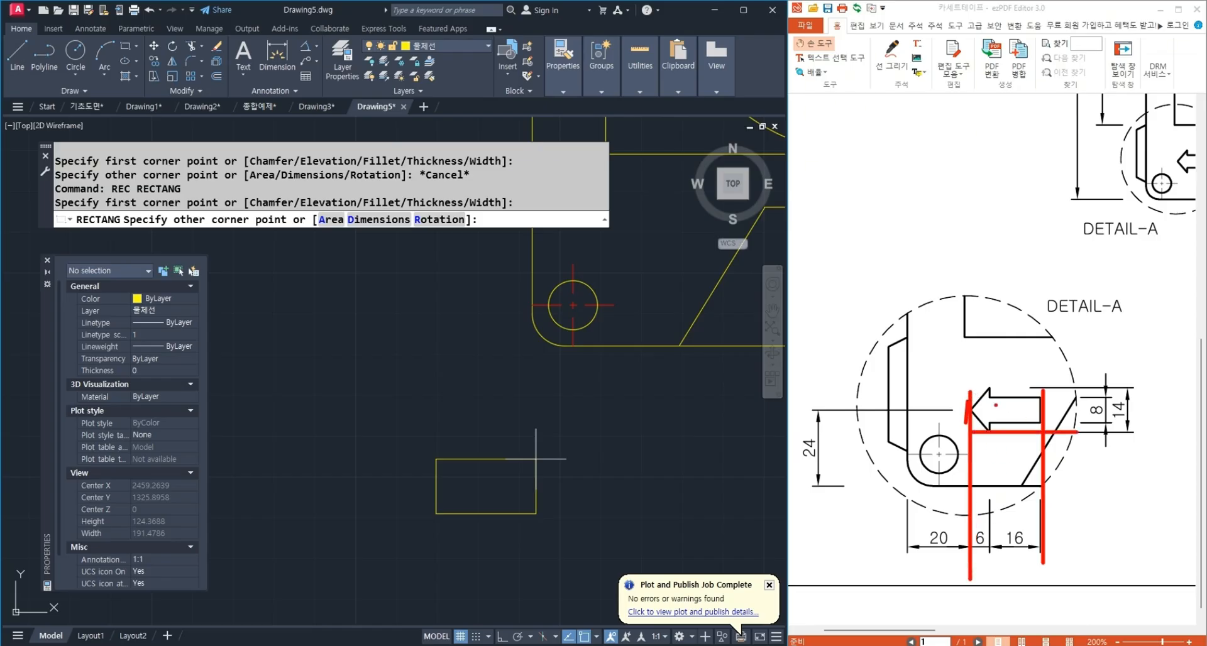
drag(969, 385, 1044, 385)
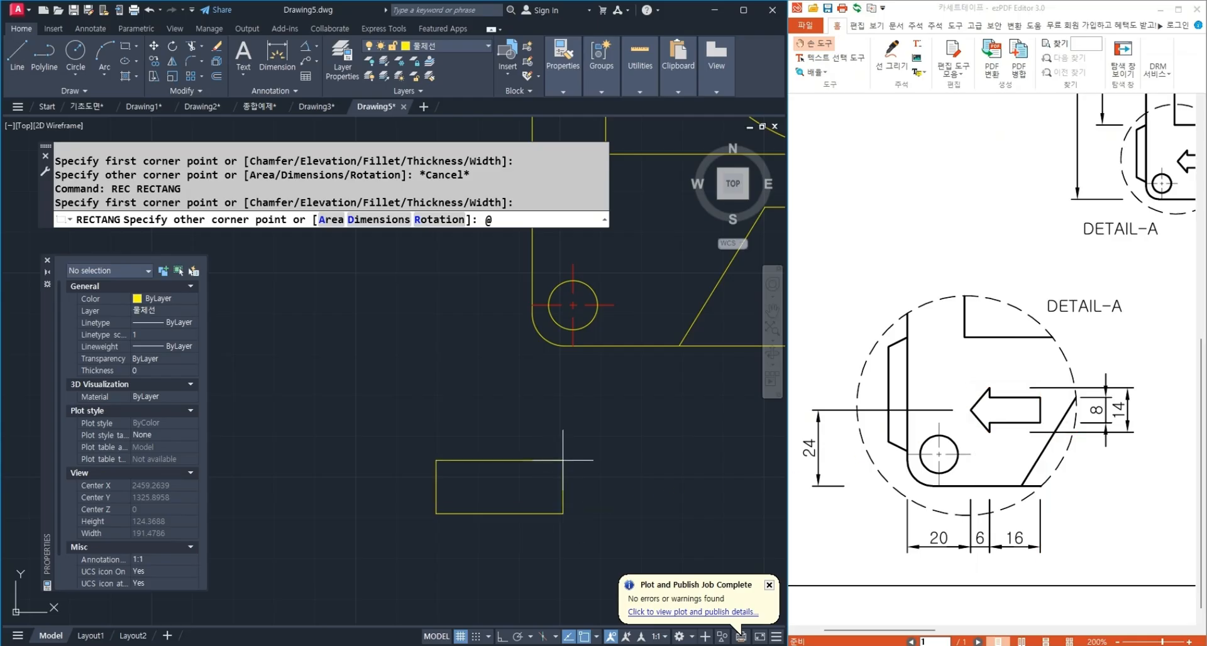
text(4)
key(Return)
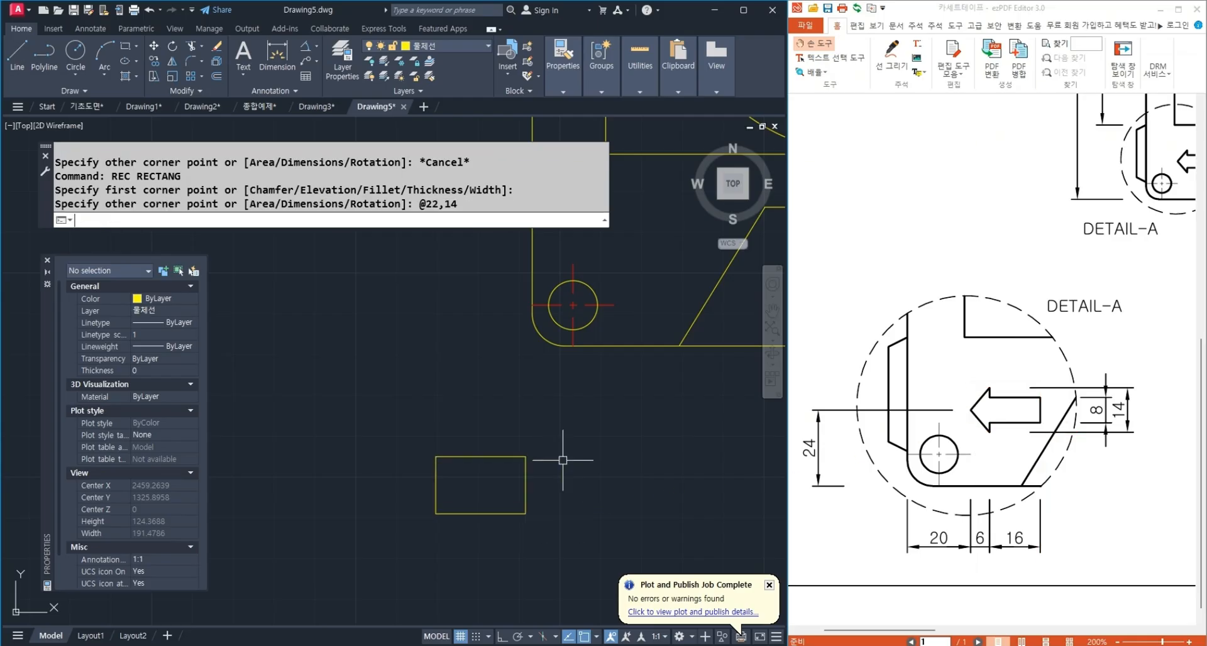
Explode the arrow's bounding rectangle into separate lines.
text(x)
key(Return)
click(553, 476)
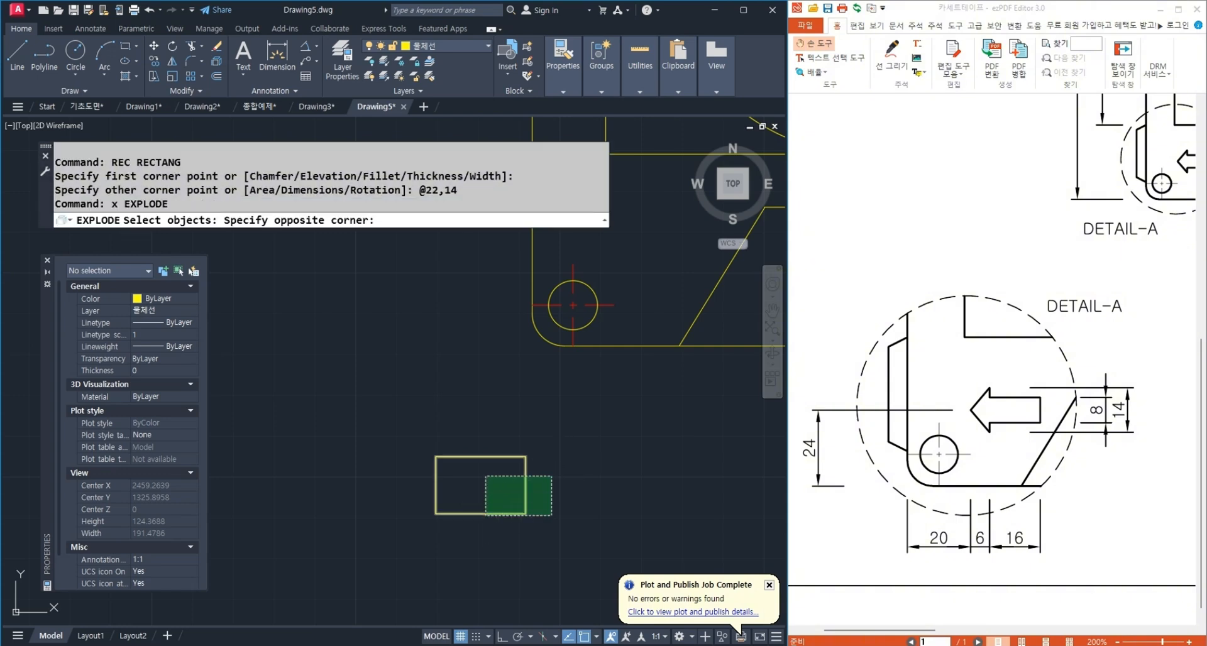
click(498, 531)
key(Return)
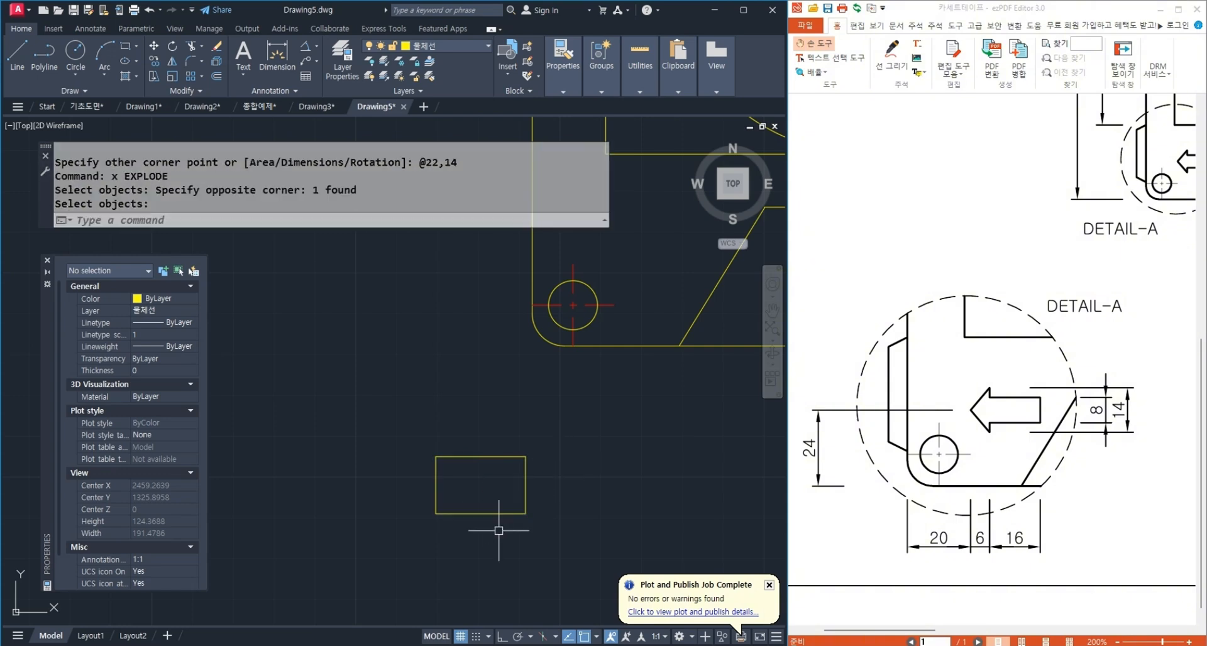
Offset the rectangle's left edge 6 to the right for the arrowhead's base.
text(o)
key(Return)
text(6)
key(Return)
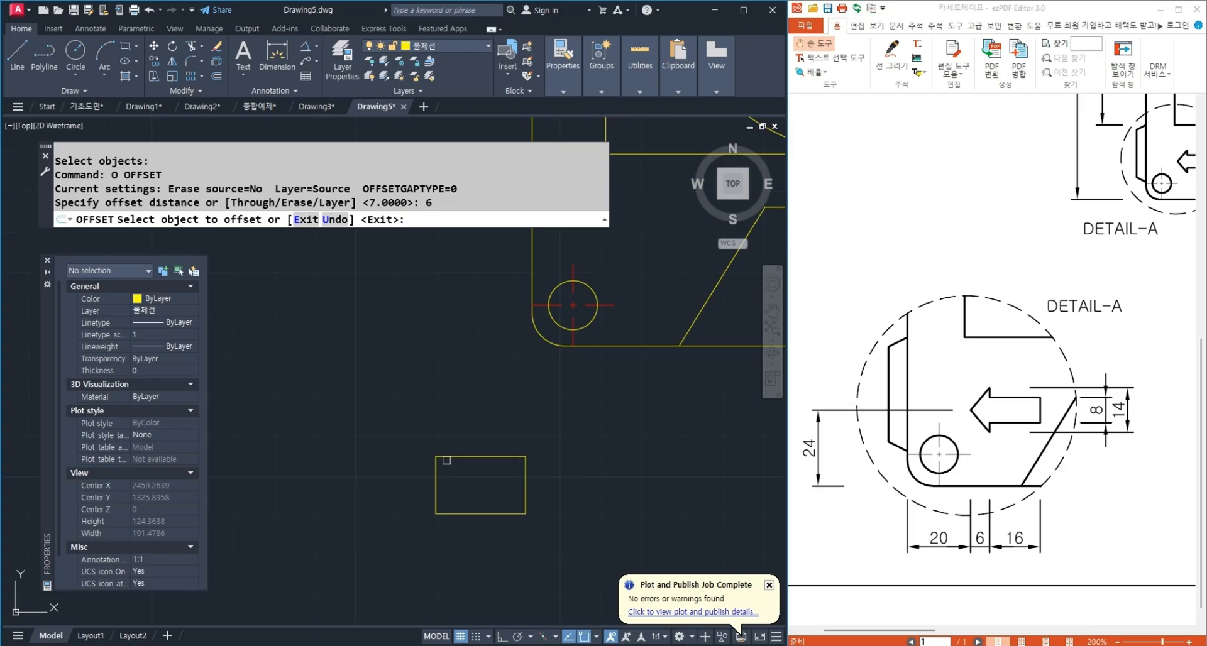
click(436, 486)
click(507, 490)
key(Return)
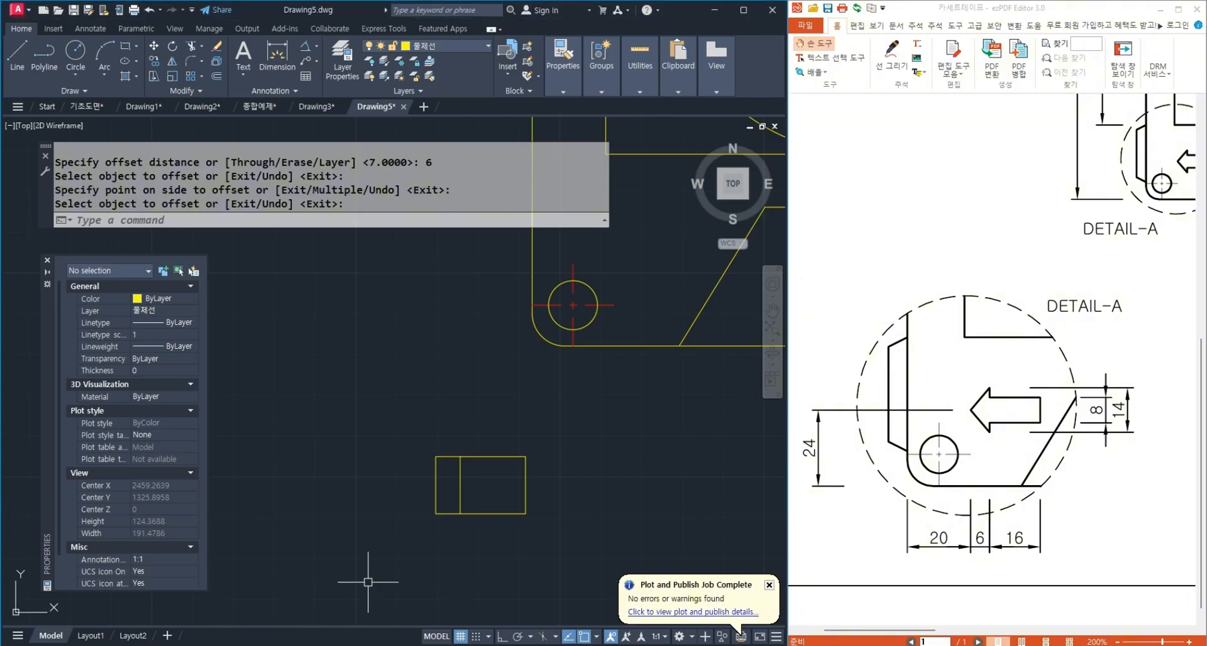
Offset the rectangle's top and bottom edges 3 inward for the arrow shaft.
text(o)
key(space)
text(3)
key(space)
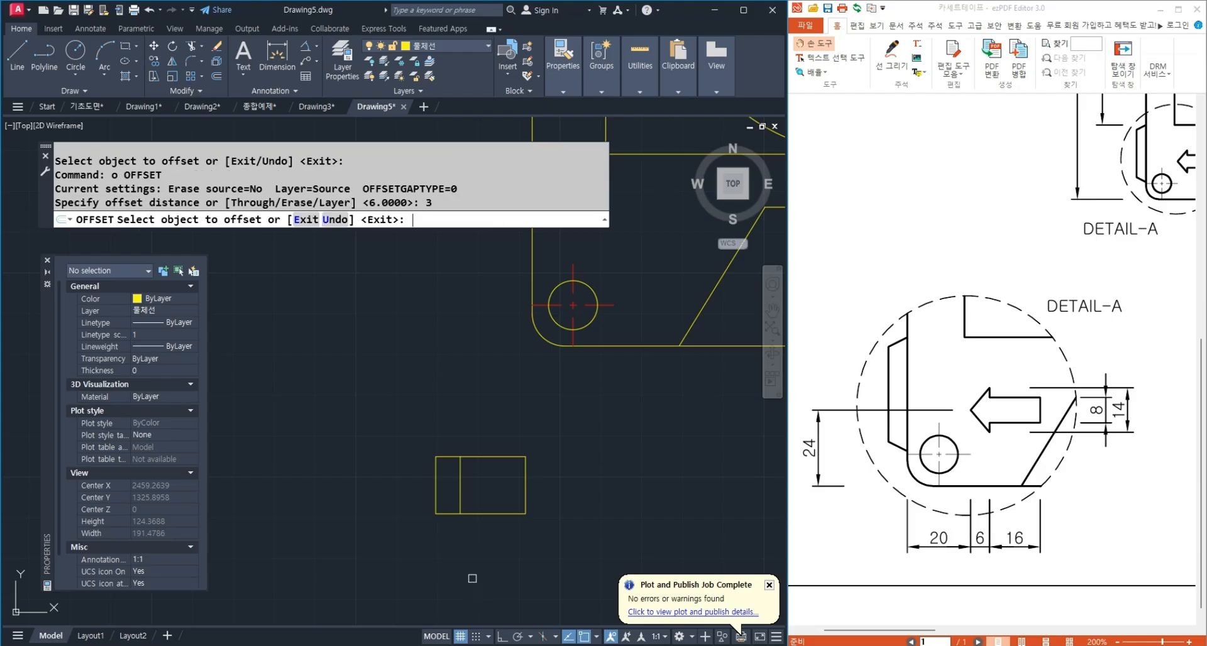
click(491, 457)
click(493, 489)
click(494, 513)
click(497, 490)
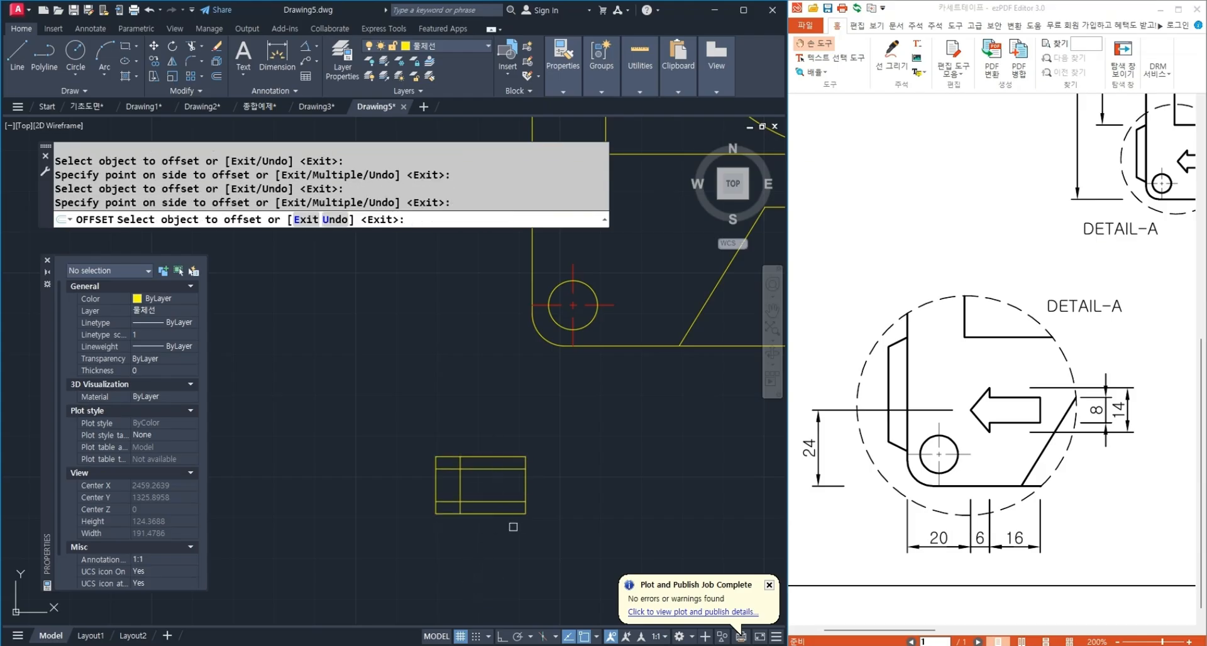
key(space)
Erase the two horizontal shaft lines inside the rectangle.
scroll(489, 503, up, 2)
scroll(482, 502, up, 2)
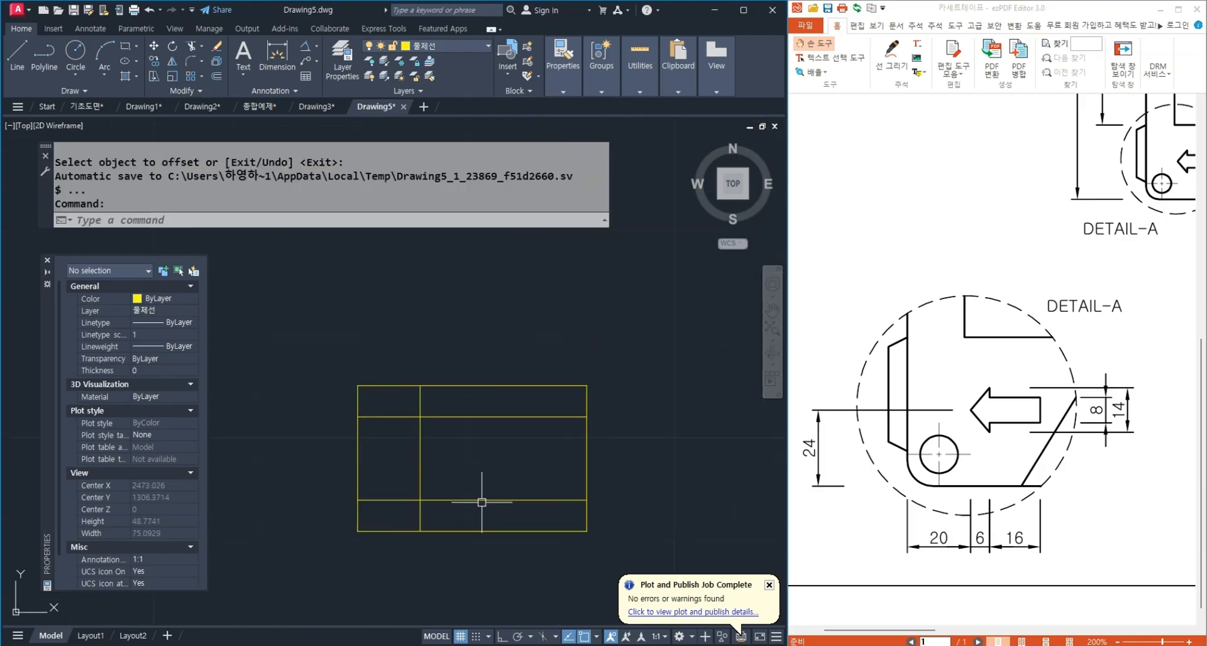
text(l)
key(Escape)
key(Escape)
click(552, 525)
click(492, 413)
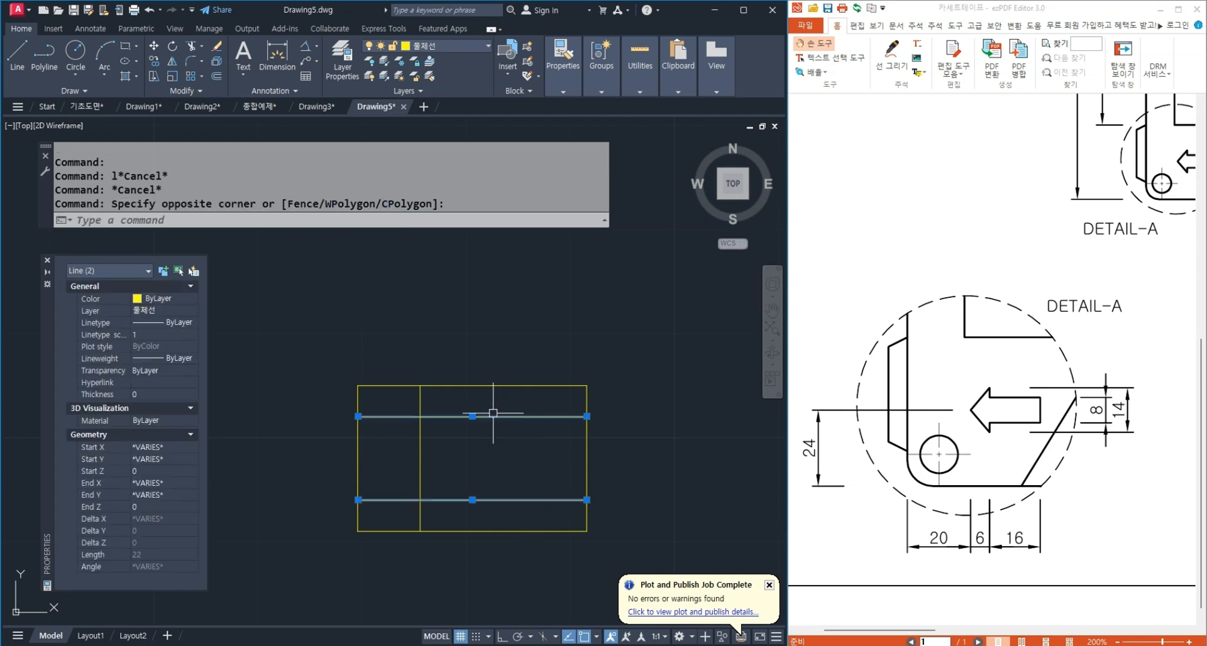
key(Delete)
Draw a horizontal centre line between the midpoints of the rectangle's right and left edges.
text(l)
key(Return)
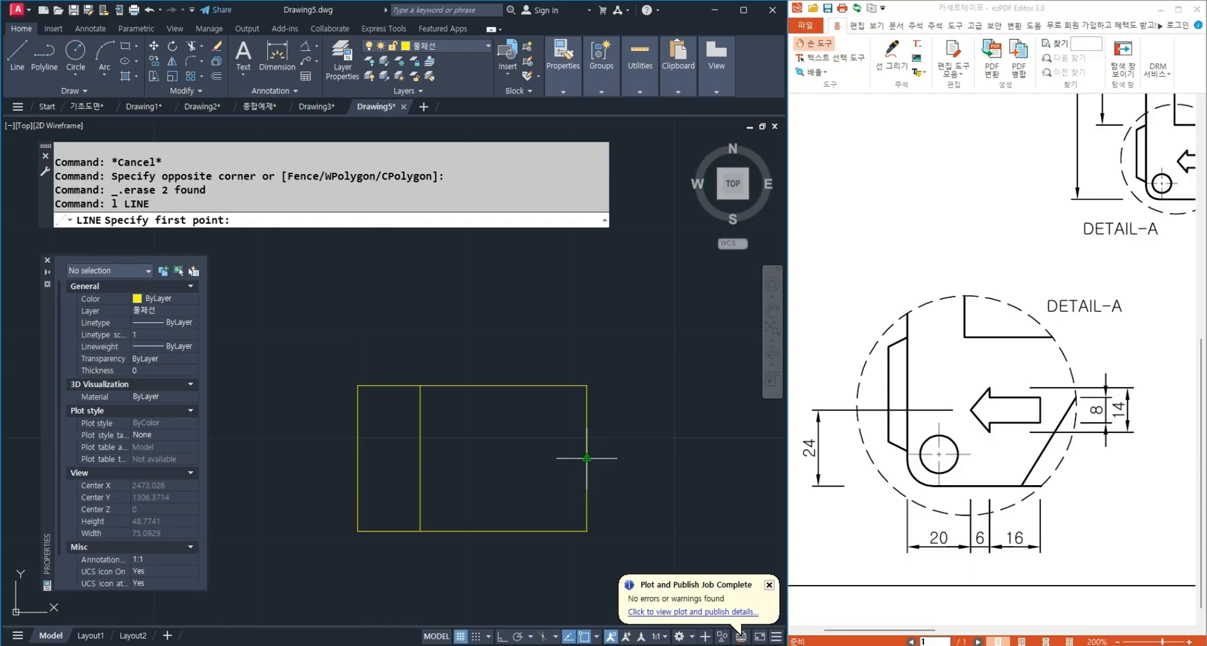
click(587, 458)
click(357, 458)
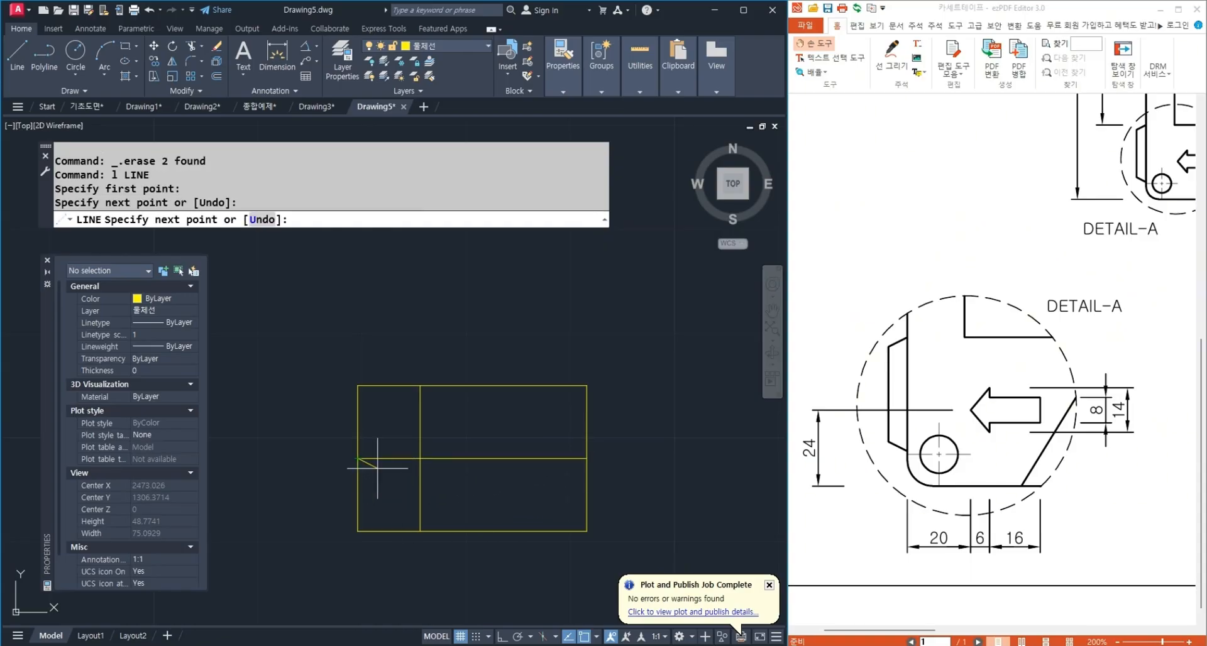
key(Return)
Offset the rectangle's horizontal centre line 4 both upward and downward for the shaft edges.
text(o)
key(Return)
text(4)
key(Return)
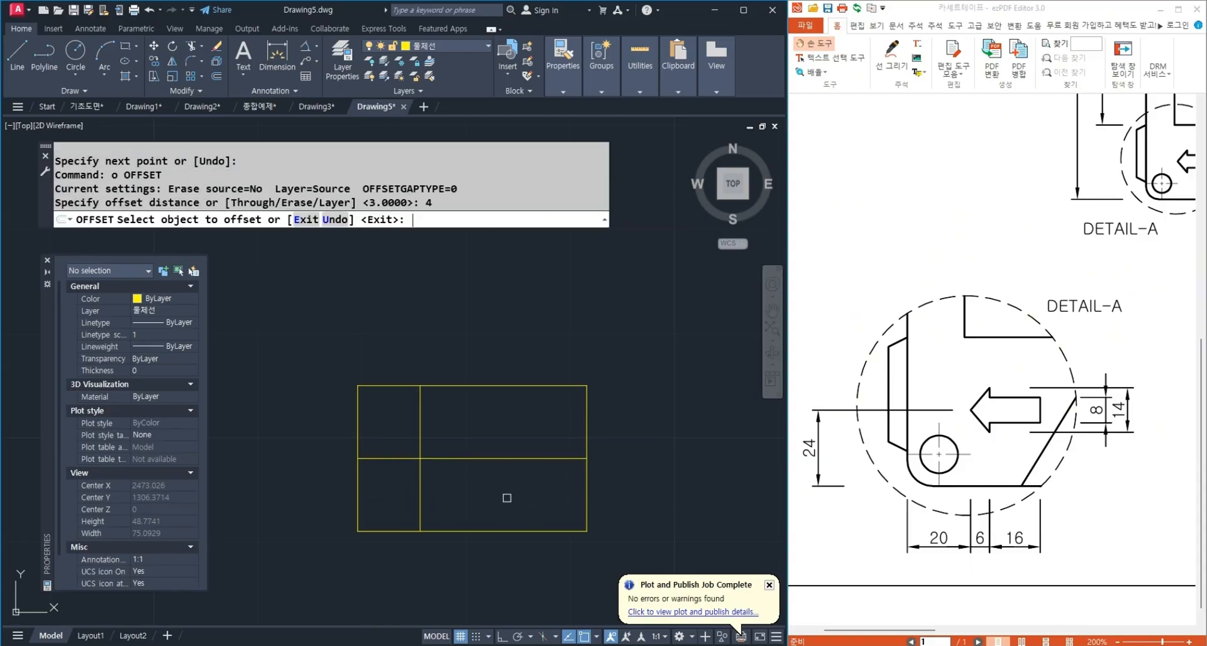
click(507, 459)
click(504, 449)
click(505, 498)
click(511, 458)
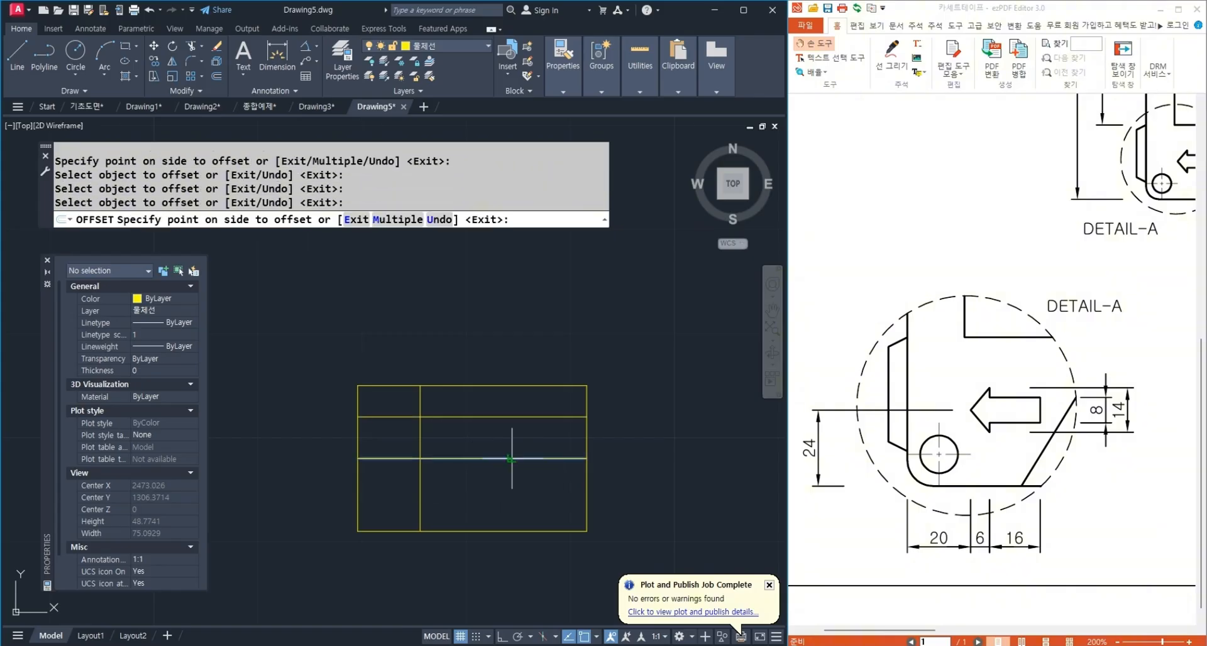
click(511, 480)
key(Return)
Erase the horizontal centre line between the two shaft edges.
click(512, 469)
click(495, 437)
key(Delete)
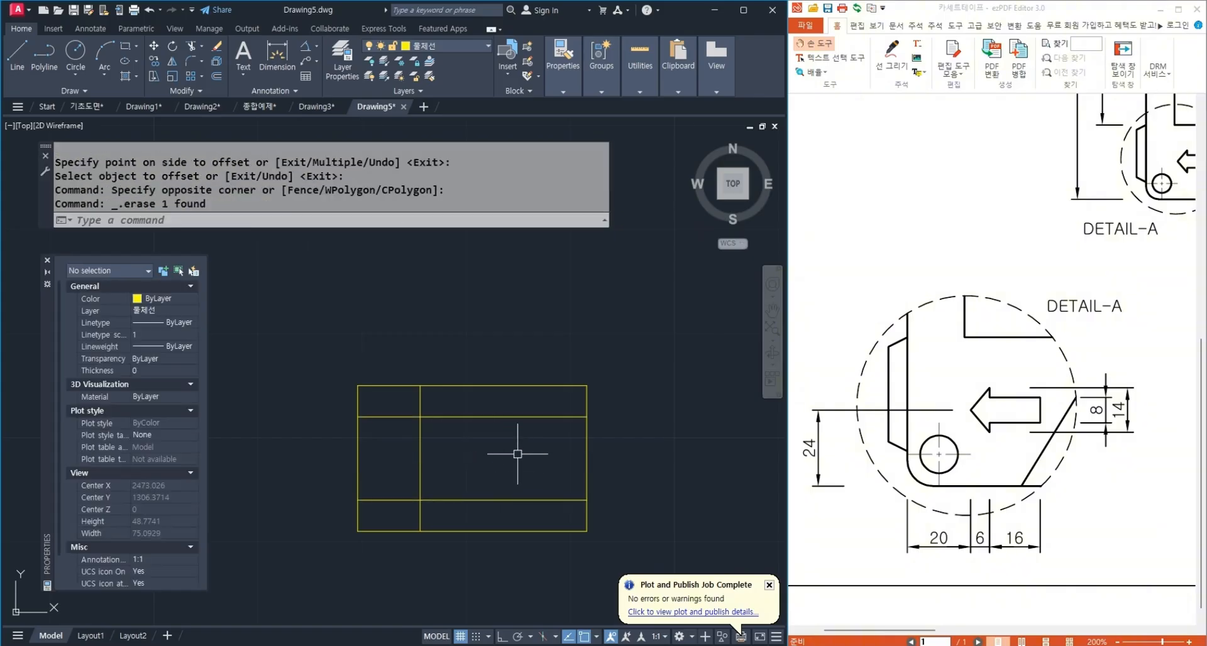
Draw the arrowhead's two slanted lines from the base line's ends to the midpoint of the rectangle's left edge.
text(l)
key(Return)
click(420, 386)
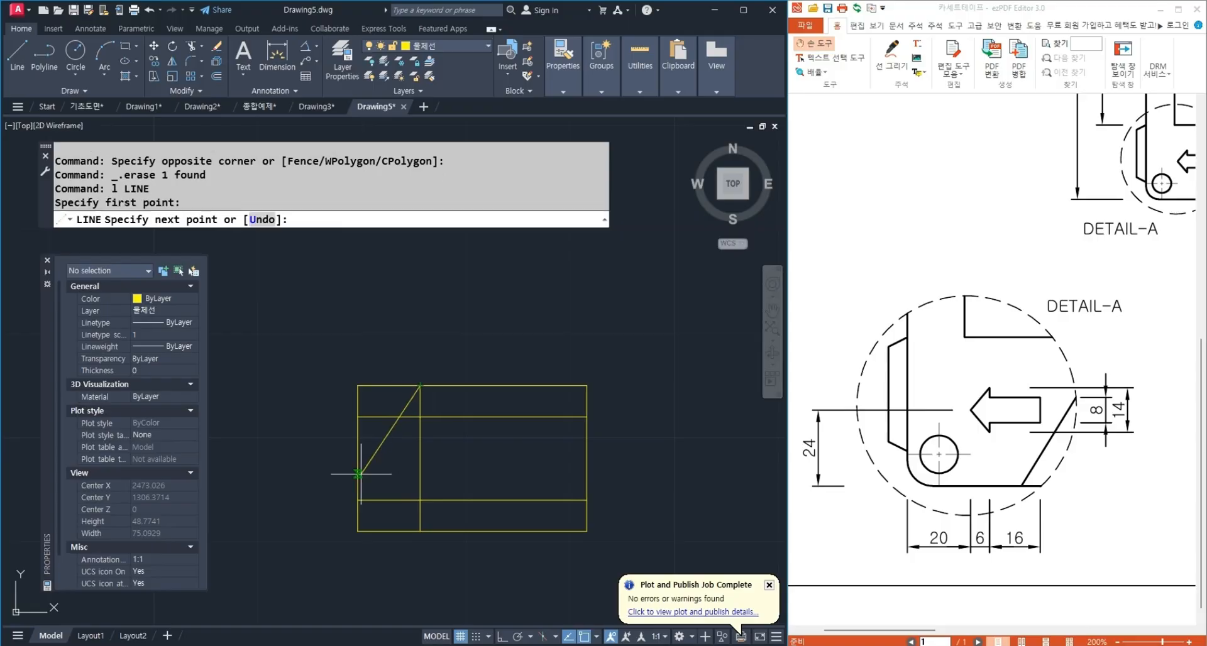
click(357, 458)
click(420, 531)
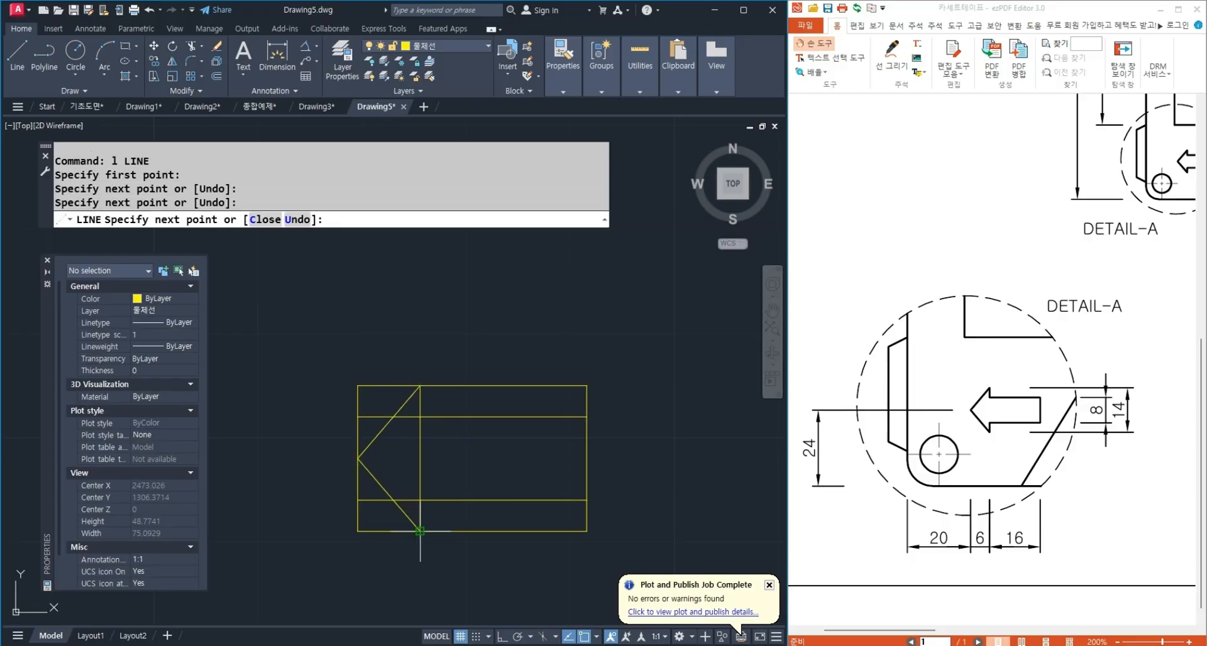
key(Return)
Erase the rectangle's bottom, left and top edges.
click(385, 521)
click(372, 560)
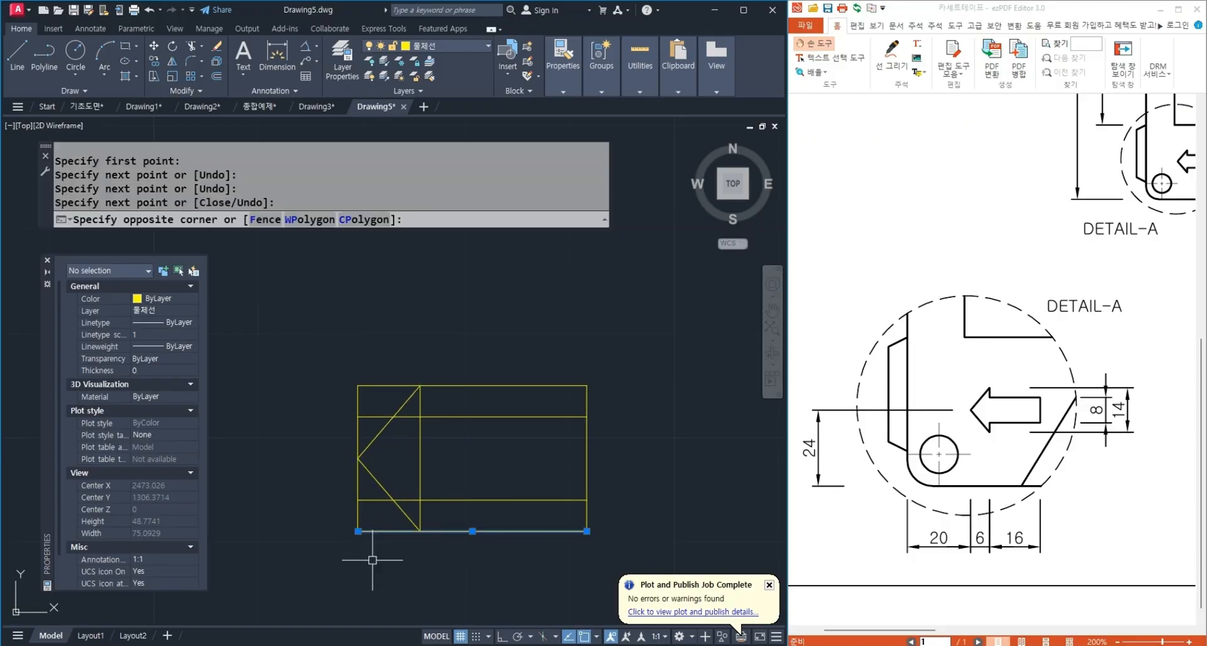
click(369, 491)
click(332, 490)
click(453, 400)
click(443, 368)
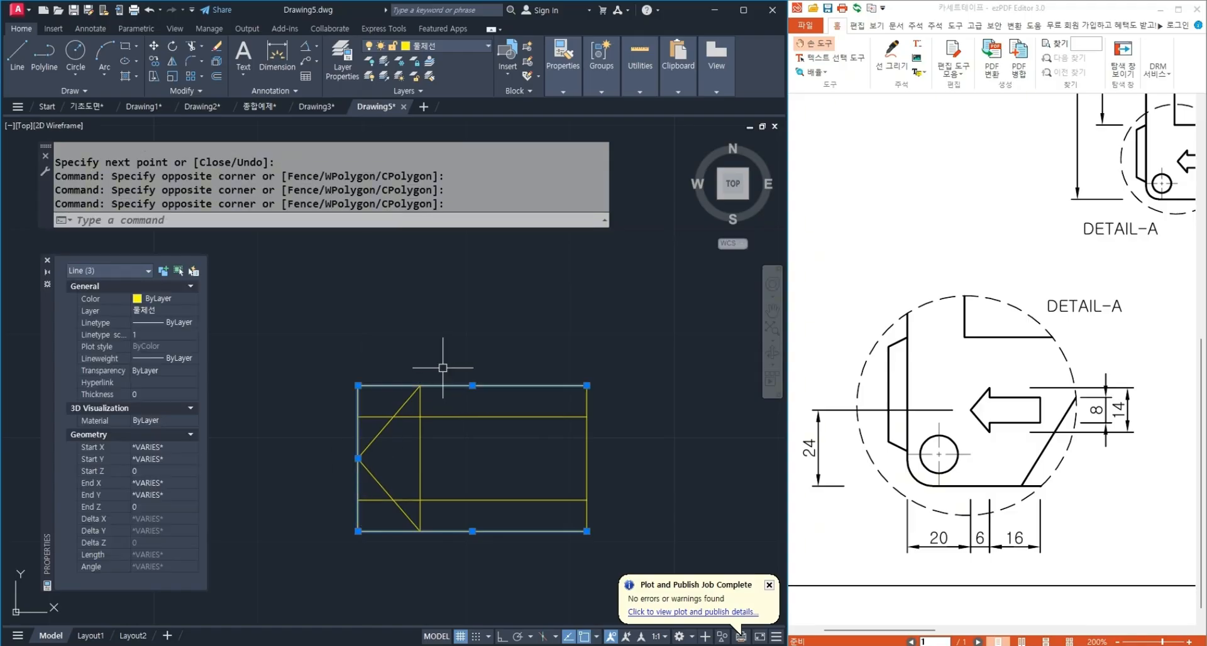
key(Delete)
Trim the shaft lines inside and beyond the arrowhead, and the arrowhead's base line between the two shaft edges.
middle_drag(554, 459, 538, 437)
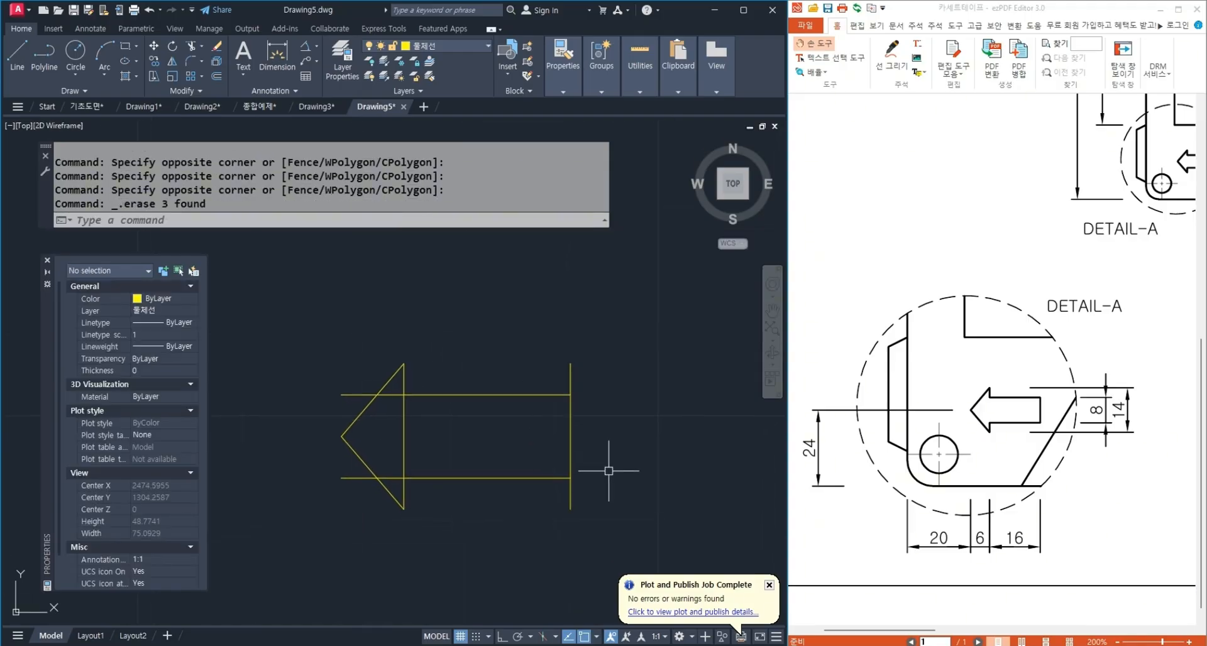
text(tr)
key(Return)
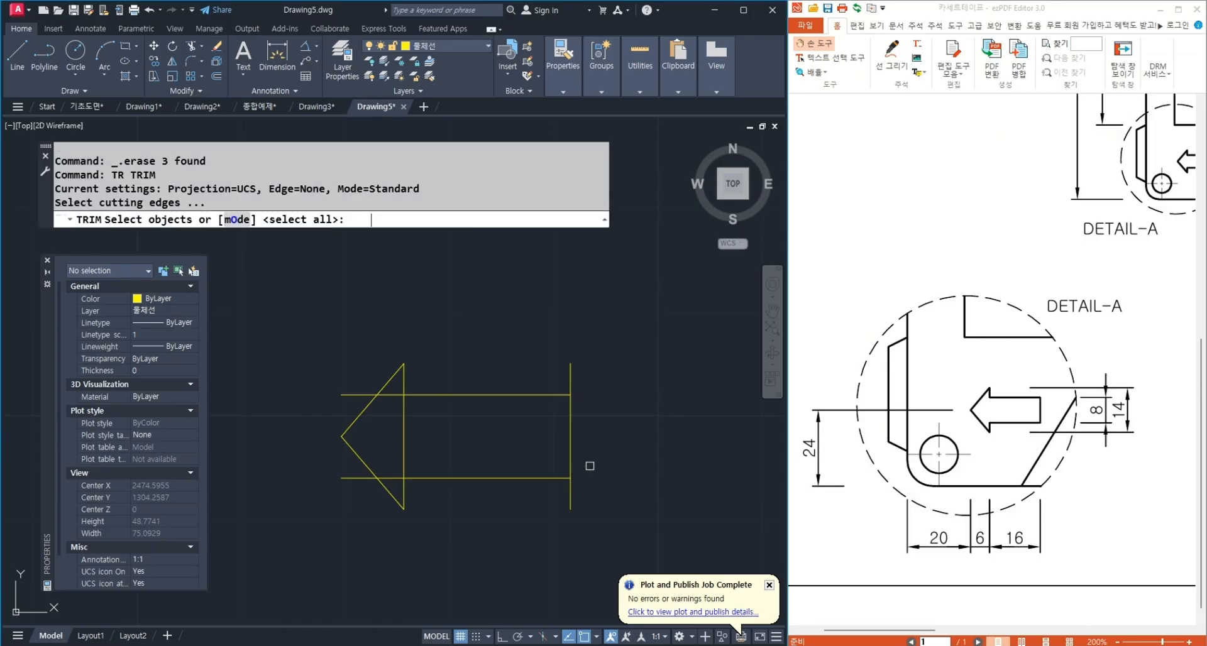
click(591, 393)
click(523, 496)
click(432, 438)
click(361, 425)
key(Return)
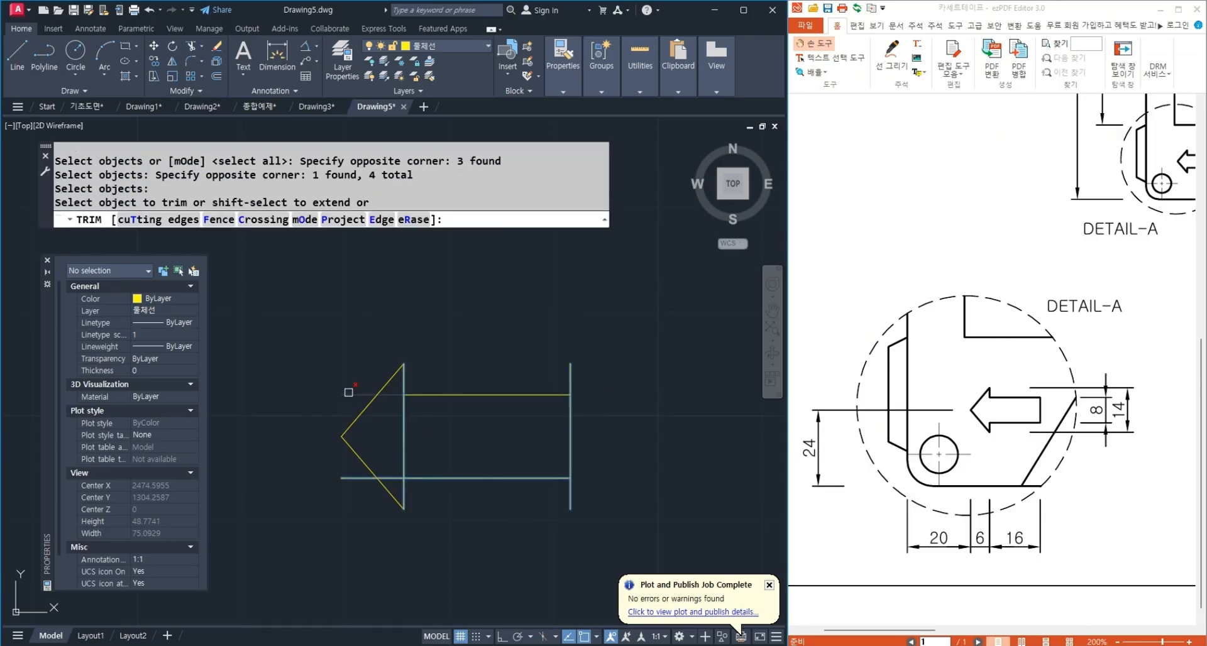
click(348, 393)
click(344, 476)
click(348, 484)
click(357, 480)
click(407, 445)
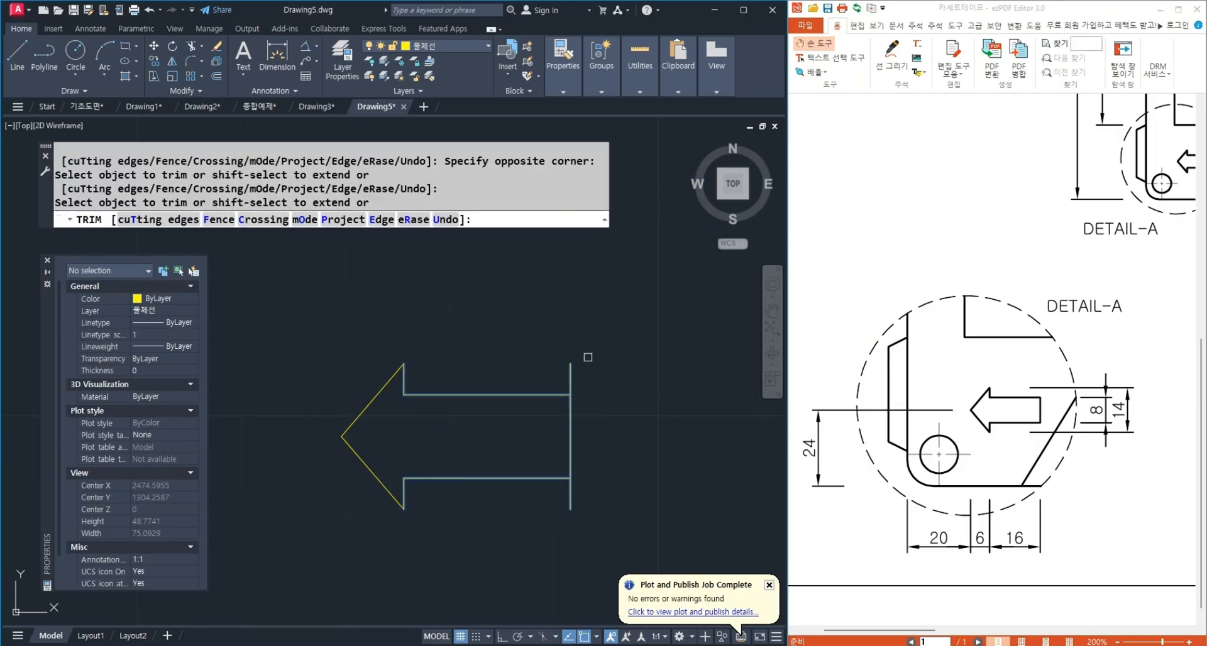
Trim the ends of the arrow's right edge that extend above and below the shaft.
click(588, 358)
click(553, 379)
click(608, 470)
click(556, 496)
key(Return)
Examine DETAIL-A in the reference PDF for the arrow tip's position relative to the cassette's left and bottom edges.
scroll(510, 471, down, 2)
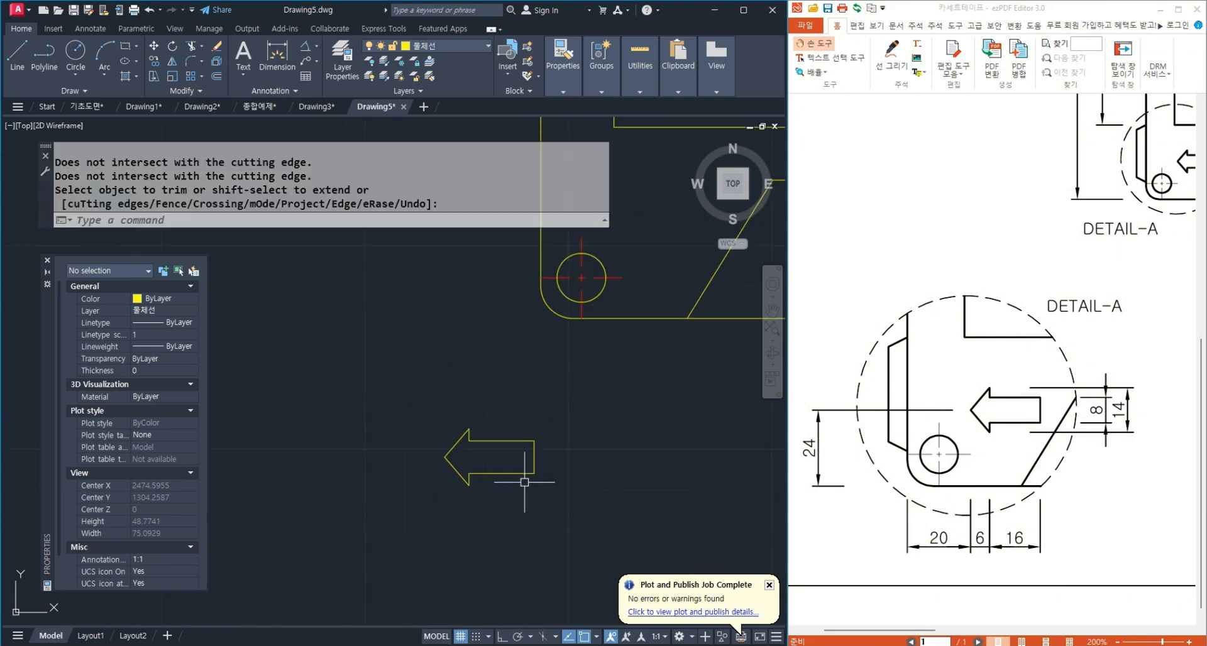
middle_drag(533, 473, 419, 564)
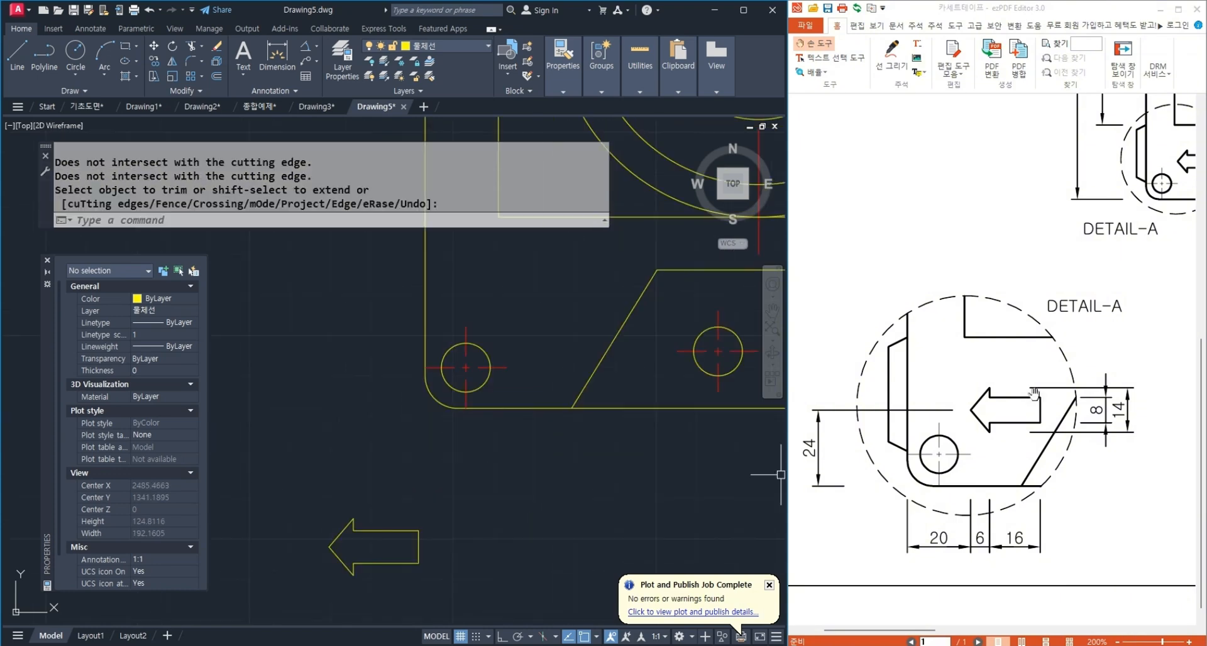
mouse_move(1090, 330)
mouse_down()
mouse_move(936, 539)
mouse_move(887, 525)
mouse_up()
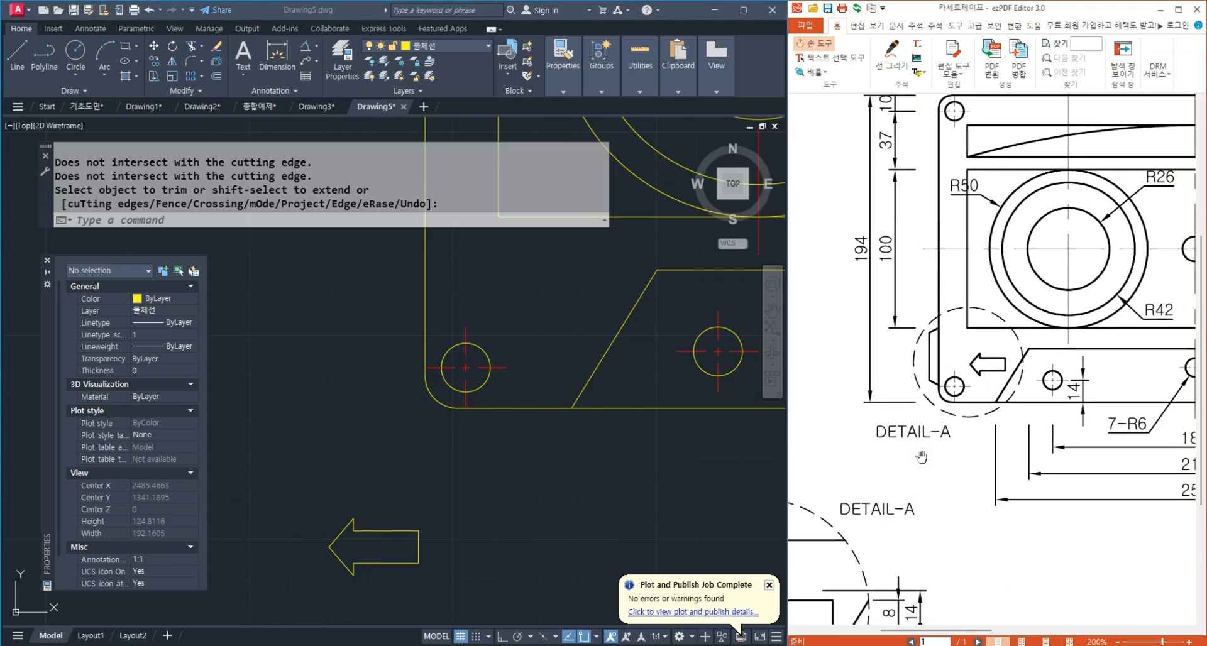
drag(921, 458, 1093, 307)
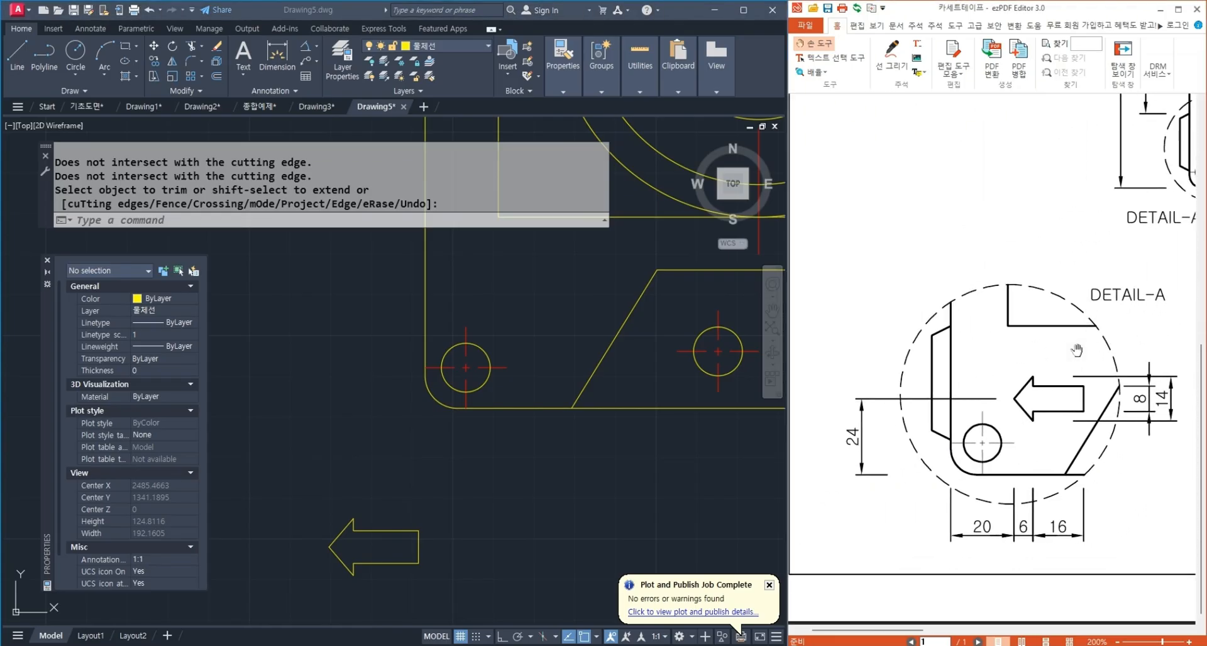
drag(949, 378, 936, 488)
drag(1014, 388, 1016, 506)
drag(940, 473, 1063, 472)
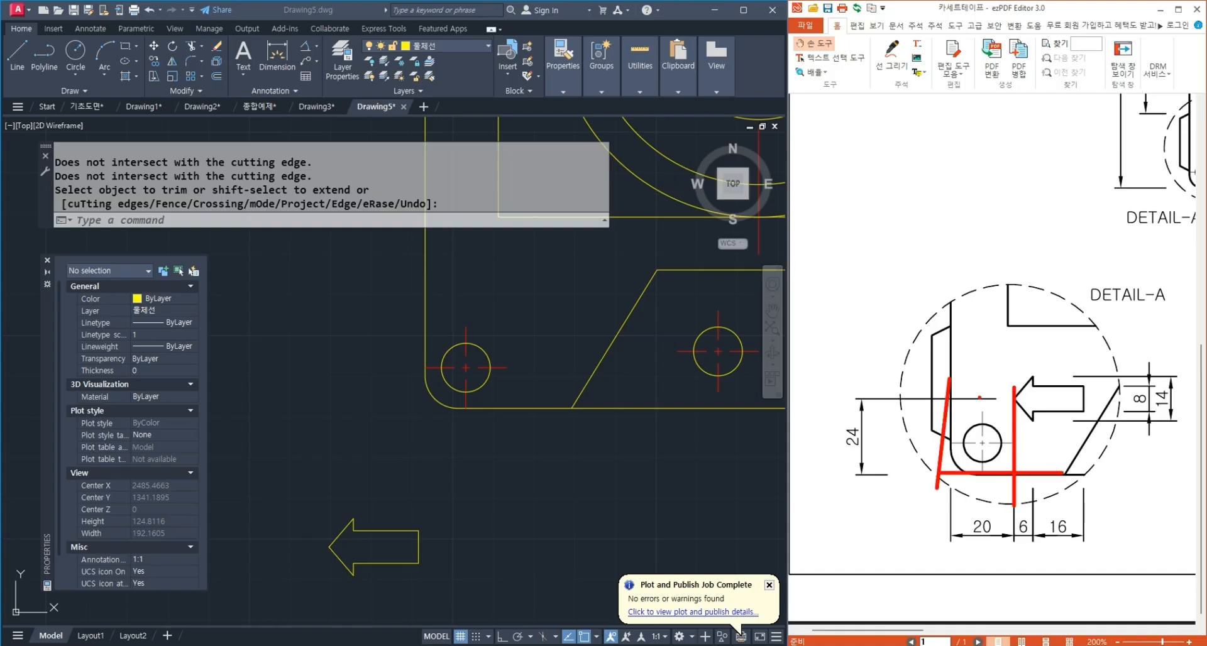
drag(979, 397, 1043, 397)
key(Escape)
click(555, 474)
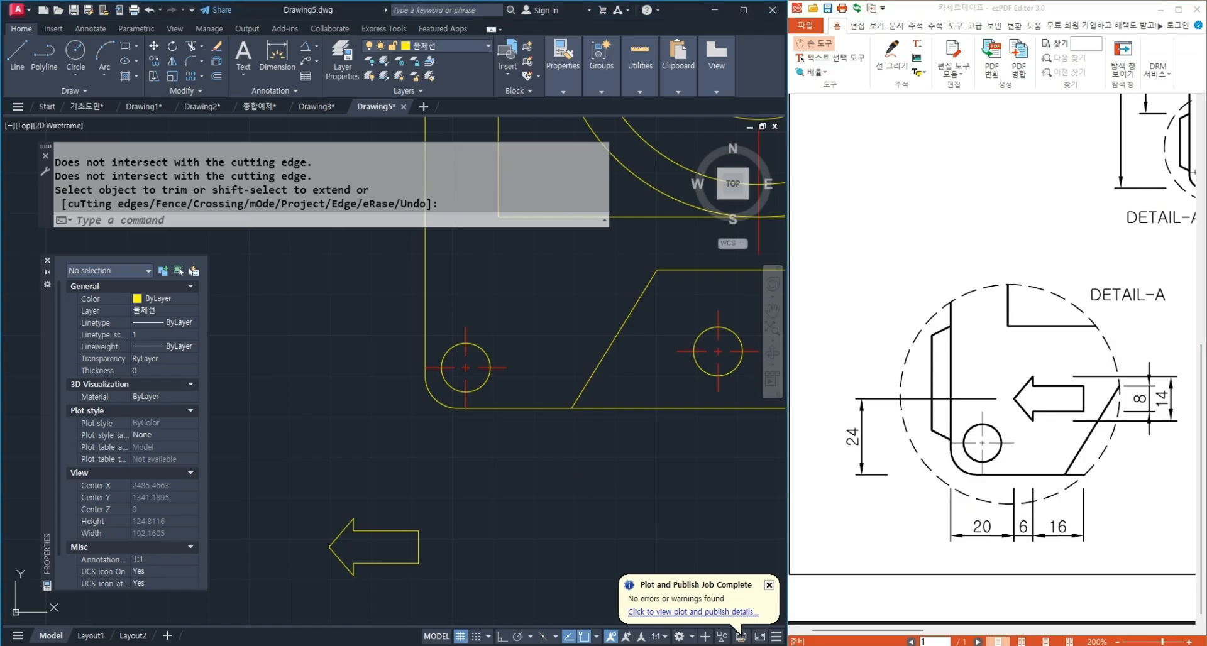
Offset the cassette's left outer edge 20 inward as a guide line for the arrow tip.
middle_drag(543, 472, 539, 495)
text(o)
key(Return)
text(20)
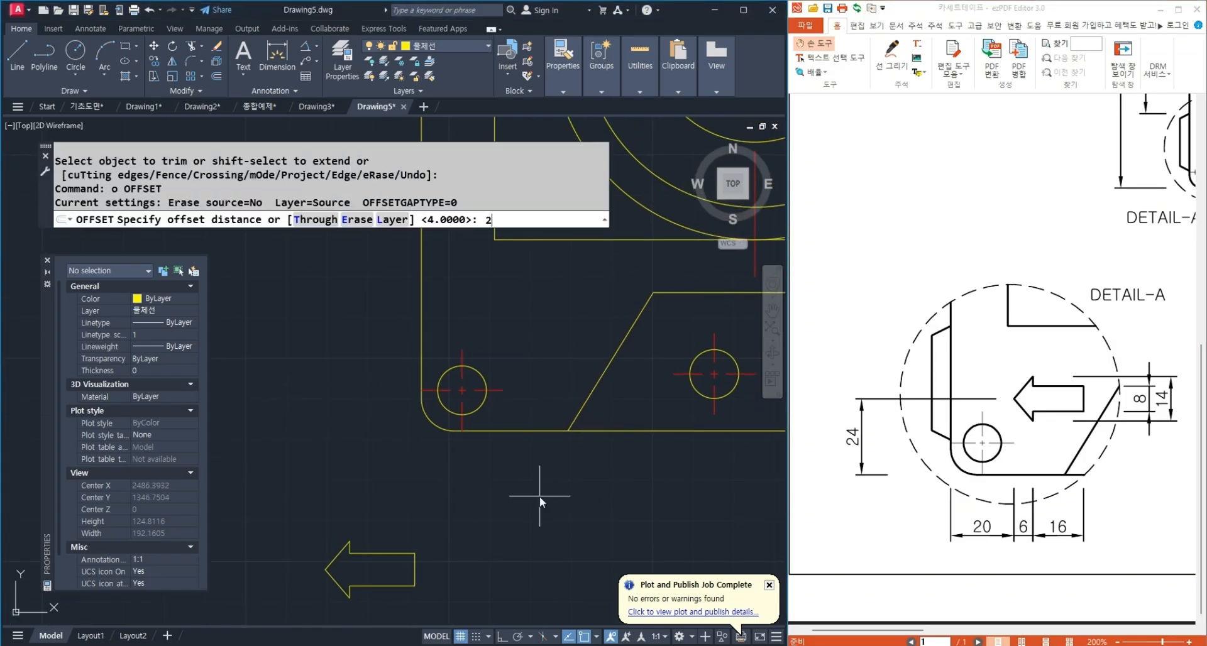
key(Return)
click(424, 327)
click(531, 324)
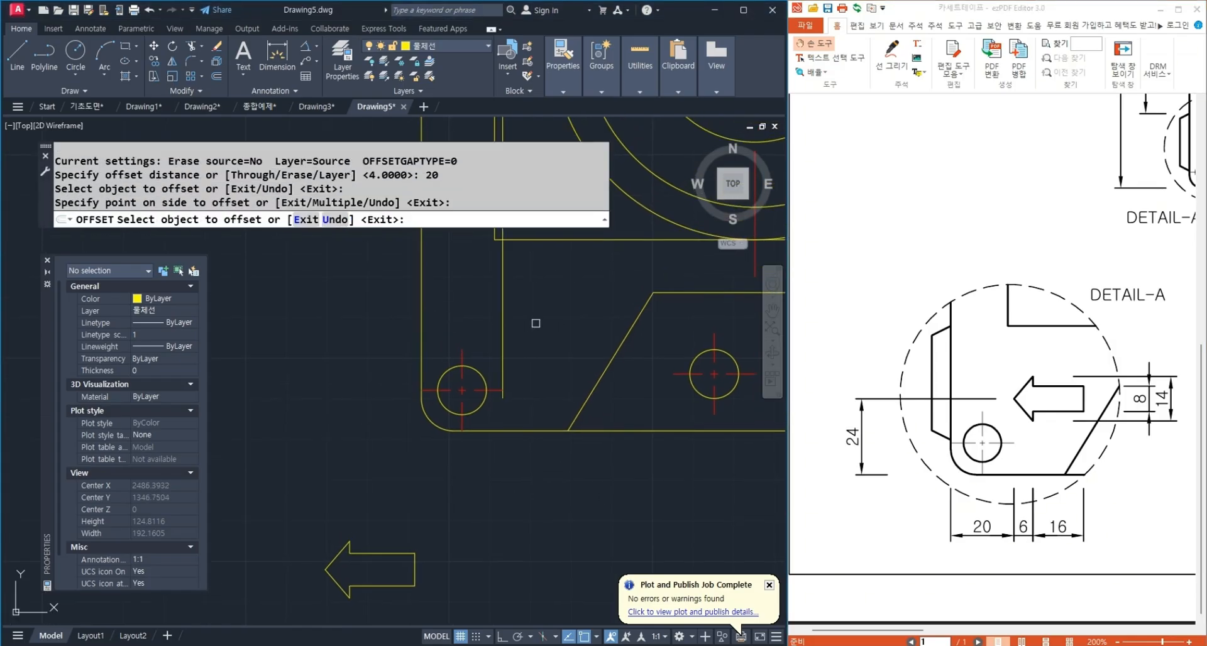
Offset the cassette's bottom edge 24 upward as the second guide line for the arrow tip.
key(Return)
key(Return)
text(24)
key(Return)
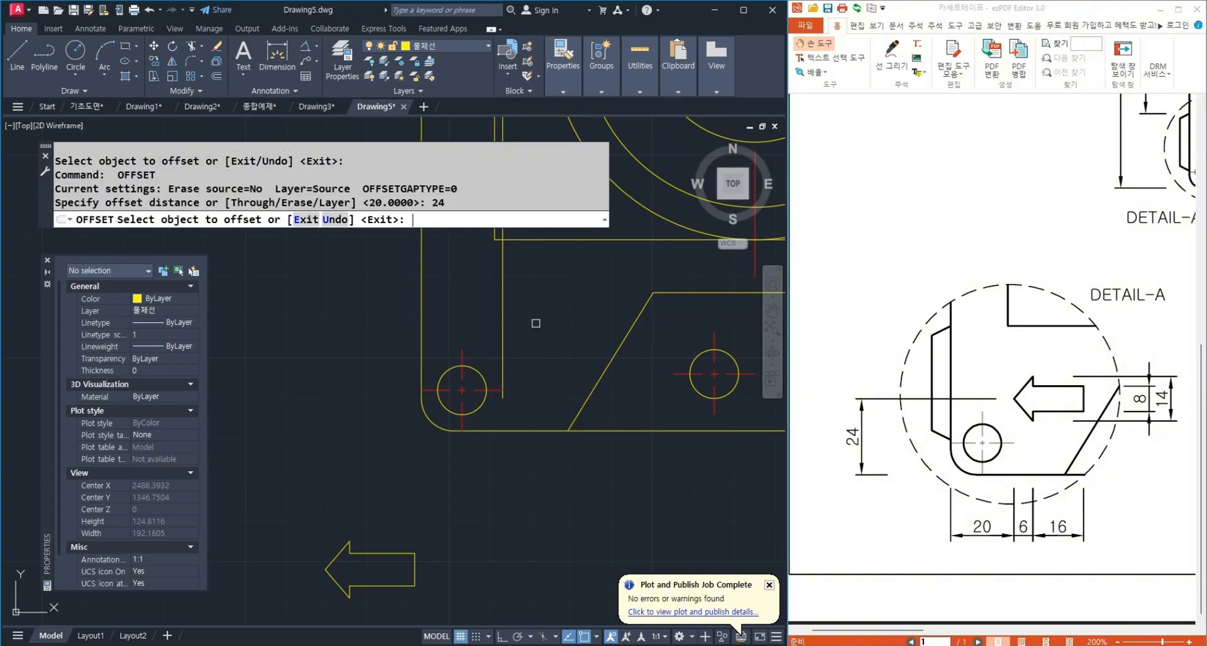
click(524, 432)
click(549, 364)
key(Return)
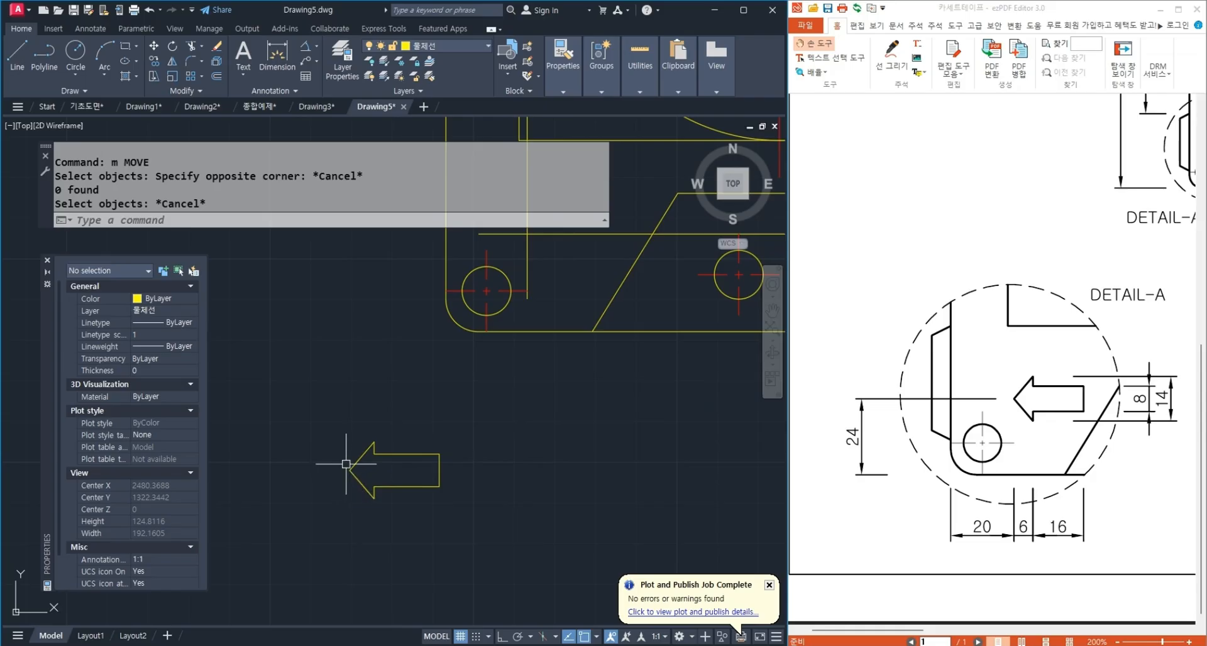
Move the whole arrow by its tip to the intersection of the two guide lines at the cassette's lower-left corner.
text(m)
key(Return)
click(330, 425)
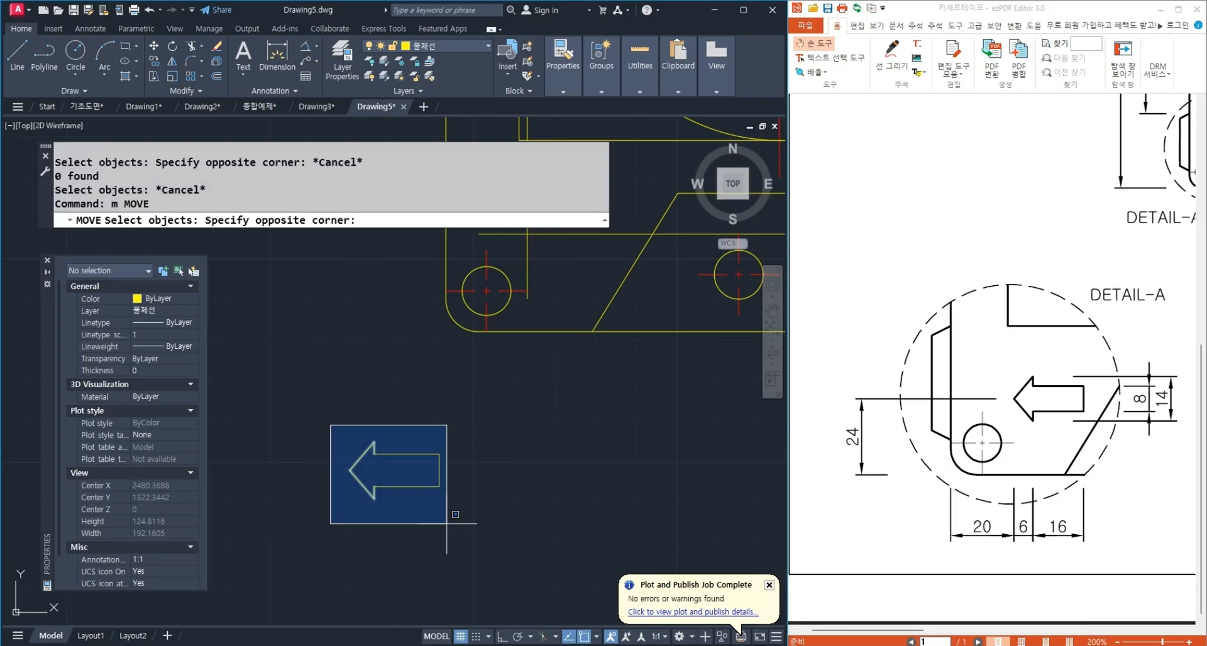
click(447, 524)
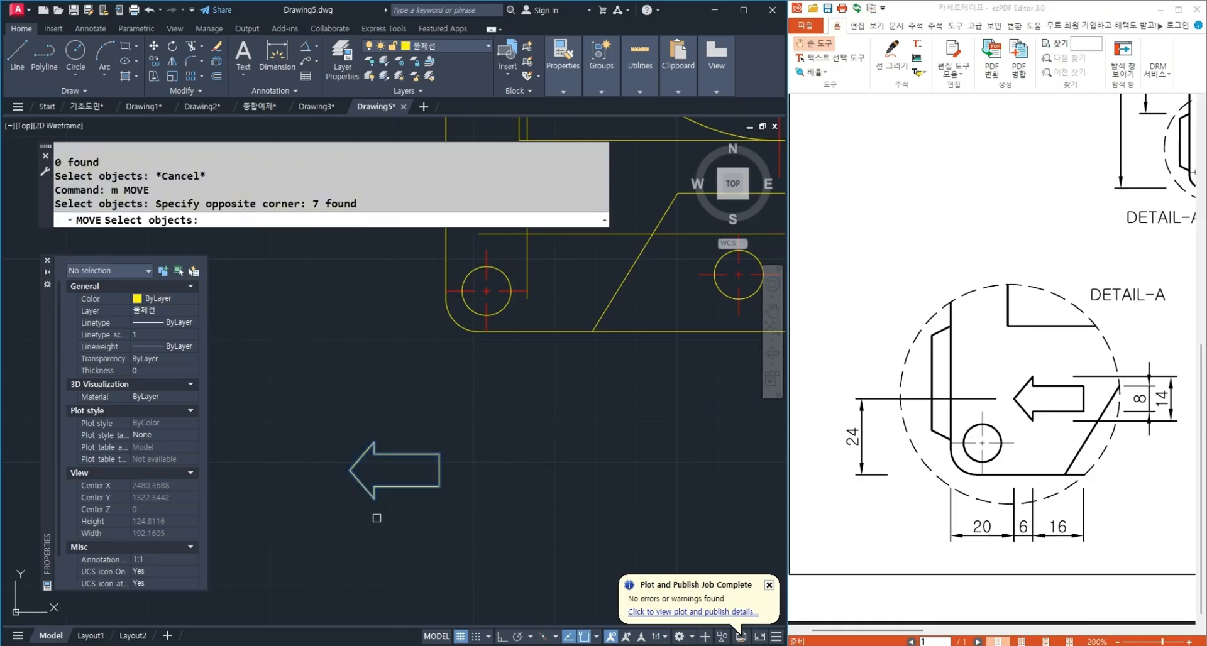
key(Return)
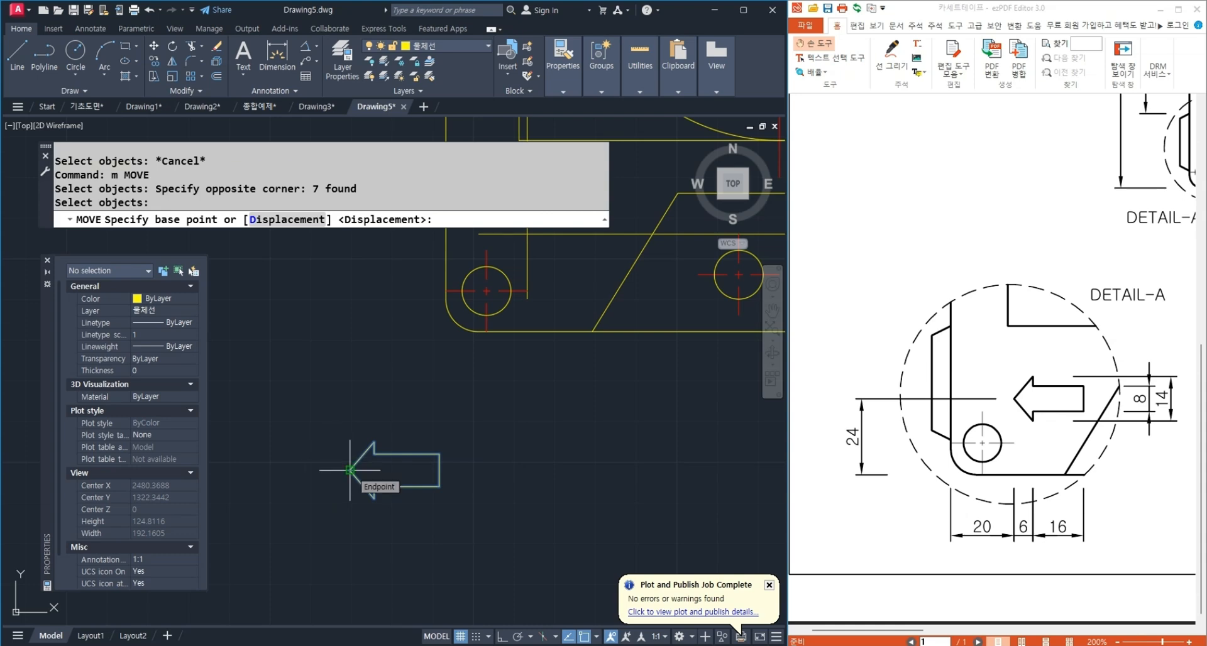
click(349, 470)
middle_drag(457, 417, 284, 607)
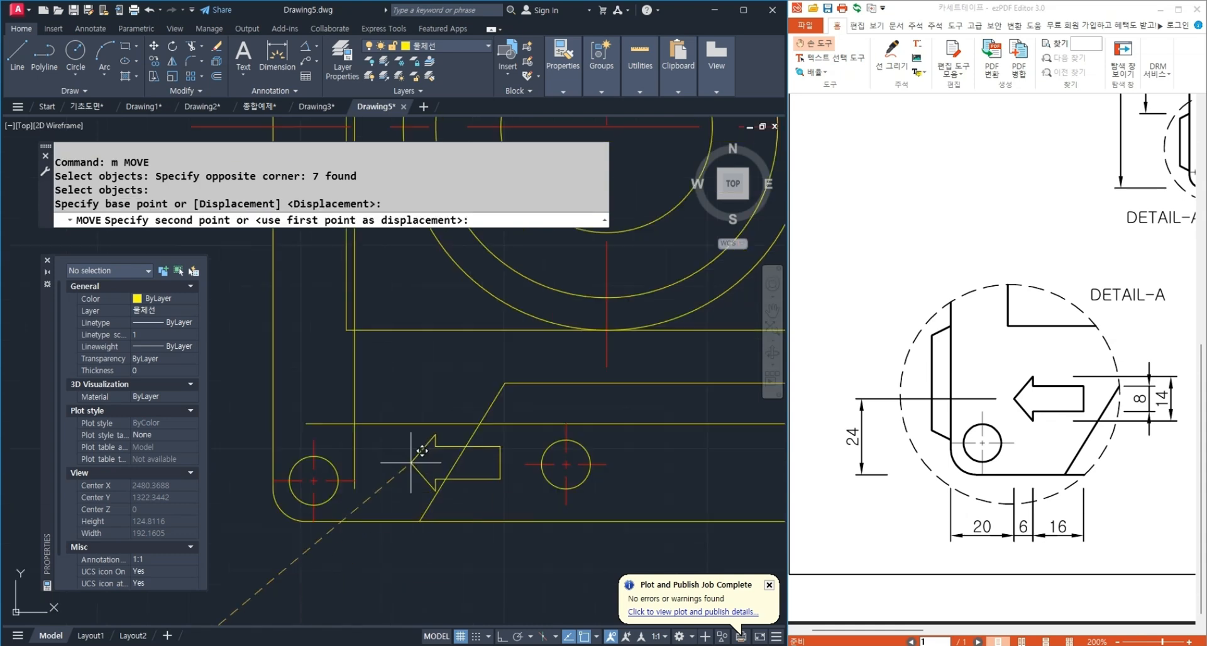
click(355, 423)
middle_drag(422, 495, 516, 520)
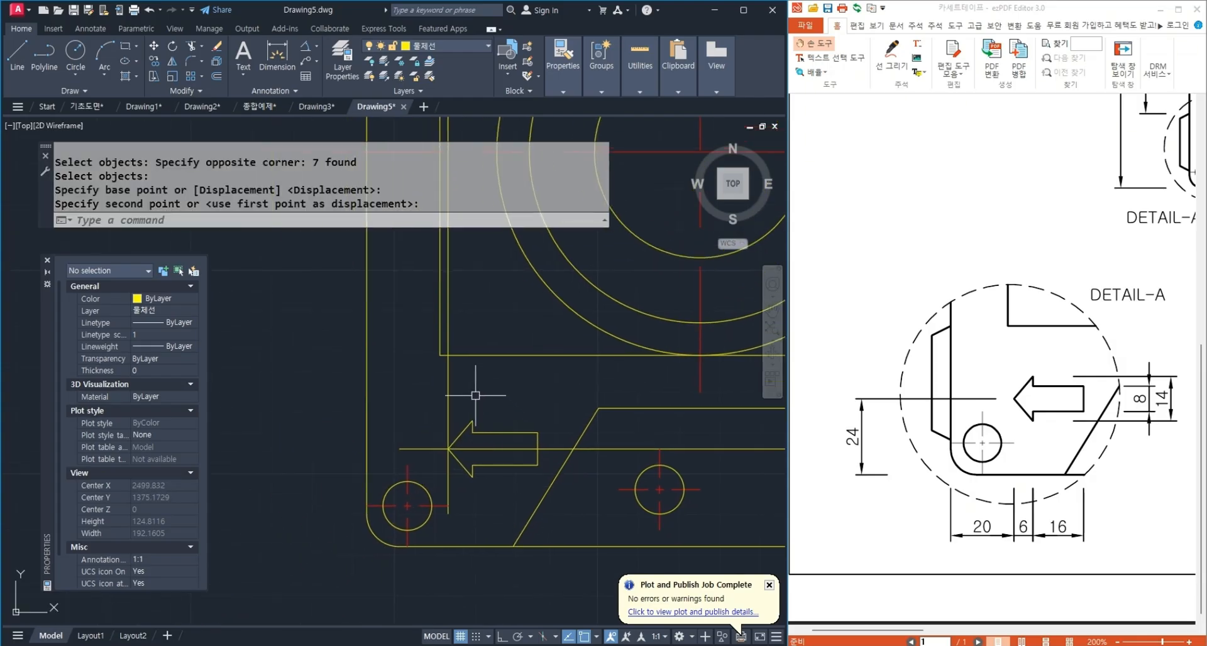
Erase the vertical and horizontal guide lines running through the arrow tip.
click(475, 395)
click(423, 430)
click(423, 432)
click(419, 459)
key(Delete)
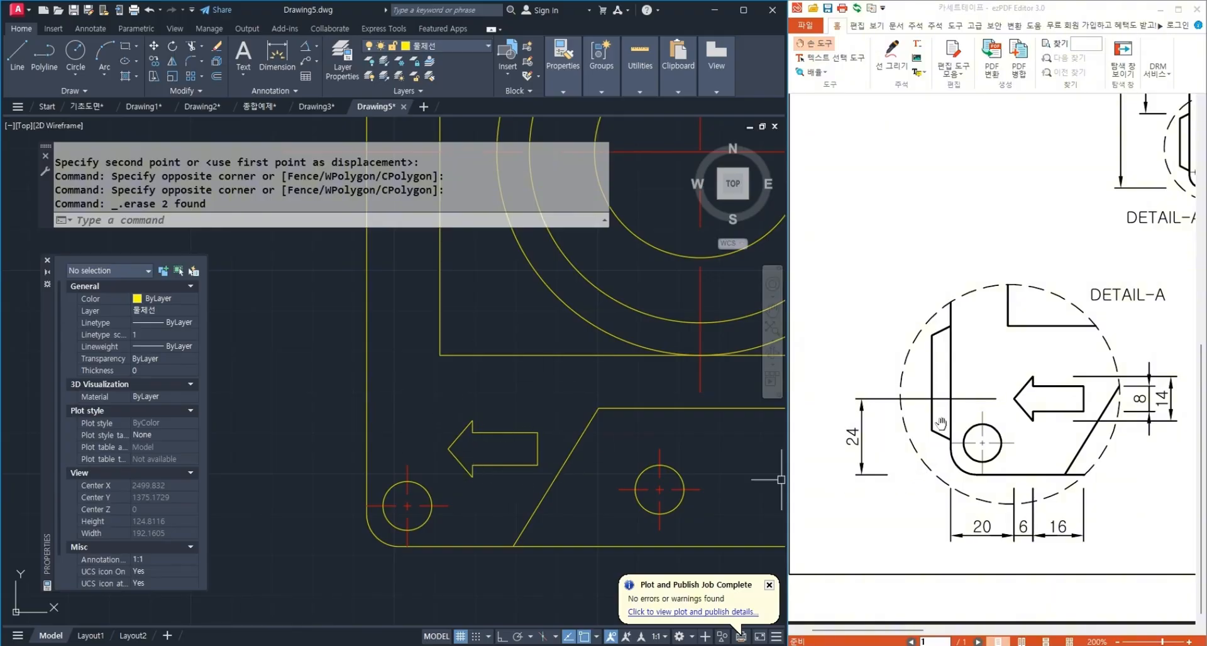
Examine the corner detail with the right-pointing arrow in the reference PDF for the side tab's width, heights and position.
drag(1013, 447, 526, 463)
drag(1059, 528, 655, 505)
drag(880, 504, 815, 520)
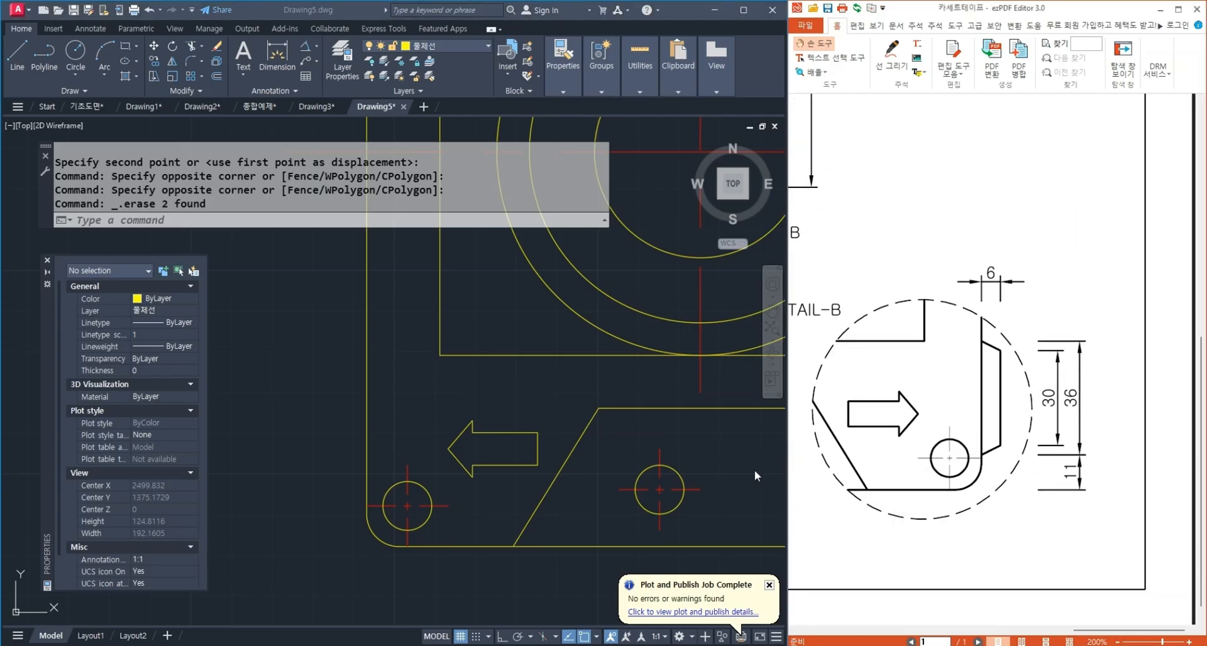
scroll(317, 477, down, 4)
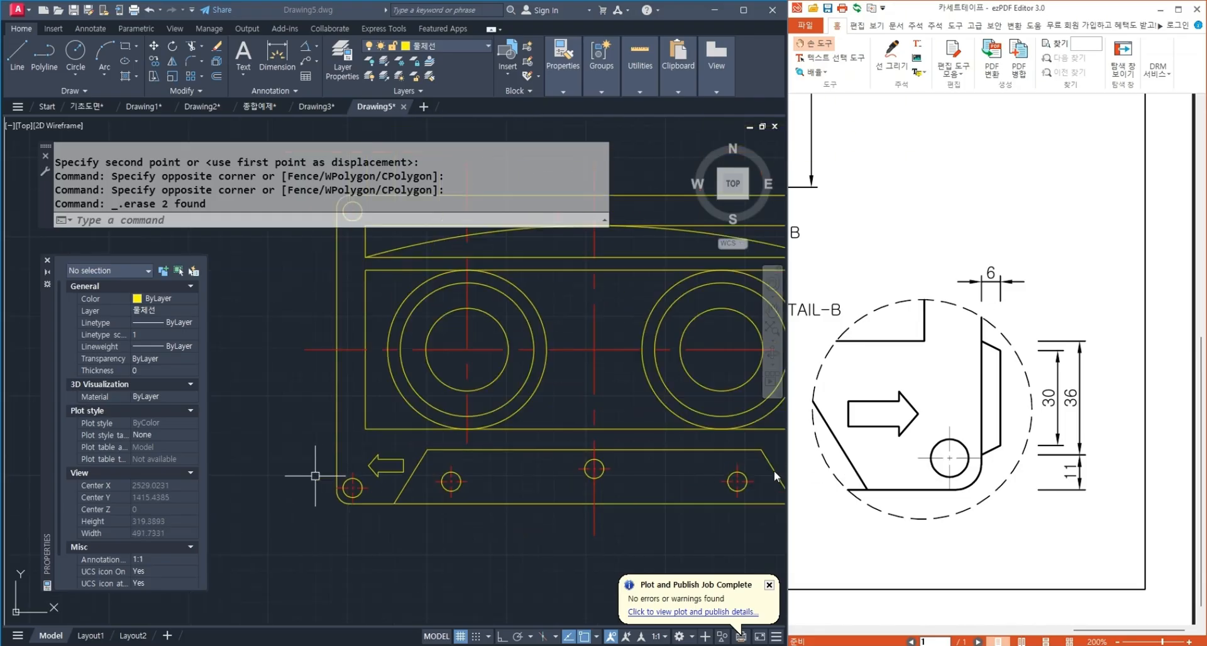
scroll(314, 465, up, 4)
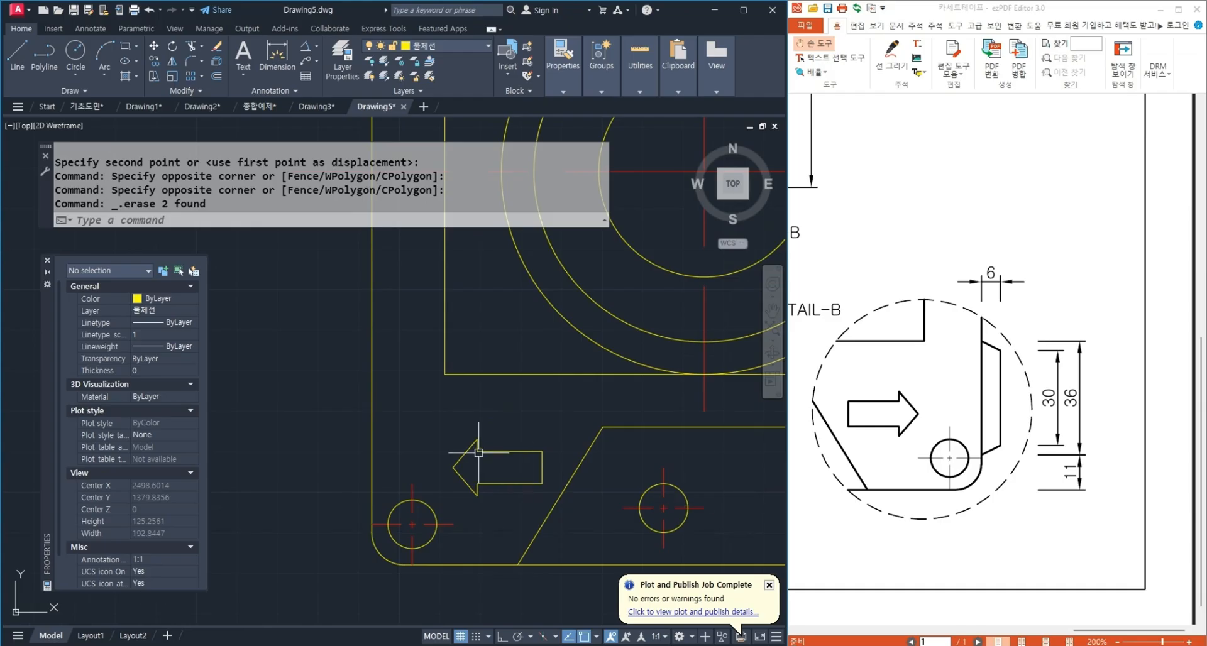
Offset the cassette's left outer edge 6 outward.
middle_drag(466, 444, 514, 437)
text(o)
key(Return)
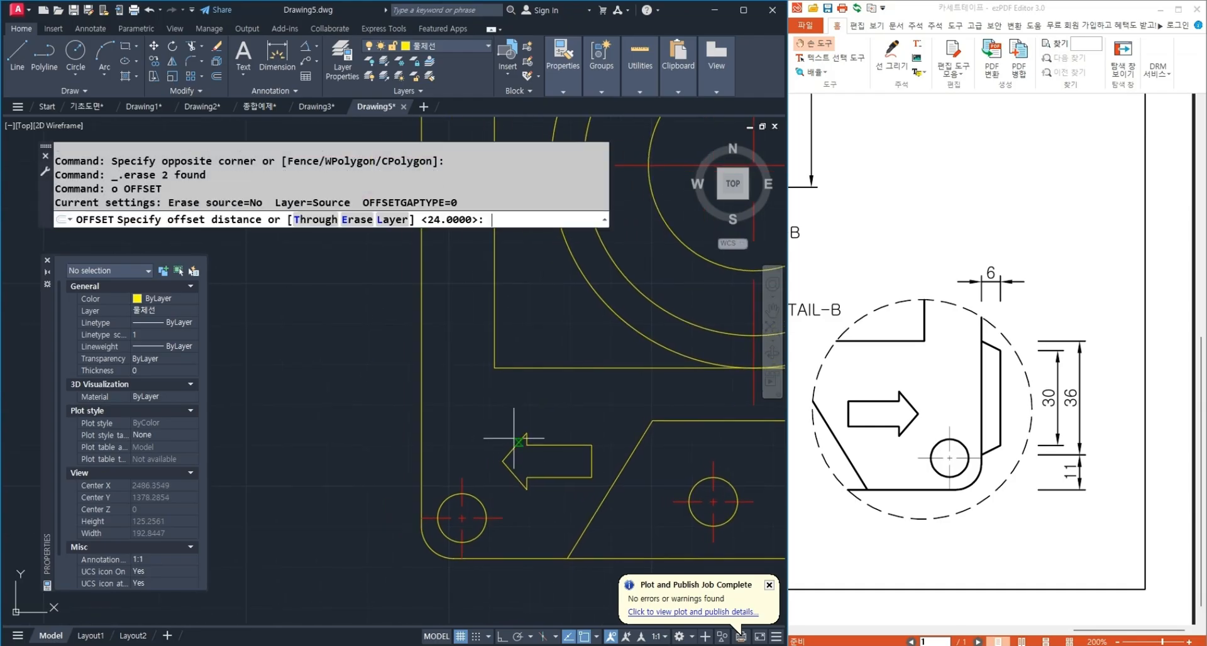
text(6)
key(Return)
click(425, 423)
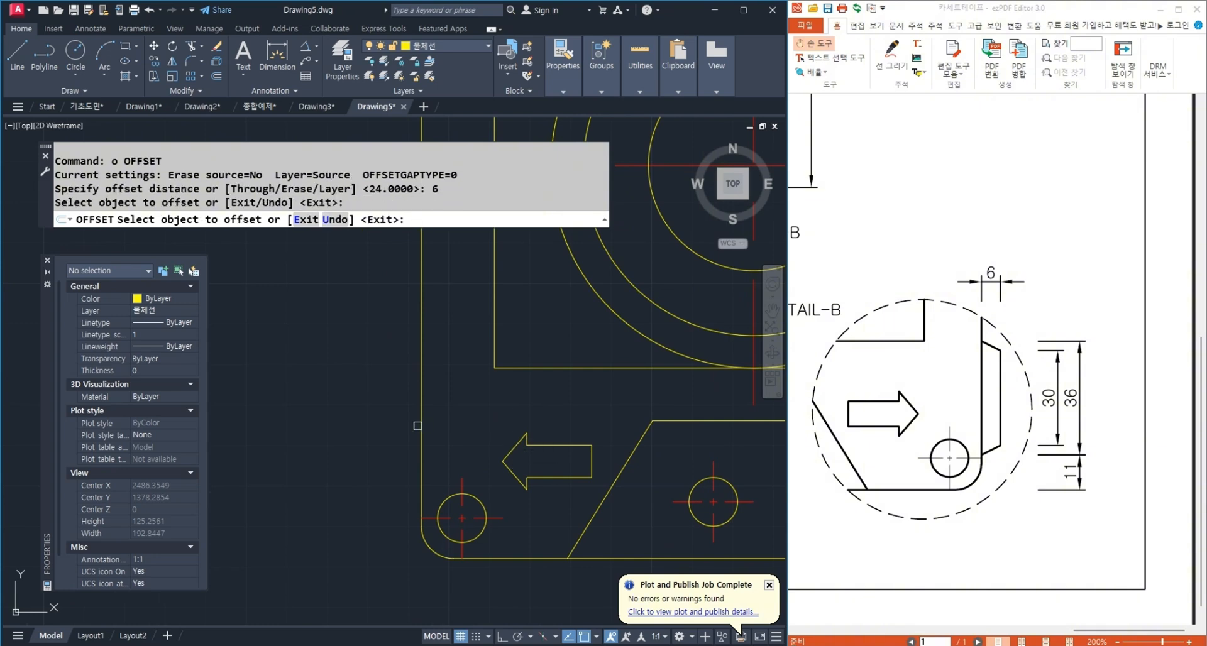
click(421, 424)
click(372, 442)
key(Return)
Offset the cassette's bottom edge 11 upward.
key(Return)
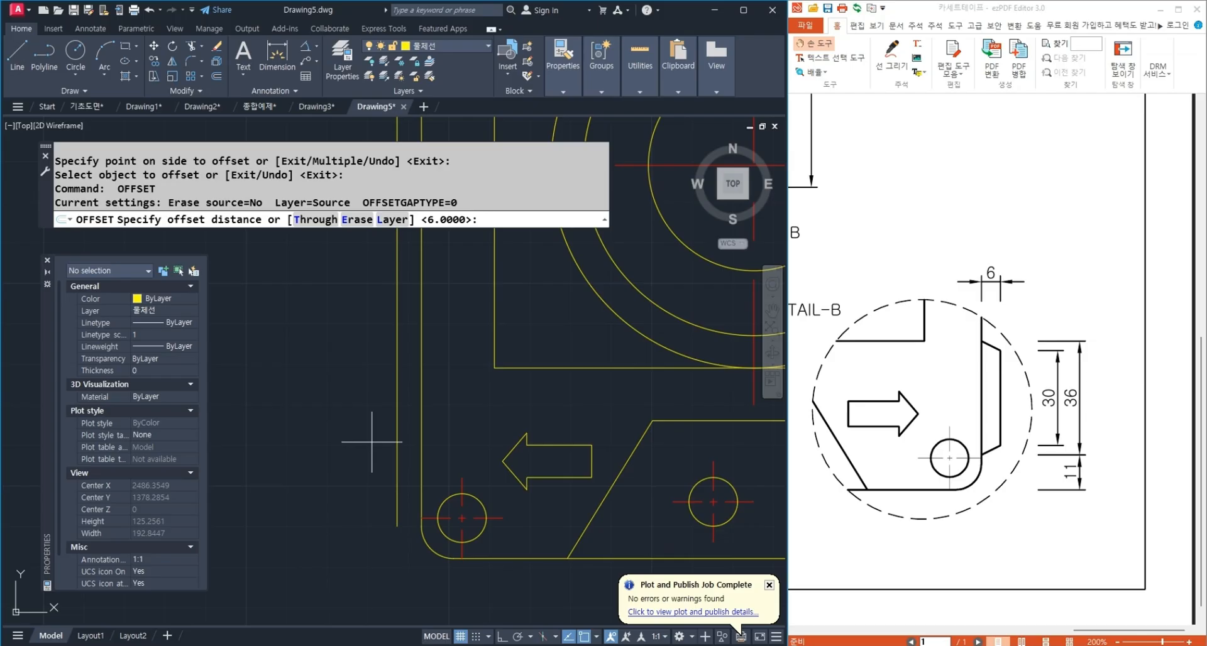
text(11)
key(Return)
click(513, 558)
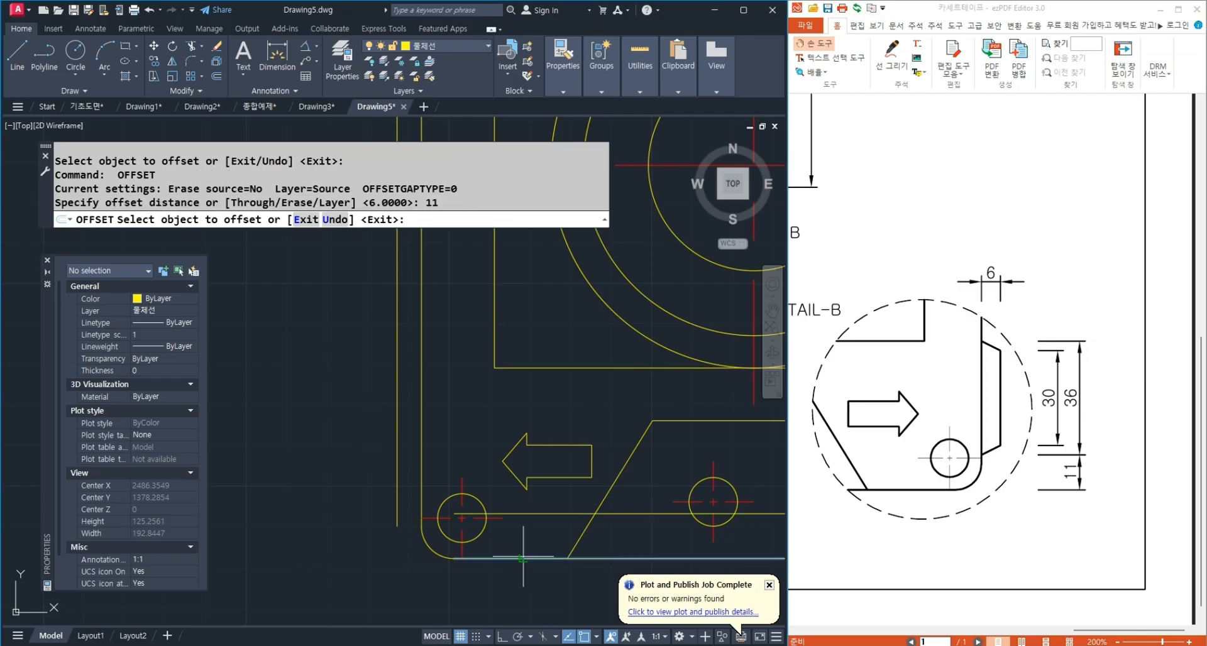
click(497, 538)
key(Return)
scroll(434, 557, up, 2)
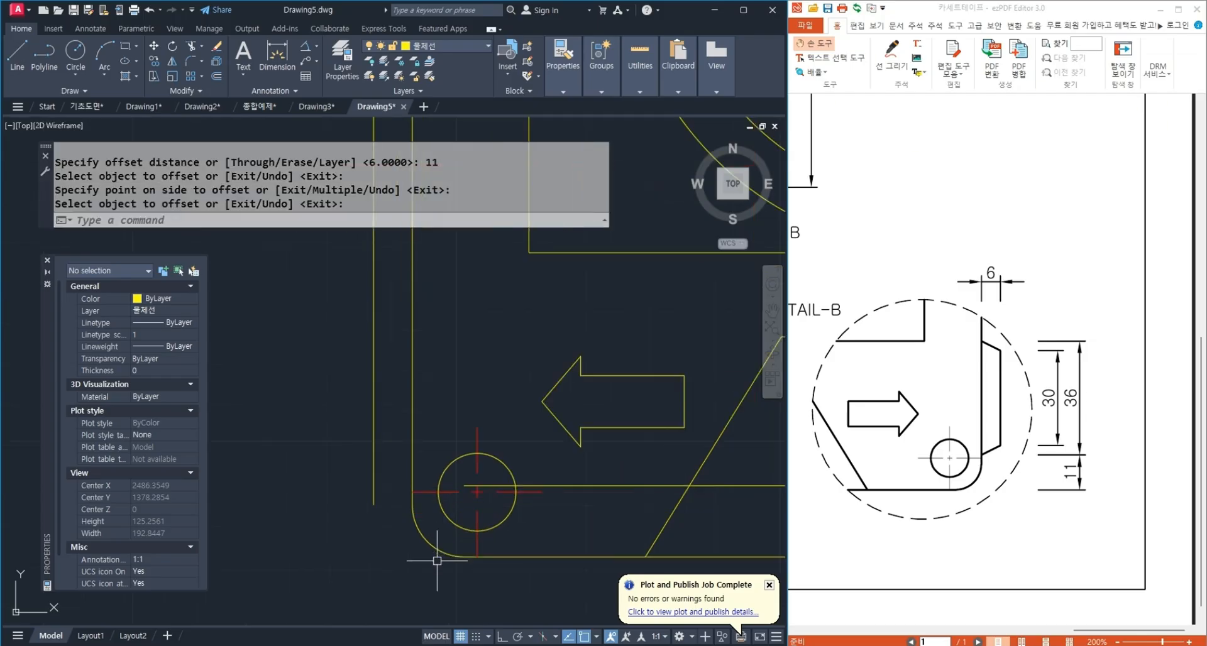
Extend the horizontal offset line near the bottom edge to the vertical offset line outside the cassette's left edge.
click(432, 544)
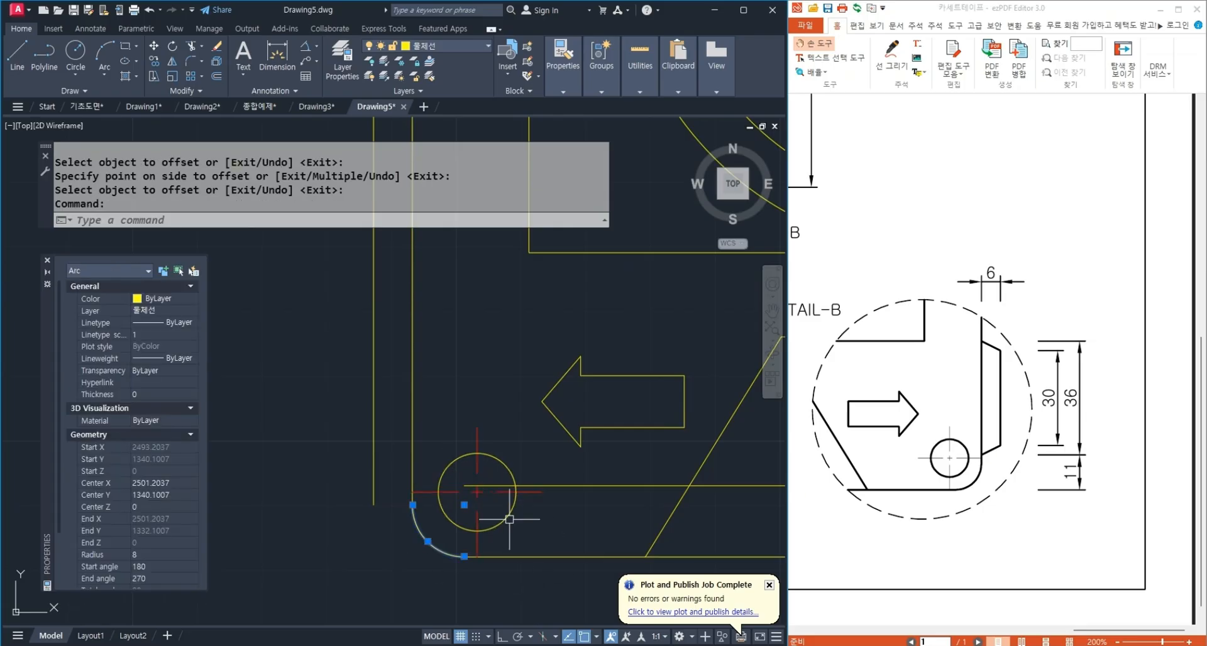
key(Escape)
text(ex)
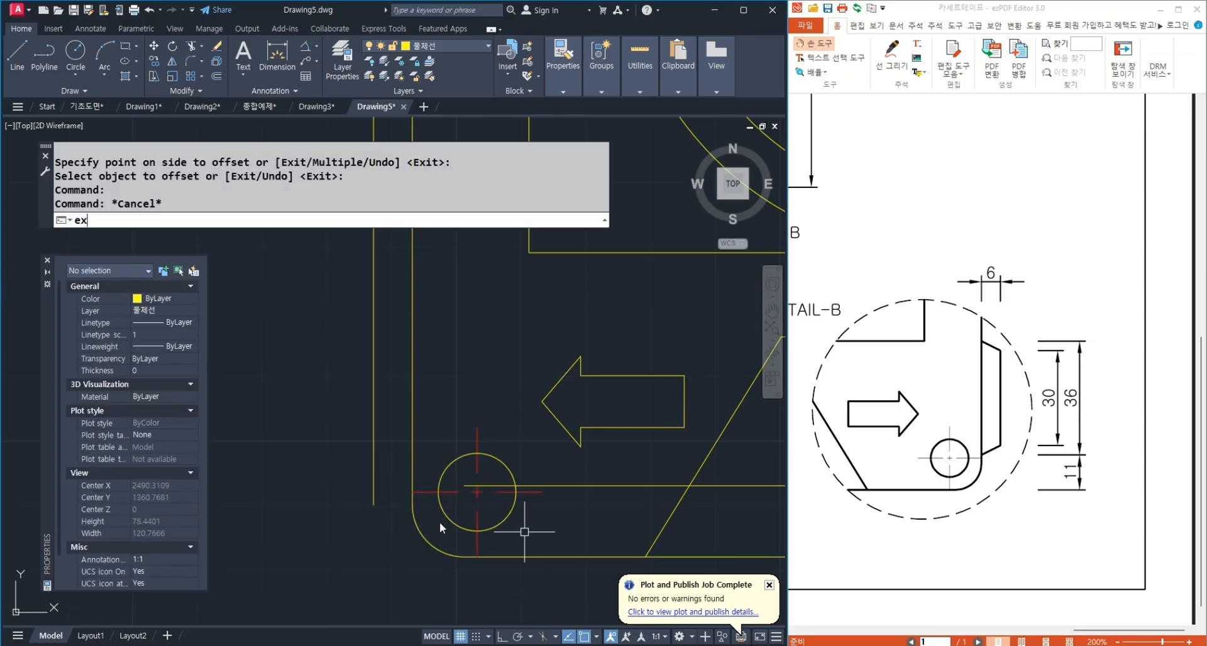
key(Return)
click(373, 496)
key(Return)
click(464, 487)
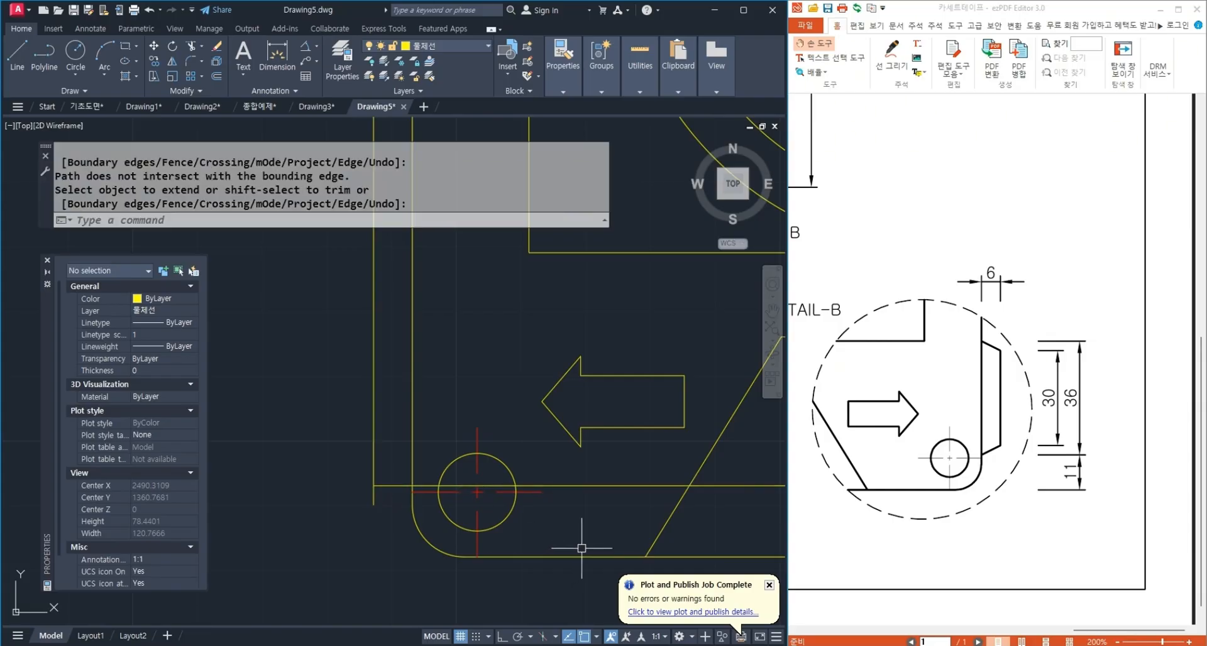
key(Return)
text(o)
key(Return)
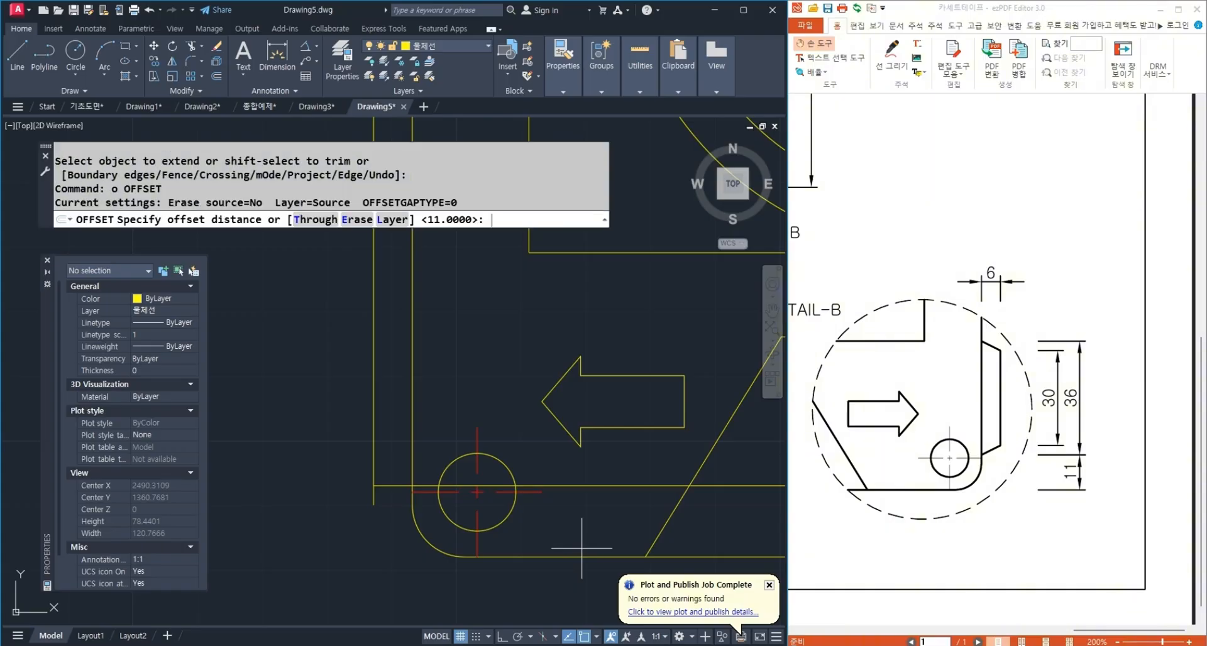
key(Return)
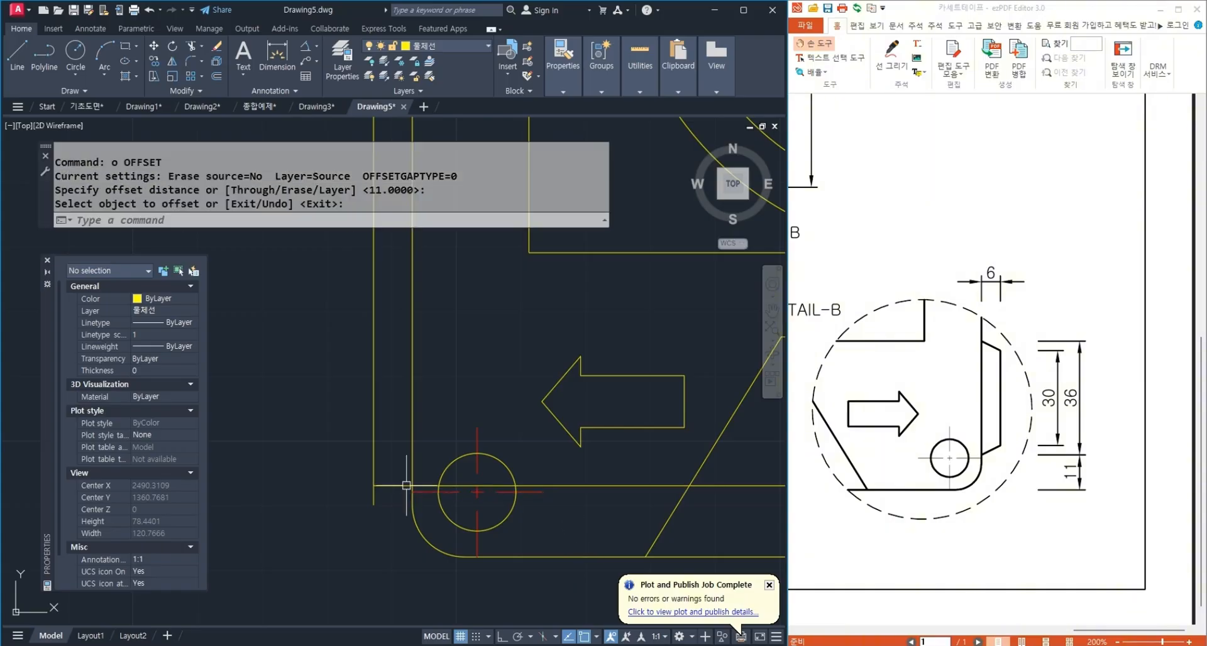
Erase the horizontal and vertical offset lines crossing outside the cassette's lower-left corner.
click(400, 472)
click(372, 498)
key(Delete)
Draw a 6 by 36 rectangle in the empty space to the left of the cassette.
scroll(468, 490, down, 3)
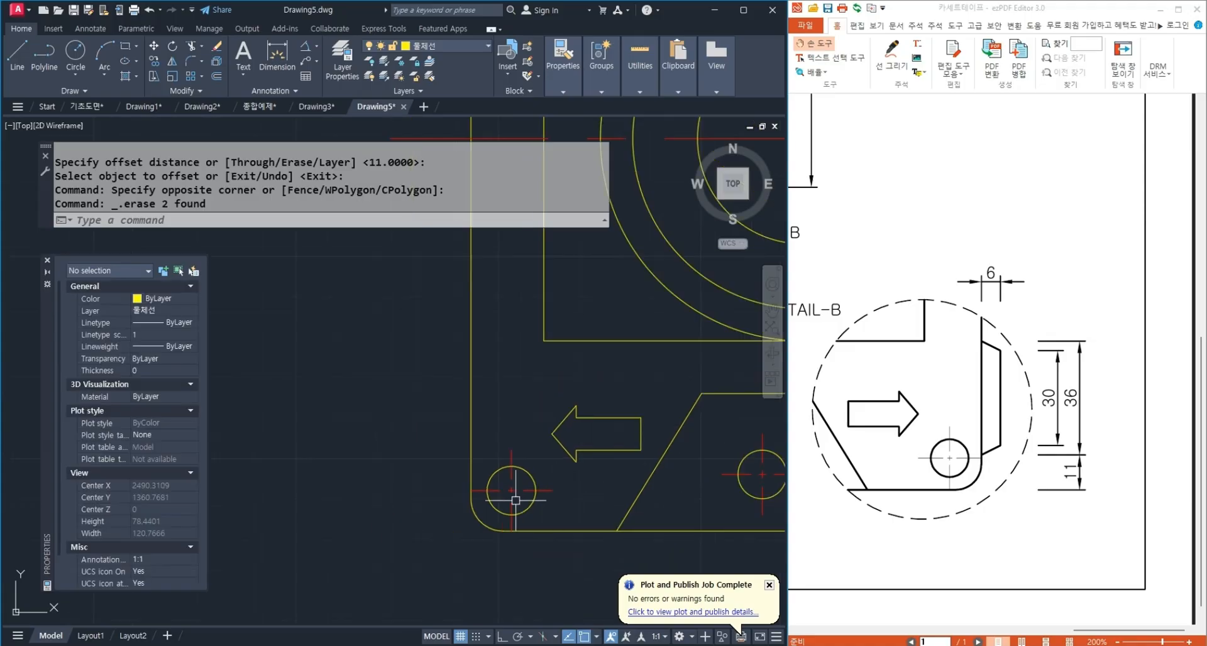
text(re)
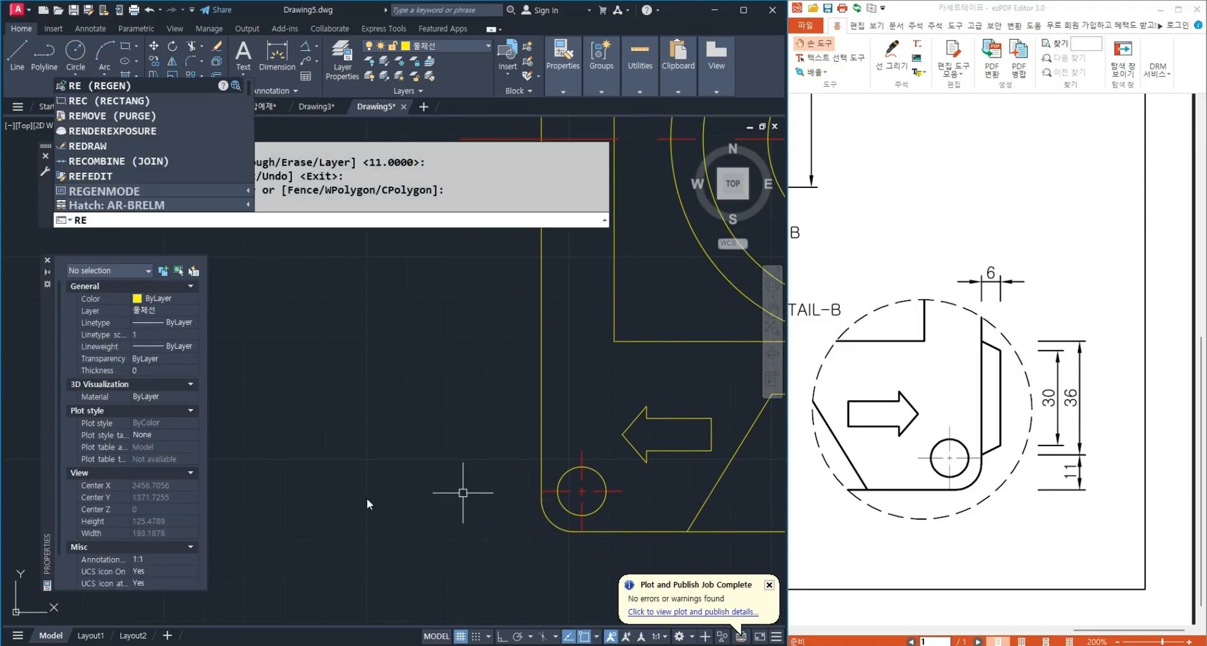
text(c)
key(Return)
click(324, 524)
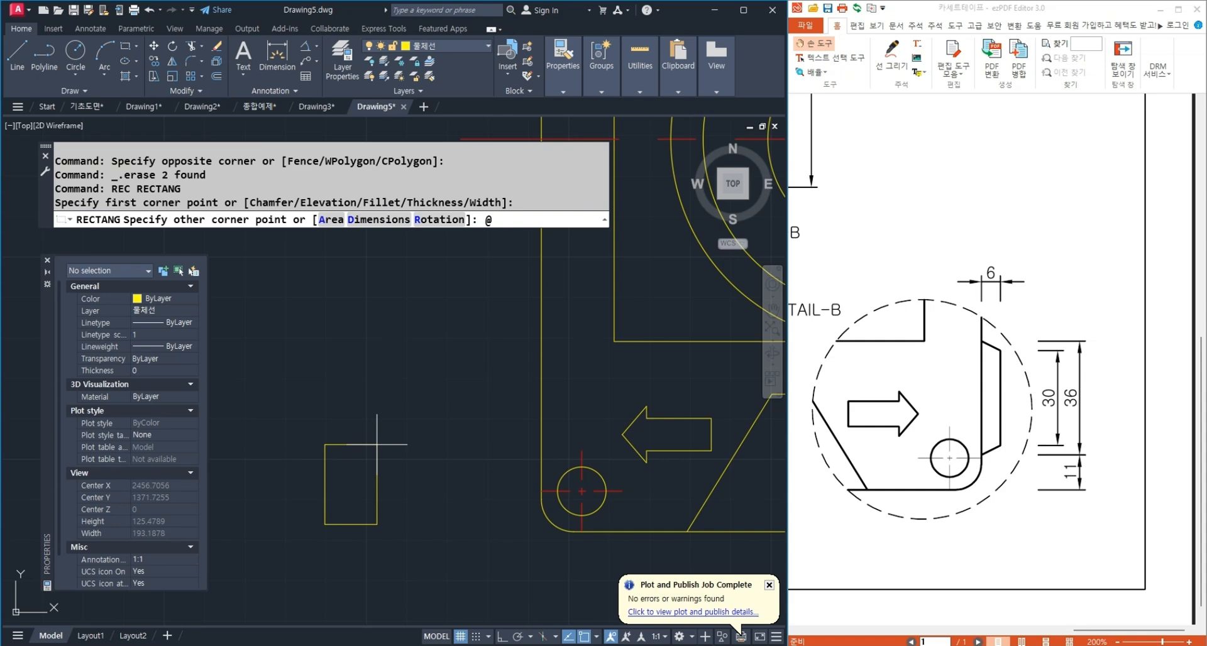
key(Return)
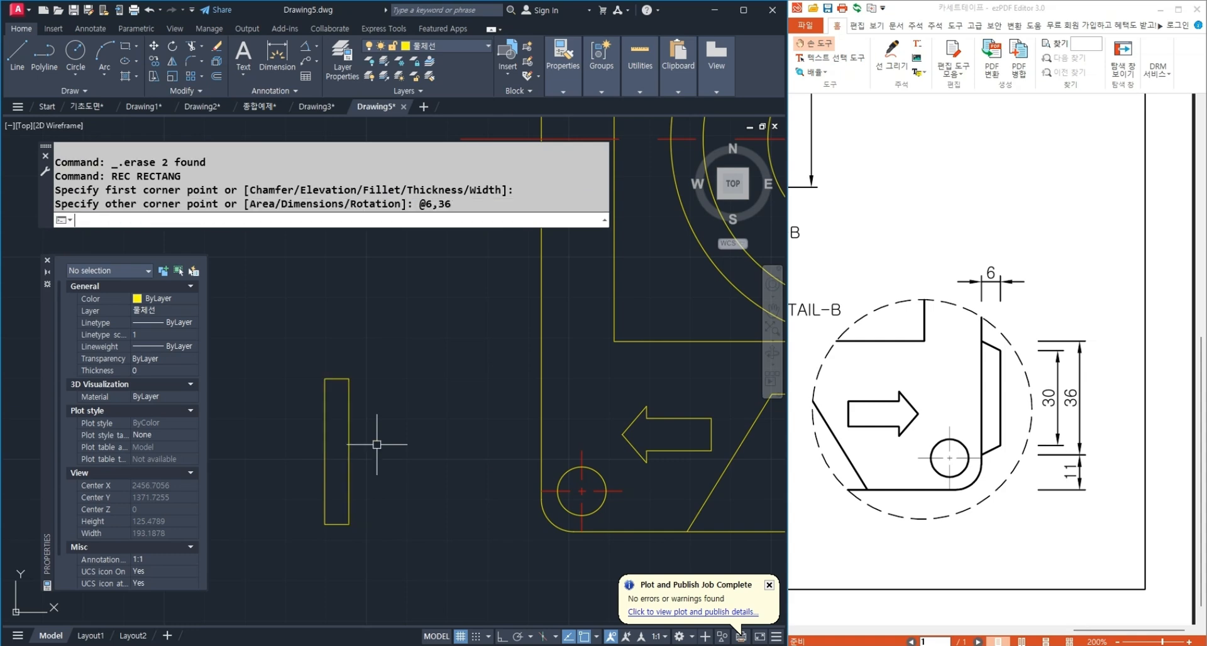
Explode the 6 by 36 rectangle into separate lines.
text(x)
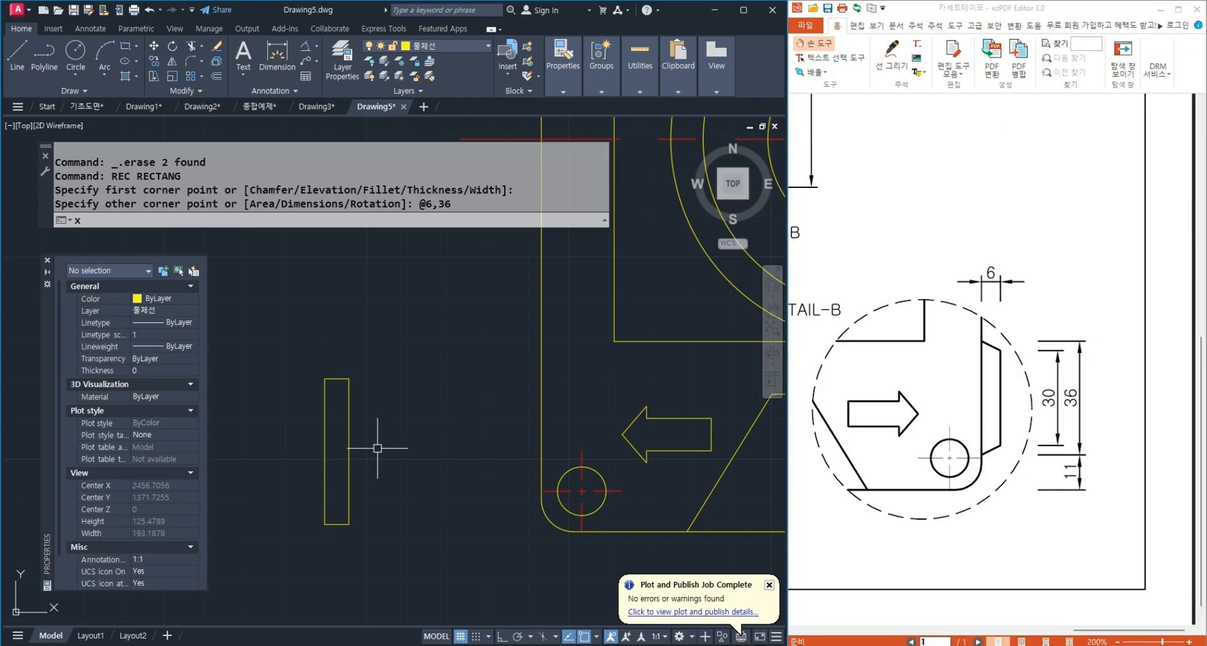
key(Return)
click(375, 452)
click(288, 485)
key(Return)
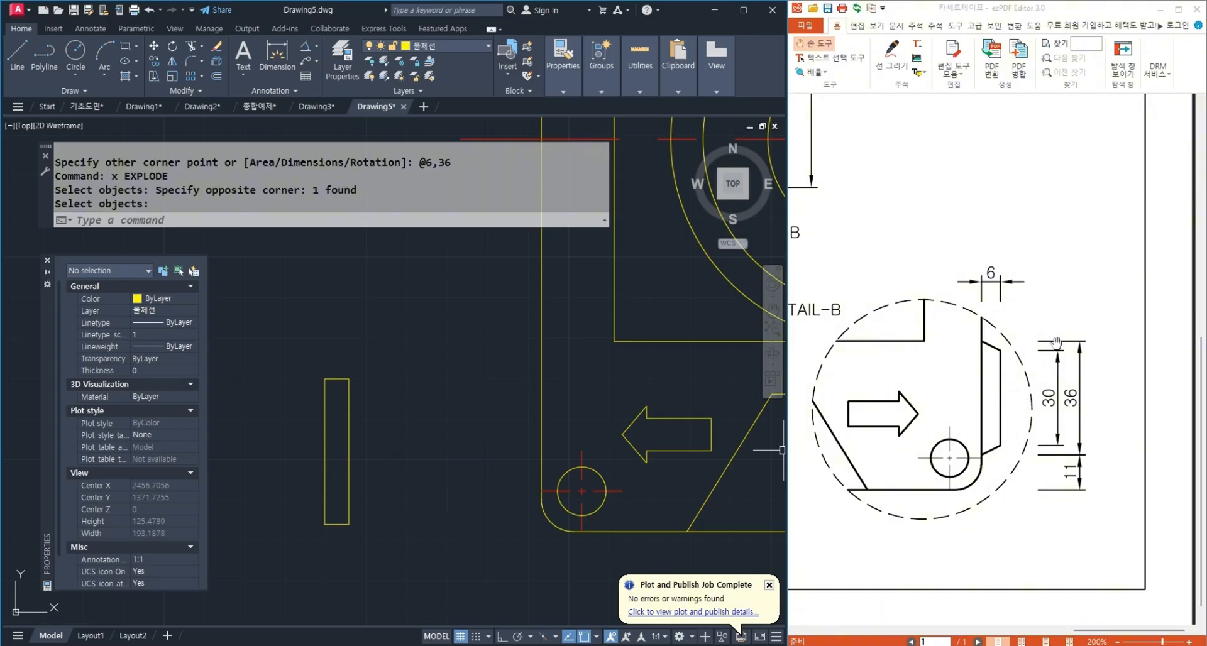
Offset the narrow rectangle's top and bottom edges 3 inward.
text(o)
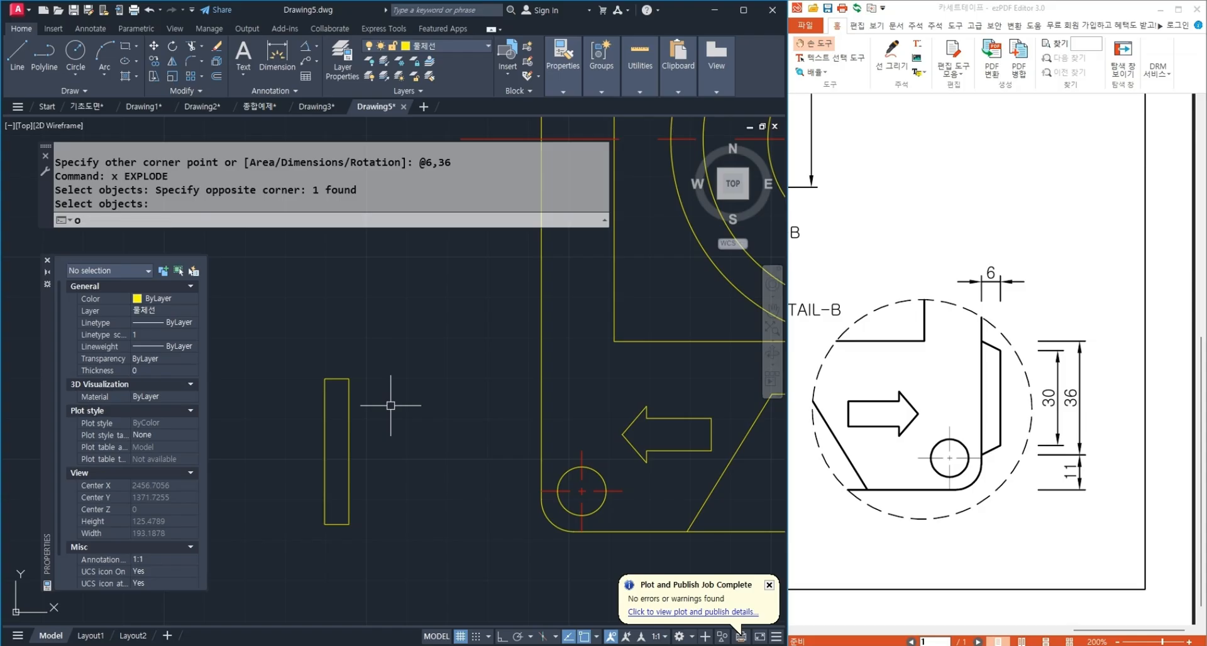
key(Return)
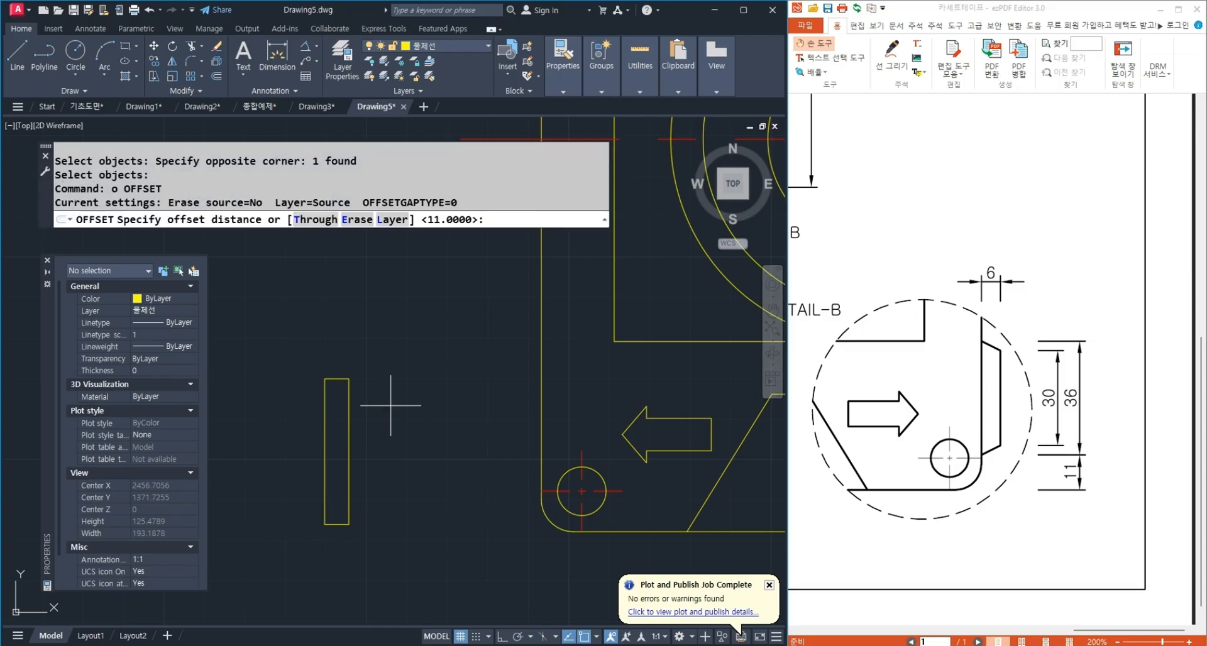
text(3)
key(Return)
click(333, 379)
click(332, 426)
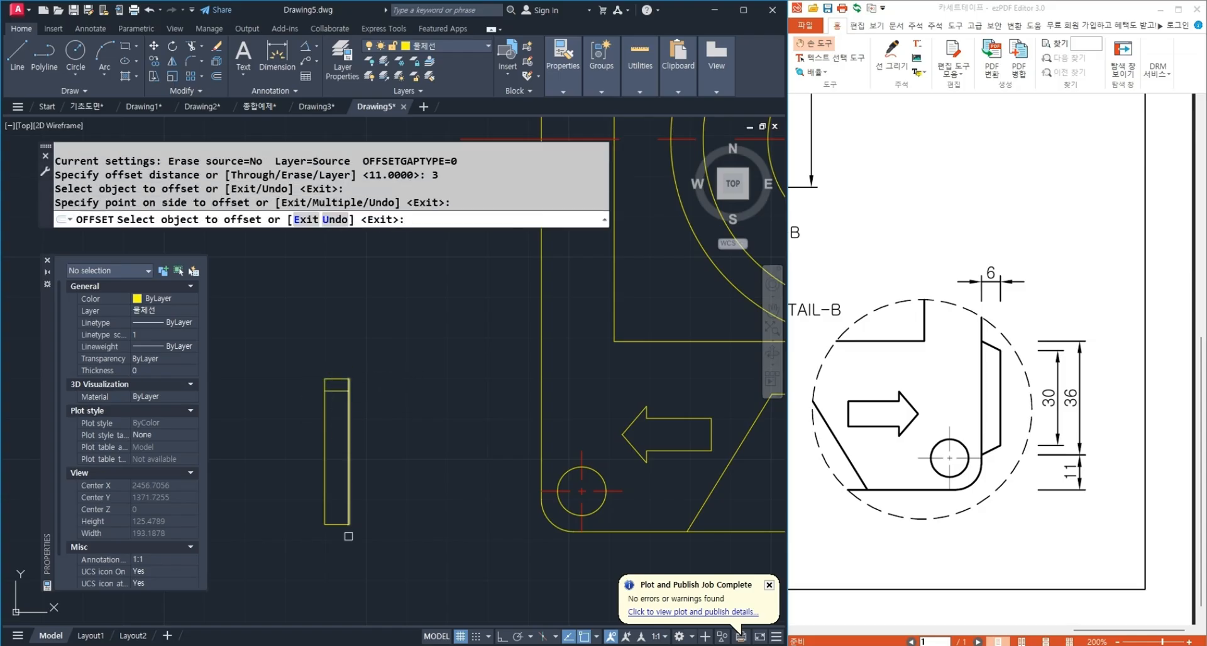
click(338, 524)
click(343, 477)
key(Return)
Draw a diagonal line from the lower offset line's left endpoint to the narrow rectangle's bottom-right corner.
text(l)
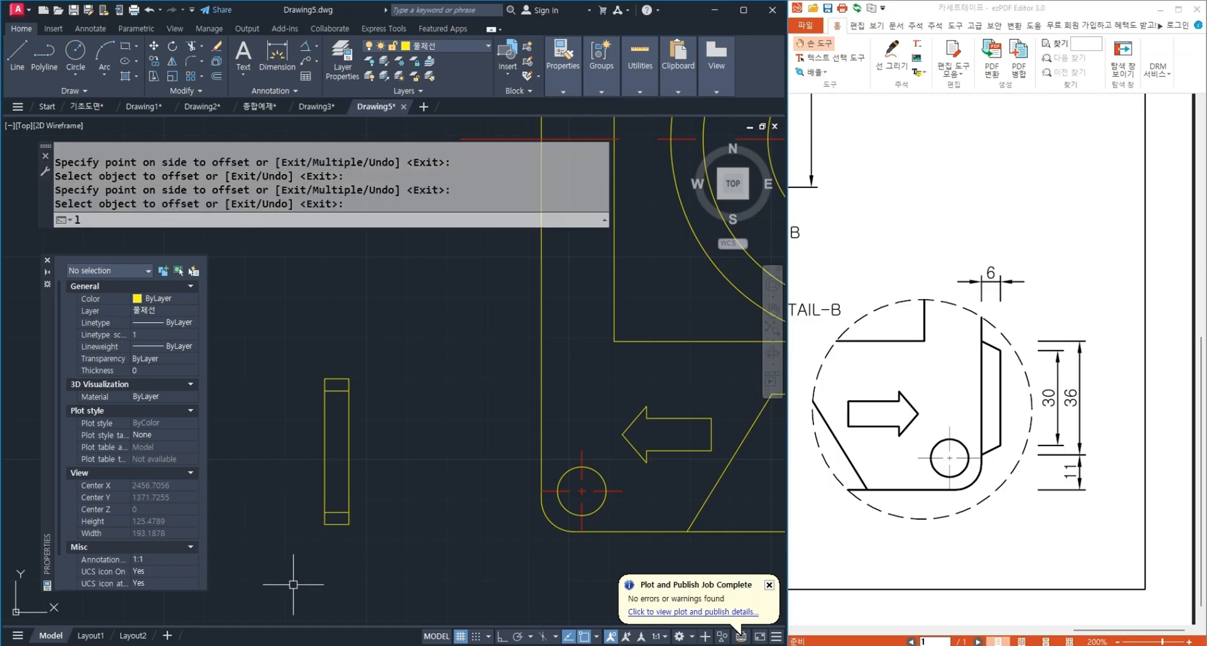
key(Return)
scroll(333, 541, up, 4)
click(309, 462)
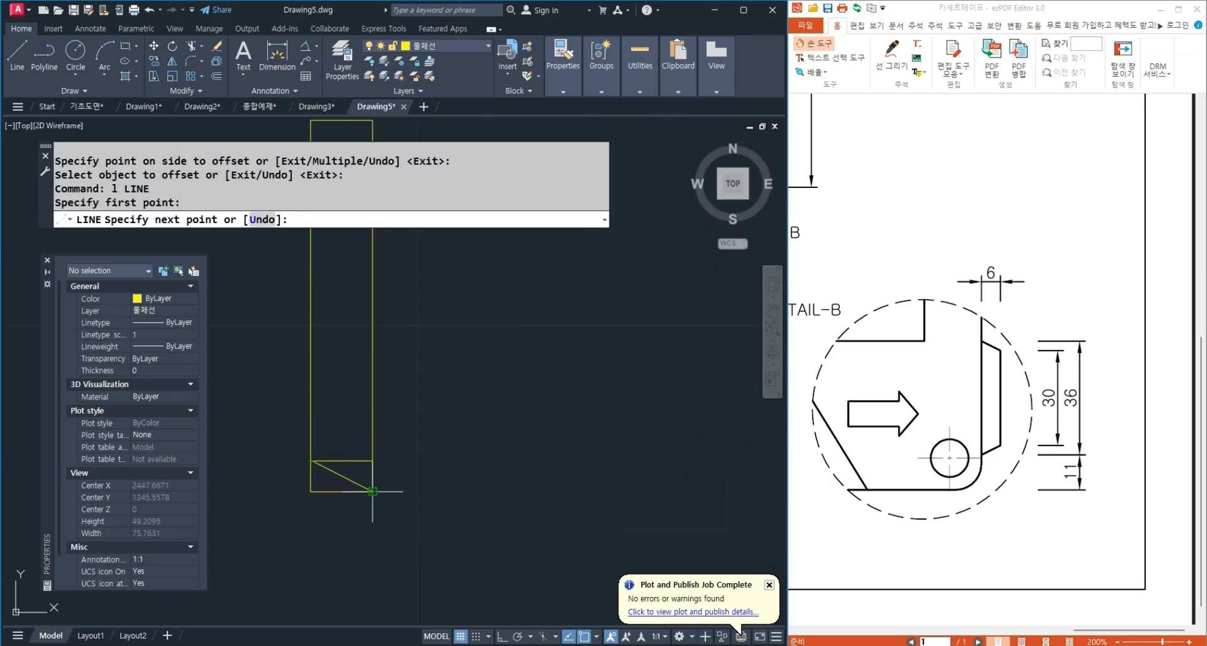
click(372, 492)
key(Return)
Draw a diagonal line from the upper offset line's left endpoint to the narrow rectangle's top-right corner.
scroll(394, 619, down, 1)
middle_drag(392, 409, 403, 459)
key(Return)
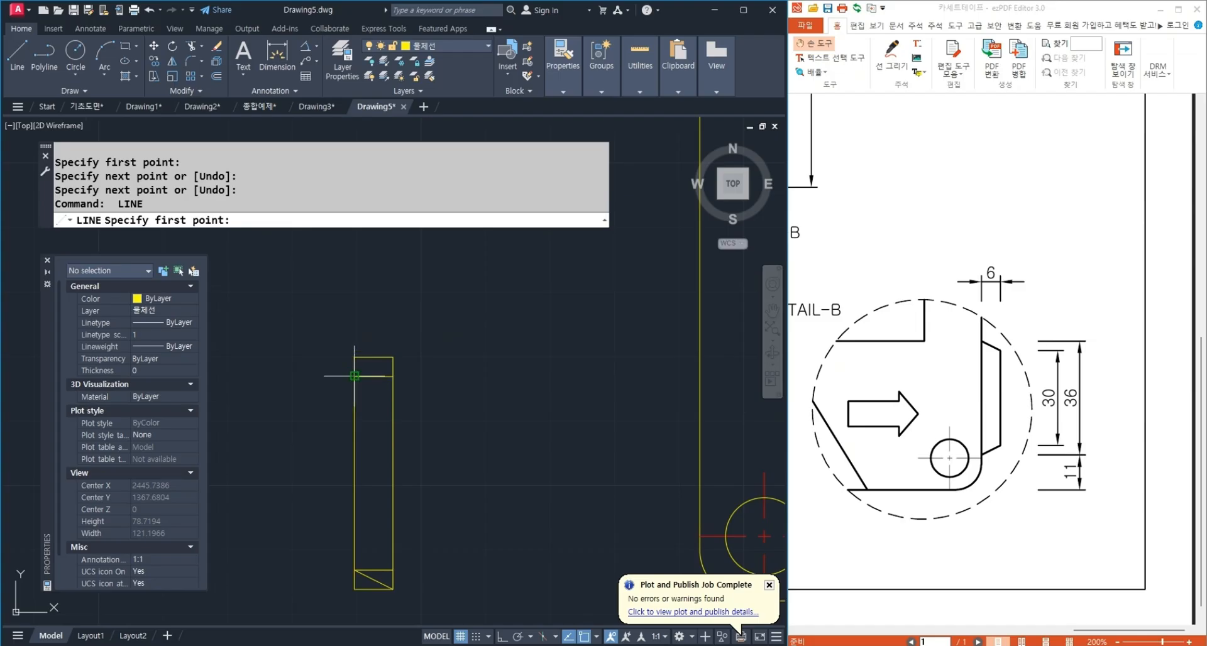
click(354, 377)
click(393, 357)
key(Return)
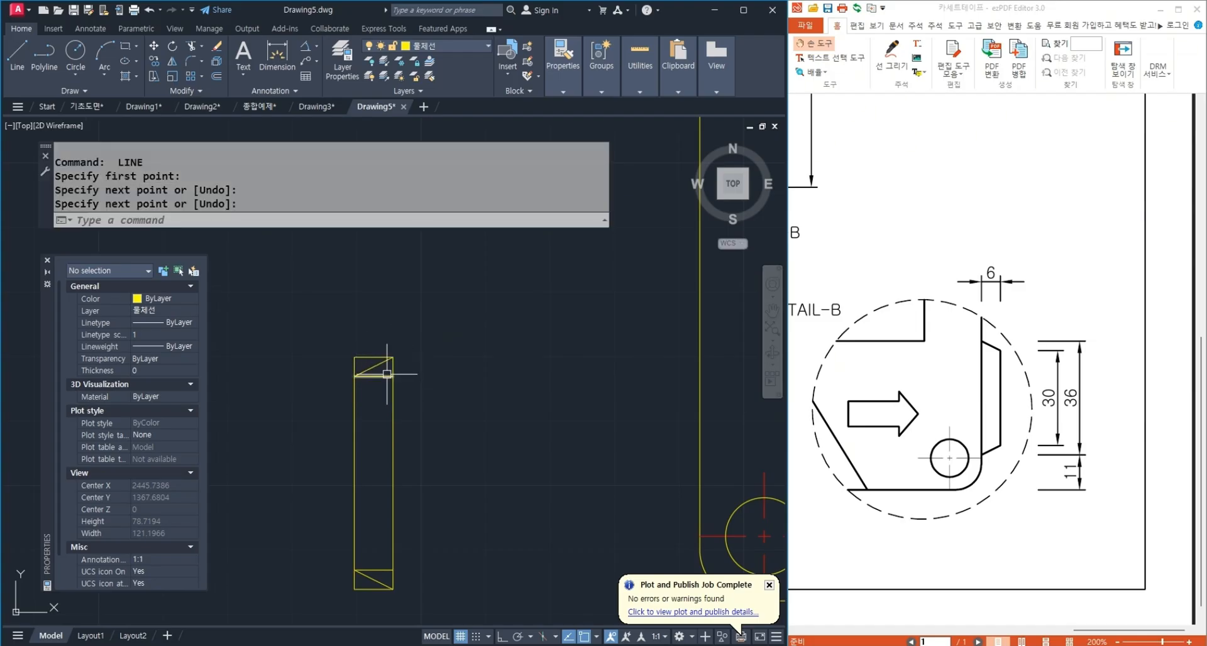
Delete the narrow rectangle's top and bottom edges together with the two offset lines.
click(387, 376)
click(367, 357)
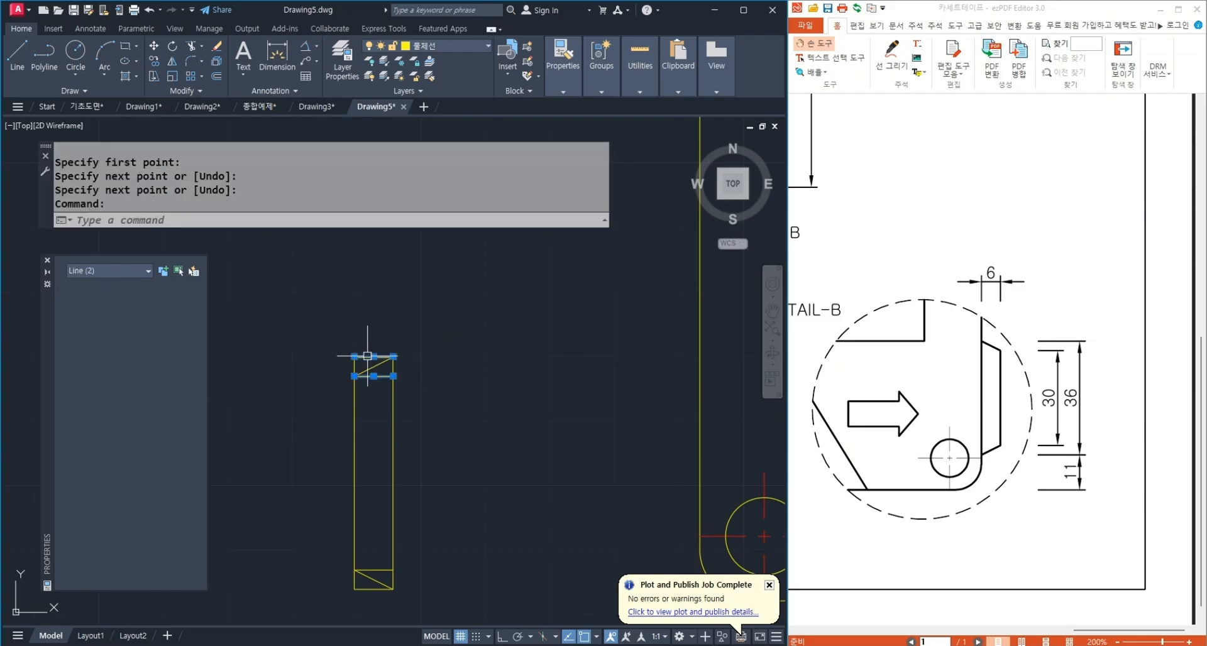
click(374, 570)
click(373, 589)
key(Delete)
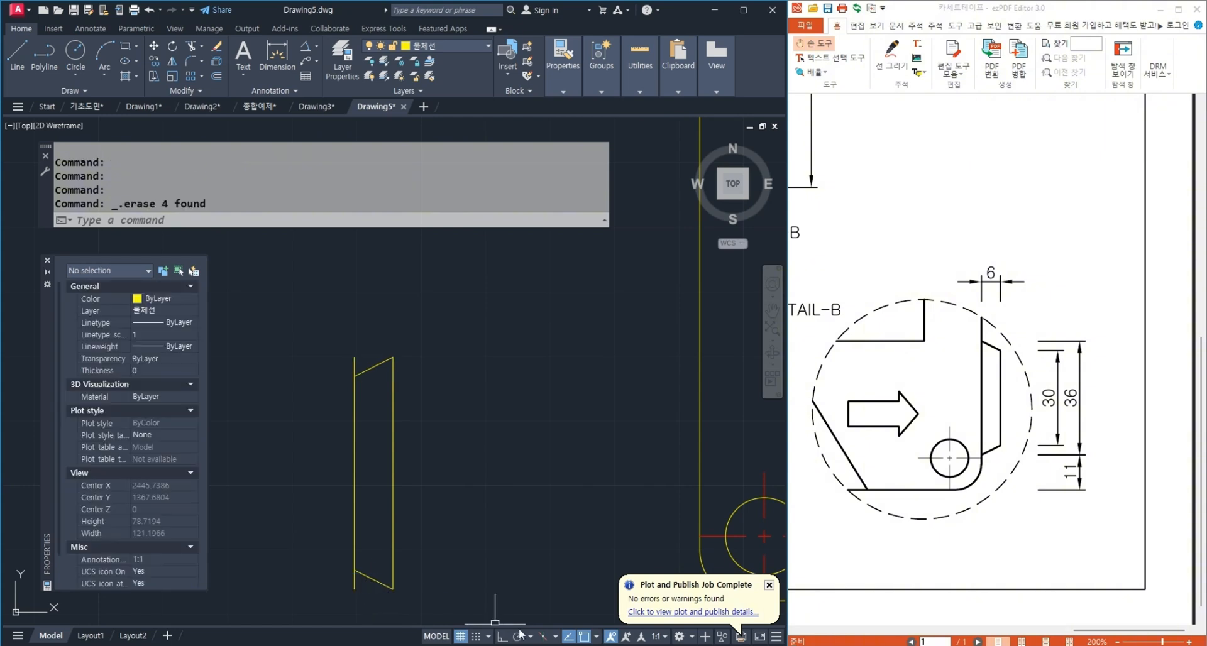
Trim the ends of the tab's left edge that stick out beyond the two diagonal lines.
middle_drag(486, 528, 515, 488)
text(tr)
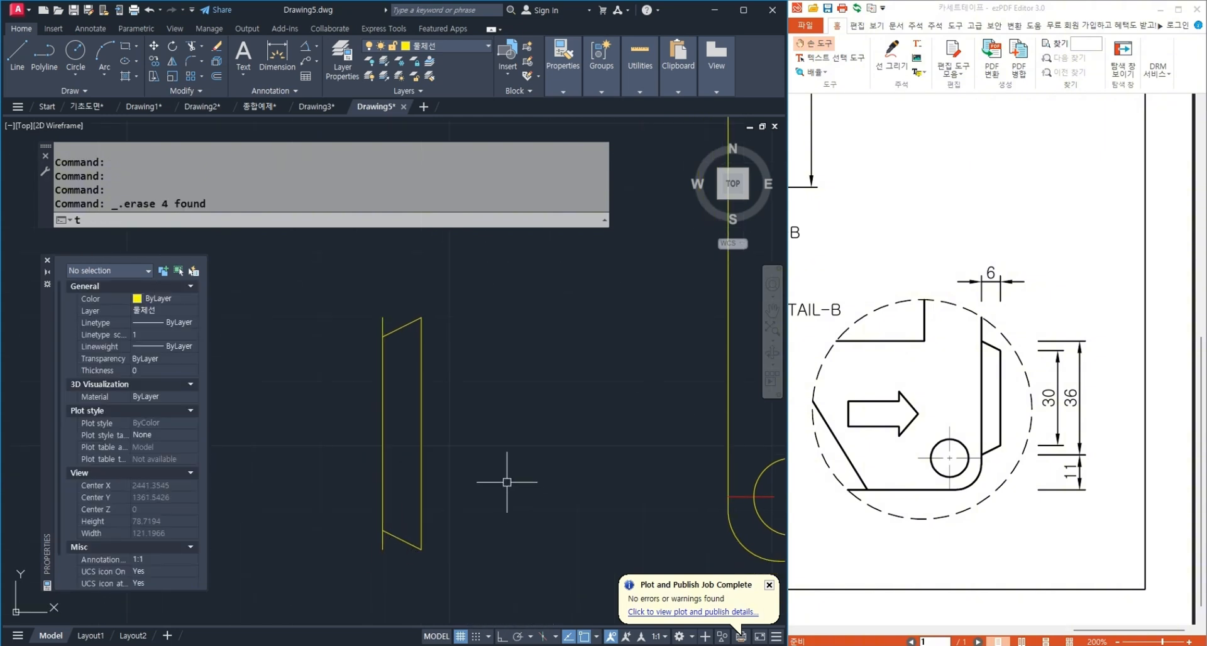
key(Return)
key(Return)
click(372, 326)
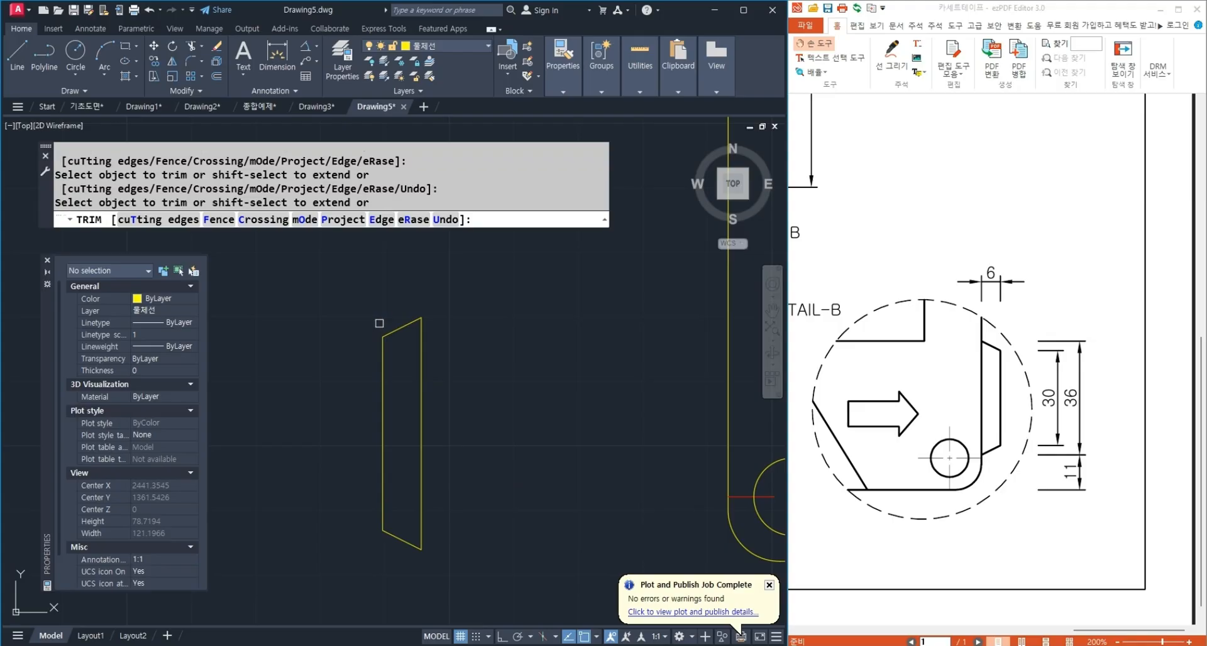
key(Return)
Offset the cassette's bottom edge 11 upward.
scroll(352, 343, down, 2)
middle_drag(421, 469, 413, 484)
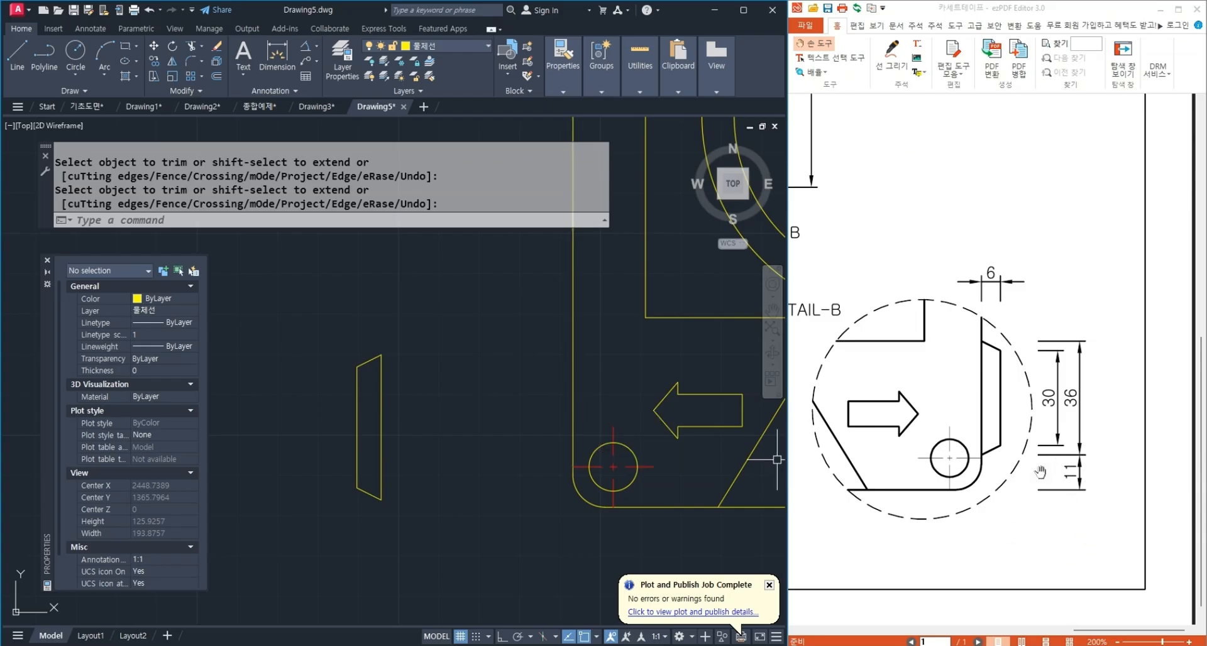
key(Return)
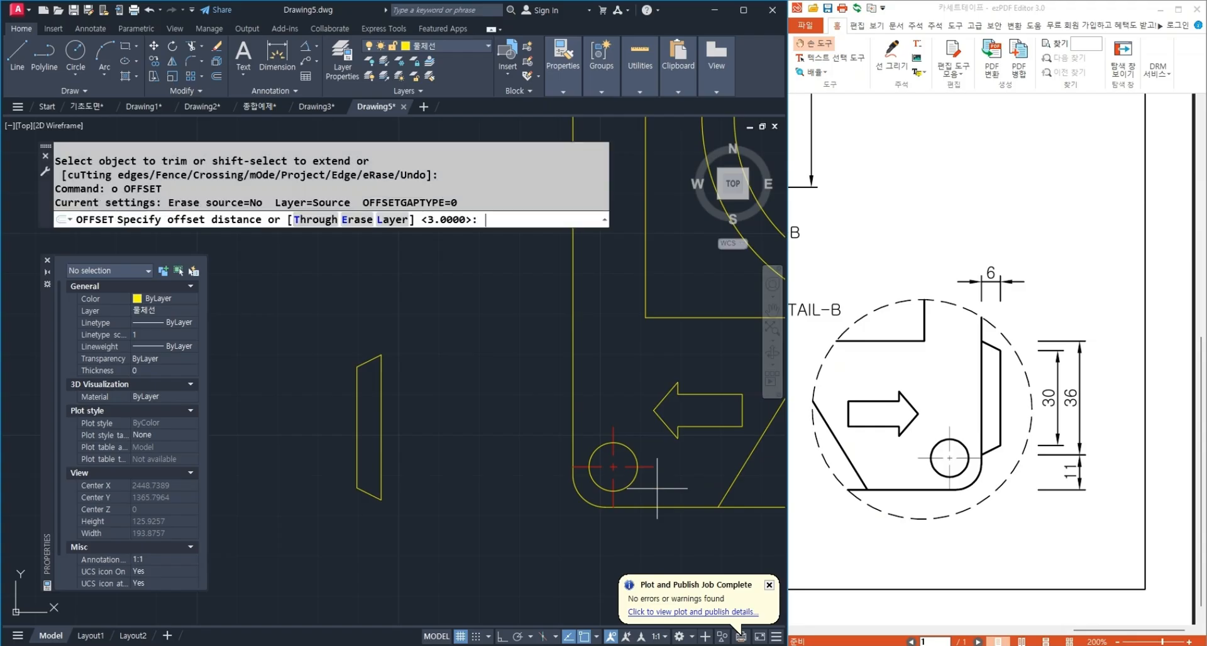
text(11)
key(Return)
click(667, 502)
click(686, 475)
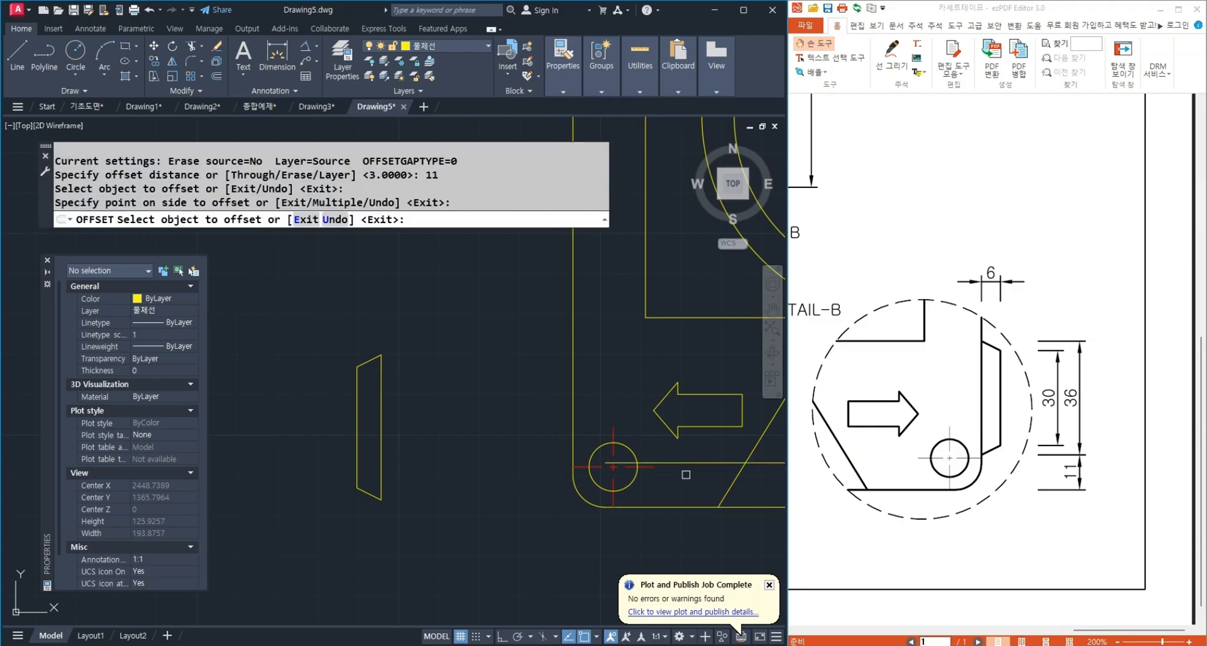
key(Return)
Extend the offset line to the cassette's left edge.
text(ex)
key(Return)
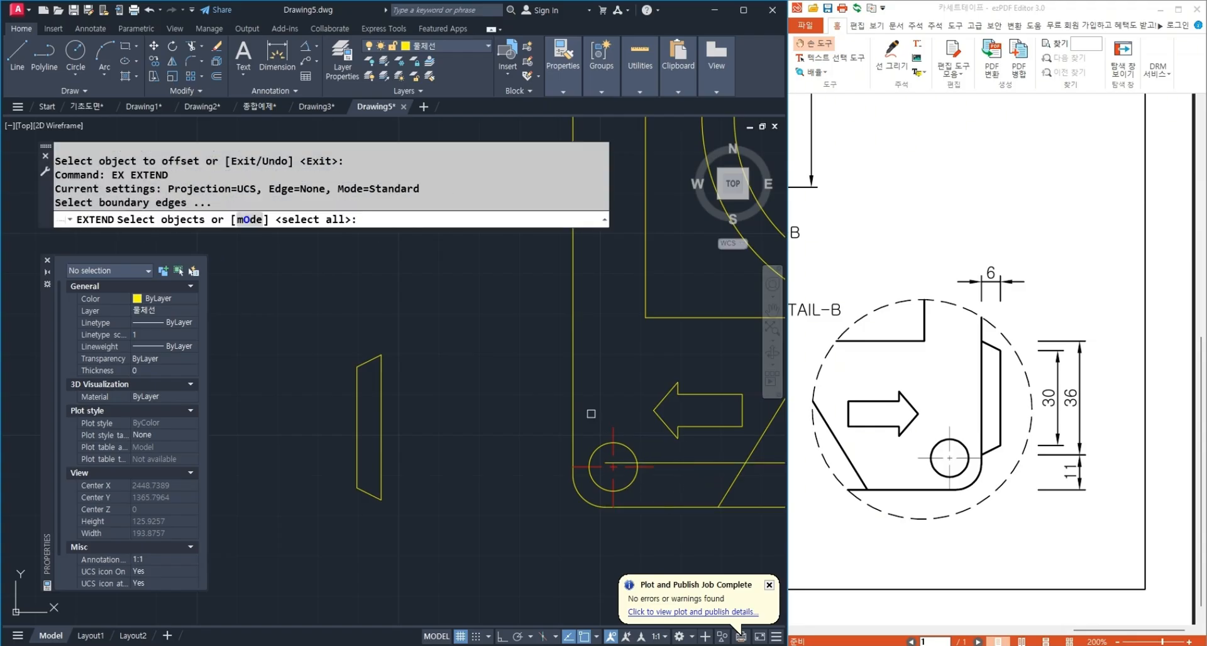
click(595, 476)
click(519, 230)
key(Return)
click(654, 462)
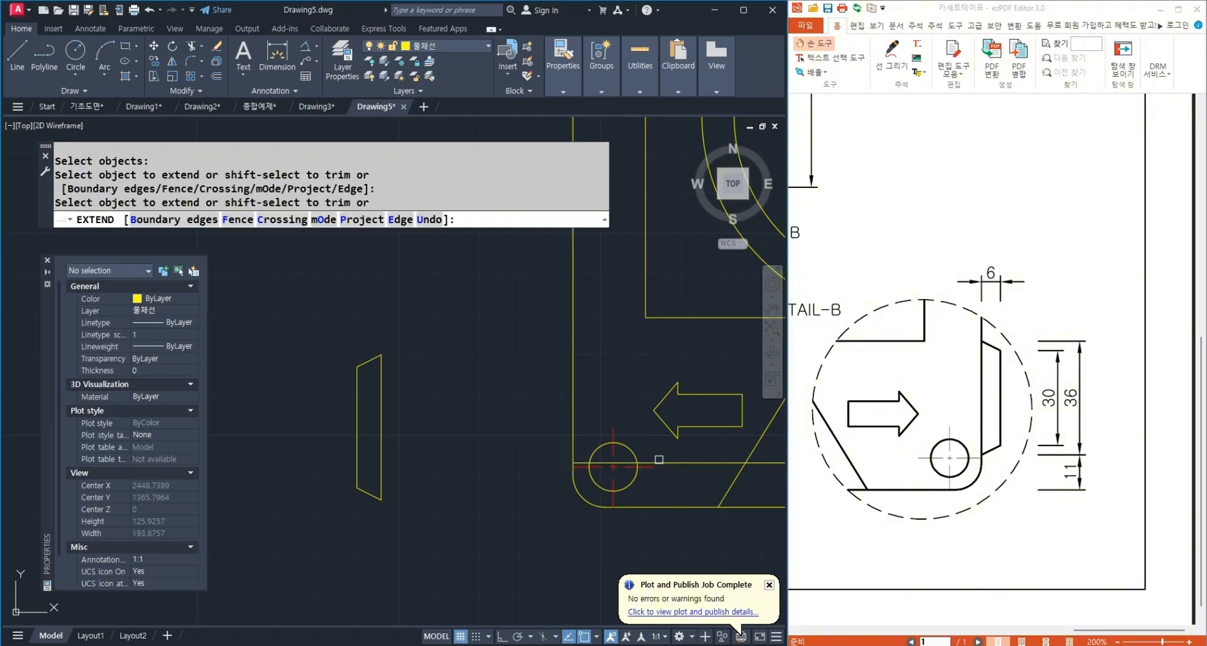
key(Return)
Move the chamfered tab by its bottom-right corner to the point where the offset line meets the cassette's left edge.
text(m)
key(Return)
click(415, 519)
click(308, 318)
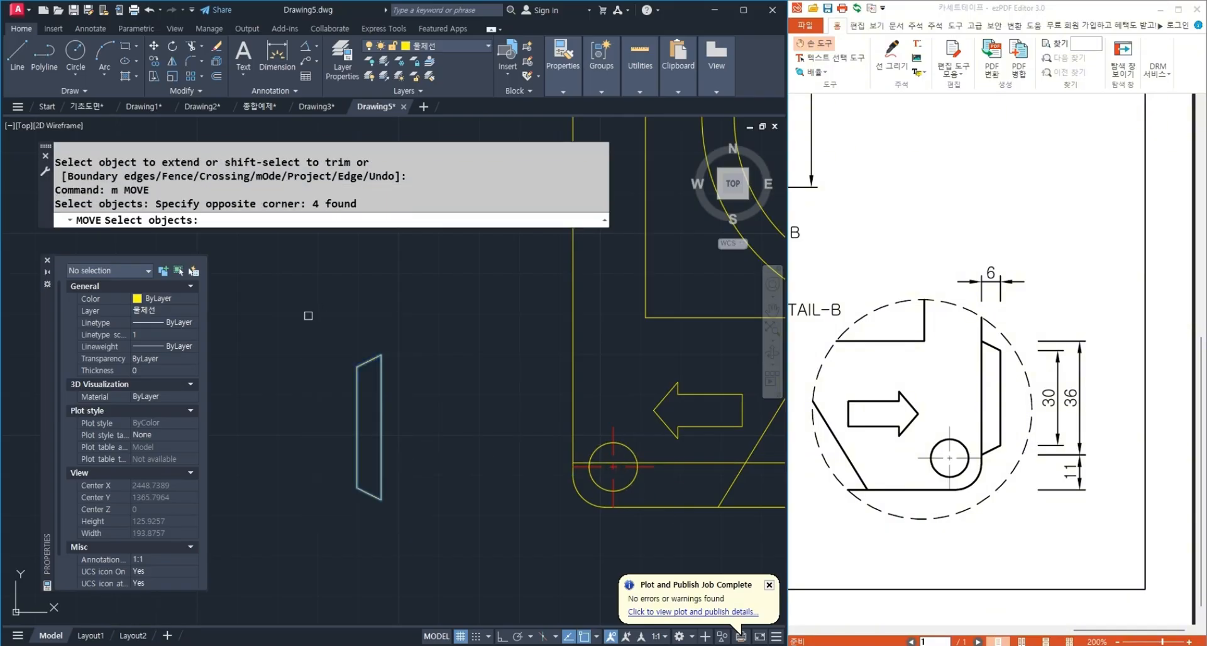
key(Return)
click(380, 500)
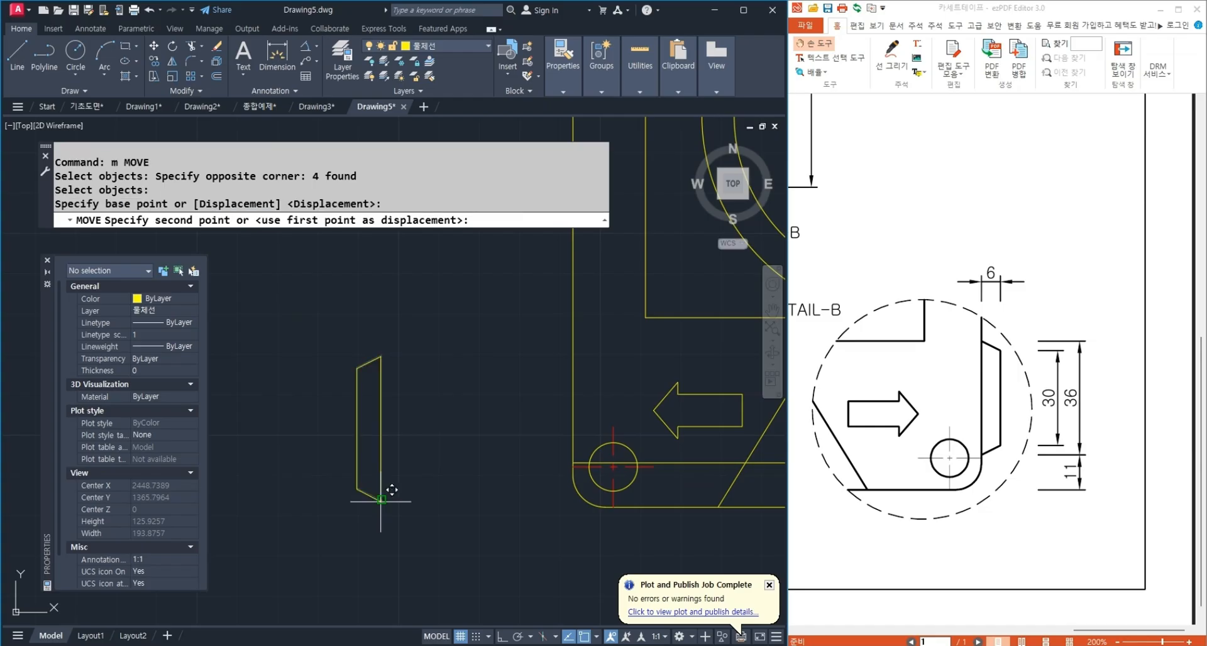
scroll(575, 465, up, 5)
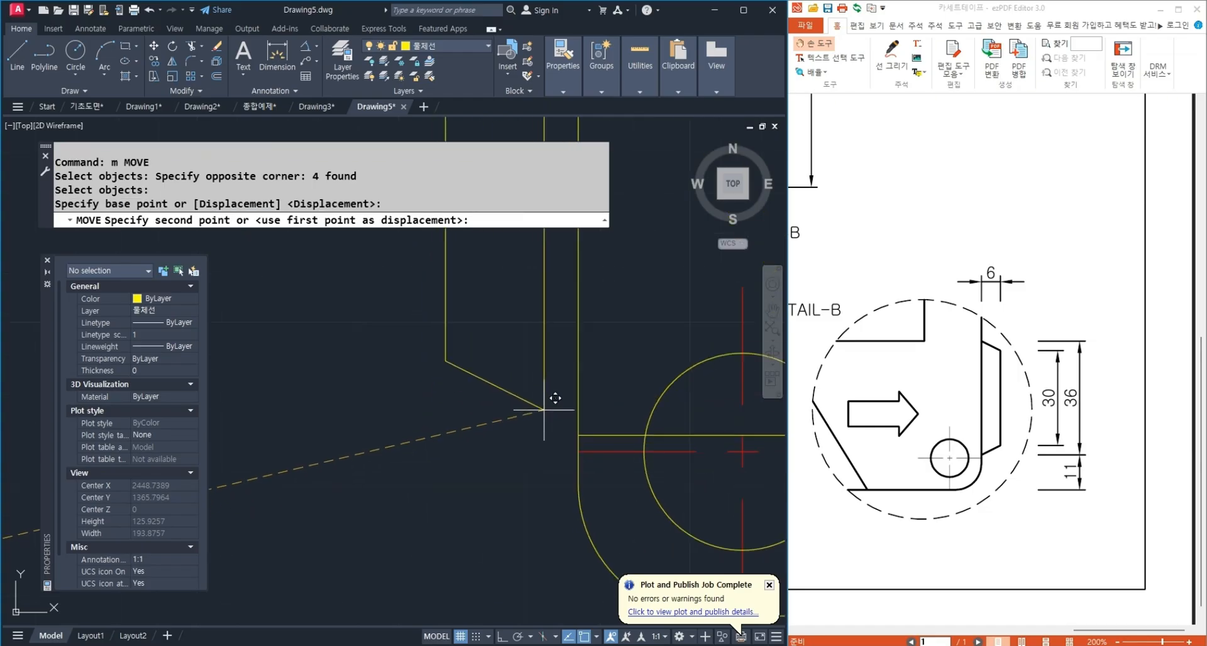
click(578, 435)
Delete the horizontal helper line running through the lower-left hole.
scroll(470, 486, down, 4)
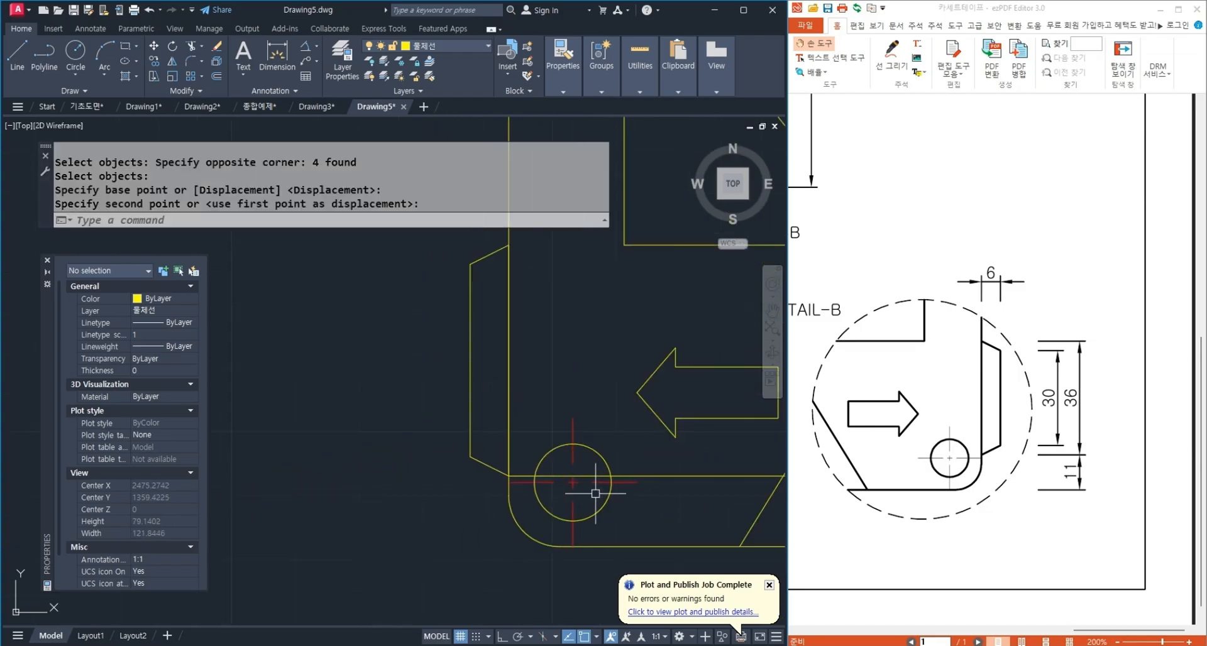
click(657, 484)
key(Delete)
Mirror the side tab and the arrow about the cassette's vertical centerline, keeping the originals.
scroll(391, 478, down, 4)
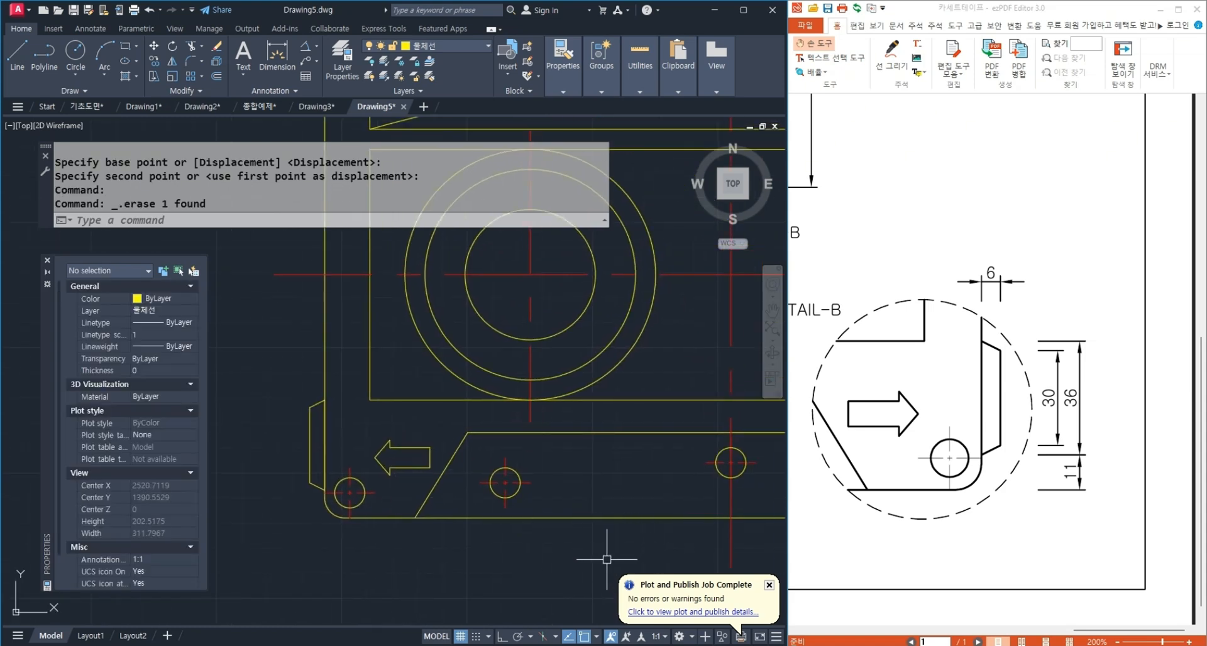
text(mi)
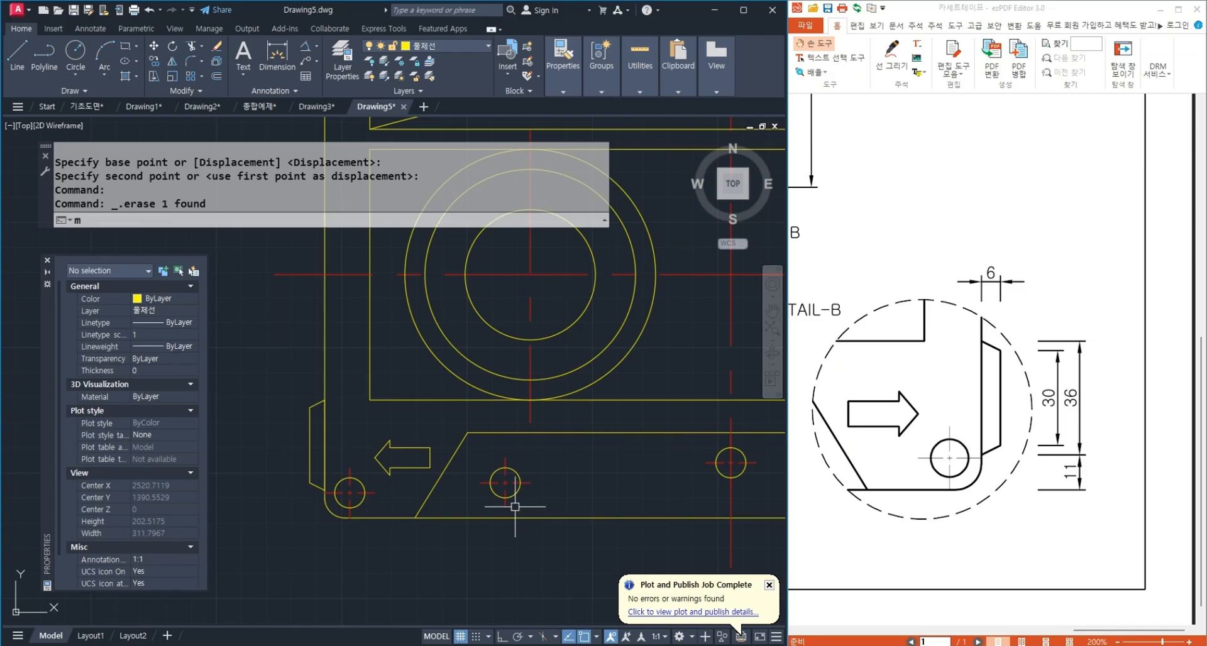
key(Return)
click(279, 376)
click(351, 469)
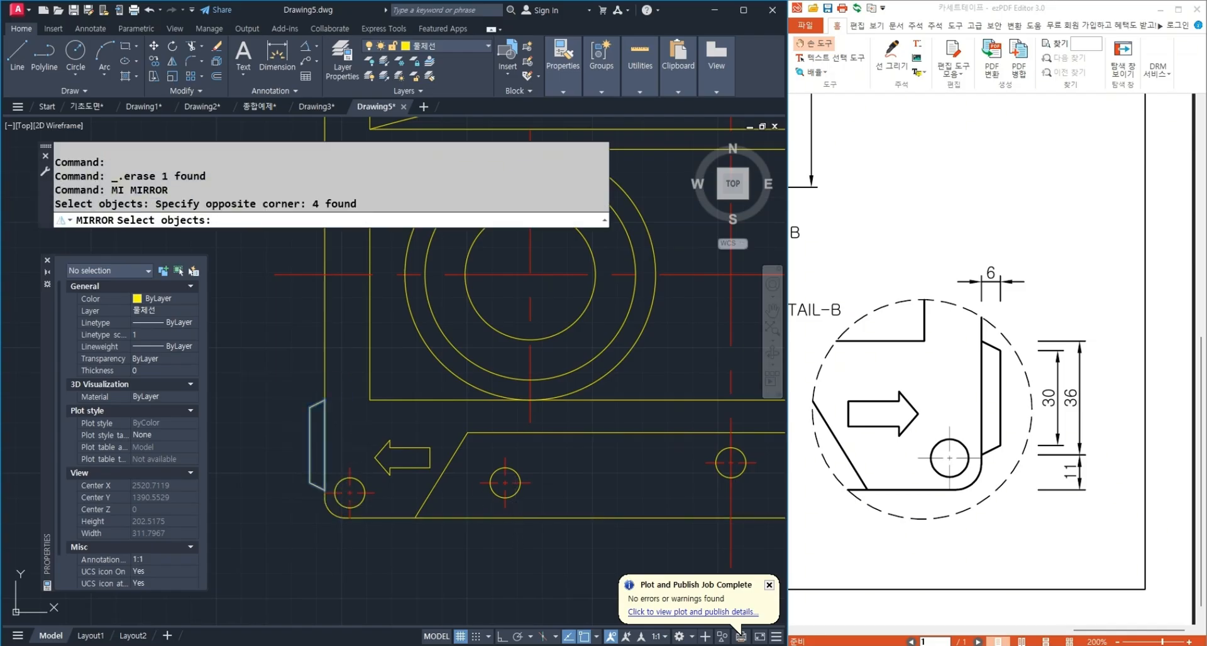
click(356, 428)
click(479, 531)
scroll(345, 495, down, 2)
scroll(347, 502, down, 2)
key(Return)
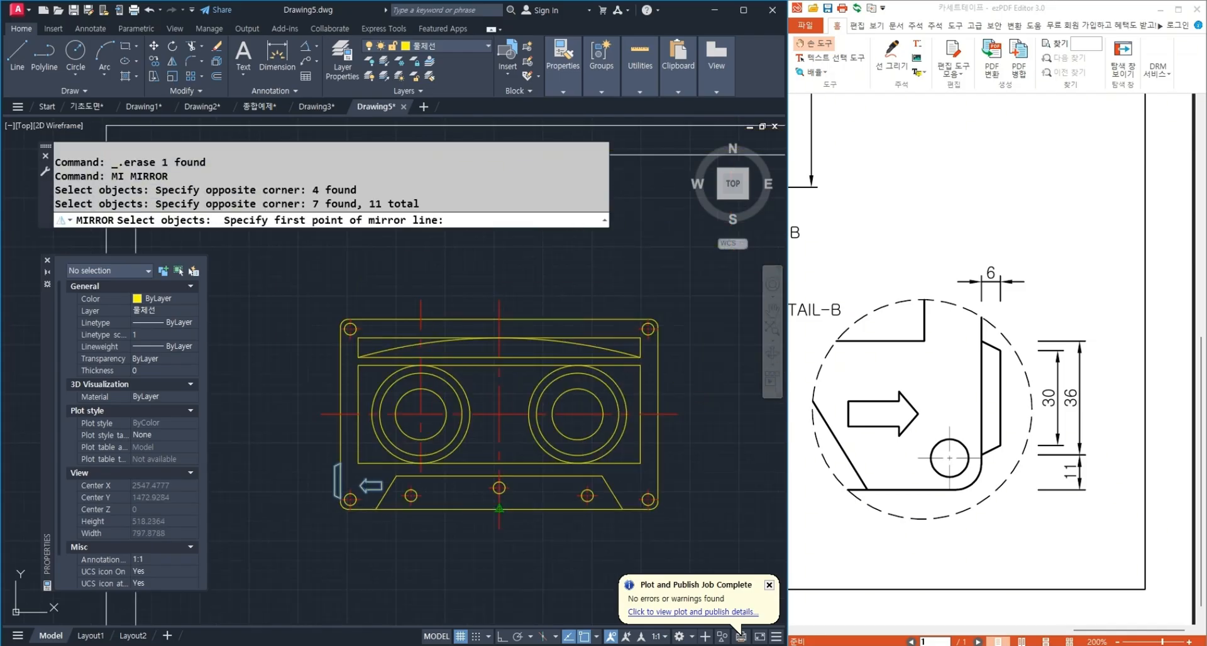
click(500, 487)
click(499, 476)
key(Return)
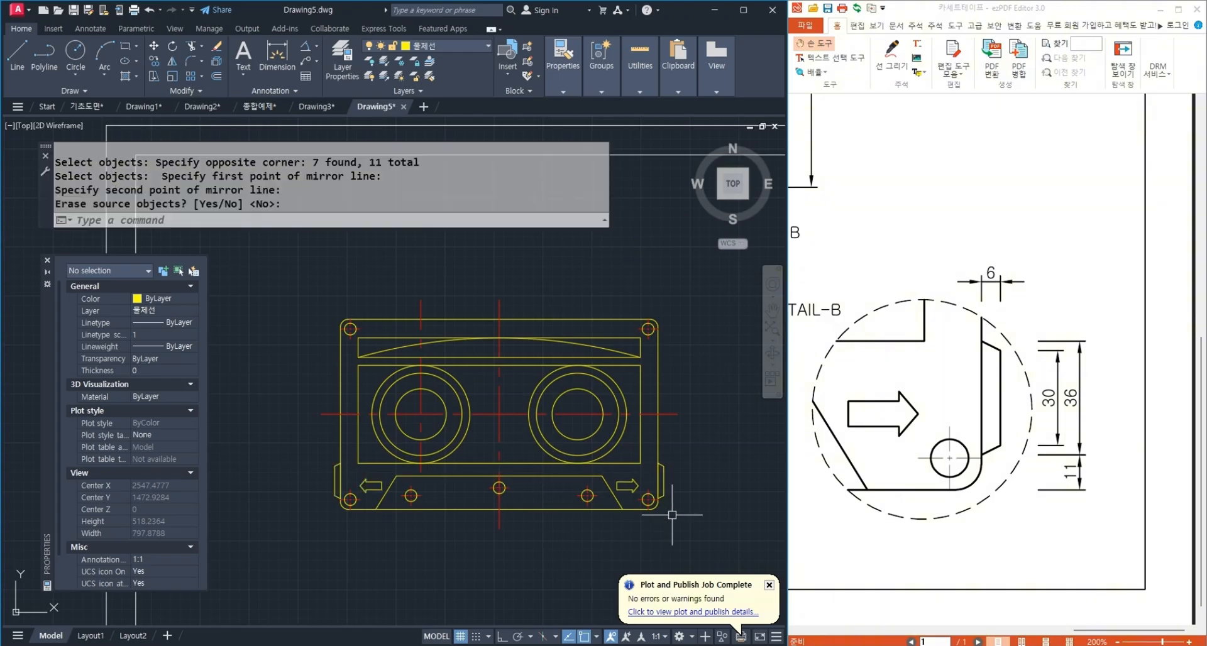
Draw a circle of radius 8 at the intersection of the centerlines, midway between the two reels.
mouse_move(847, 302)
mouse_down()
mouse_move(1008, 533)
mouse_move(1125, 581)
mouse_up()
drag(818, 352, 995, 396)
click(491, 429)
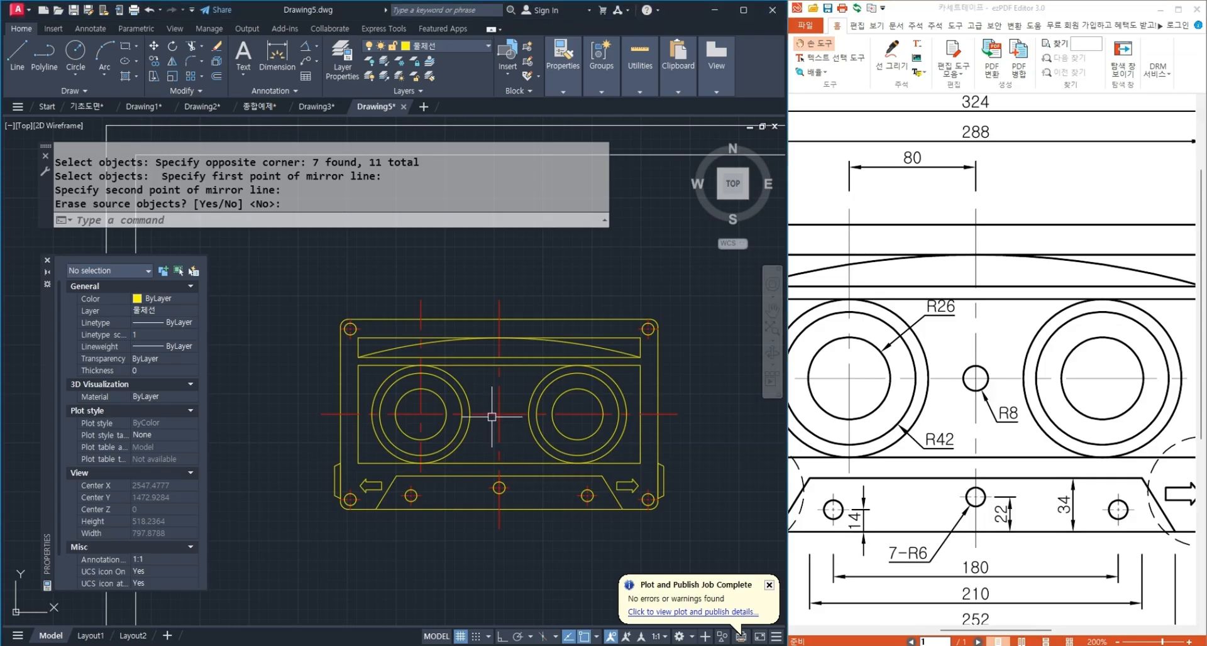
scroll(492, 414, up, 2)
text(c)
key(Return)
click(504, 413)
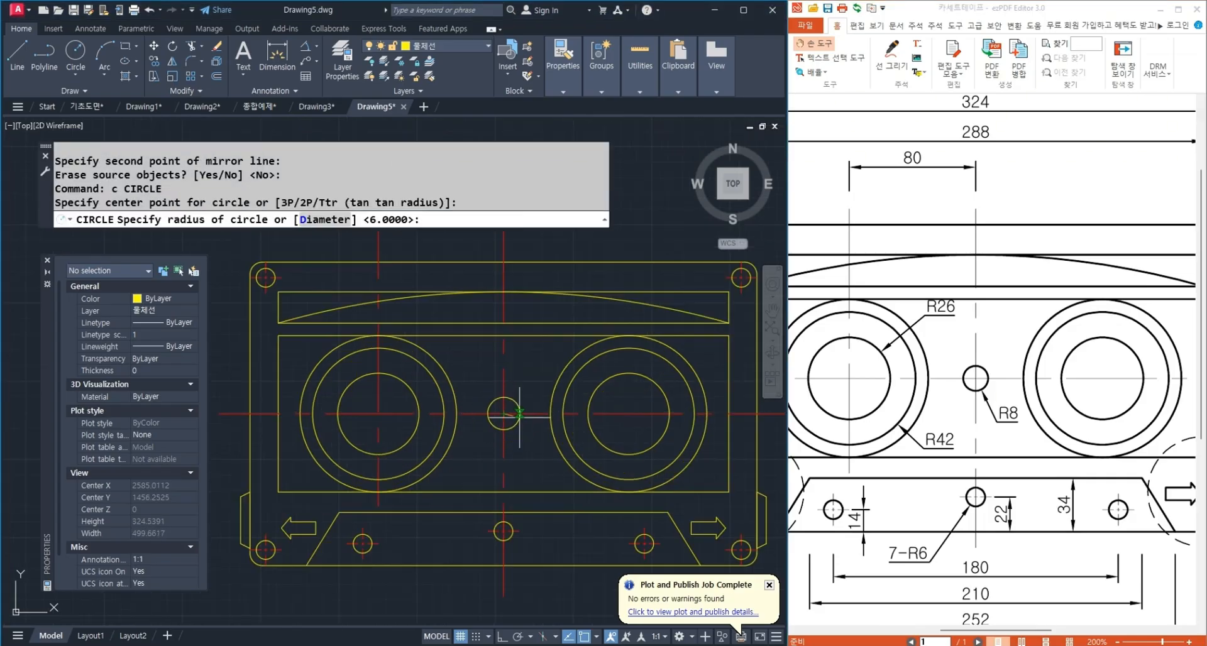
text(8)
key(Return)
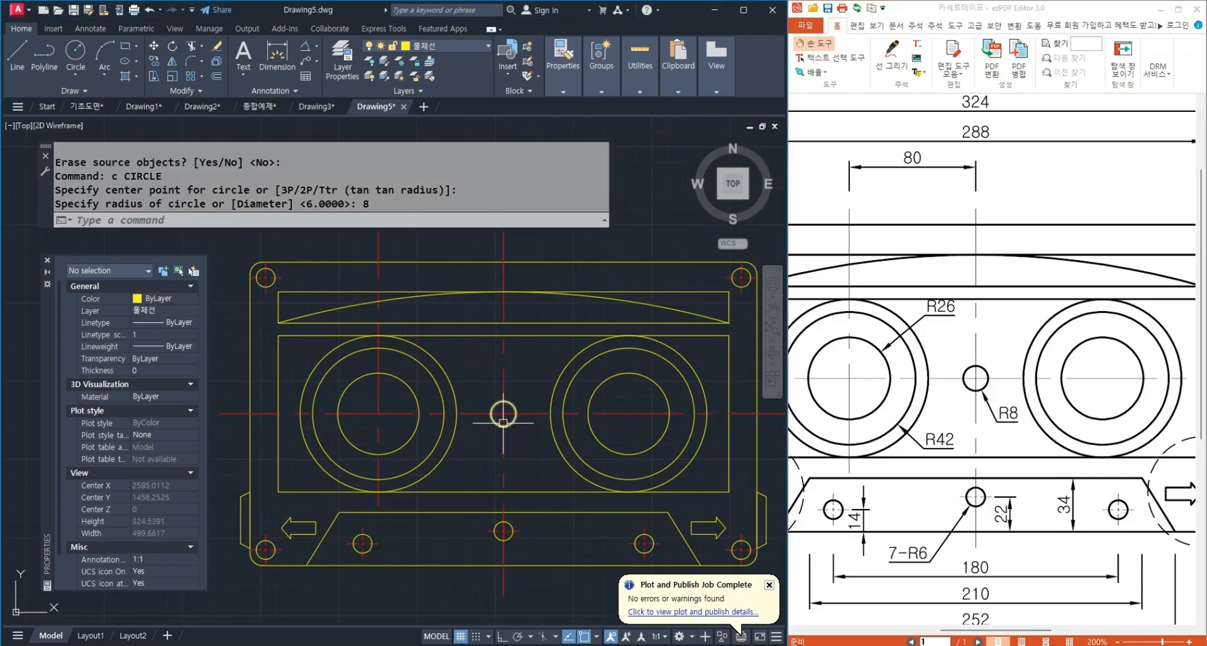
Move the whole cassette up and to the right, closer to the middle of the drawing frame.
scroll(497, 393, down, 2)
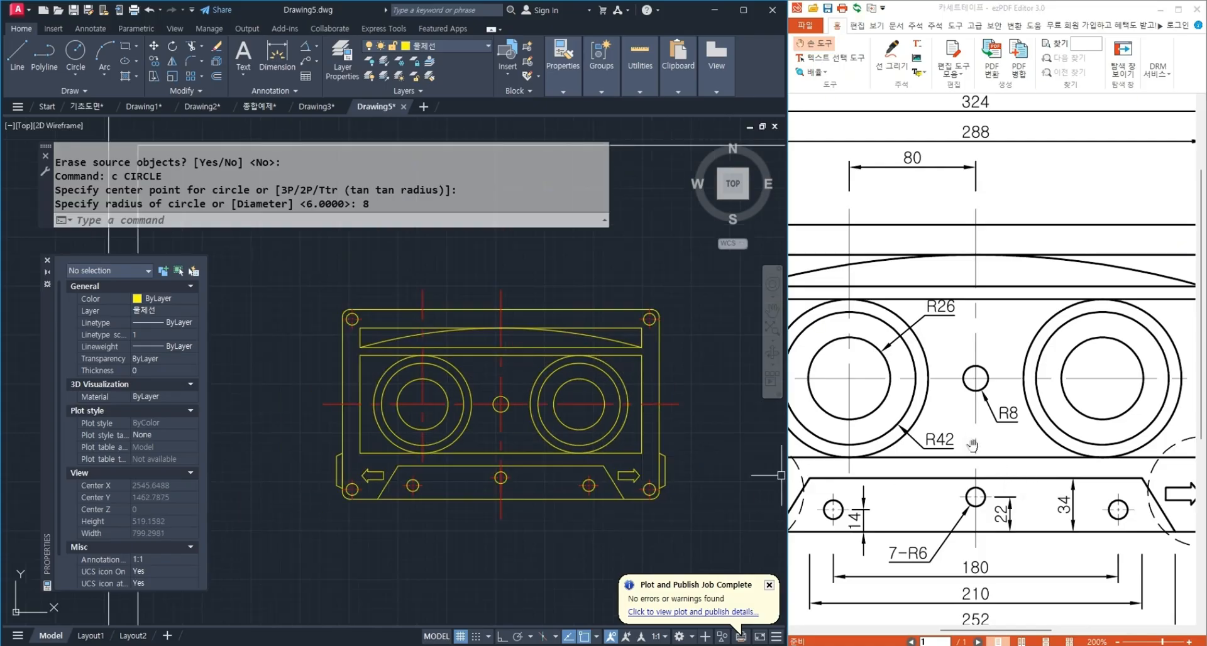
ctrl+scroll(959, 403, down, 2)
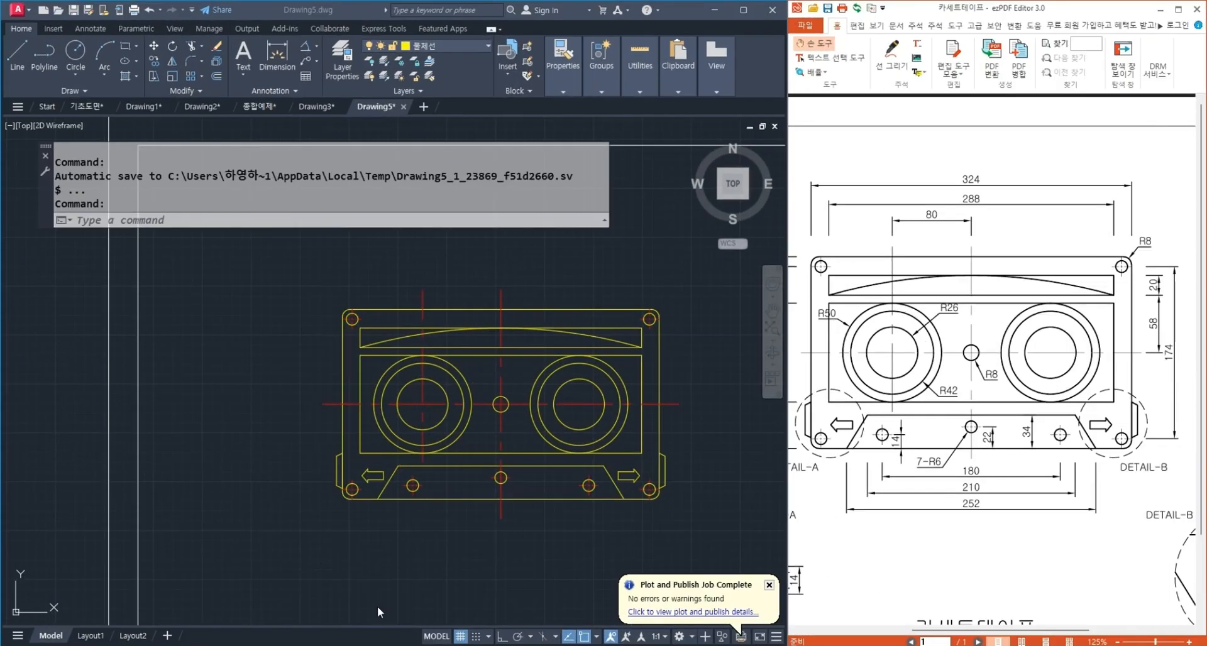
drag(882, 557, 1087, 453)
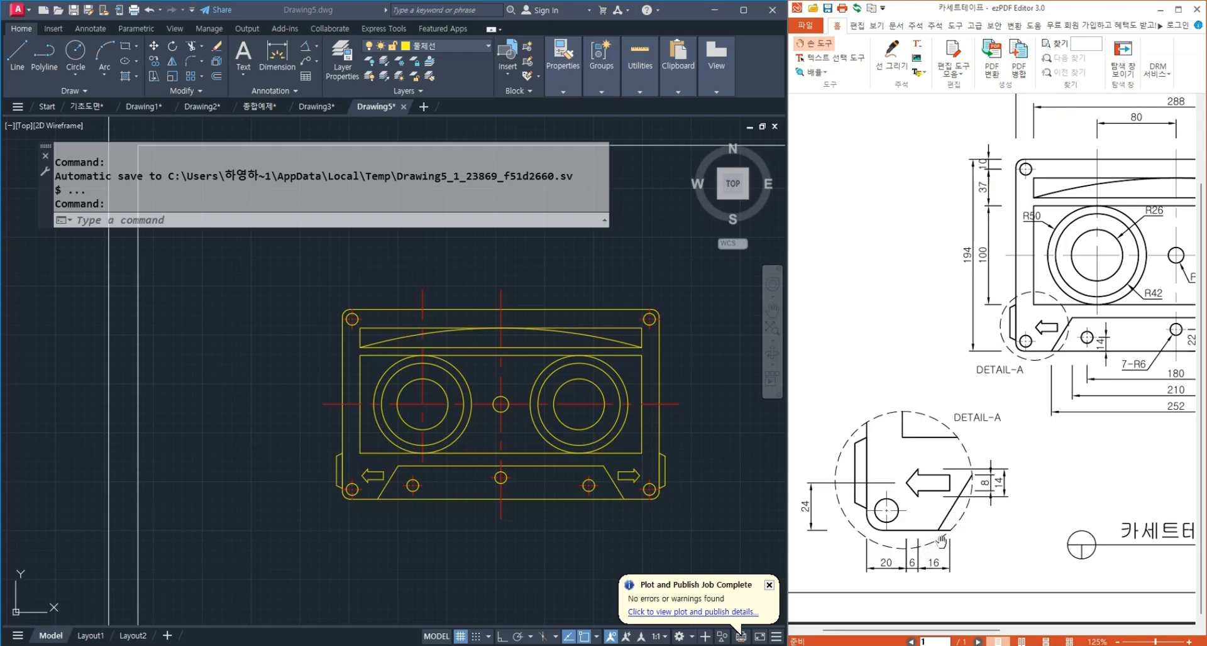
mouse_move(457, 521)
middle_down()
mouse_move(445, 488)
mouse_move(398, 492)
middle_up()
scroll(387, 495, down, 2)
scroll(408, 490, up, 1)
text(m)
key(Return)
click(277, 315)
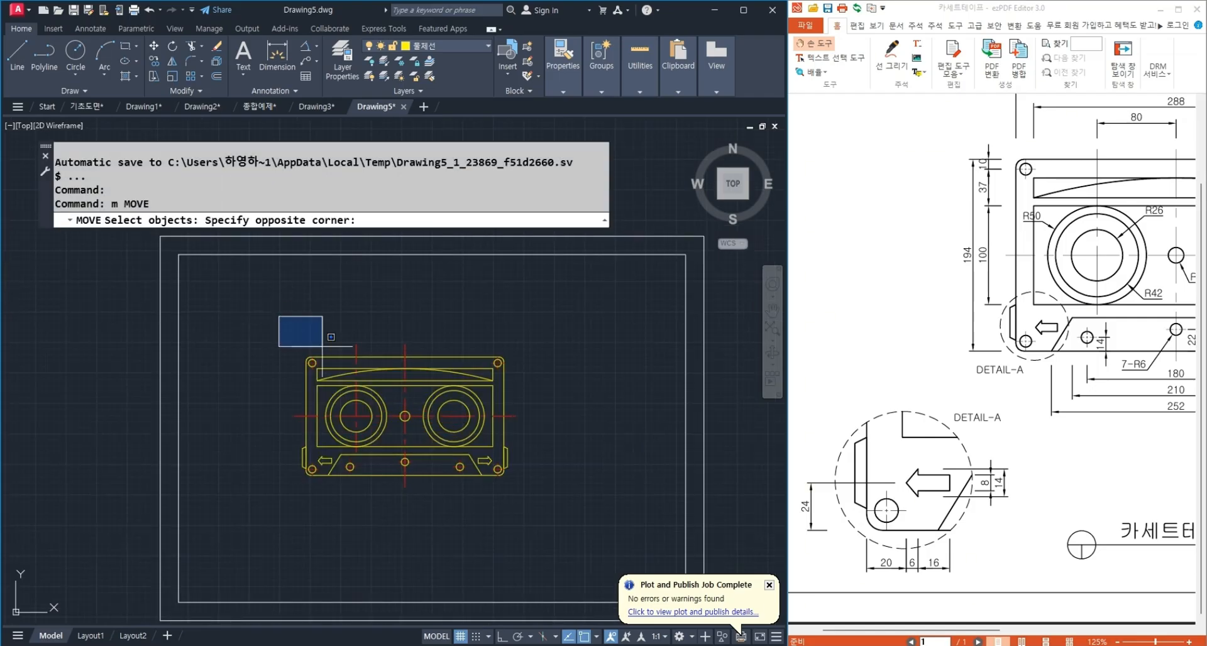
click(614, 542)
key(Return)
click(463, 531)
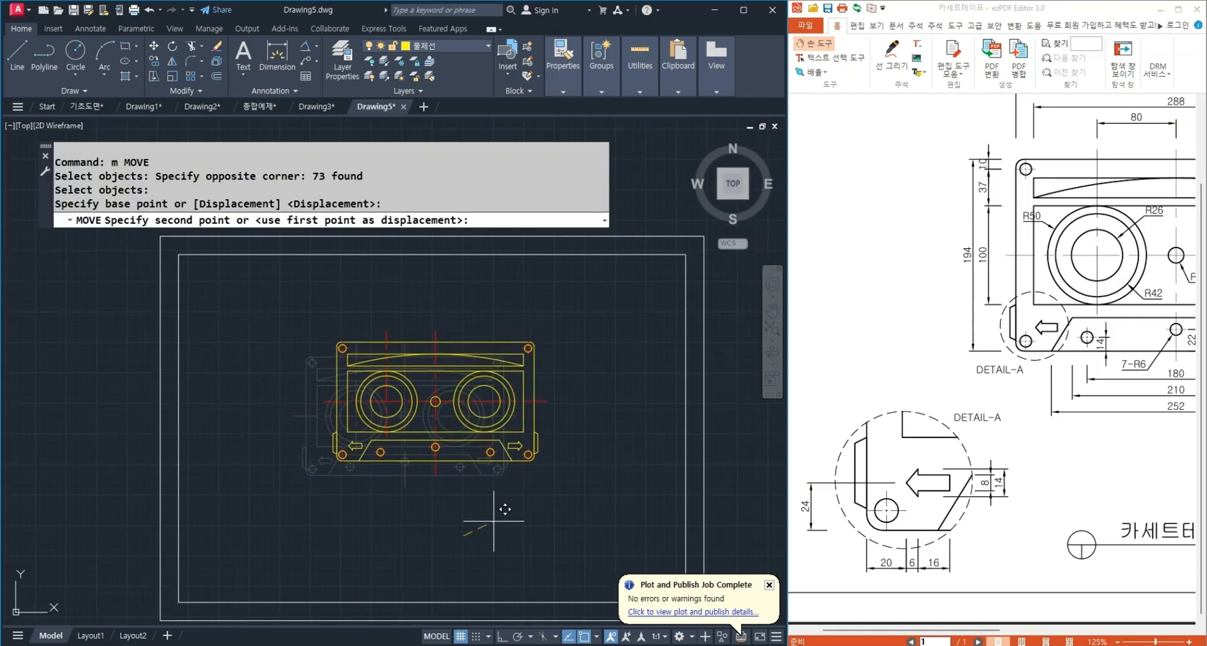
click(496, 507)
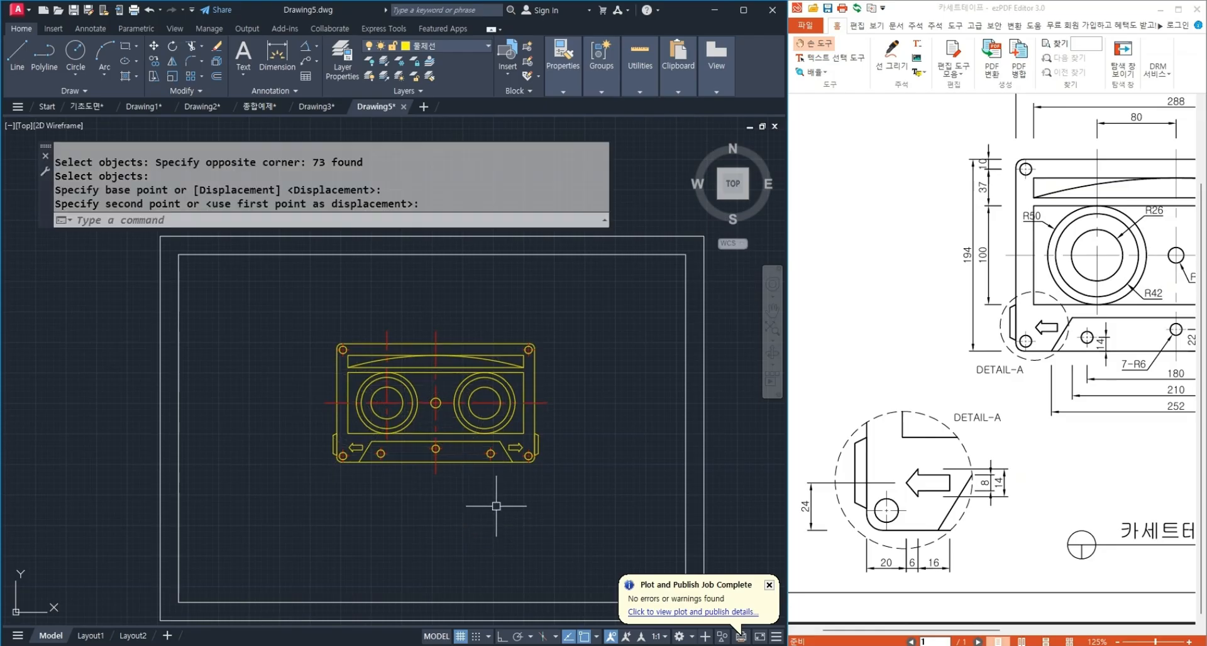
Make 보조선 the current layer.
scroll(497, 506, down, 2)
scroll(490, 327, down, 1)
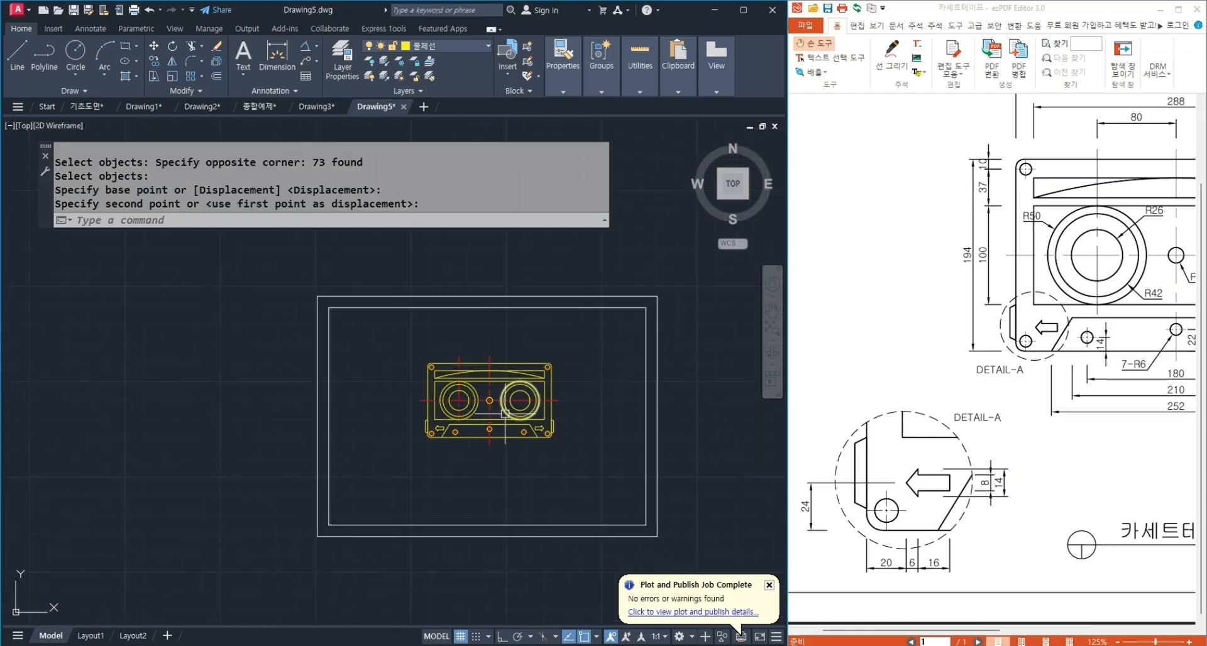
scroll(503, 415, up, 1)
mouse_move(504, 453)
middle_down()
mouse_move(488, 472)
mouse_move(541, 470)
middle_up()
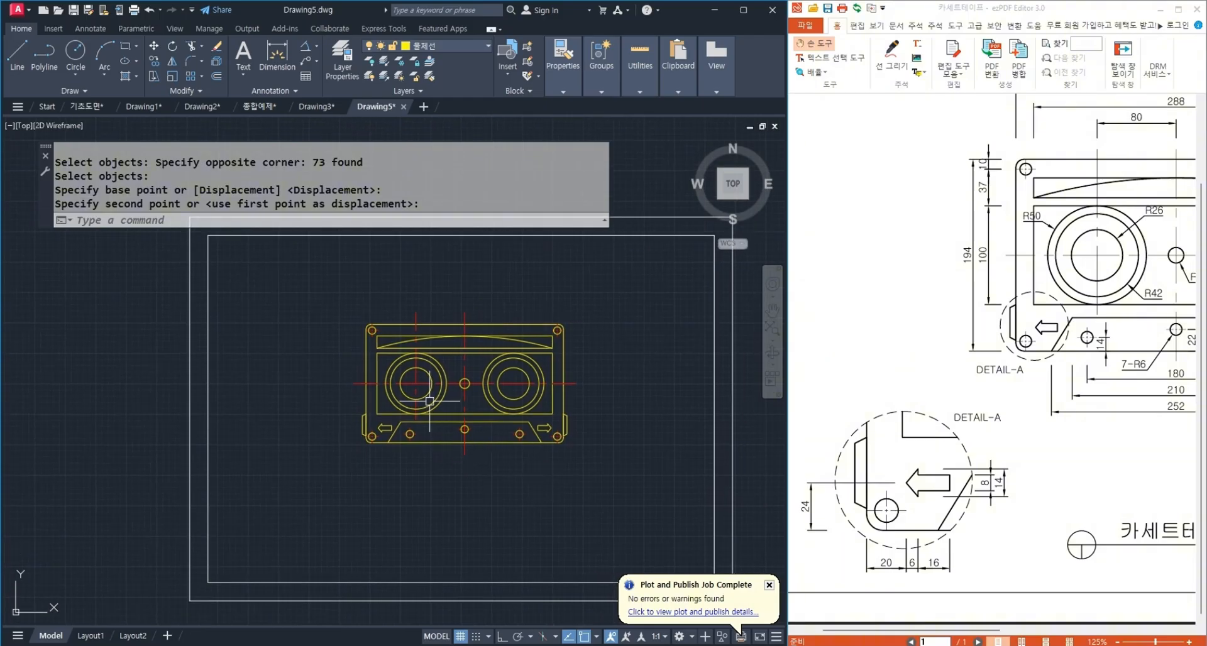
click(453, 47)
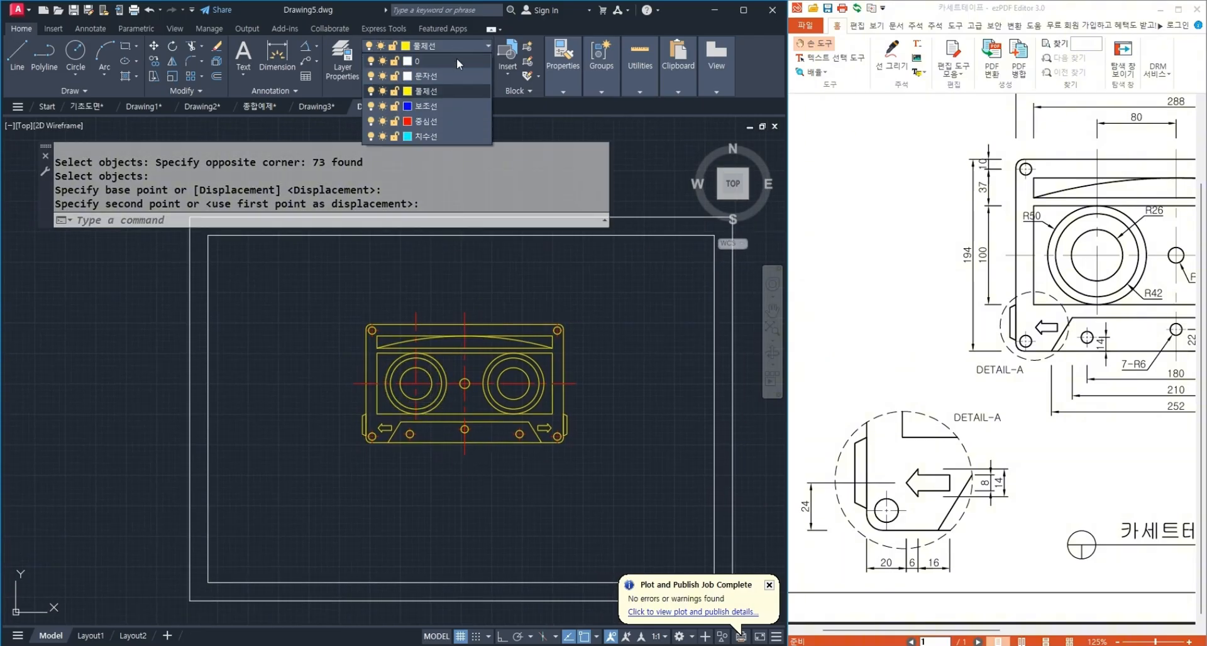
click(450, 110)
Try a freehand detail circle around the cassette's lower-left corner, enclosing the side tab, arrow and corner hole.
scroll(355, 439, up, 2)
scroll(355, 439, up, 4)
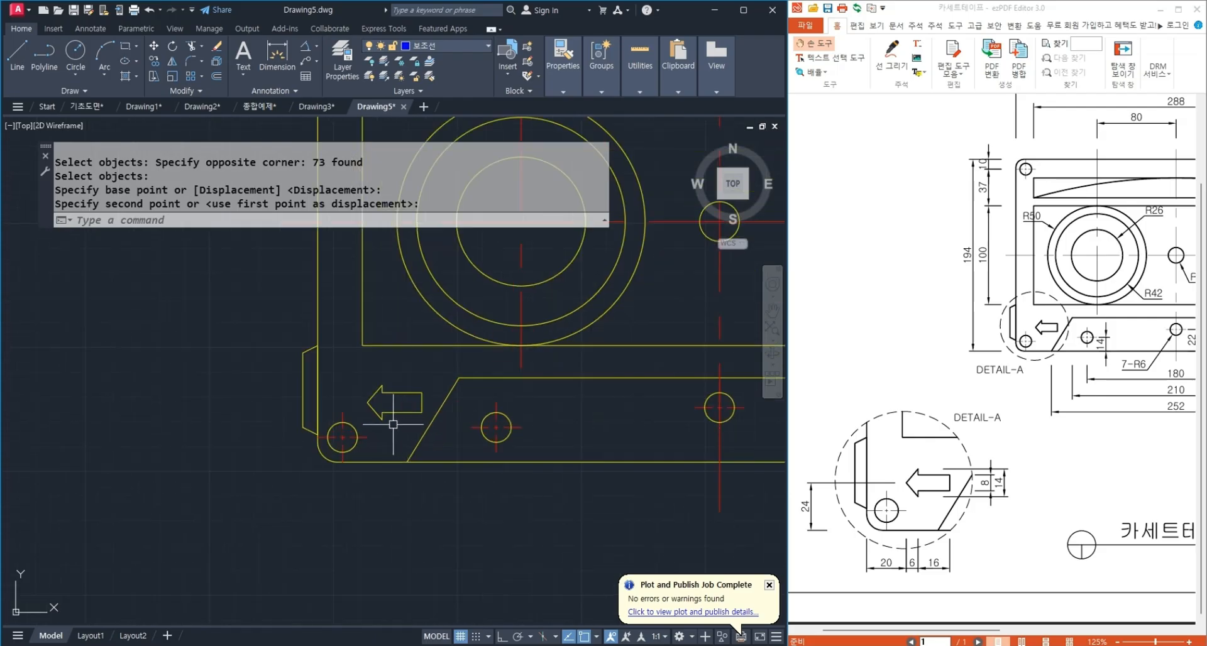
text(c)
key(Return)
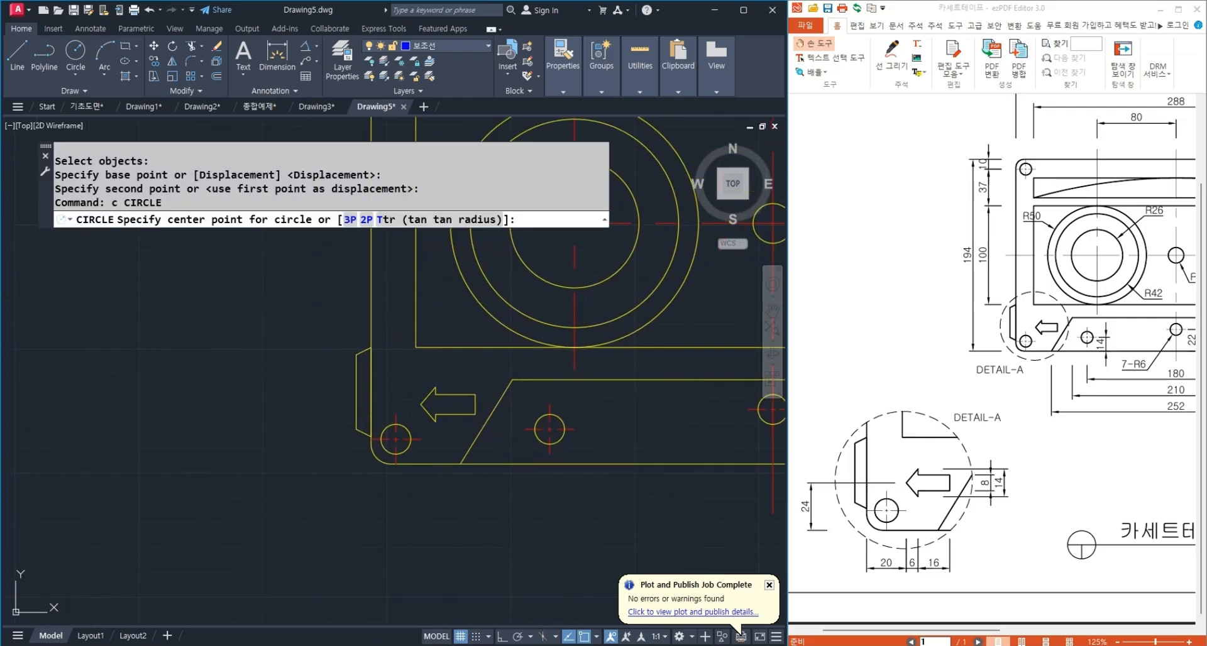
click(409, 401)
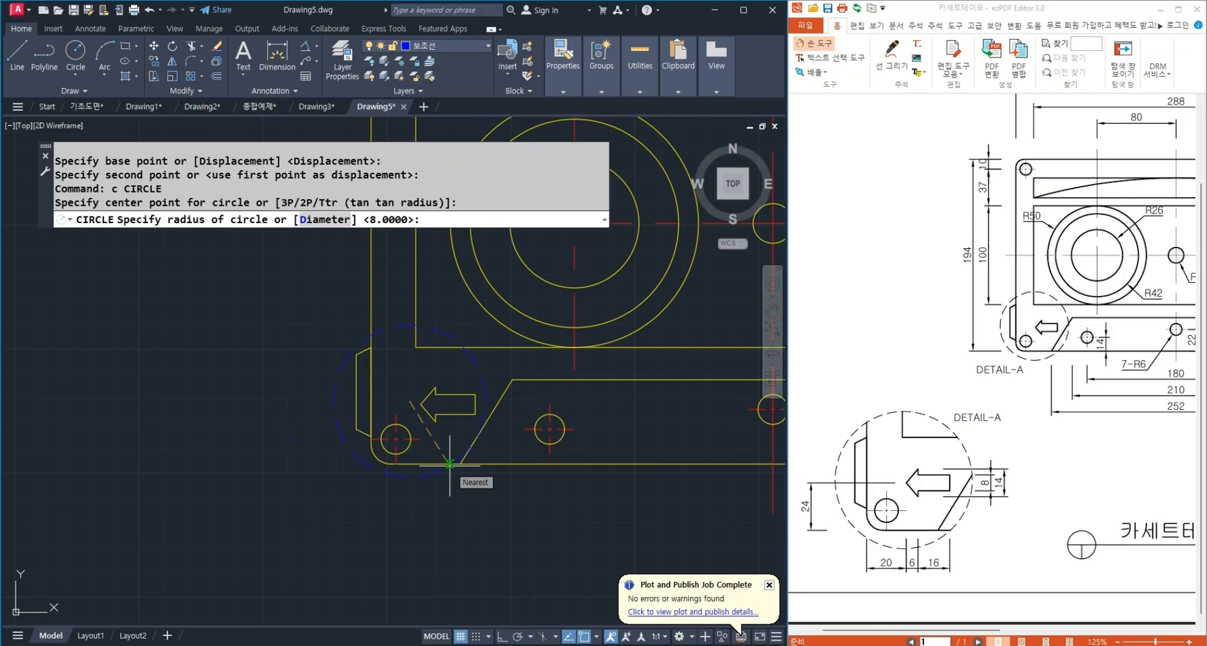
click(467, 506)
Try shifting the detail circle down and to the left, and undo both the move and the circle.
text(m)
key(Return)
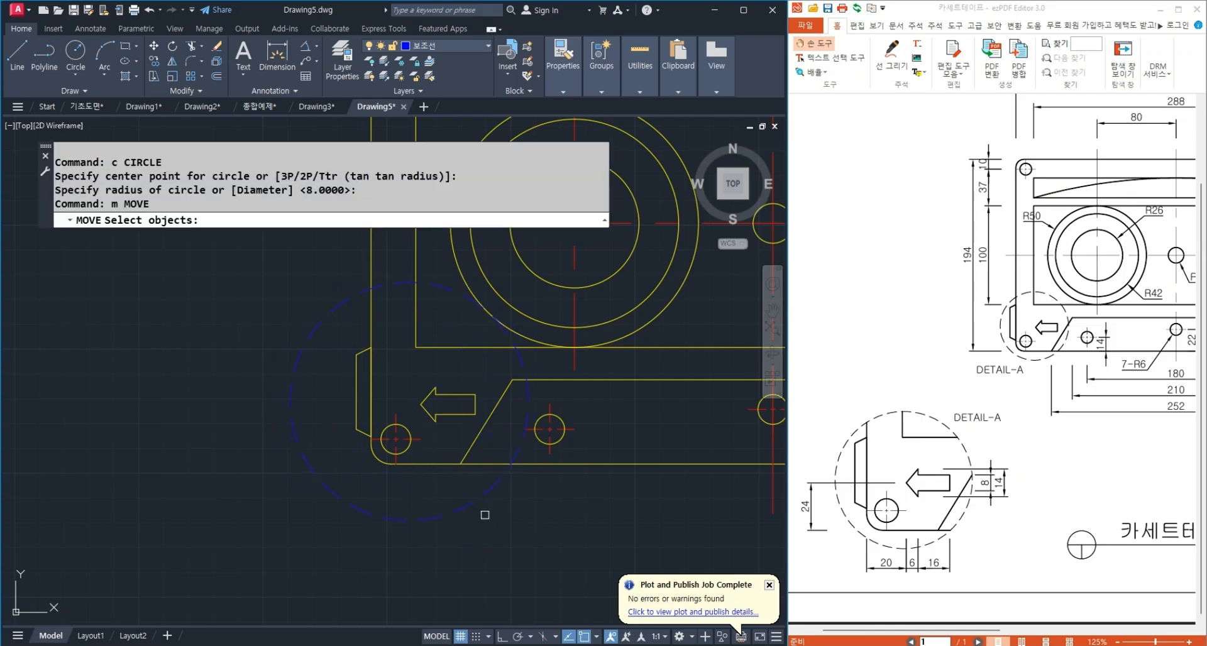
click(476, 518)
click(440, 484)
key(Return)
click(511, 520)
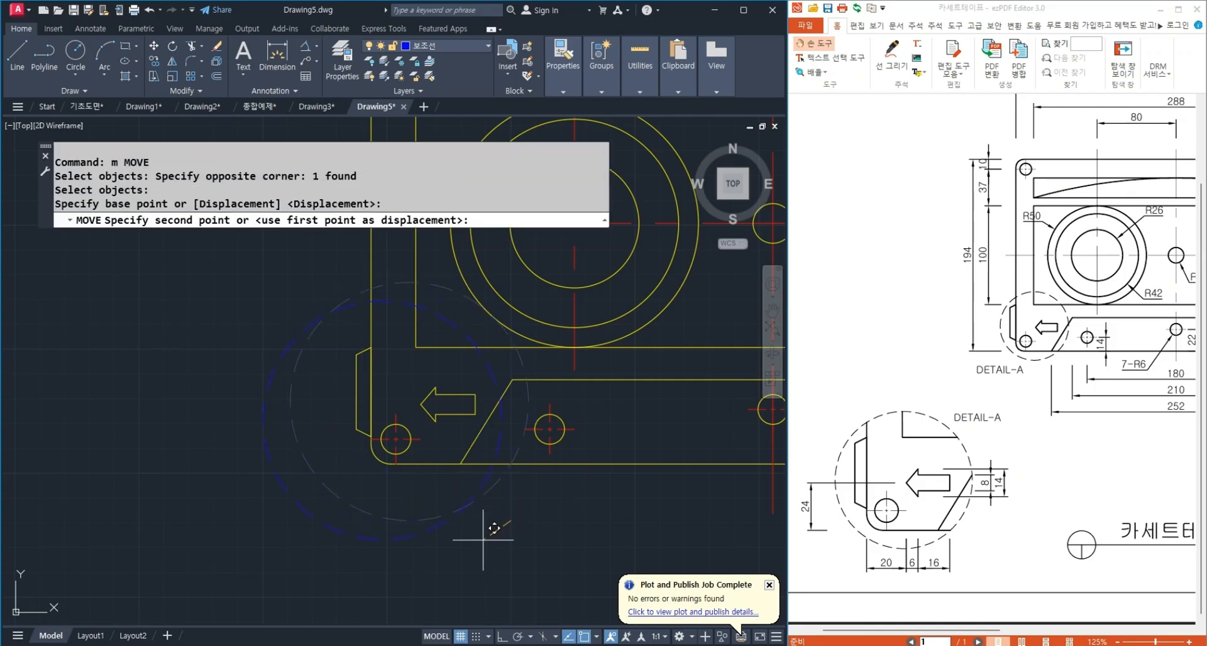
click(481, 548)
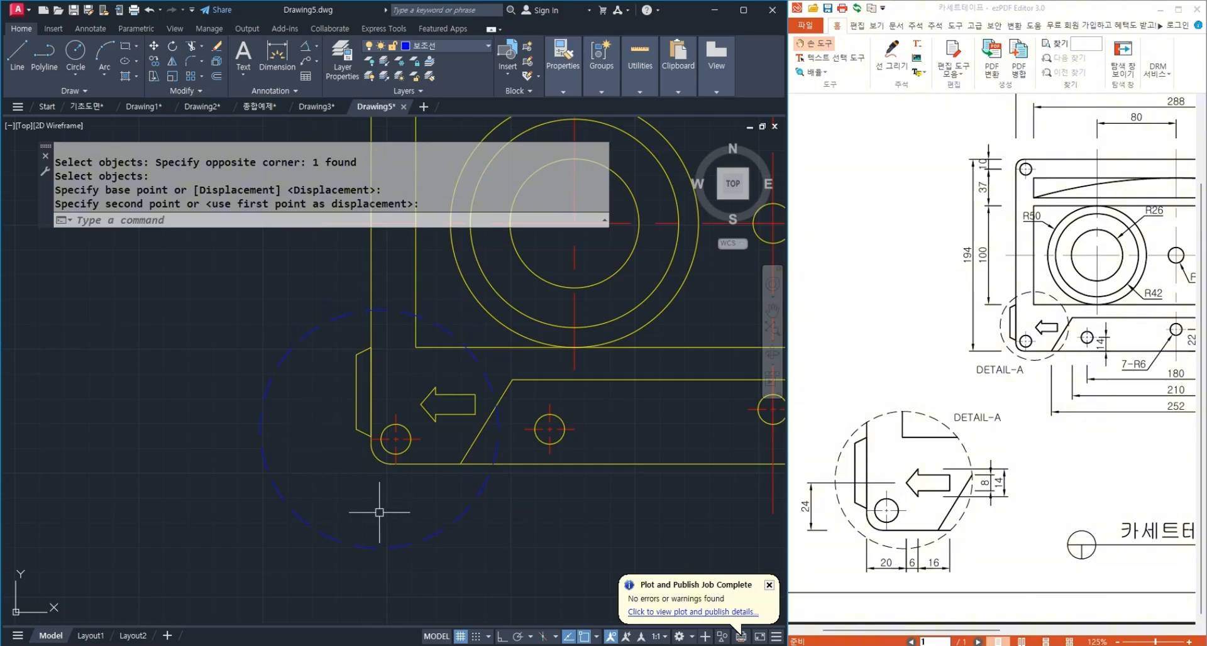
key(ctrl+z)
key(ctrl+z)
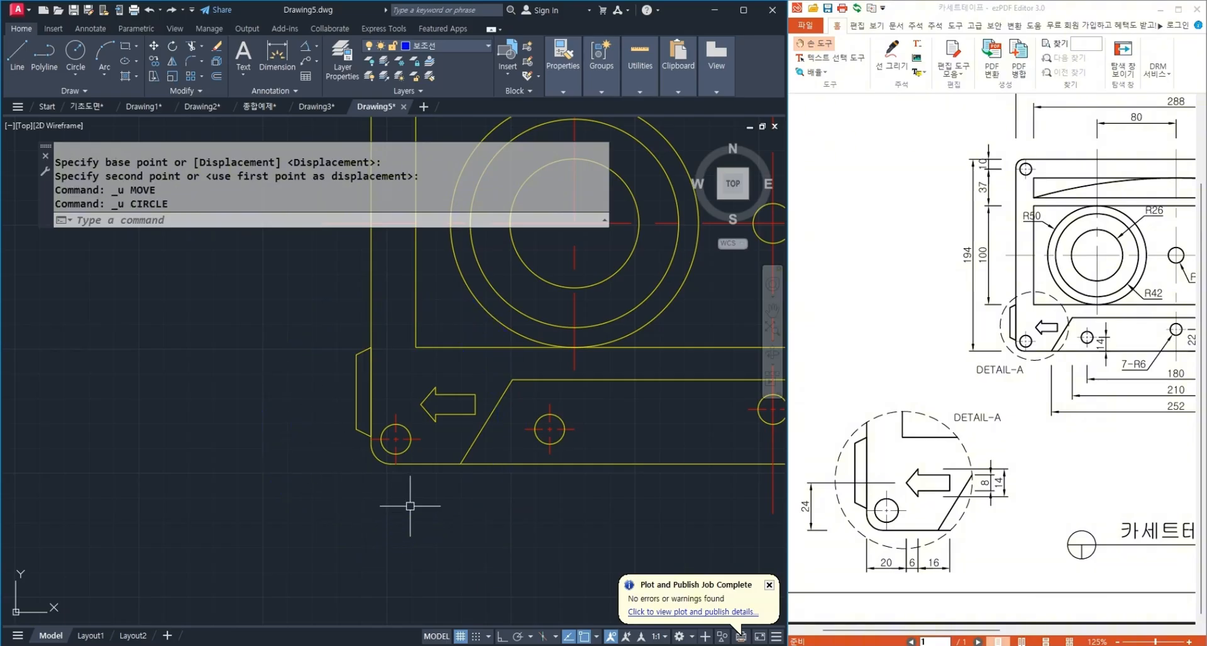
Draw a smaller detail circle around the side tab, arrow and corner hole at the cassette's lower-left corner.
text(c)
key(Return)
click(413, 389)
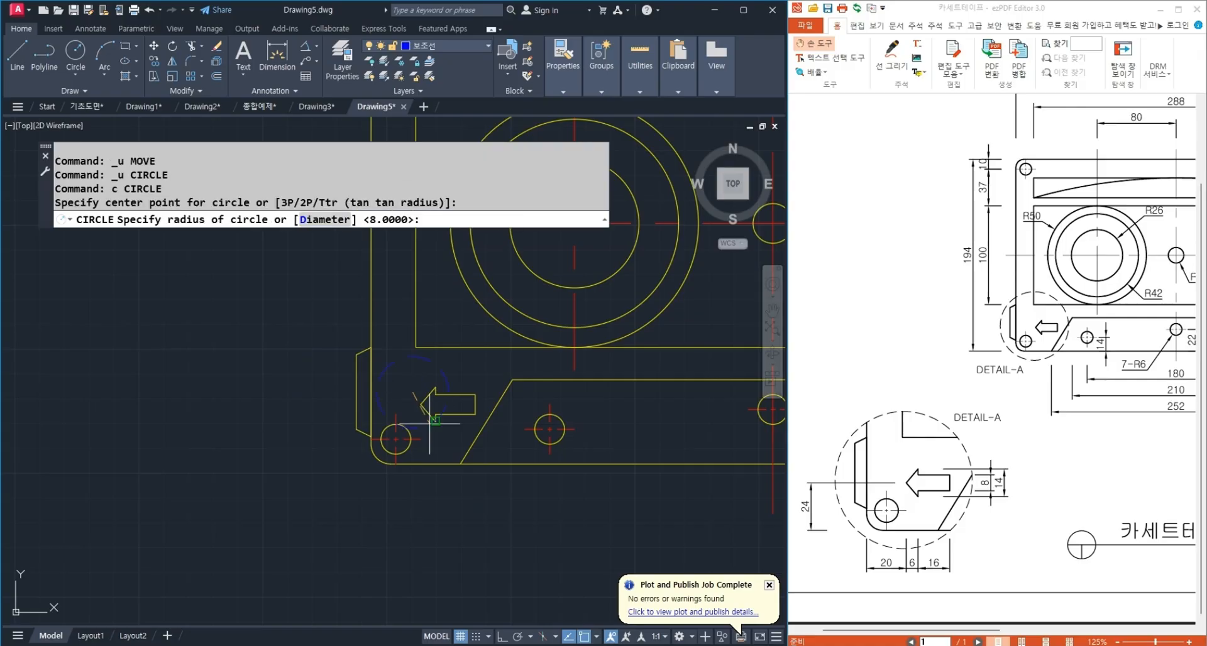
click(452, 481)
Nudge the detail circle slightly down and to the right over the lower-left corner features.
text(m)
key(Return)
click(435, 492)
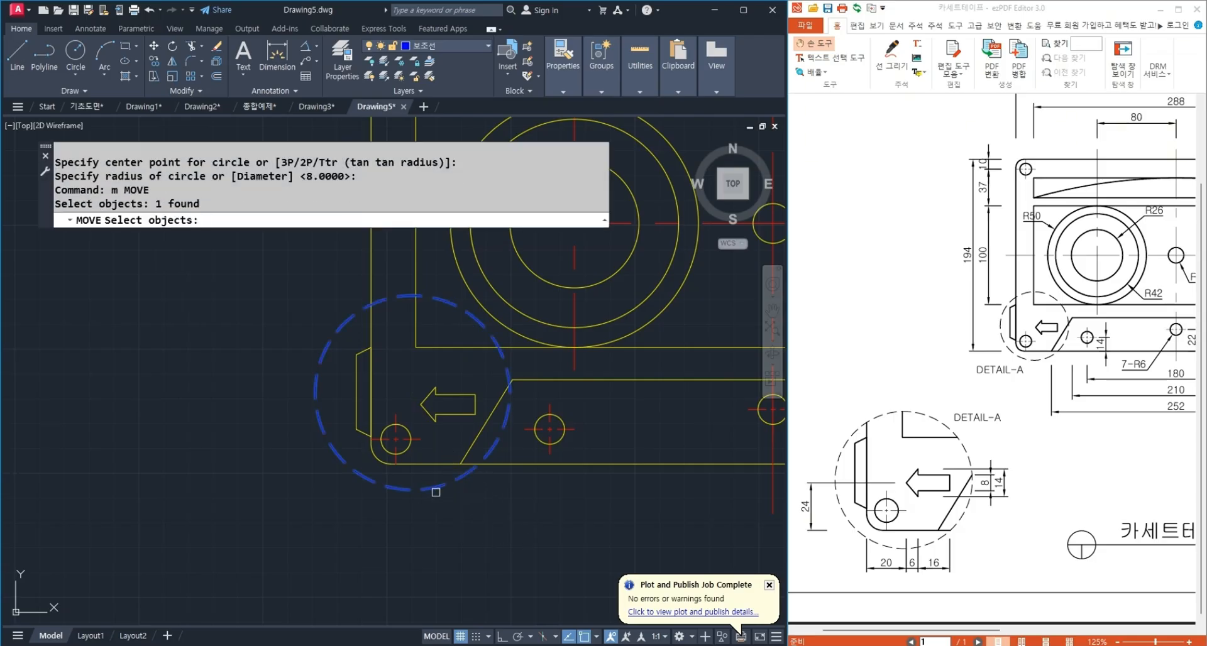
key(Return)
click(485, 520)
click(484, 526)
key(Return)
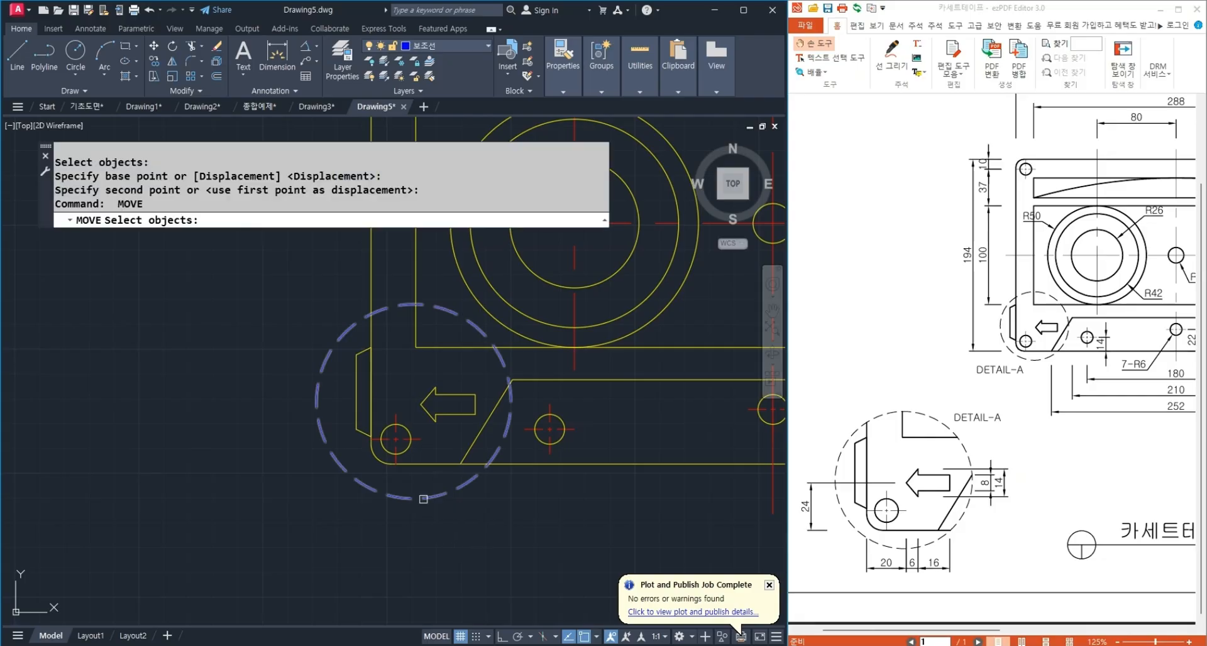
click(432, 498)
key(Return)
click(431, 522)
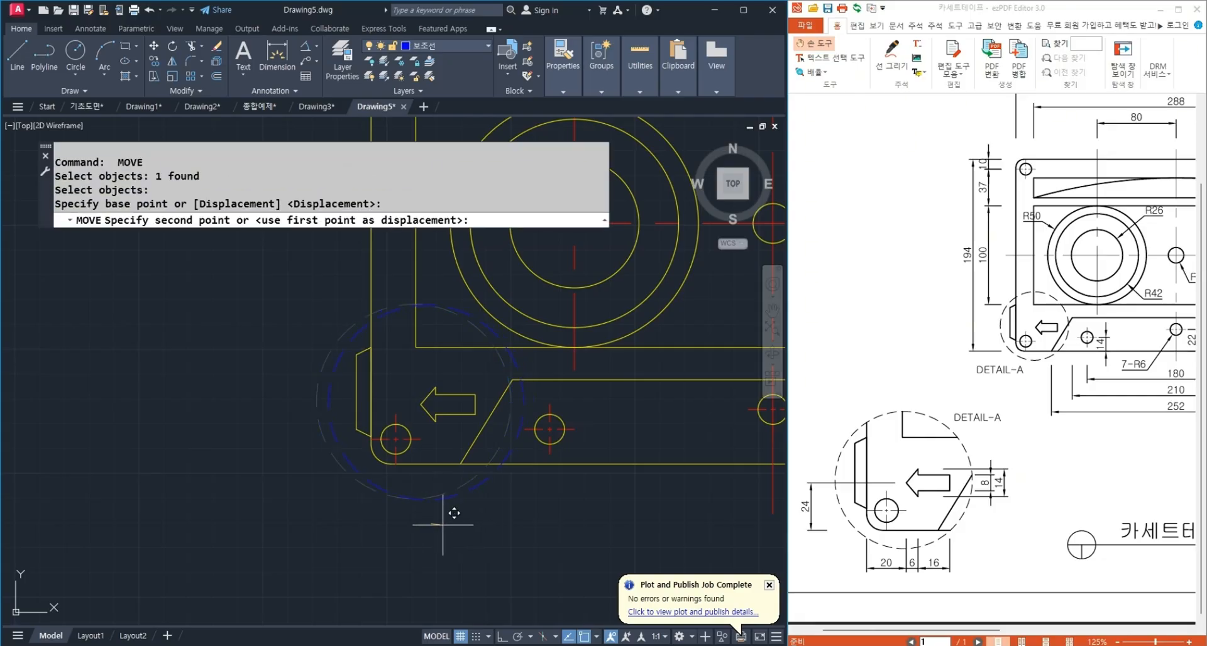
click(440, 516)
Fine-tune the detail circle's position, raising it slightly and adjusting it a touch down and to the left.
key(Return)
click(433, 487)
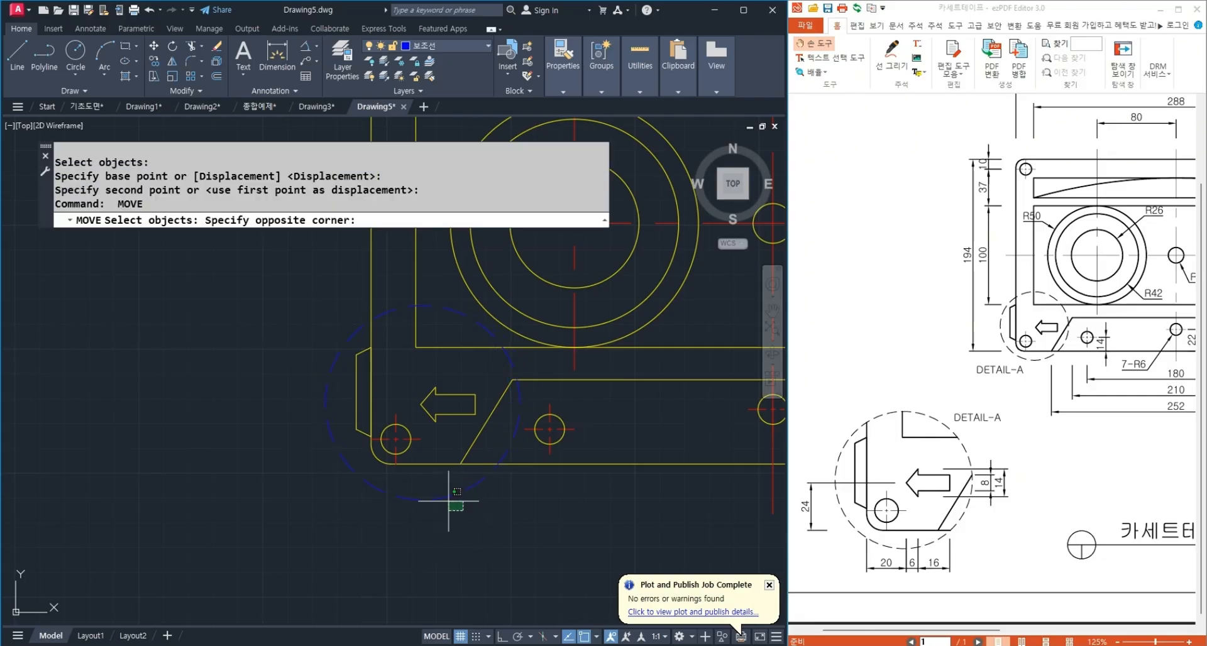
click(478, 528)
key(Return)
click(479, 536)
click(479, 536)
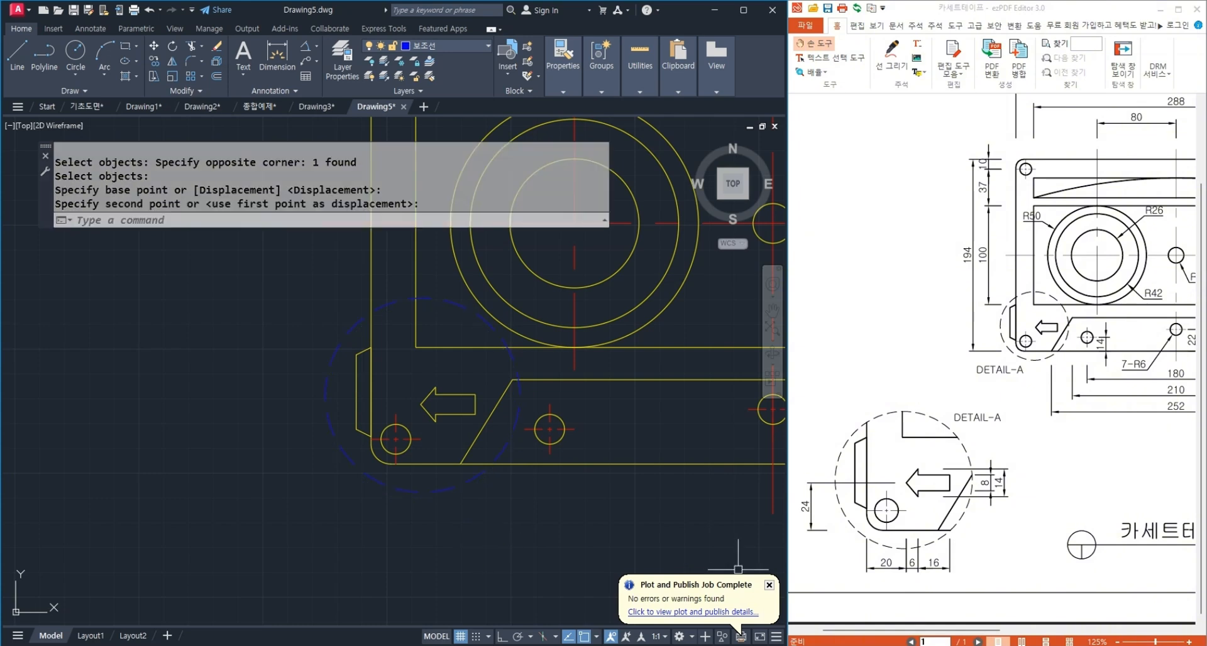
middle_drag(494, 523, 525, 517)
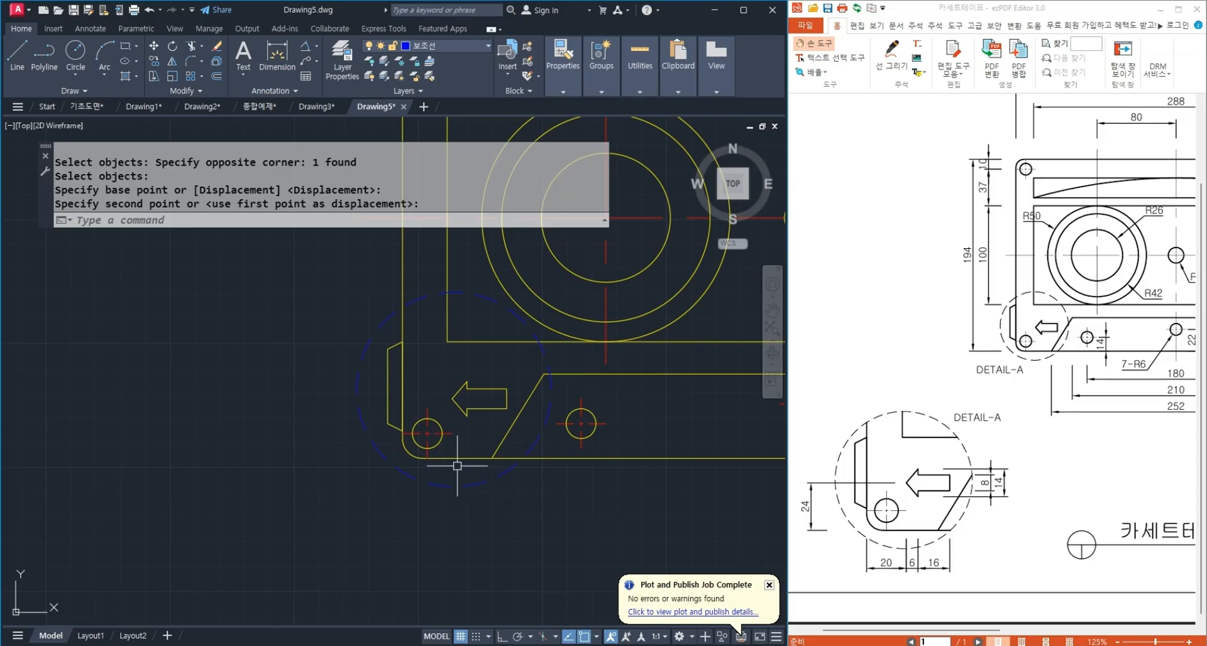
scroll(457, 465, up, 1)
key(space)
click(493, 496)
key(space)
click(567, 523)
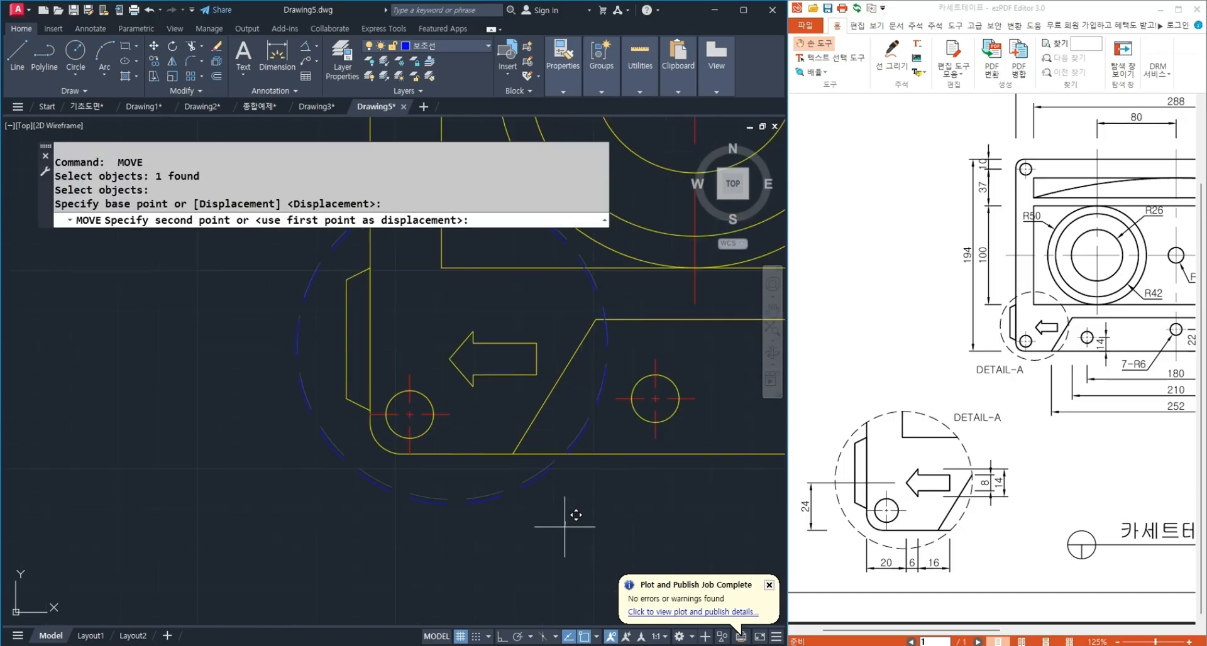
click(565, 527)
Copy the detail circle with the lower-left corner geometry, including the slanted edge's adjoining line, to the empty area below left of the cassette.
scroll(431, 503, down, 2)
text(co)
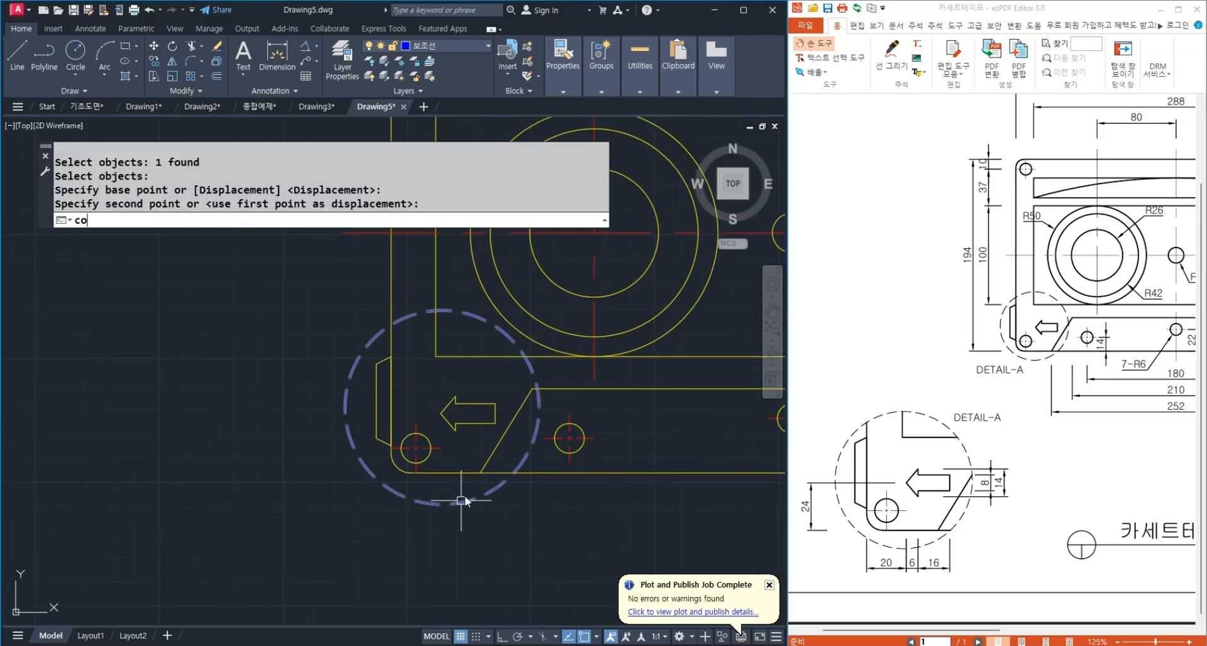
key(space)
click(464, 501)
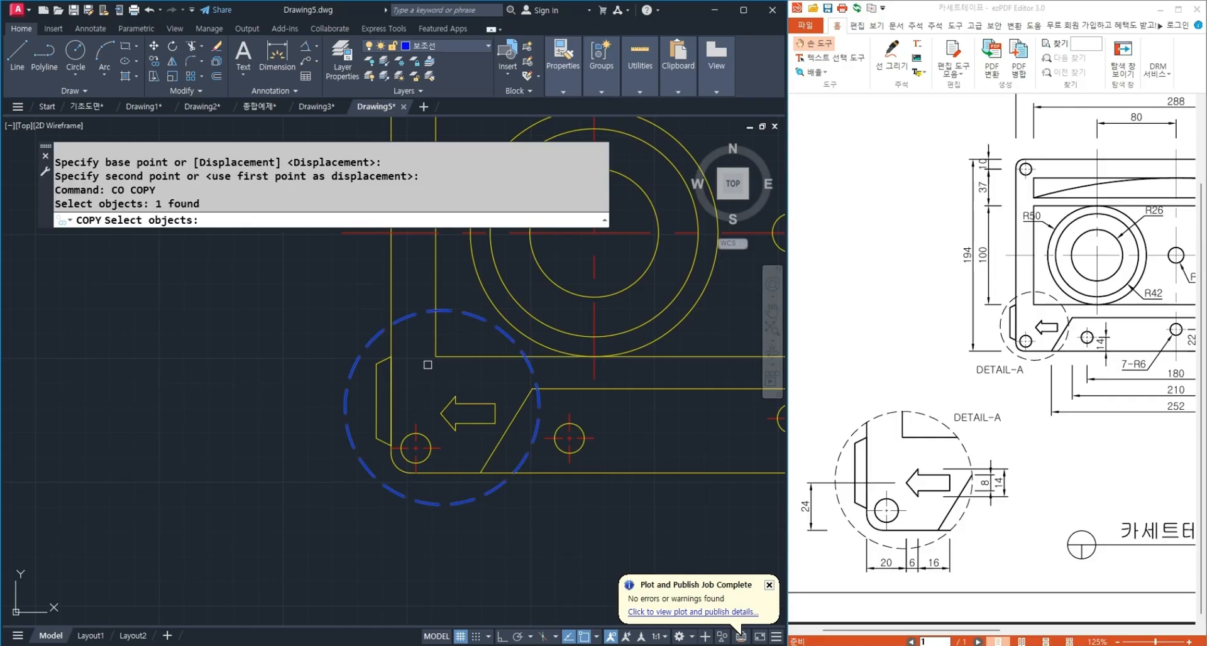
click(507, 523)
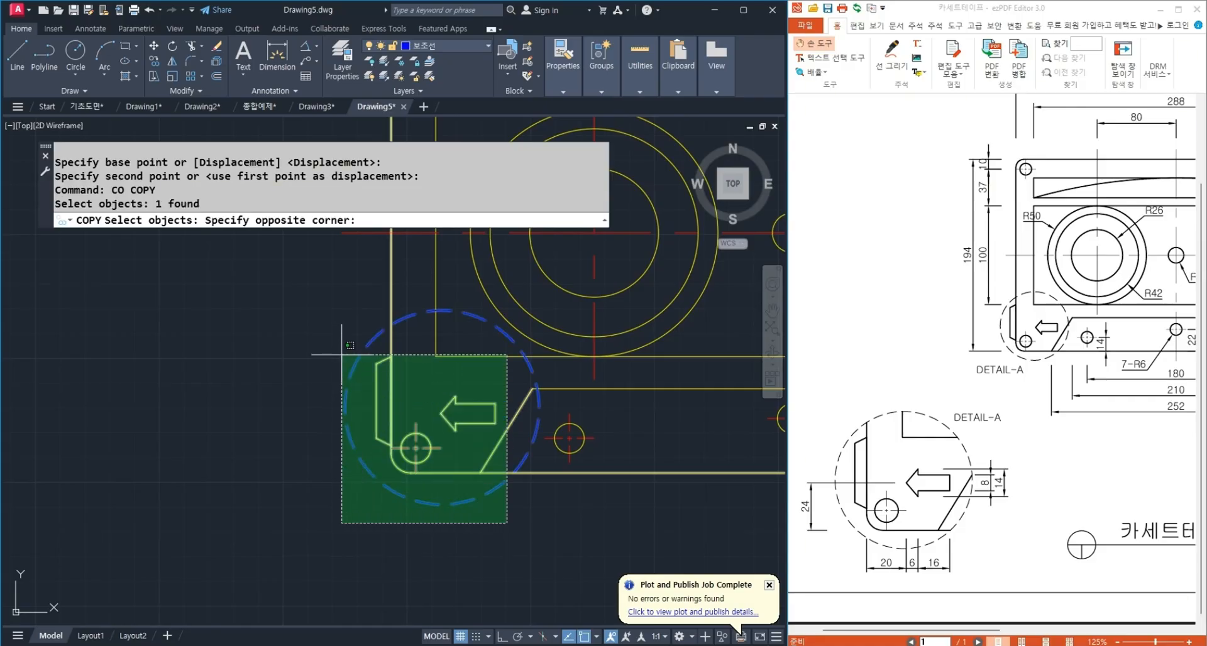
click(344, 348)
scroll(523, 429, up, 2)
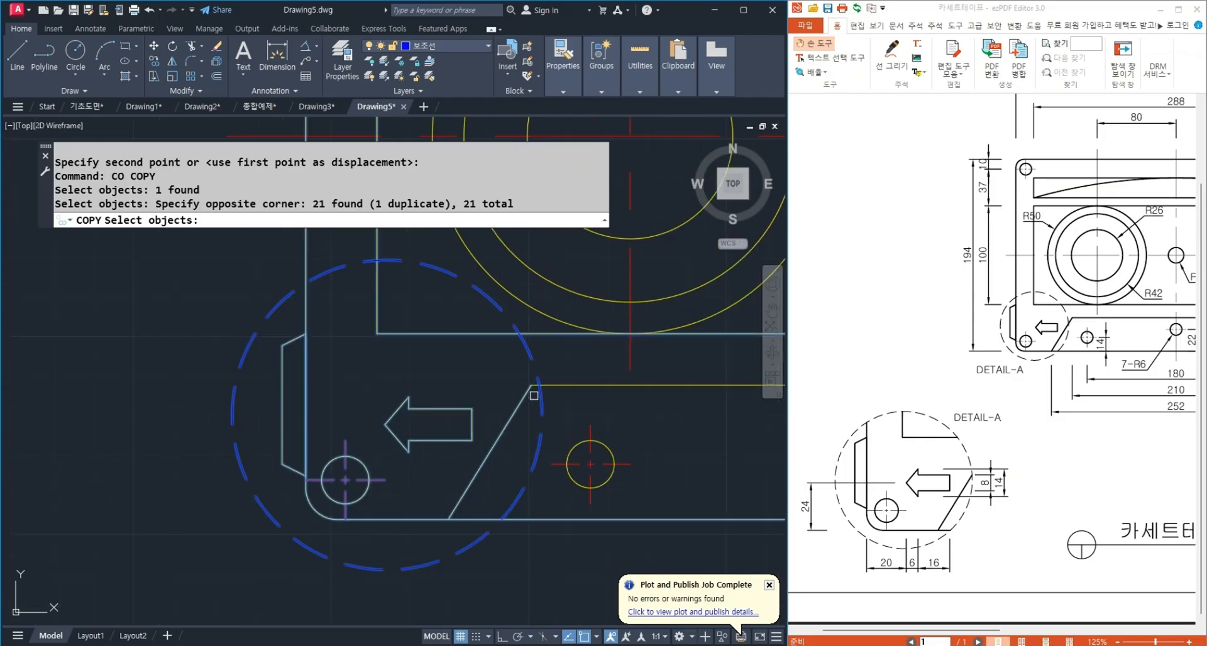
click(558, 376)
click(533, 397)
scroll(533, 388, up, 1)
scroll(496, 419, down, 2)
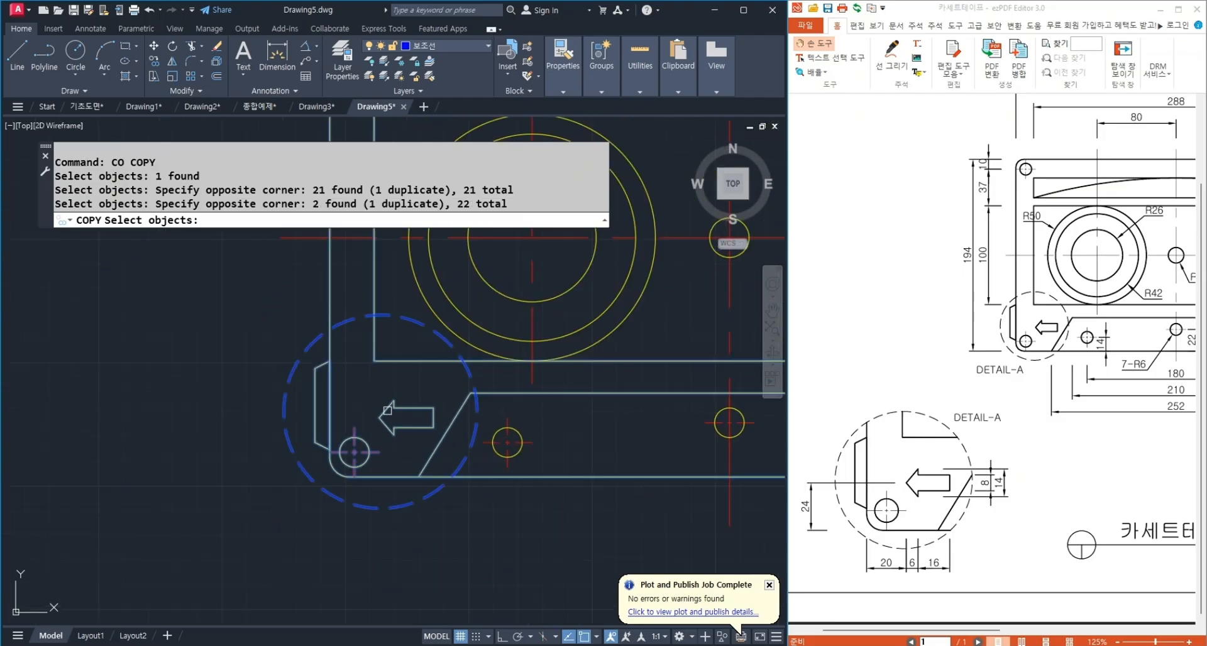
key(Return)
click(392, 406)
scroll(392, 406, down, 1)
scroll(465, 331, down, 2)
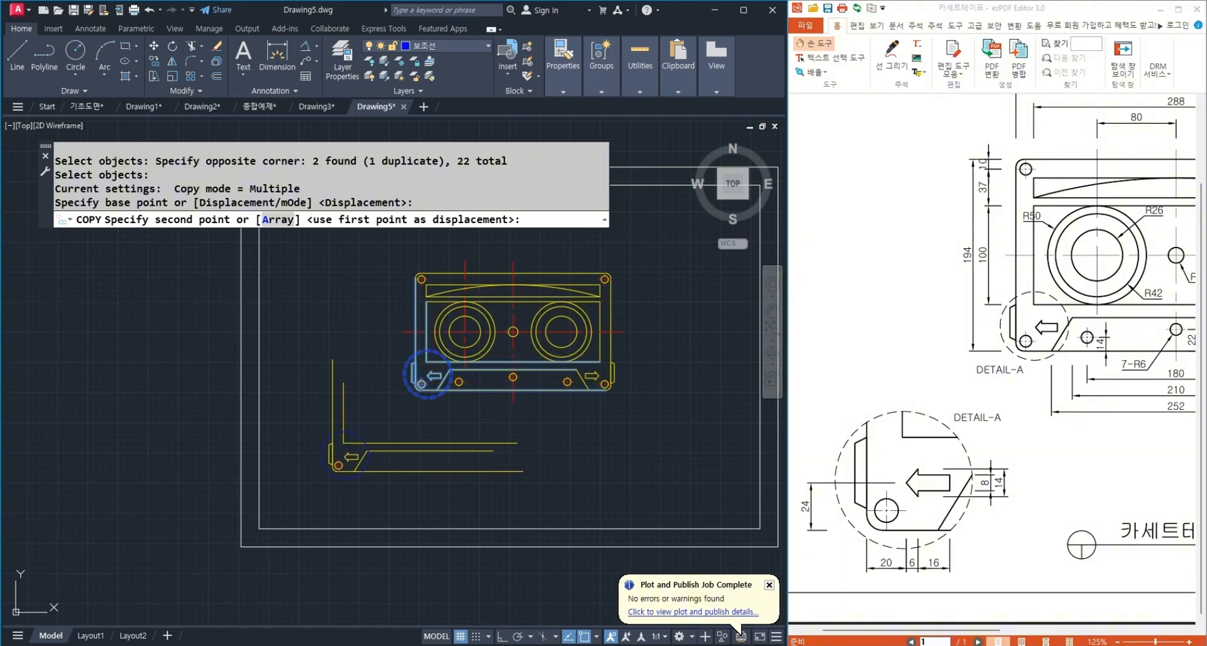
click(349, 450)
key(Return)
Undo the last trim and trim all copied lines extending outside the copied detail circle, using that circle as the cutting edge.
key(ctrl+z)
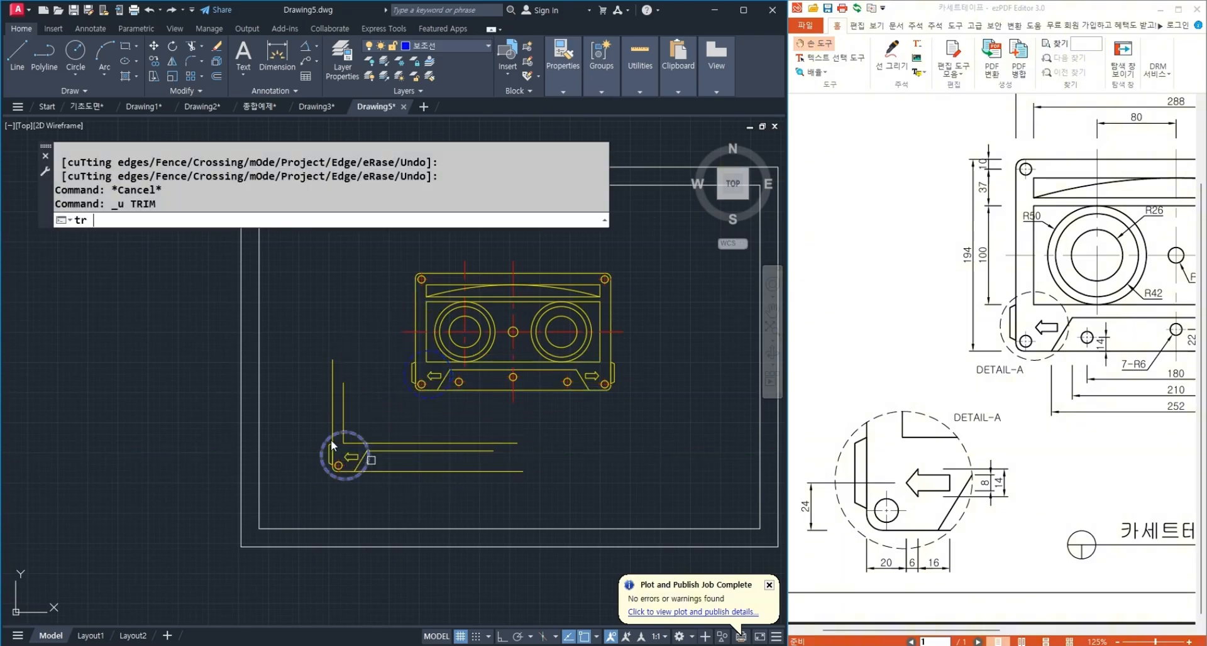
text(tr)
key(Return)
scroll(352, 437, up, 2)
click(372, 432)
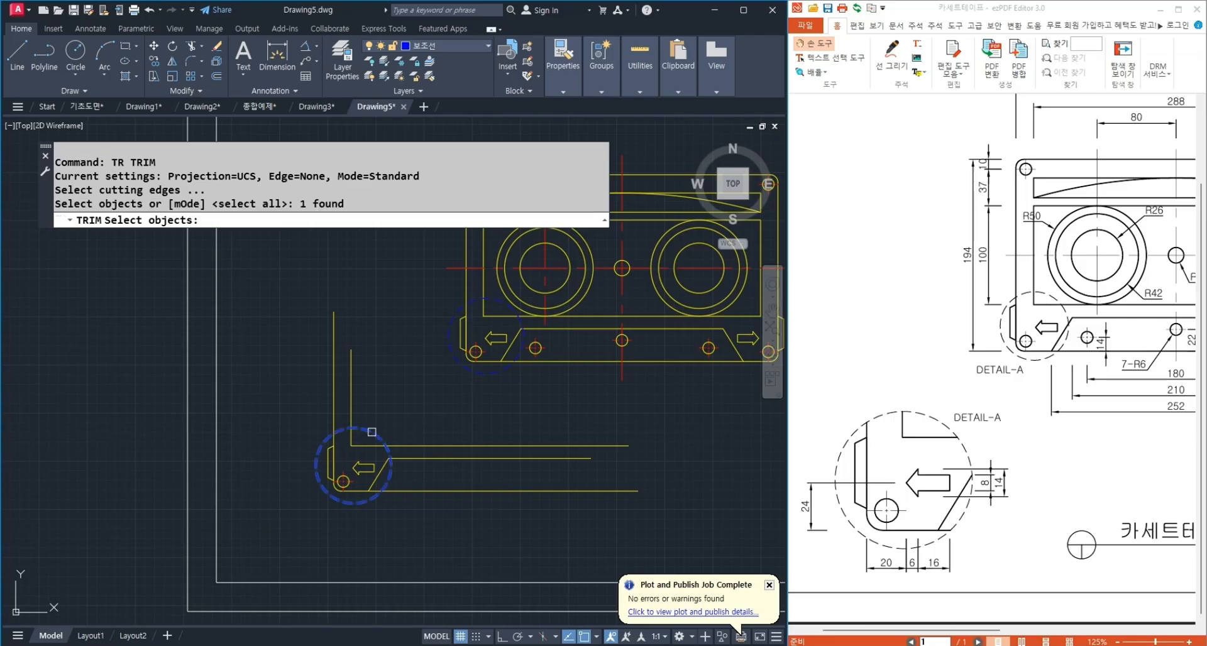
scroll(469, 476, down, 1)
key(Return)
click(425, 428)
click(372, 428)
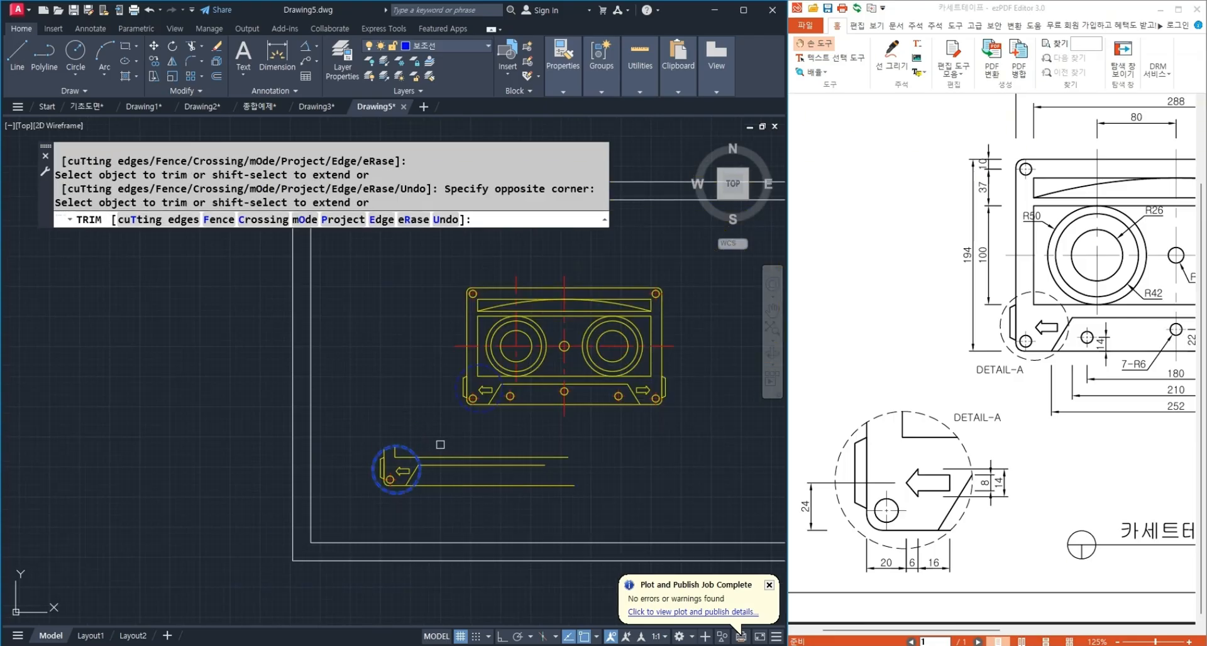
click(445, 441)
click(445, 487)
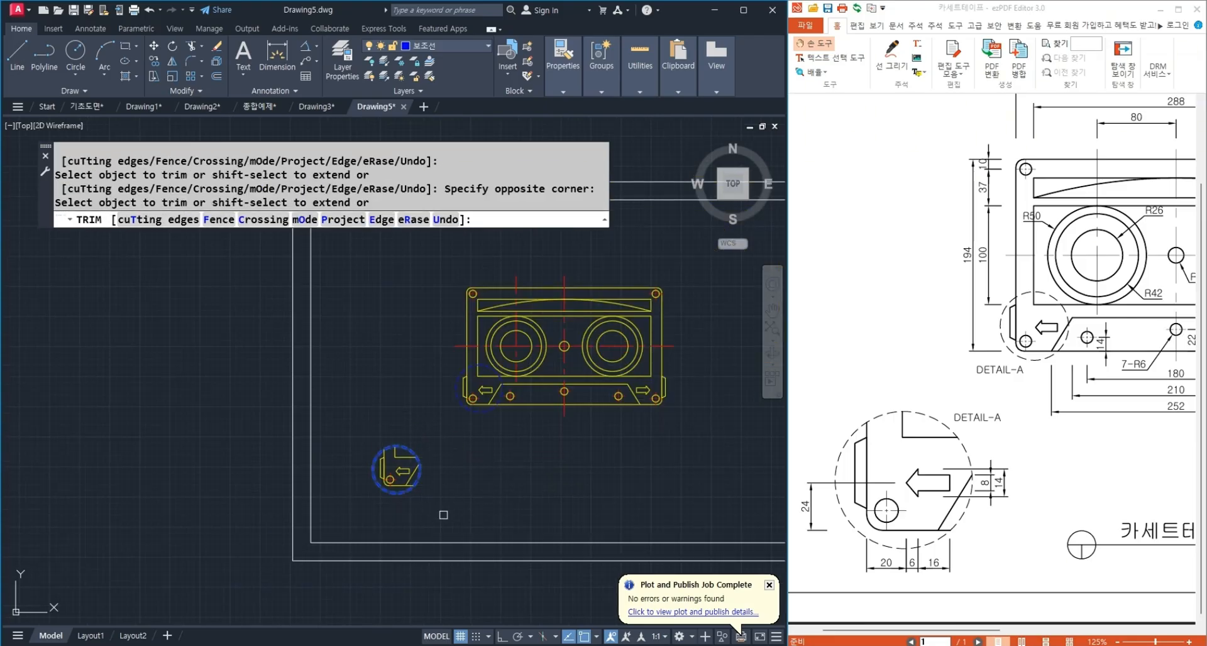
key(Return)
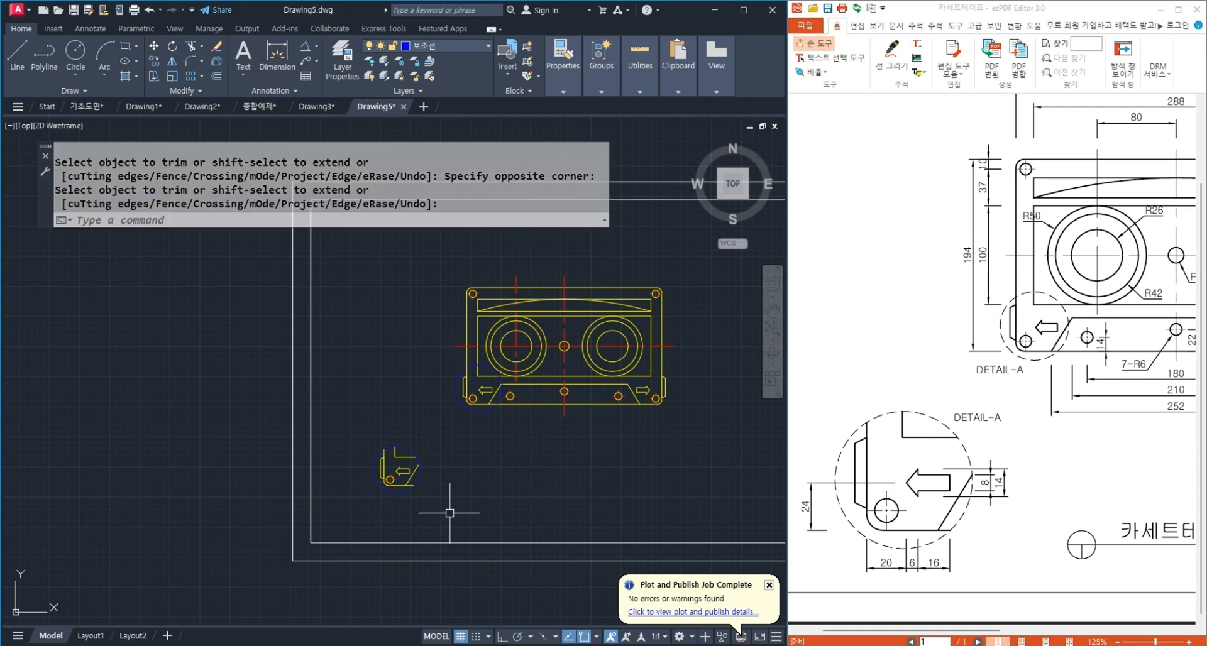
Scale the trimmed corner detail and its circle by a factor of 2 about the circle's center.
text(sc)
key(Return)
click(445, 432)
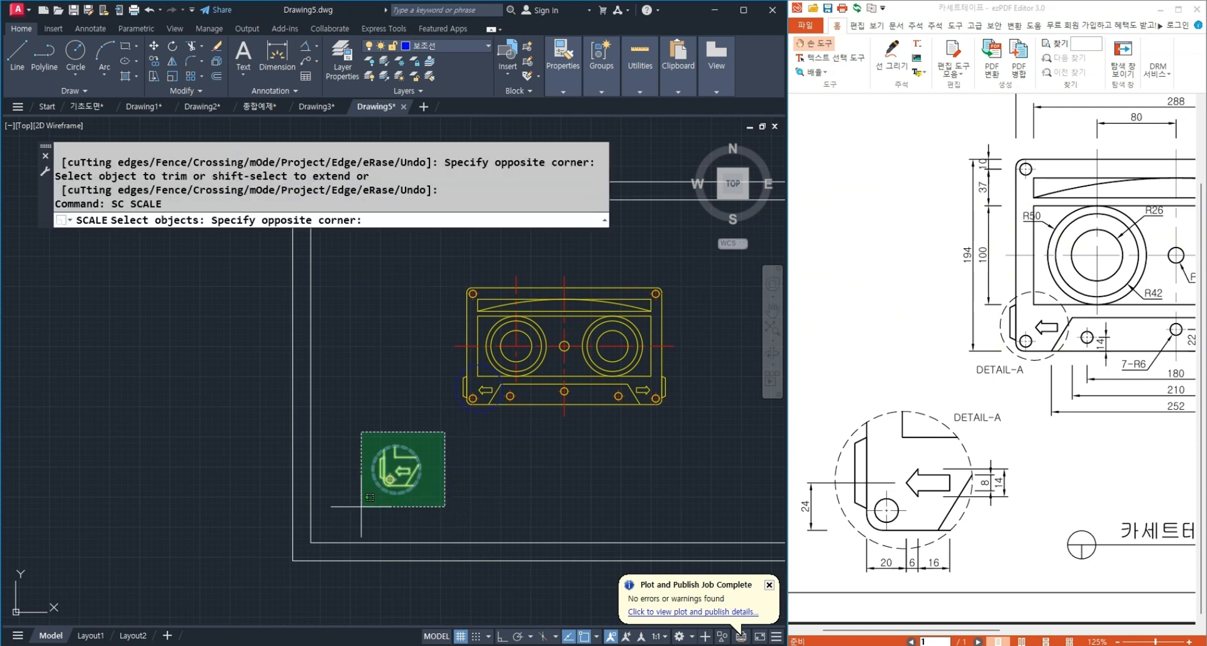
click(361, 507)
key(Return)
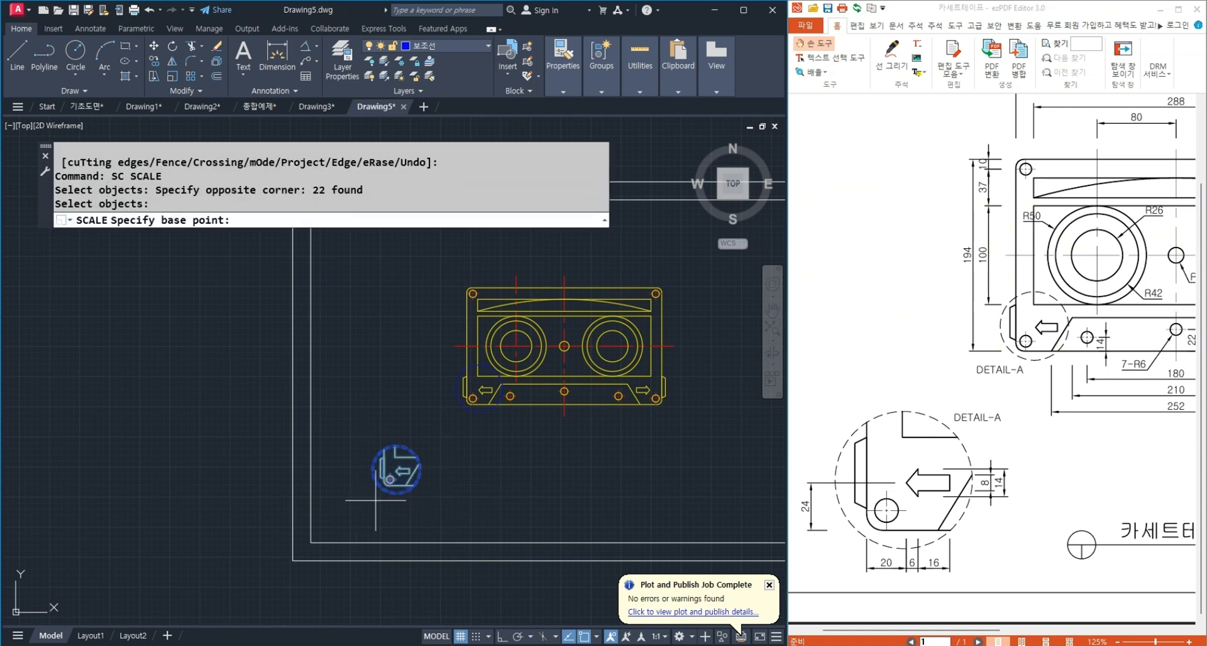
click(397, 469)
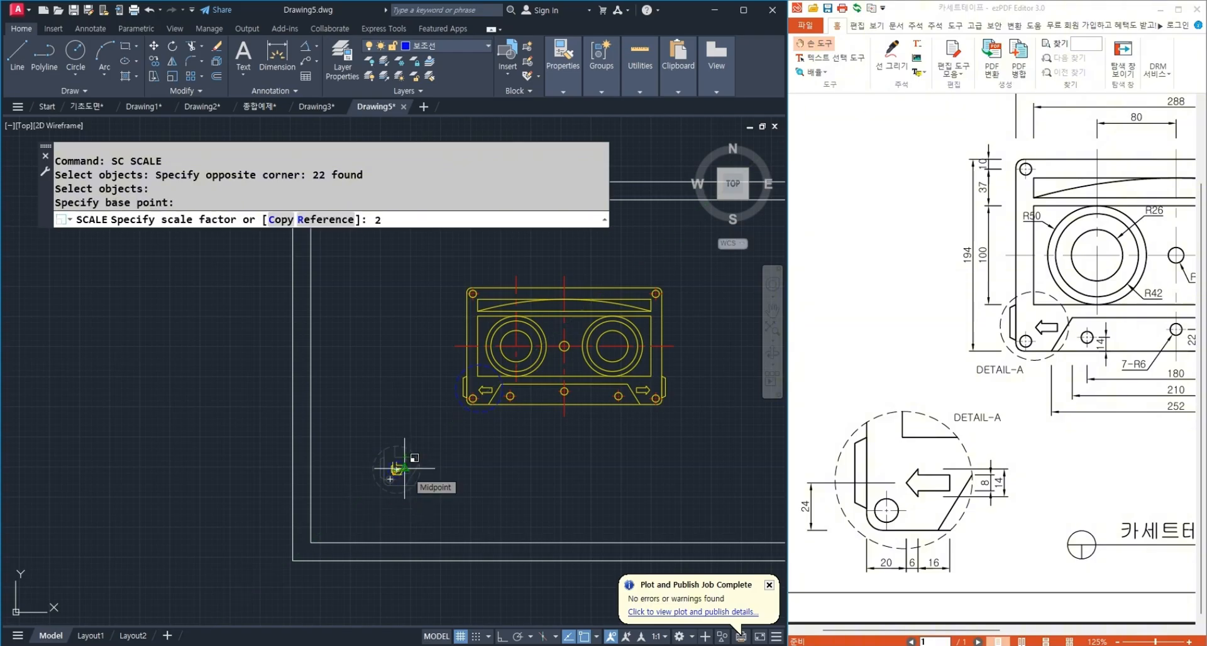
text(2)
key(Return)
scroll(405, 493, down, 2)
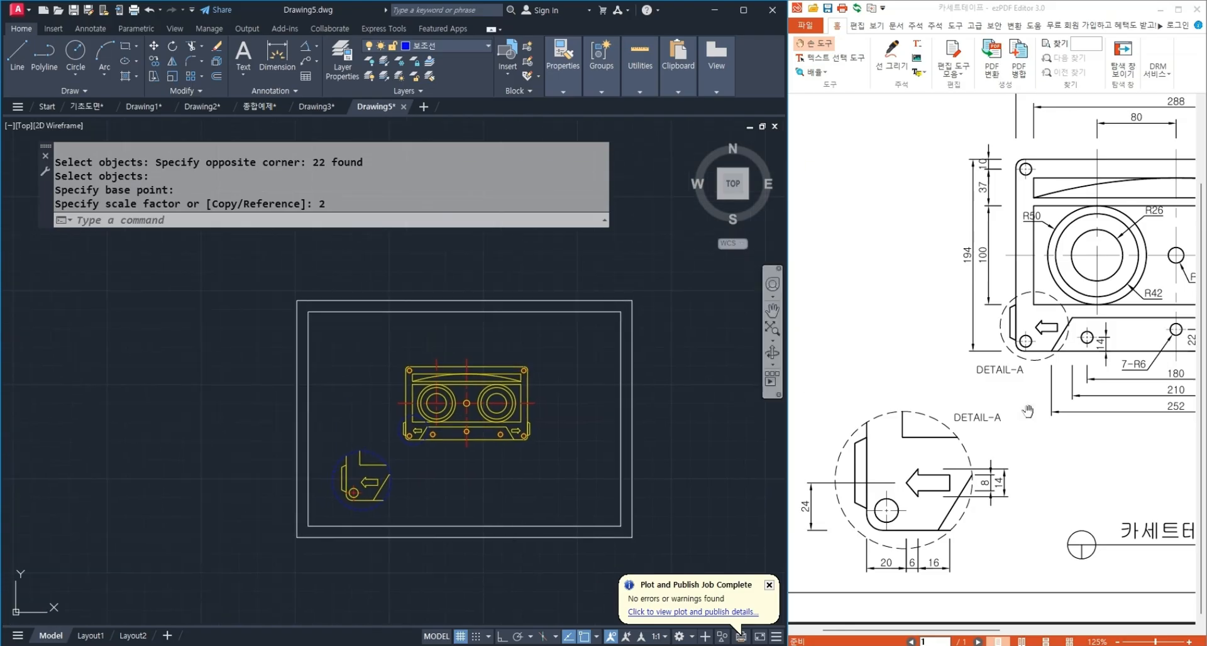
drag(1152, 445, 882, 523)
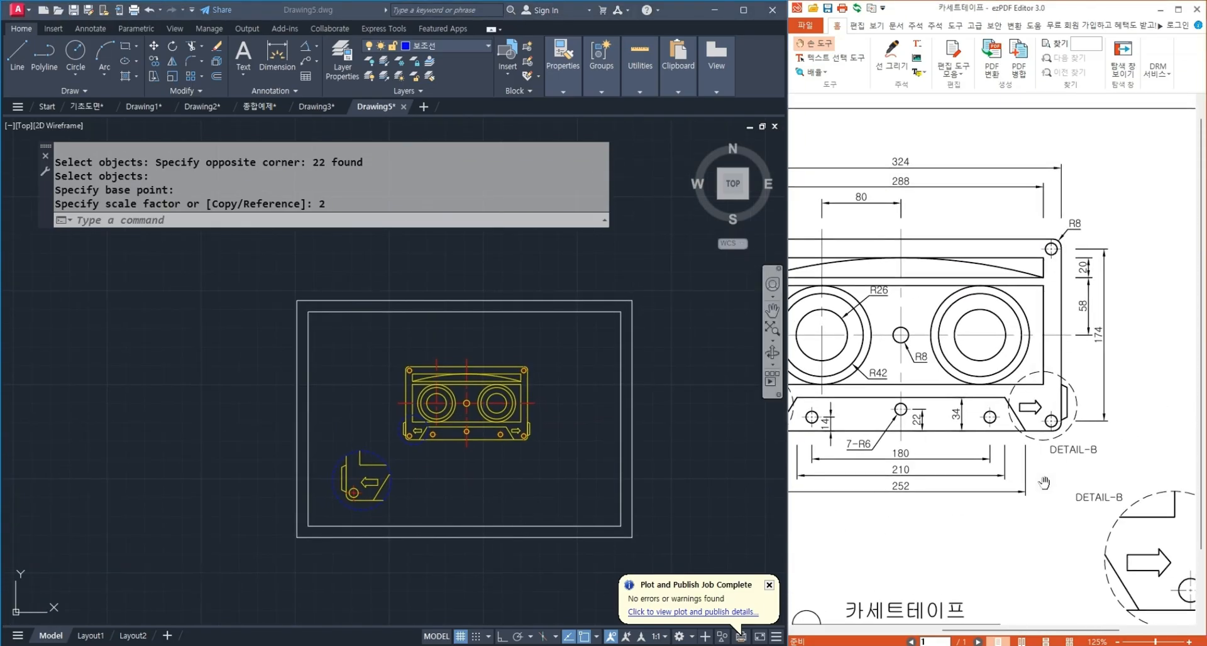
drag(1027, 500, 893, 479)
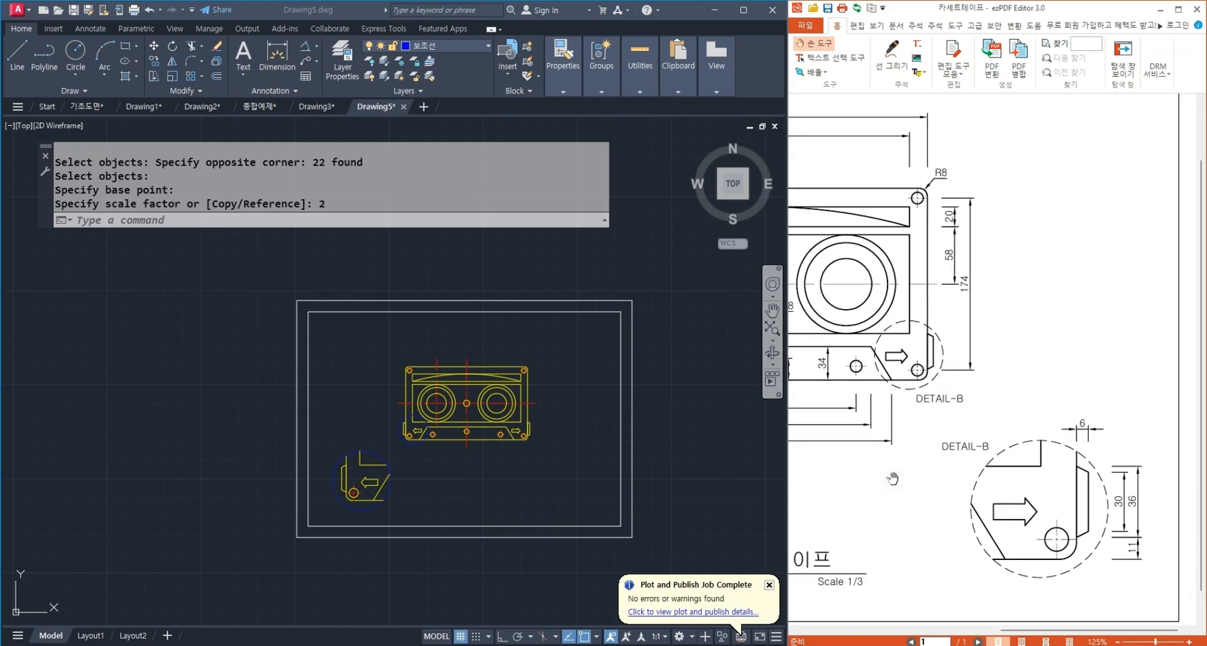
drag(1009, 543, 1110, 506)
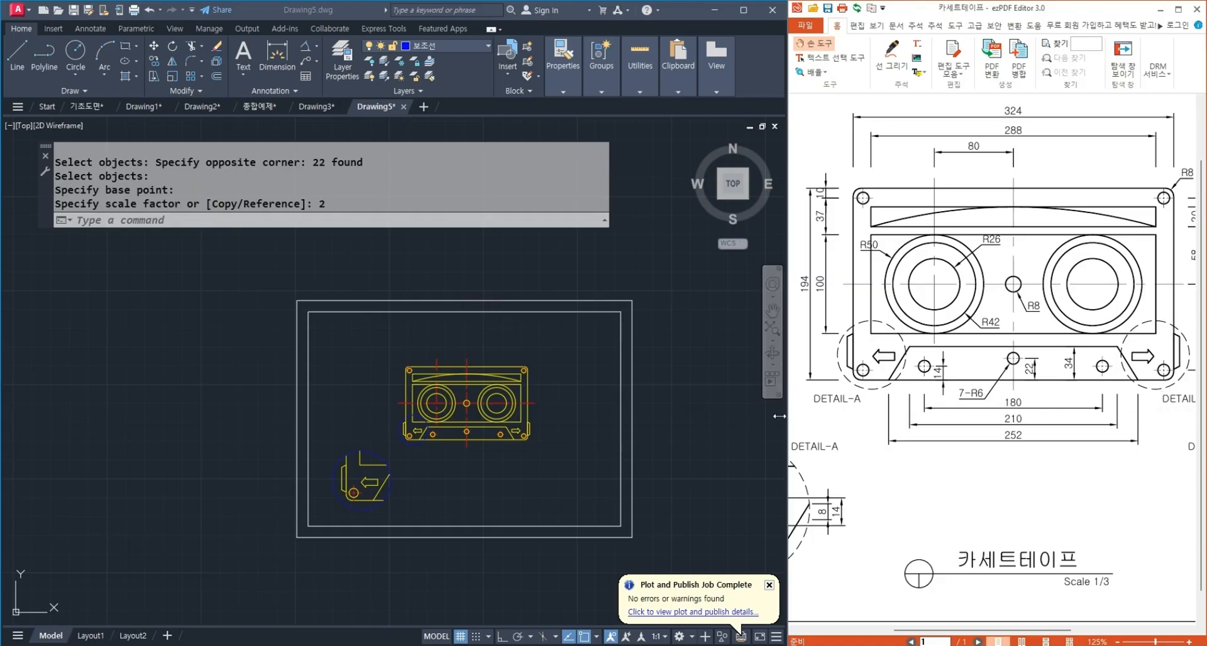
scroll(393, 487, up, 2)
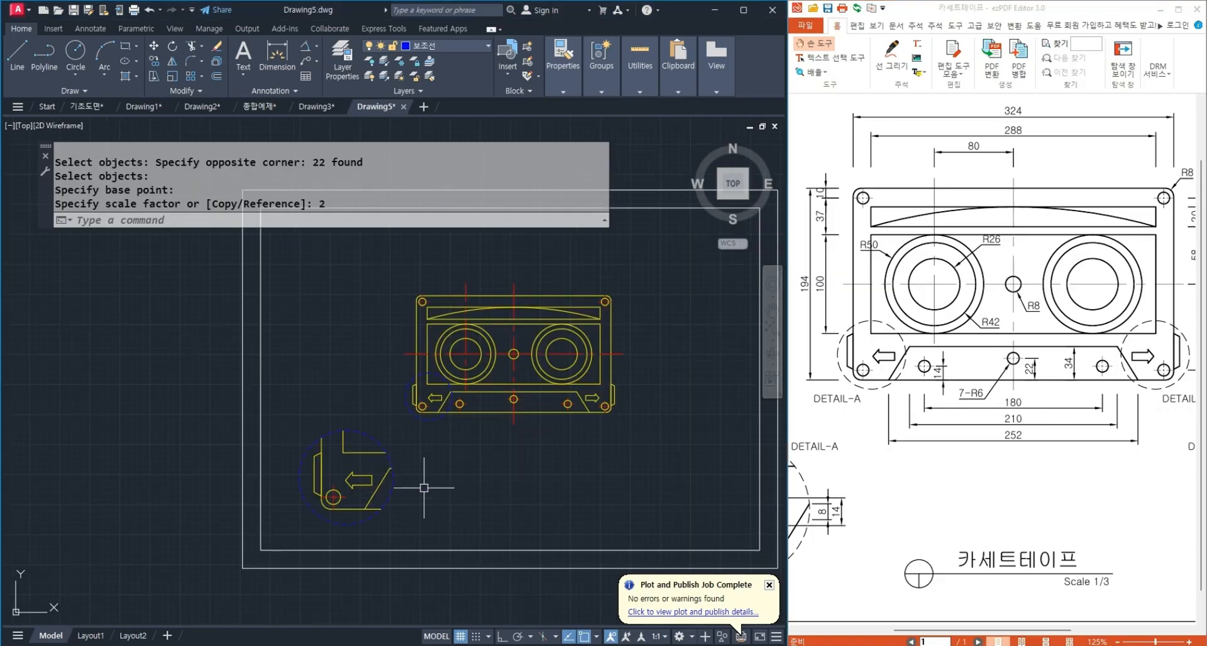
middle_drag(425, 489, 423, 502)
text(MOVE)
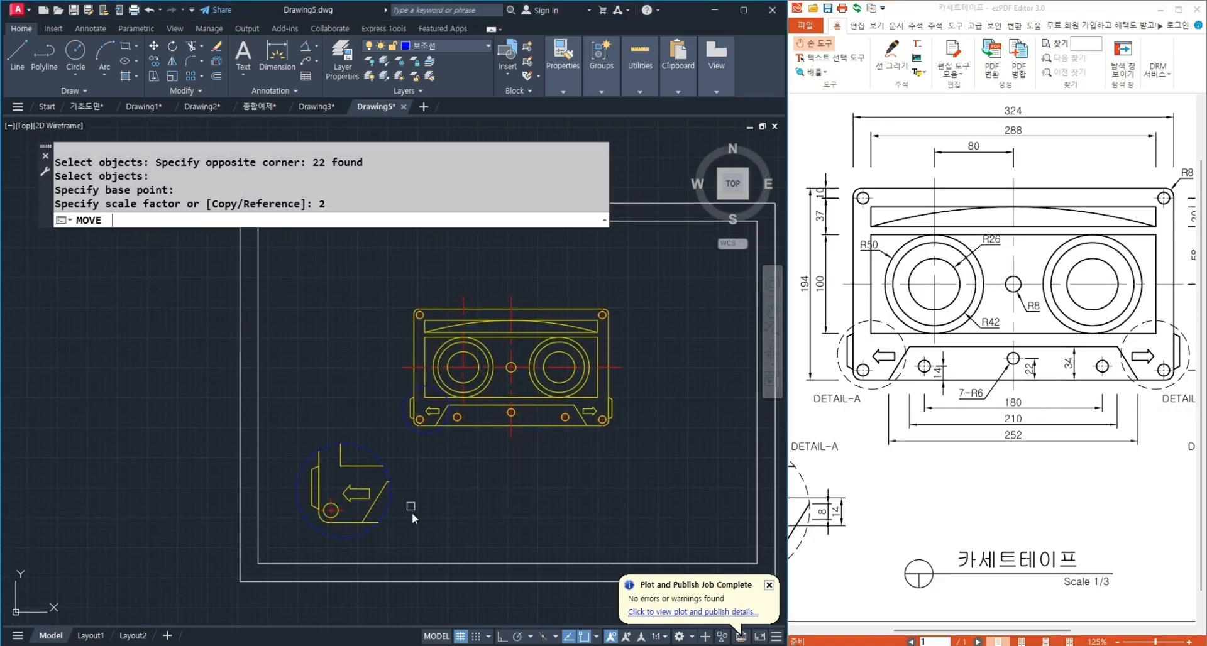
key(Return)
drag(416, 548, 261, 408)
scroll(344, 523, up, 2)
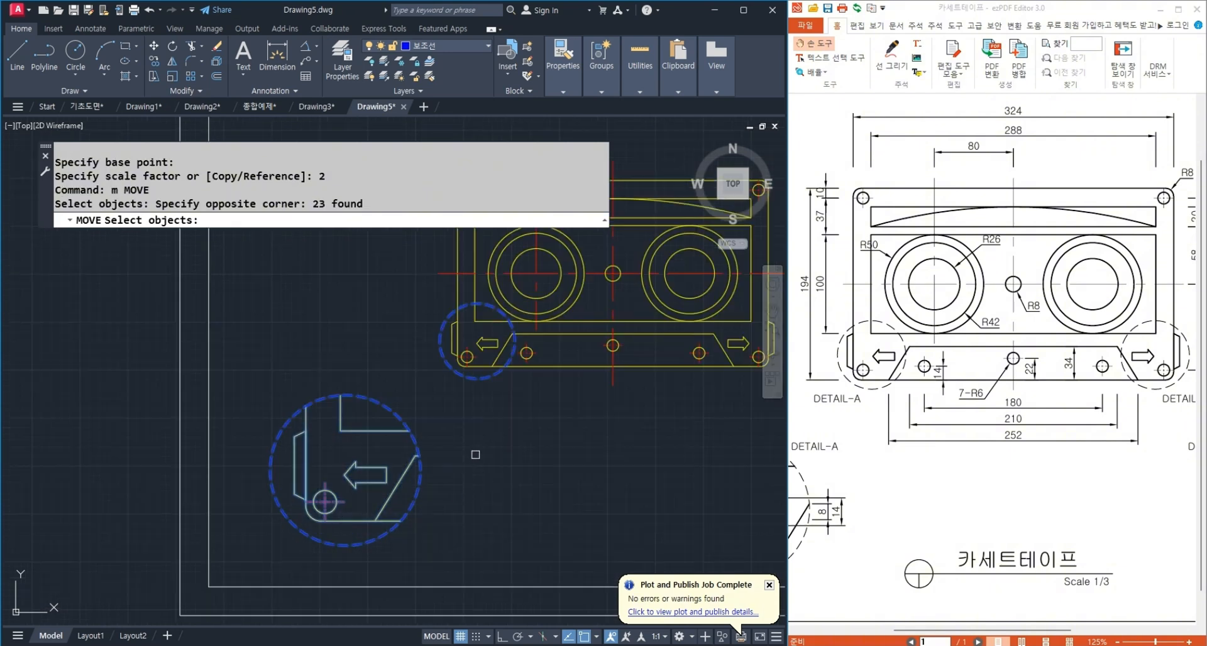
key(Escape)
Move the enlarged lower-left corner detail and its circle slightly up and to the right within the drawing frame.
key(Return)
click(431, 398)
click(263, 569)
key(Return)
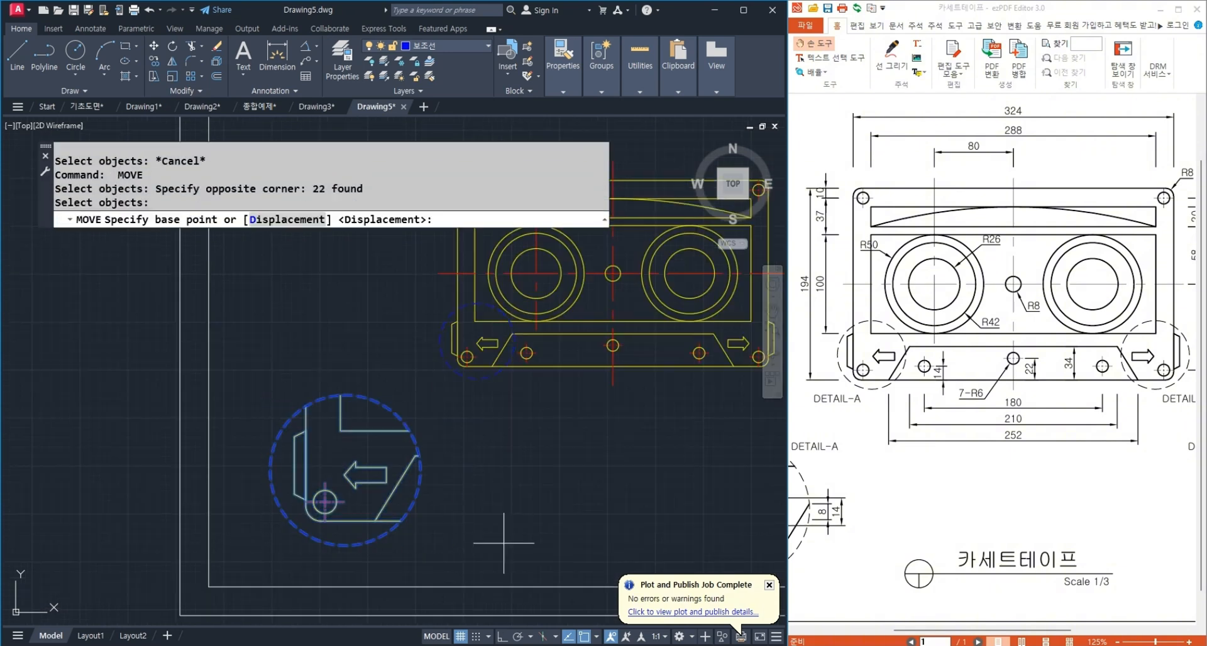
click(514, 540)
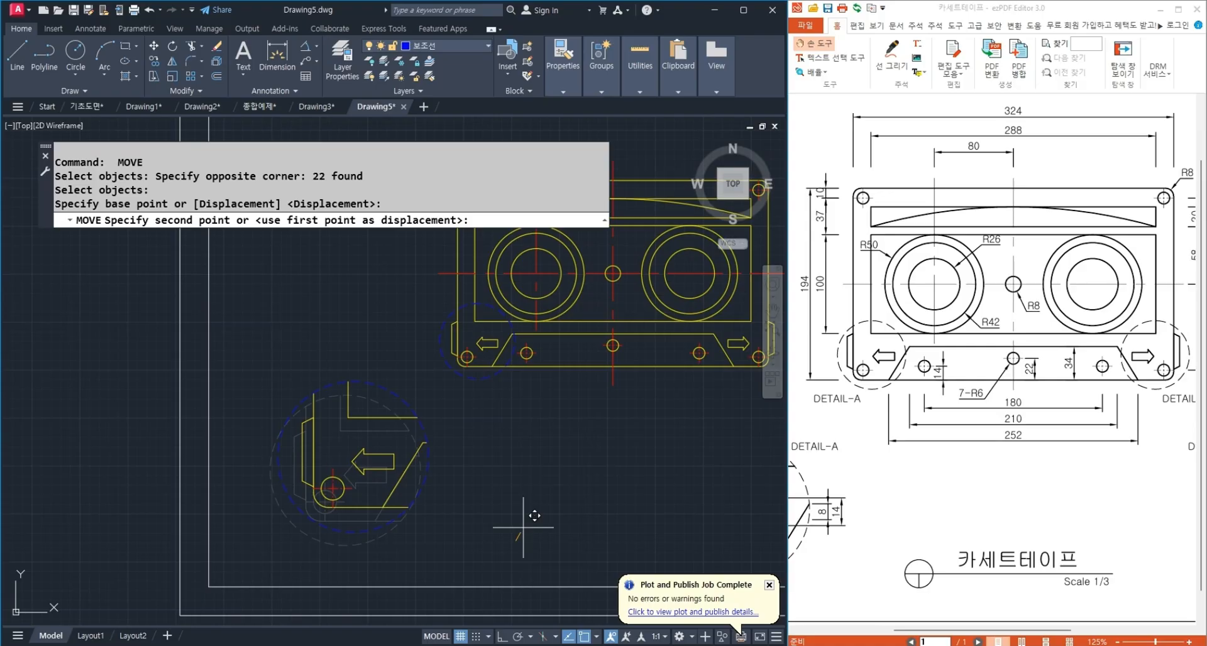
click(523, 527)
scroll(513, 503, down, 3)
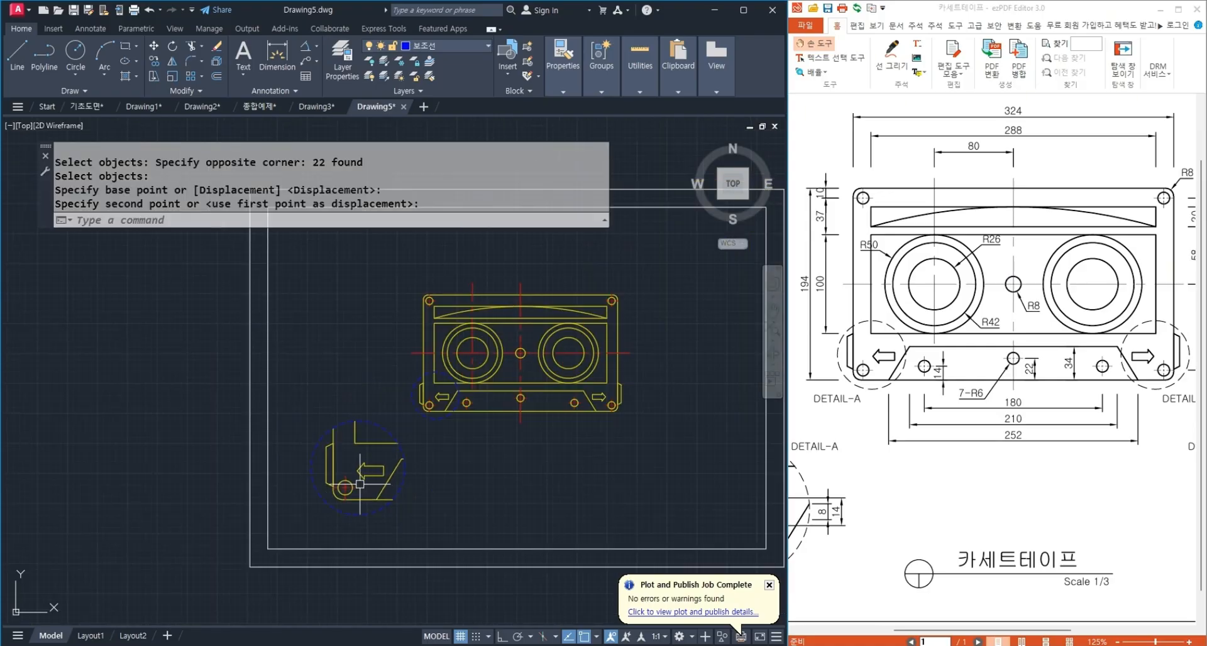
Compare the corner hole's center lines in the enlarged detail with the original corner and the reference PDF's DETAIL-A.
middle_drag(510, 498, 543, 501)
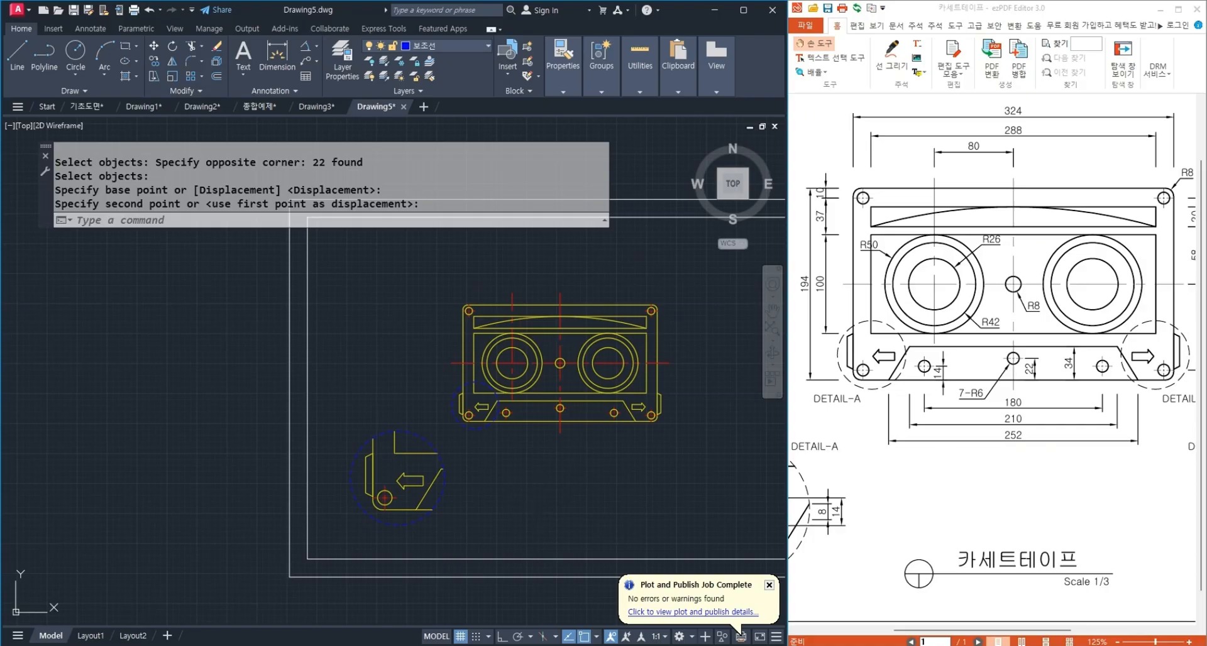
scroll(333, 530, up, 4)
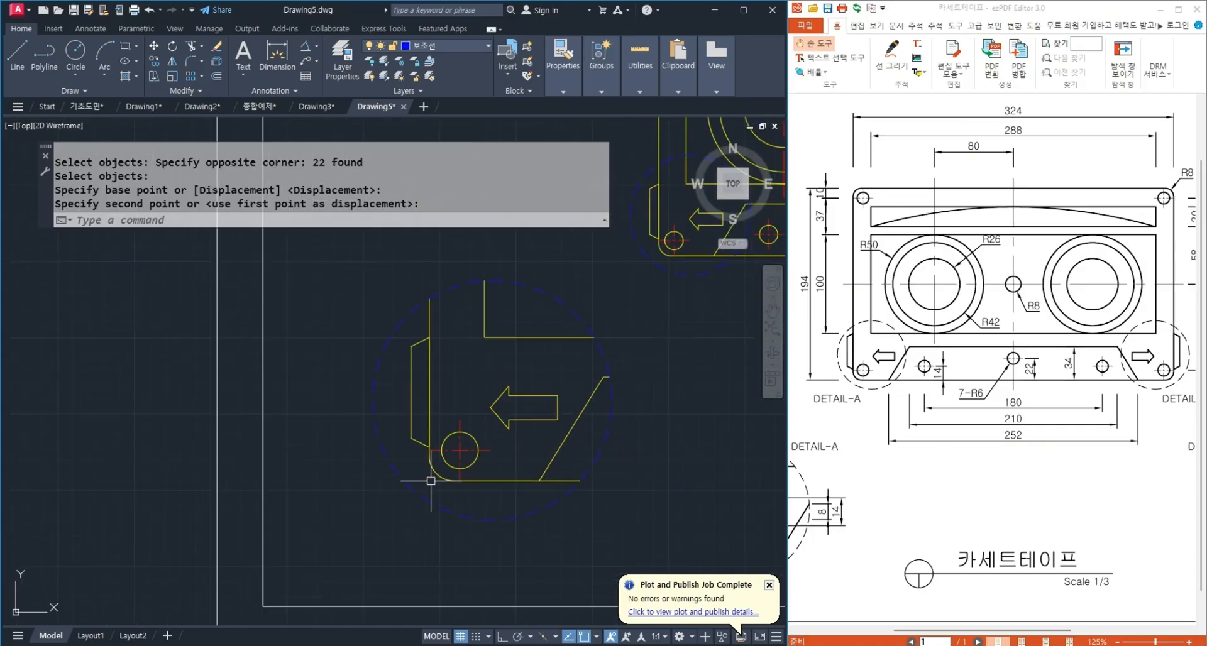
middle_drag(703, 276, 501, 469)
scroll(479, 424, up, 3)
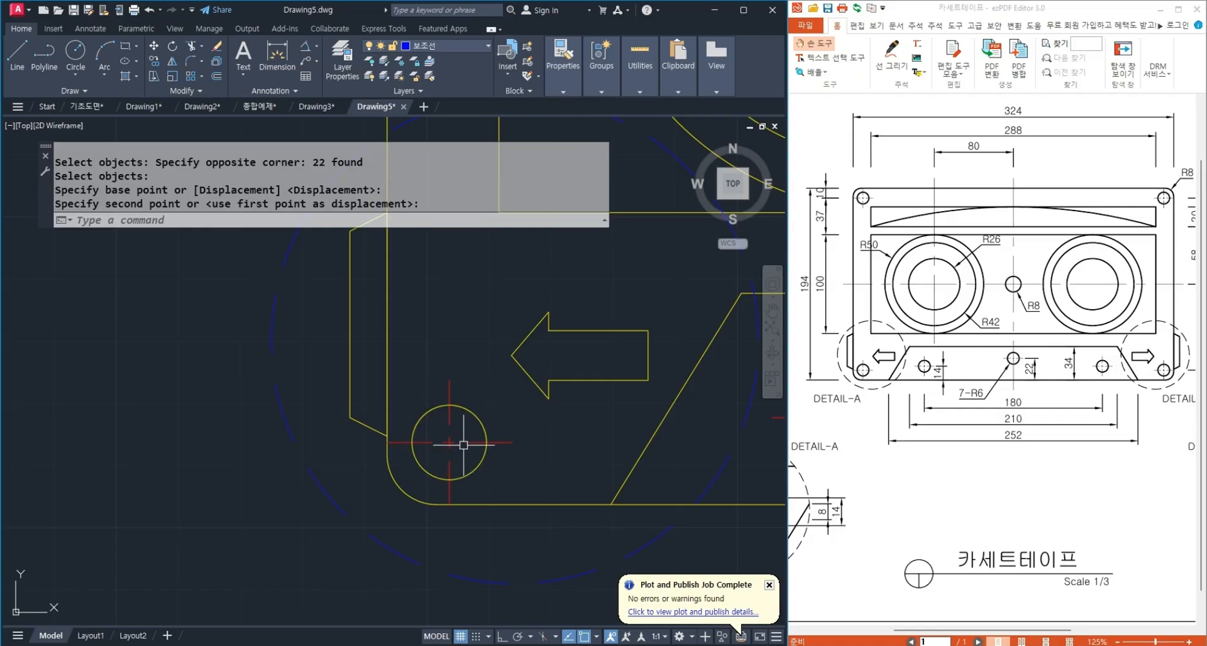
scroll(530, 353, down, 3)
middle_drag(431, 476, 507, 355)
scroll(373, 471, up, 3)
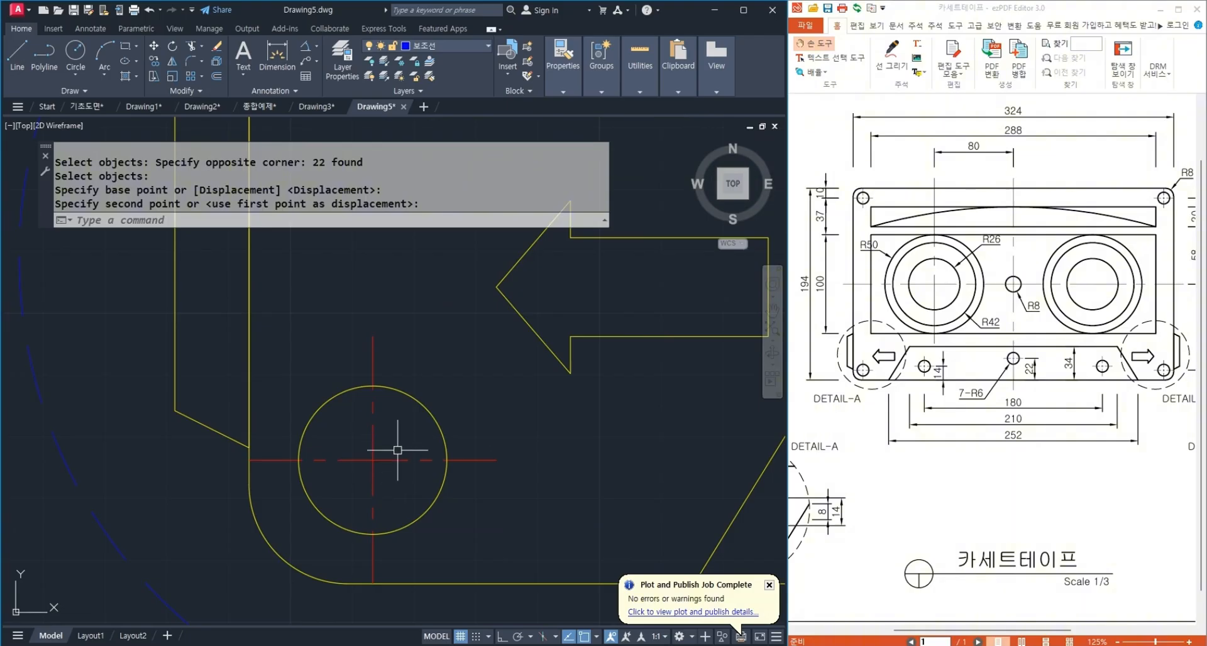
drag(866, 468, 1075, 440)
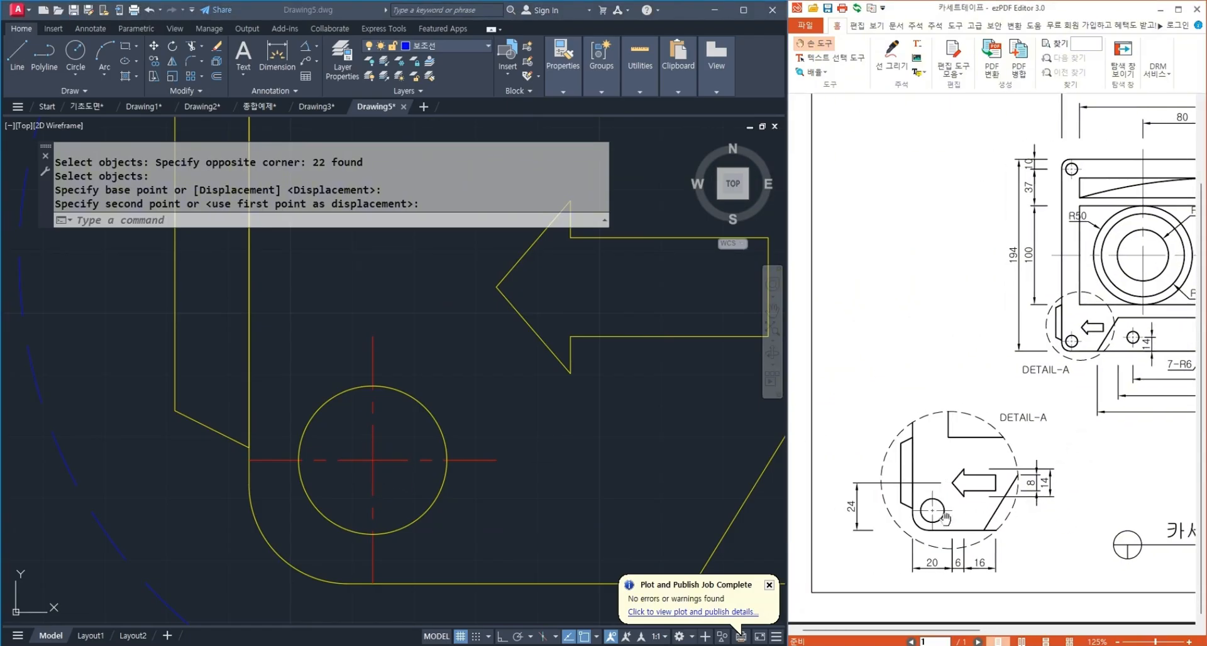
scroll(945, 519, up, 3)
scroll(938, 551, down, 2)
ctrl+scroll(938, 553, up, 4)
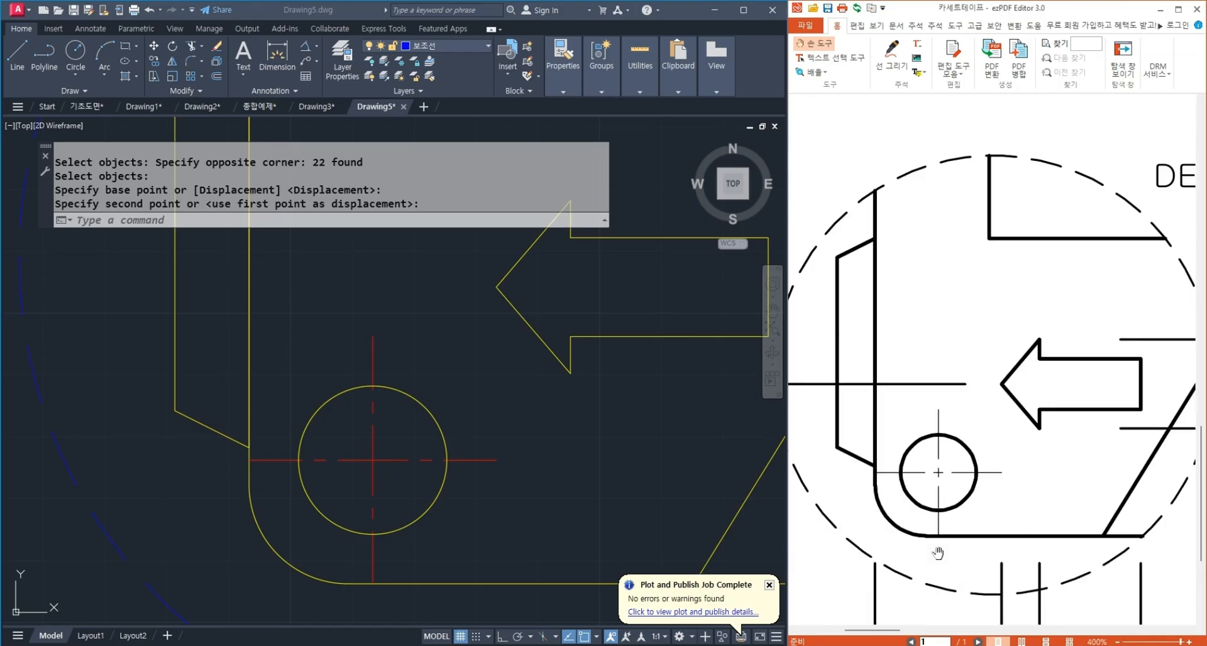
ctrl+scroll(938, 554, up, 1)
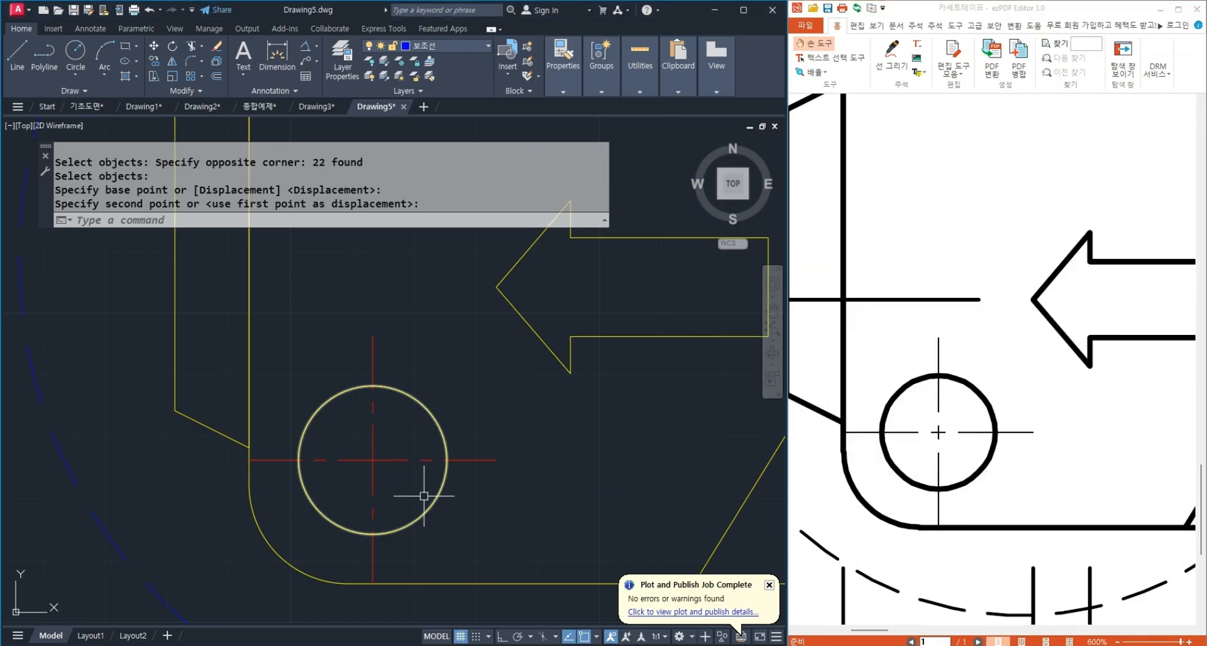
scroll(428, 484, down, 2)
text(co)
key(space)
scroll(402, 486, down, 2)
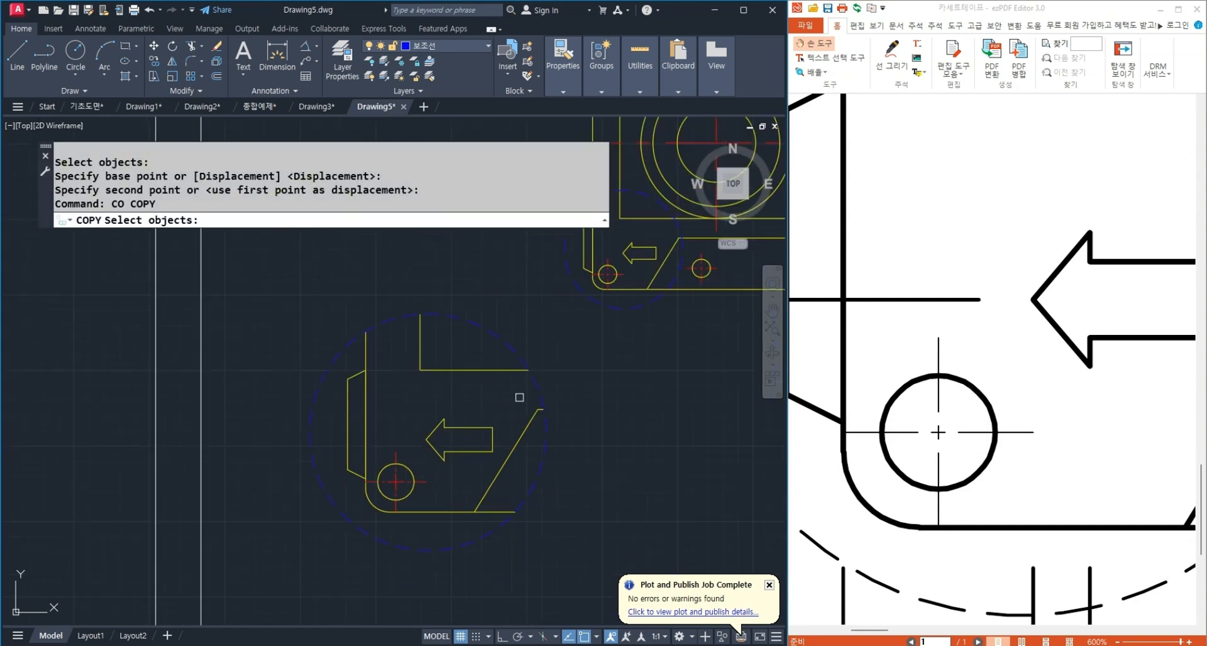
middle_drag(520, 398, 488, 473)
scroll(556, 361, up, 3)
click(620, 332)
key(space)
click(592, 333)
scroll(652, 319, down, 2)
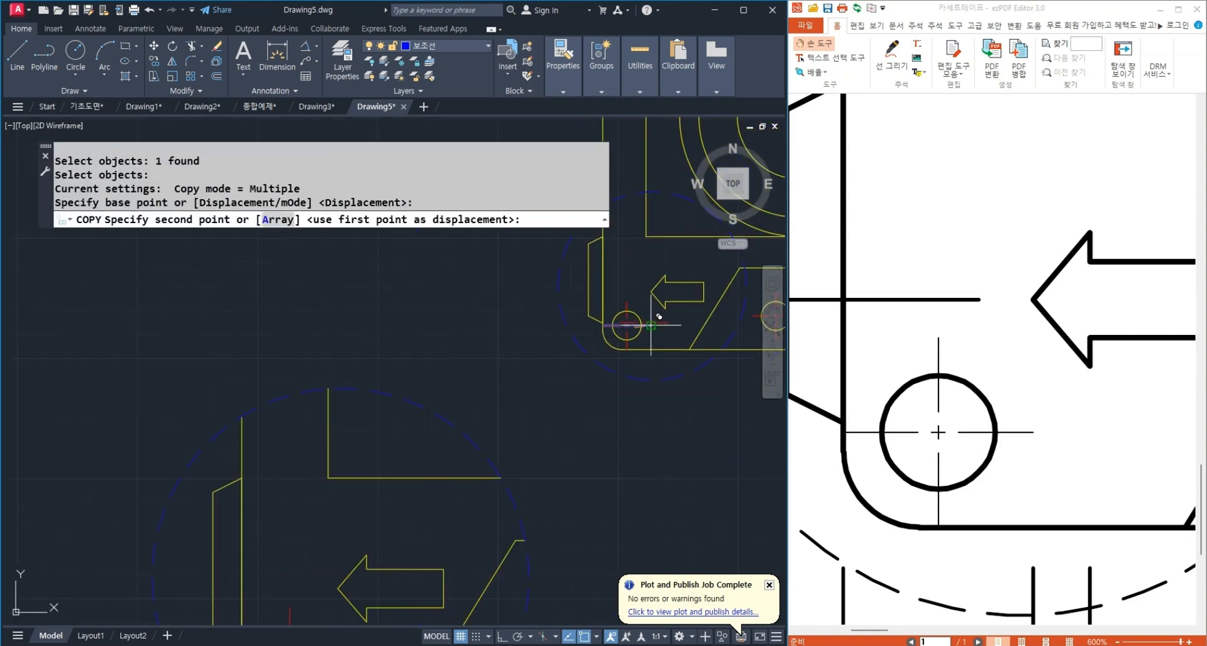
middle_drag(370, 576, 531, 320)
scroll(450, 390, up, 1)
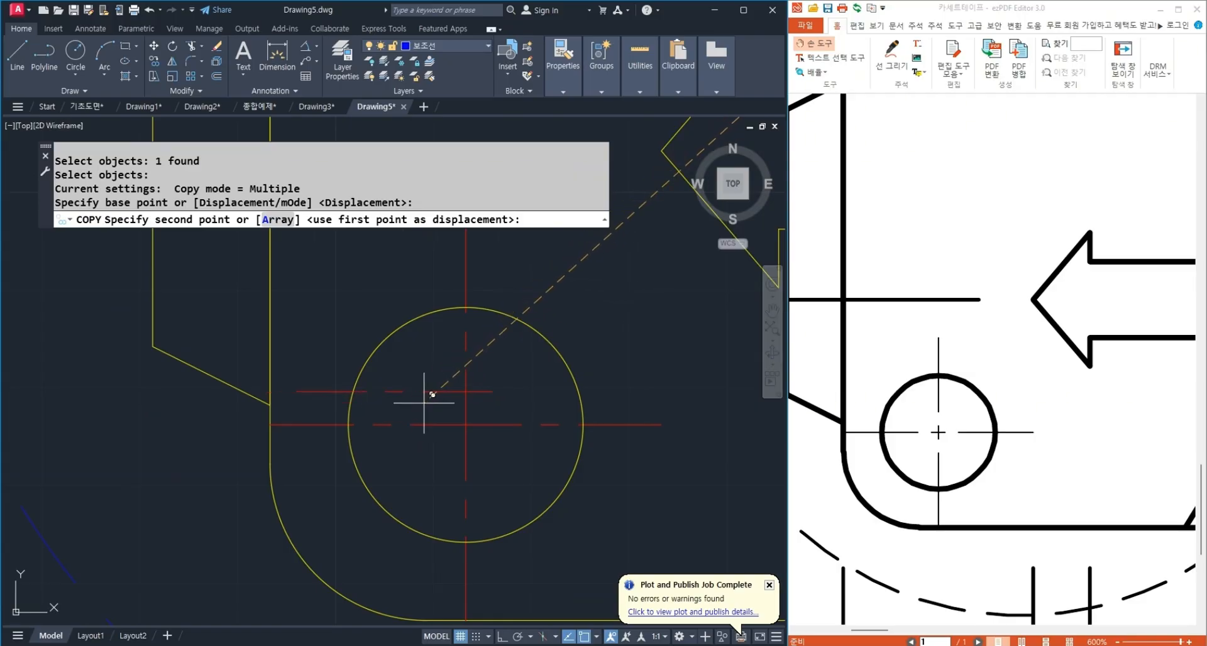
key(Escape)
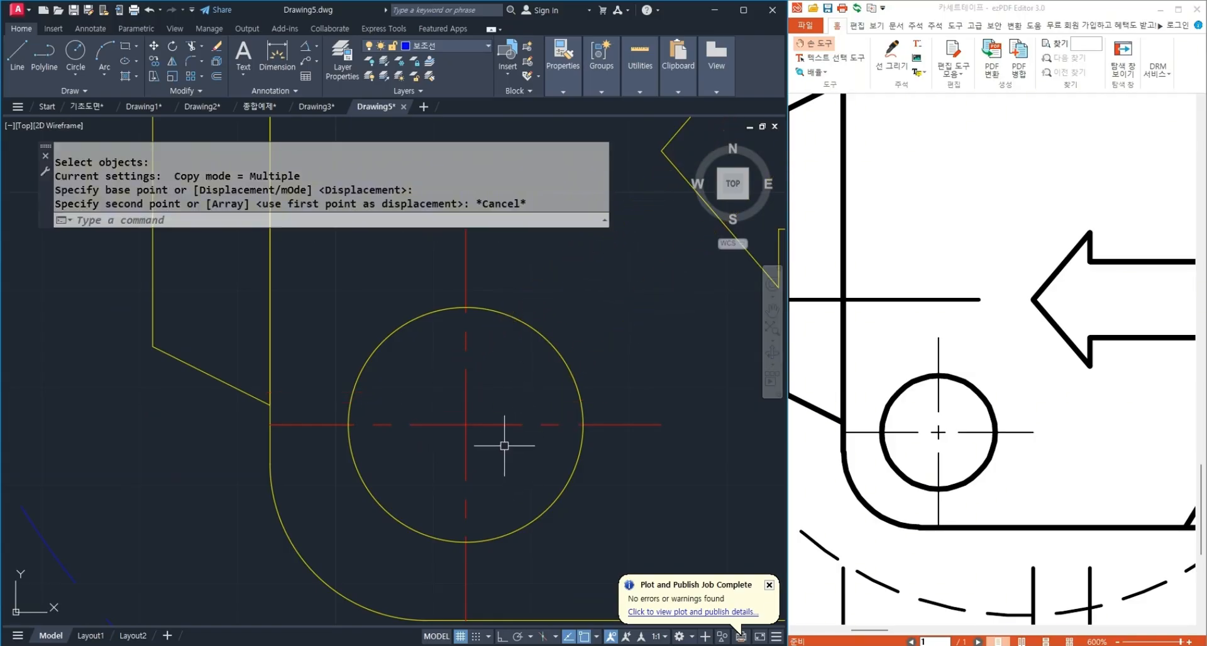
Set the linetype scale of the two center lines crossing the enlarged detail's corner hole to 0.4.
text(MO)
key(Return)
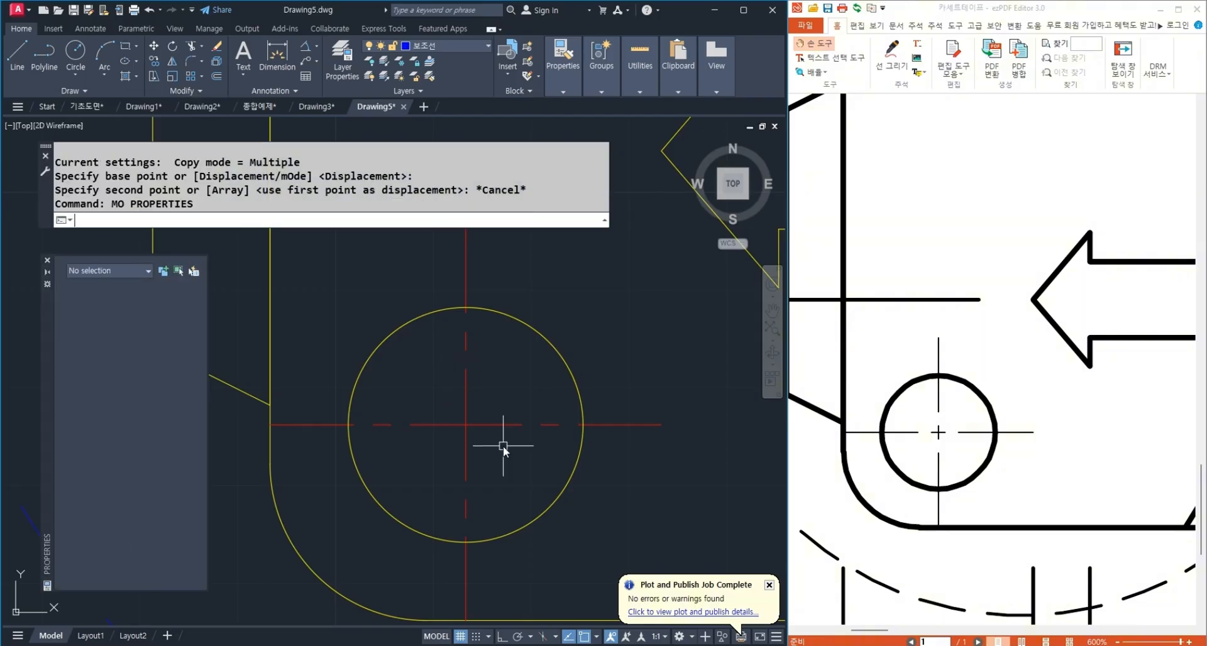
click(496, 397)
click(444, 447)
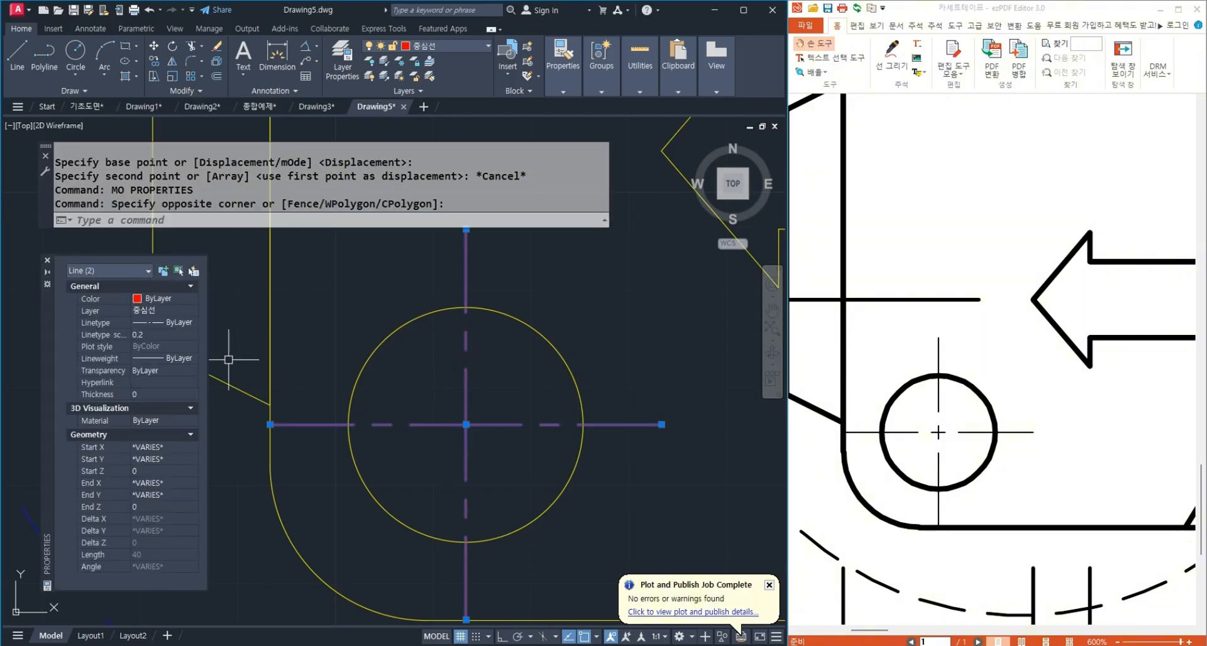
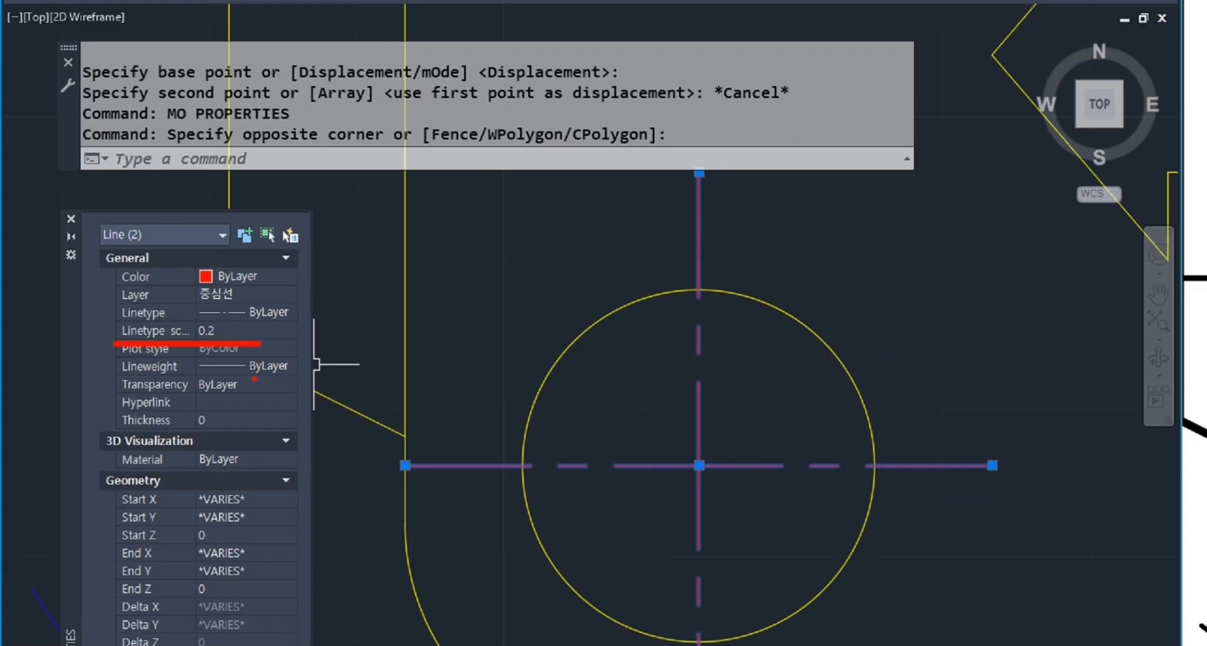
mouse_move(577, 490)
mouse_down()
mouse_move(591, 510)
mouse_move(571, 517)
mouse_up()
mouse_move(820, 503)
mouse_down()
mouse_move(758, 477)
mouse_move(829, 530)
mouse_up()
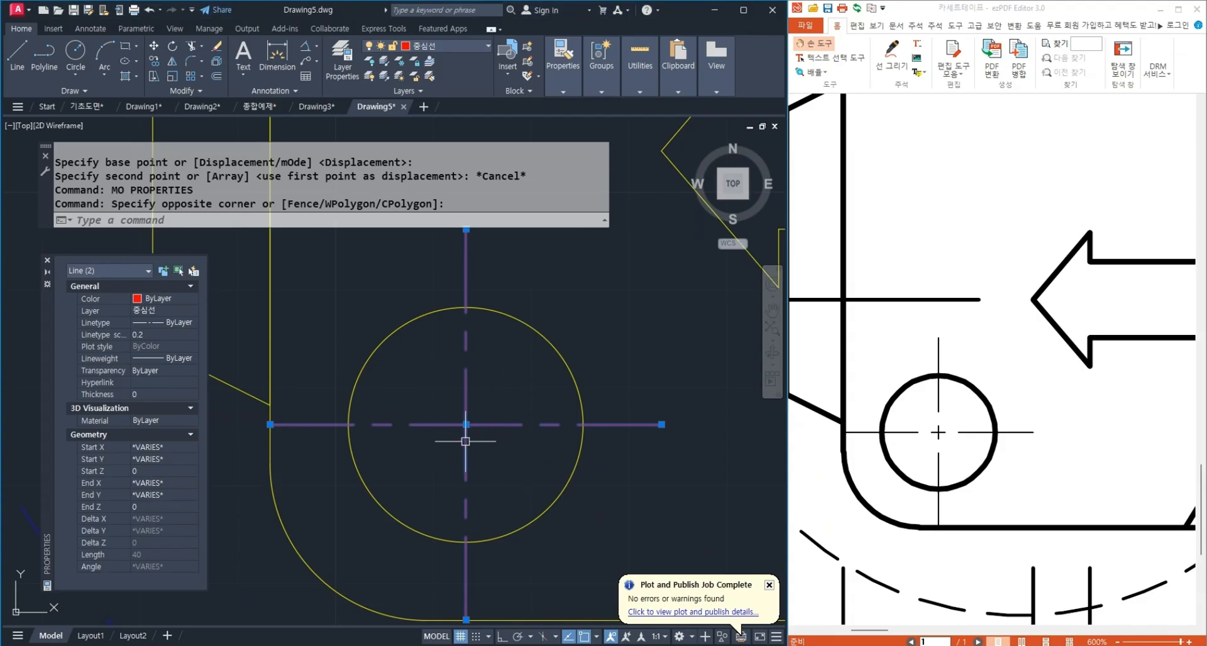
click(155, 337)
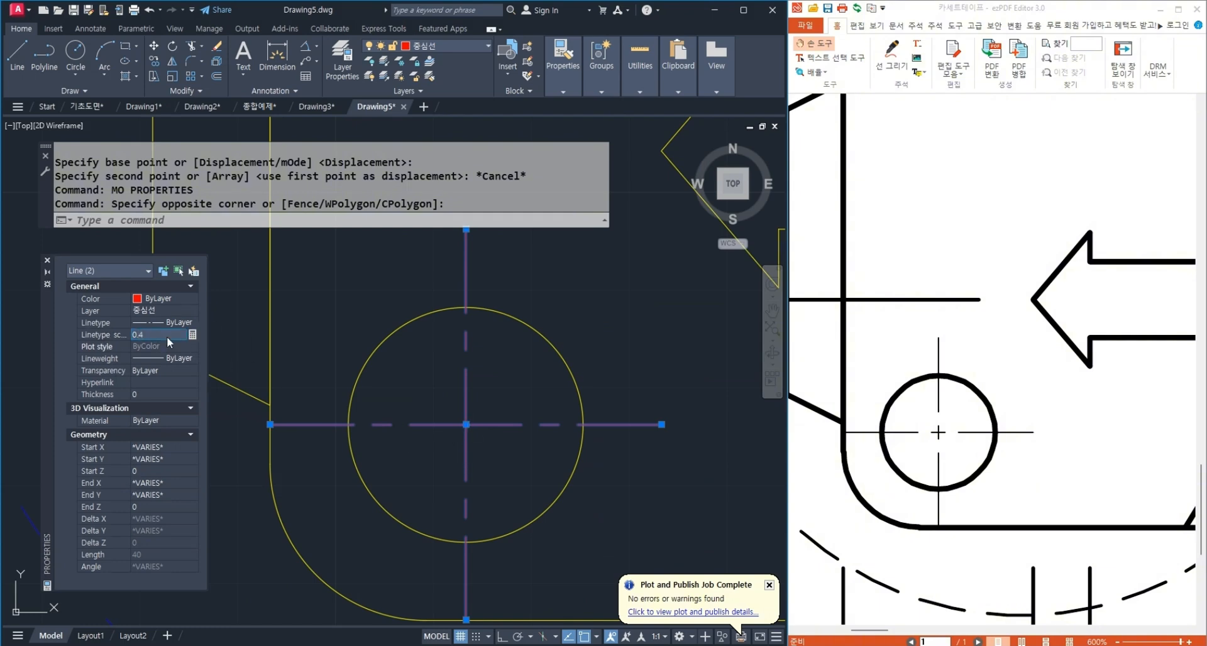
key(Return)
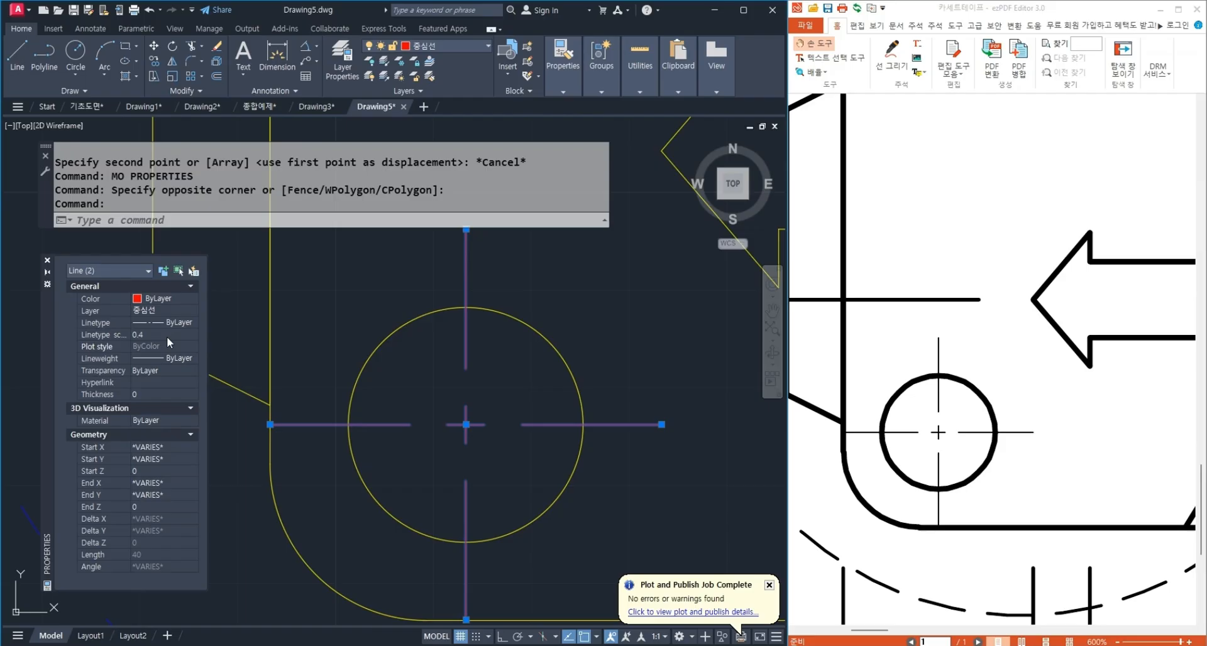
key(Escape)
scroll(479, 504, down, 2)
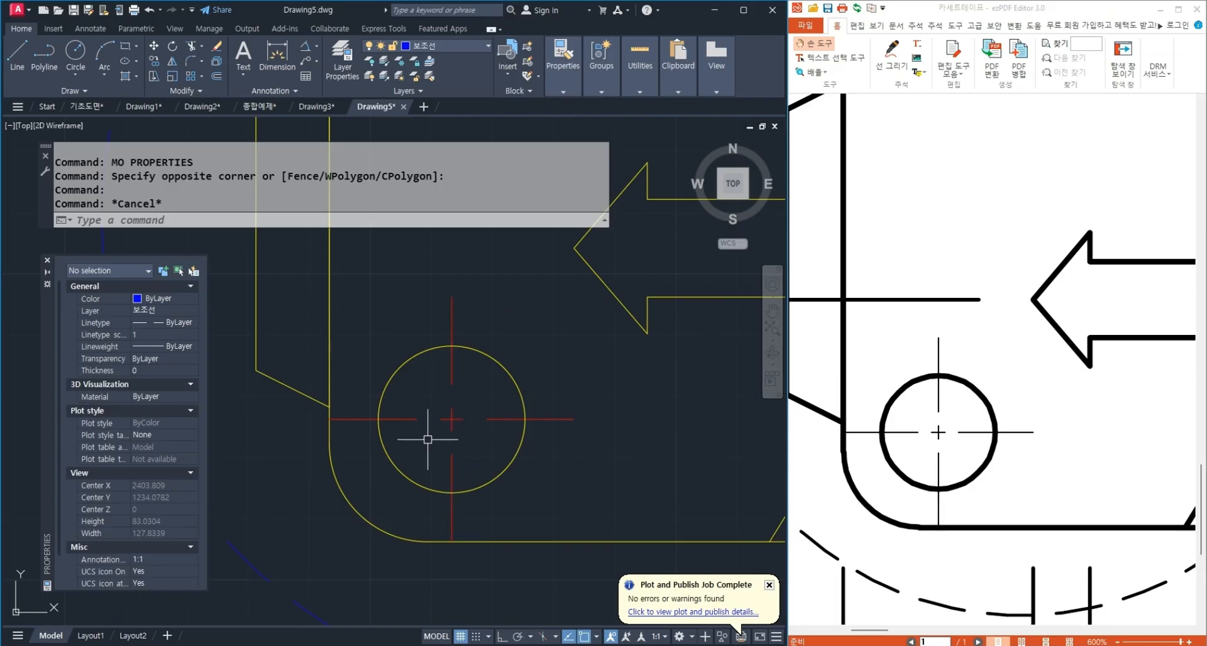
Mirror the enlarged detail with its circle and the cassette's lower-left callout circle about the cassette's vertical centerline, keeping the originals.
scroll(428, 440, down, 3)
scroll(405, 499, down, 1)
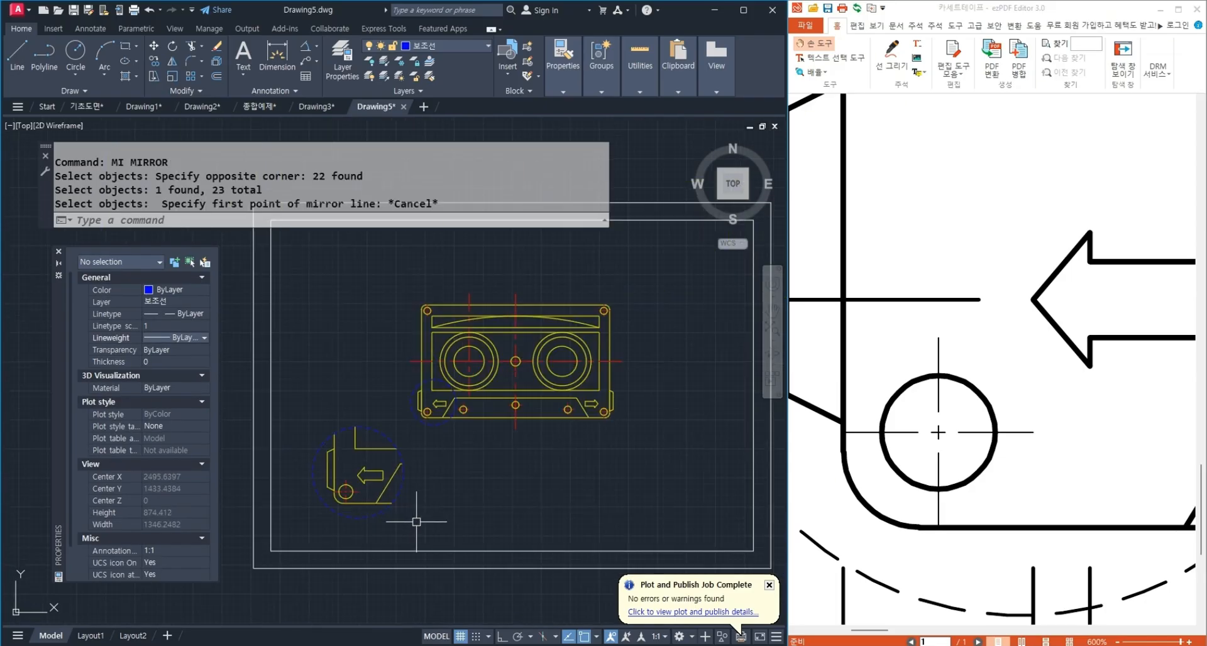
key(Return)
click(426, 526)
click(313, 433)
click(428, 422)
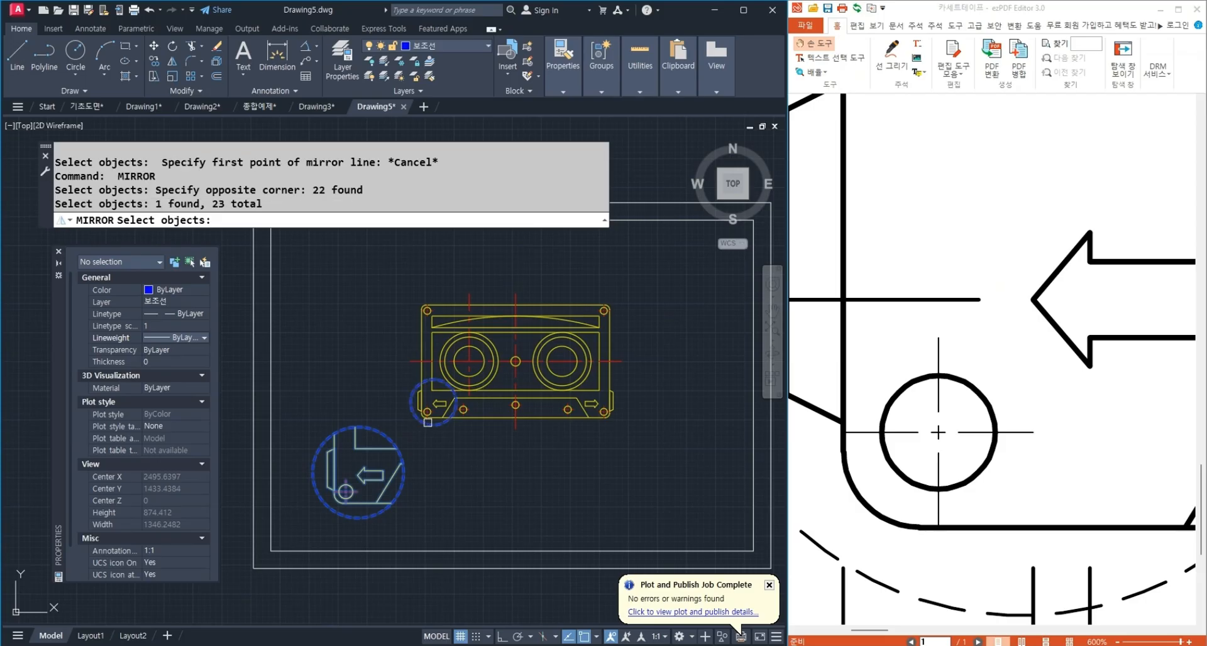
scroll(429, 413, up, 2)
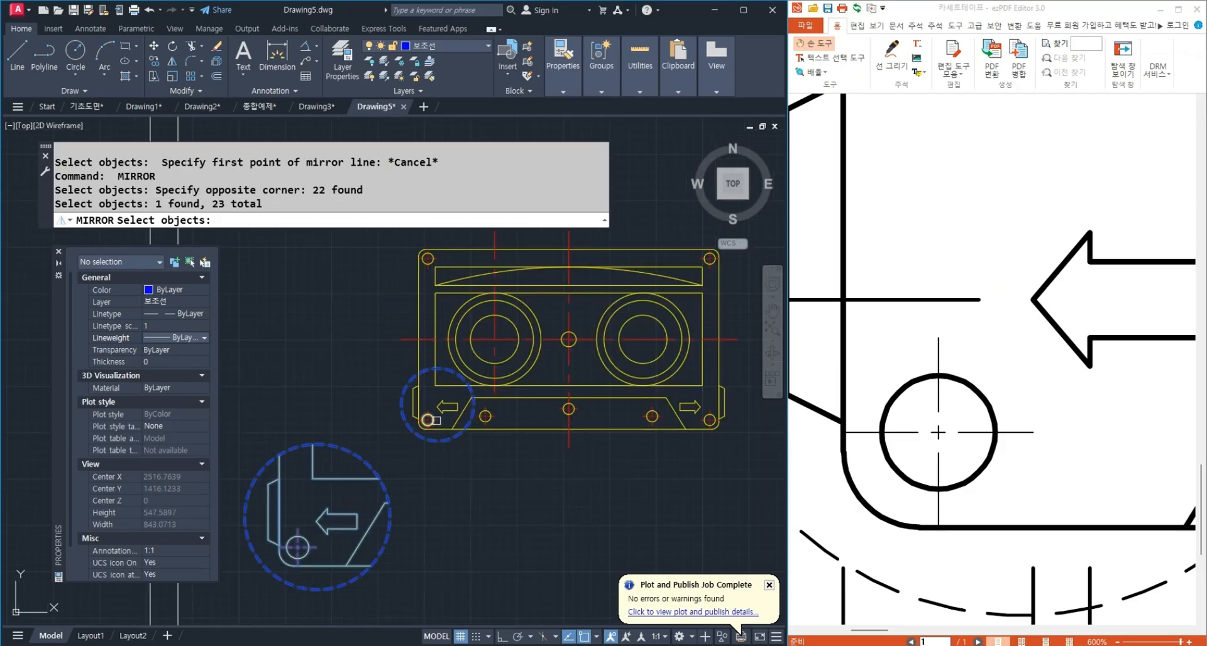
scroll(436, 454, down, 2)
key(Return)
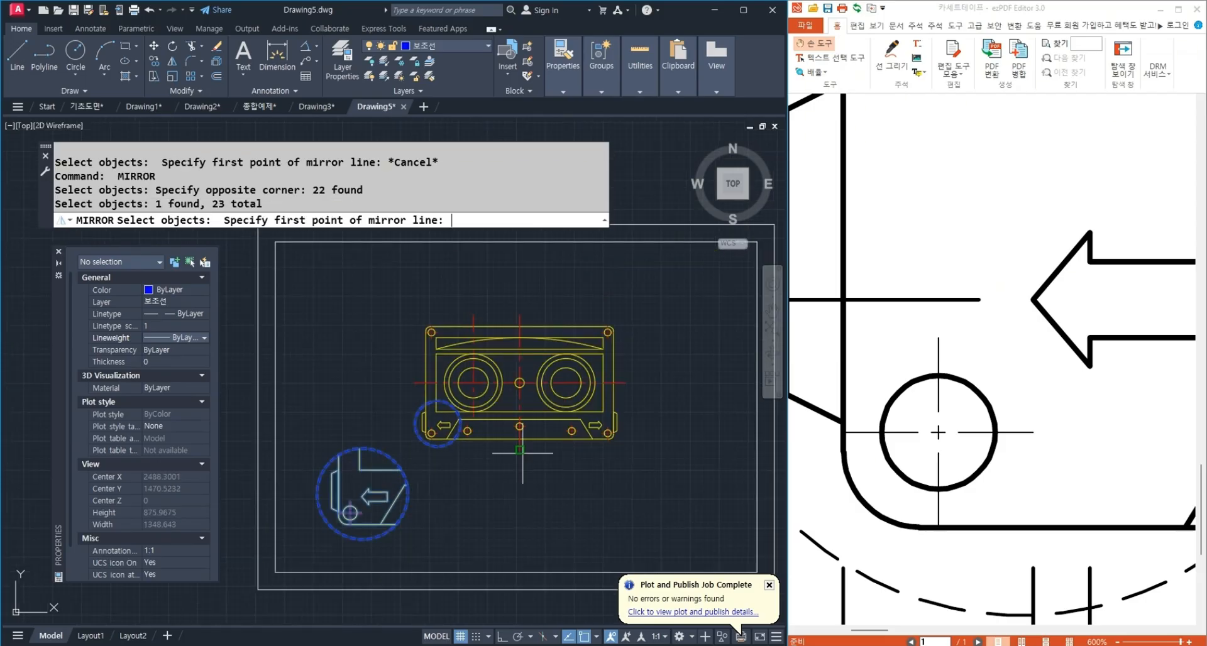
click(520, 449)
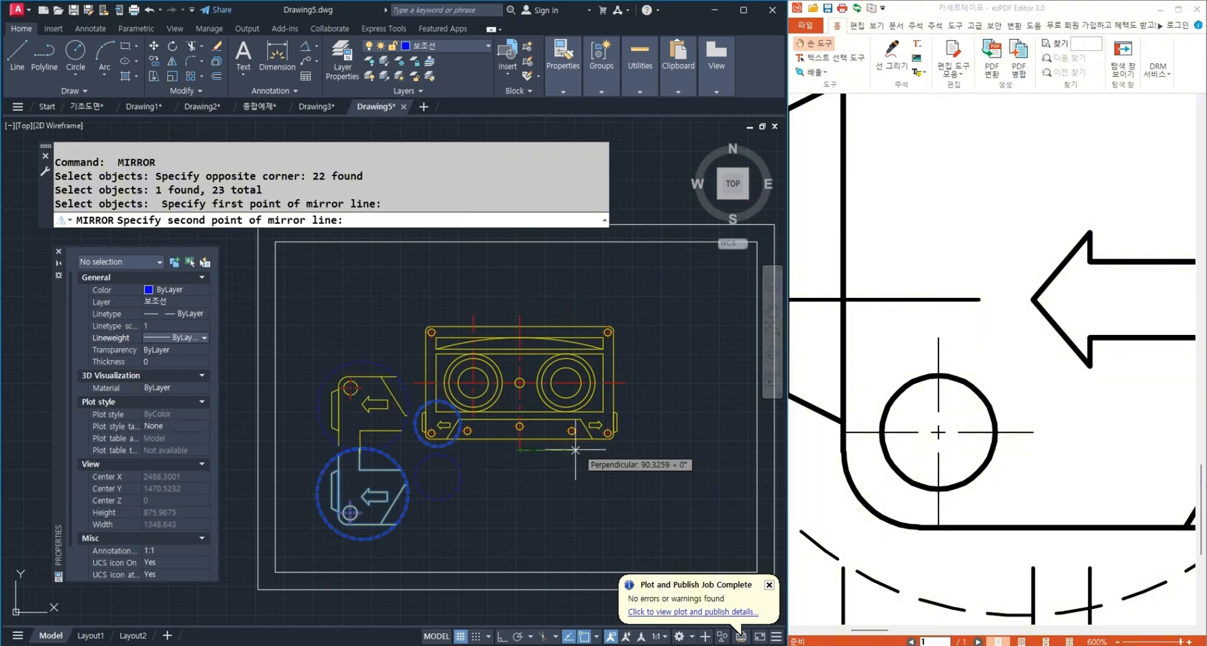
click(521, 308)
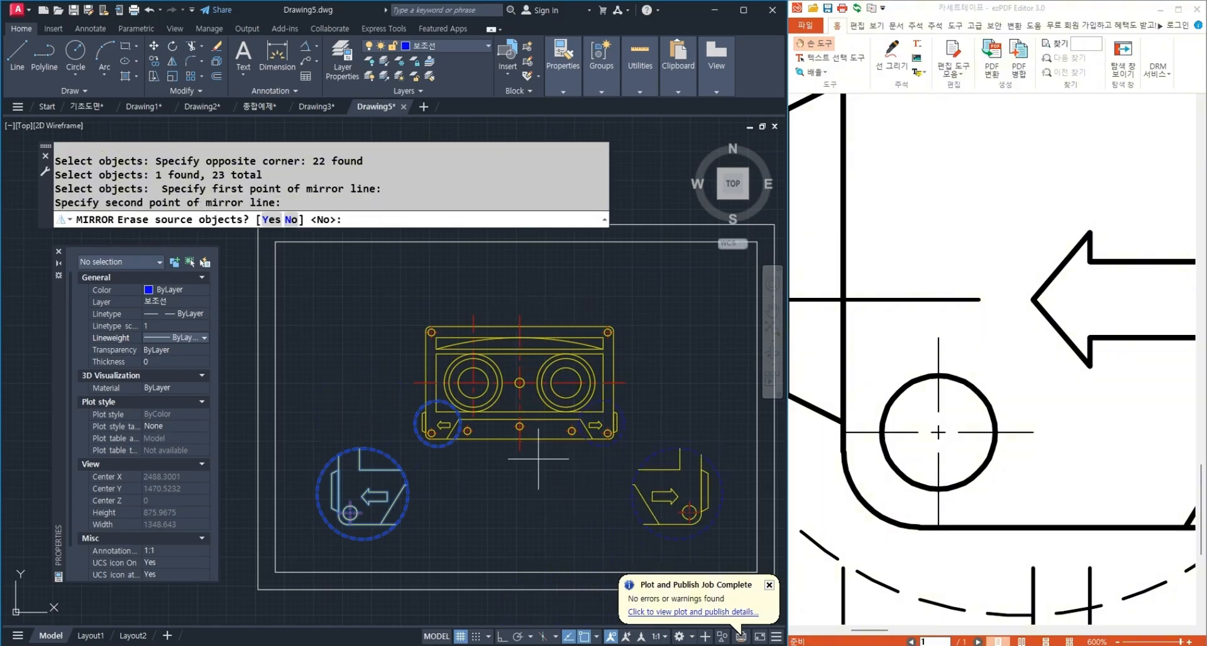
key(Return)
scroll(599, 423, down, 2)
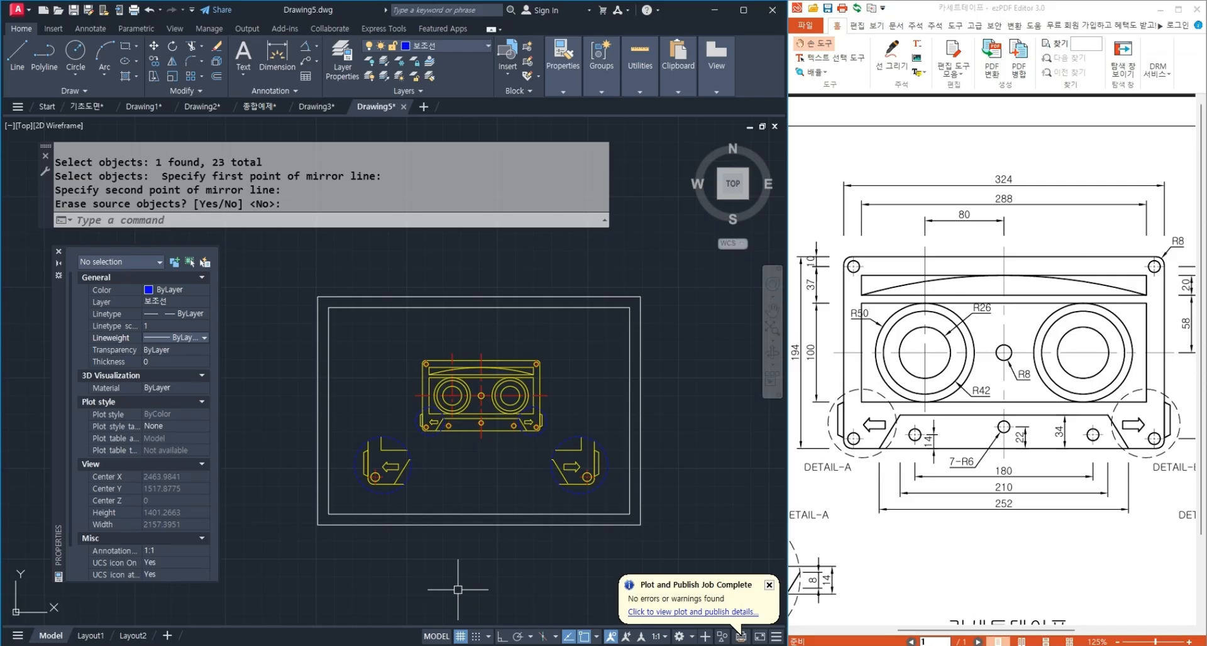
Make 치수선 the current layer.
click(456, 48)
click(447, 135)
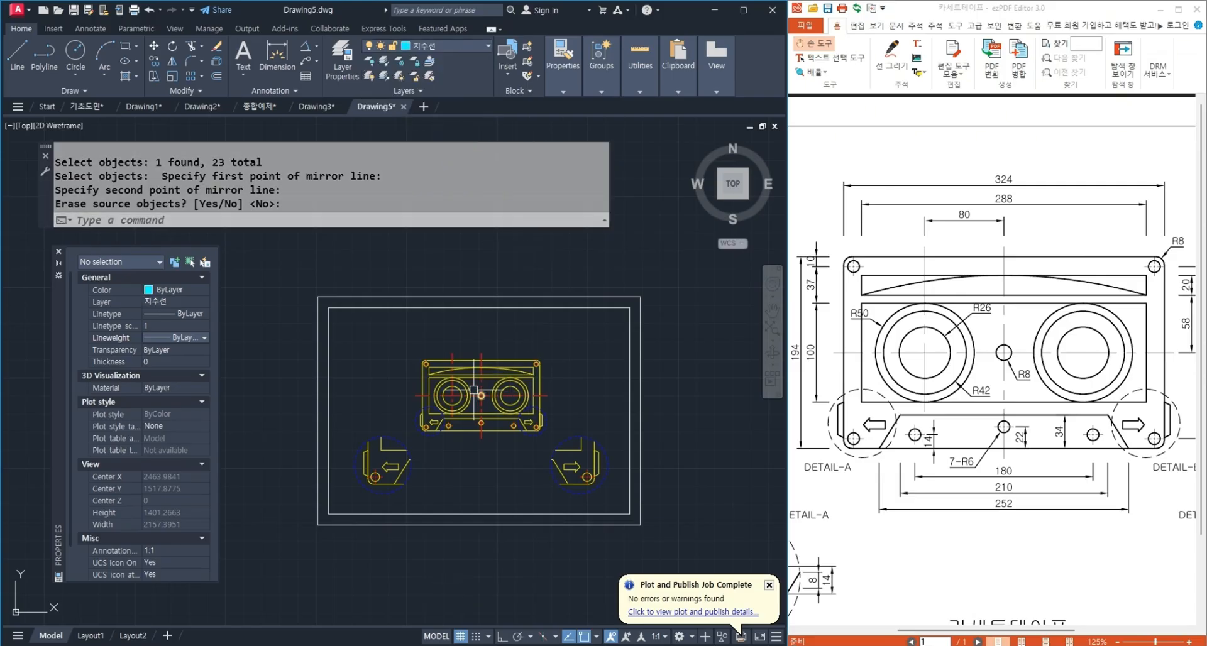
Add a horizontal linear dimension above the cassette between the left reel's vertical center line and the cassette's vertical center line.
scroll(474, 389, up, 6)
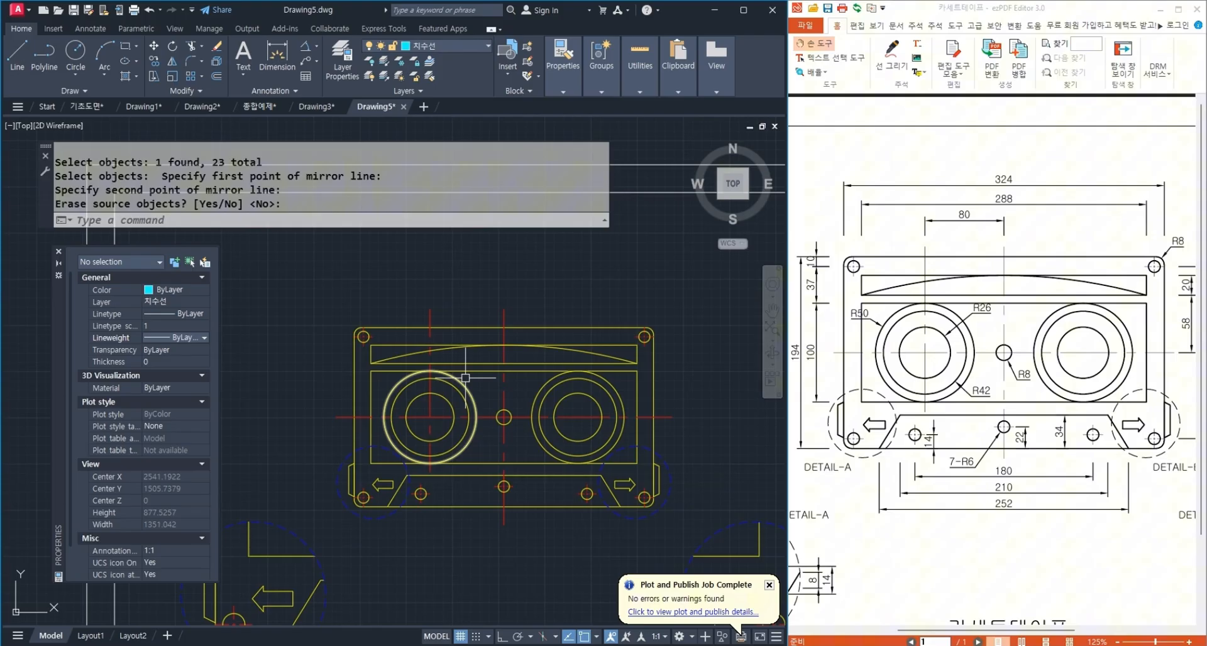
click(317, 48)
click(337, 90)
click(402, 271)
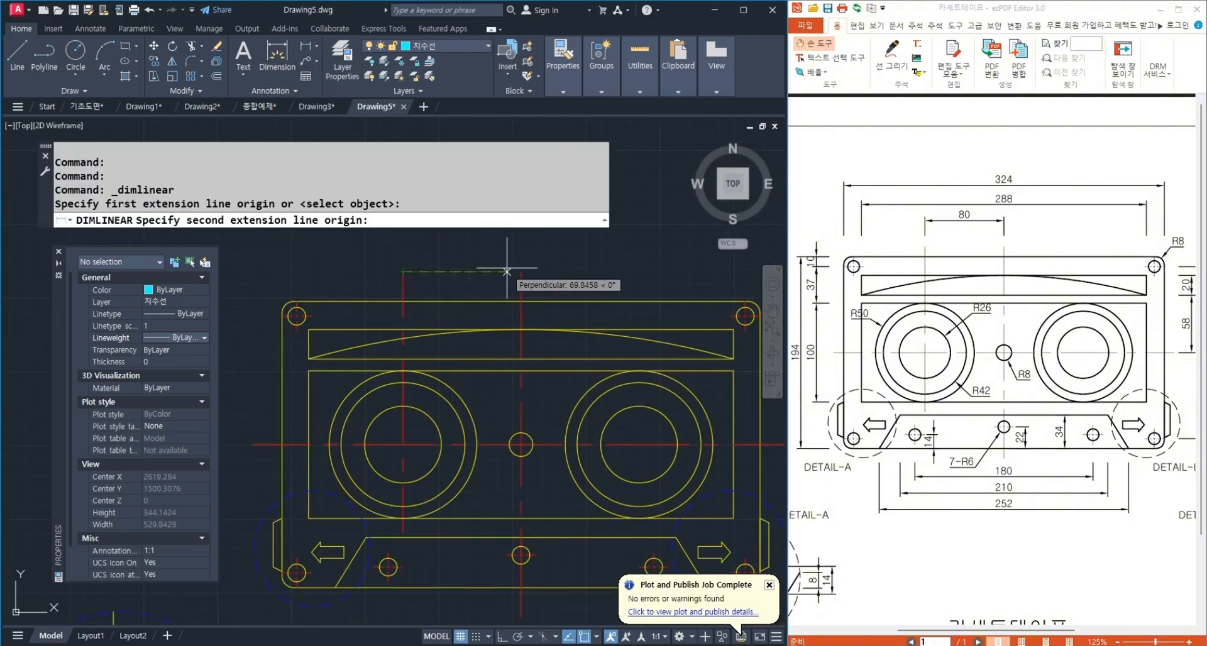
click(520, 272)
click(471, 253)
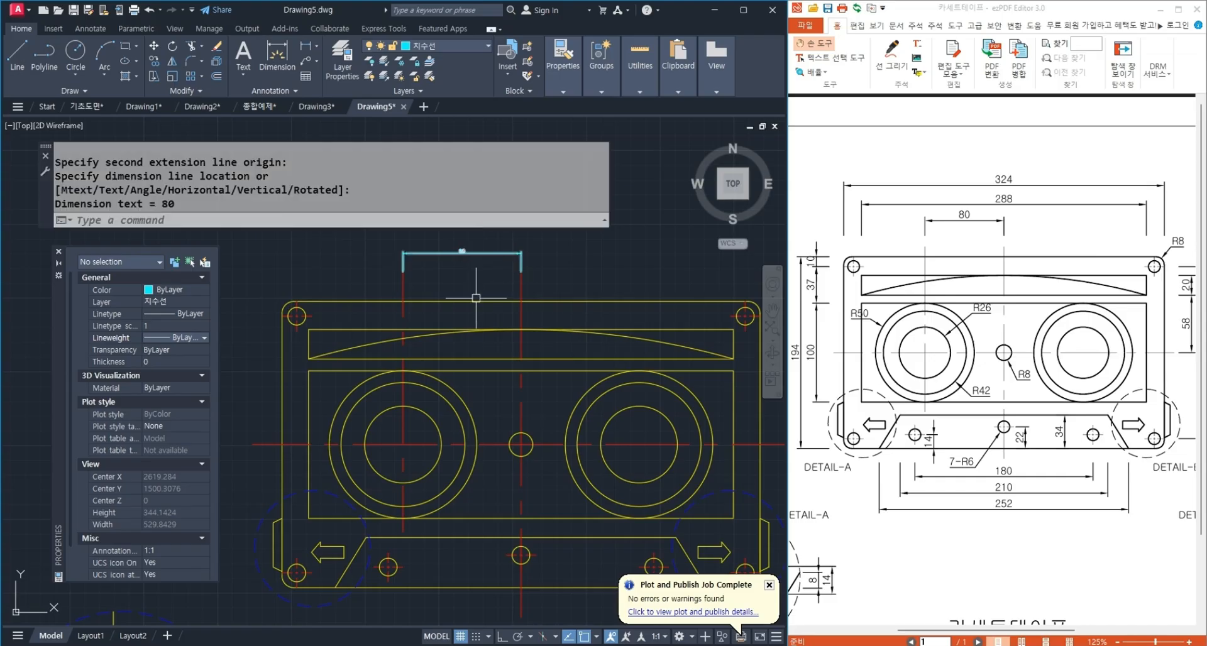
middle_drag(476, 298, 484, 339)
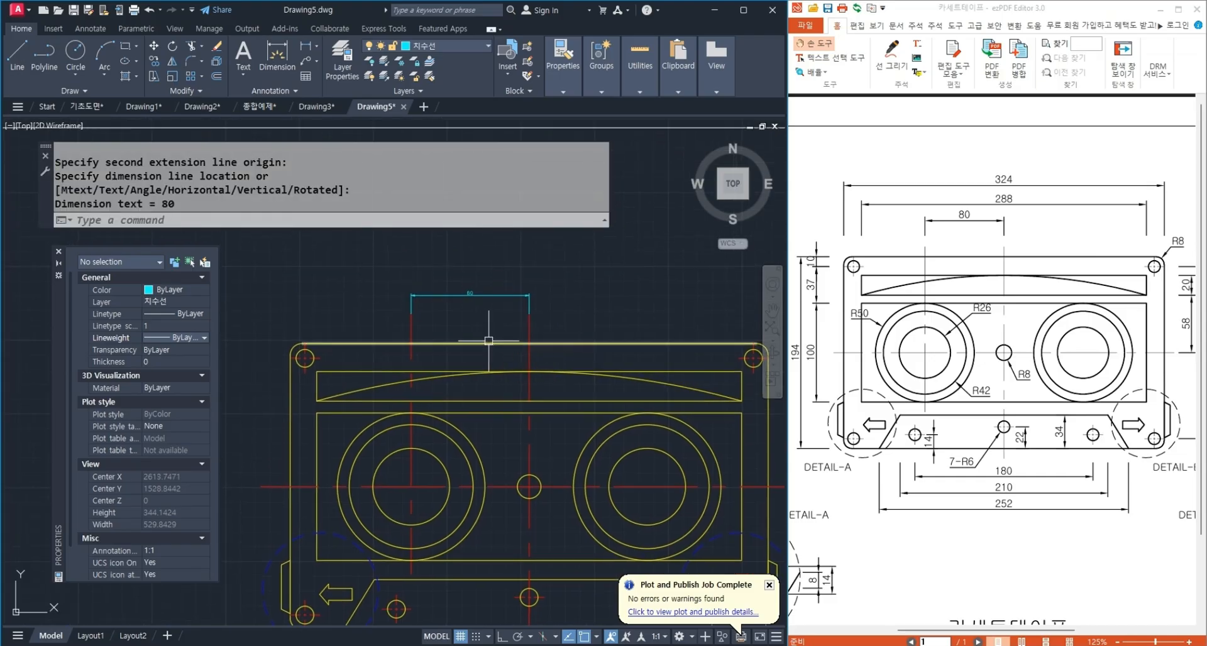
Switch to the Notepad drawing notes and extend the Dimscale entry to "Dimscale : 3배".
click(300, 643)
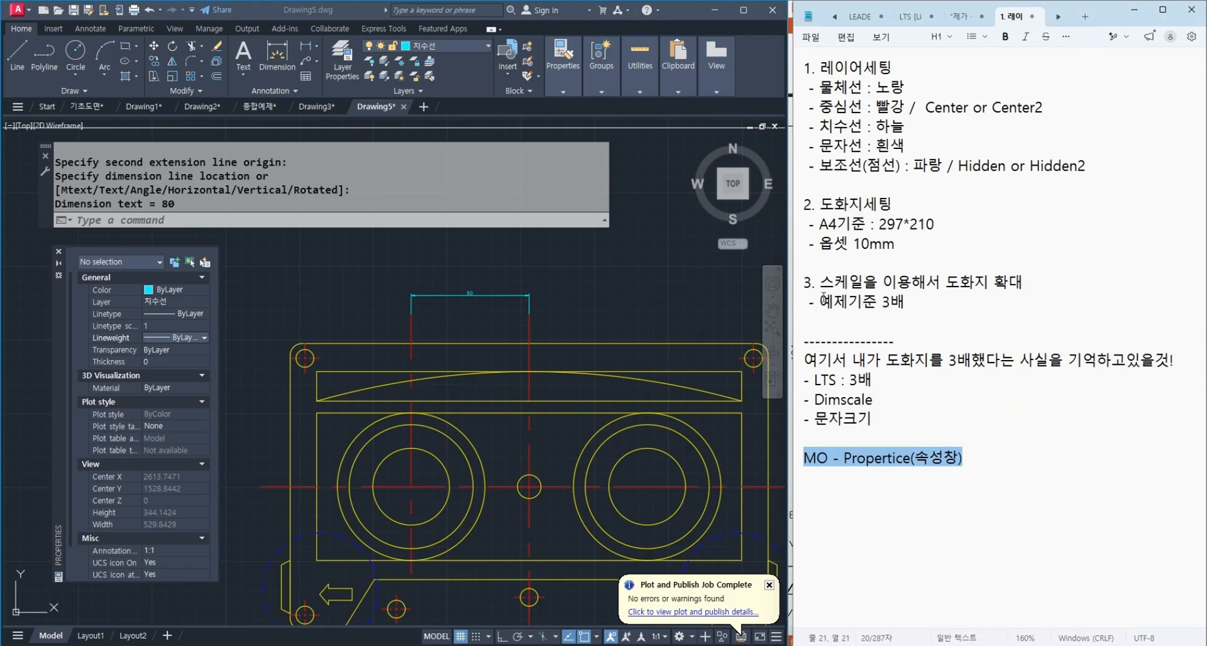
drag(847, 364, 1089, 364)
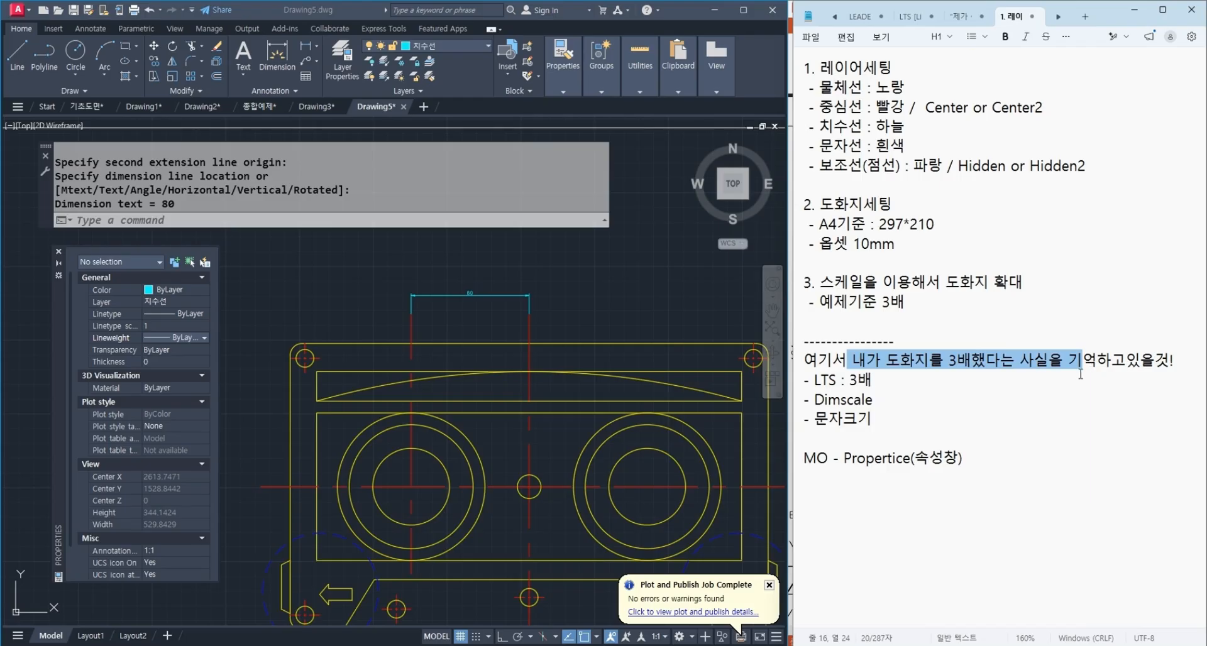
click(938, 401)
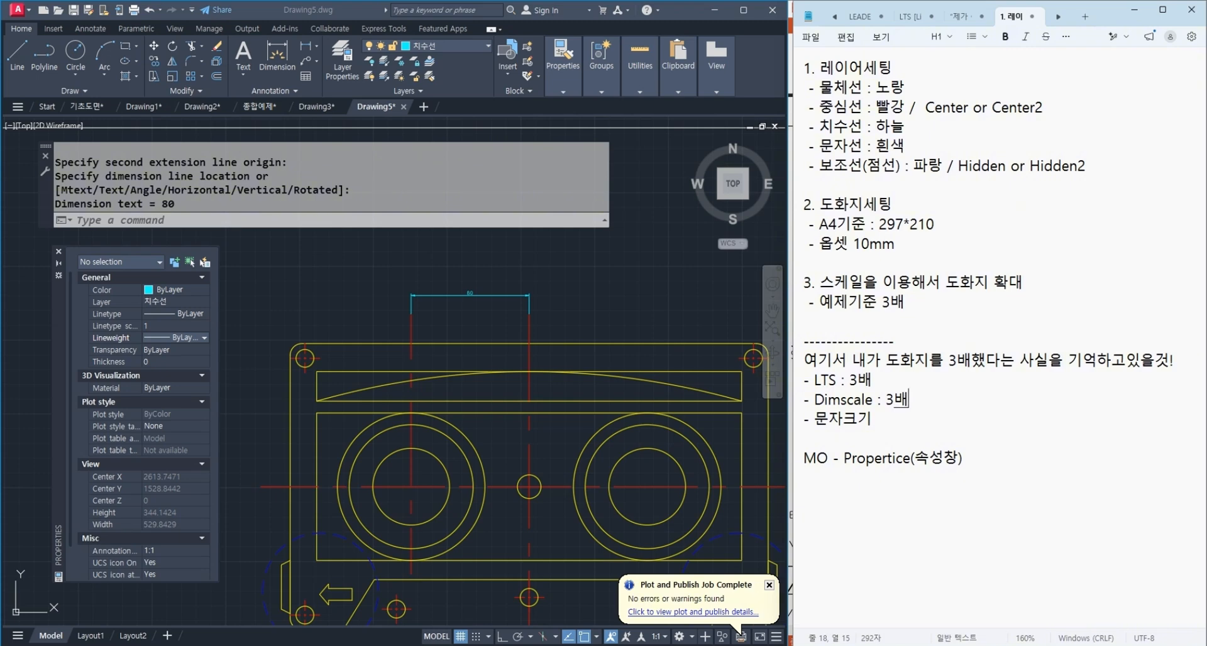
Delete the linear dimension above the cassette.
click(514, 304)
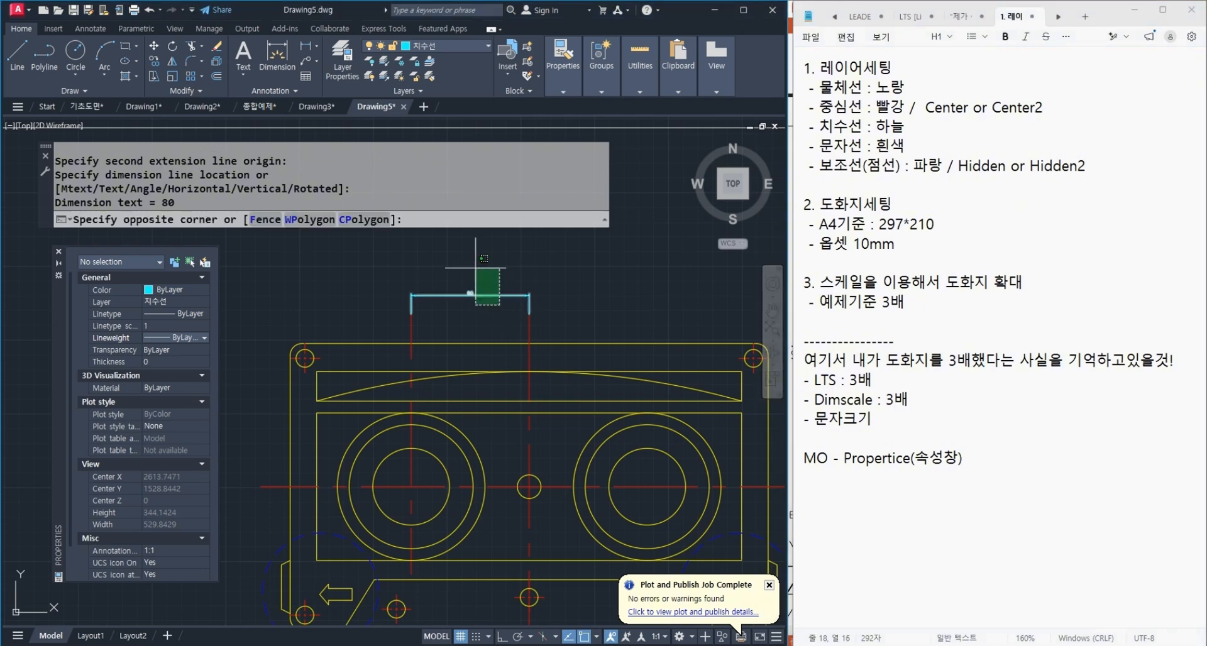
click(471, 265)
key(Delete)
Set the overall dimension scale (DIMSCALE) to 3.
text(d)
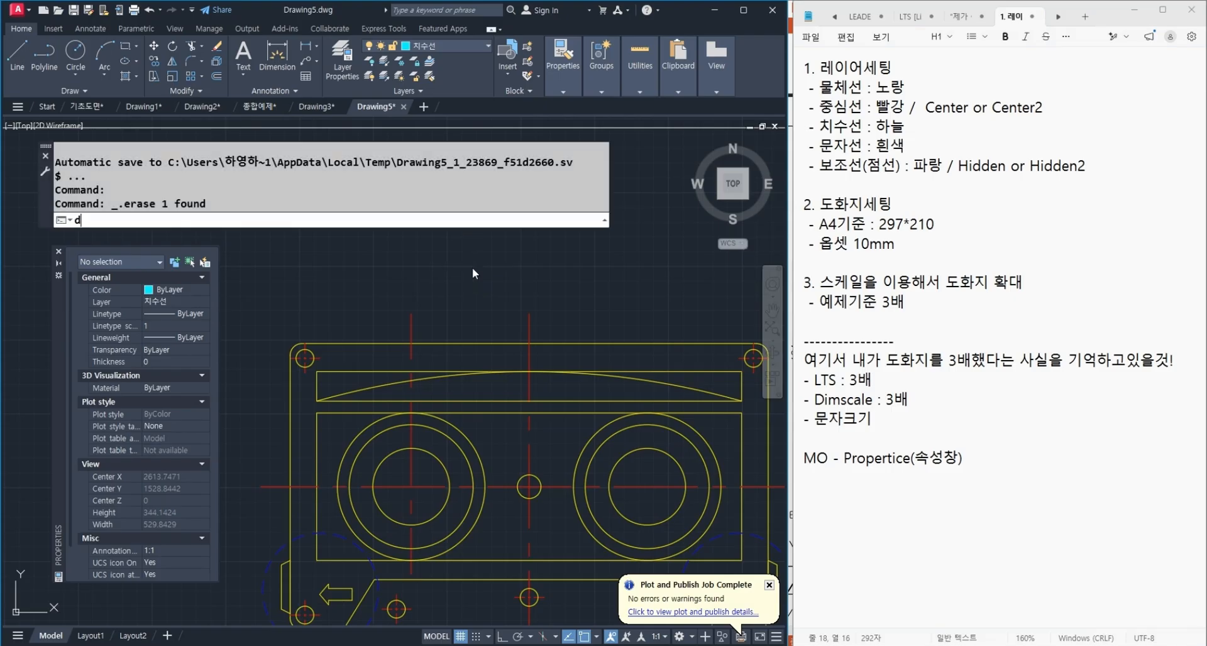
text(imscale)
key(Return)
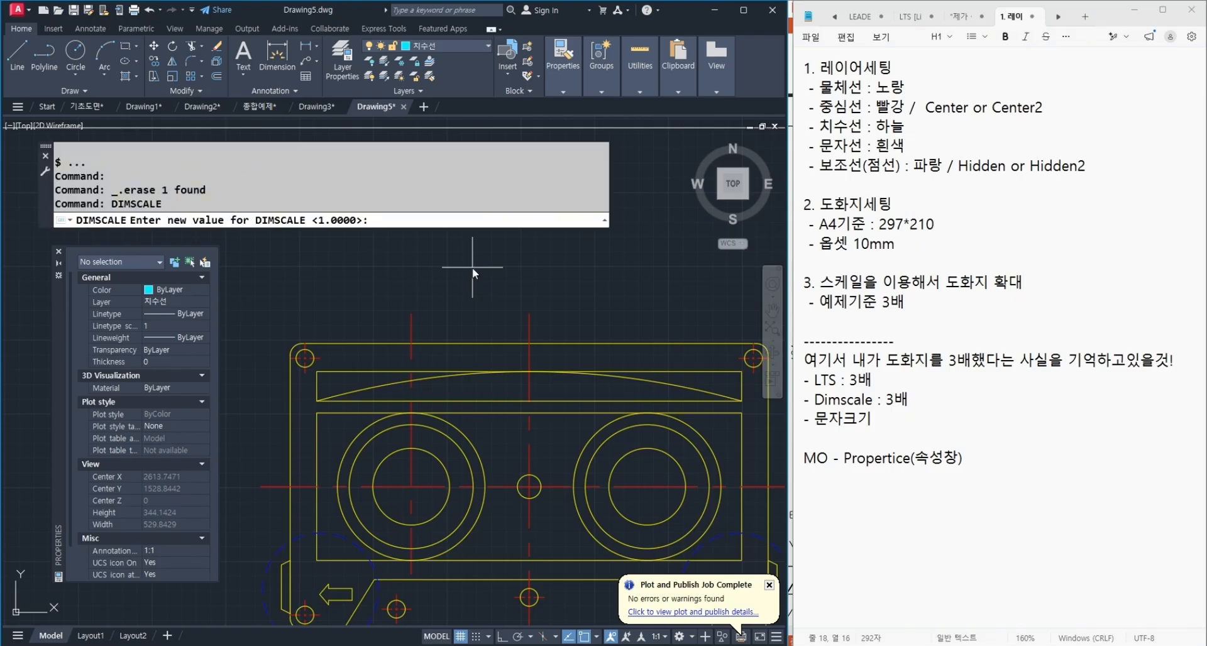
text(3)
key(Return)
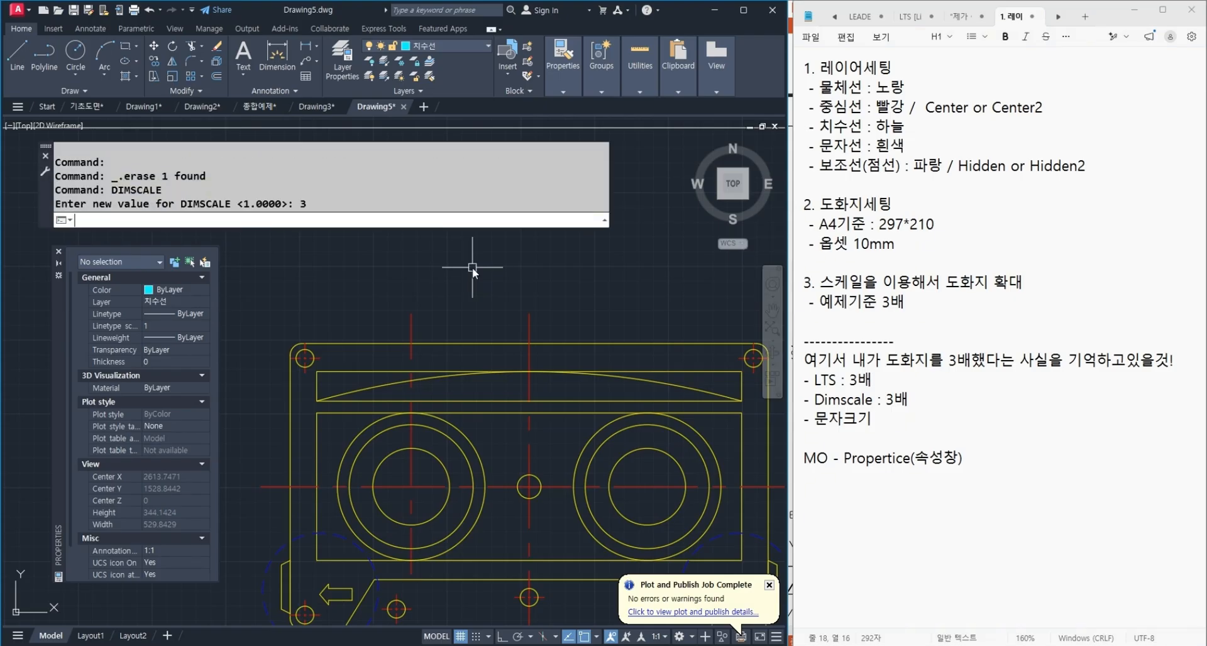
Dimension the horizontal distance between the left reel's and the cassette's vertical center lines, placing the dimension above the cassette.
click(306, 47)
click(411, 315)
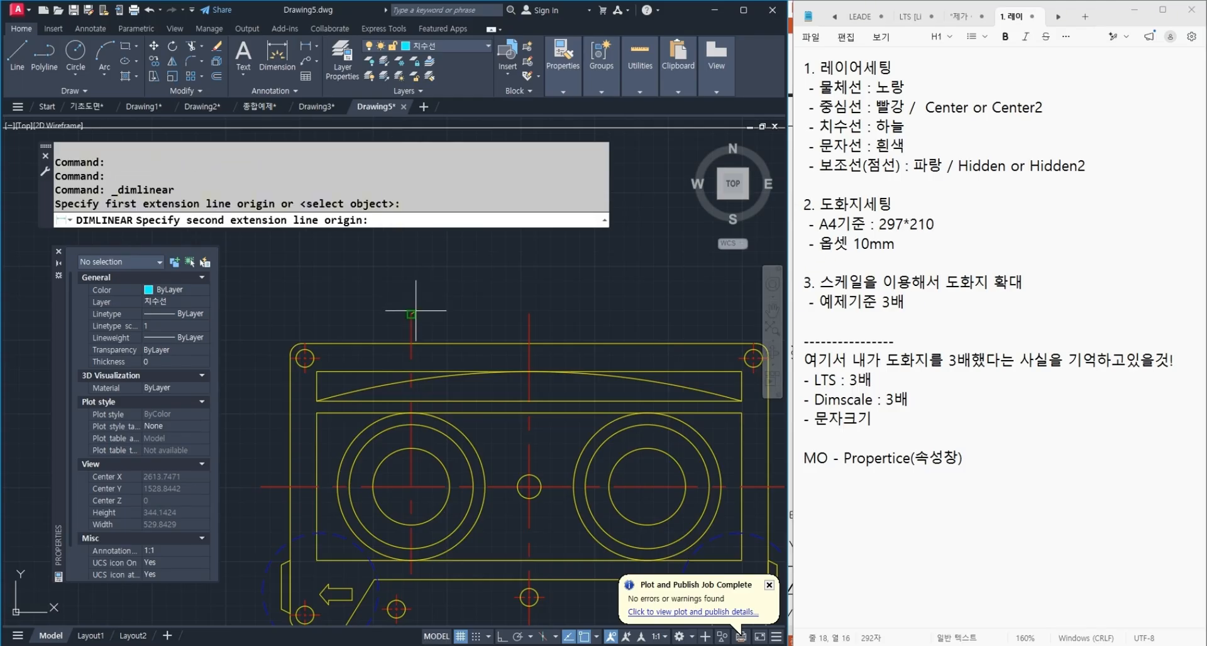
click(529, 315)
click(520, 293)
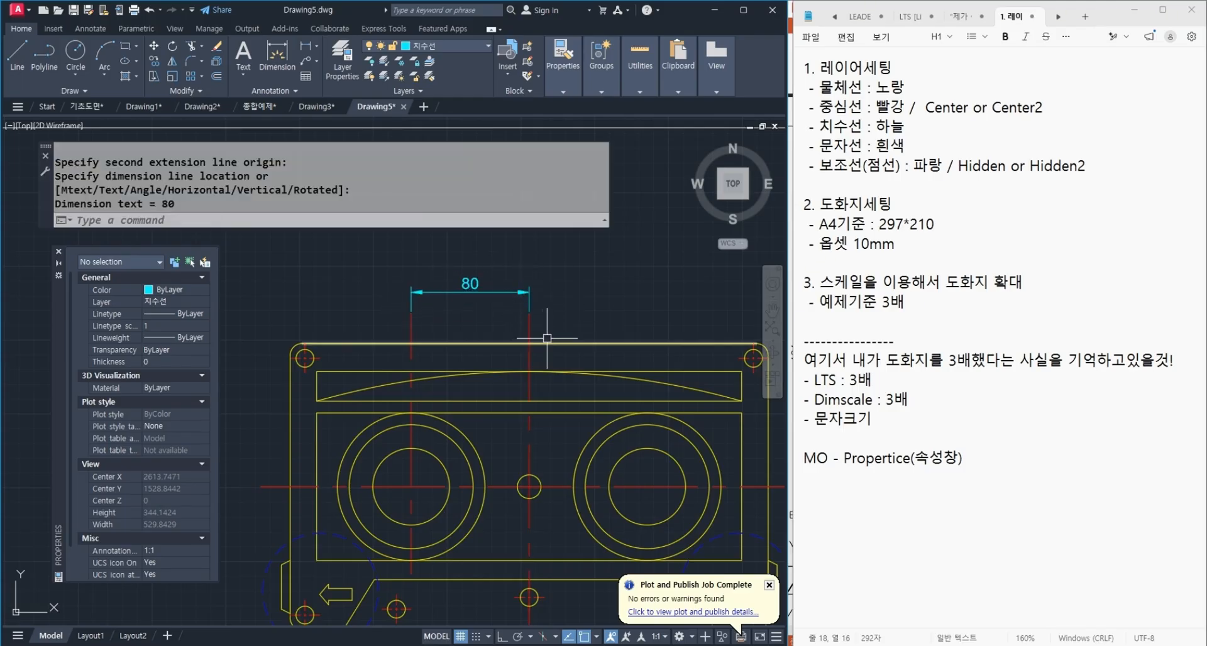
scroll(458, 396, down, 3)
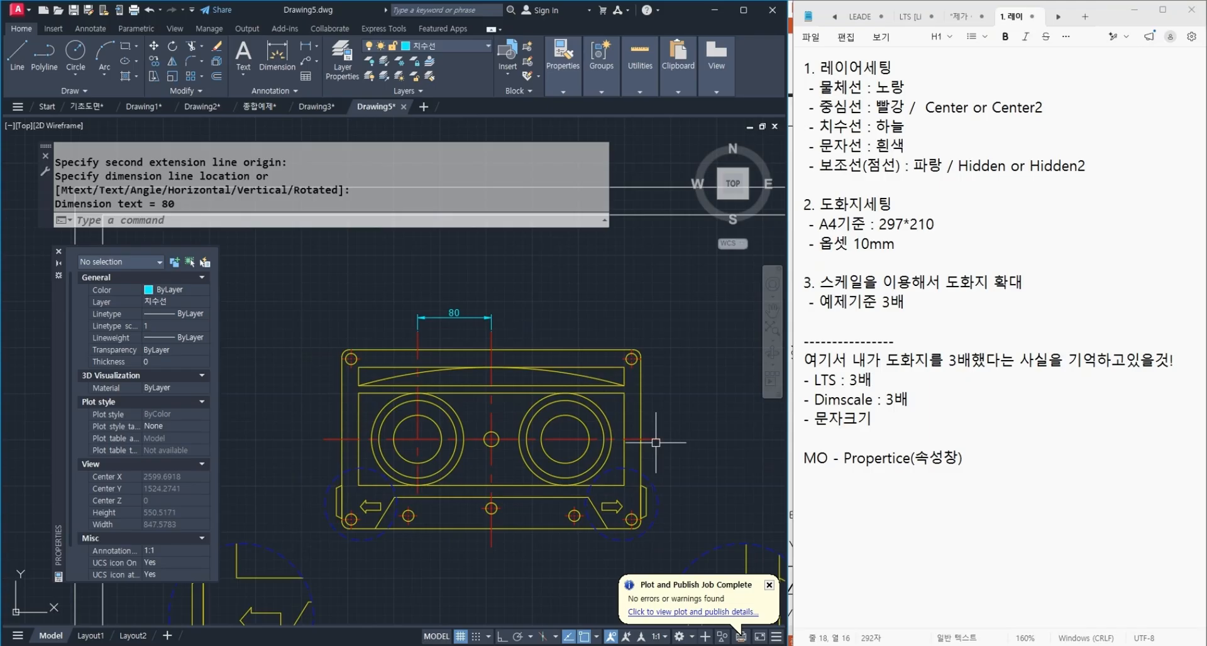
Undo the last linear dimension and bring the reference PDF back into view.
key(ctrl+z)
key(ctrl+z)
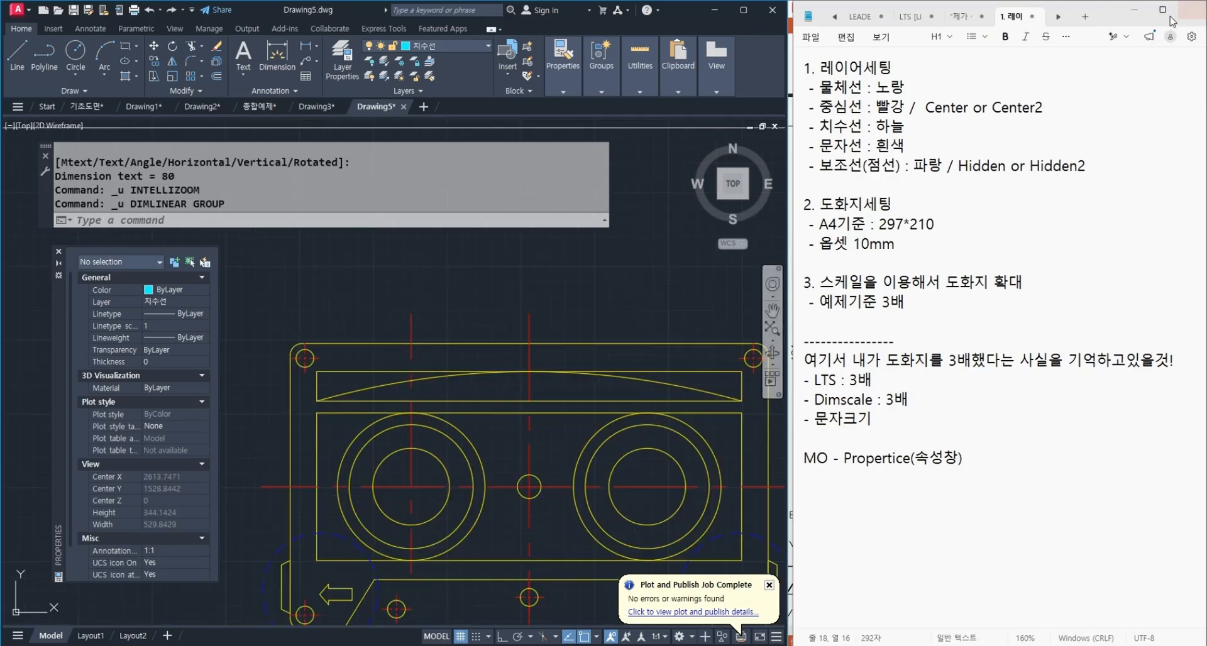
click(1135, 9)
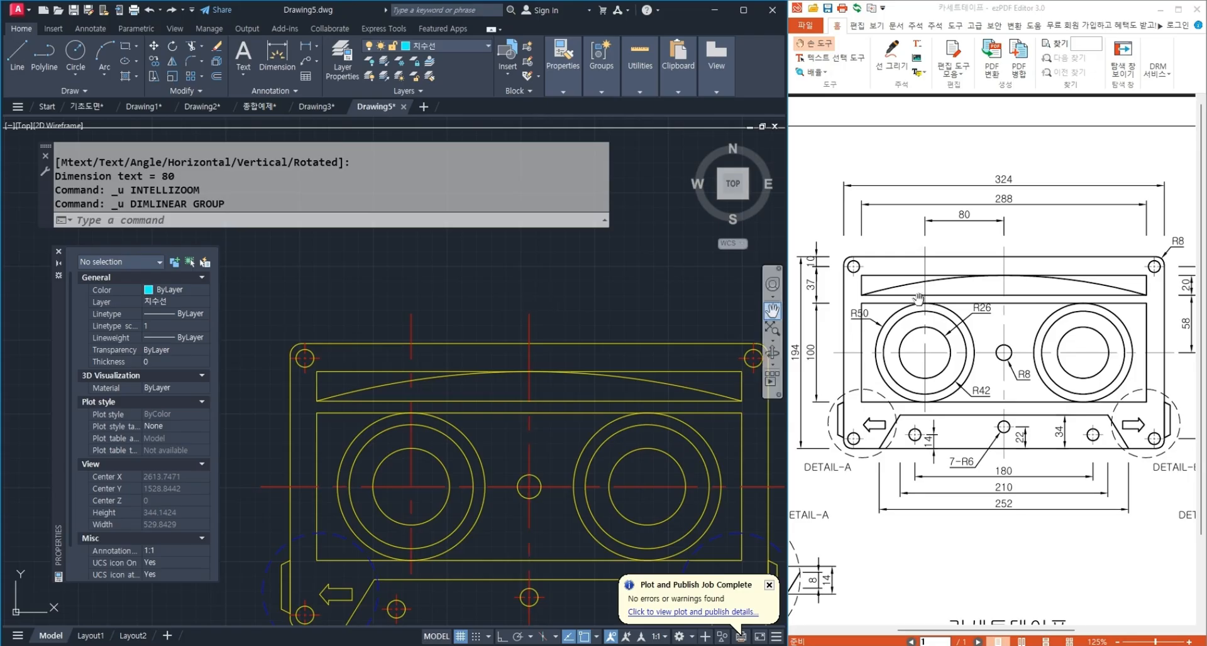
Add a linear dimension from the left reel's center line to the cassette's vertical center line and inspect its extension lines.
click(305, 46)
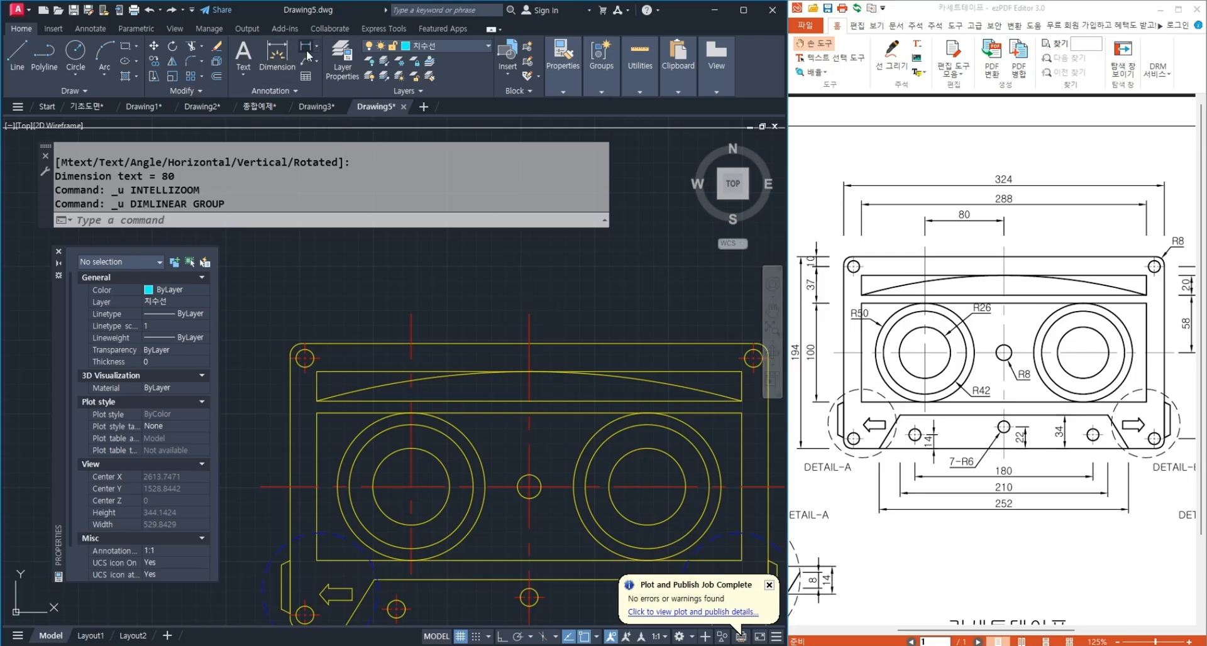
click(411, 323)
click(530, 315)
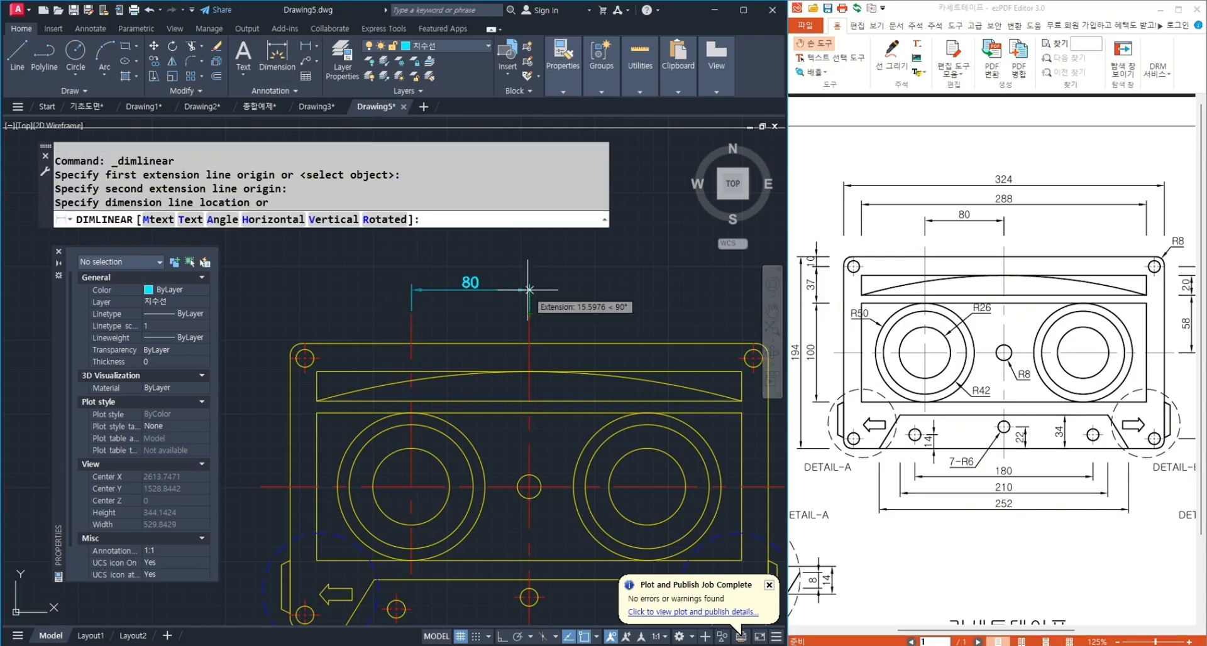
click(542, 288)
scroll(526, 335, up, 3)
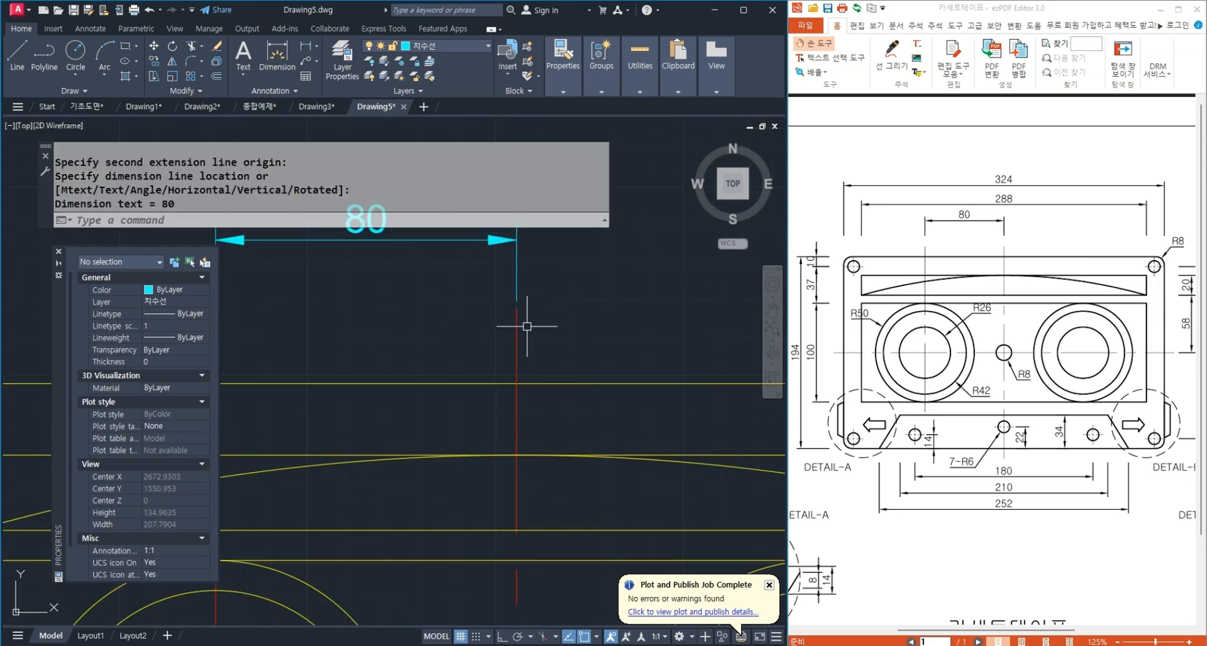
key(Escape)
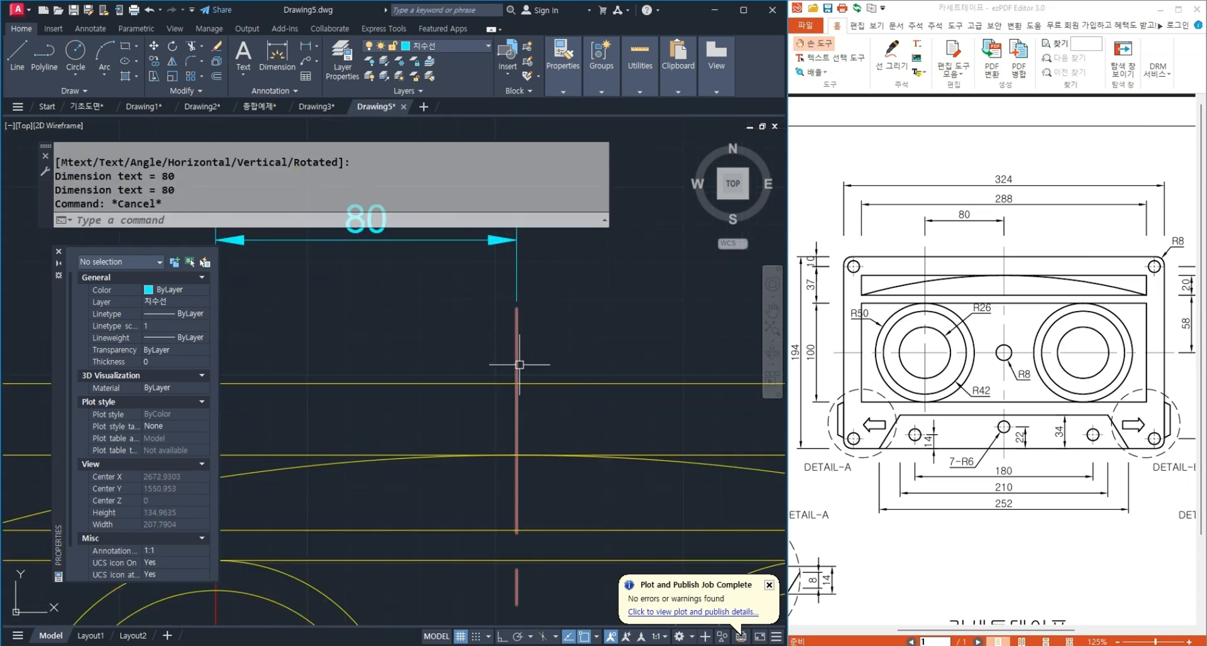
Undo the linear dimension between the two vertical center lines.
key(ctrl+z)
key(ctrl+z)
scroll(452, 350, down, 2)
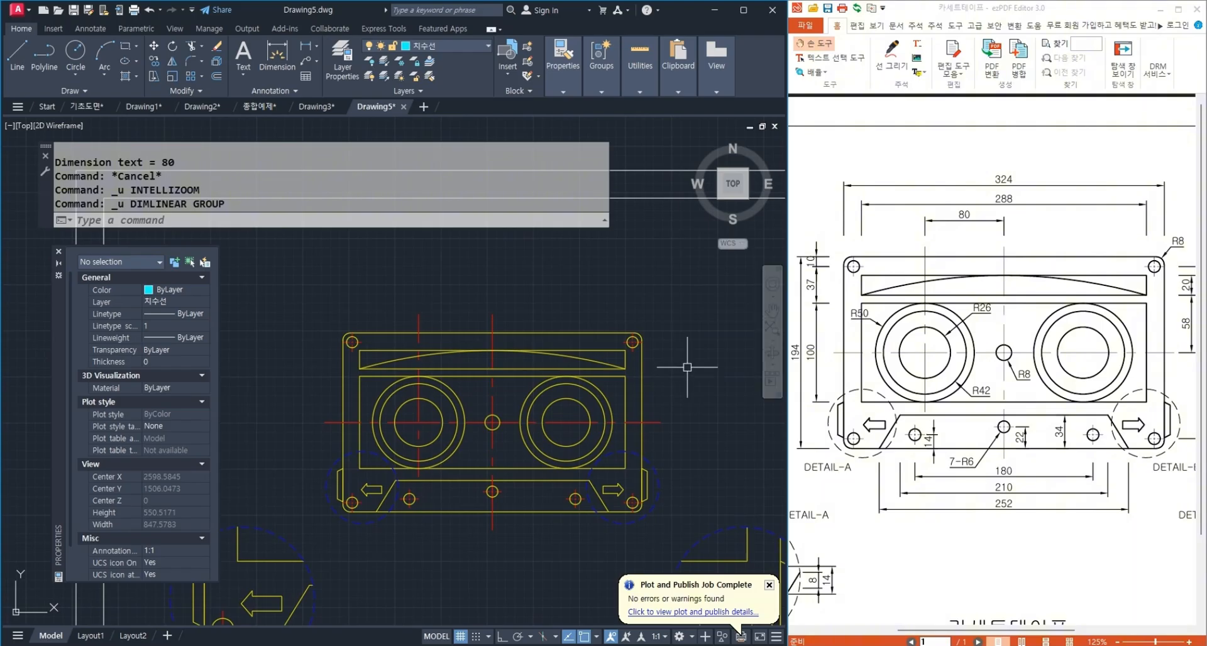
Draw a horizontal construction line just above the cassette's top edge.
text(xl)
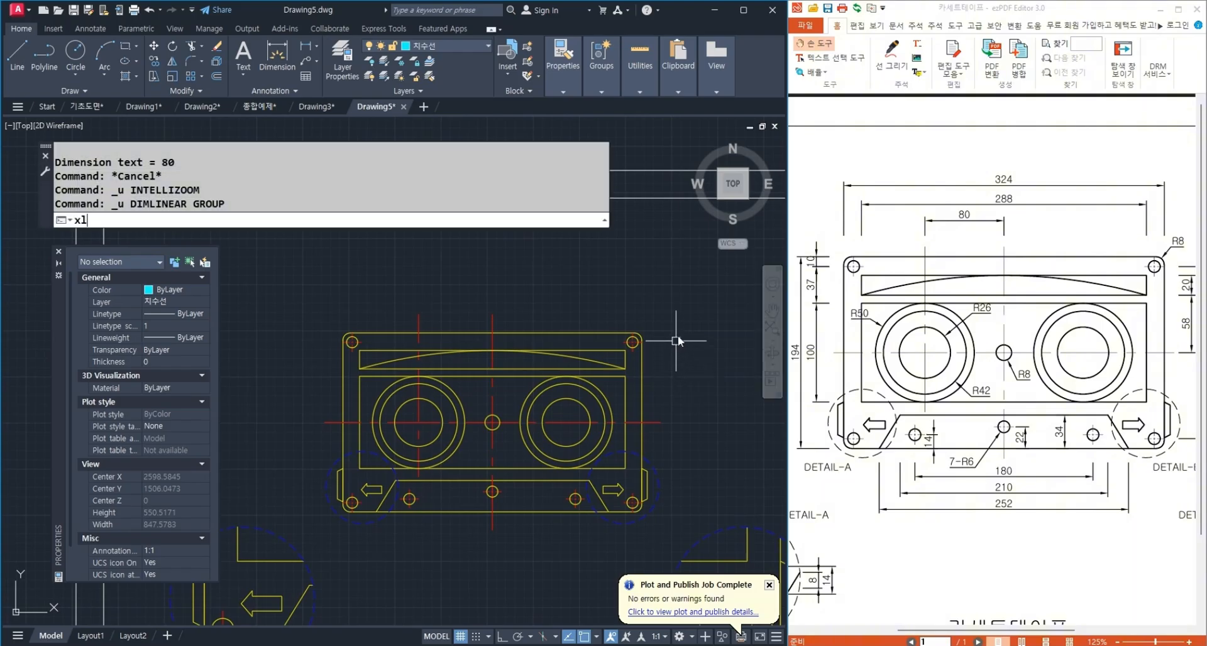
key(Return)
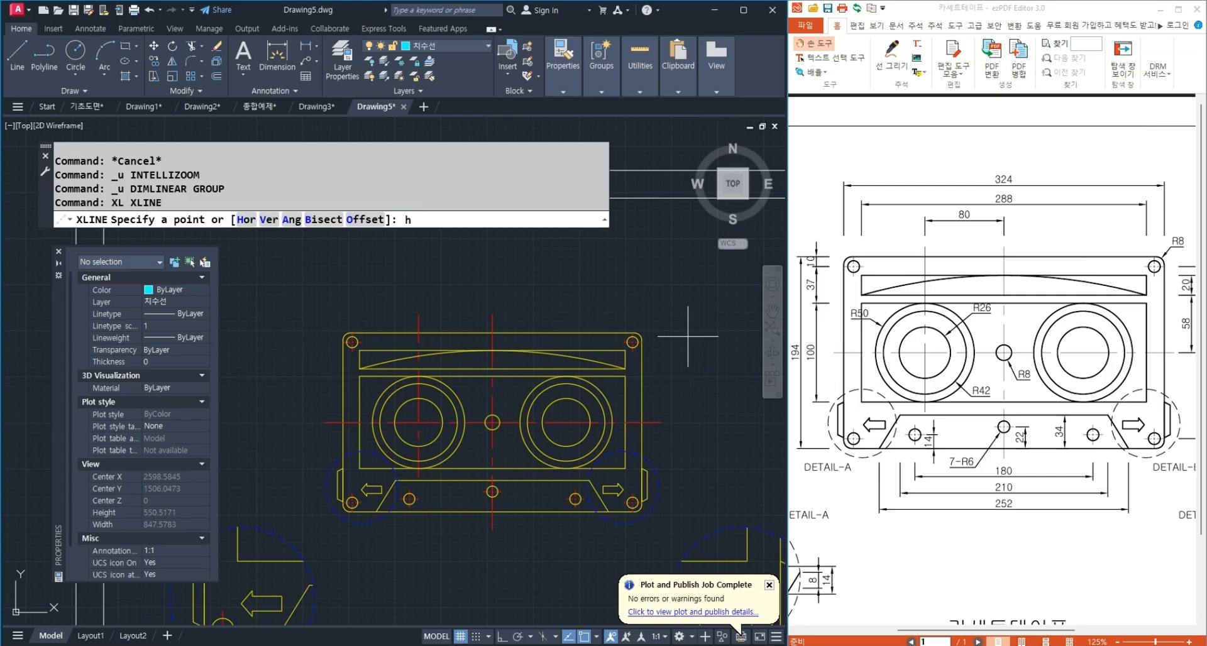
text(h)
key(Return)
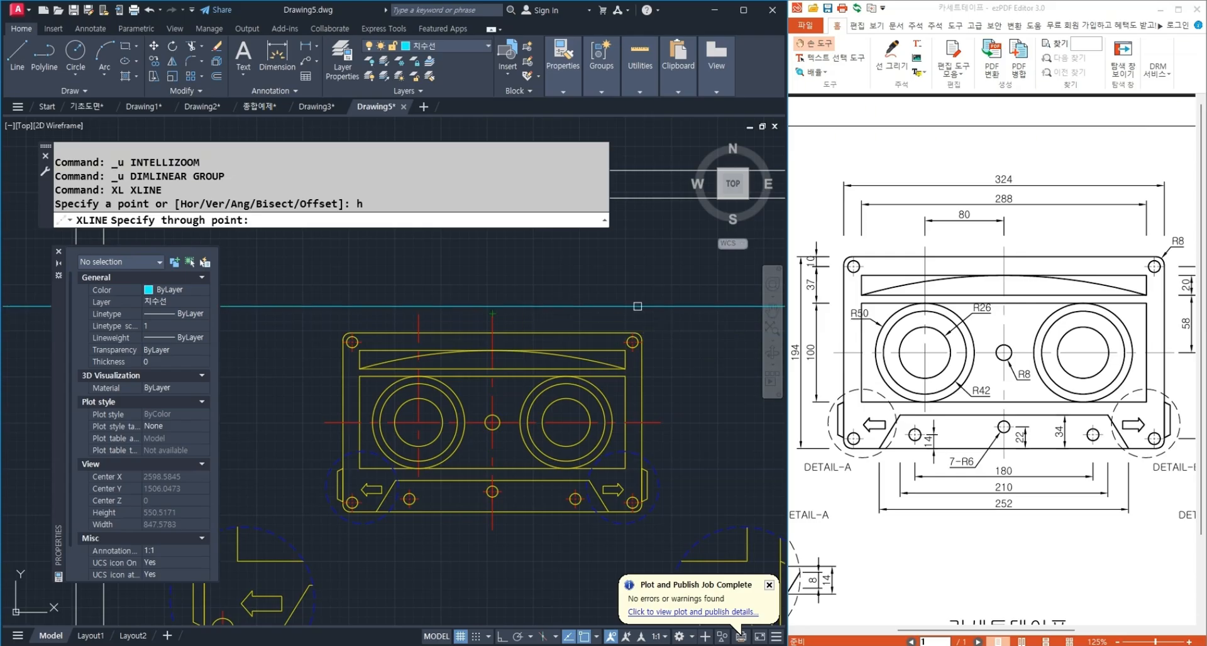
click(638, 306)
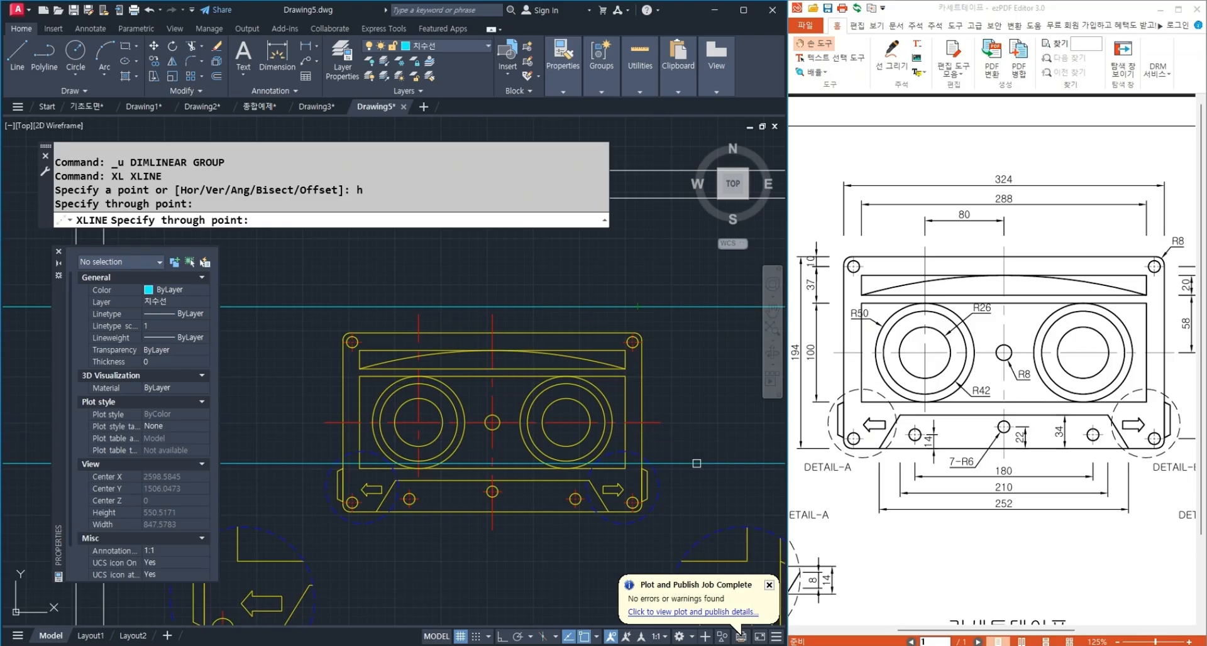
key(space)
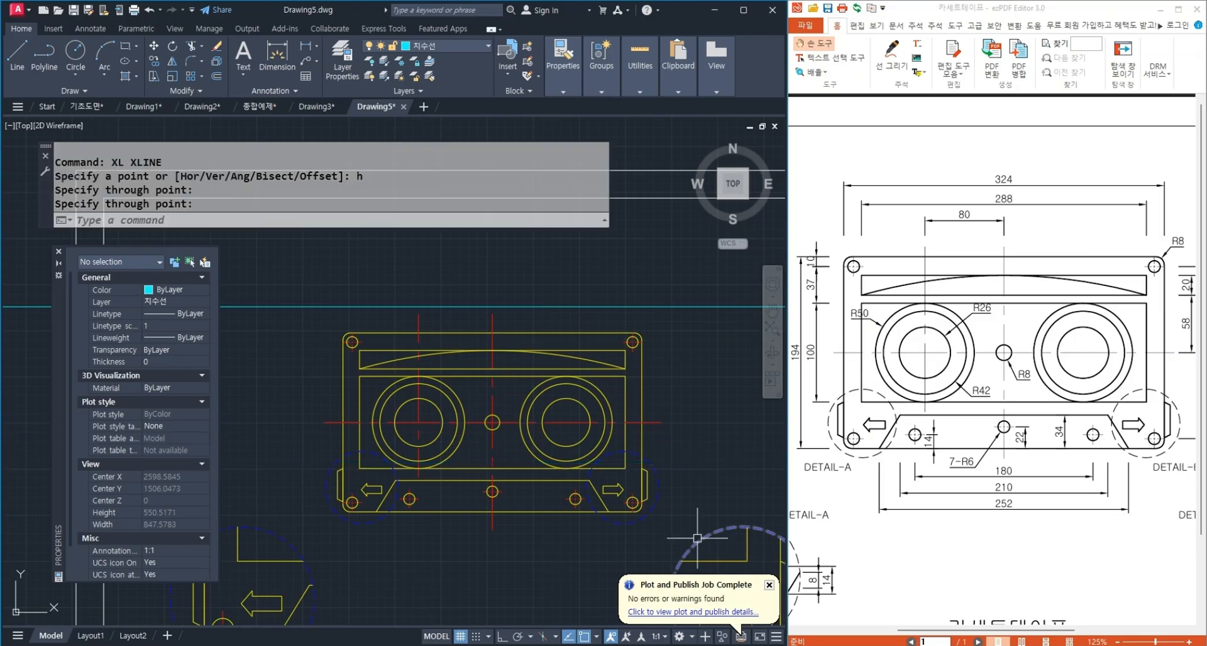
key(space)
key(Escape)
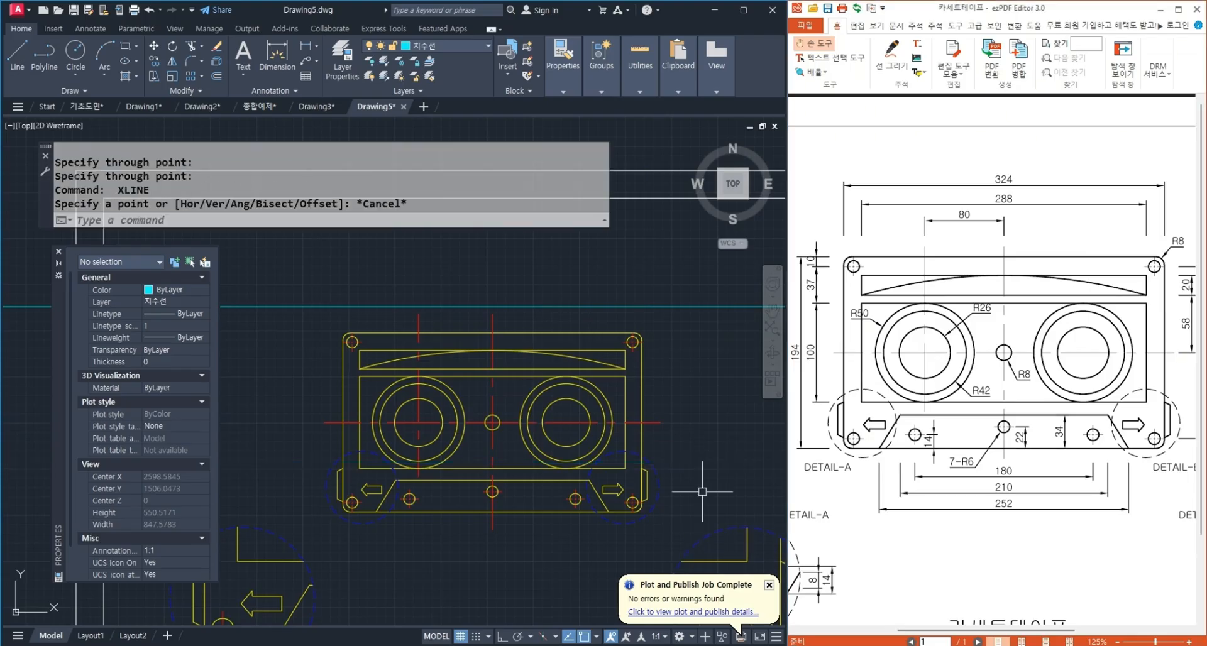
Draw vertical construction lines through both outer edges, both inner window edges, the left reel's center and the cassette's vertical centerline.
key(space)
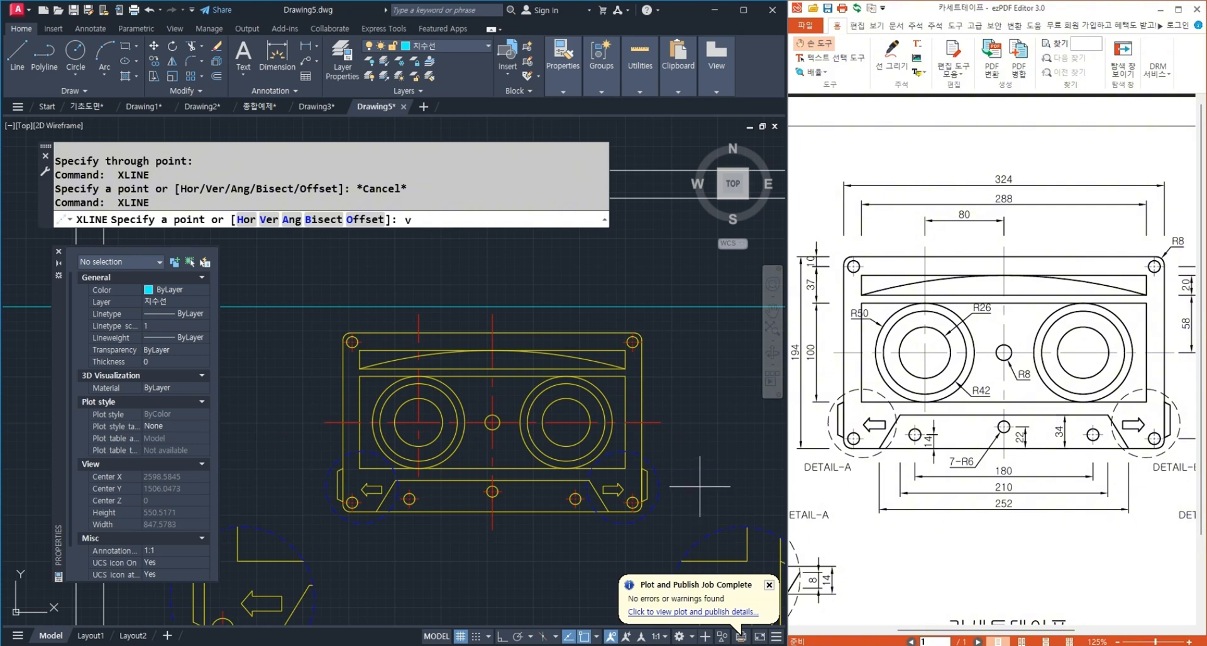
text(v)
key(space)
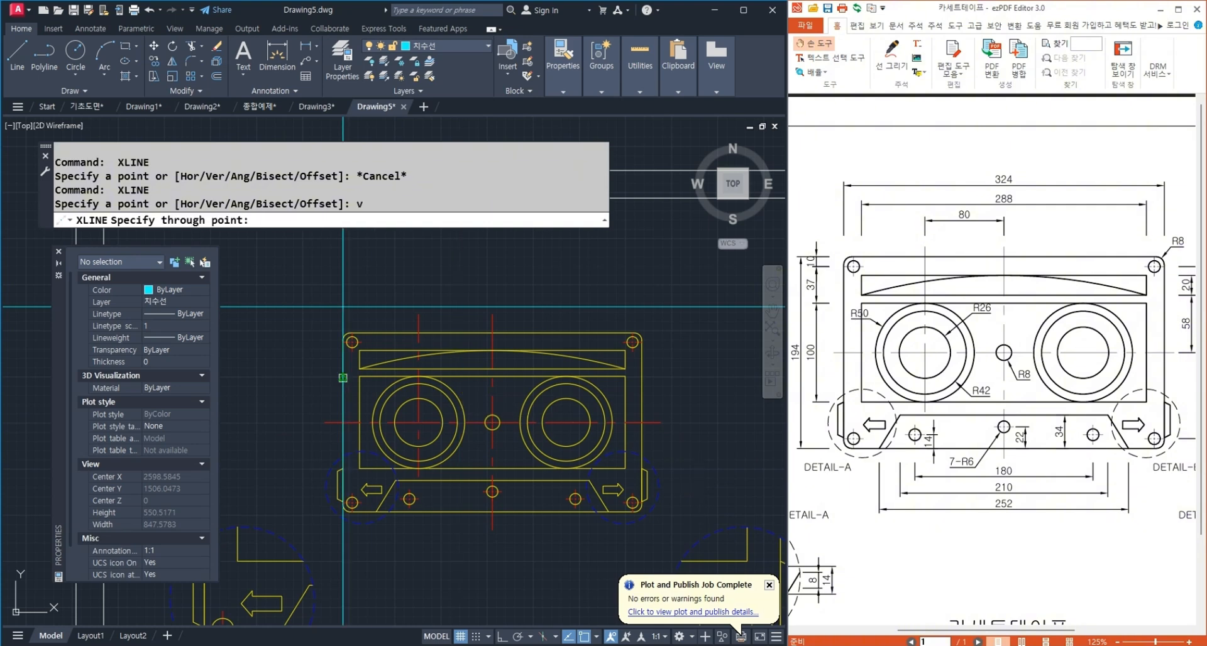
click(342, 378)
click(359, 377)
click(419, 423)
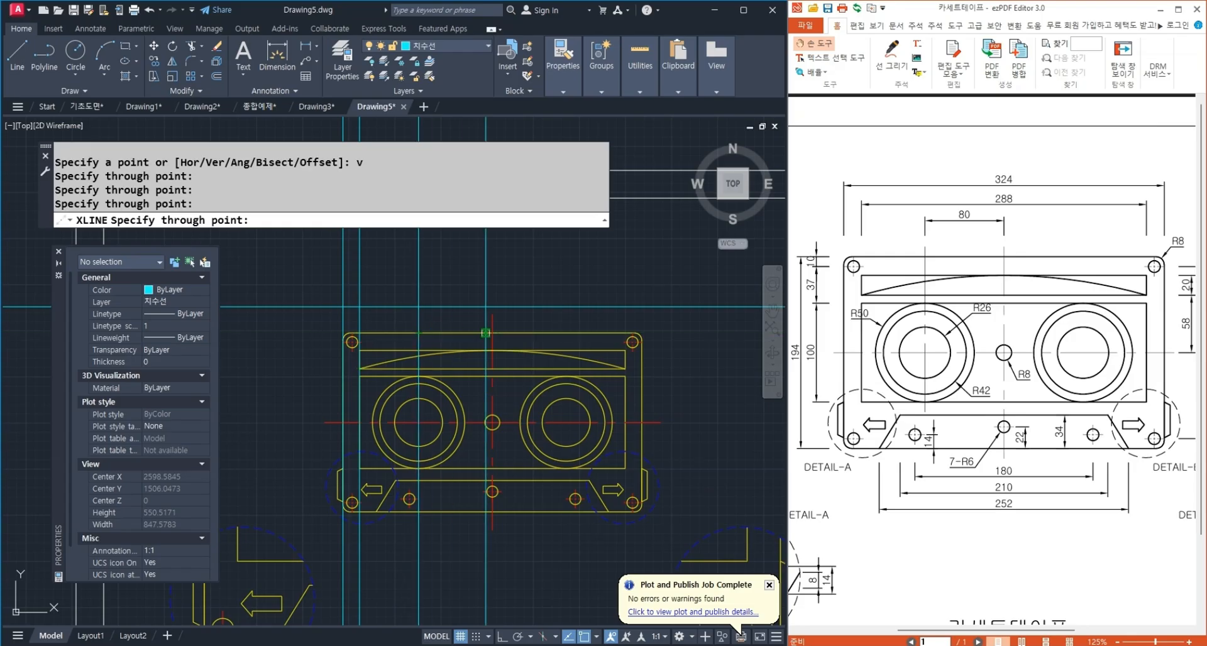
click(485, 333)
click(625, 368)
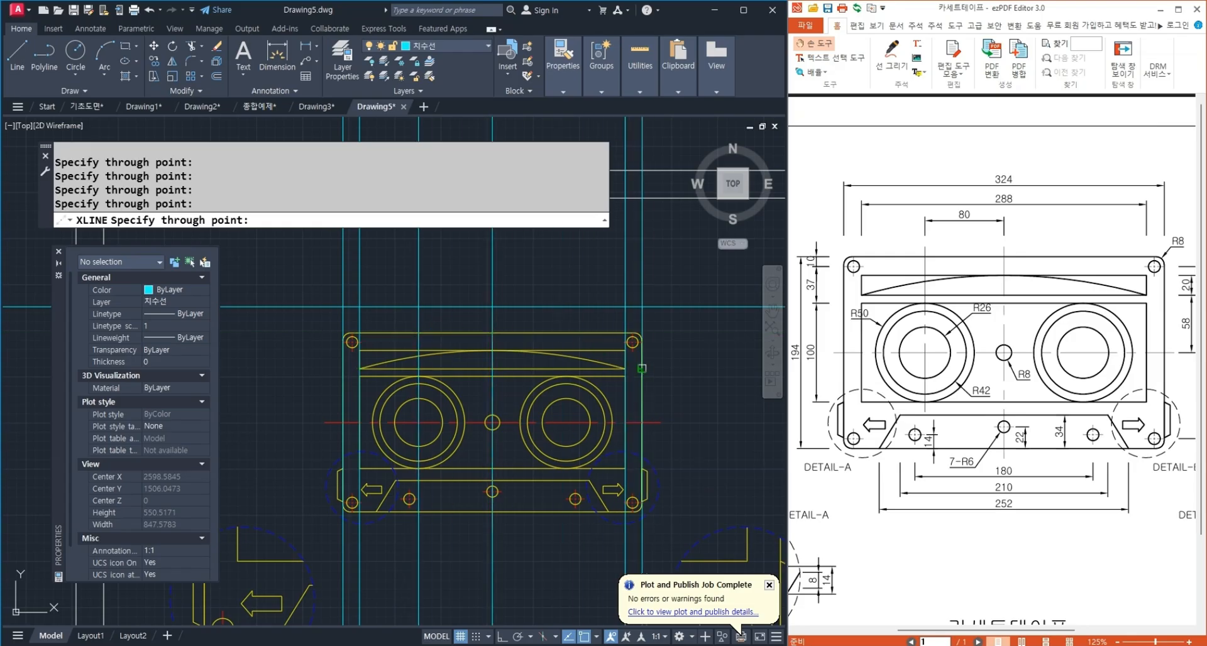
click(642, 368)
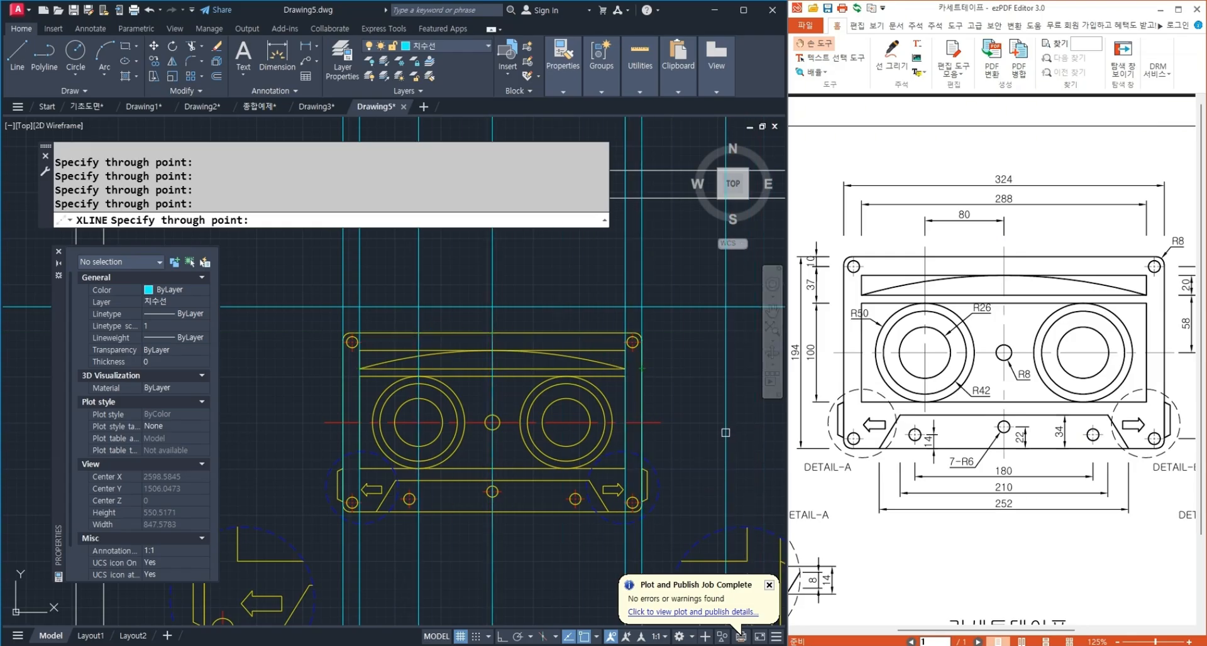
key(Return)
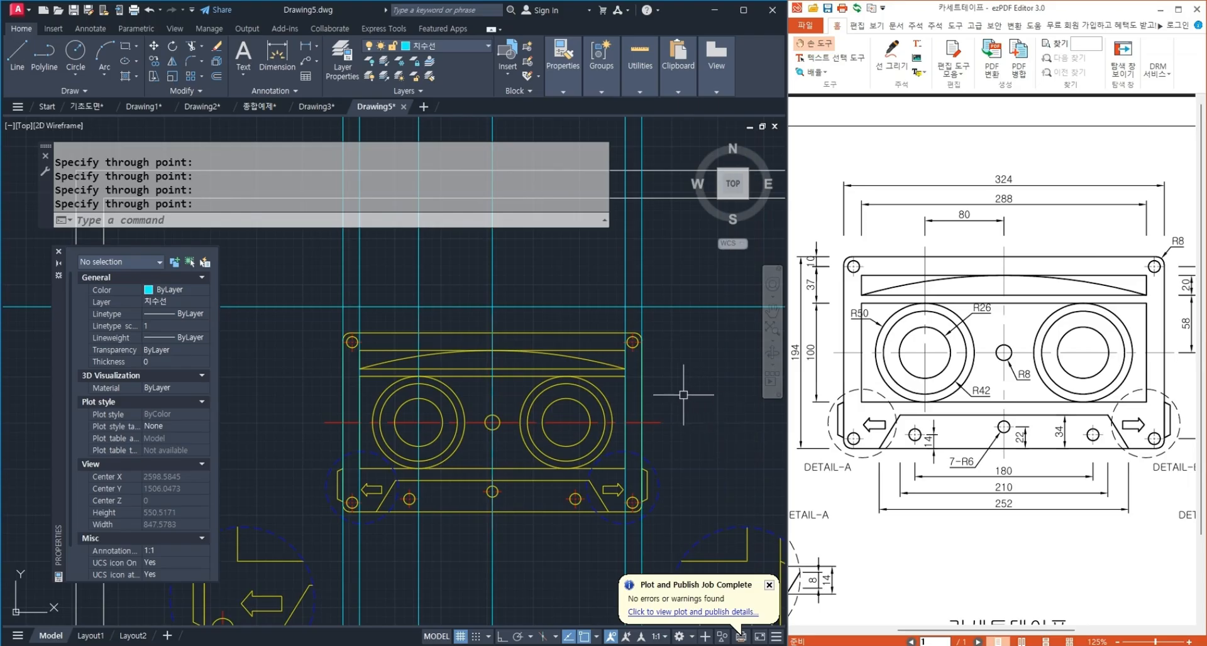
Add a horizontal linear dimension above the cassette between the construction lines at the left reel's center and the vertical centerline.
click(305, 46)
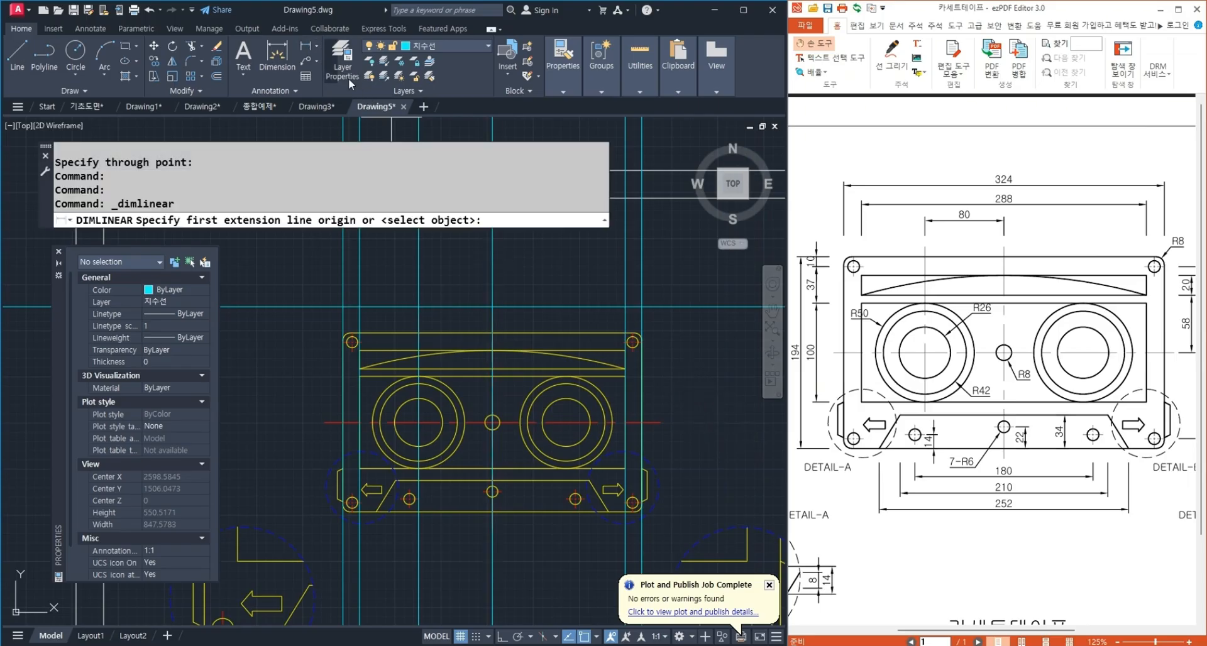
scroll(436, 275, up, 2)
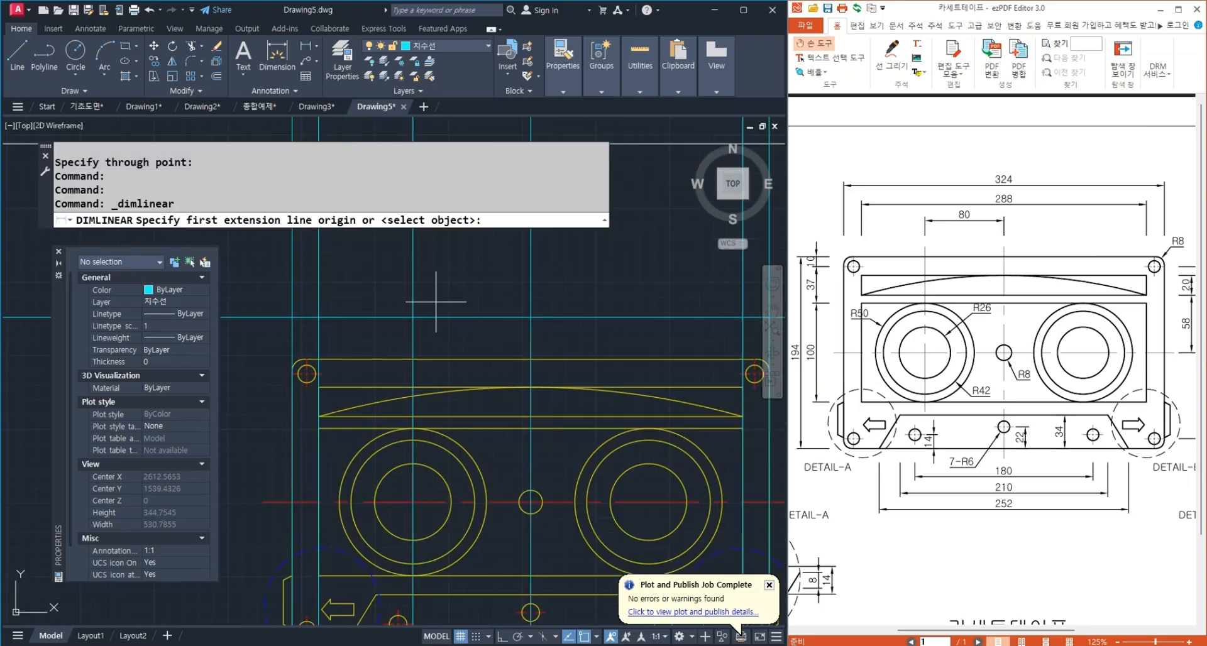
click(403, 330)
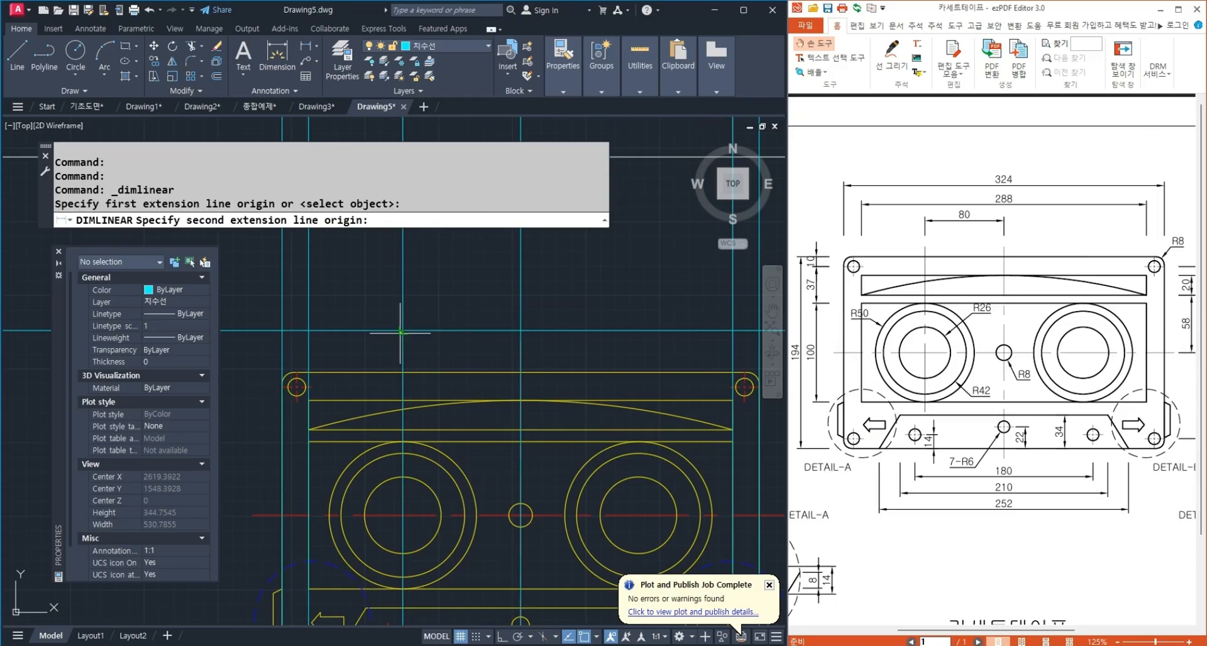
click(520, 330)
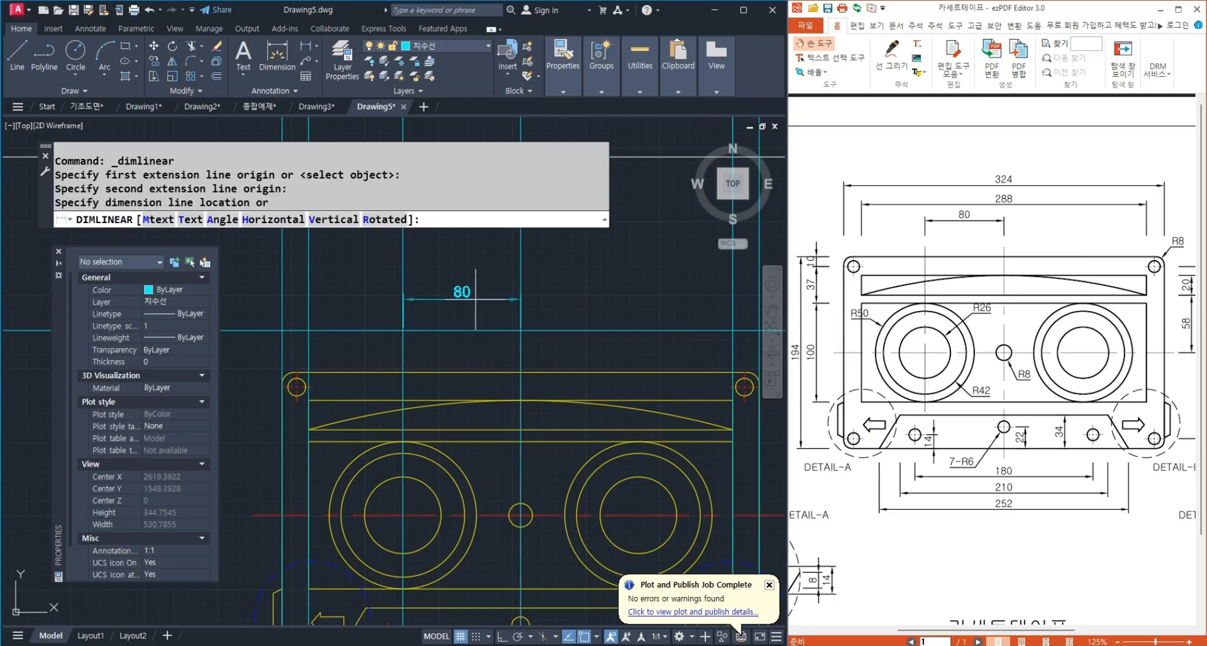
click(476, 300)
Add a linear dimension for the window's width, placed above the reel-center dimension.
key(Return)
click(309, 330)
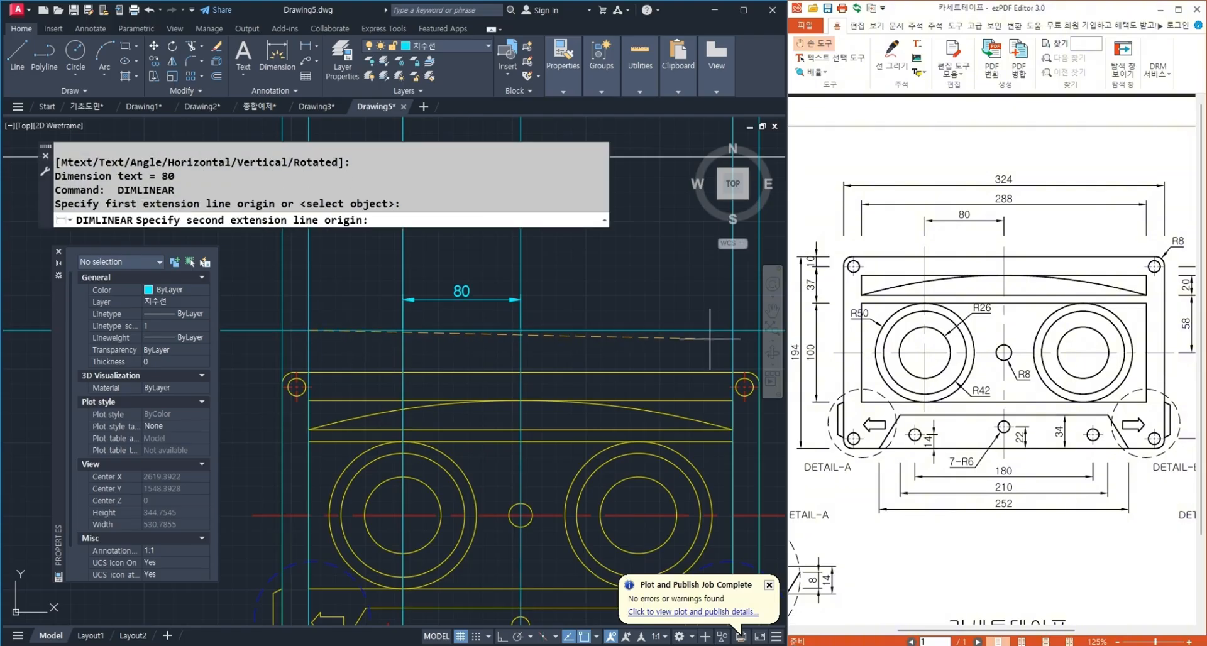
click(732, 330)
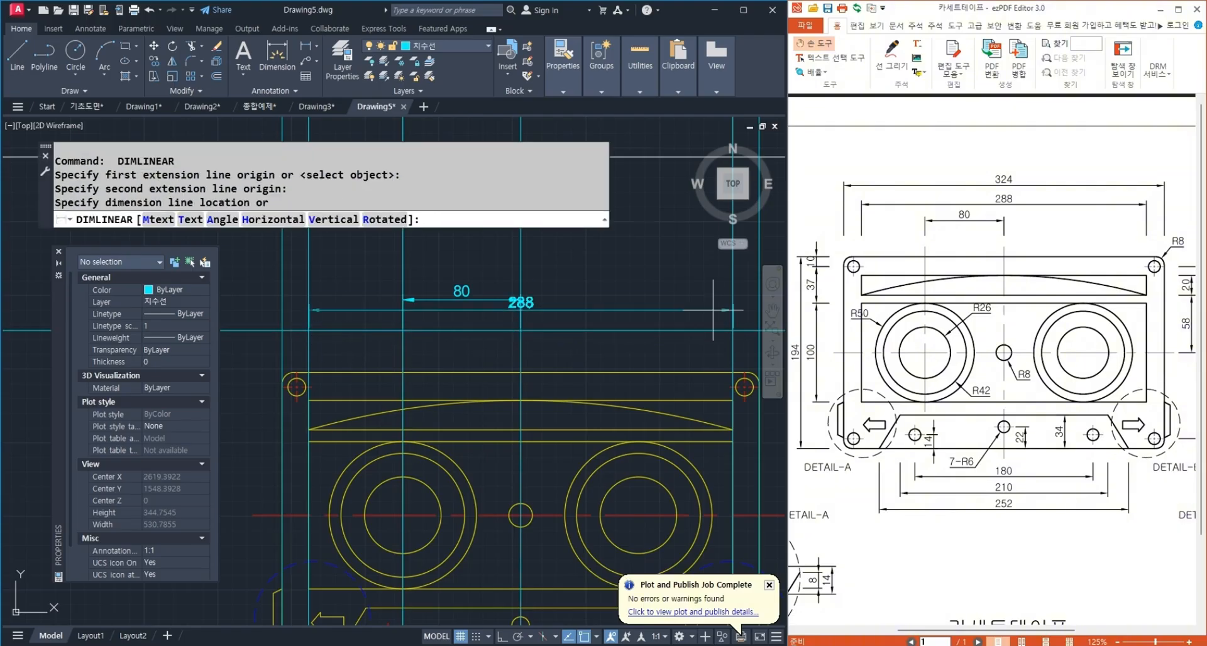
click(676, 277)
Add a linear dimension for the cassette's overall width, placed above the window-width dimension.
scroll(390, 317, down, 2)
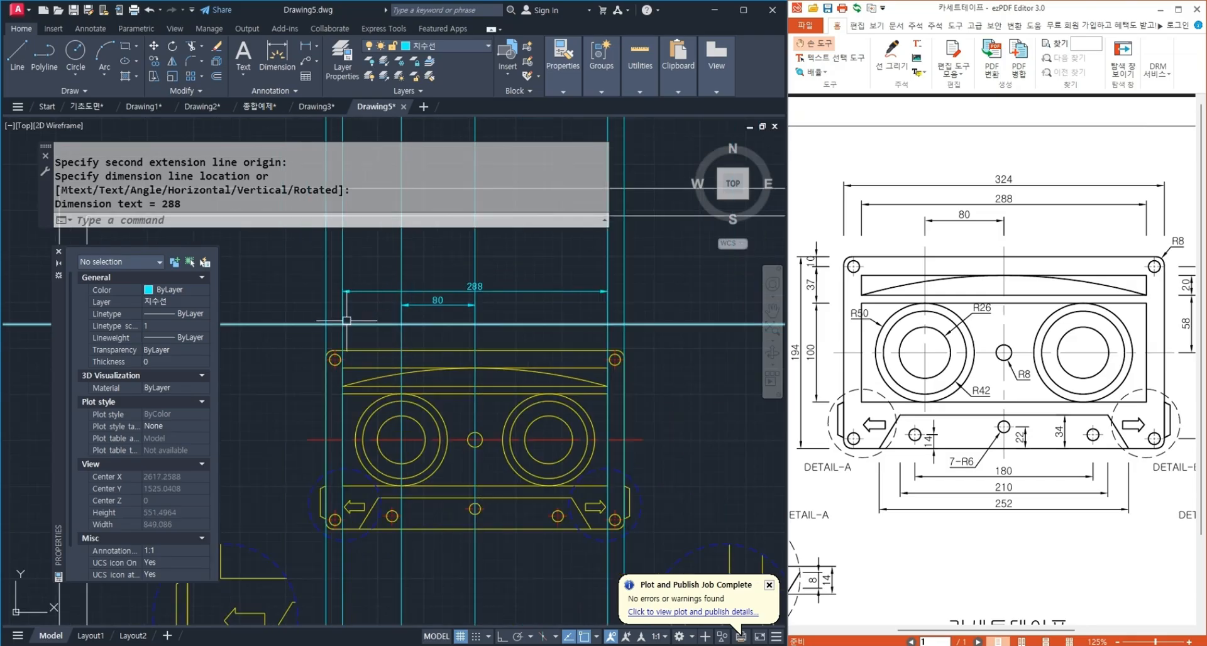
key(Return)
click(325, 324)
click(624, 324)
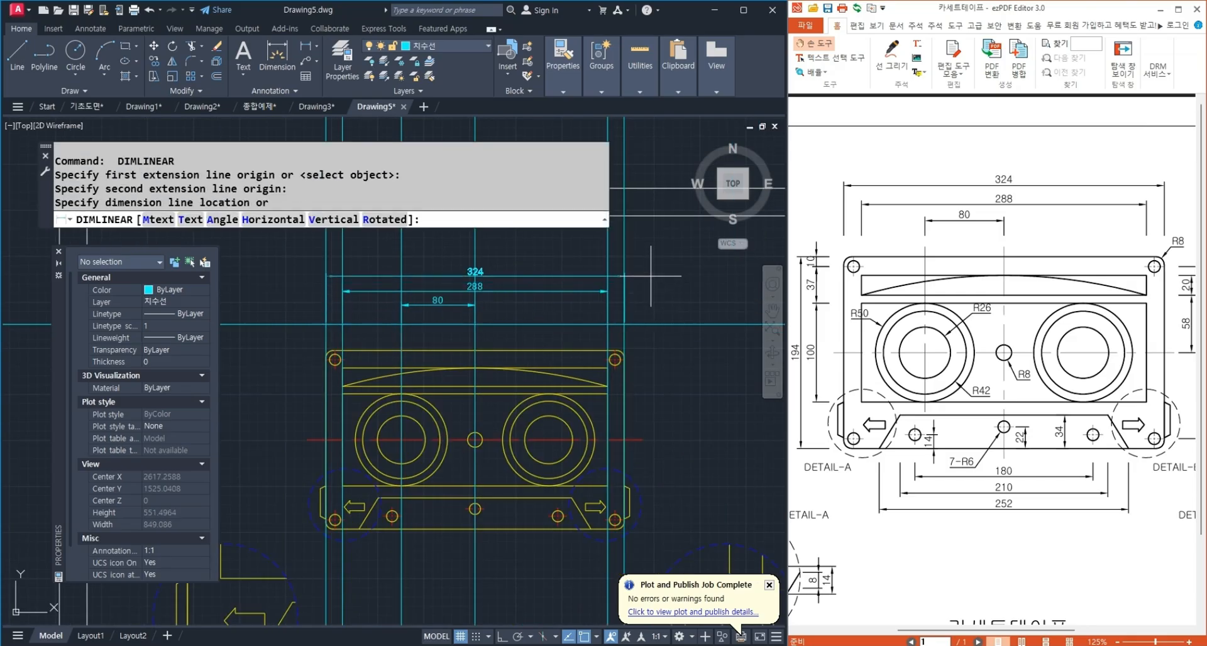
click(651, 275)
Delete the seven construction lines used for the width dimensions above the cassette.
click(678, 276)
click(274, 342)
click(274, 343)
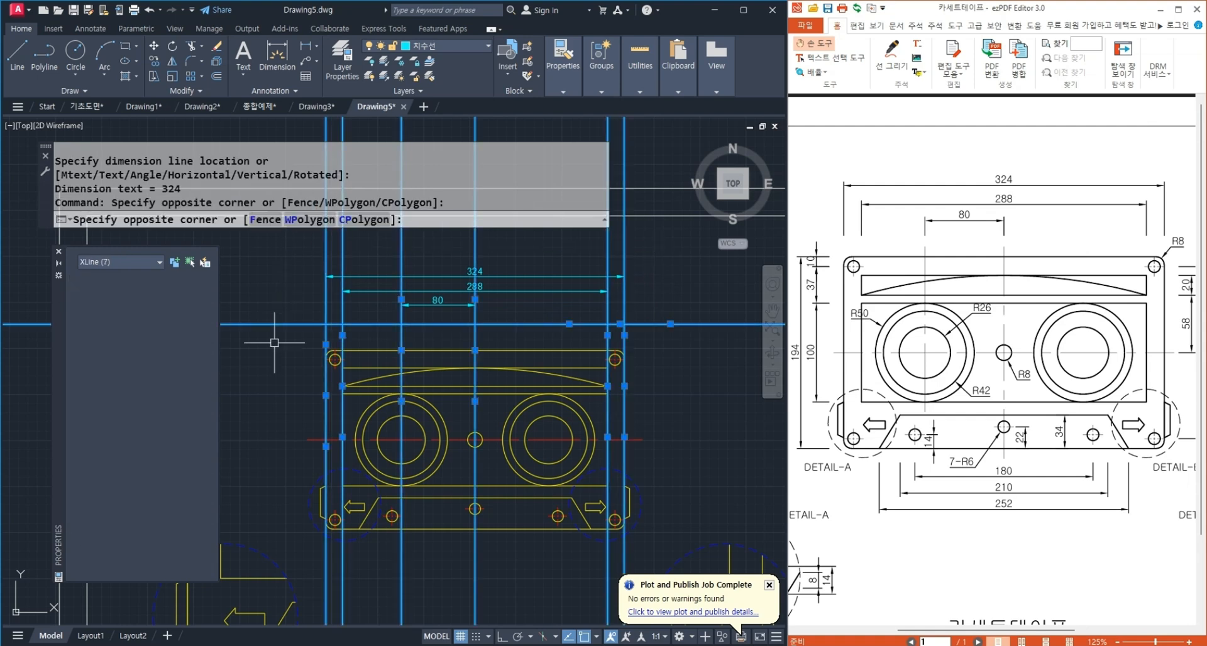
click(274, 342)
key(Delete)
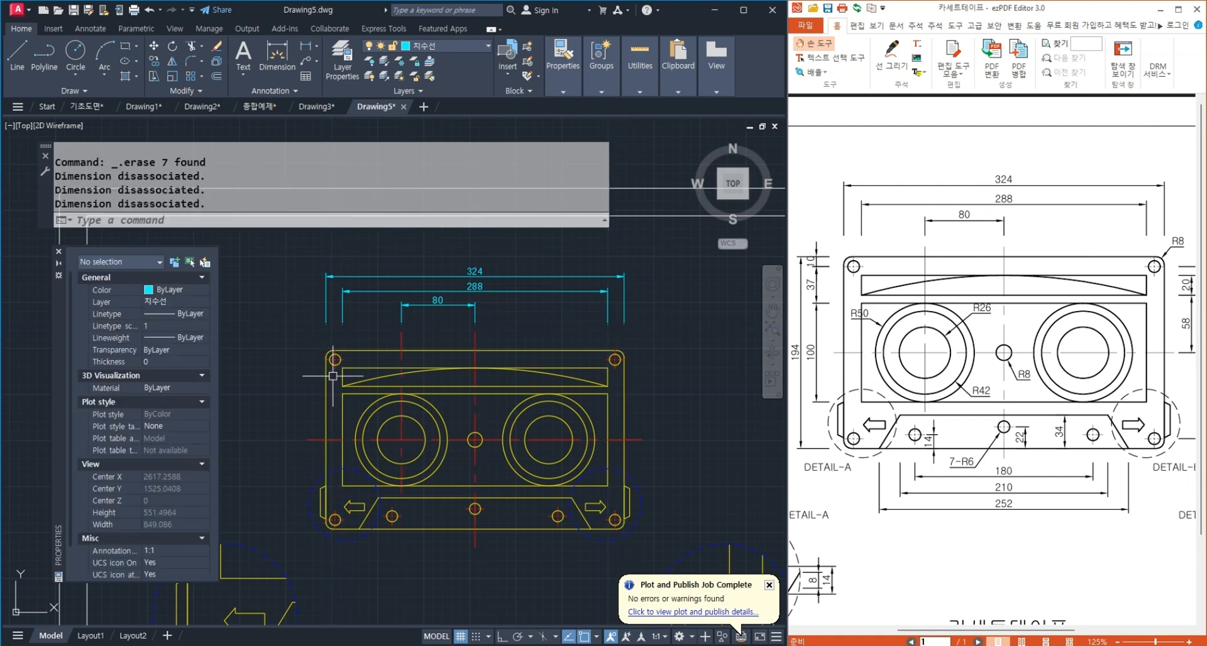
middle_drag(535, 467, 589, 466)
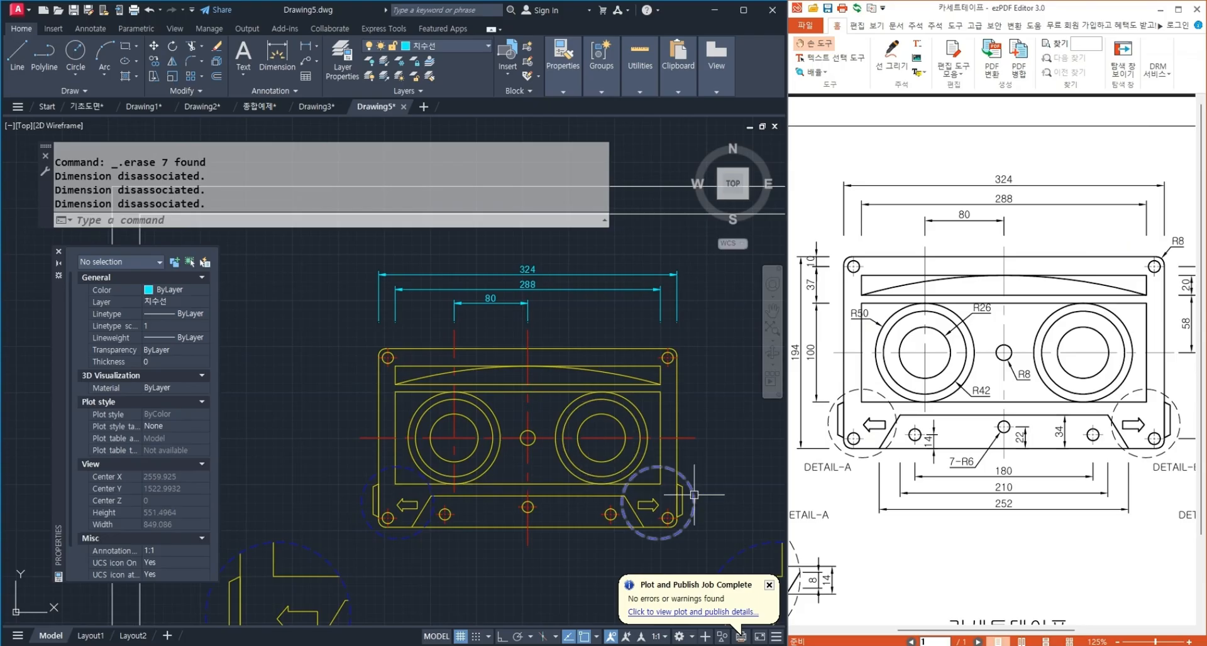
middle_drag(538, 394, 528, 413)
scroll(484, 347, up, 2)
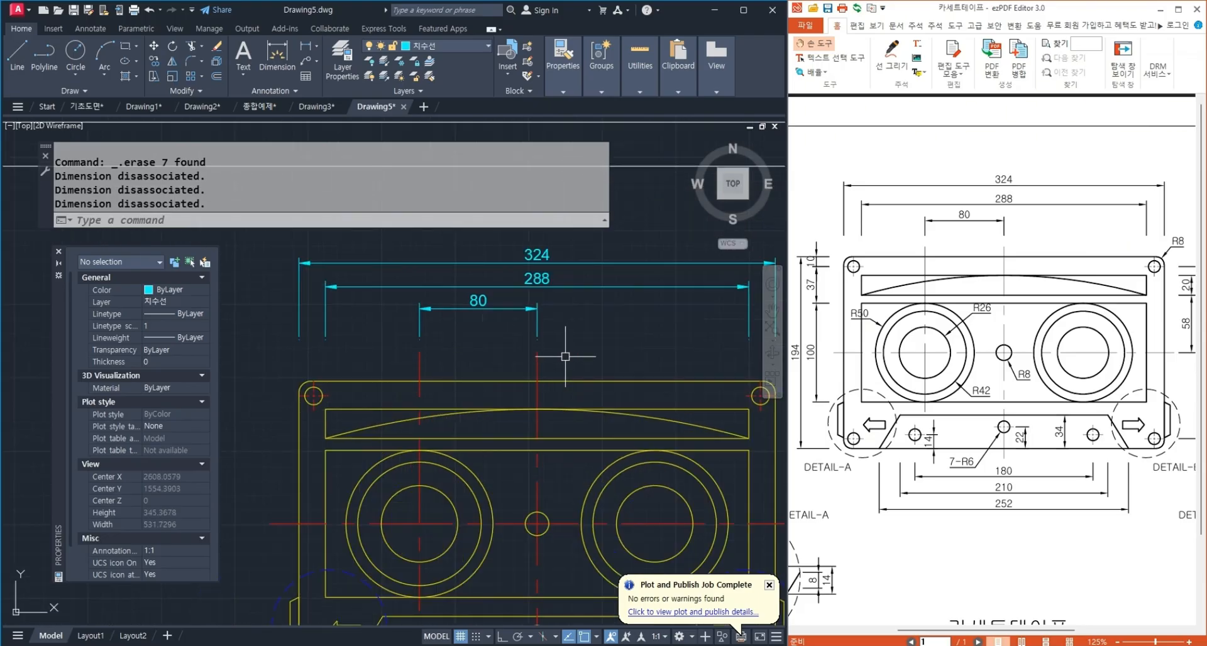
scroll(604, 359, up, 1)
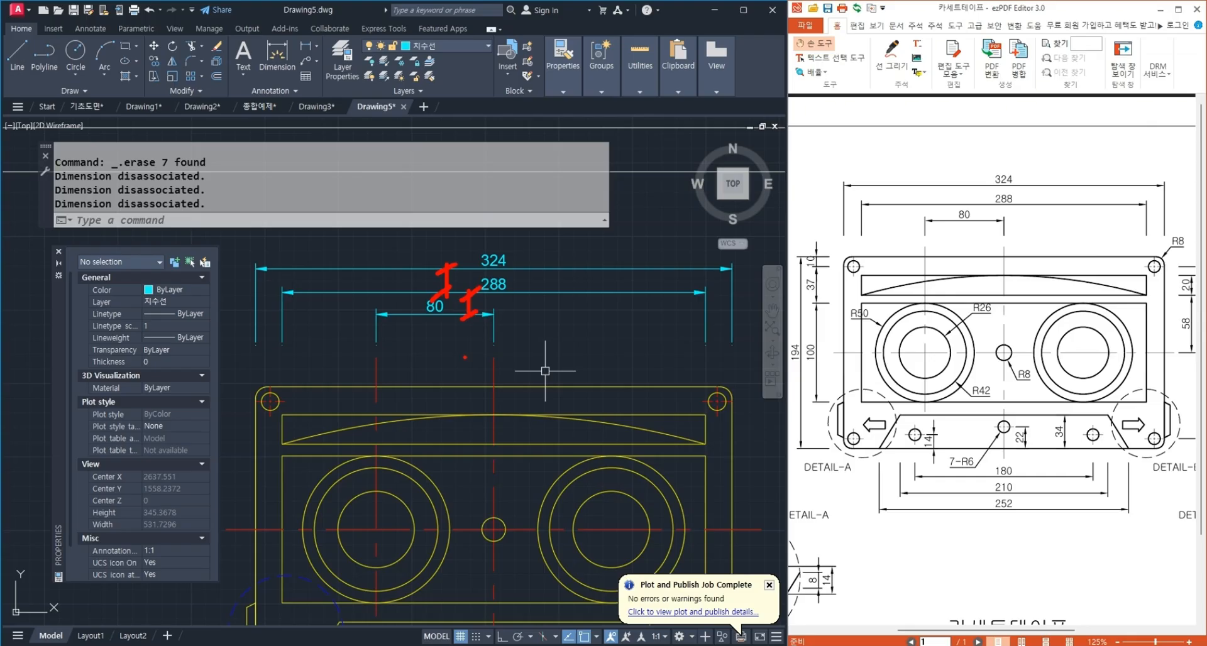
scroll(512, 318, down, 2)
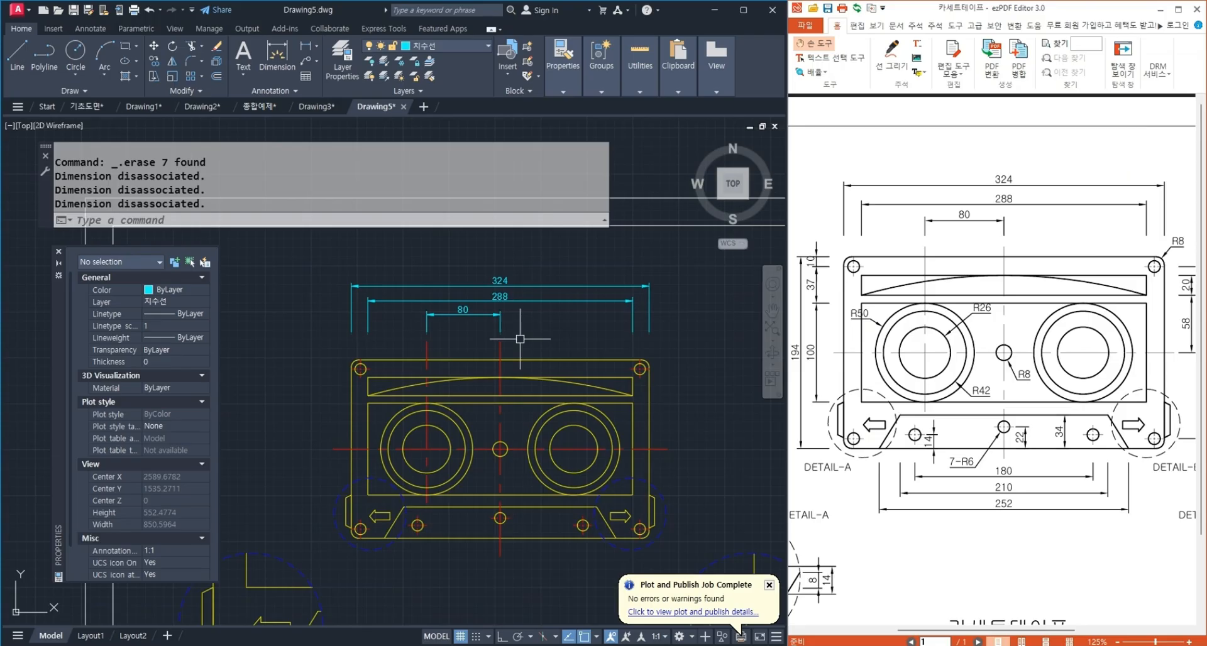
middle_drag(518, 386, 555, 374)
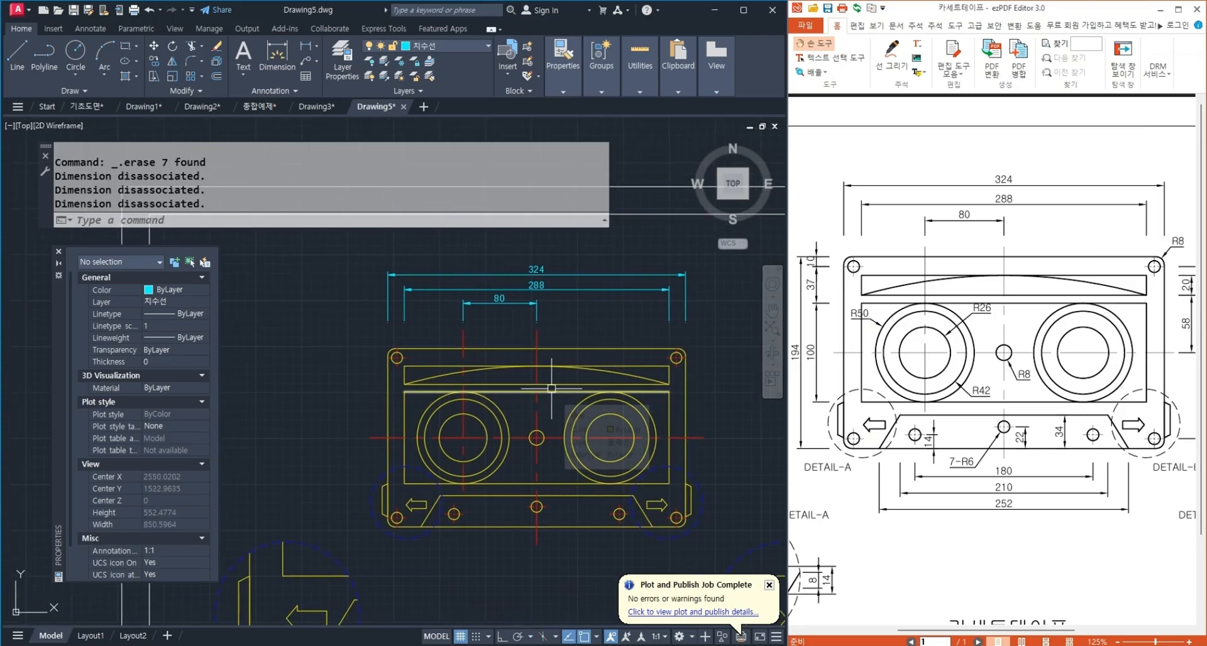
Draw a vertical construction line a short distance outside the cassette's left edge.
text(xl)
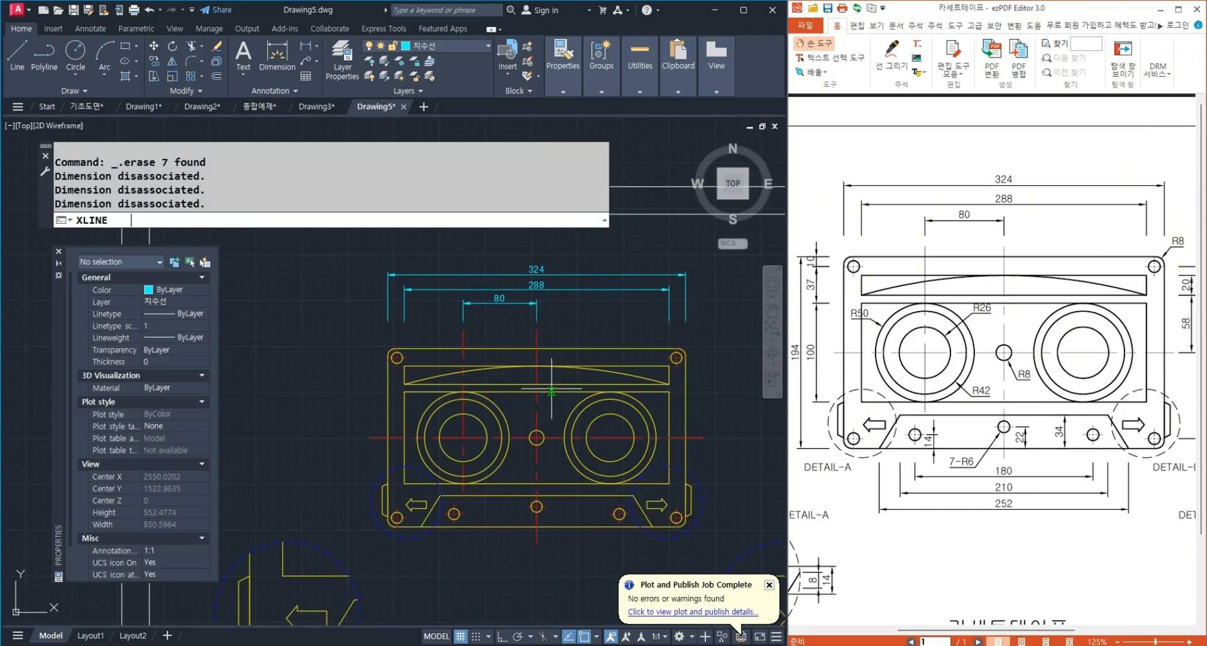
key(Return)
text(v)
key(Return)
middle_drag(495, 440, 503, 438)
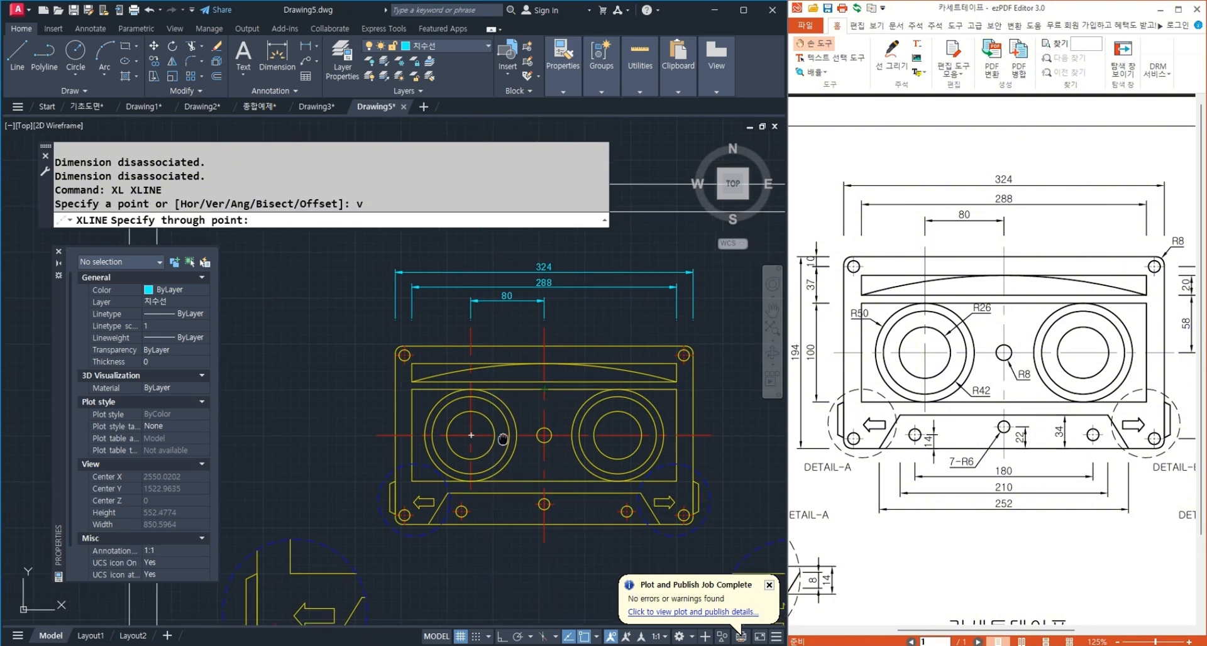
scroll(418, 434, up, 2)
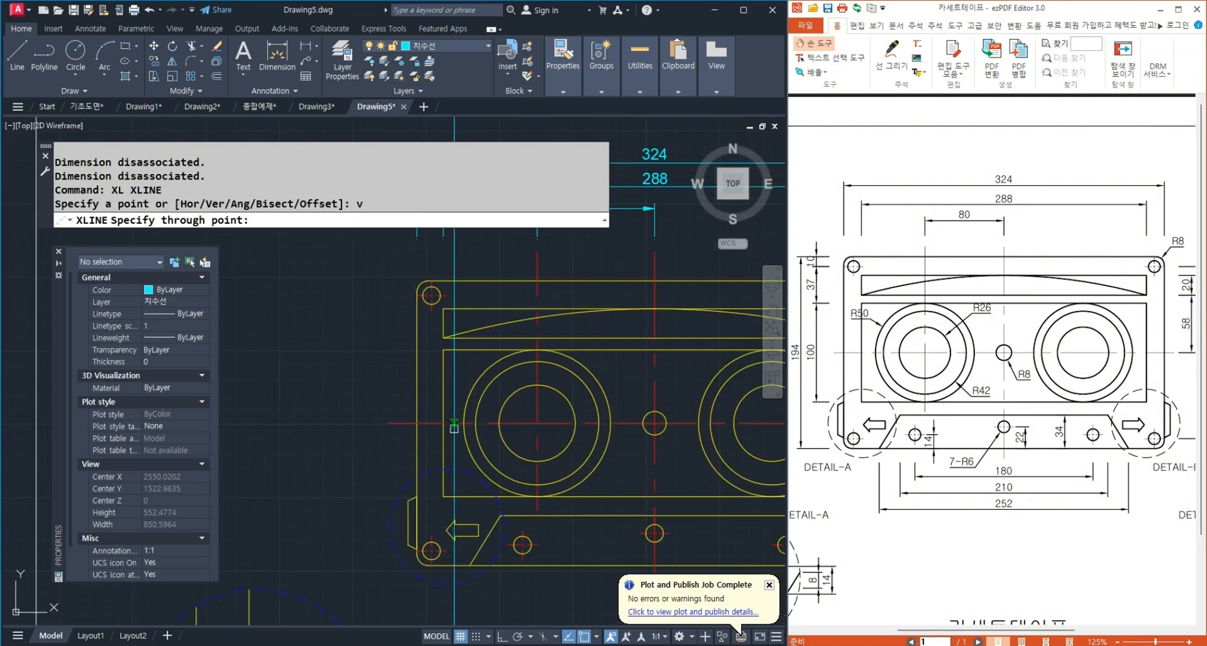
scroll(445, 422, down, 2)
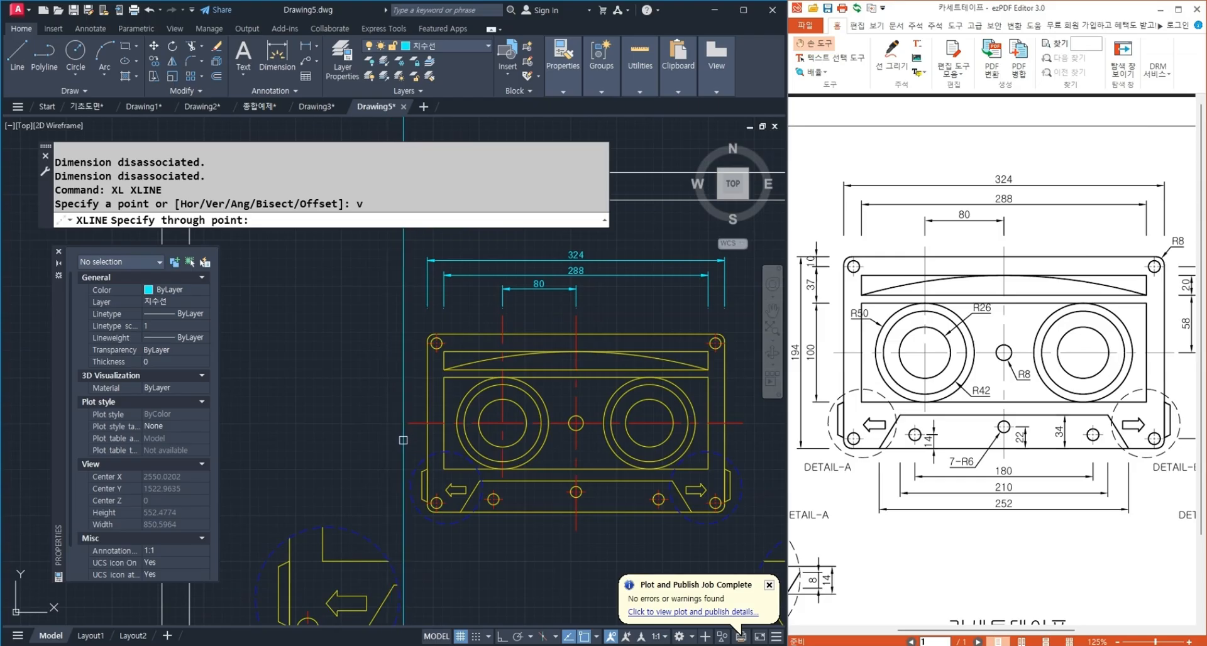
click(403, 440)
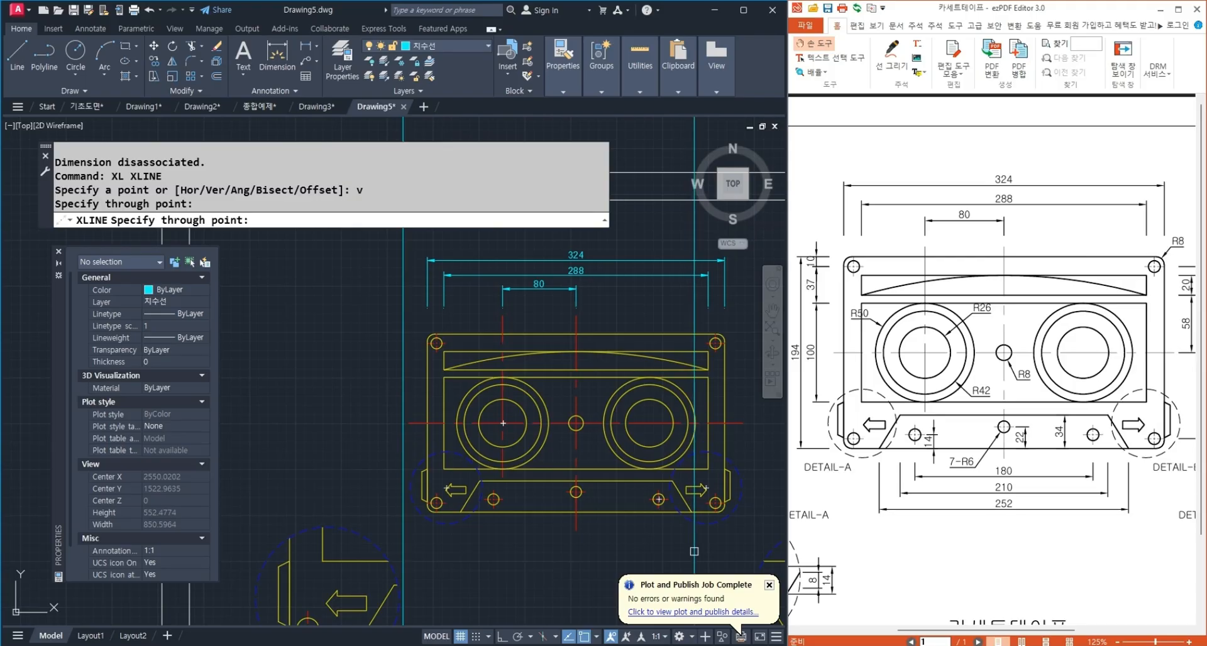
key(Return)
Draw horizontal construction lines through the cassette's top and bottom edges, the upper-left hole's center, and the reel window's top and bottom edges.
key(Return)
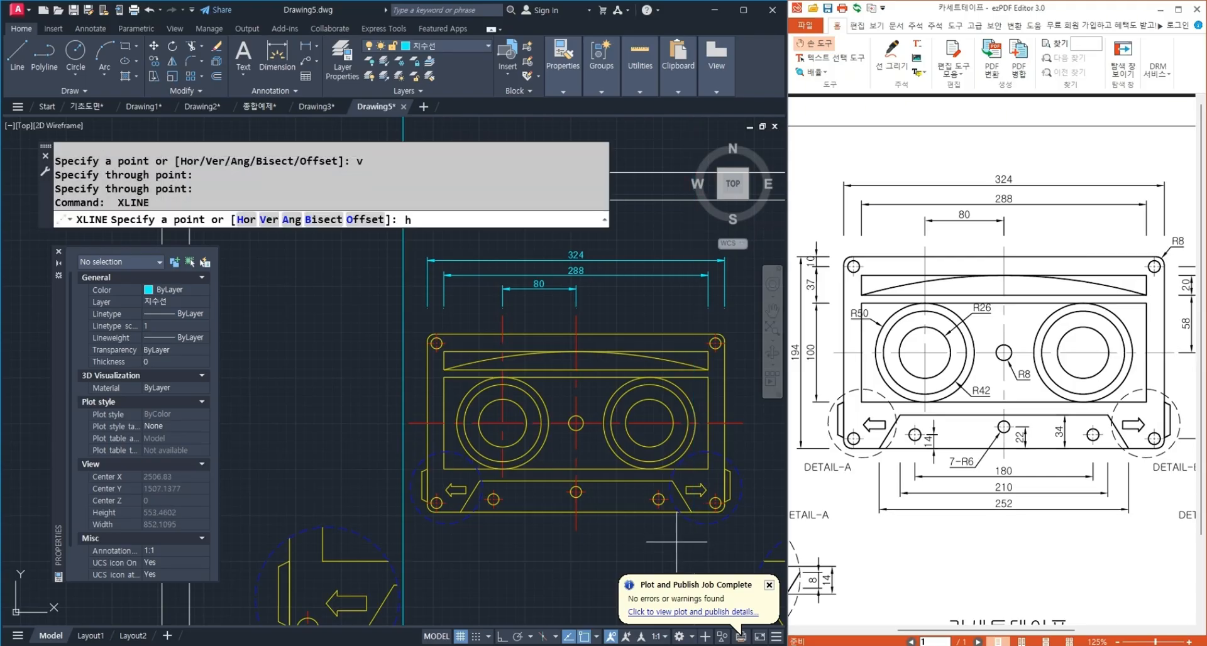
text(h)
key(Return)
scroll(365, 346, up, 4)
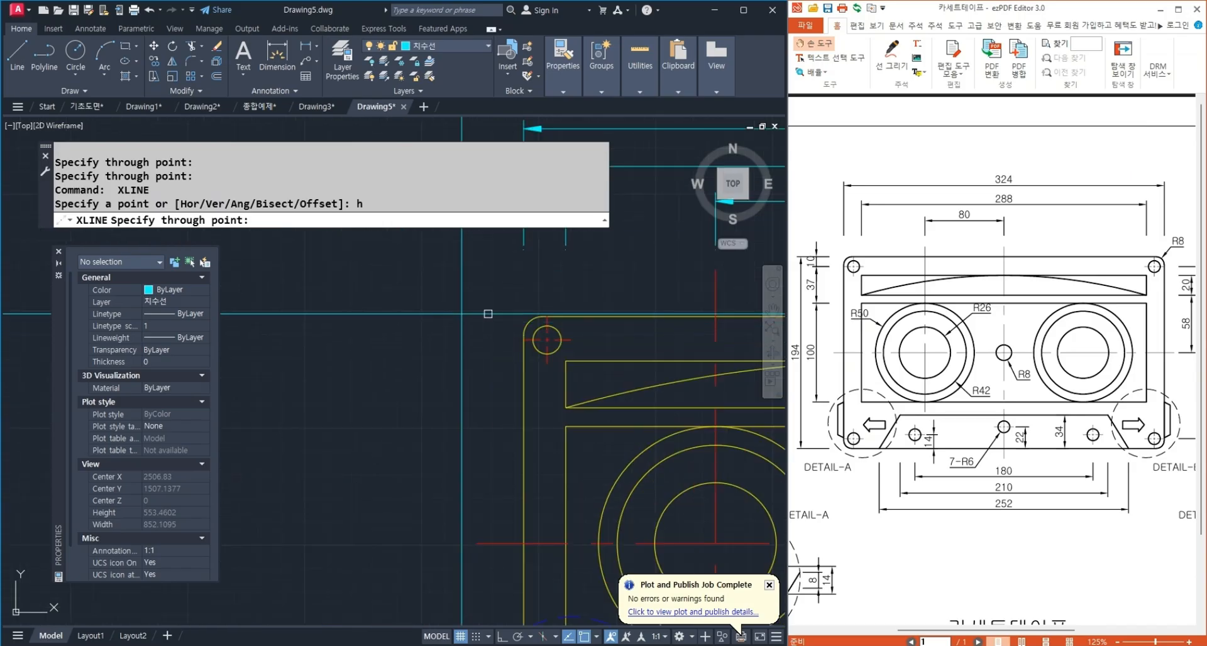
click(572, 317)
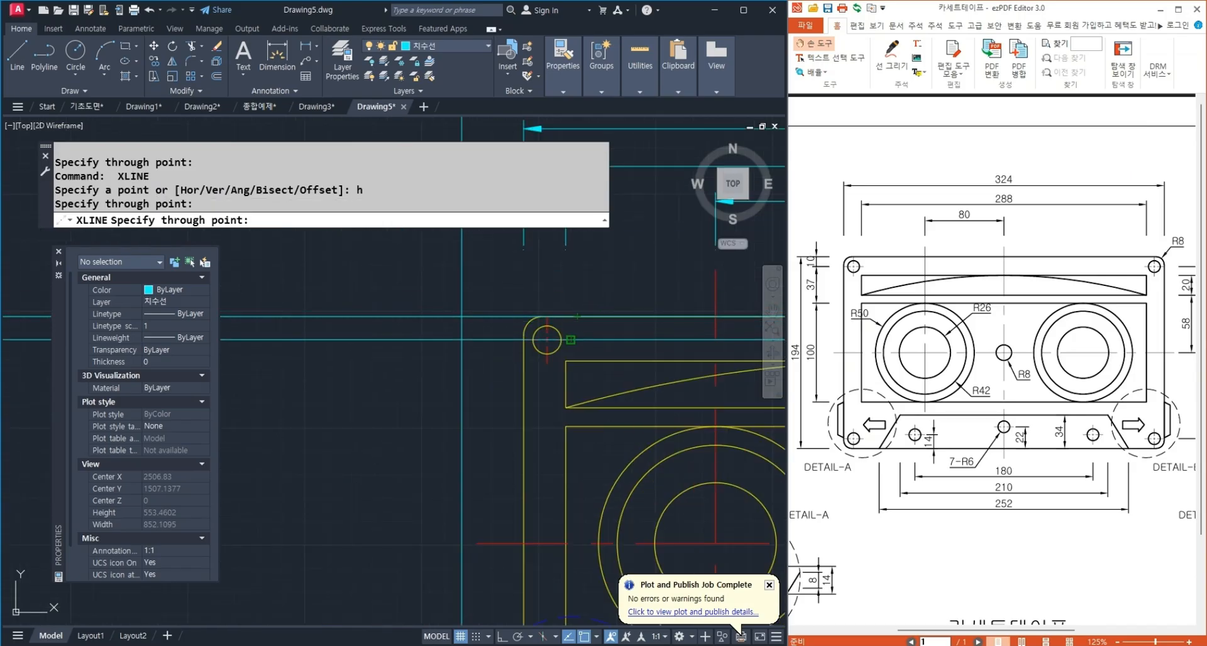
click(571, 339)
middle_drag(577, 396, 547, 320)
click(536, 350)
middle_drag(525, 471, 509, 291)
click(528, 405)
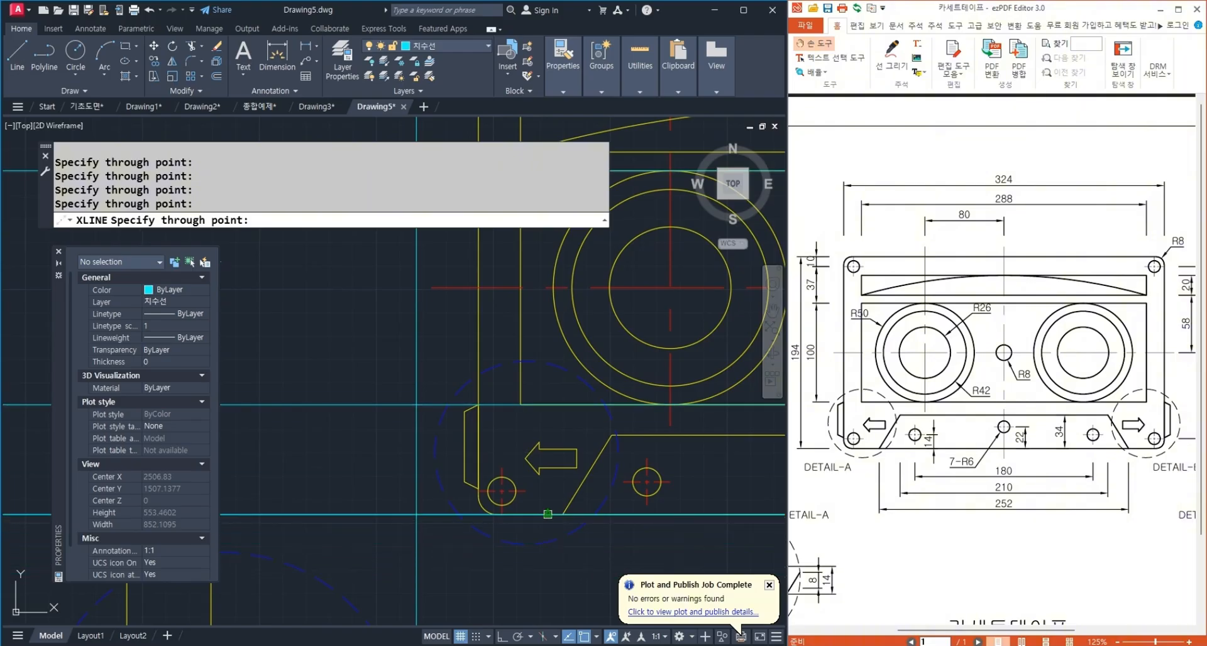
click(548, 514)
scroll(460, 551, down, 4)
key(Return)
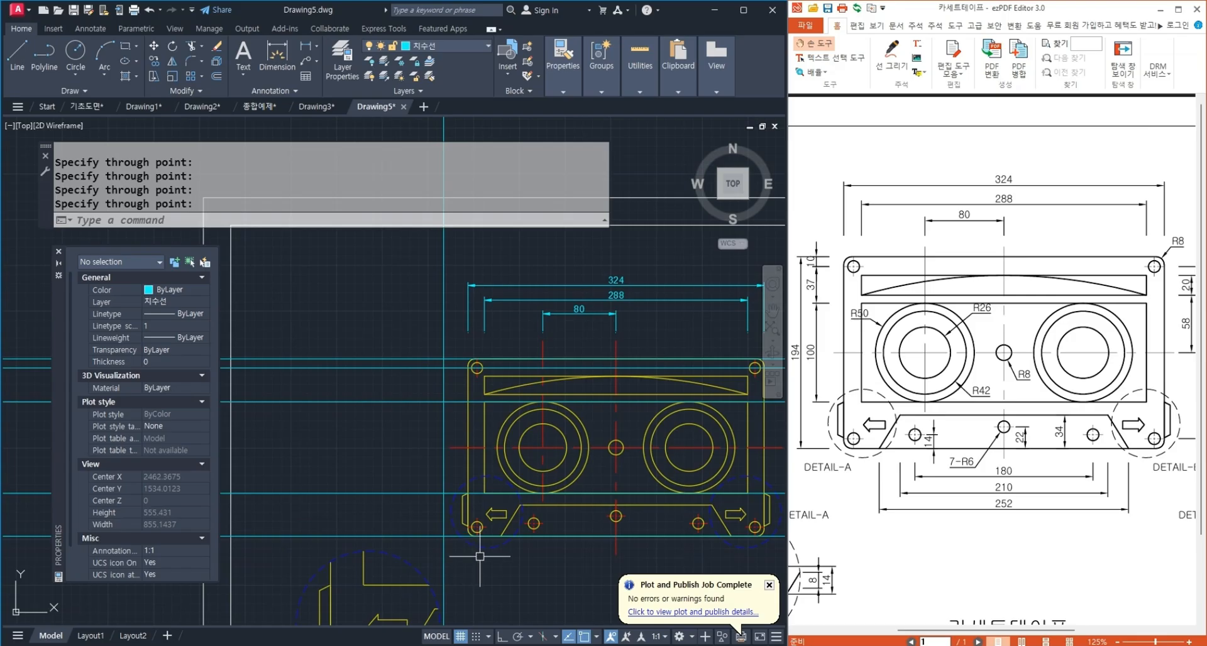
Add a vertical linear dimension beside the cassette from its top edge to the upper-left hole's center.
click(312, 54)
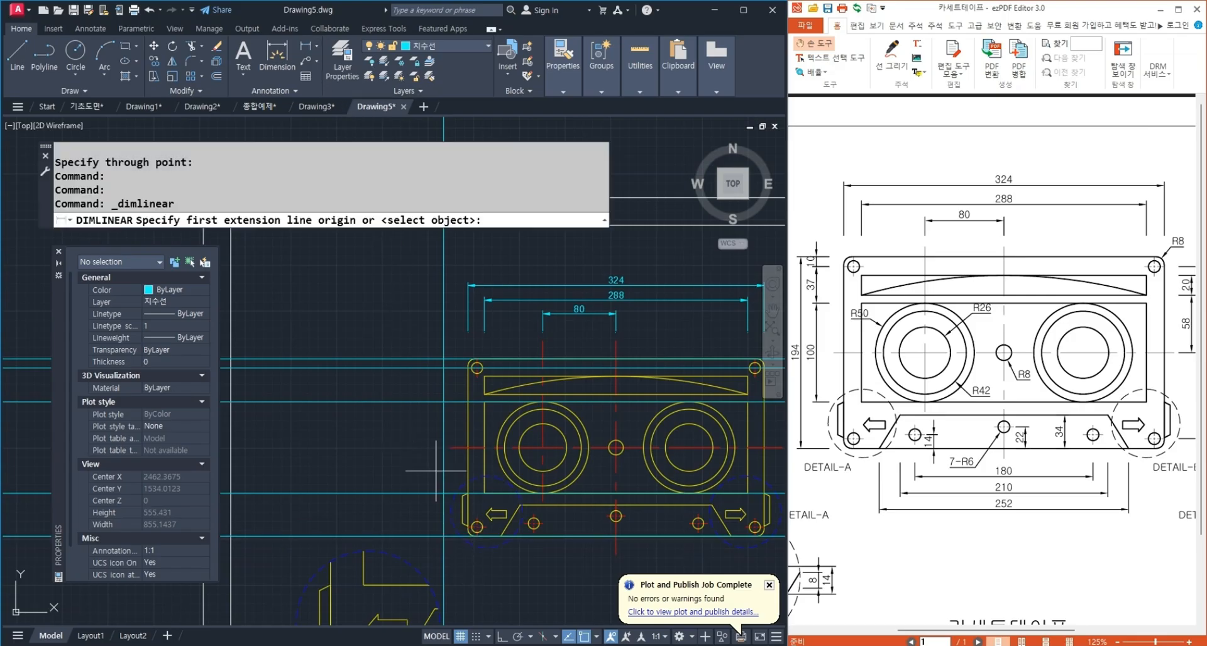
scroll(445, 400, up, 4)
click(445, 306)
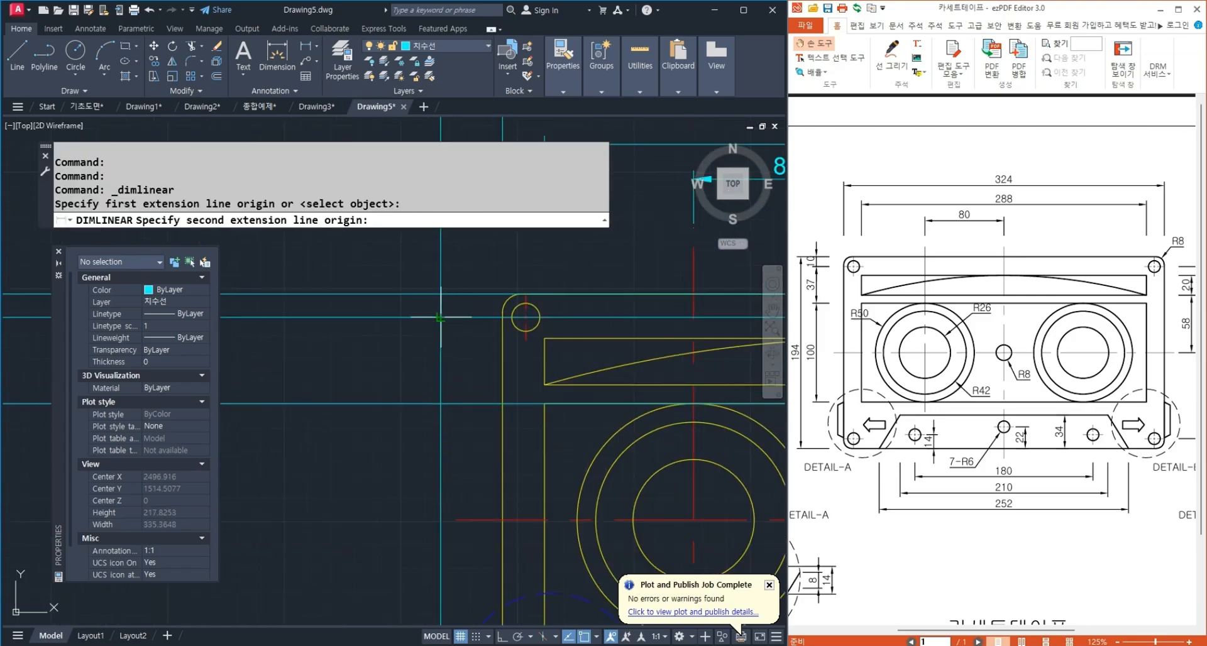
click(441, 317)
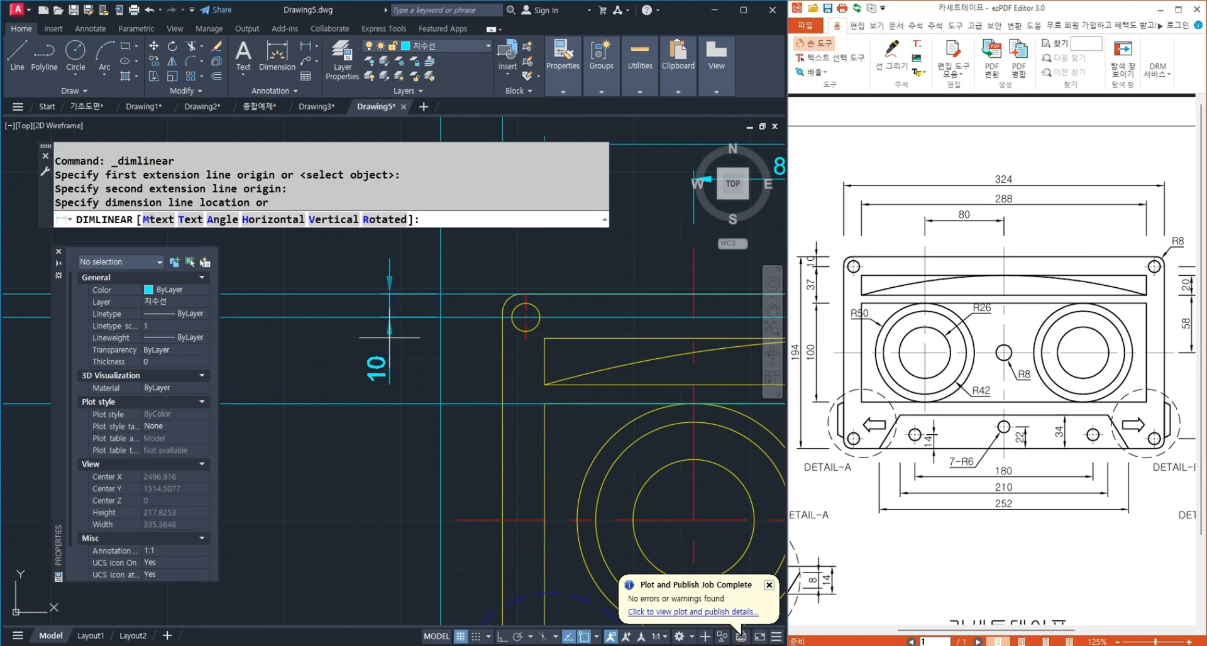
click(390, 338)
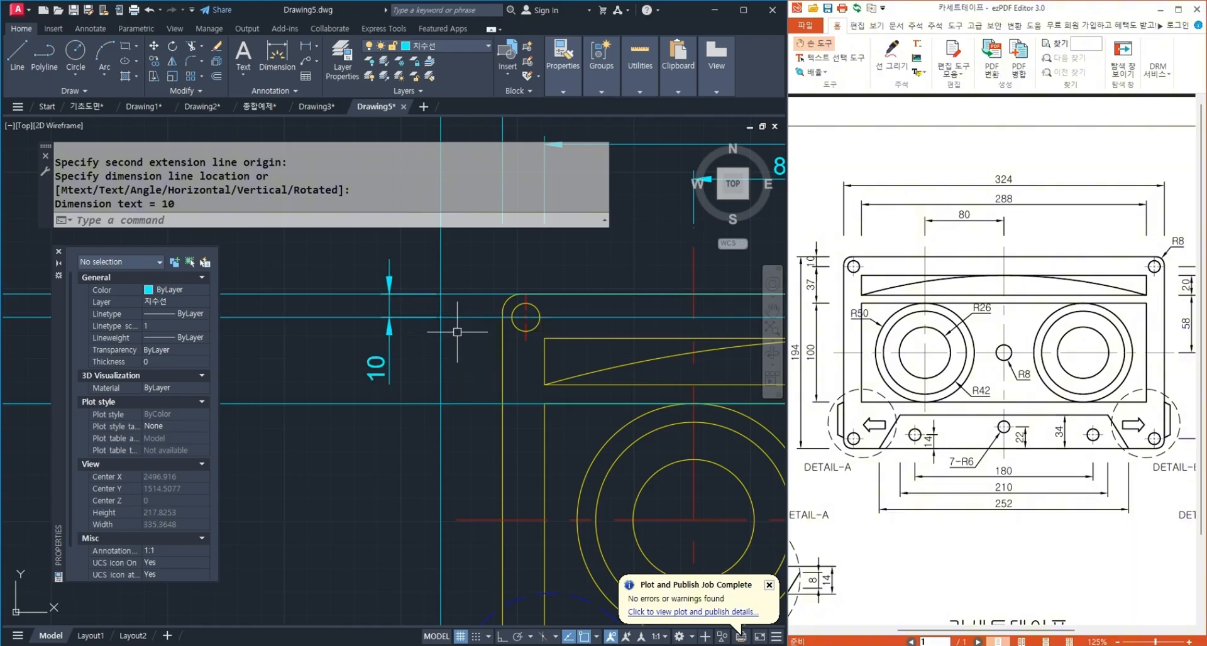
Turn the DIMTIX system variable on so dimension text stays between the extension lines.
text(dimtix)
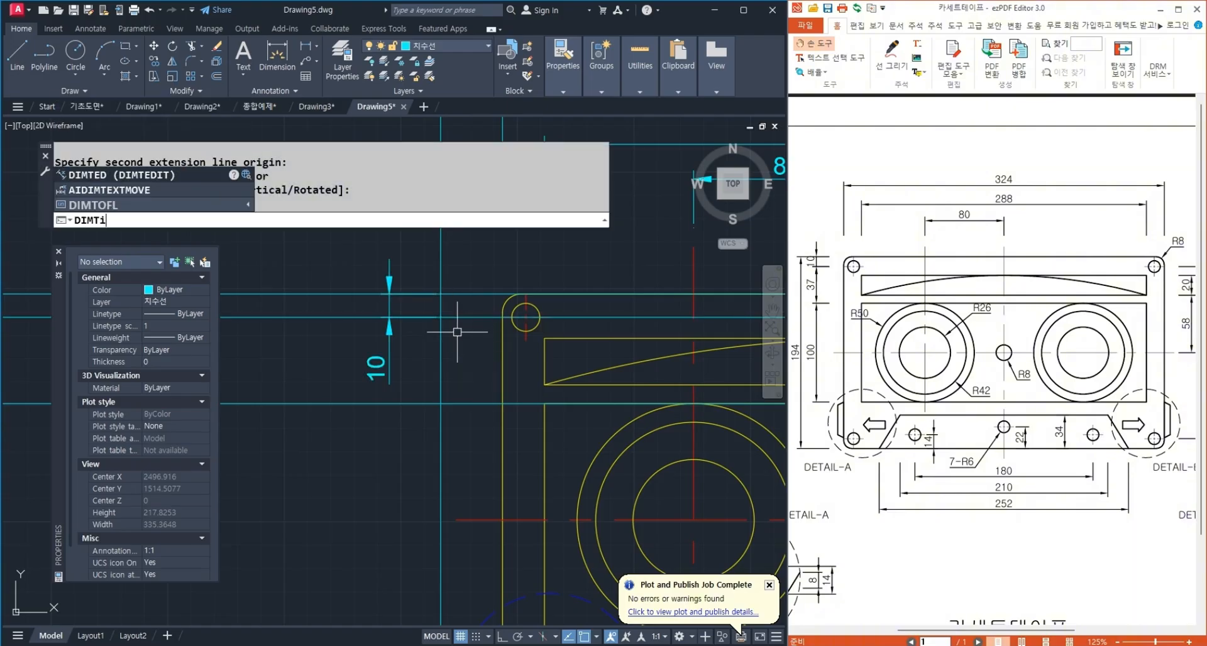
key(Return)
text(o)
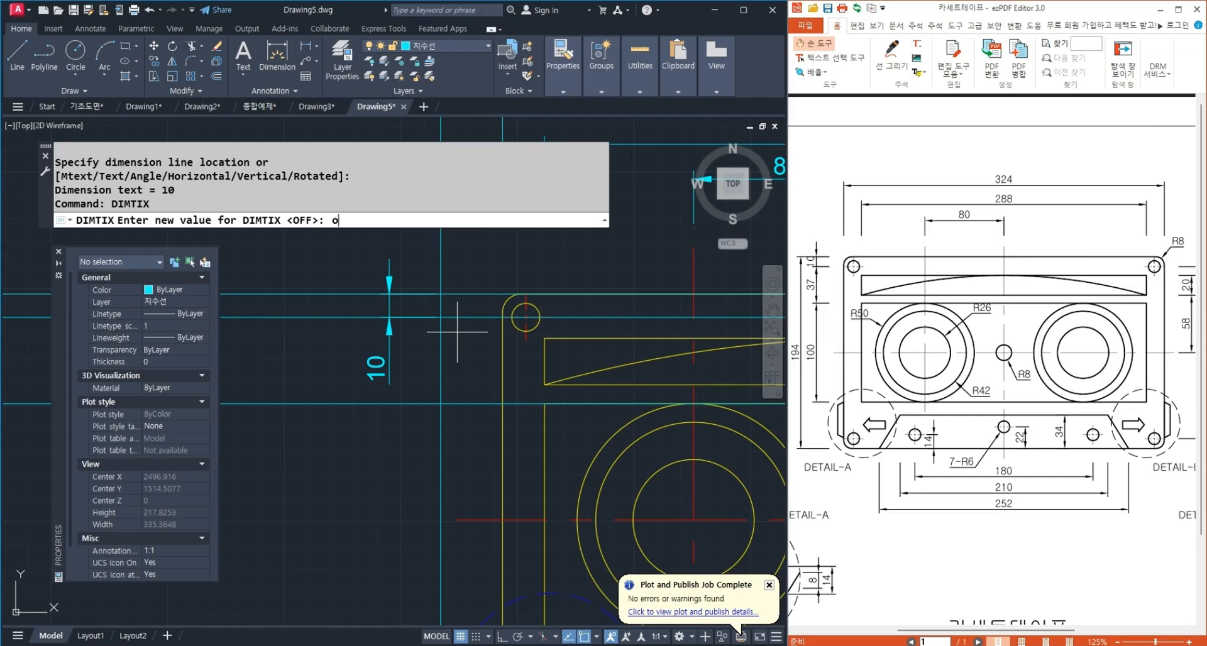
text(n)
key(Return)
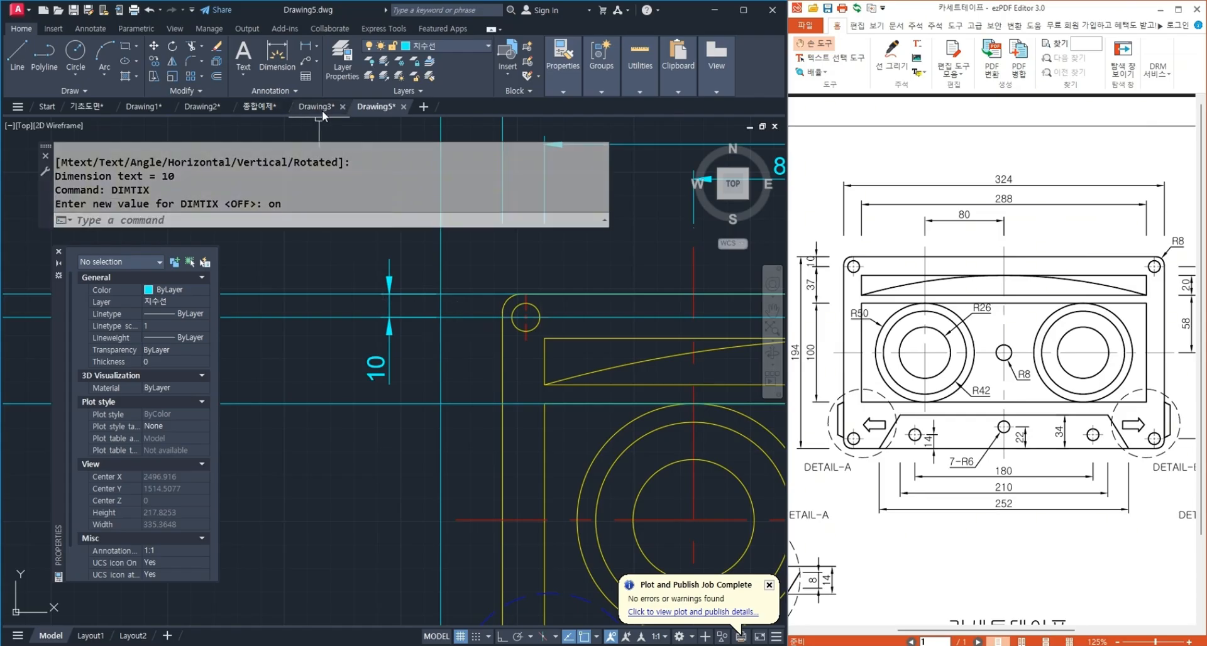
Update the vertical dimension at the upper-left hole with the current dimension style settings.
click(90, 29)
click(384, 63)
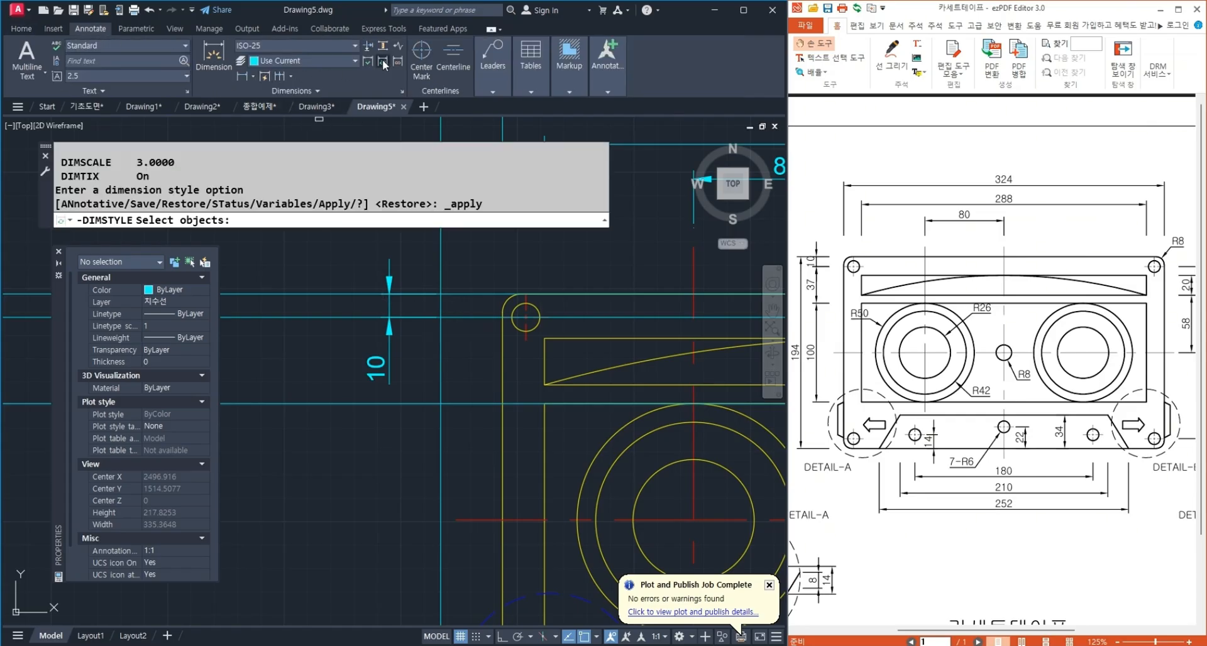
click(395, 350)
click(357, 368)
key(Return)
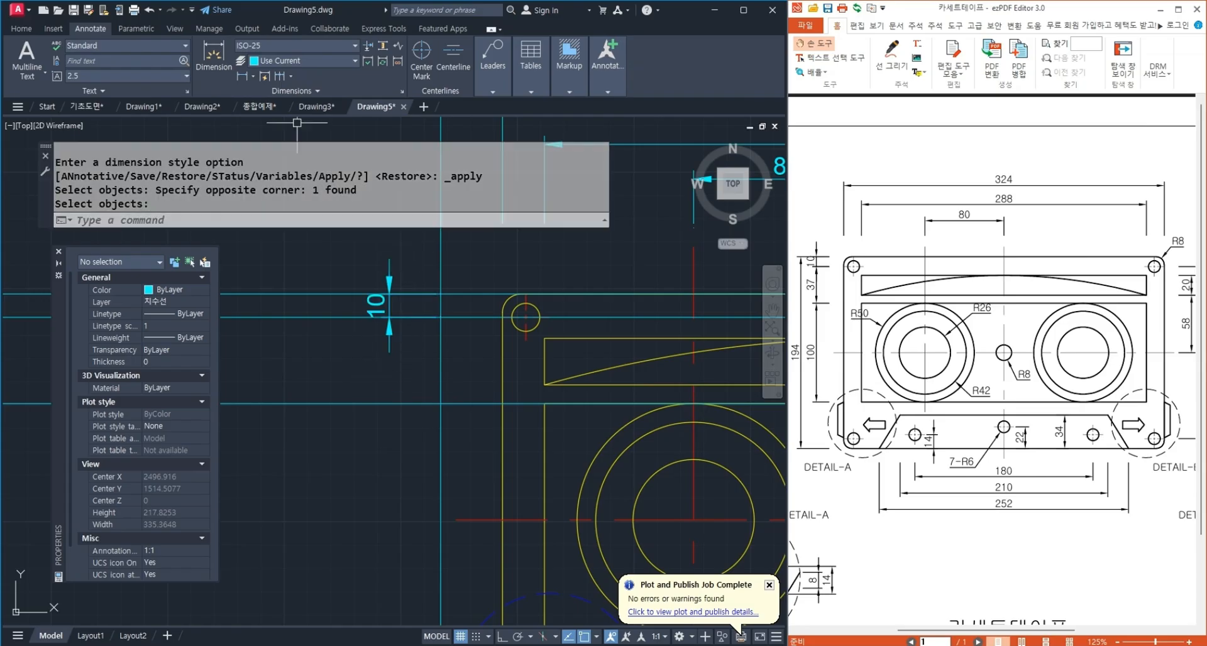
click(36, 29)
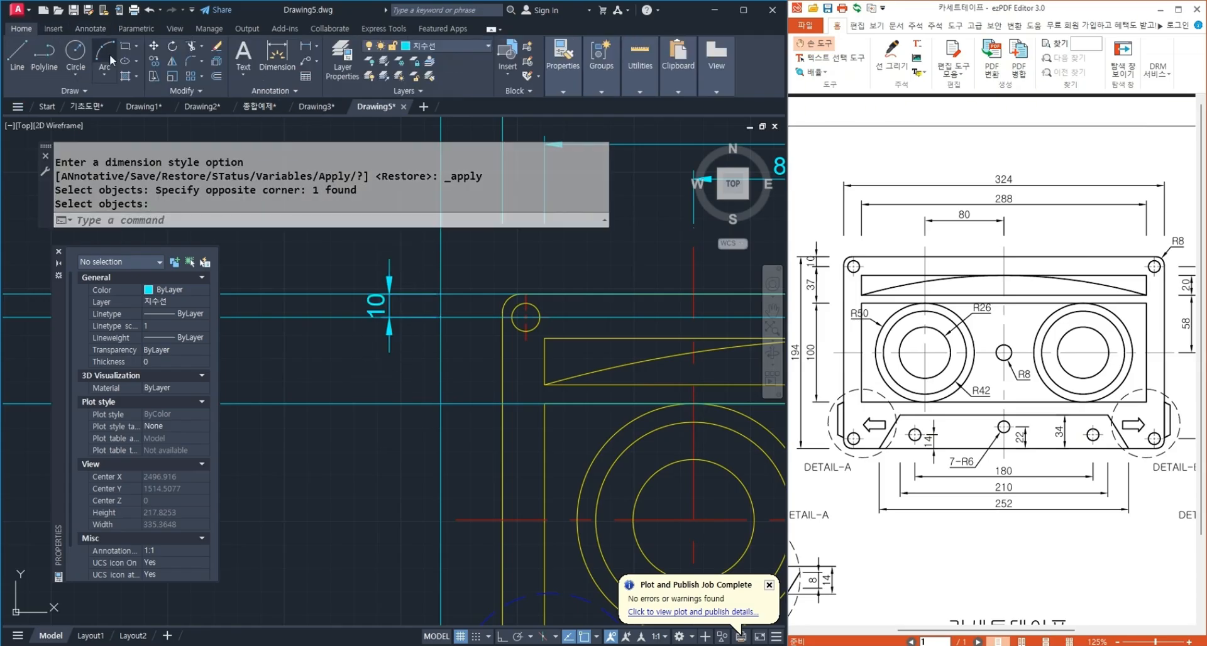
Add a vertical linear dimension from the upper-left hole's center to the reel window's top edge, in line with the 10 dimension.
click(315, 46)
click(333, 65)
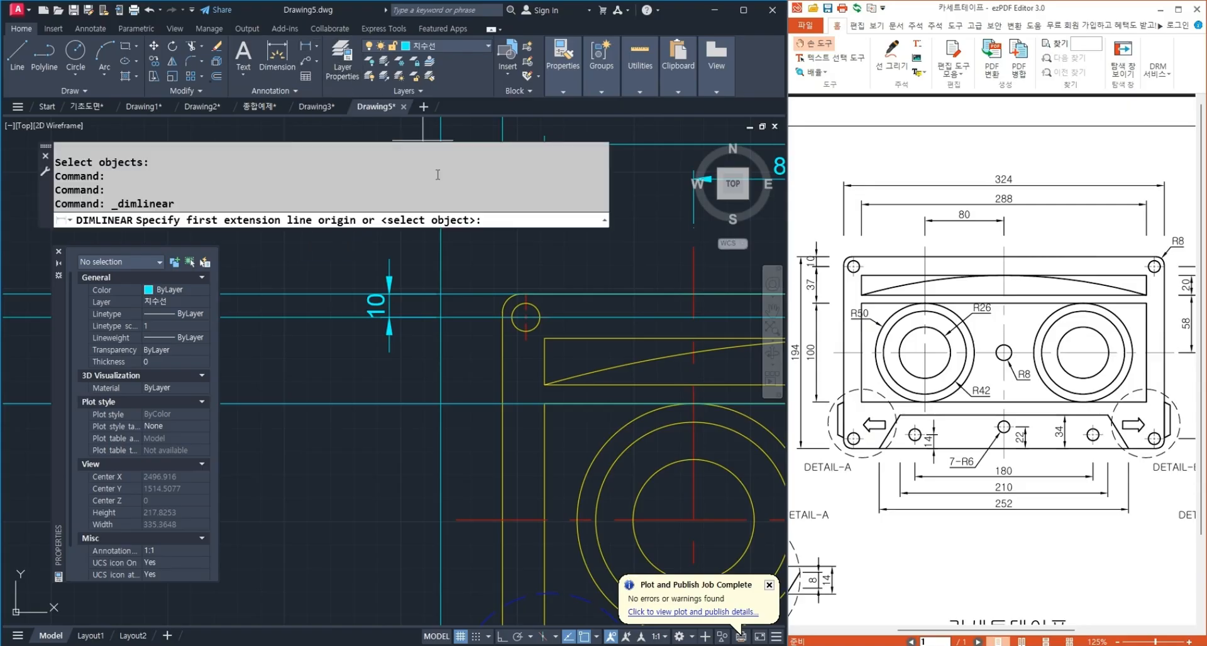
click(440, 316)
click(441, 403)
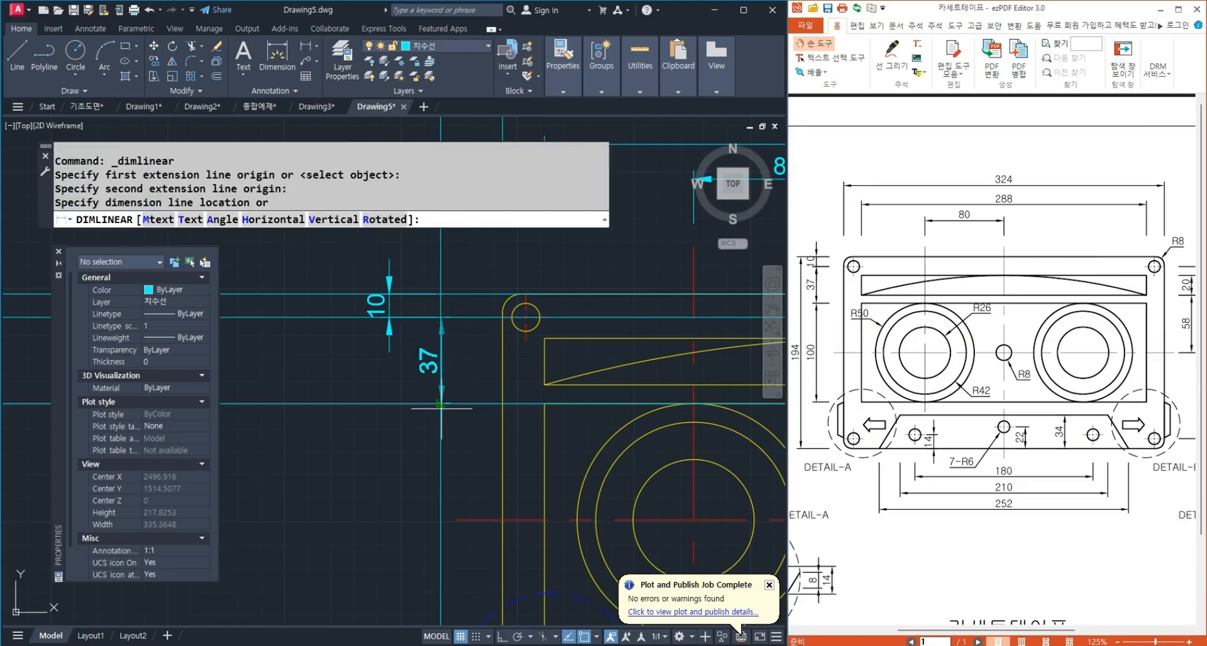
click(390, 305)
Add a vertical linear dimension for the reel window's height, placed beside the cassette's left edge.
key(Return)
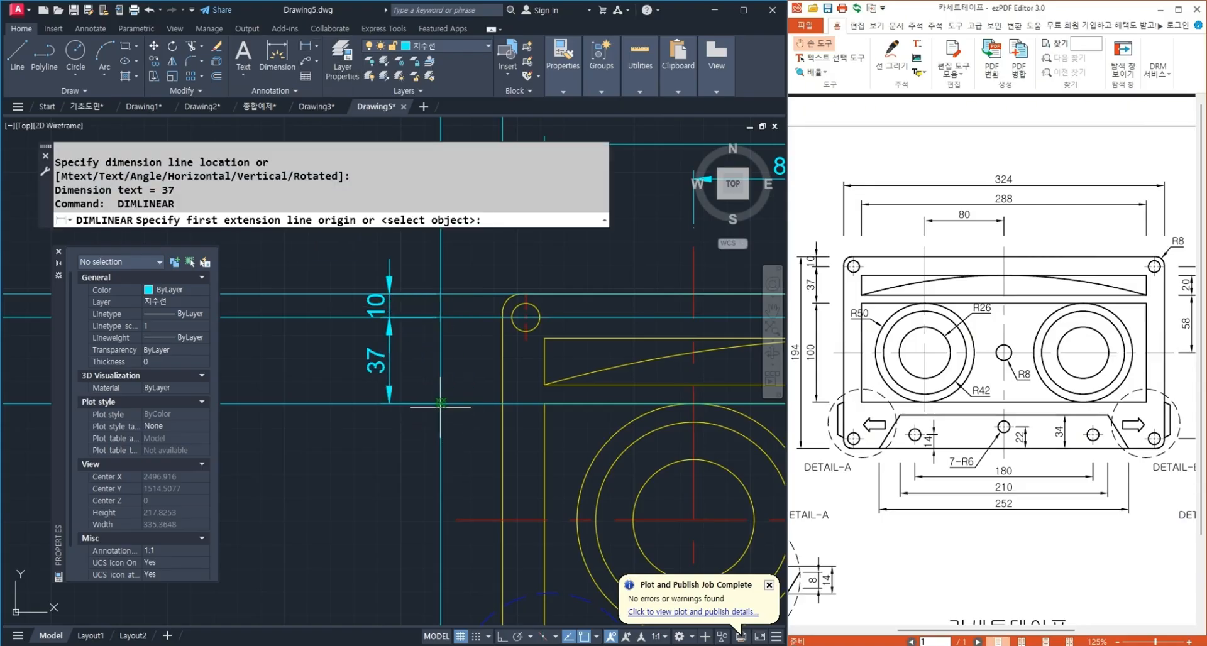
click(441, 403)
scroll(427, 314, down, 2)
click(431, 507)
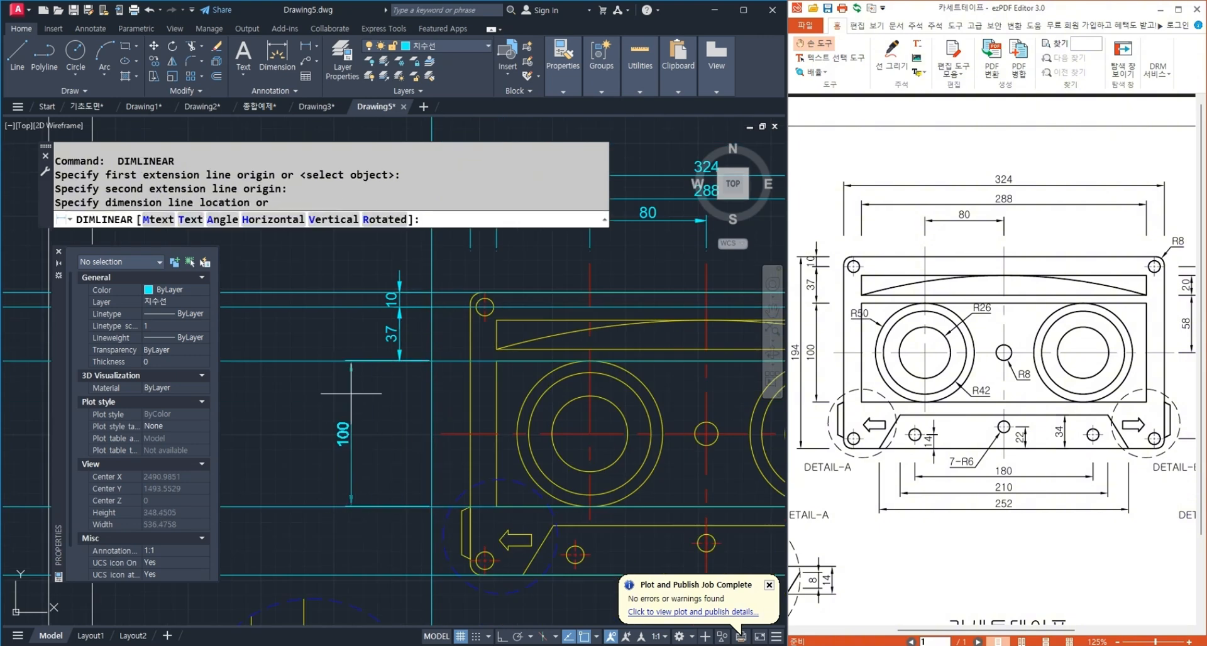
click(405, 454)
Dimension the cassette's overall height, placing it outside the other vertical dimensions on the left.
mouse_move(405, 454)
middle_down()
mouse_move(405, 358)
mouse_move(459, 501)
middle_up()
key(Return)
click(432, 485)
click(446, 318)
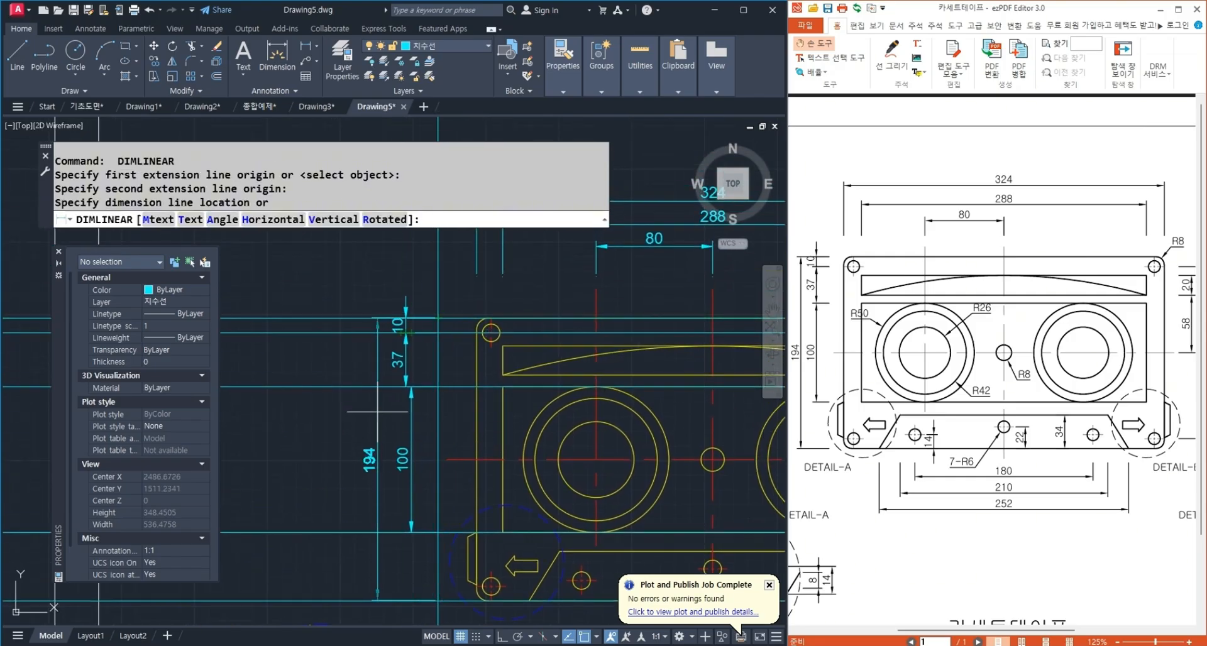
click(383, 345)
Delete the five horizontal construction lines and the vertical construction line left of the cassette.
scroll(449, 344, down, 2)
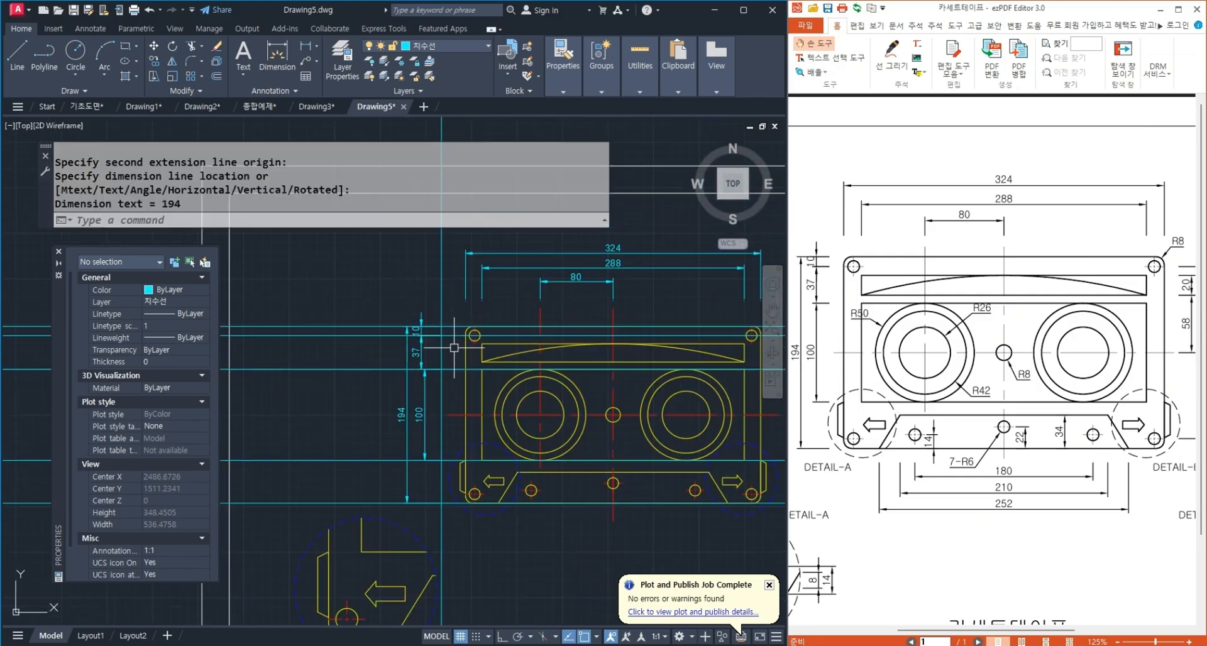
click(308, 302)
click(272, 525)
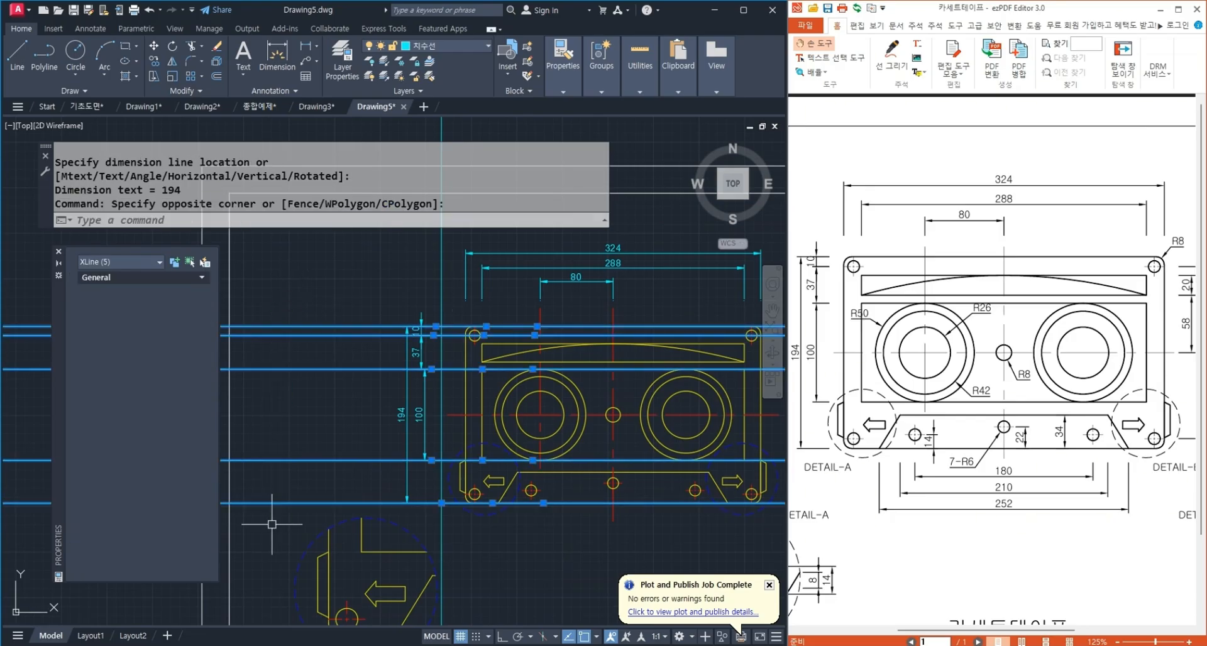
click(441, 285)
key(Delete)
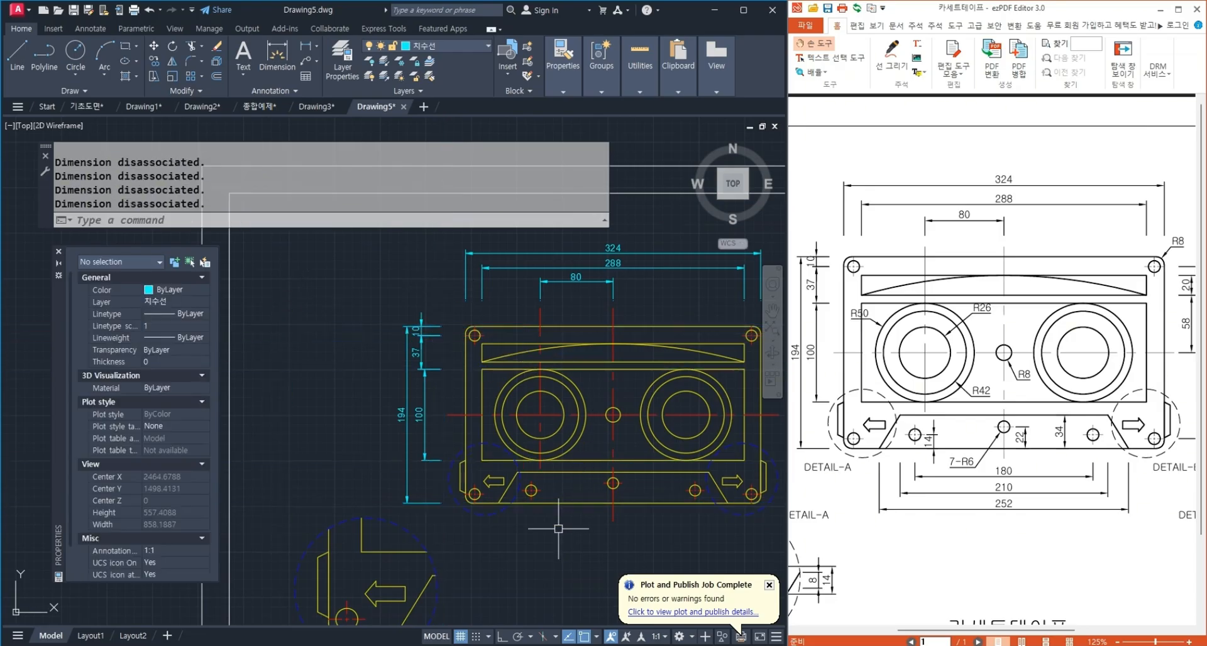
Stretch the reel window's height dimension line so it lines up with the 37 dimension above it.
middle_drag(555, 529, 511, 514)
scroll(369, 367, up, 2)
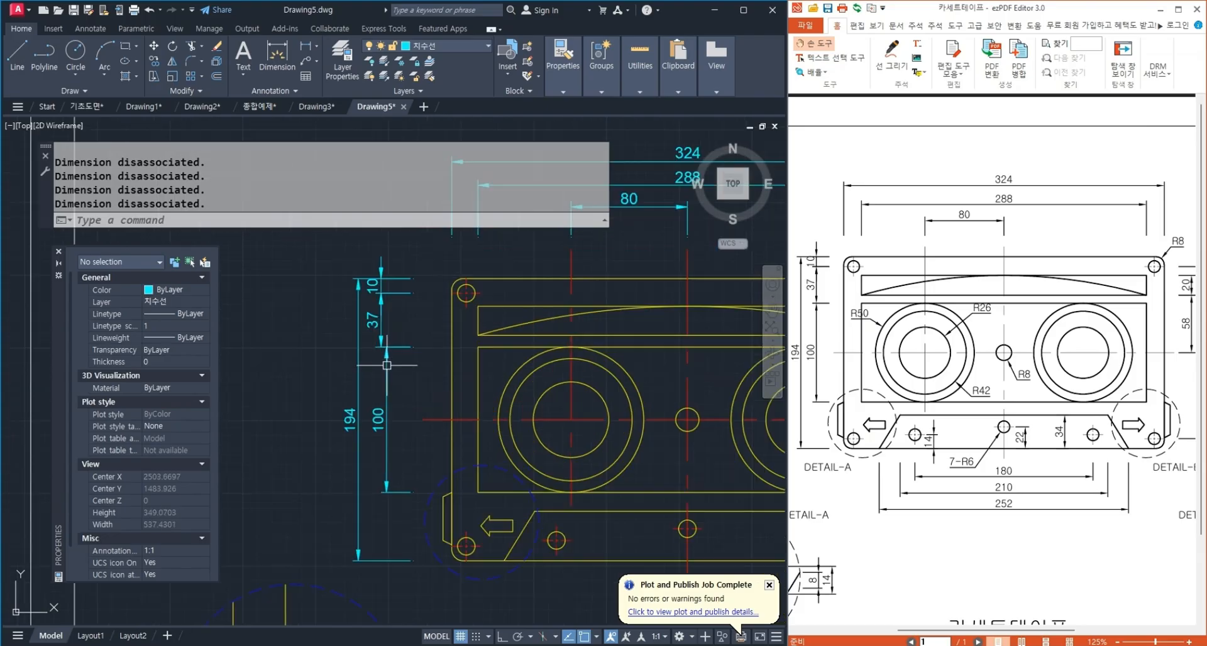
click(415, 395)
click(377, 343)
scroll(385, 355, up, 4)
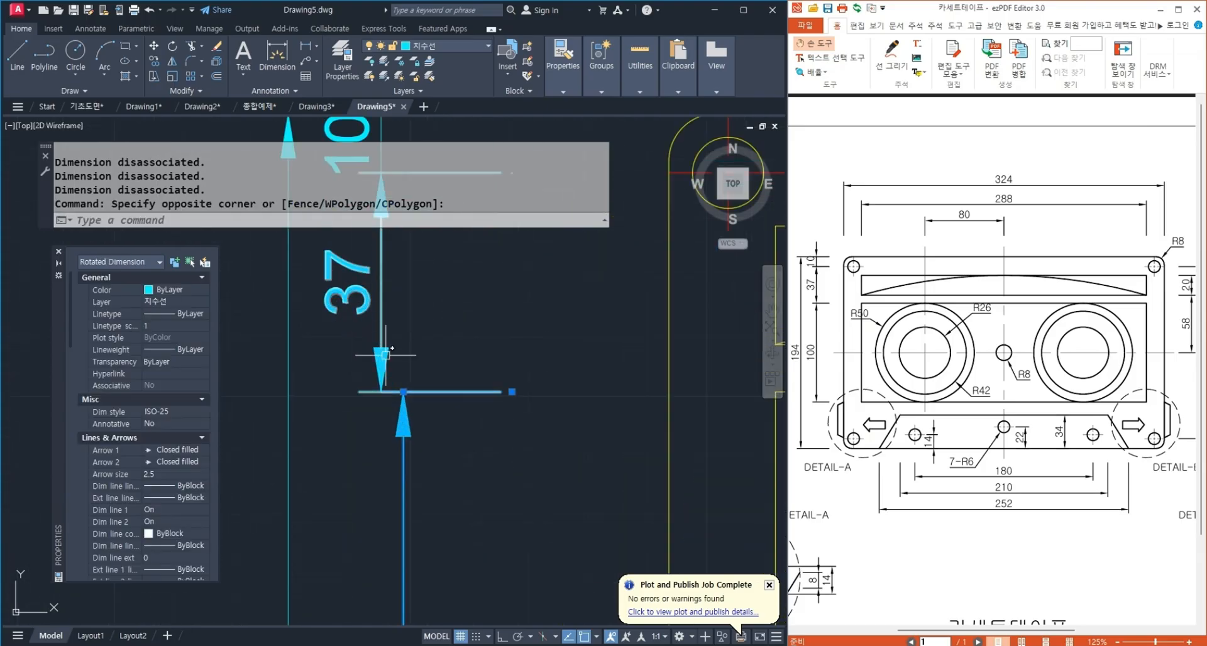
click(403, 392)
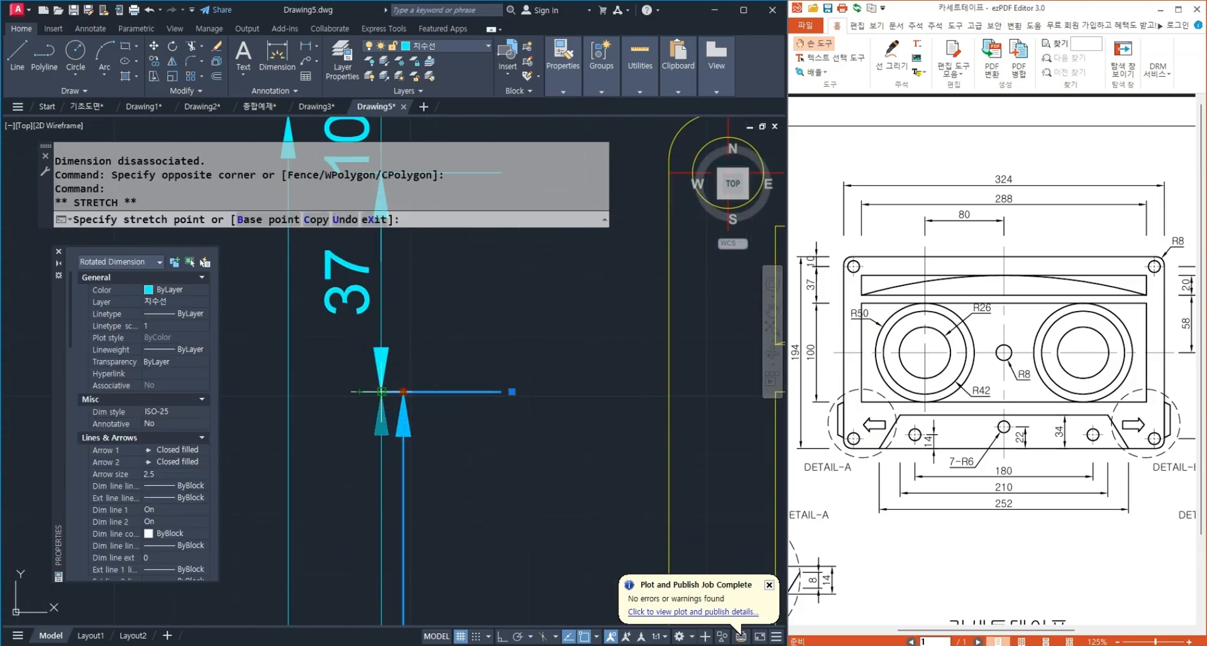
scroll(381, 392, down, 6)
key(Escape)
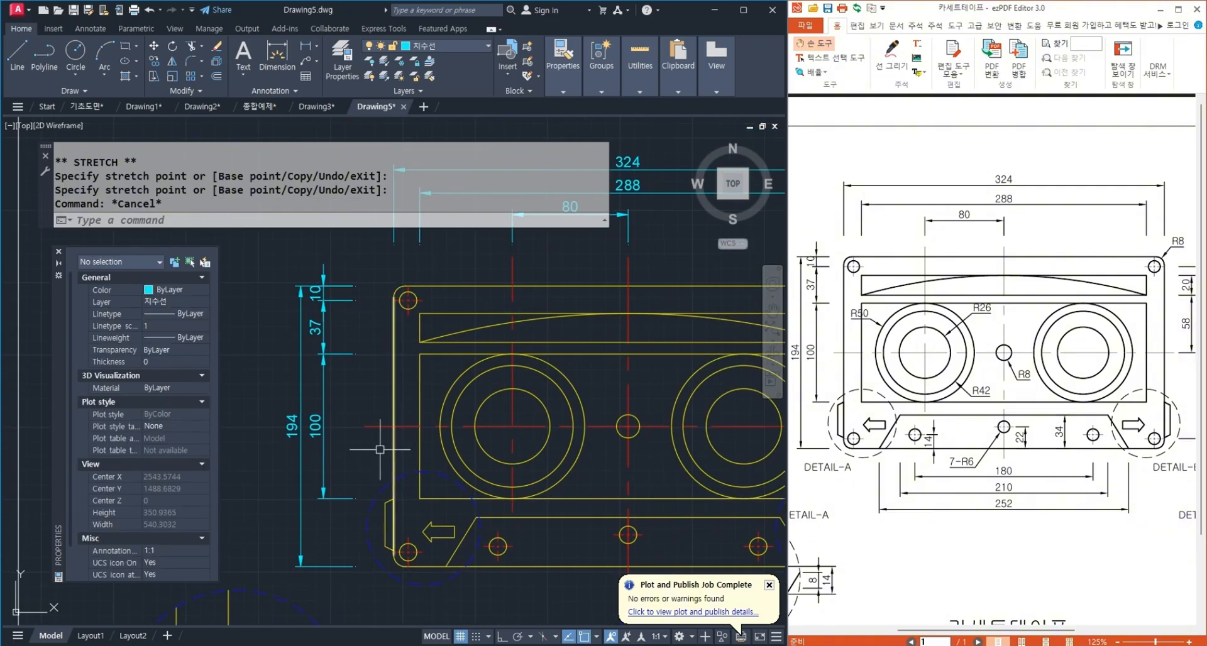
Draw a vertical construction line just outside the cassette's right edge.
scroll(319, 392, down, 1)
middle_drag(531, 433, 467, 434)
click(1178, 417)
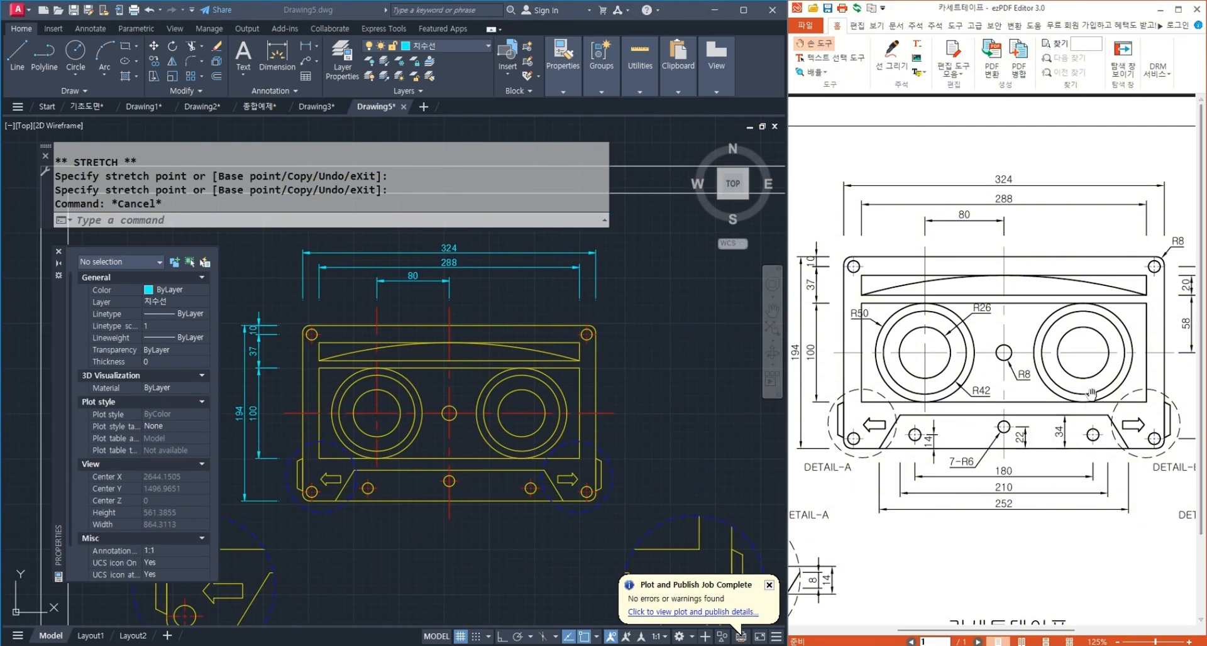
drag(1091, 393, 977, 393)
click(675, 402)
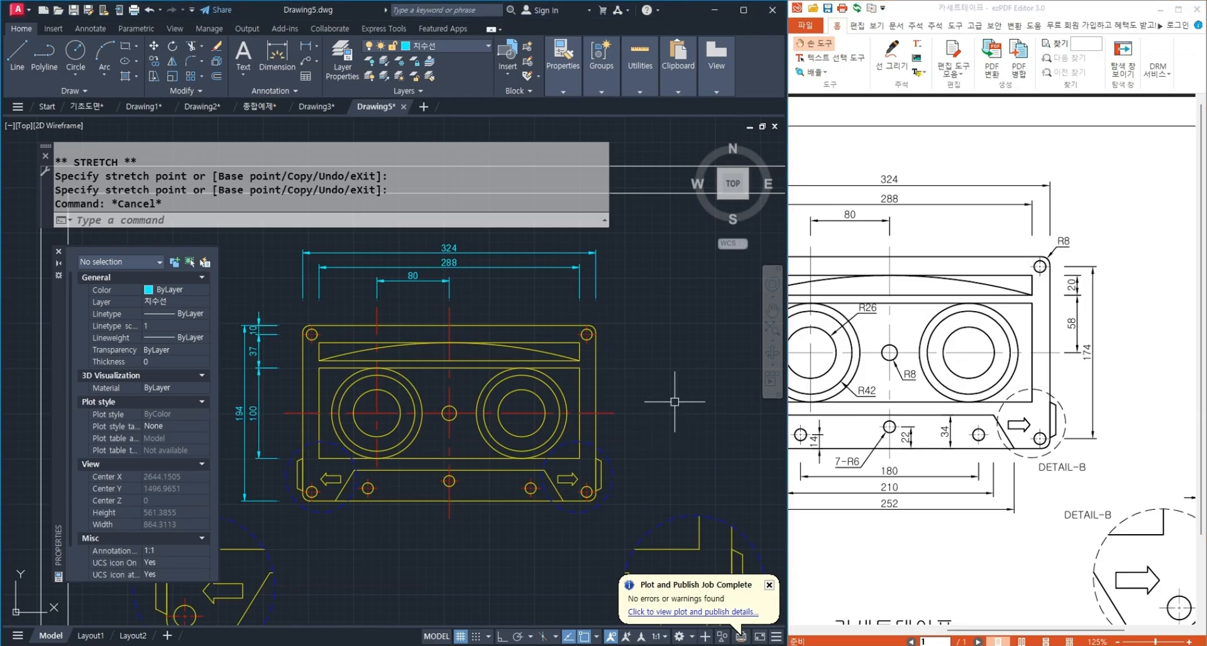
middle_drag(674, 402, 582, 420)
text(xl)
key(Return)
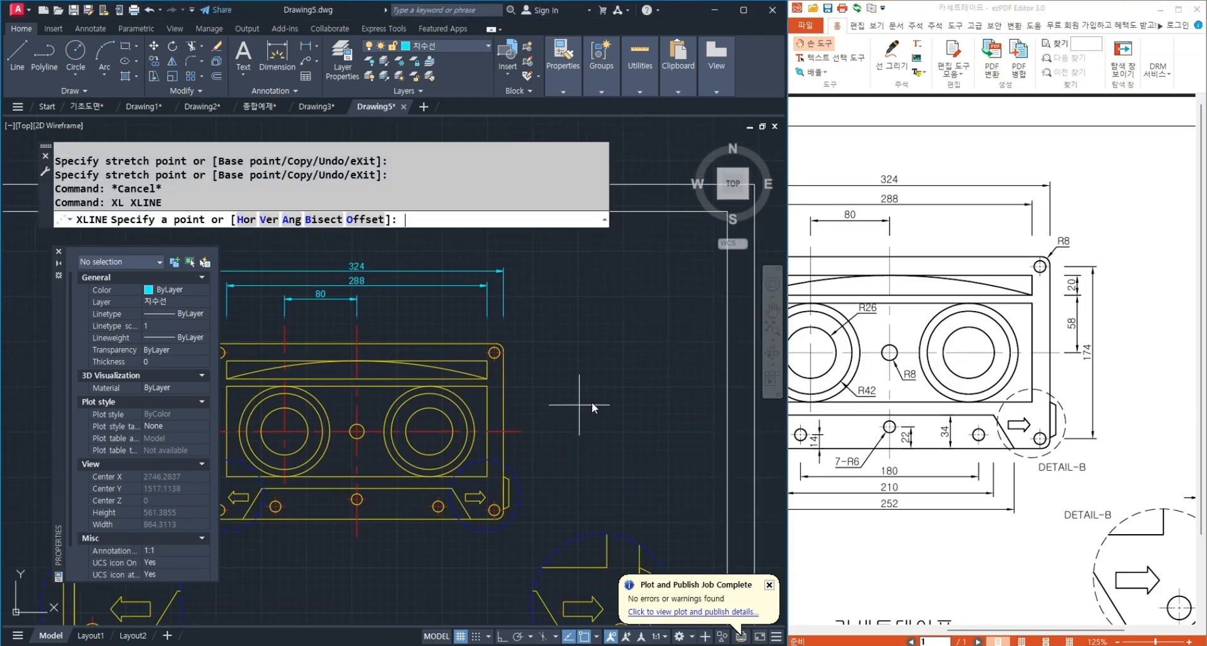
text(v)
key(Return)
scroll(545, 425, up, 4)
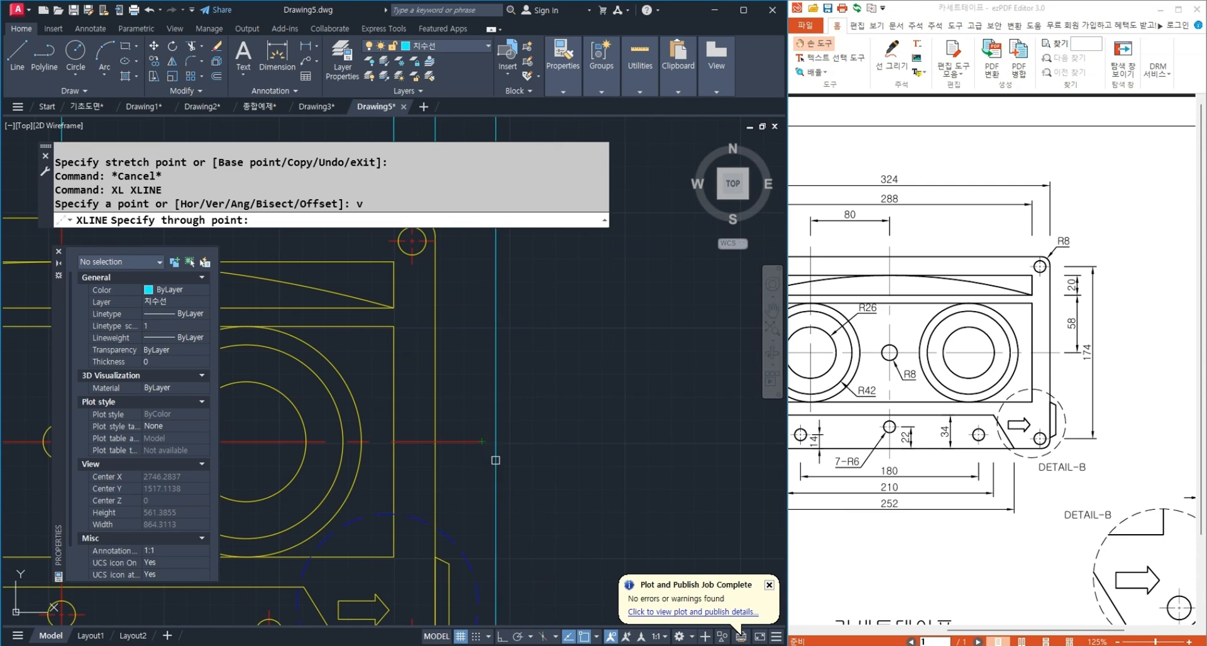
click(493, 458)
scroll(496, 458, down, 3)
key(Return)
Draw horizontal construction lines through the upper label strip's top and bottom edges and the reels' horizontal centerline.
key(Return)
text(h)
key(Return)
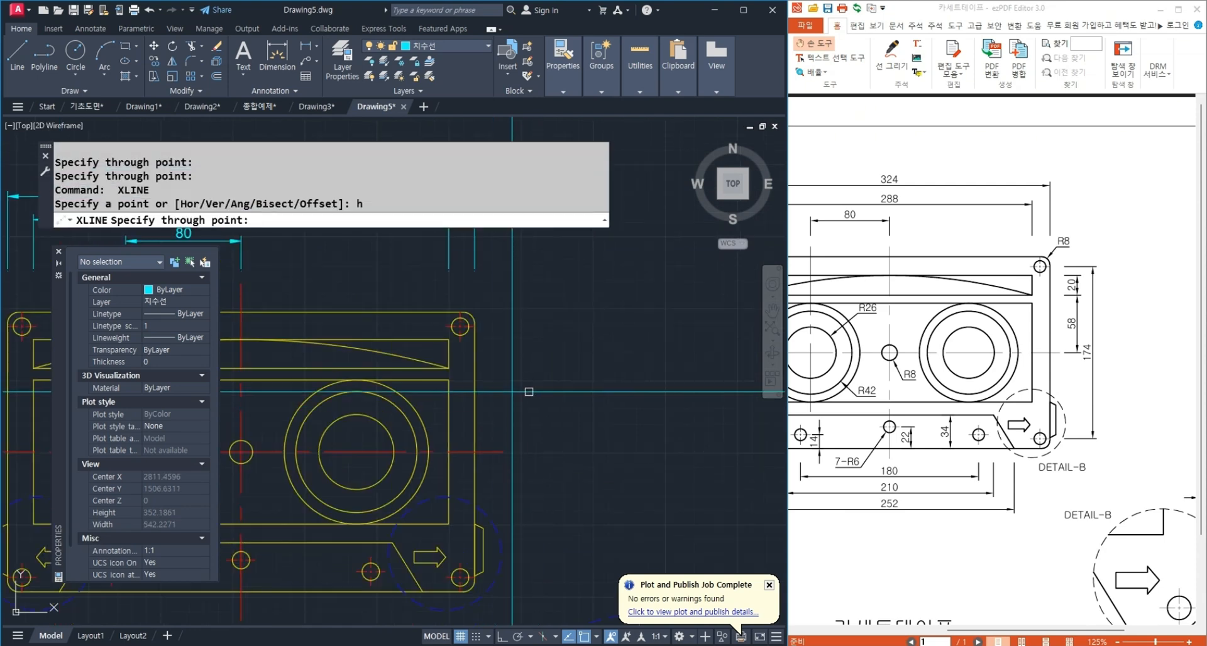
scroll(471, 322, up, 4)
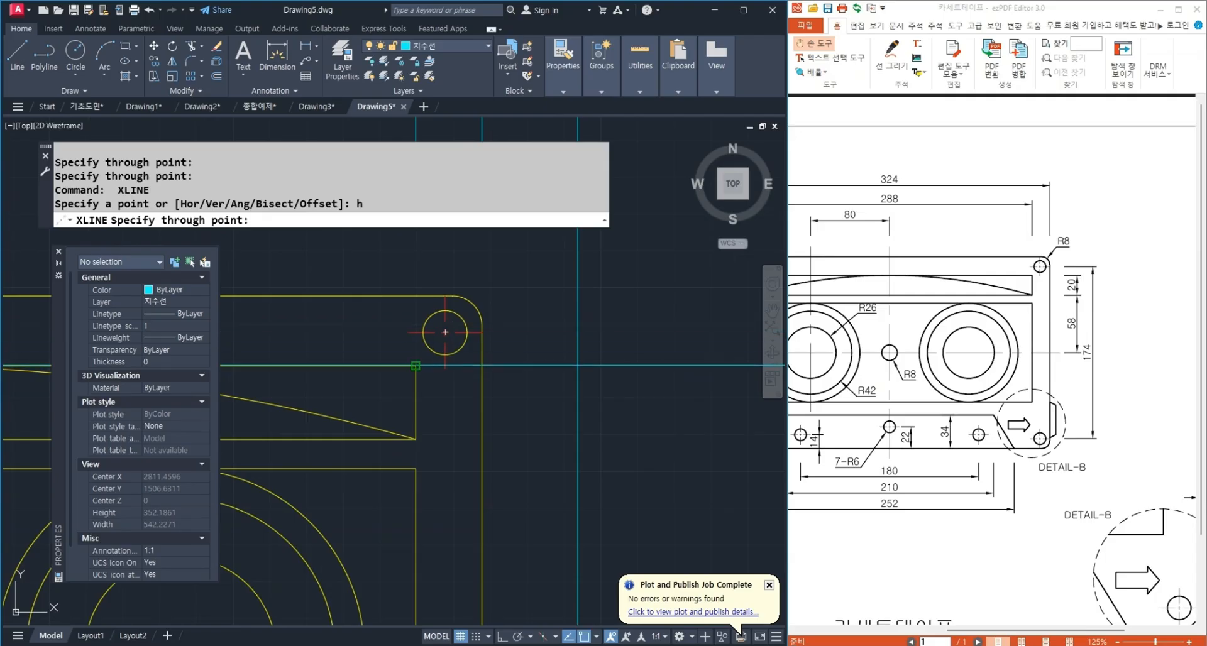
click(415, 366)
click(415, 438)
middle_drag(472, 493, 515, 379)
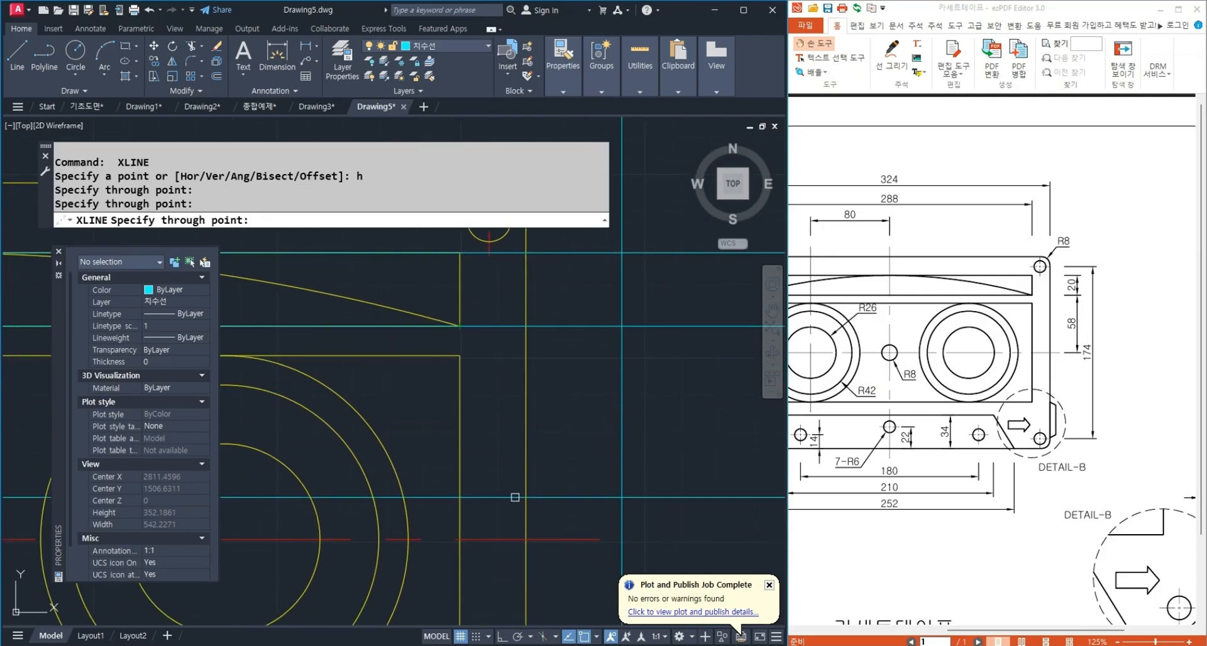
click(501, 539)
Add horizontal construction lines through the centers of the upper-right and lower-right corner holes.
scroll(491, 502, down, 2)
scroll(518, 322, up, 2)
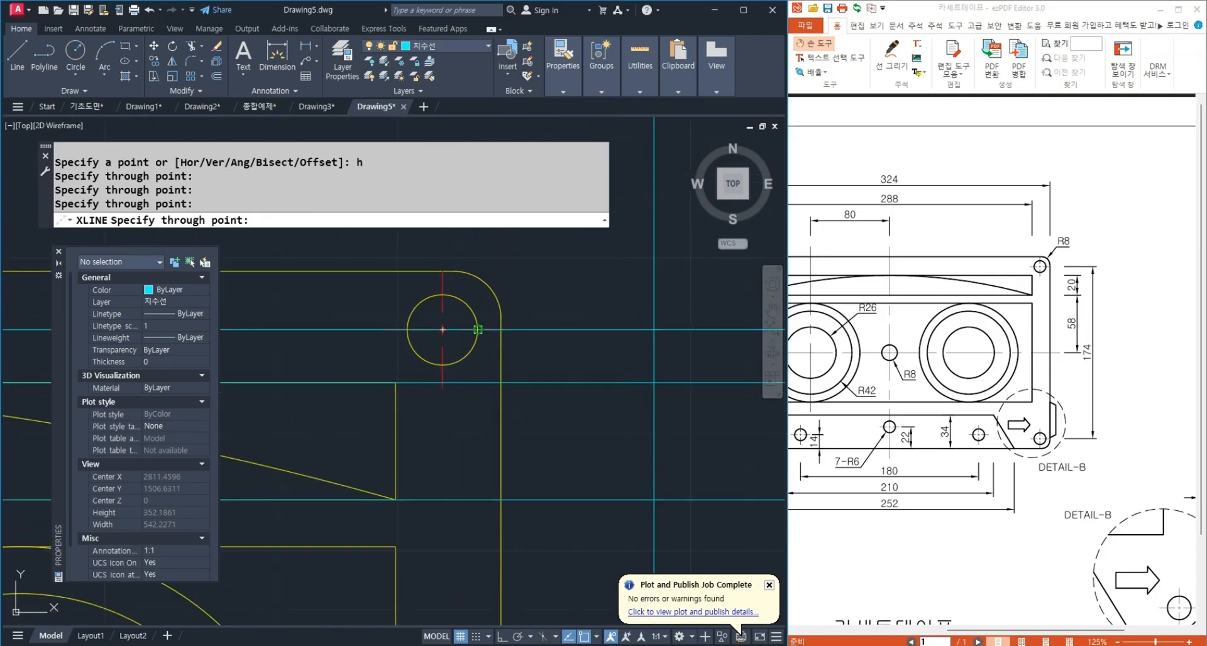
click(477, 329)
scroll(473, 267, down, 2)
middle_drag(478, 451, 475, 287)
click(457, 525)
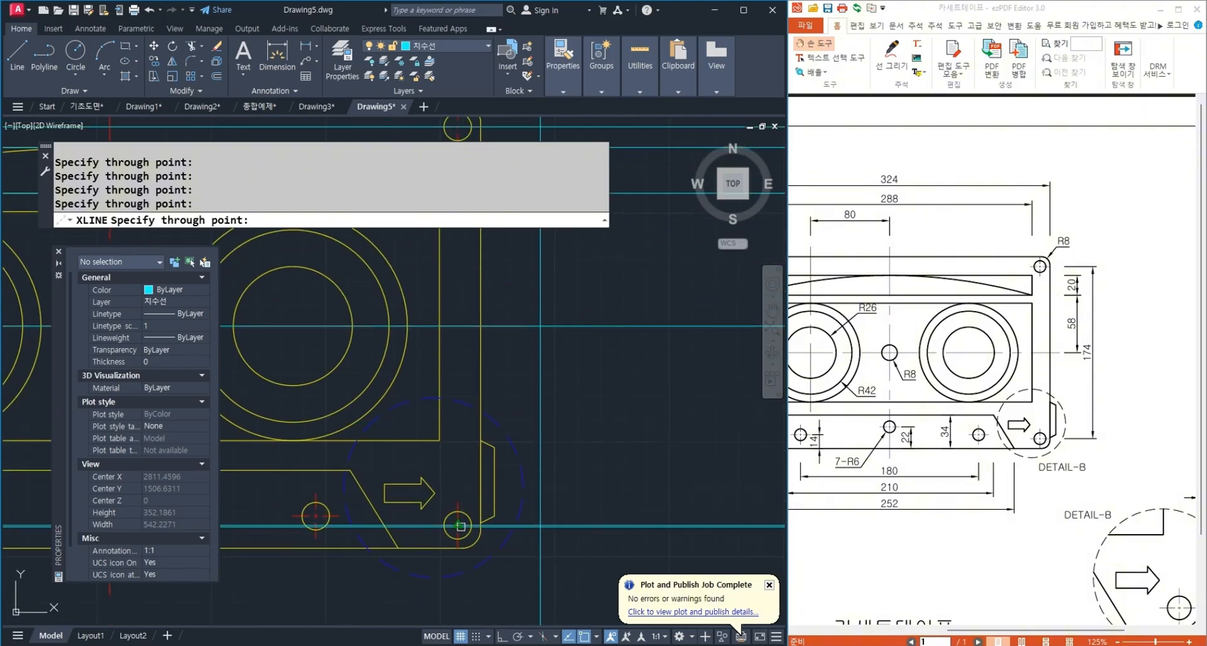
scroll(508, 526, down, 2)
key(space)
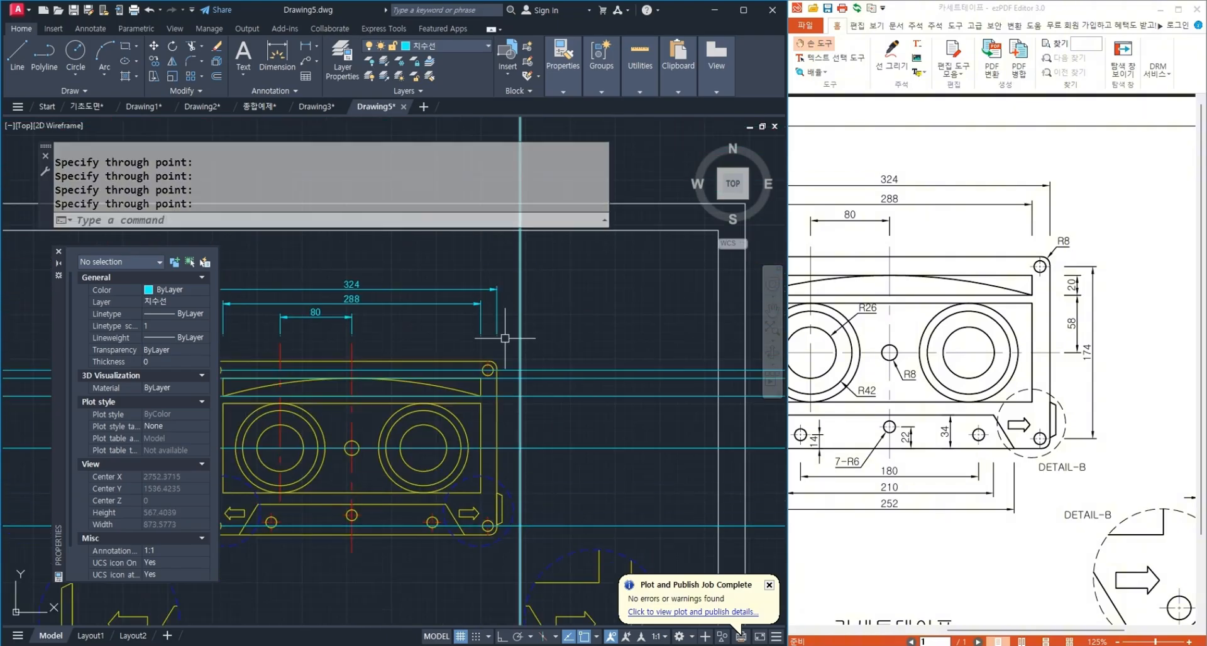
Add a vertical linear dimension for the upper label strip's height, to the right of the vertical construction line.
click(304, 55)
scroll(526, 356, up, 2)
click(480, 309)
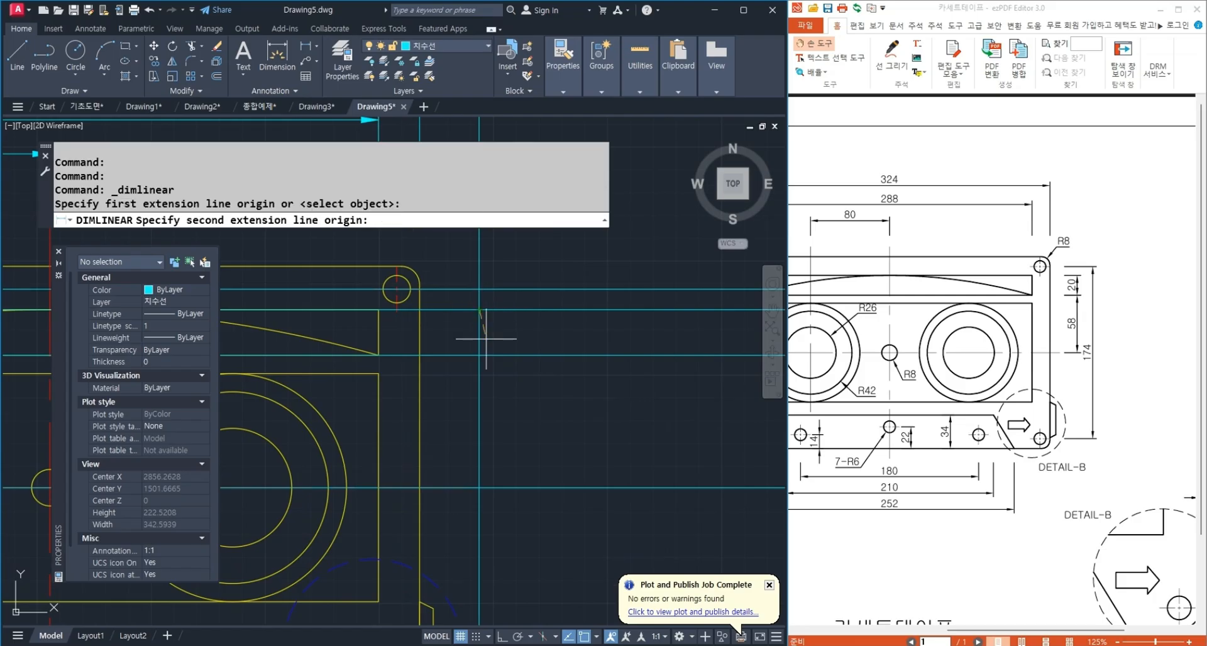
click(480, 355)
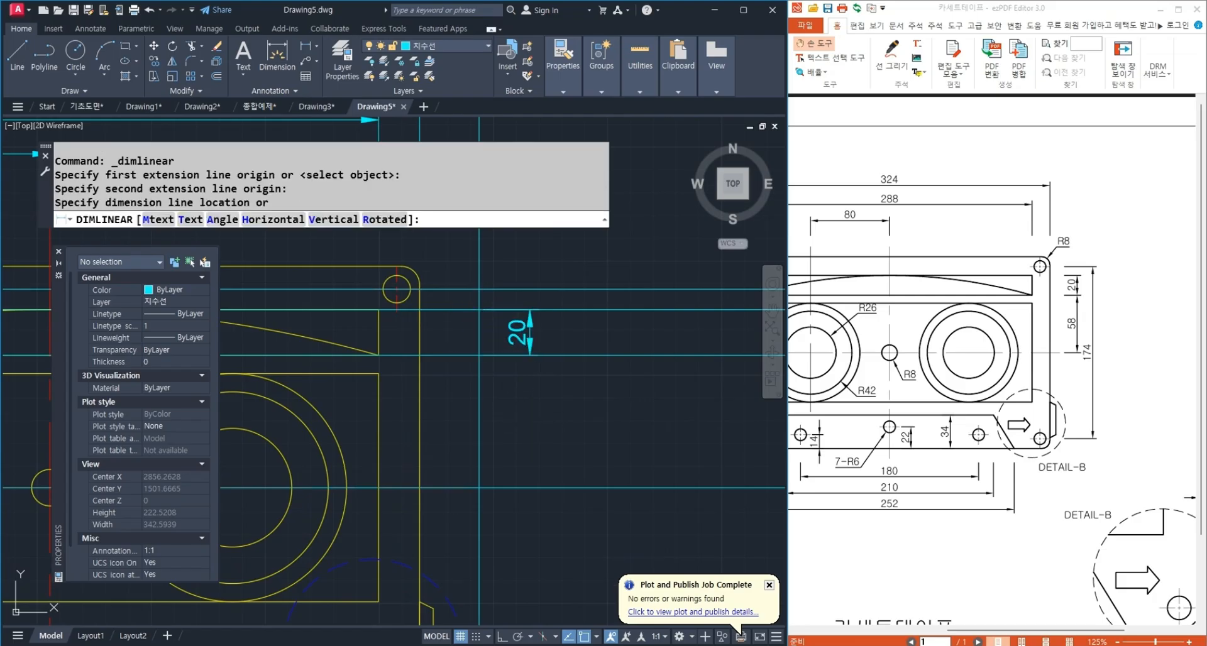
click(530, 332)
Add a vertical dimension from the label strip's bottom edge to the reels' centerline, aligned with the 20 dimension.
key(space)
click(478, 355)
click(479, 496)
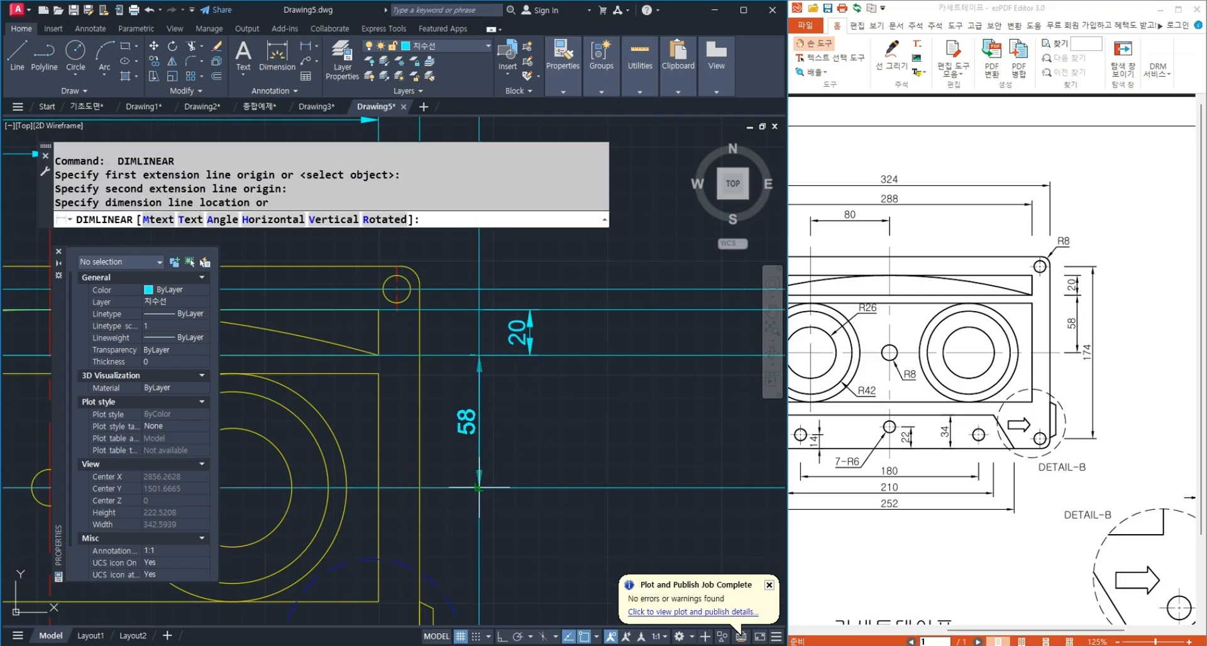
click(530, 332)
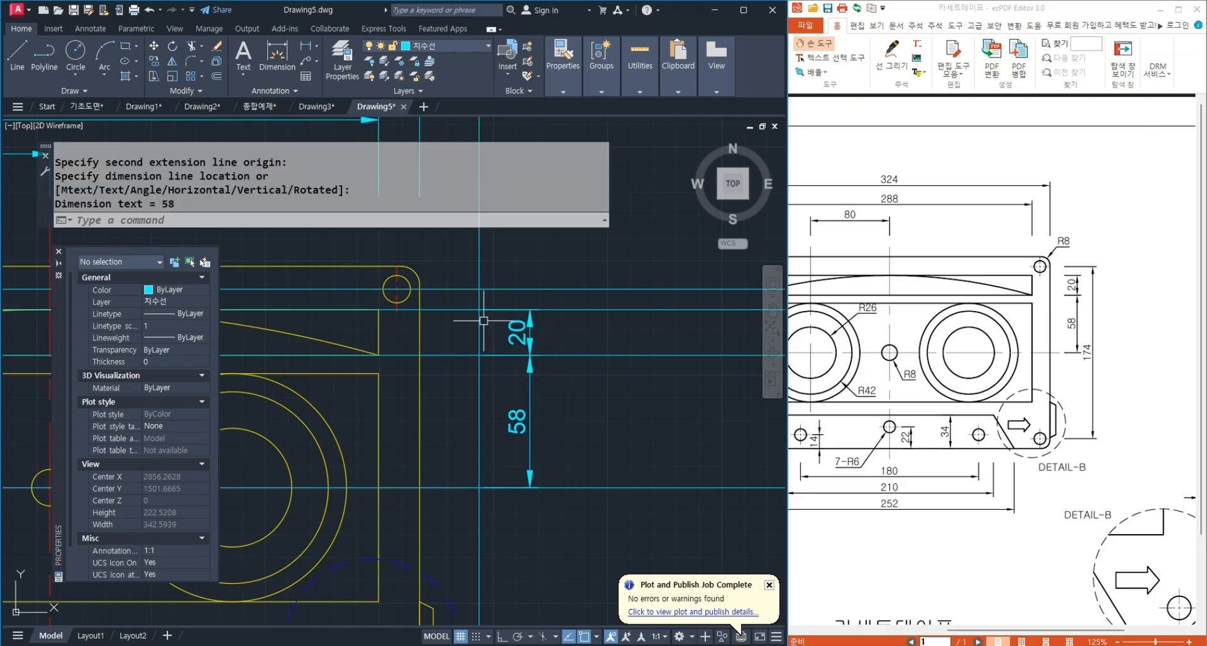
Add a vertical linear dimension between the upper-right and lower-right hole centers, starting from the upper hole's construction line.
key(space)
click(479, 289)
scroll(488, 288, down, 2)
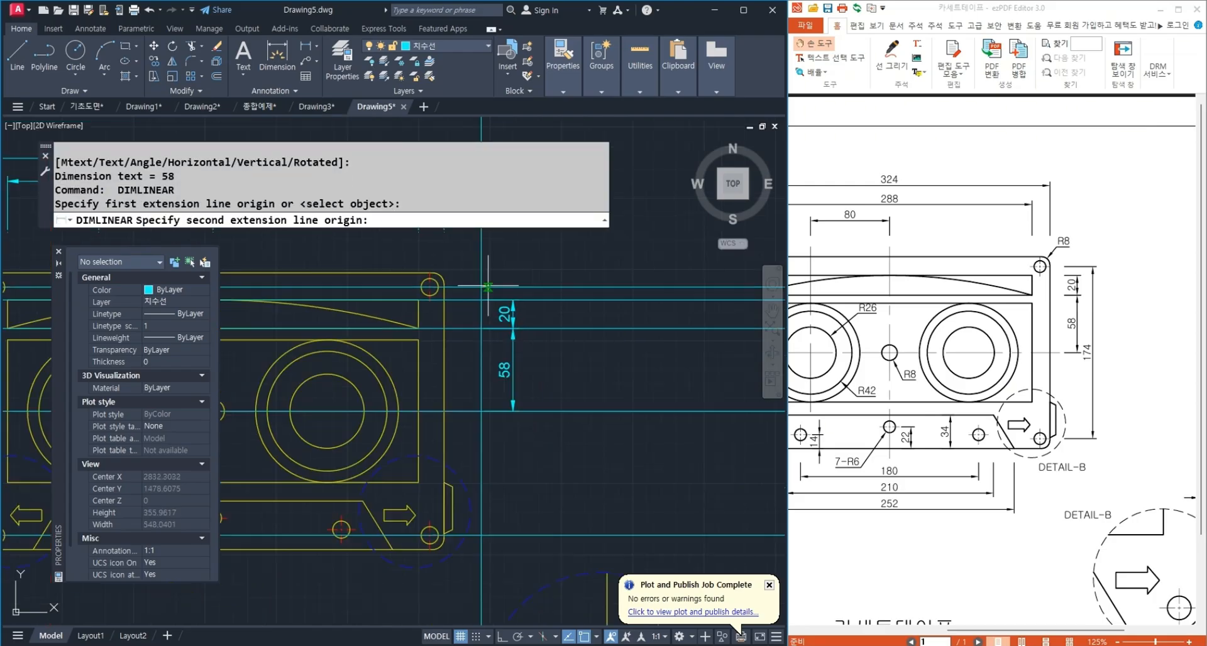
Complete the vertical linear dimension between the right-hand corner holes of the cassette, and erase the construction lines used for the side dimensions.
click(475, 536)
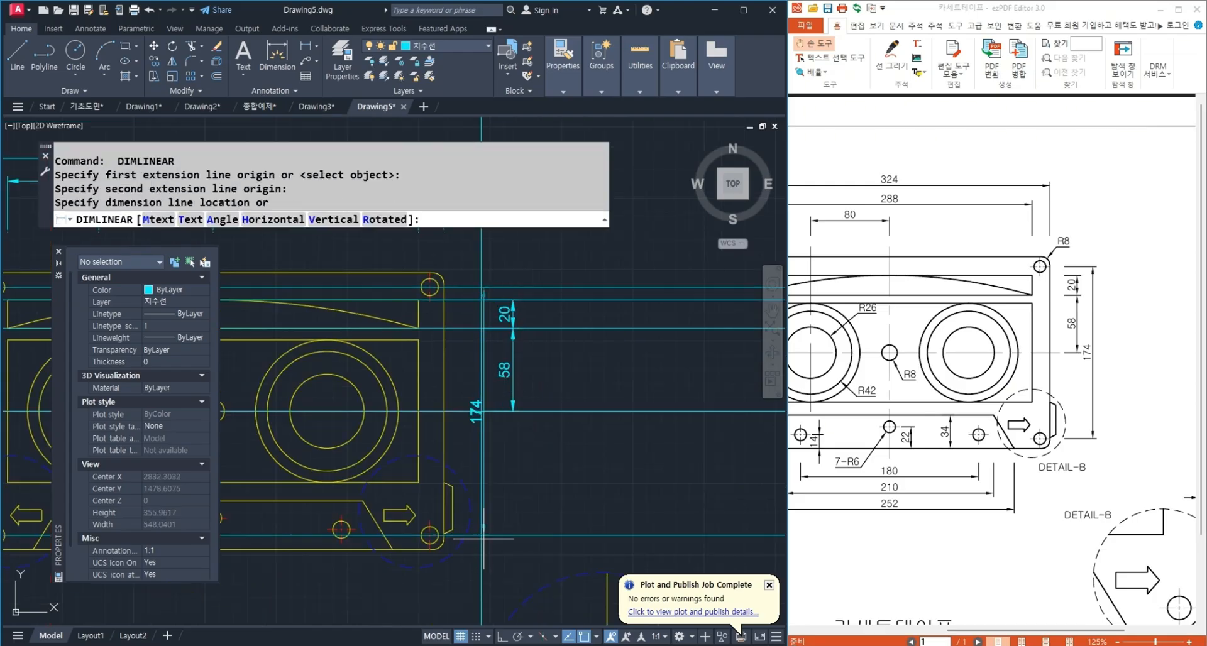
click(538, 558)
click(659, 547)
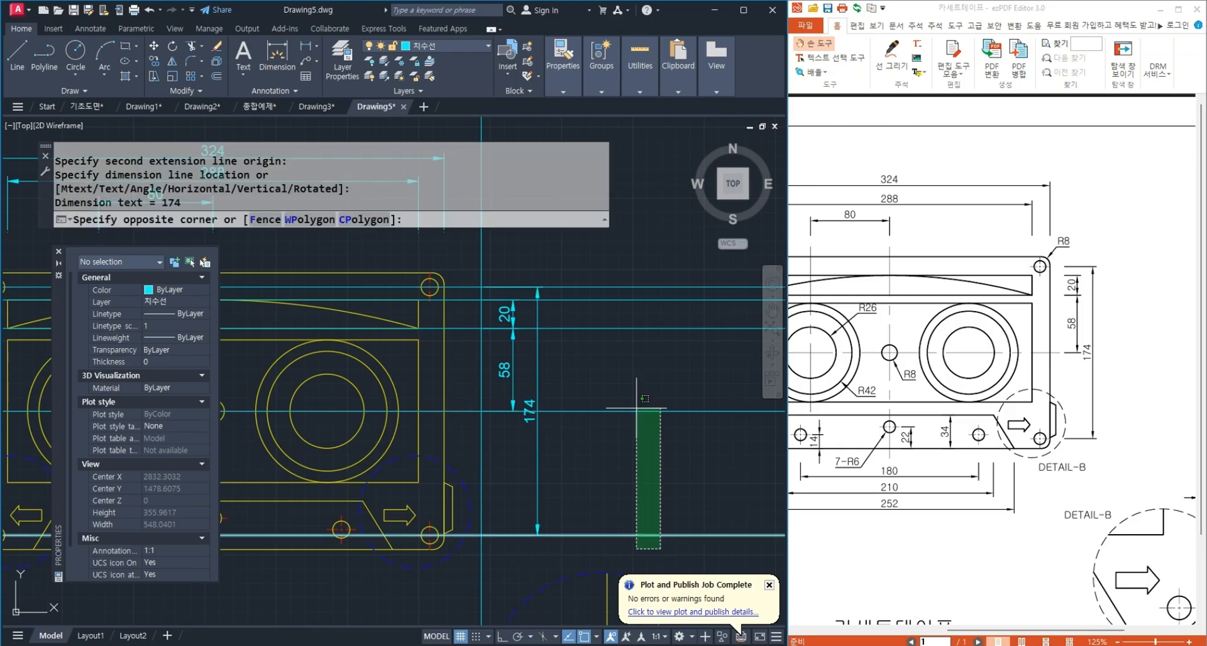
click(484, 259)
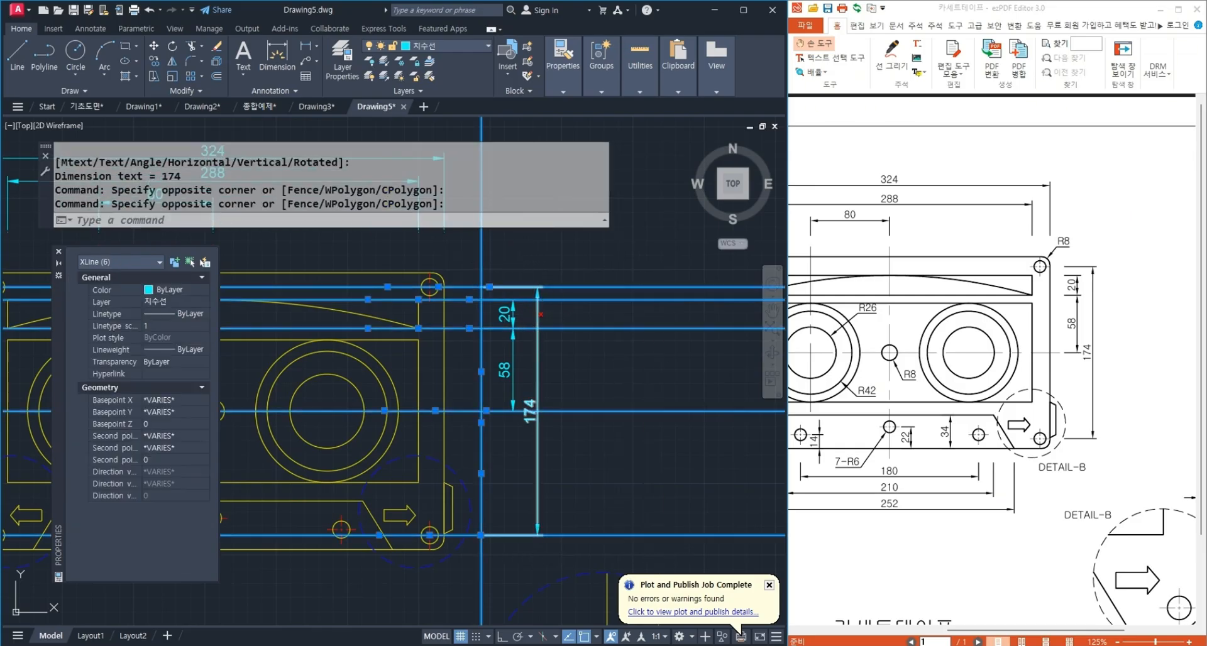
key(Delete)
Draw a horizontal construction line just below the cassette's bottom edge.
scroll(665, 411, down, 2)
middle_drag(665, 410, 704, 401)
text(XL)
key(Return)
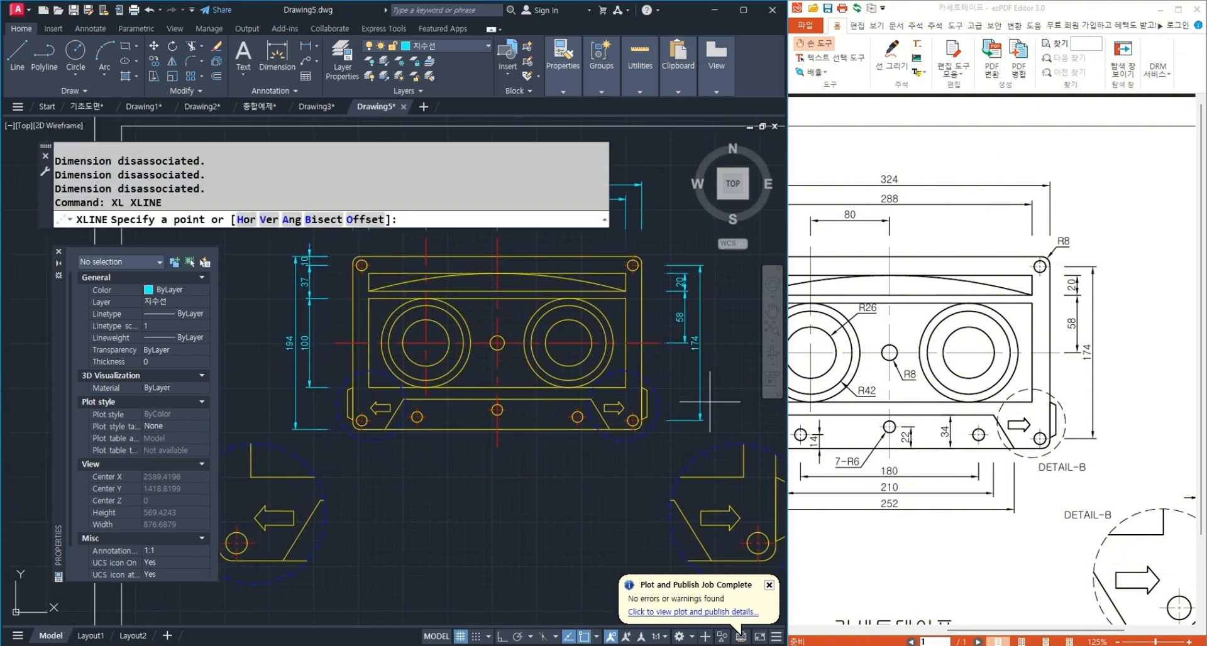
text(h)
key(Return)
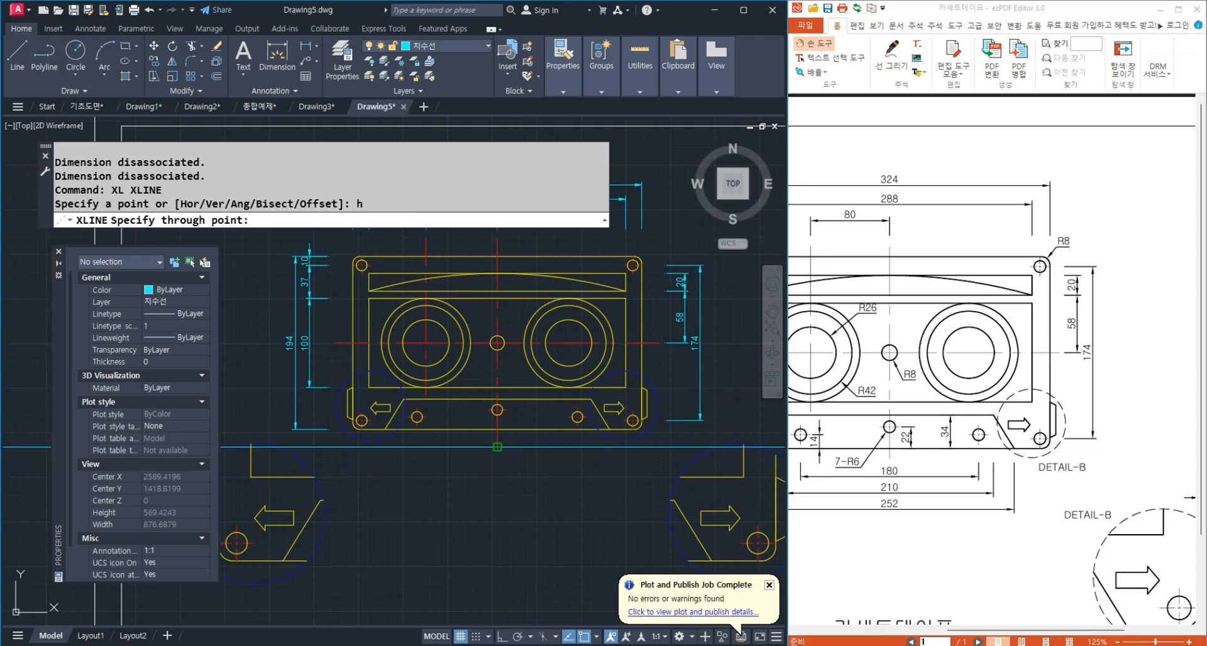
scroll(496, 452, up, 2)
scroll(497, 449, up, 2)
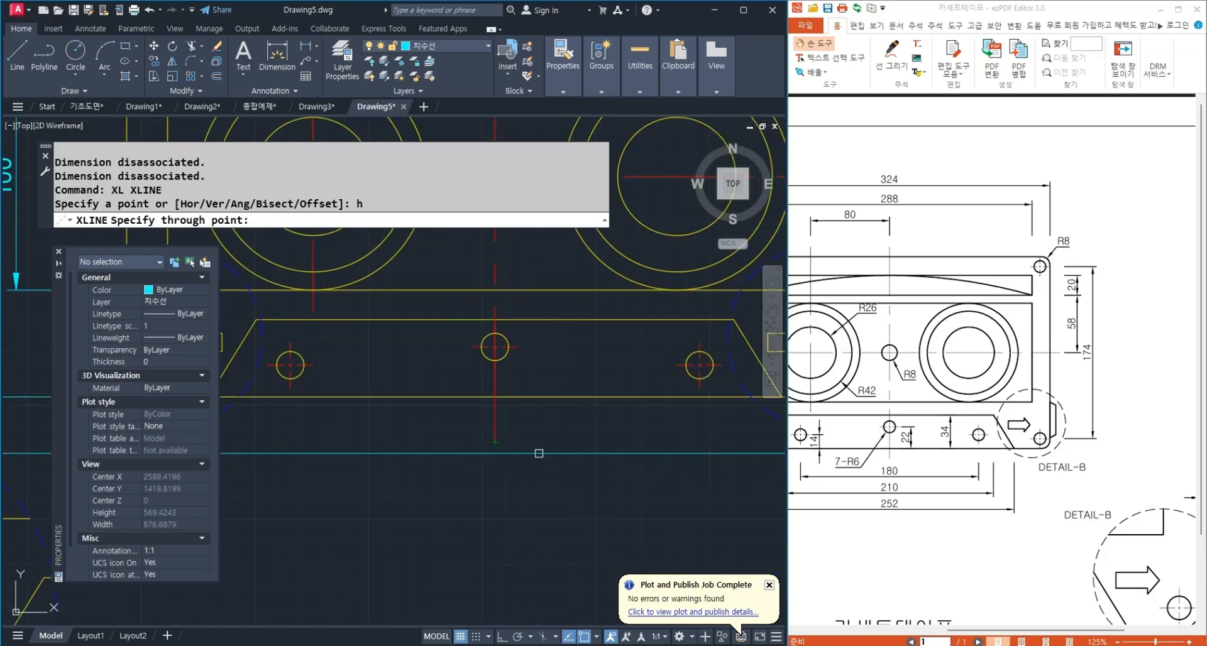
click(539, 452)
scroll(540, 454, down, 2)
key(Return)
Draw vertical construction lines through the lower-left and upper-left corners of the trapezoid at the cassette's base.
key(Return)
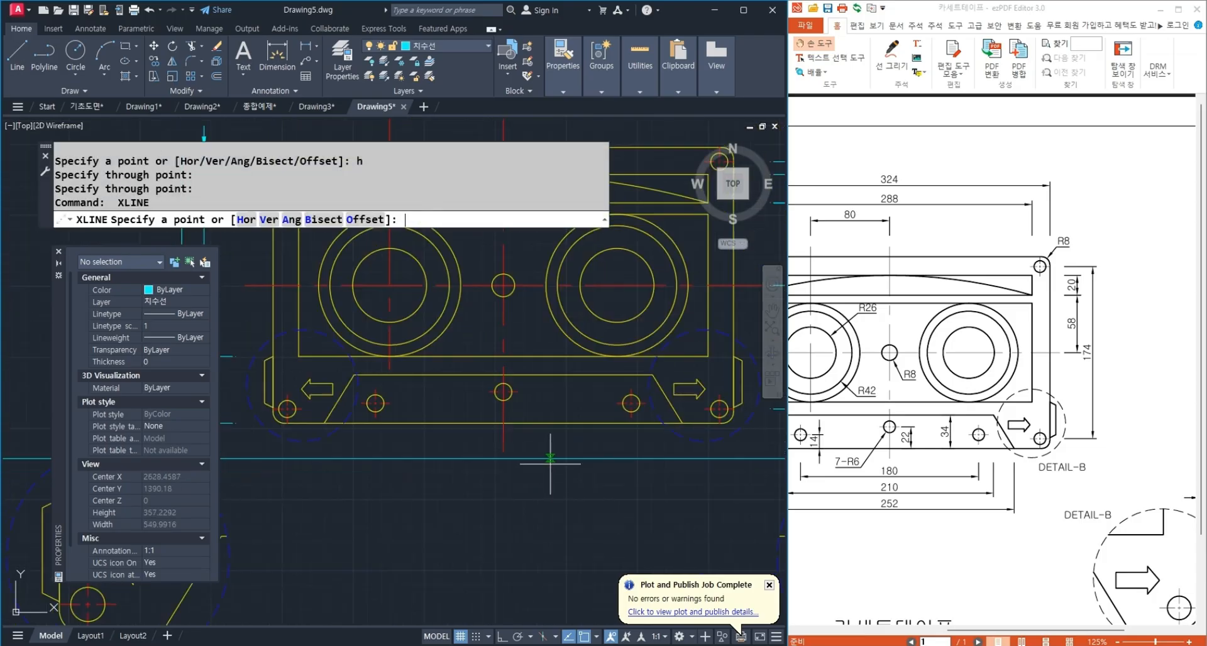
text(v)
key(Return)
click(328, 423)
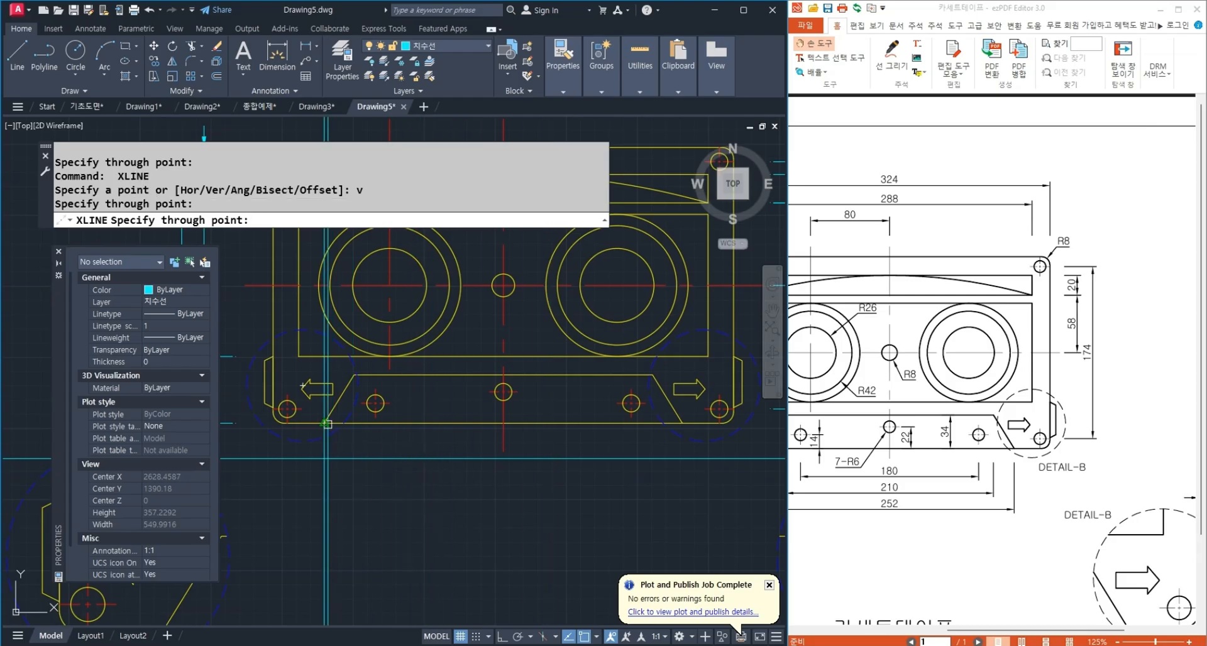
click(350, 378)
scroll(377, 395, up, 4)
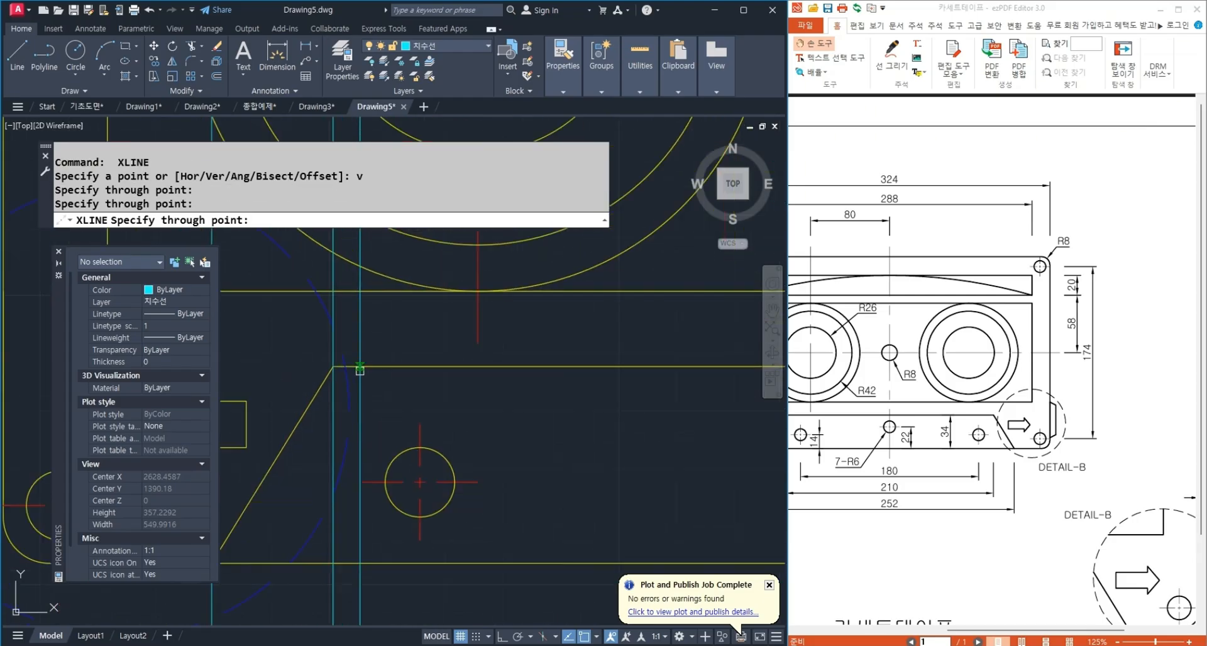
scroll(358, 403, down, 4)
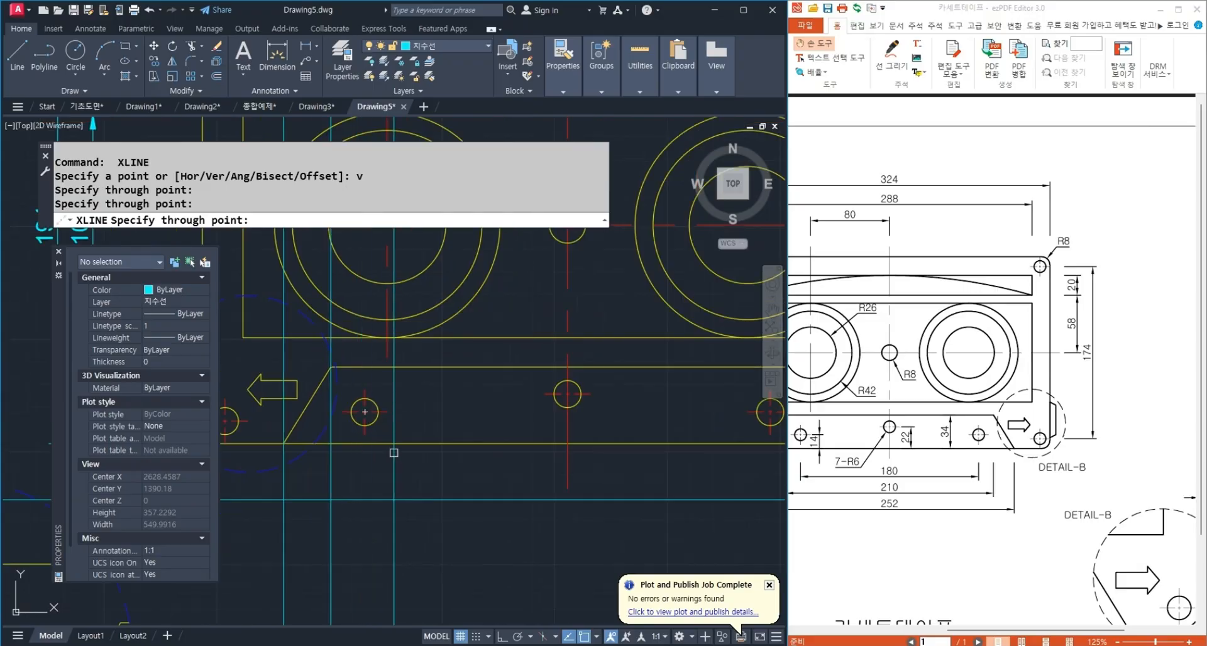
Draw vertical construction lines through the trapezoid's two right corners and through the centres of its two outer holes.
scroll(662, 390, up, 4)
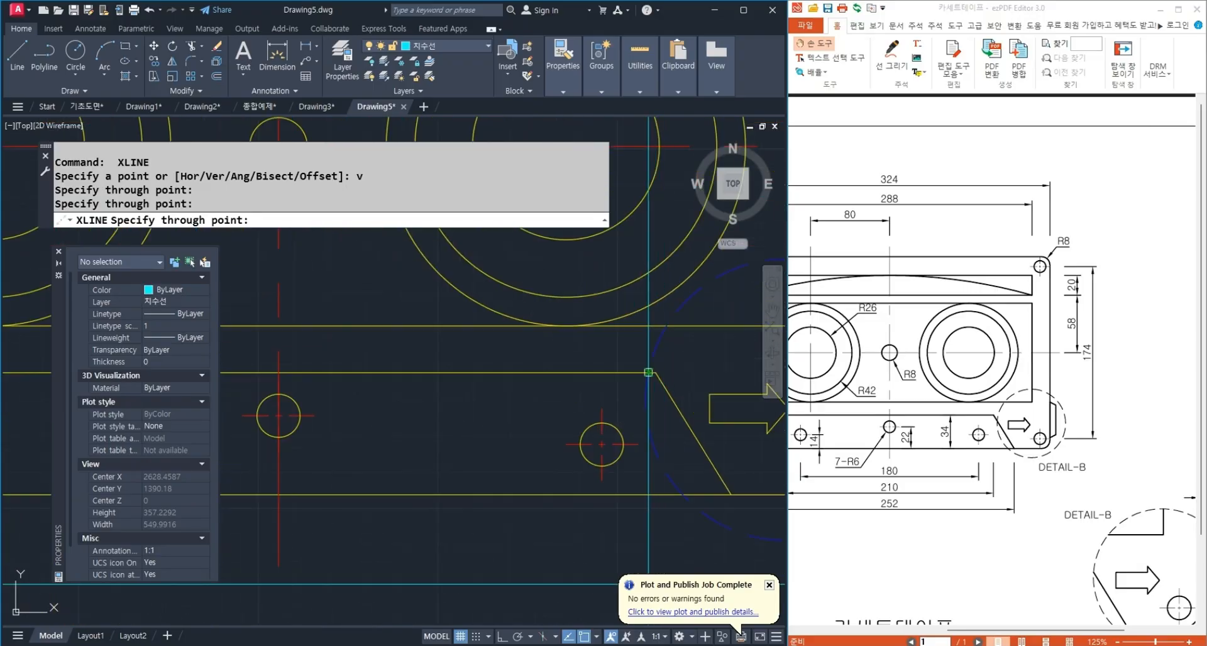
click(649, 384)
key(ctrl+z)
click(656, 372)
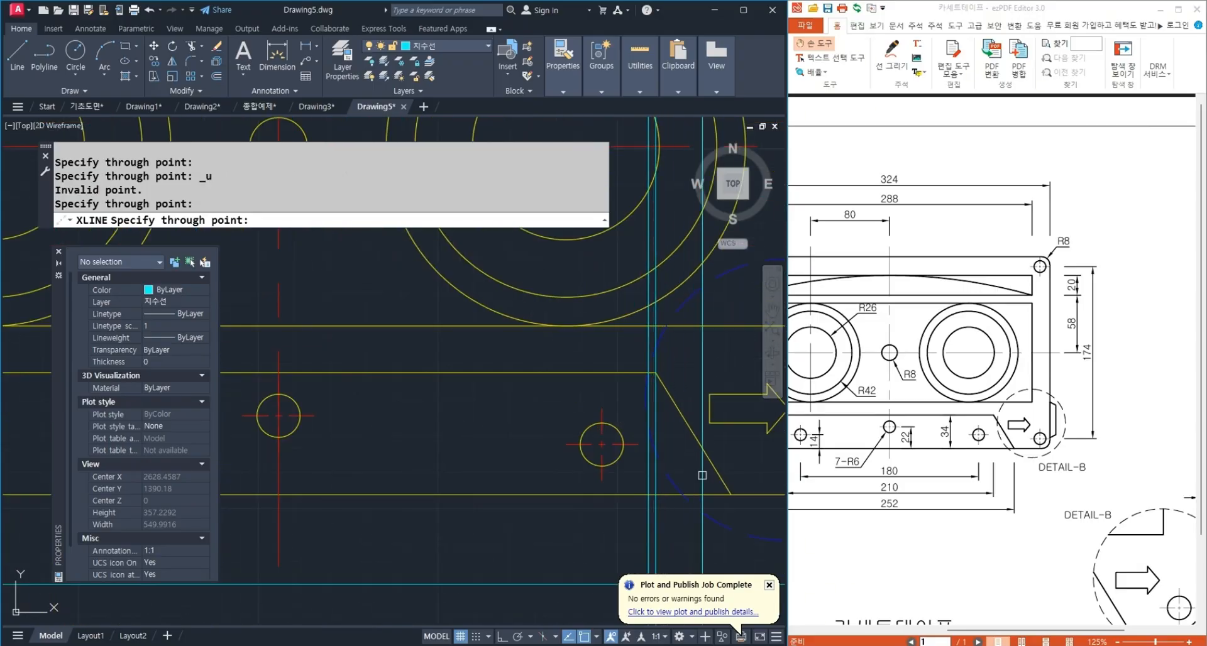
click(731, 495)
click(602, 481)
scroll(724, 469, down, 3)
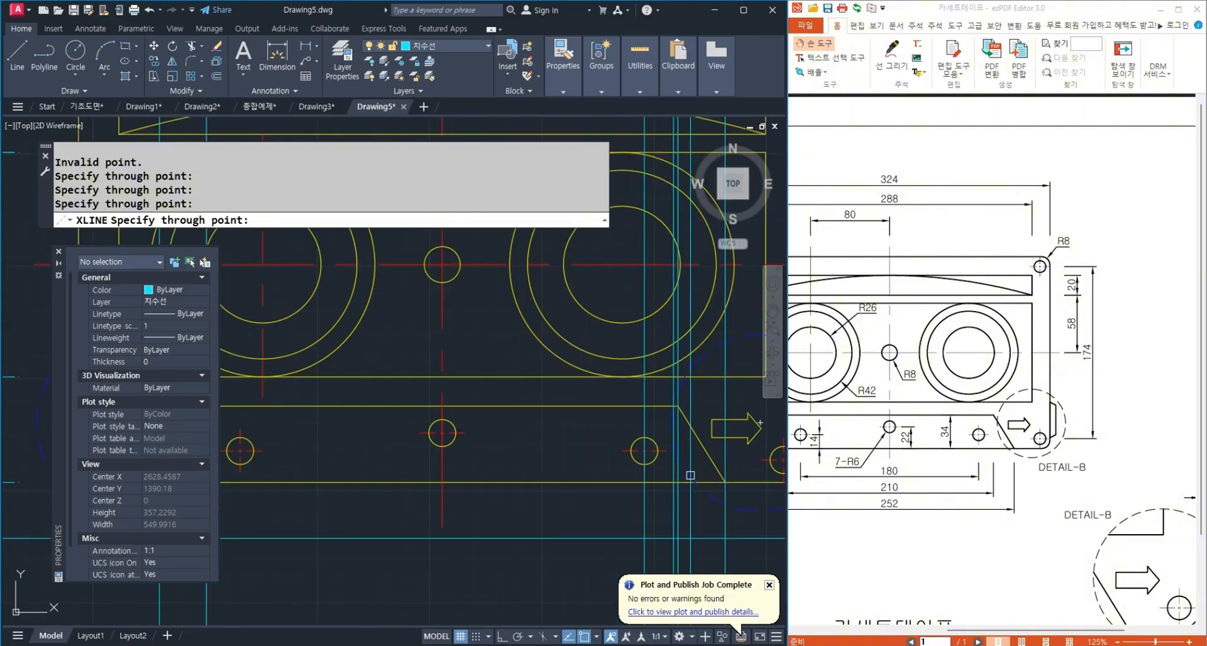
scroll(604, 472, up, 2)
click(445, 460)
scroll(428, 467, down, 2)
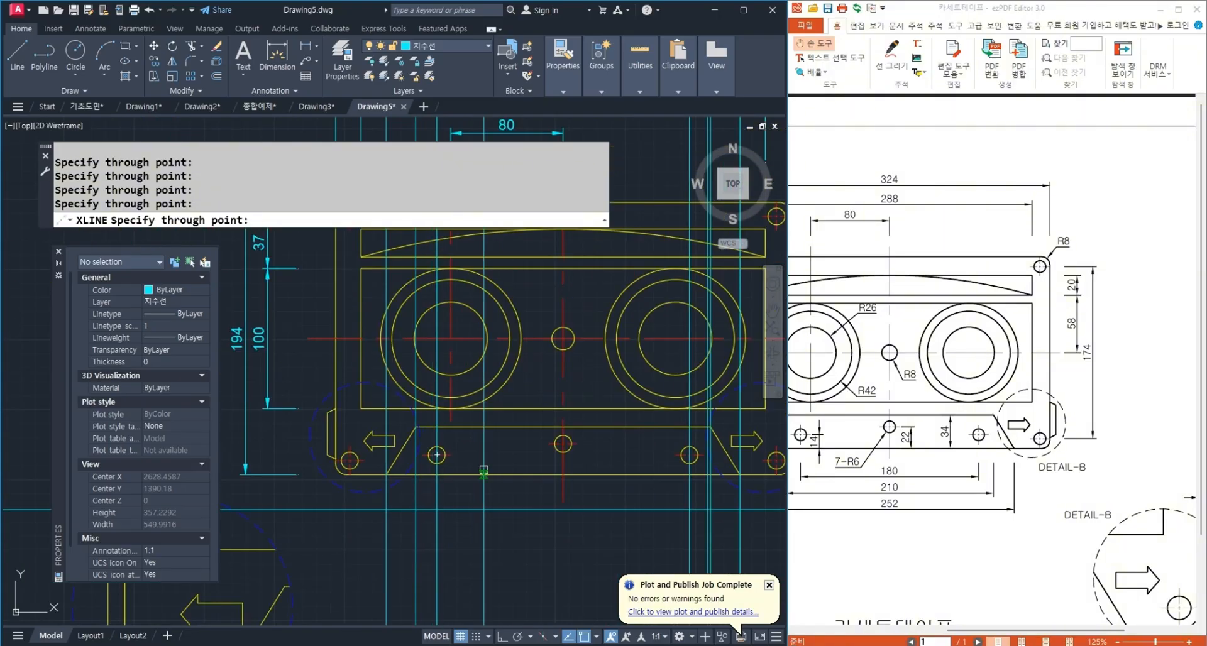
middle_drag(485, 469, 350, 458)
key(space)
Erase the stray vertical construction line beside the trapezoid's upper-right corner.
scroll(586, 412, up, 4)
scroll(569, 412, up, 4)
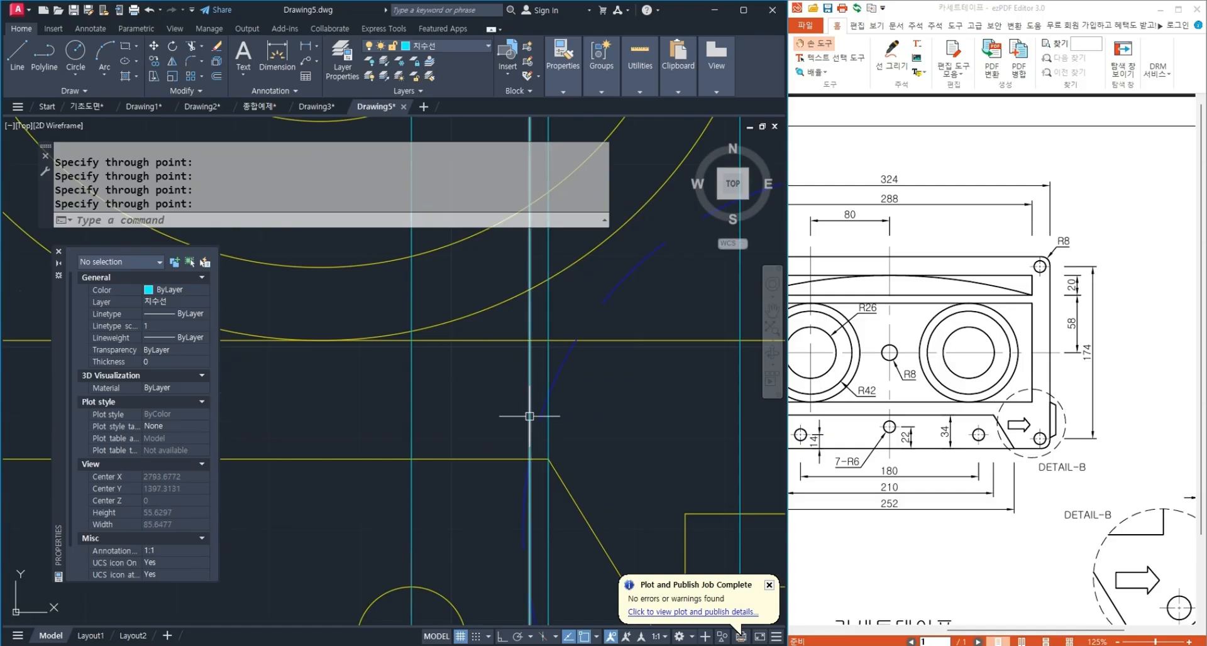
click(530, 411)
key(Delete)
Add a horizontal linear dimension below the cassette between the trapezoid's two outer holes, measured from the construction line intersections.
scroll(496, 394, down, 3)
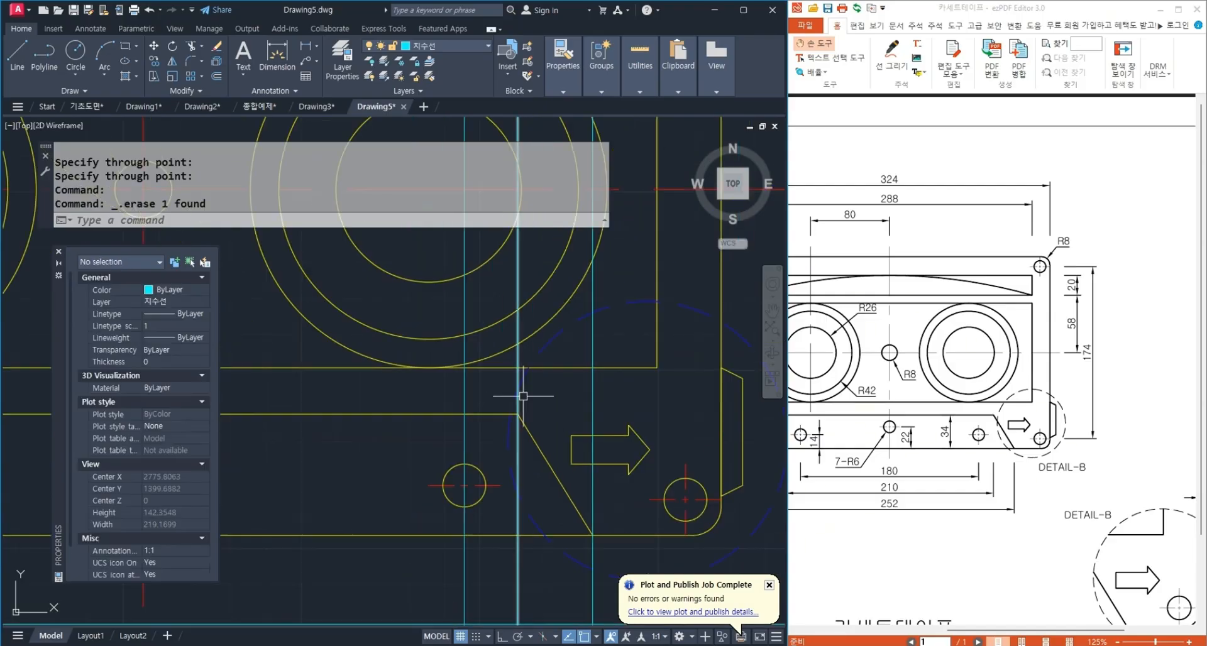
scroll(520, 396, down, 2)
middle_drag(520, 396, 515, 445)
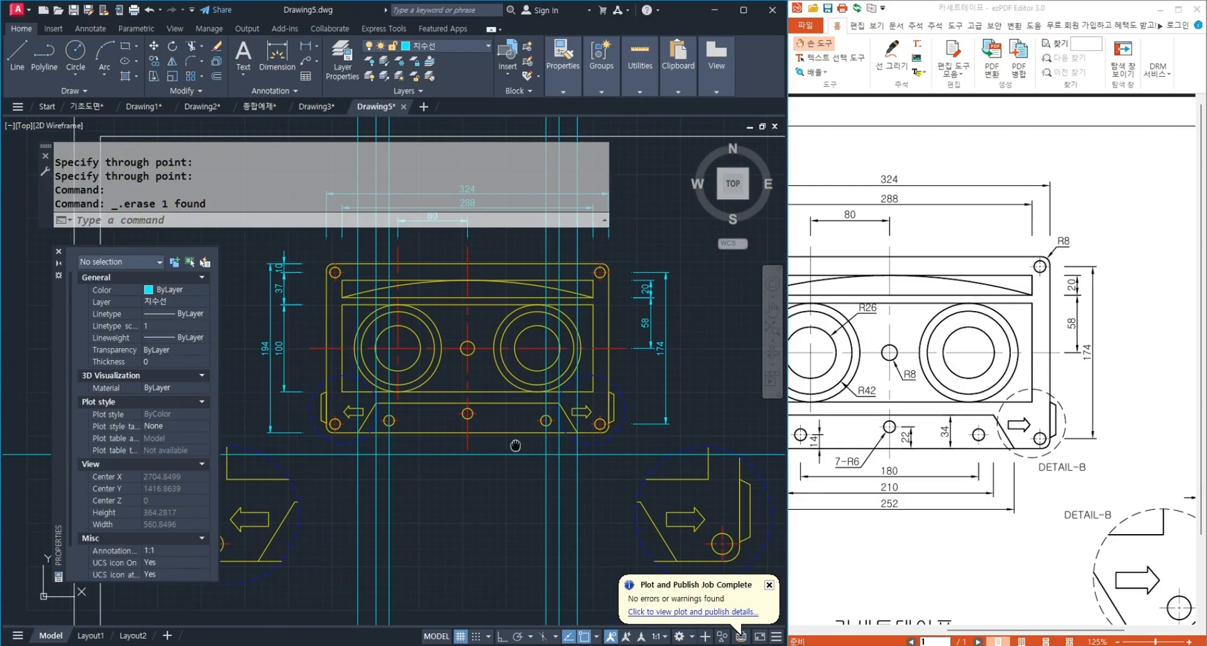
click(307, 50)
scroll(464, 540, up, 2)
click(344, 401)
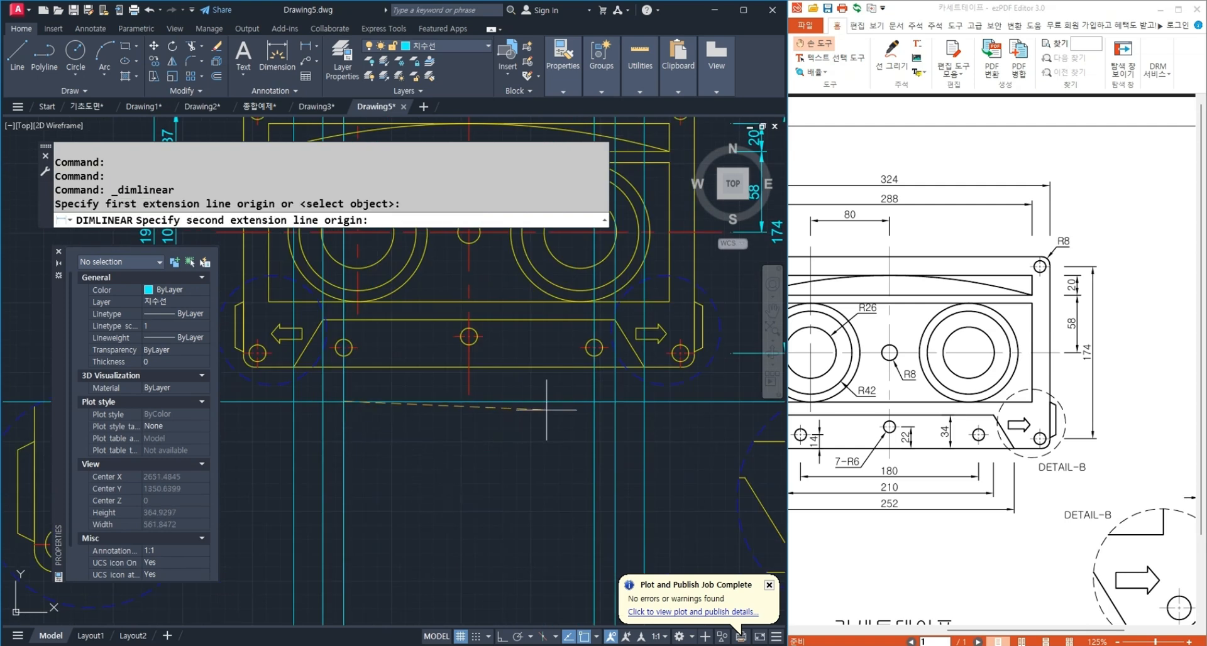
click(594, 401)
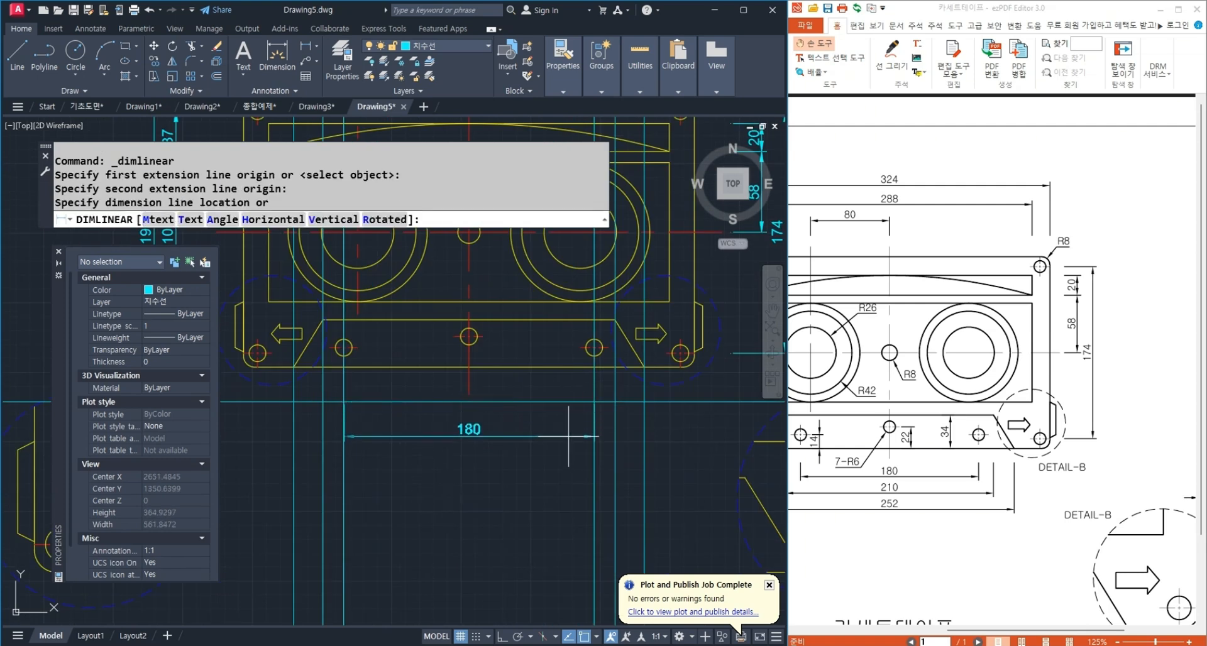
click(425, 441)
Add linear dimensions for the trapezoid's upper and lower widths, stacked below the hole spacing dimension.
key(Return)
click(323, 401)
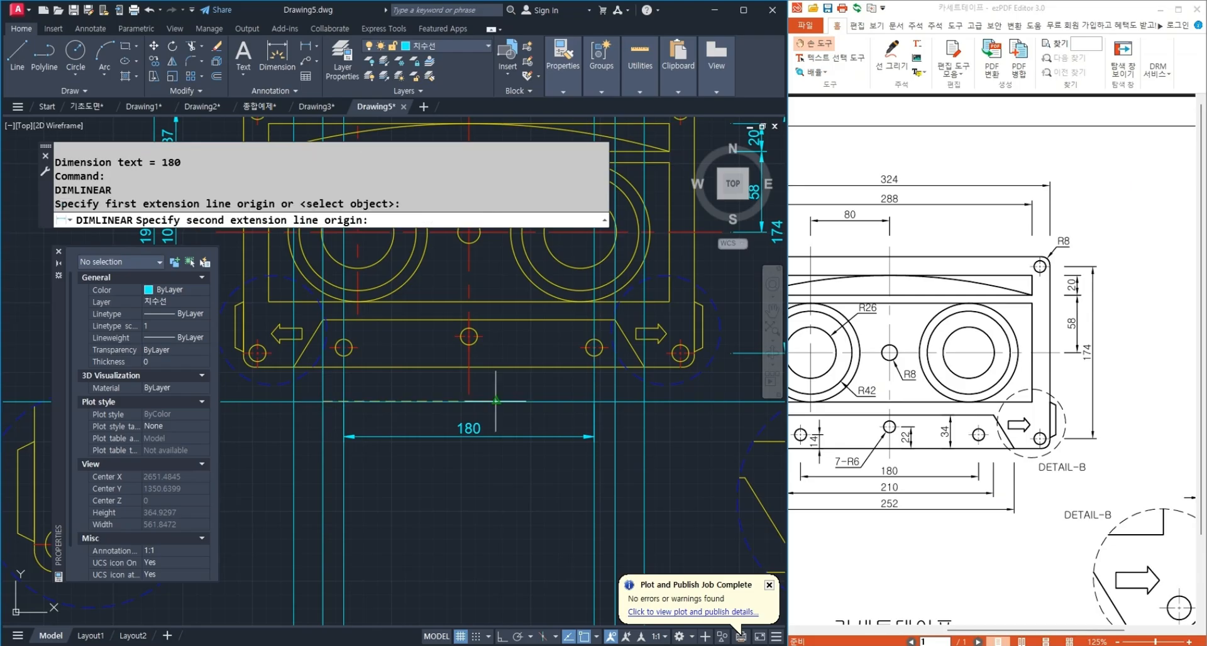
click(615, 401)
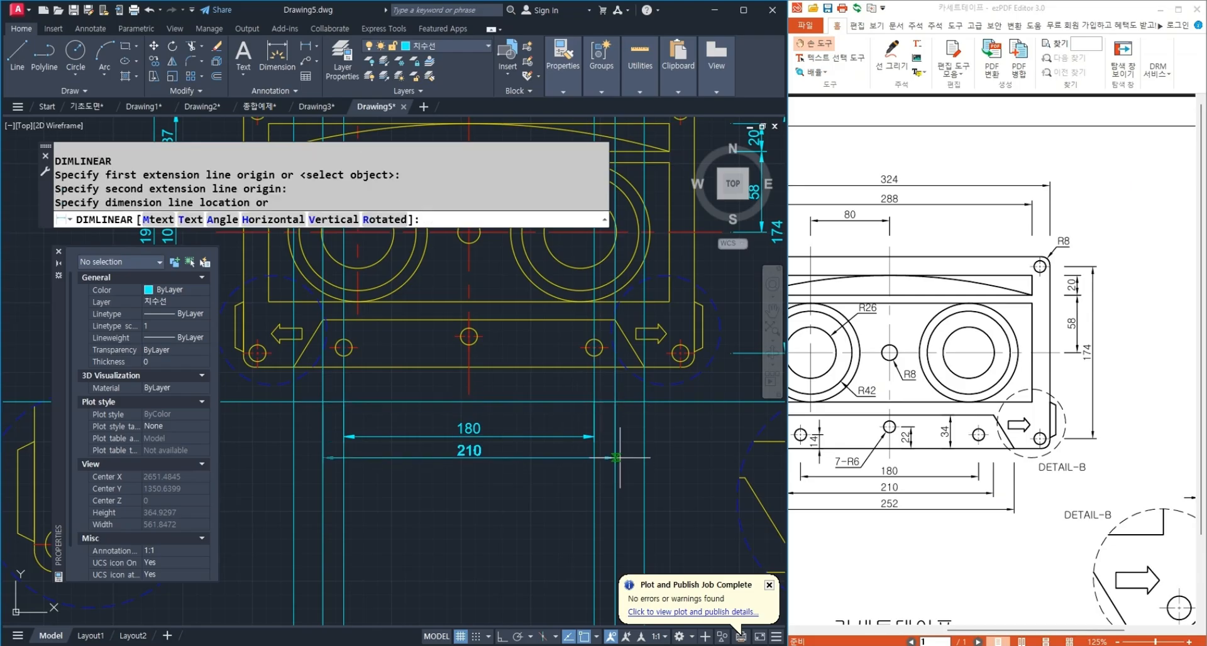
click(616, 462)
key(Return)
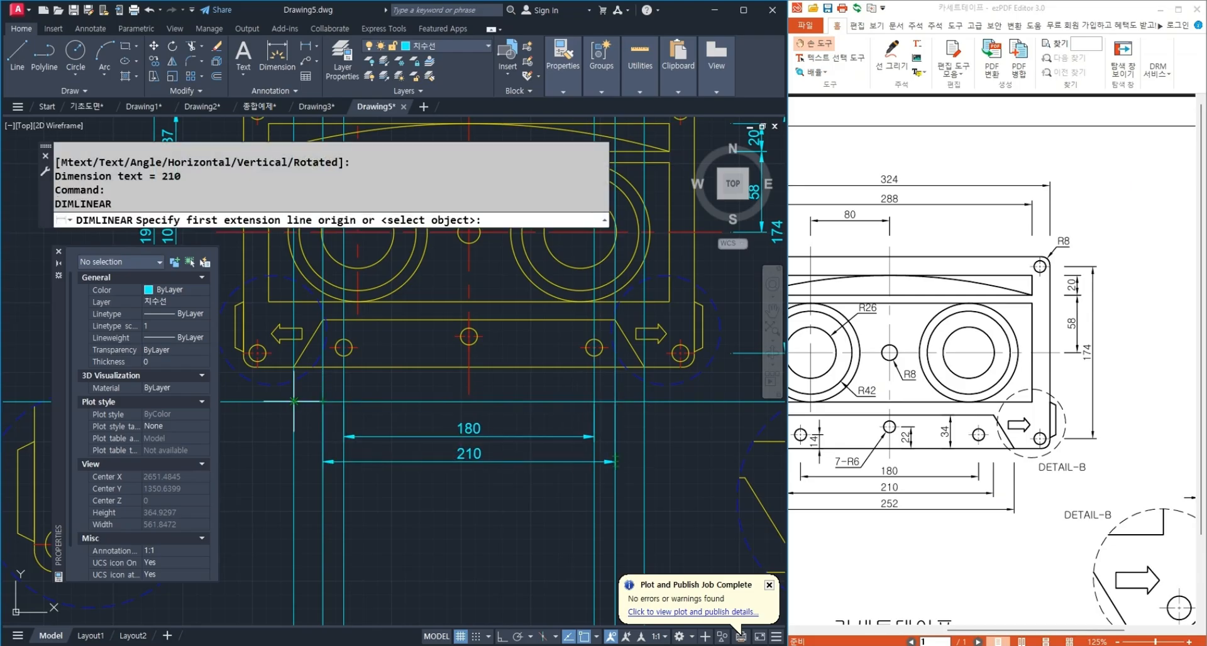
click(294, 401)
click(643, 401)
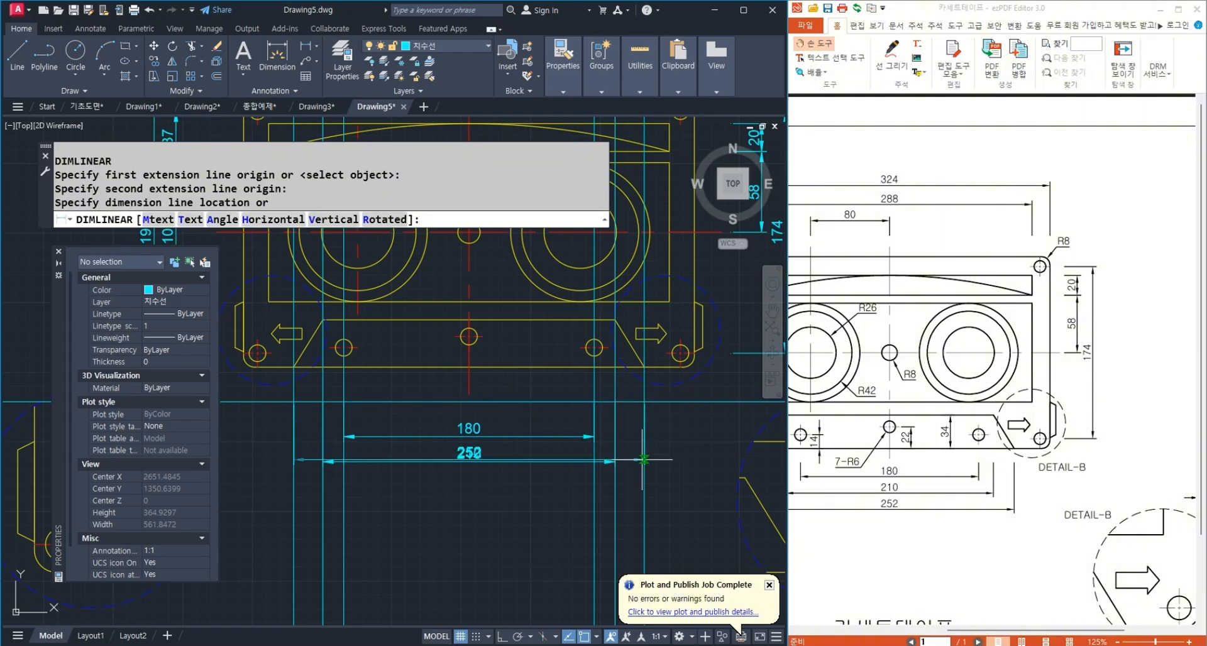
click(643, 484)
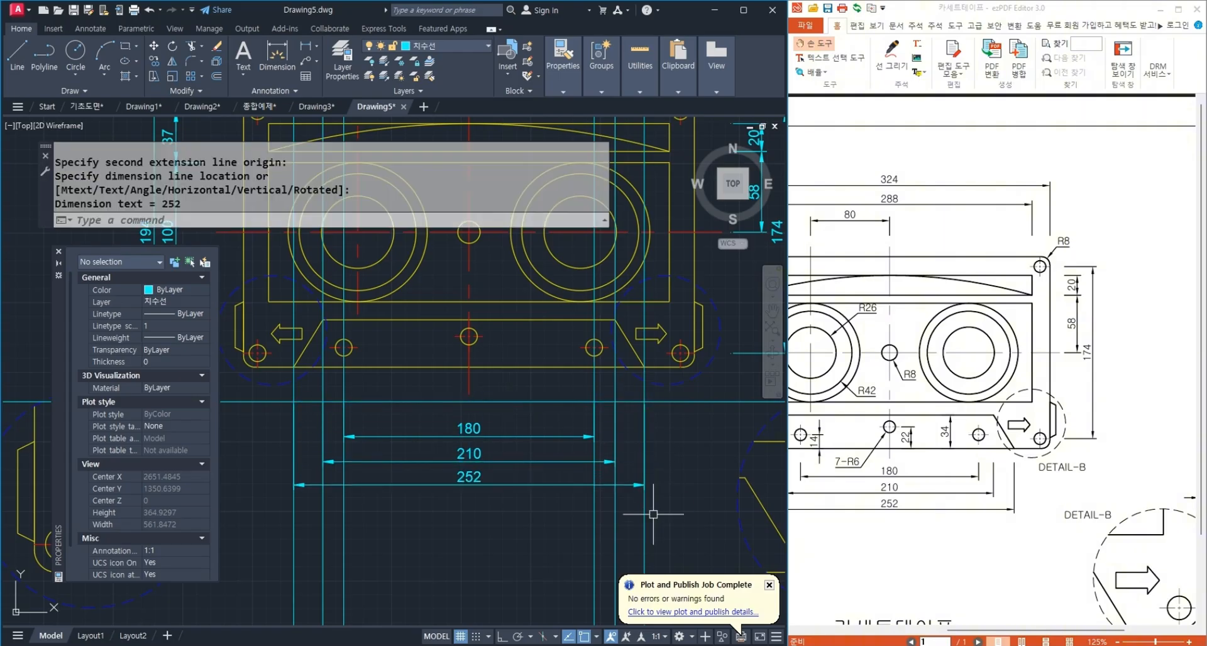
Erase the vertical and horizontal construction lines used for the dimensions below the cassette.
click(664, 508)
click(273, 474)
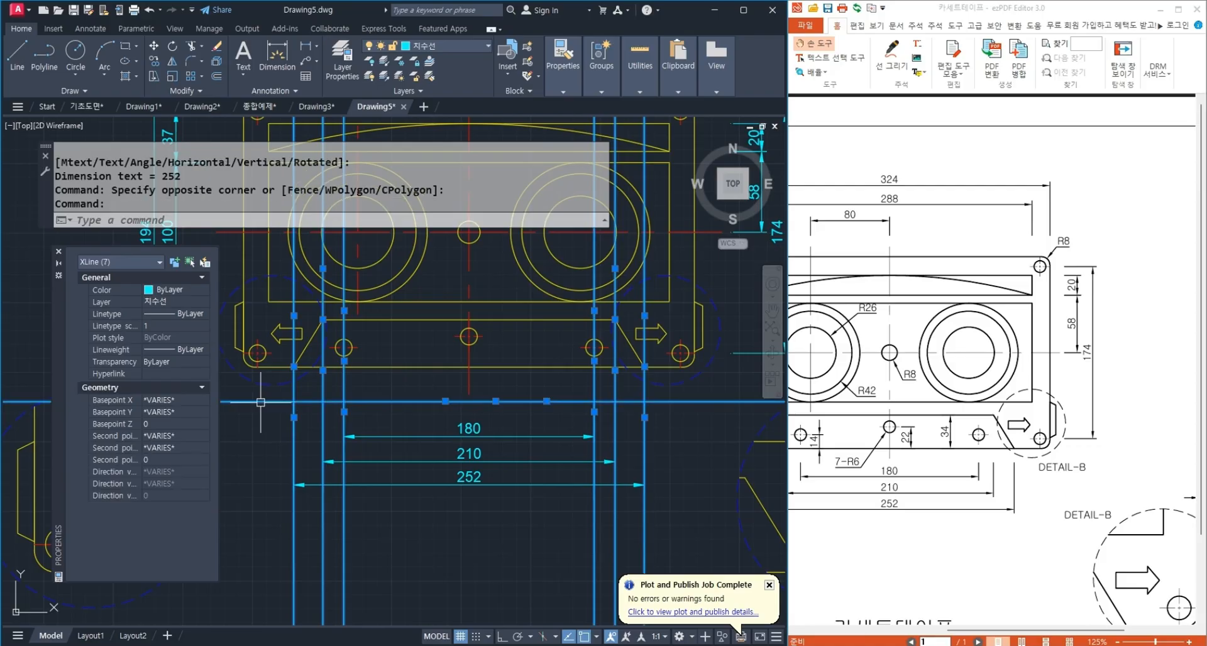
key(Delete)
Review the linear dimension layout around the cassette, and examine the circles' radius callouts in the reference PDF.
scroll(446, 497, down, 4)
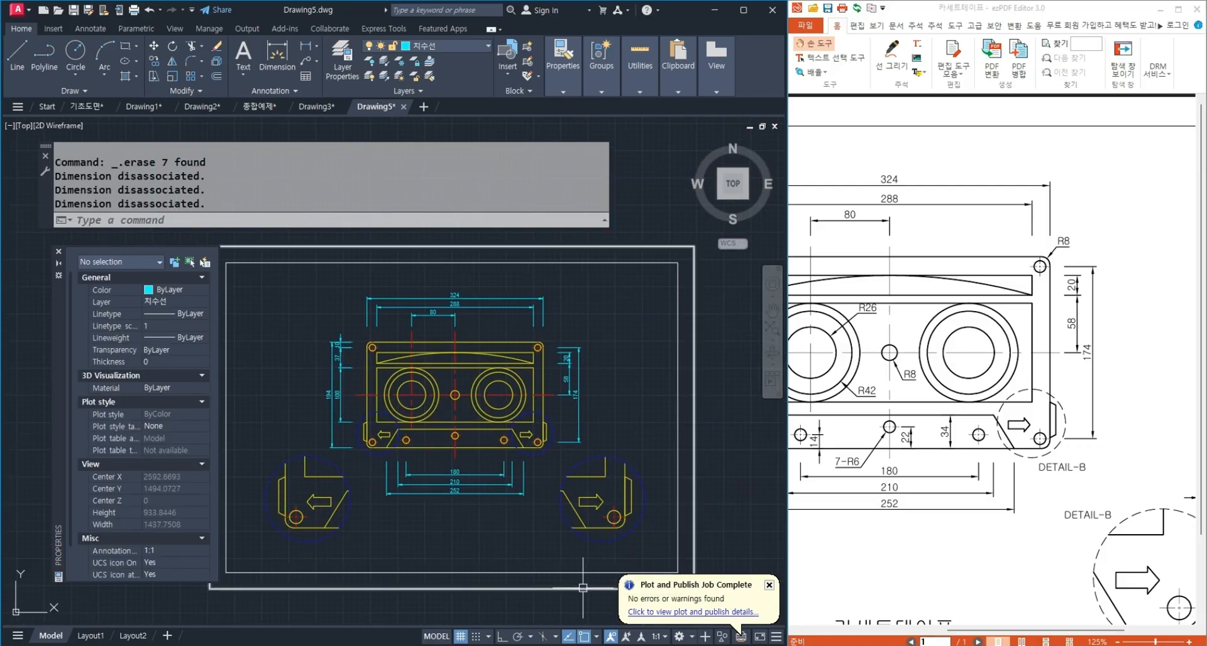
scroll(449, 501, up, 4)
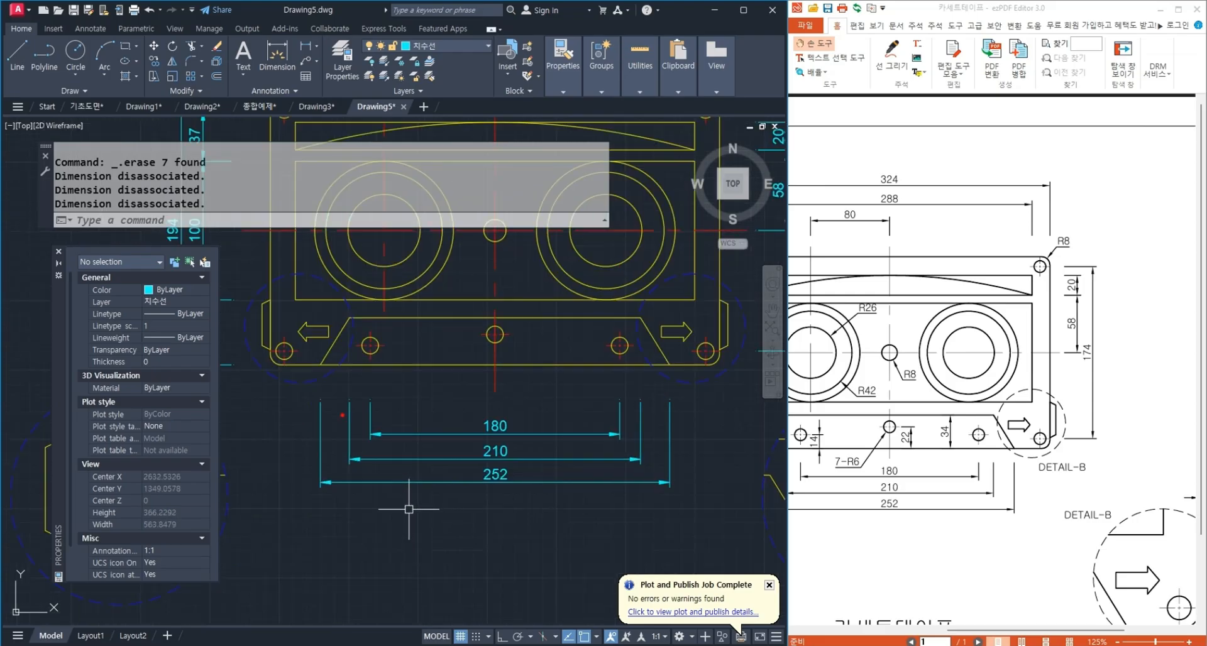
scroll(536, 511, down, 3)
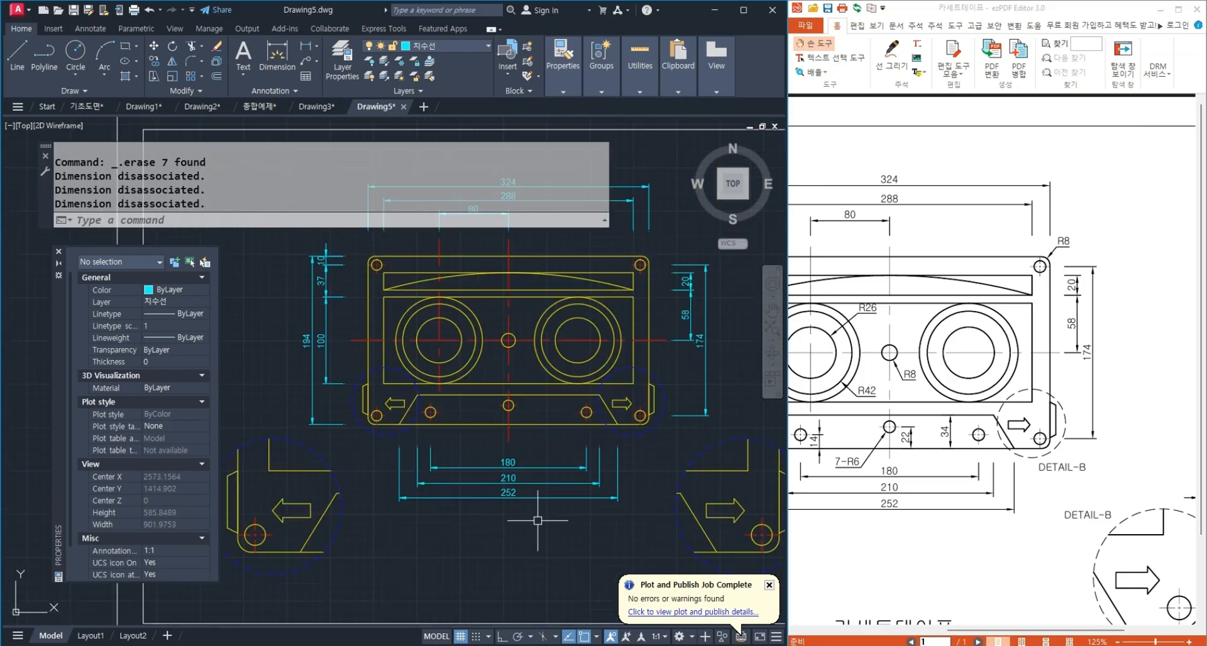
scroll(553, 522, up, 3)
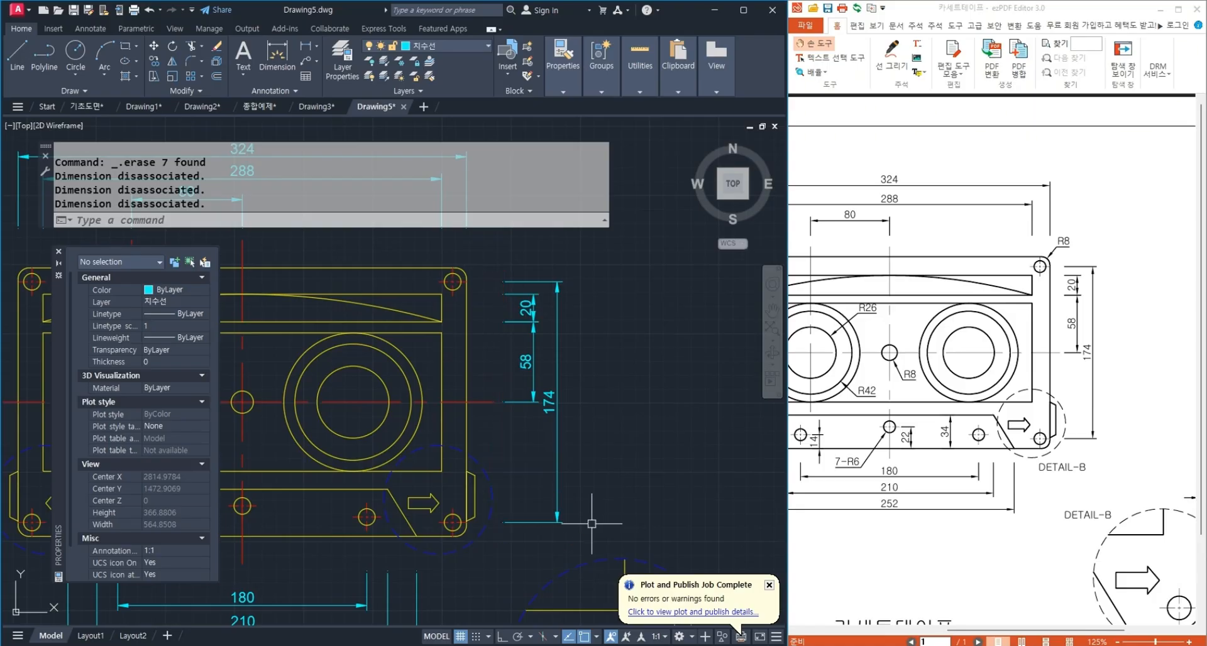
scroll(552, 457, down, 3)
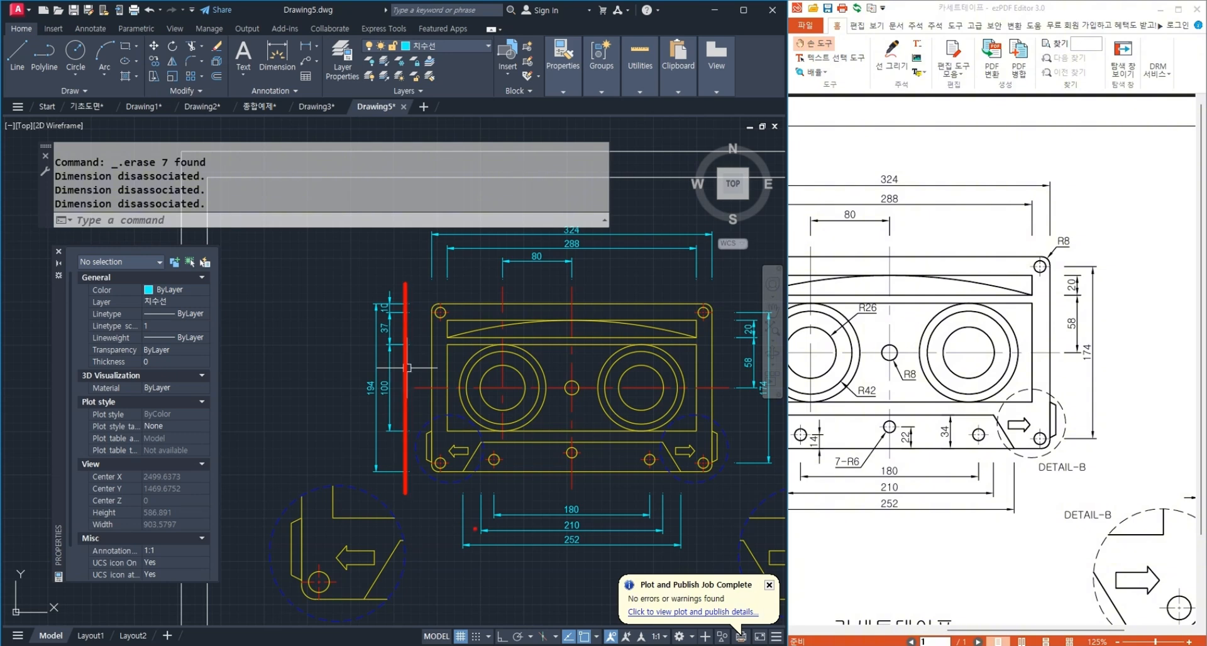
middle_drag(537, 528, 465, 531)
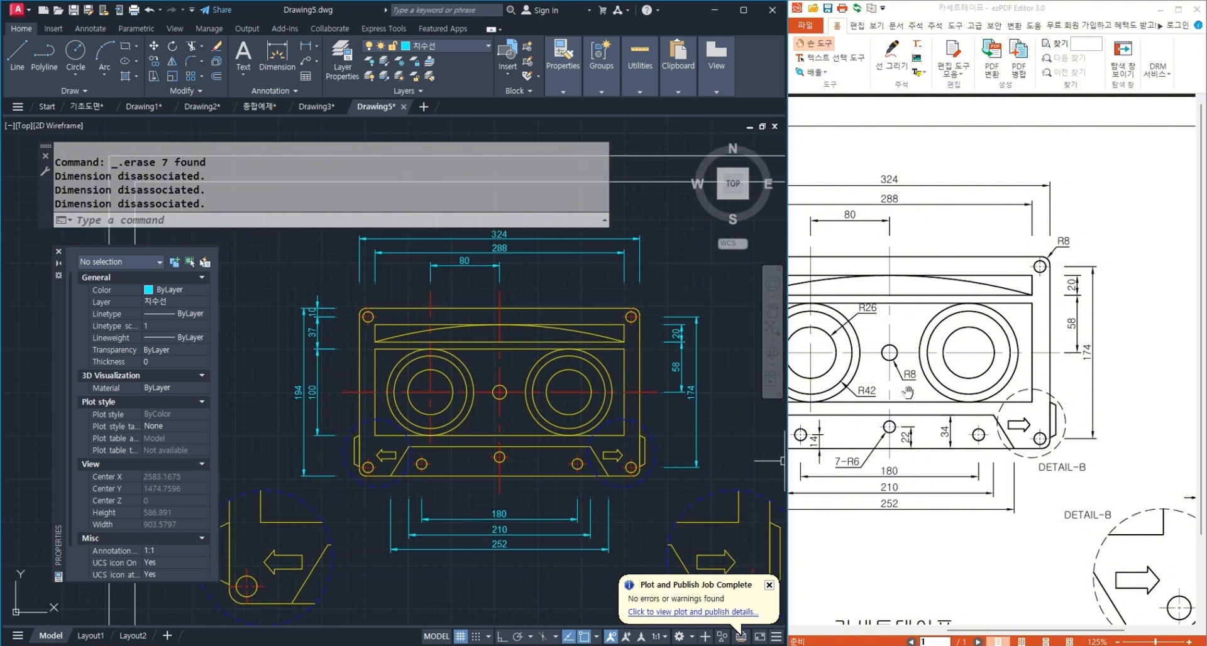
drag(908, 391, 1030, 401)
ctrl+scroll(945, 327, up, 3)
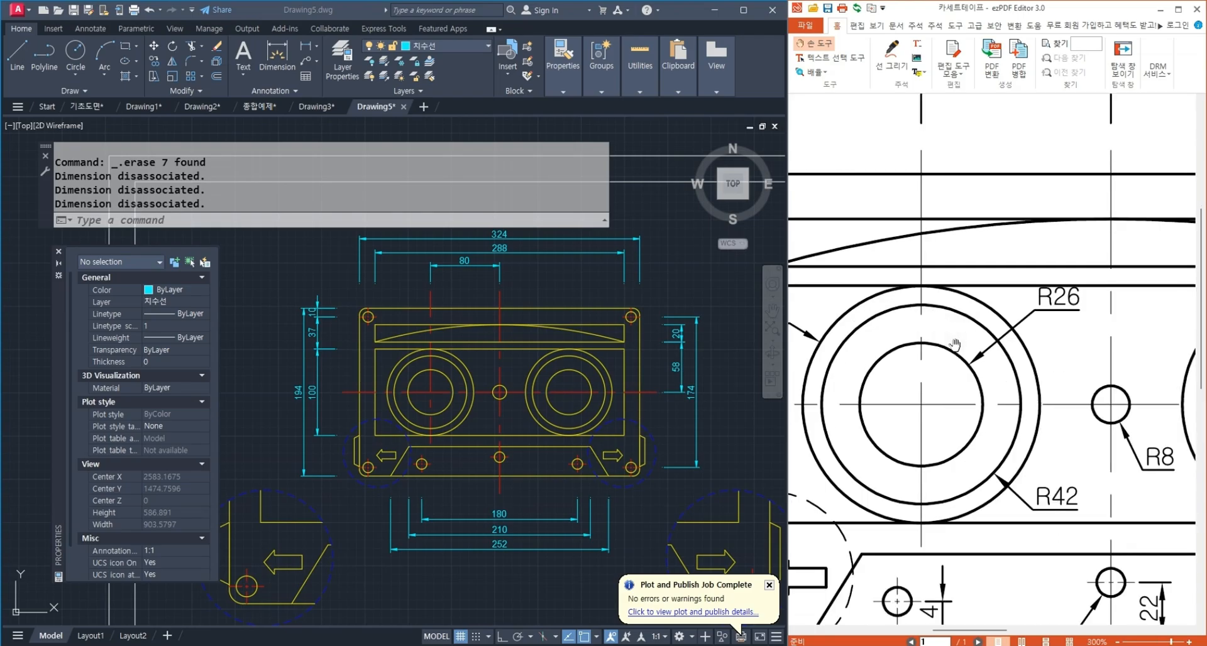
drag(955, 344, 1060, 364)
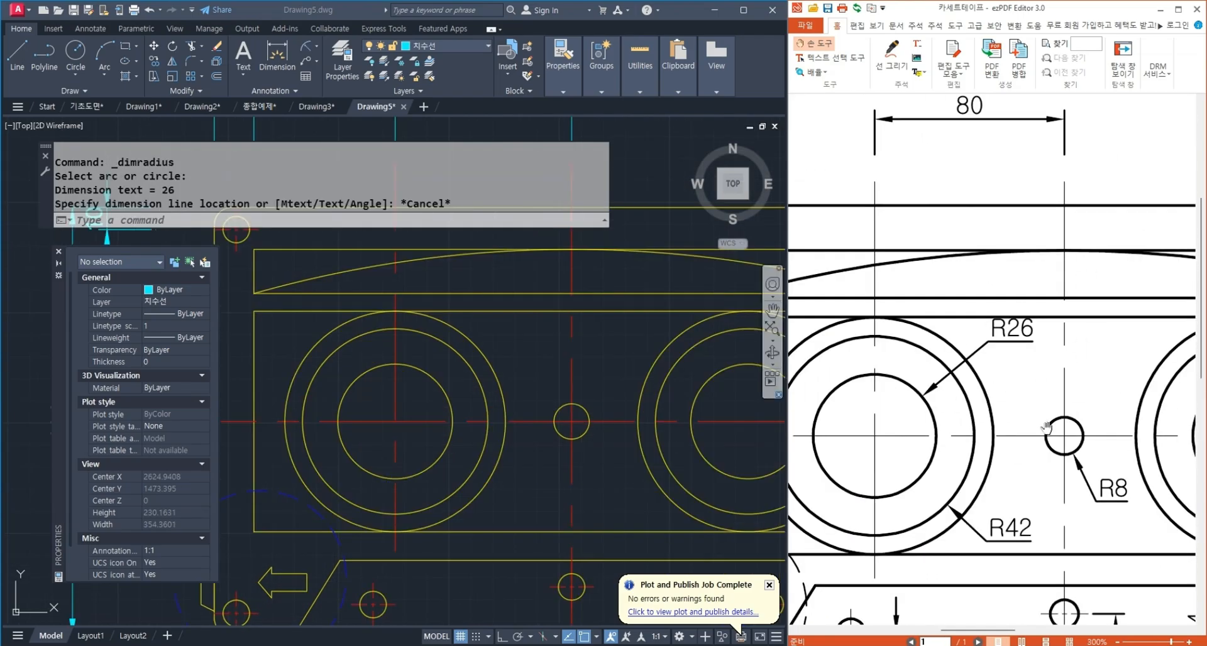
Set the dimension variables DIMTOFL to off and DIMCEN to 0.
click(536, 455)
text(dimtofl)
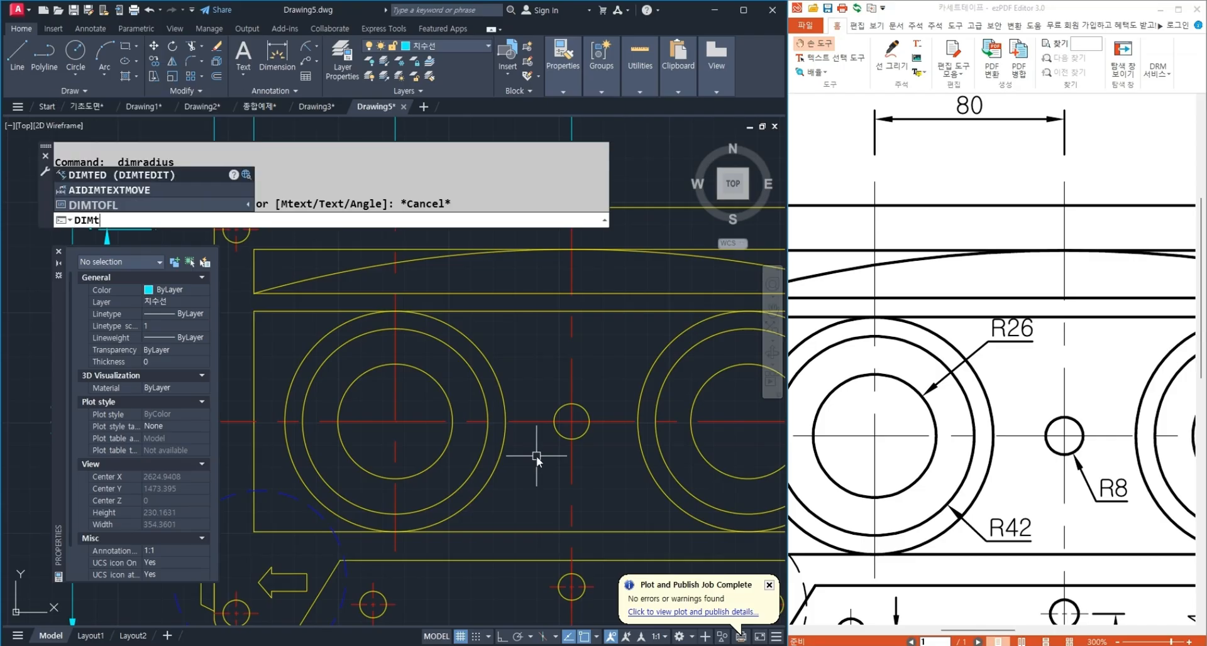
key(Return)
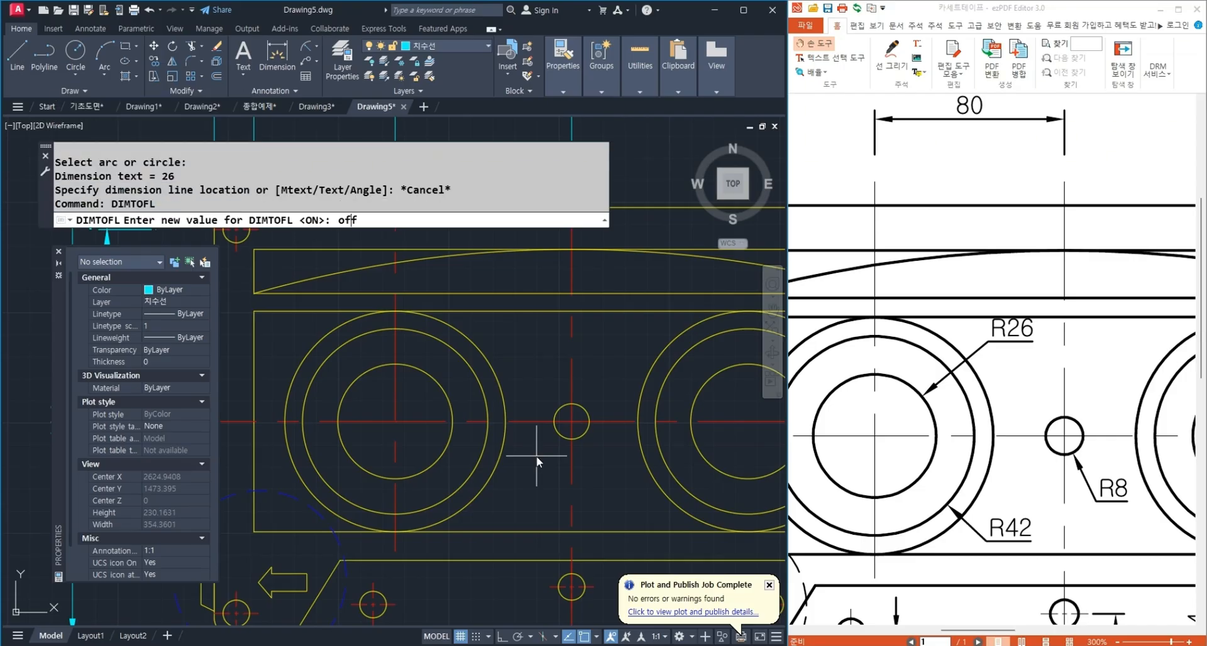
text(off)
key(Return)
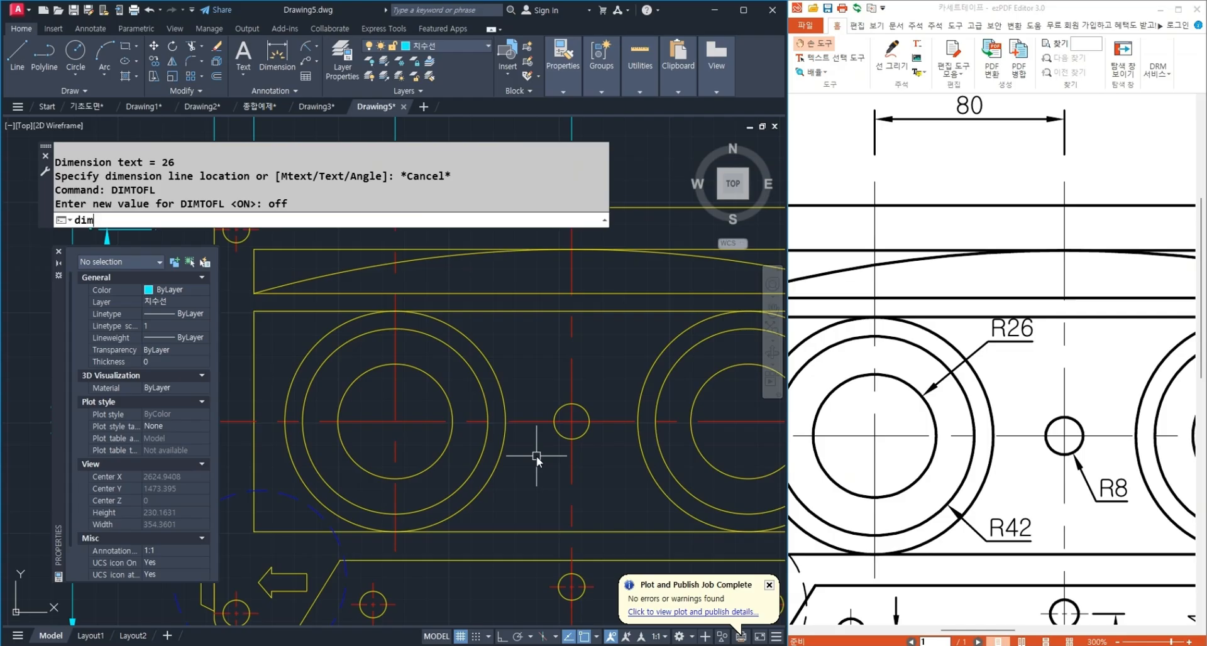
key(Return)
text(0)
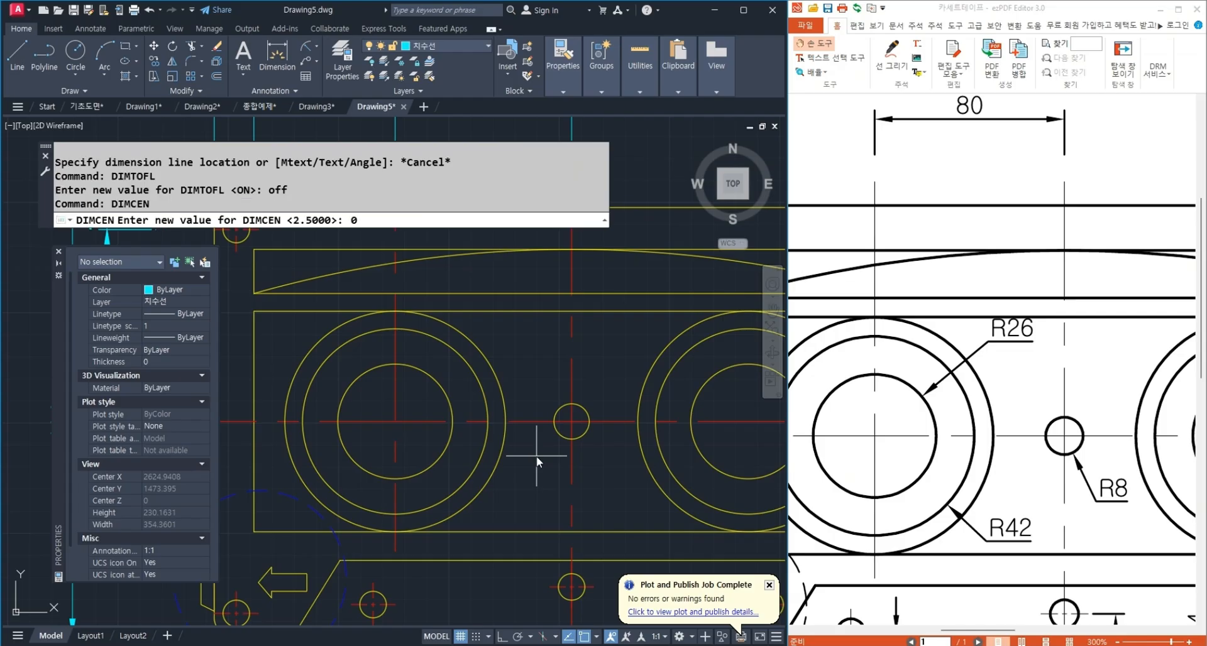
key(Return)
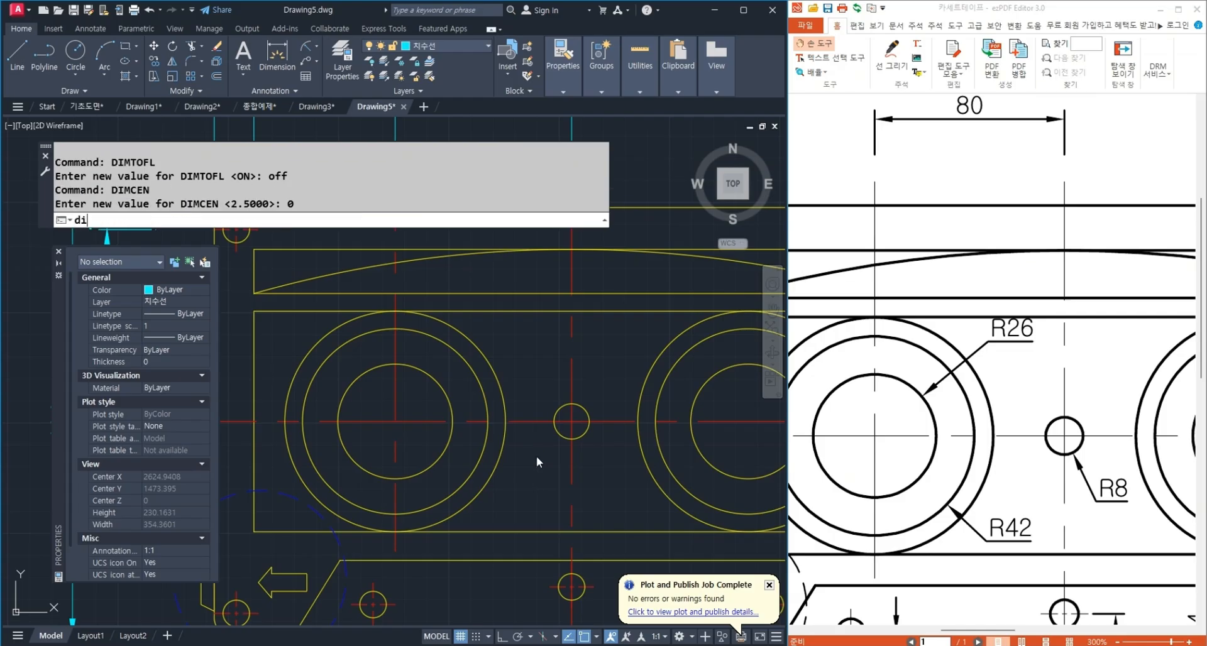
Set the dimension variables DIMTOH to on and DIMTIX to off.
text(dimtoh)
key(Return)
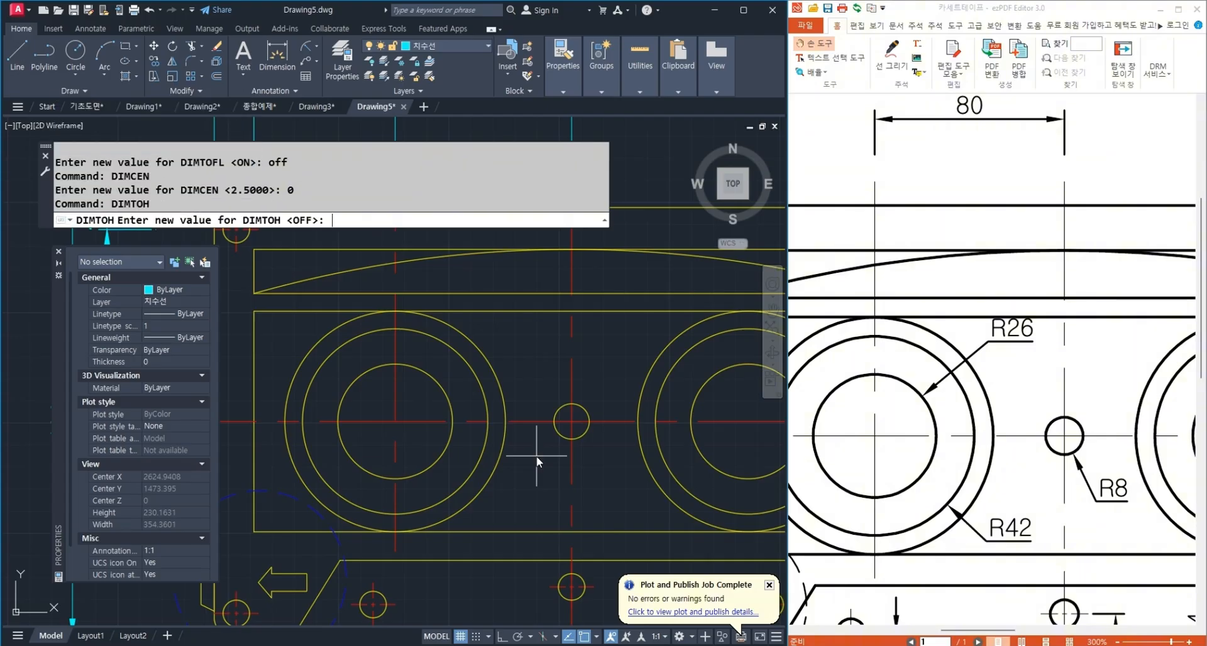
key(Return)
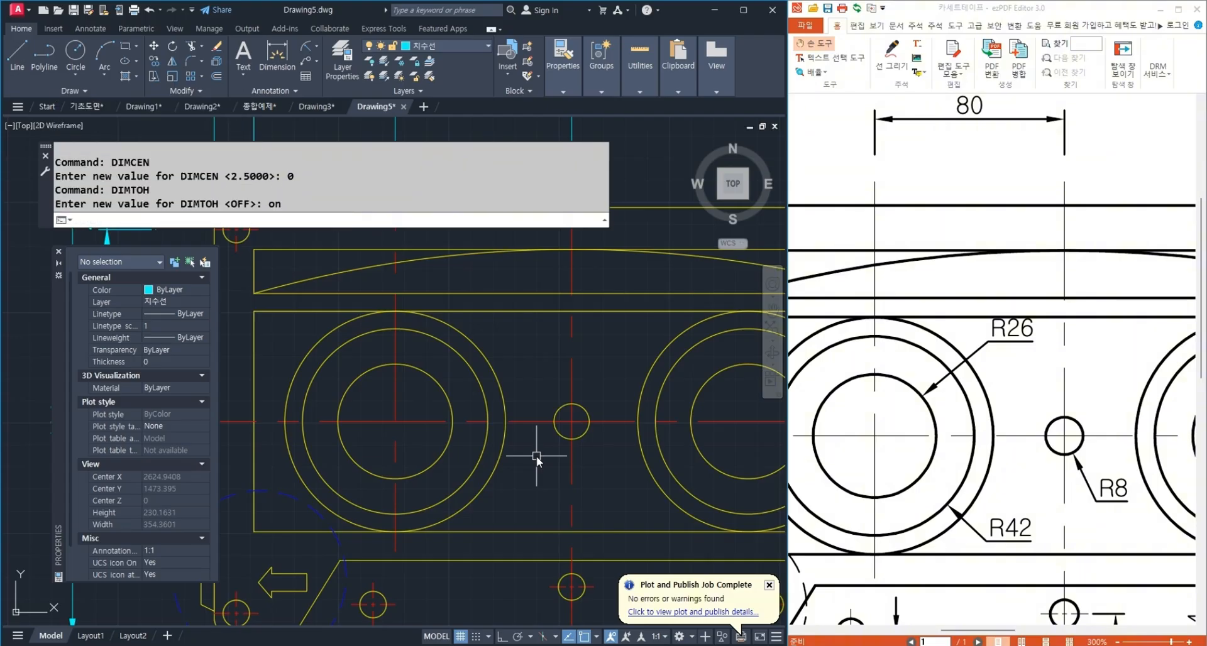
text(dimtix)
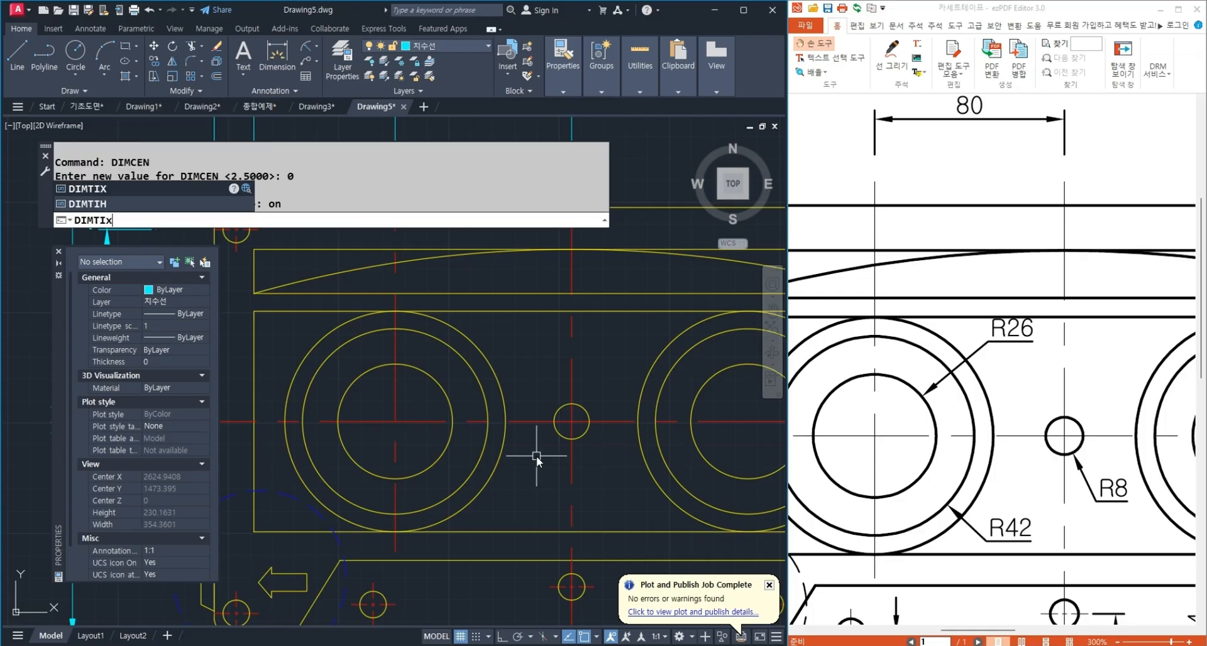
key(Return)
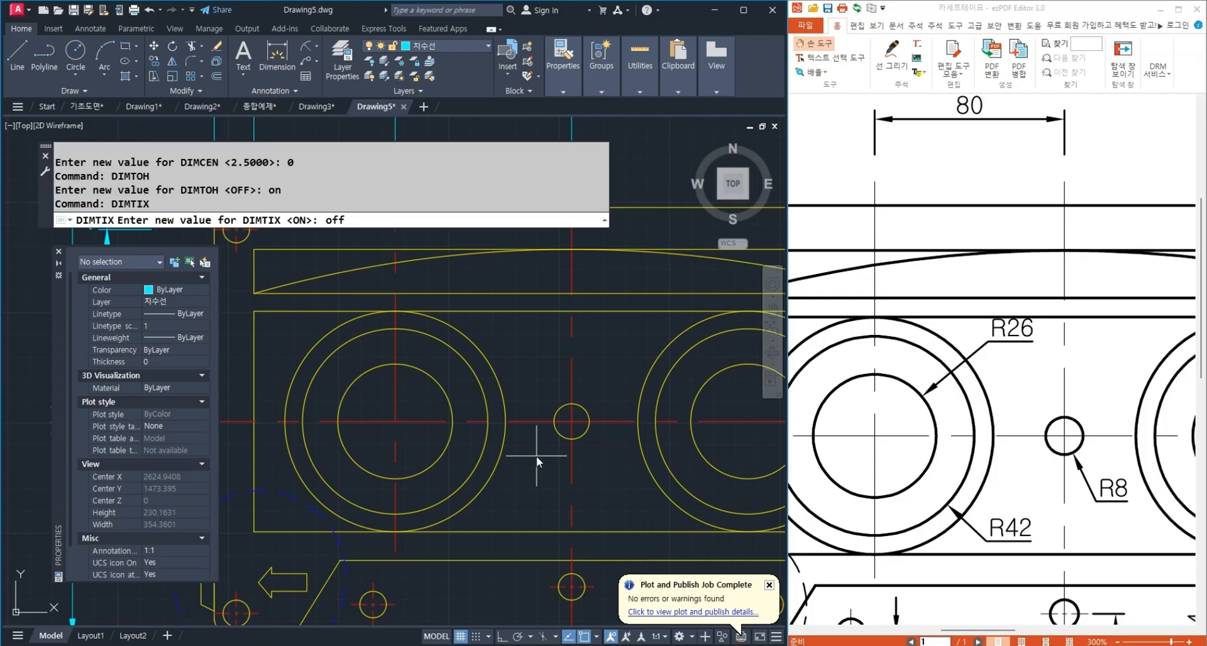
text(off)
key(Return)
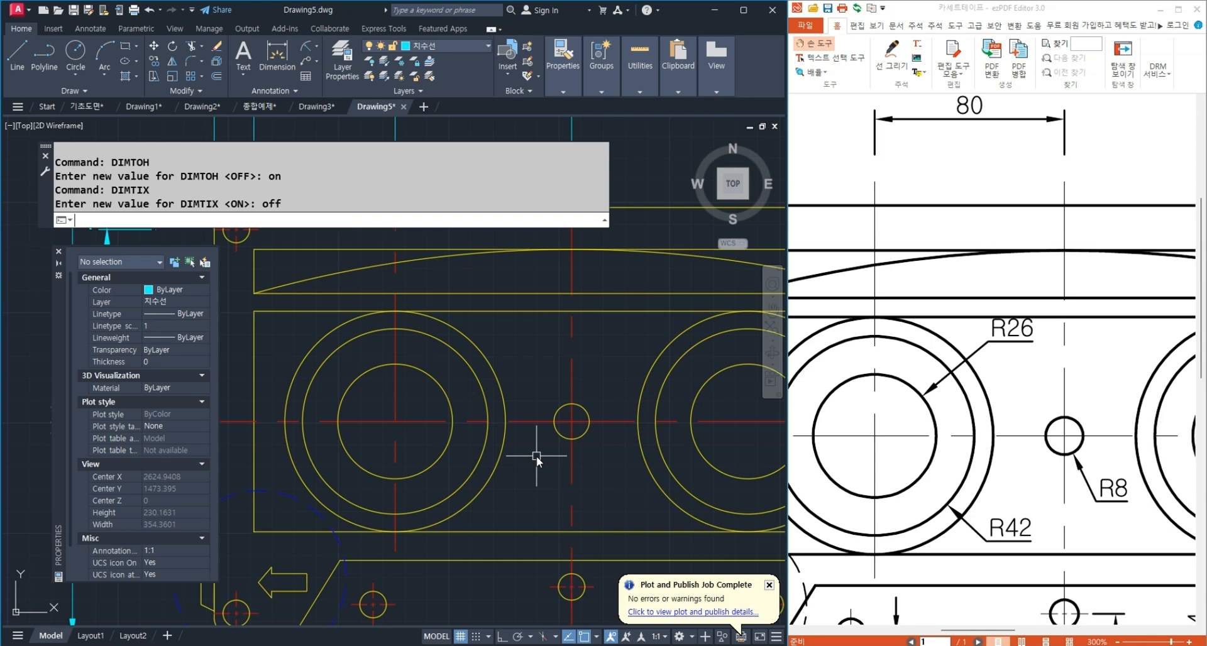
Add radius dimensions to the left reel's inner and middle circles, with the callouts outside to the upper right and lower right.
click(306, 48)
click(449, 385)
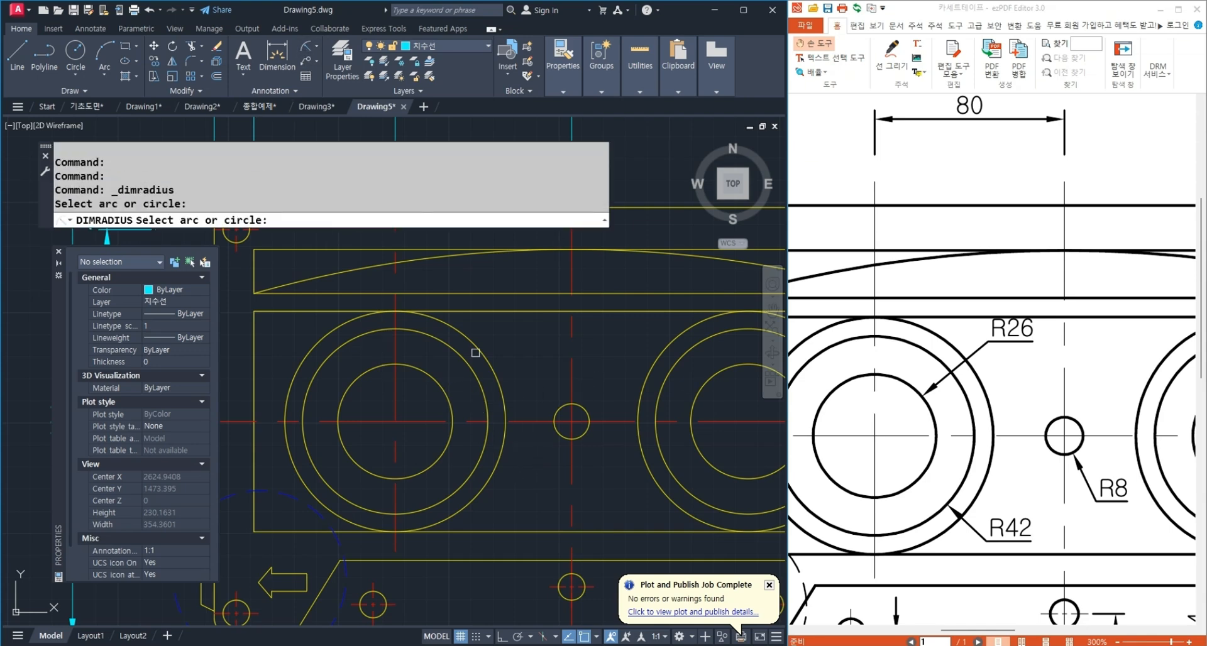
click(437, 379)
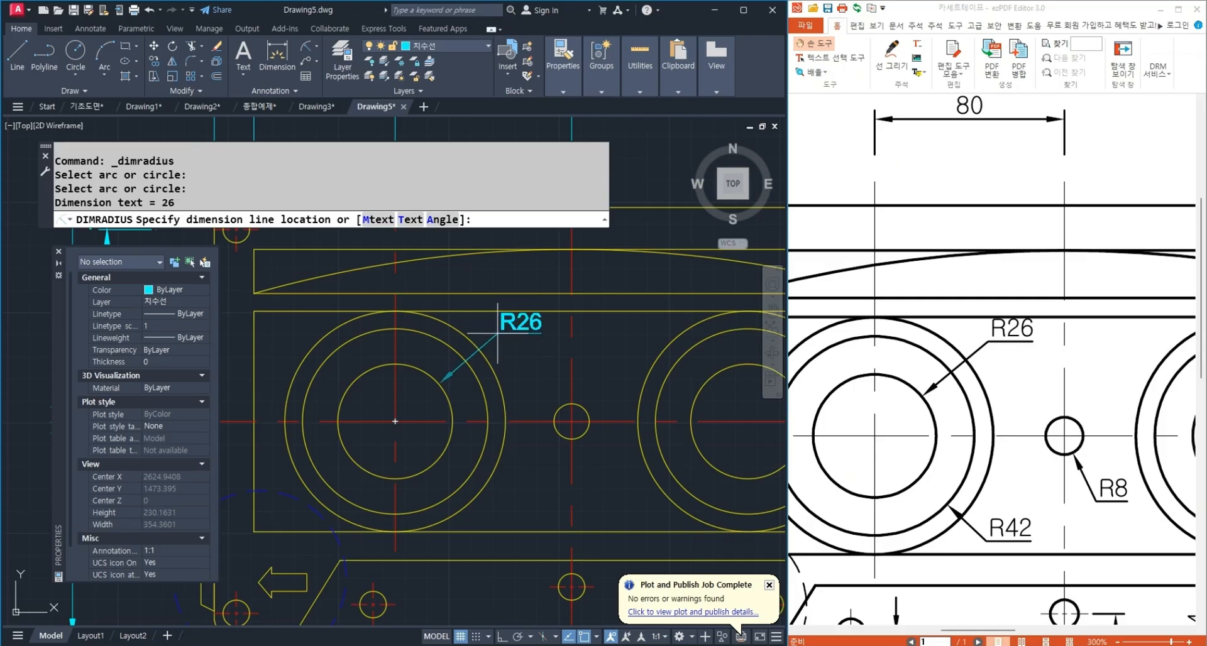
click(501, 337)
key(Return)
click(476, 471)
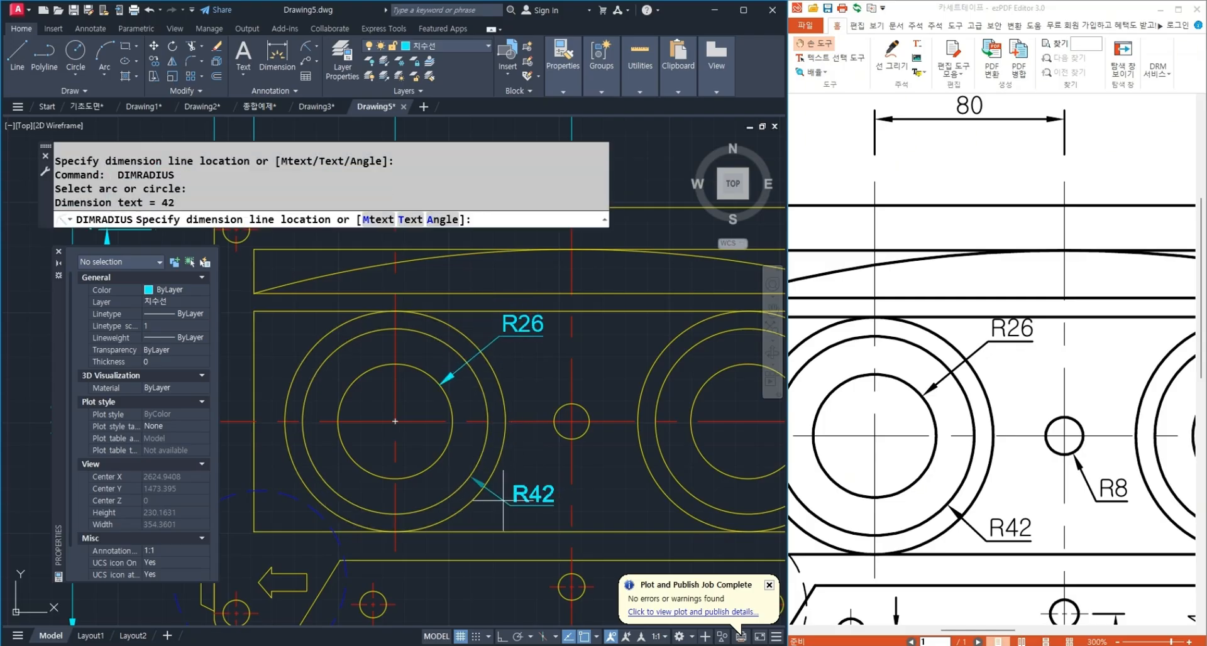
click(500, 513)
Add a radius dimension to the left reel's outer circle, with its callout at the upper left as in the reference PDF.
middle_drag(349, 471, 446, 453)
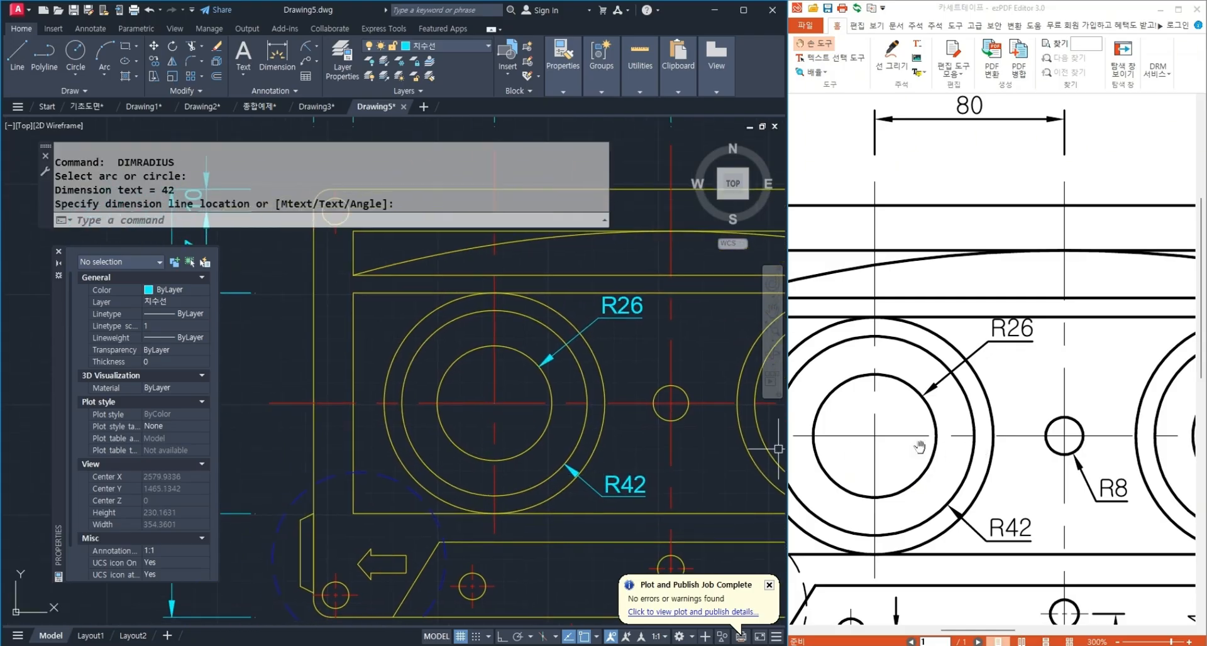
drag(919, 448, 1054, 452)
scroll(907, 446, down, 5)
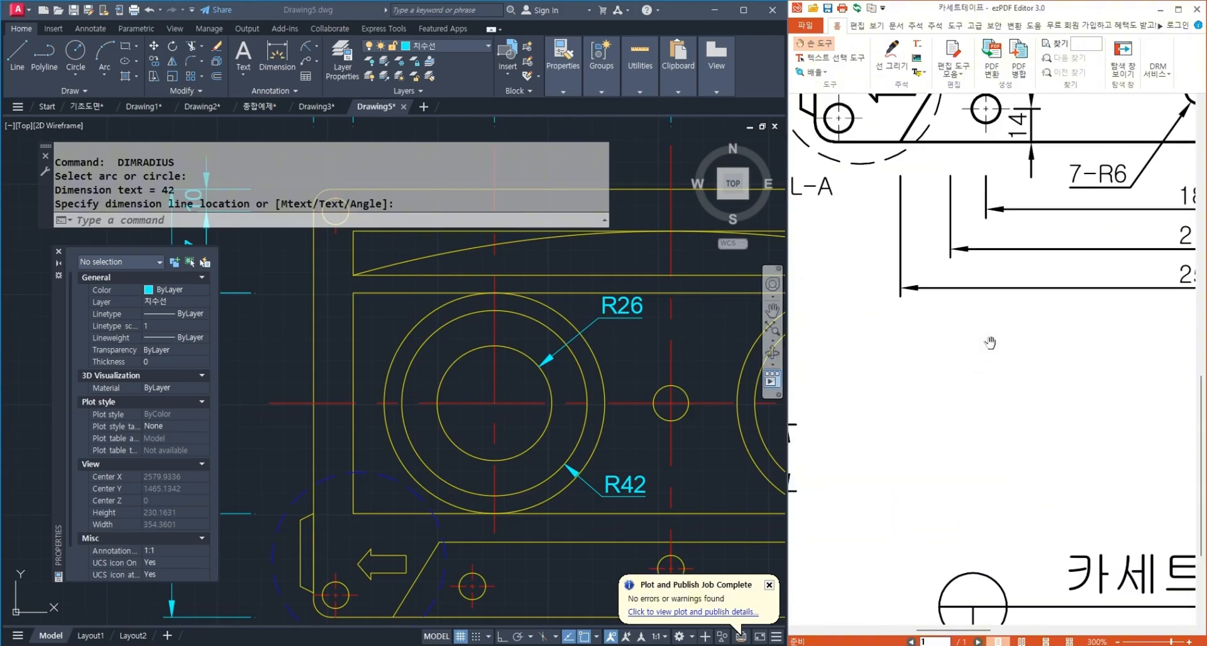
drag(991, 344, 1086, 645)
click(482, 419)
key(Return)
click(399, 341)
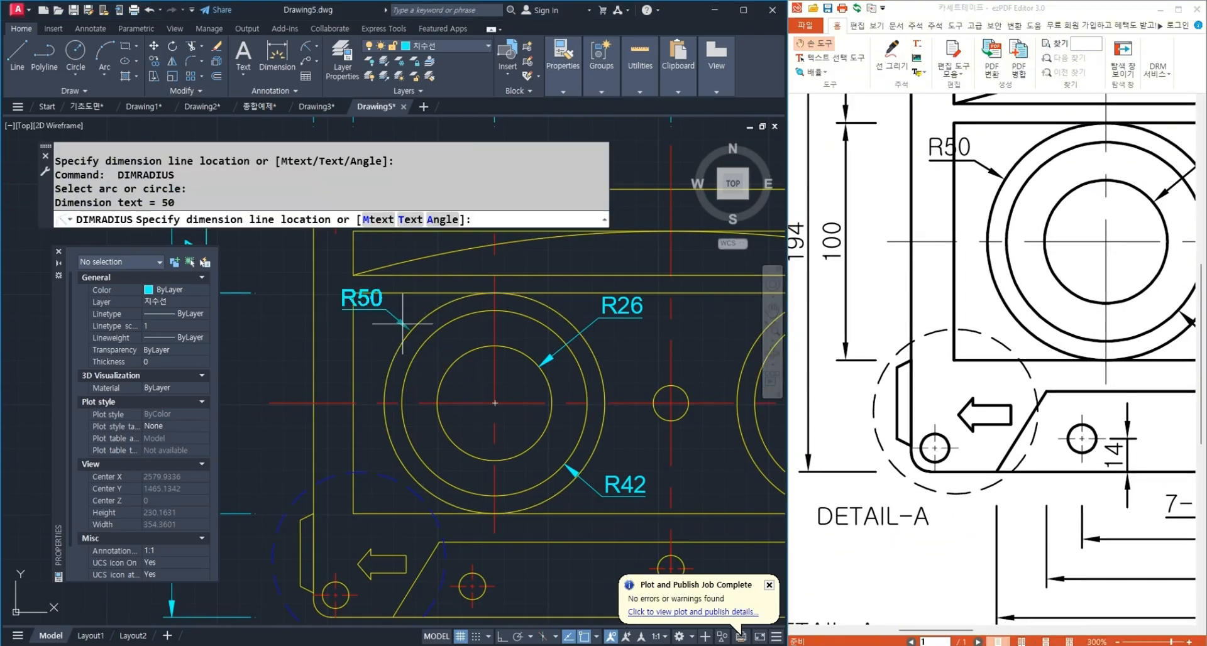
click(400, 323)
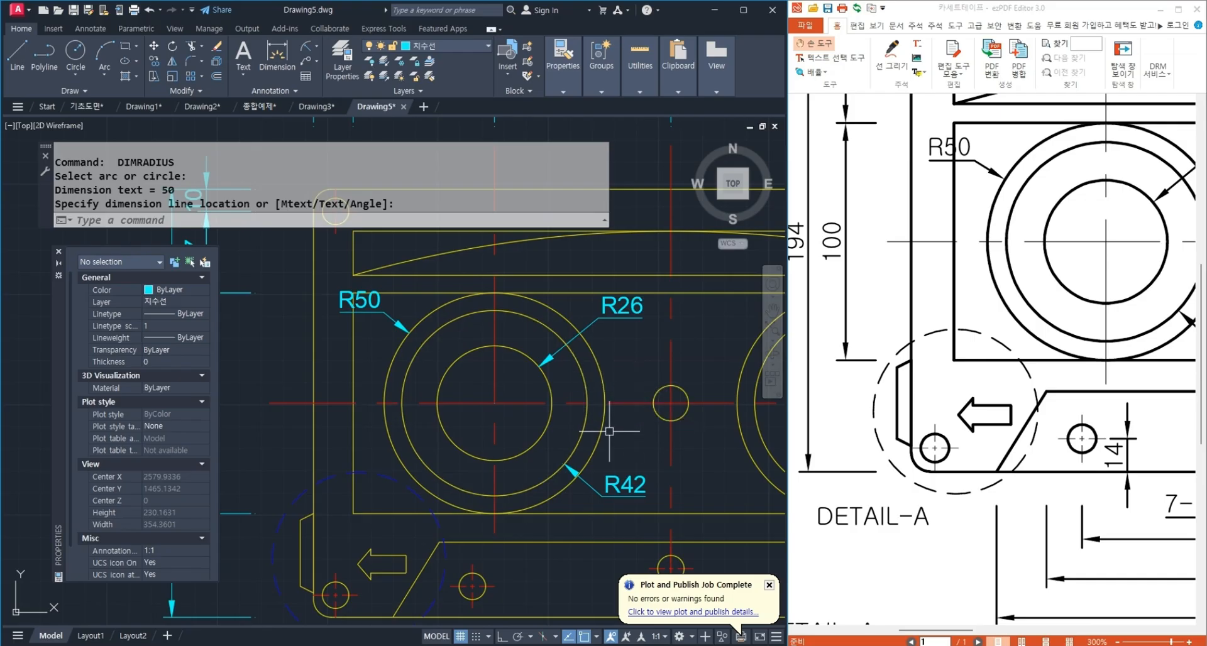
Add a radius dimension to the small circle midway between the two reels, with its callout at the lower right.
middle_drag(697, 435, 506, 438)
mouse_move(1040, 444)
mouse_down()
mouse_move(1152, 400)
mouse_move(971, 498)
mouse_move(917, 500)
mouse_up()
click(510, 458)
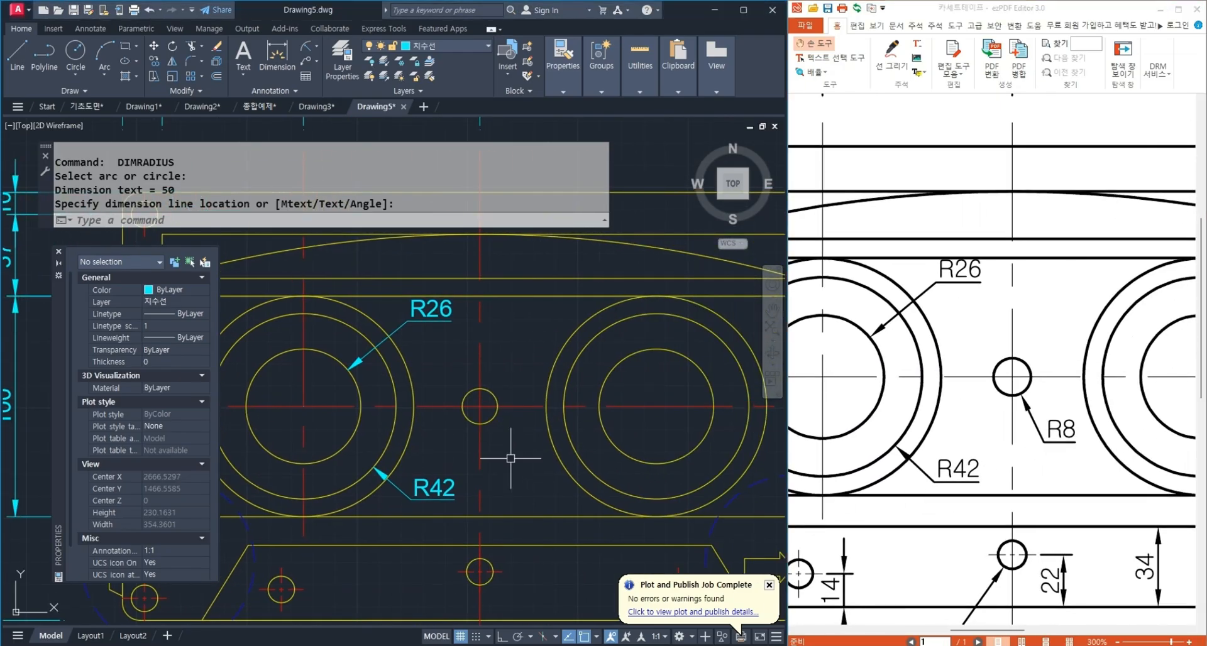
key(space)
click(494, 422)
click(513, 462)
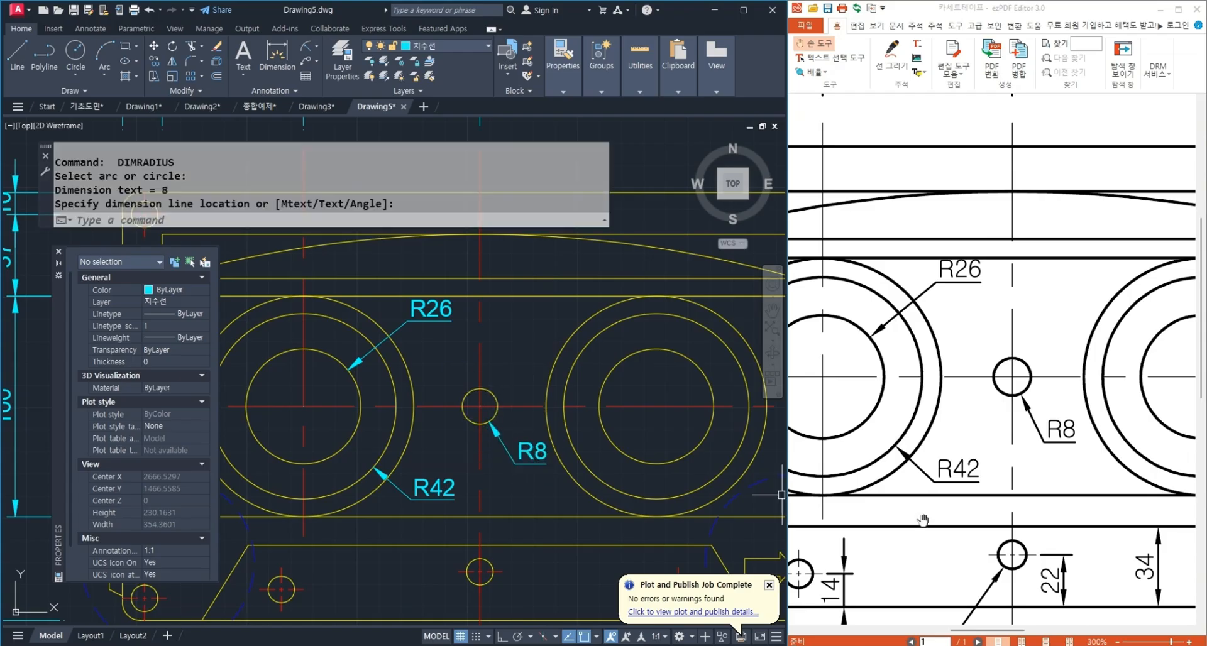
Add a radius dimension to the trapezoid's central hole, with its callout at the lower left below the cassette's bottom edge.
mouse_move(965, 542)
mouse_down()
mouse_move(1019, 457)
mouse_move(1066, 312)
mouse_up()
click(518, 593)
middle_drag(480, 597, 534, 334)
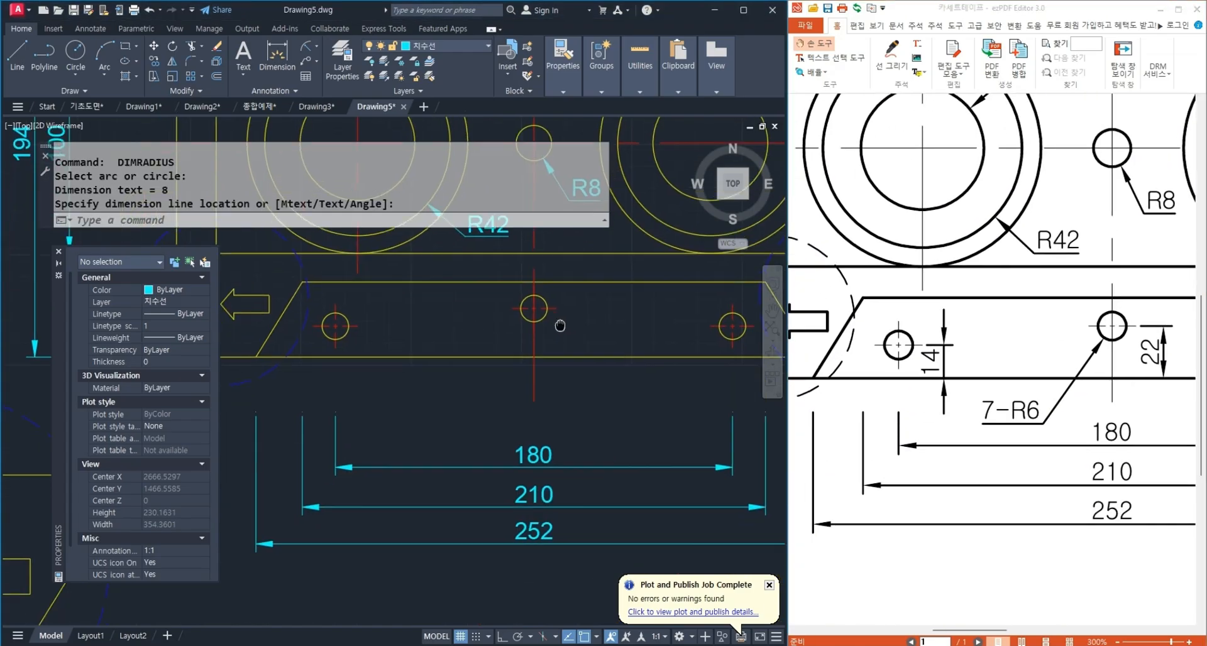
key(space)
click(532, 326)
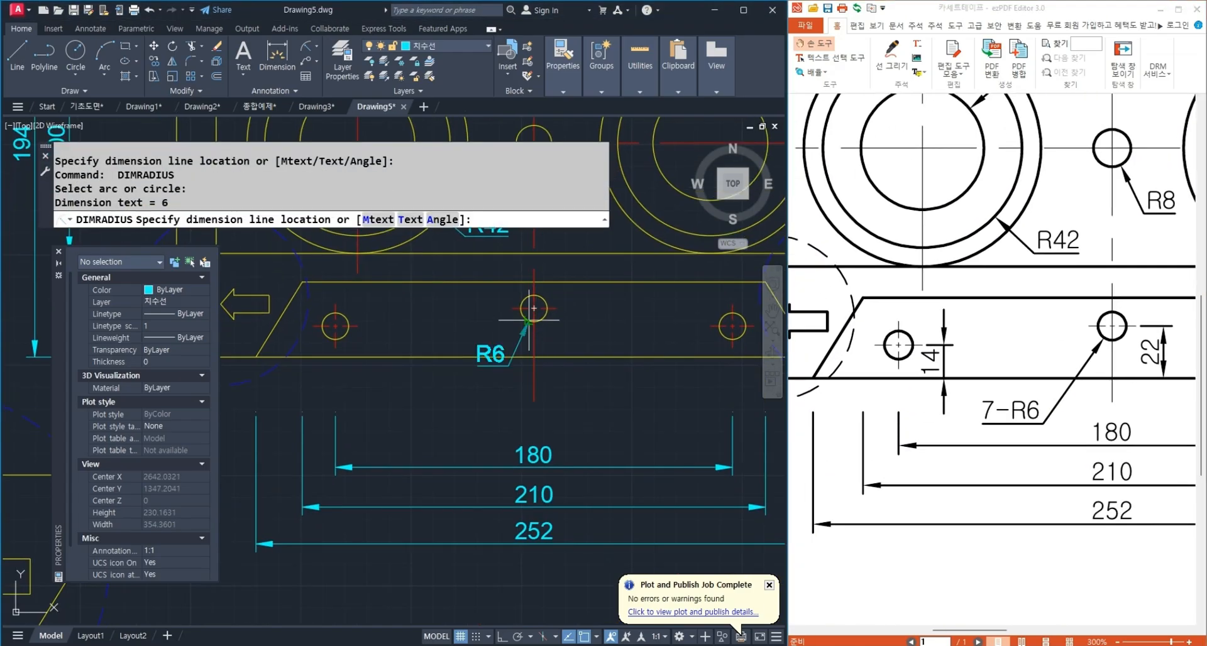
click(479, 406)
Add the prefix 7- to the central hole's radius dimension text so it reads 7-R6.
middle_drag(479, 406, 512, 470)
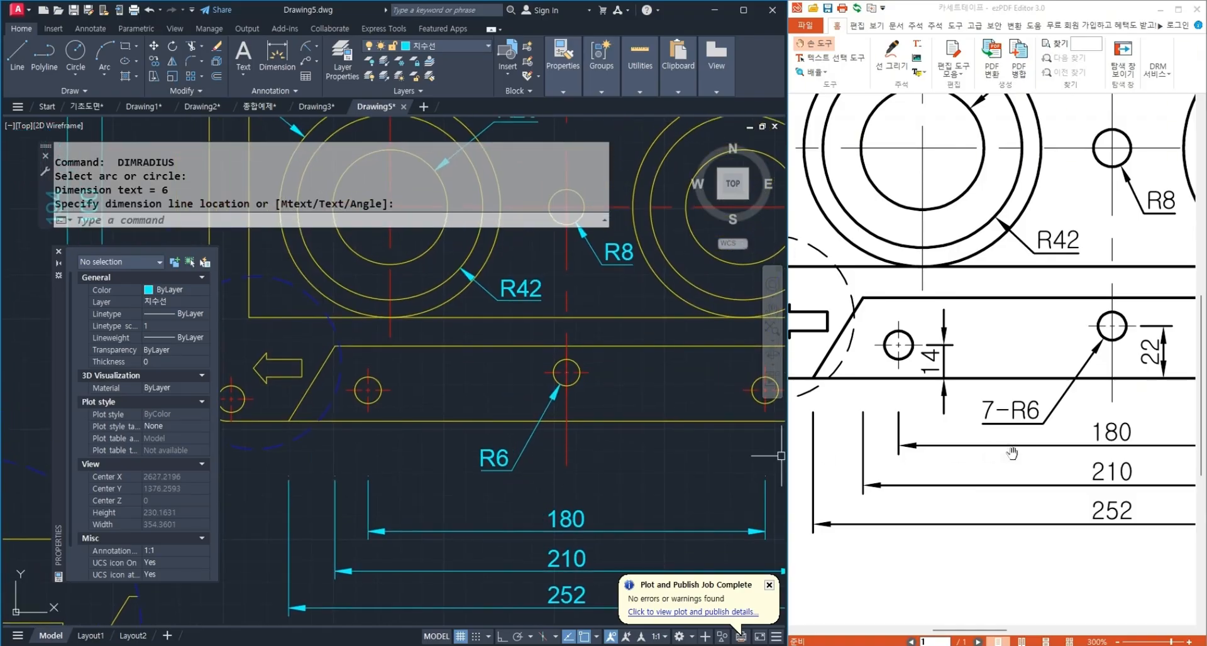
drag(1027, 441, 994, 452)
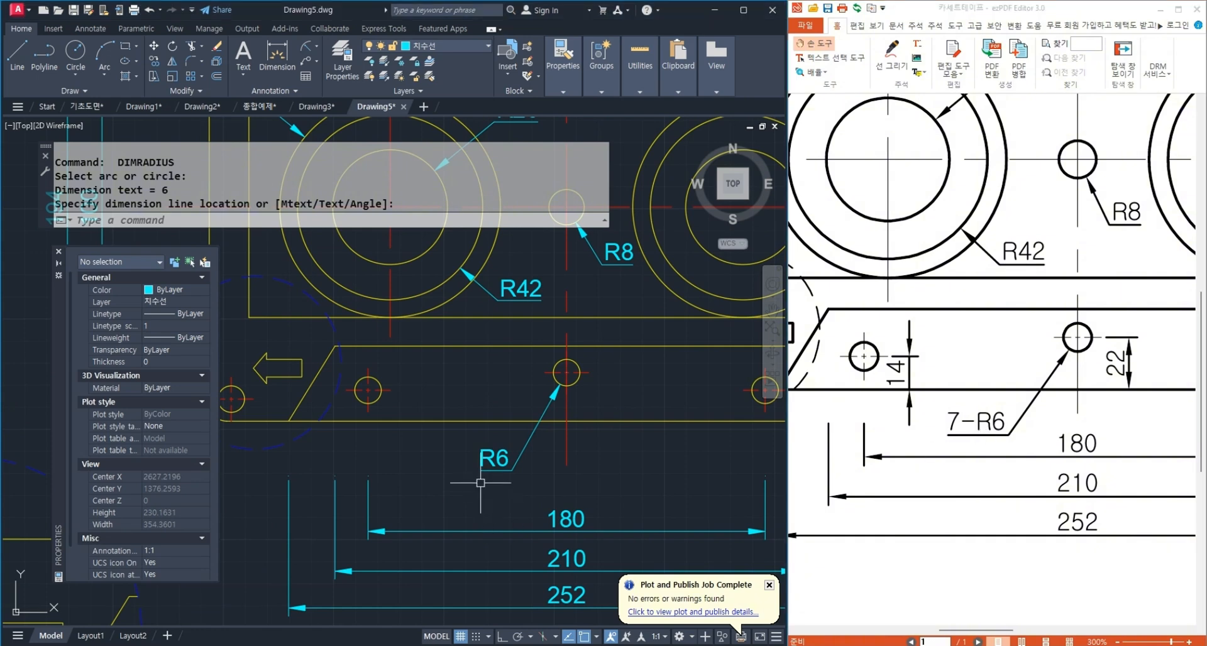
scroll(473, 468, up, 2)
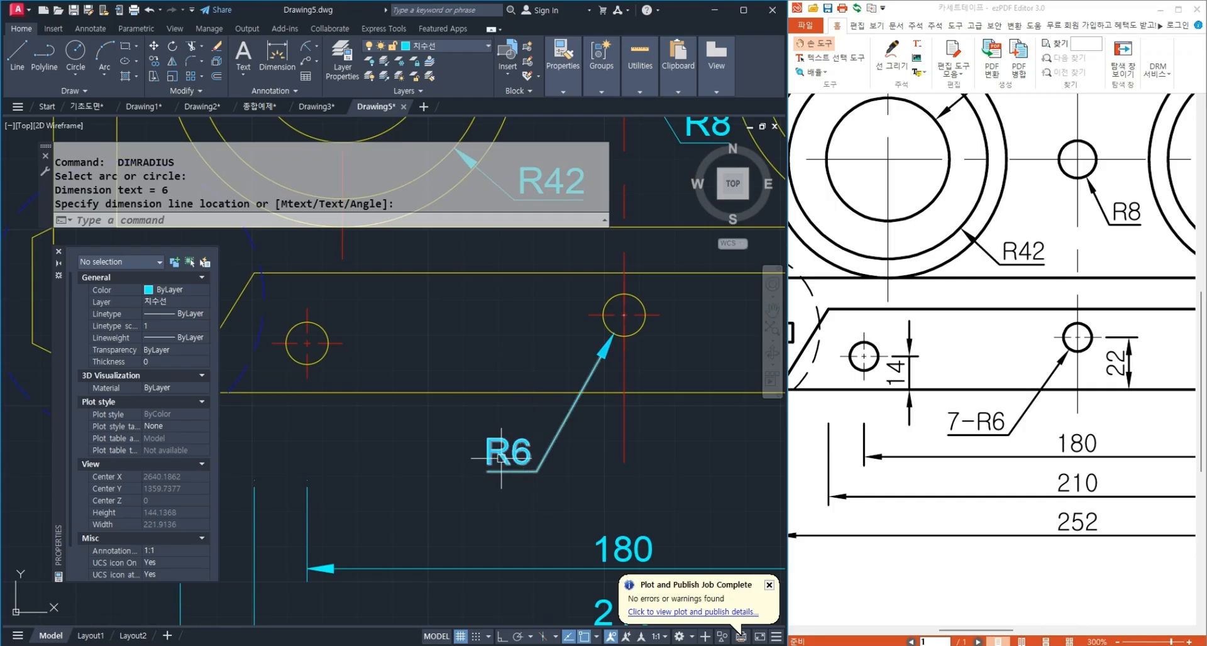
click(499, 452)
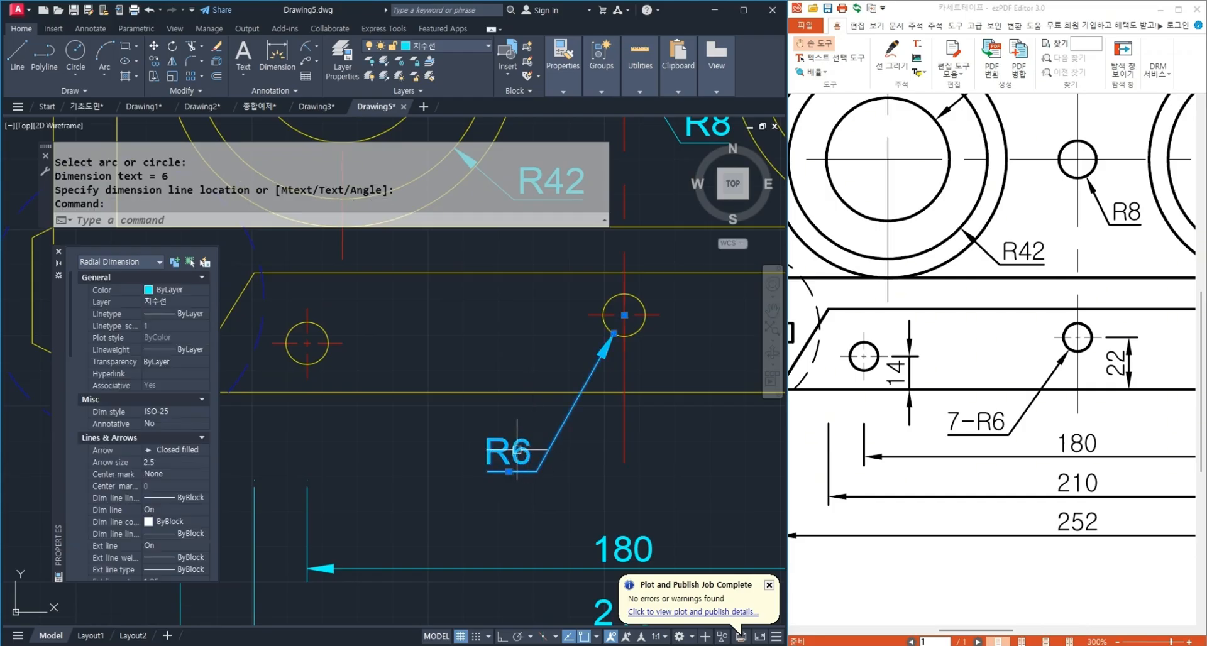
double_click(511, 453)
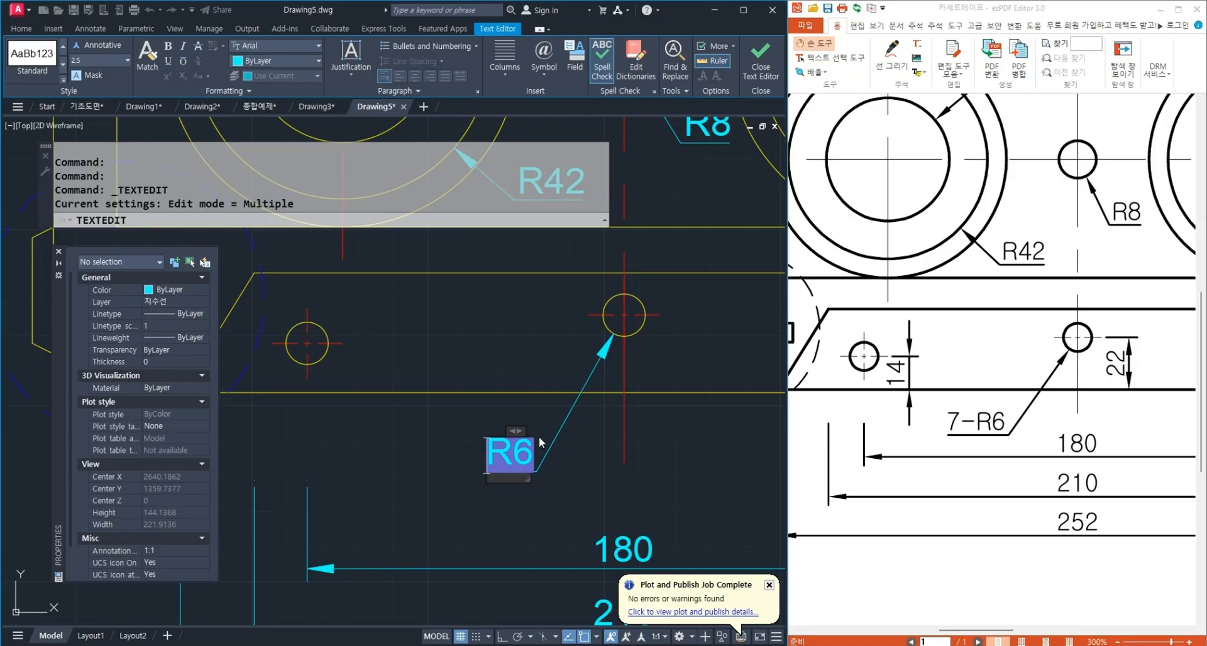
text(7-)
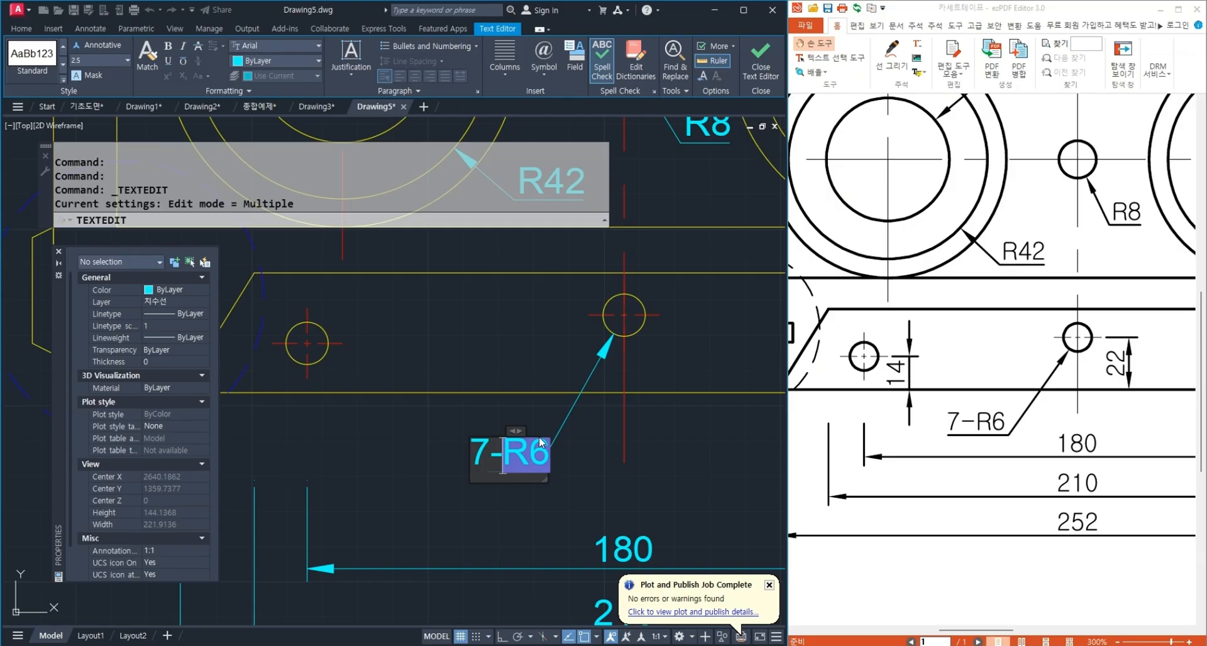
click(764, 63)
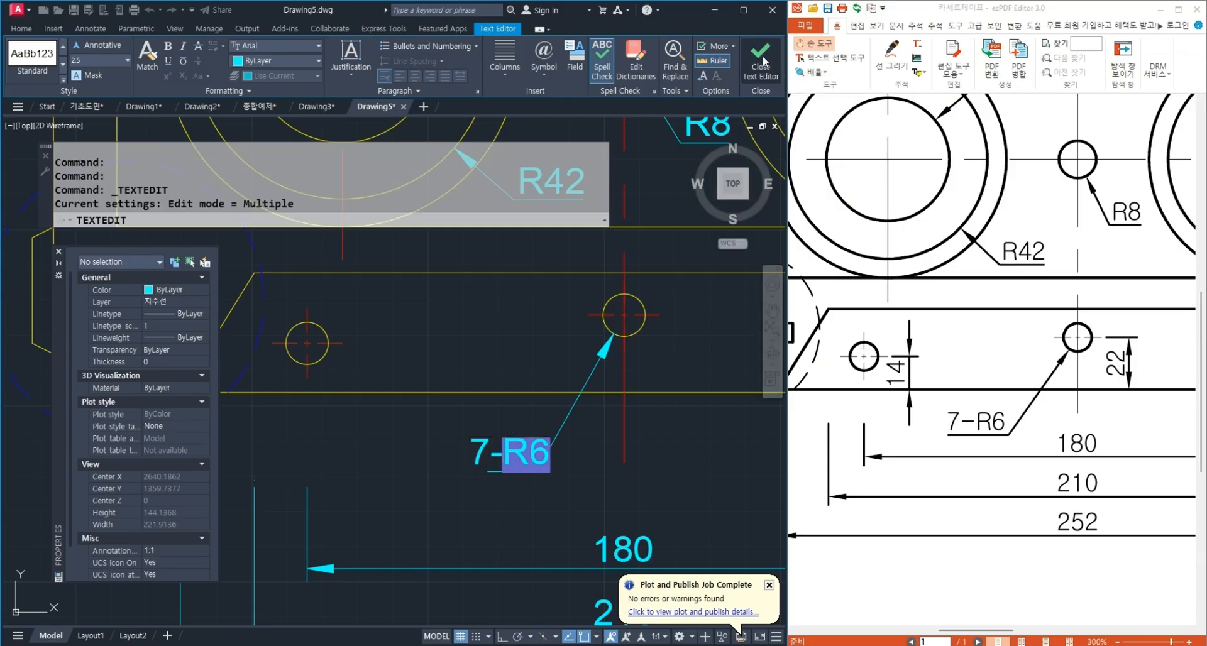
scroll(506, 497, down, 2)
key(Return)
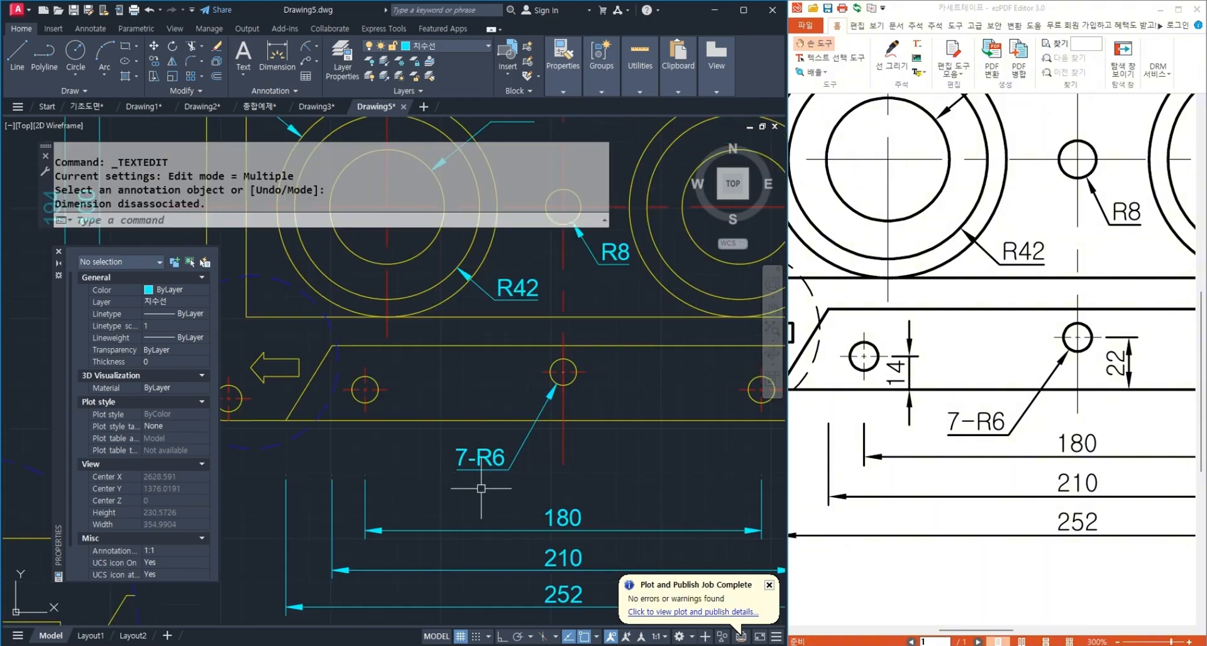
Add a vertical linear dimension from the trapezoid's left hole centerline to the cassette's bottom edge, placed beside the hole.
click(315, 46)
click(333, 65)
scroll(409, 484, up, 2)
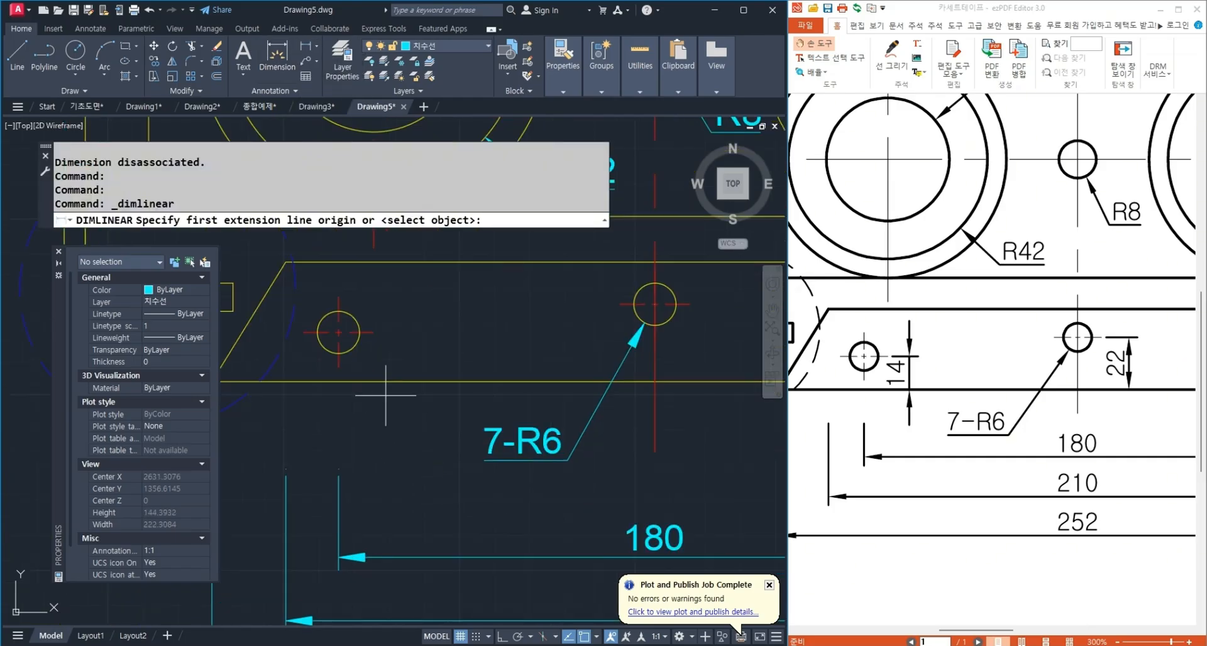
click(374, 332)
click(375, 382)
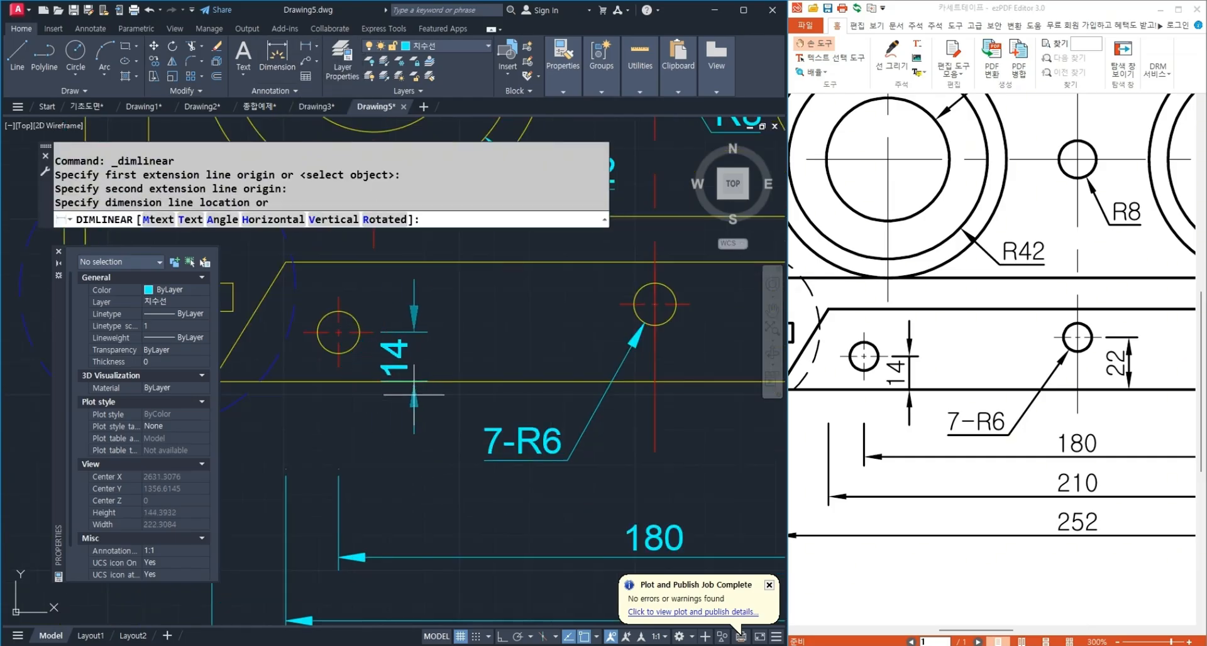
click(414, 395)
Add a vertical linear dimension from the trapezoid's central hole centerline to the bottom edge, placed right of the hole.
middle_drag(520, 391, 386, 423)
key(Return)
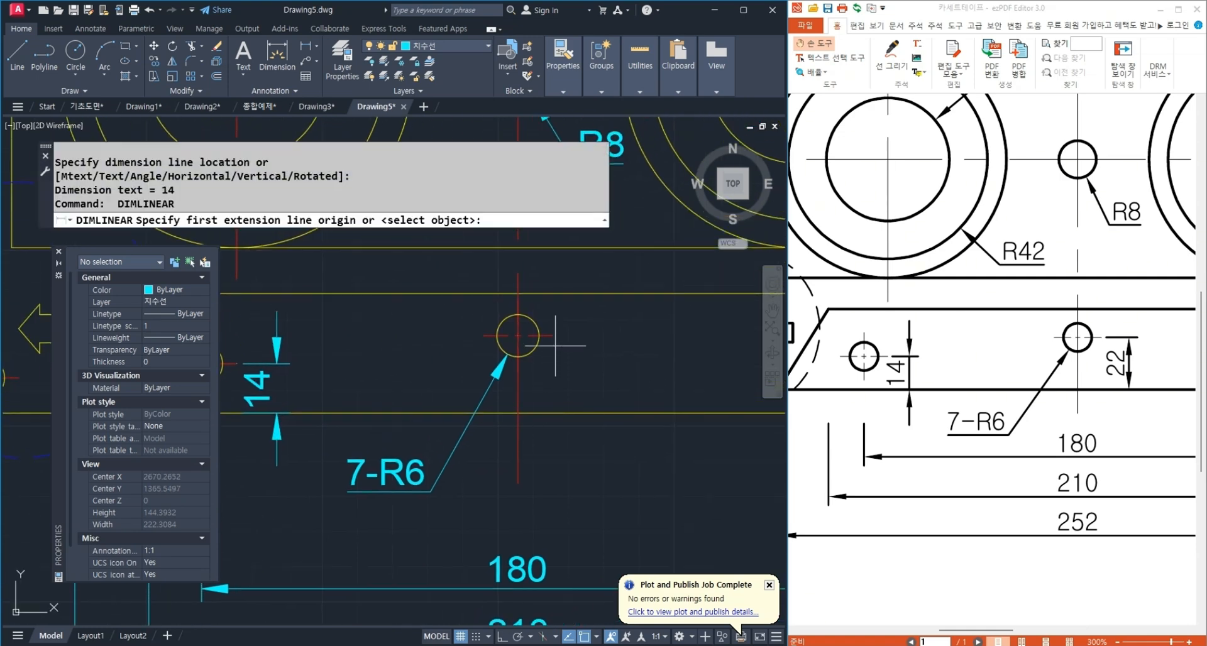
click(553, 342)
click(553, 413)
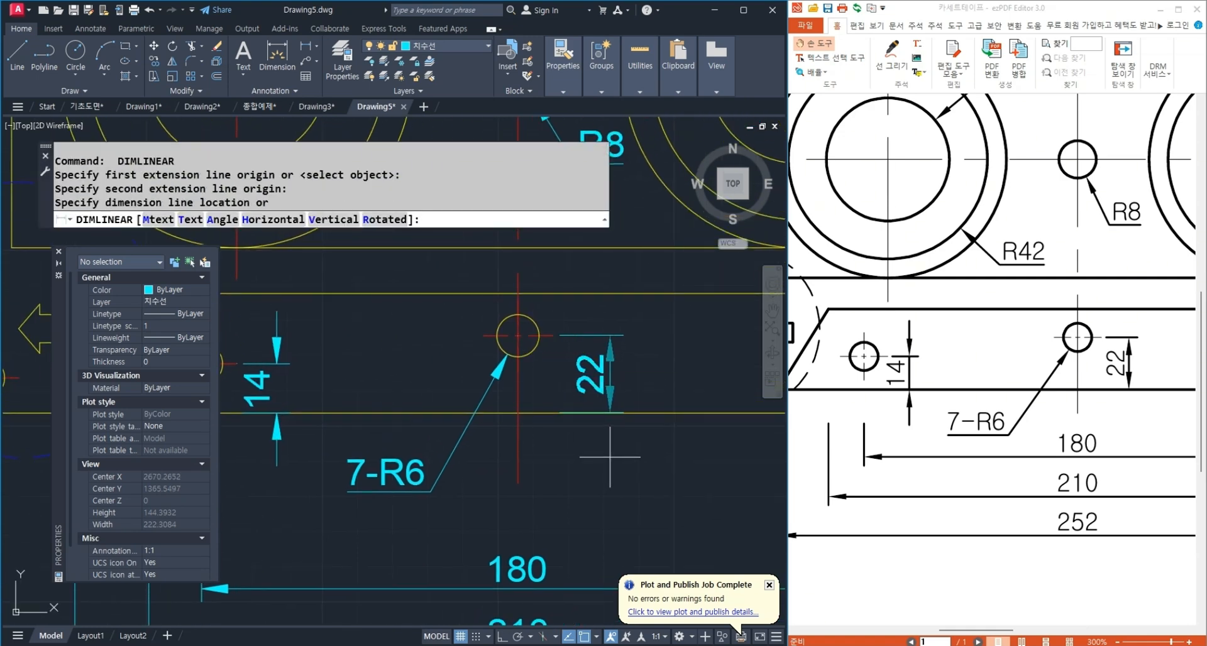
click(611, 457)
Add a vertical linear dimension for the trapezoid's full height, placed between its central and right holes.
mouse_move(1123, 420)
mouse_down()
mouse_move(827, 442)
mouse_move(899, 446)
mouse_up()
key(alt+Tab)
middle_drag(556, 432, 408, 446)
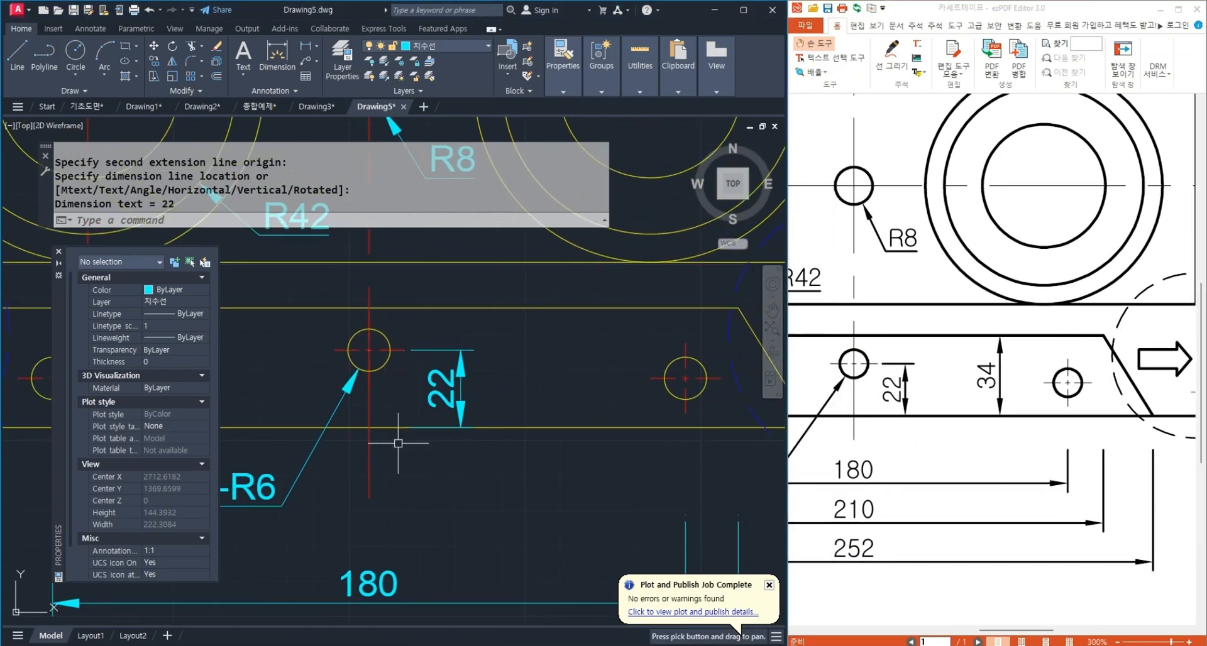
key(Return)
click(552, 428)
click(552, 309)
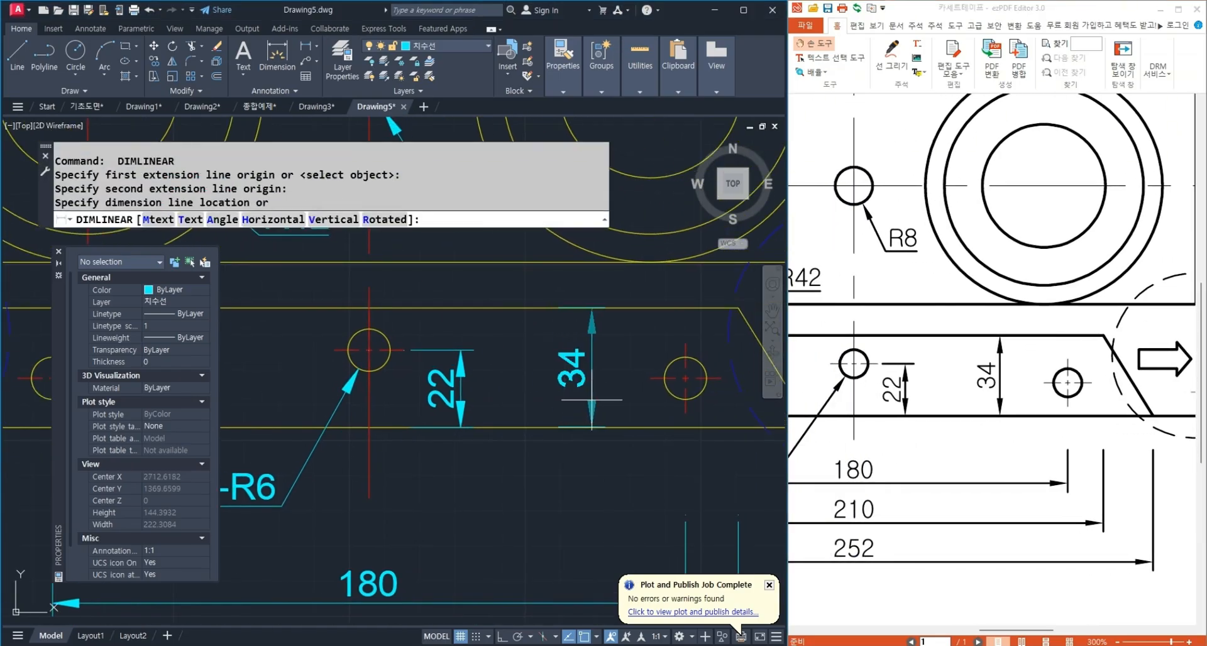
click(584, 377)
drag(917, 457, 1049, 460)
click(440, 467)
click(533, 467)
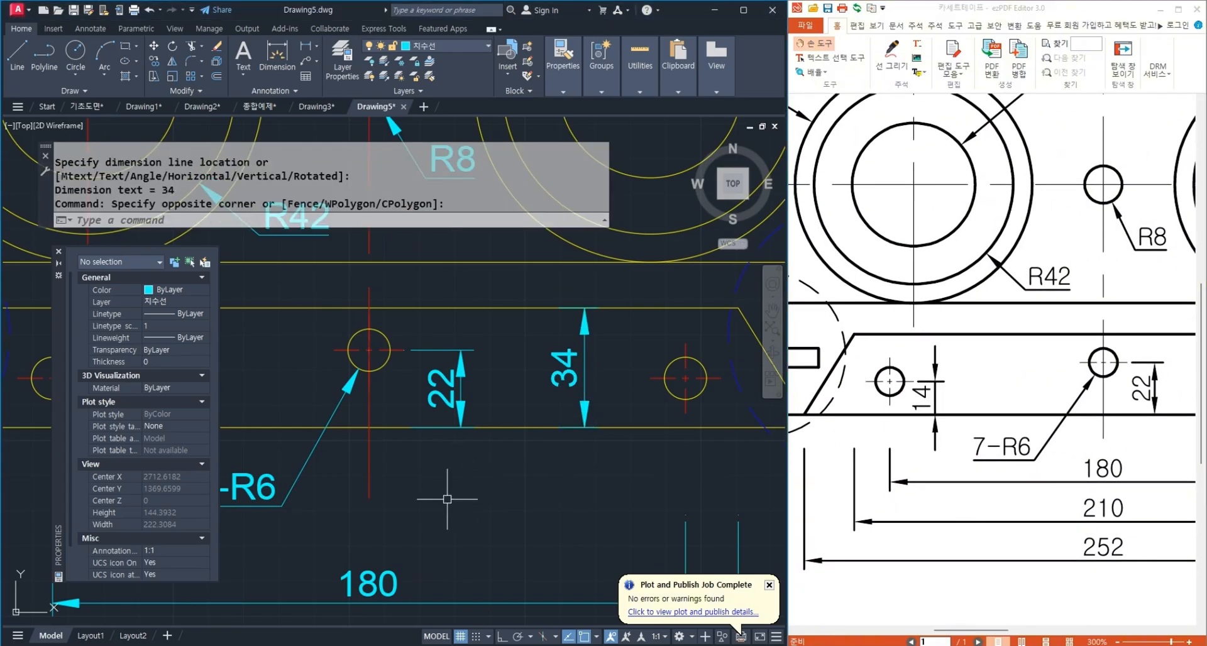
Turn on the DIMTOFL variable so a dimension line is drawn between the extension lines.
middle_drag(277, 517, 717, 485)
scroll(582, 388, up, 2)
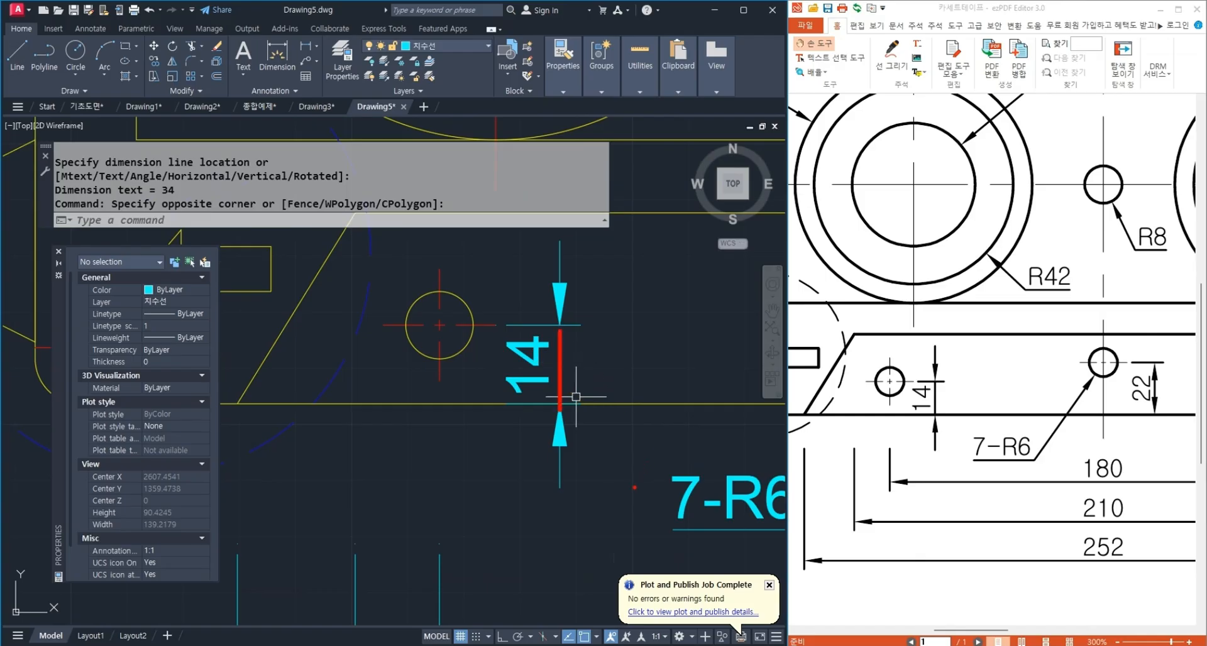
scroll(576, 397, down, 4)
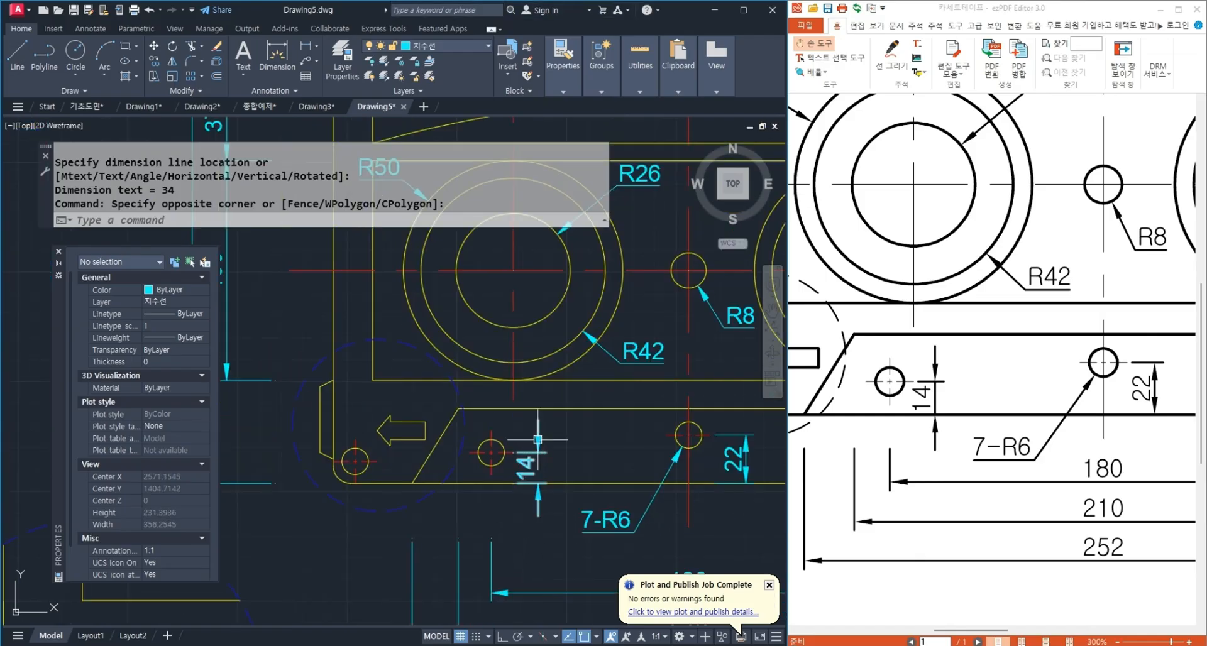
middle_drag(465, 424, 492, 480)
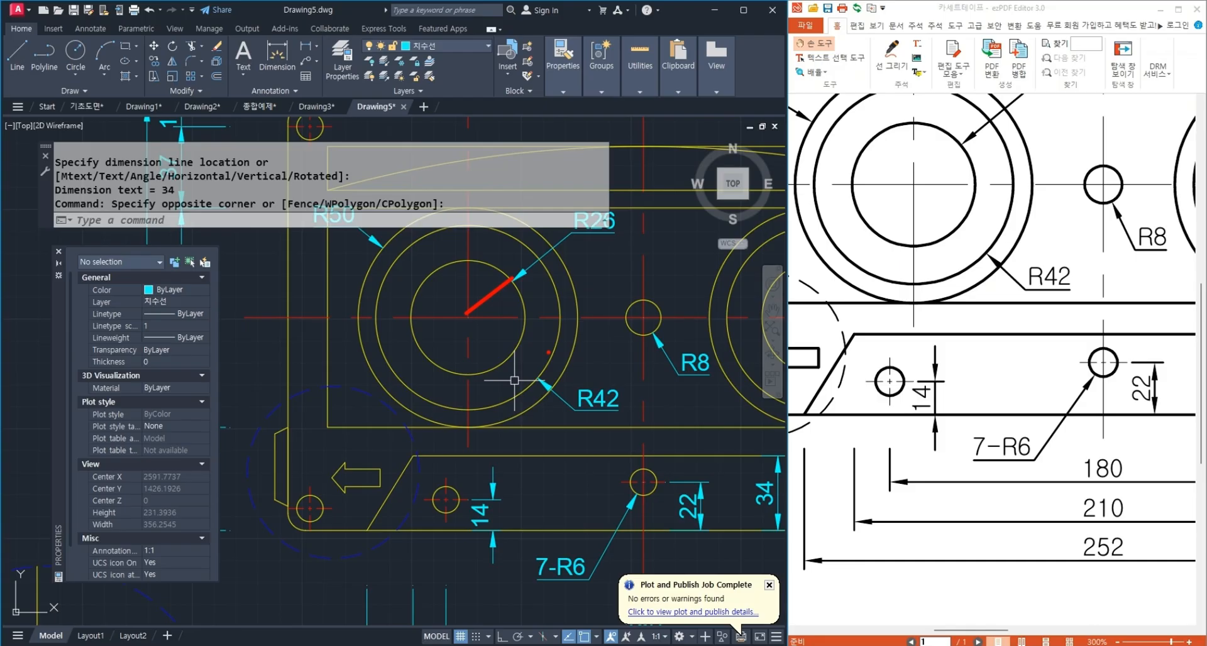
scroll(526, 465, up, 2)
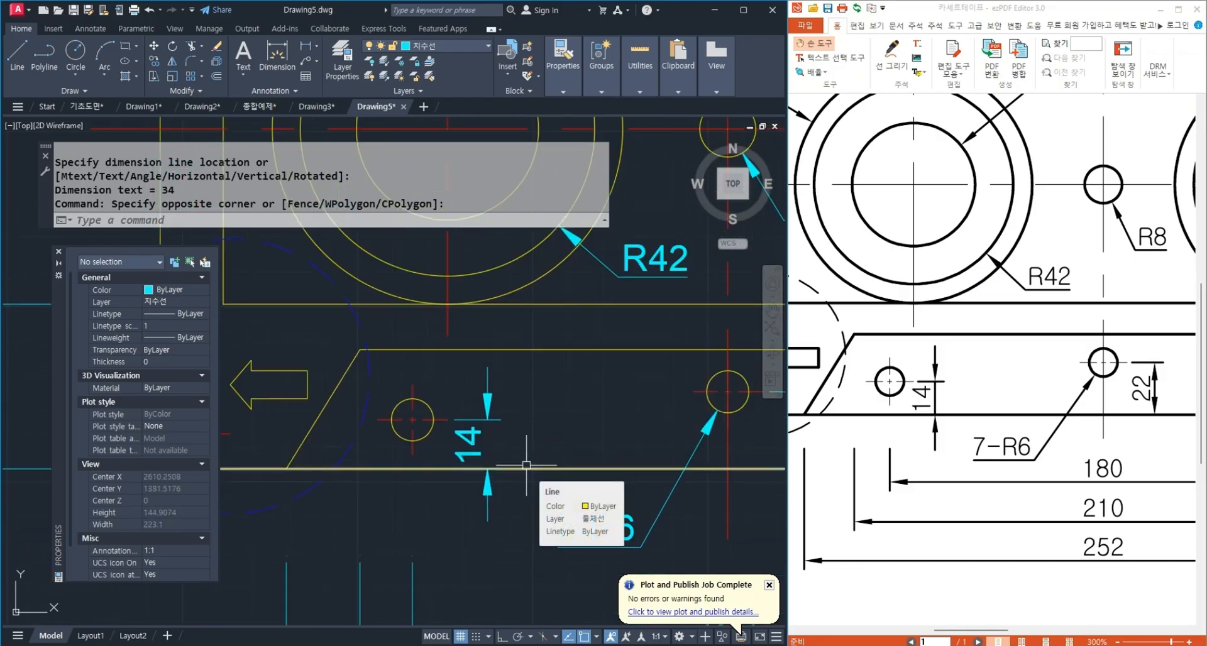
text(DIMT)
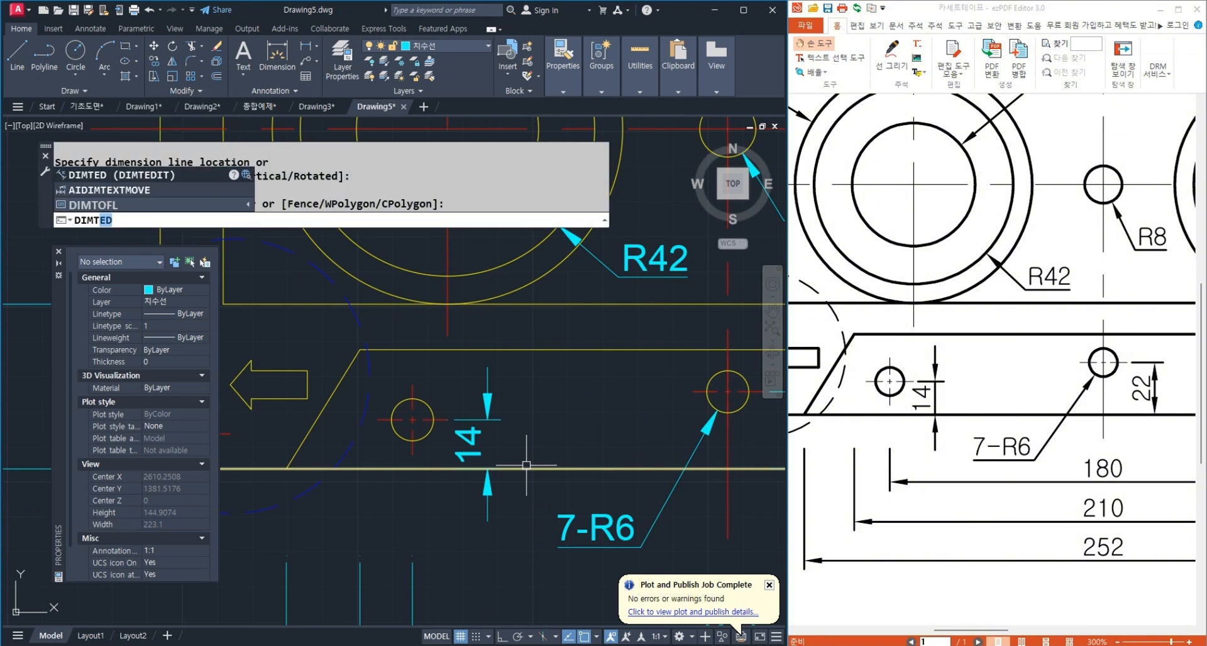
text(O)
key(Return)
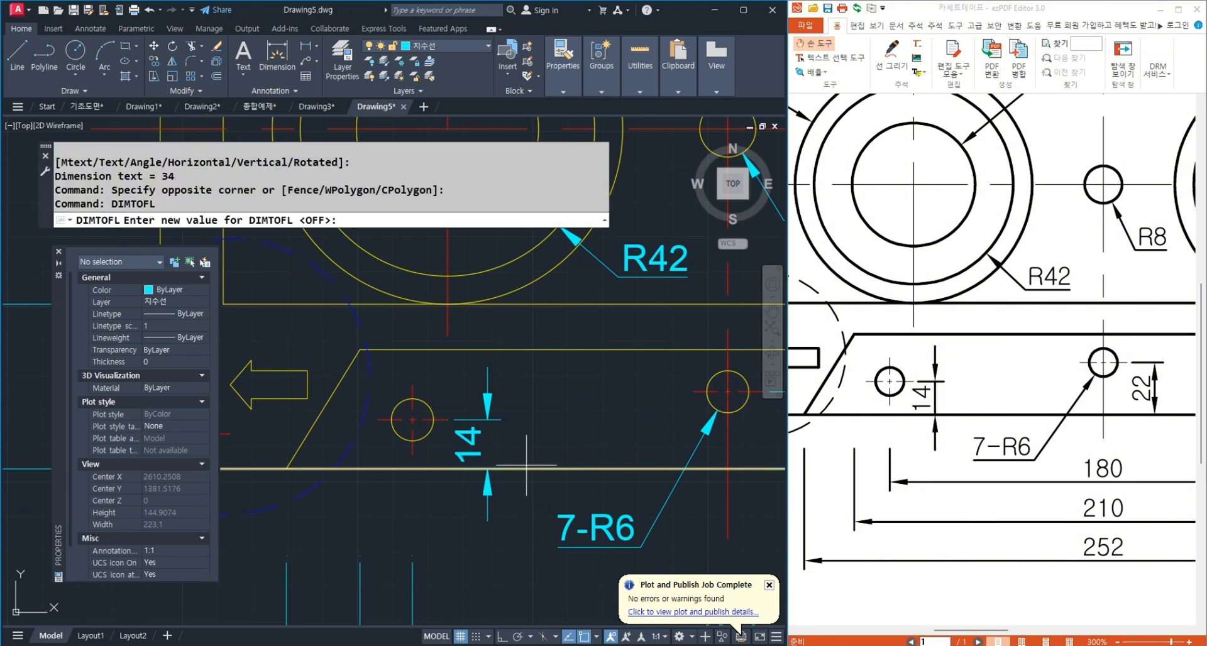
text(on)
key(Return)
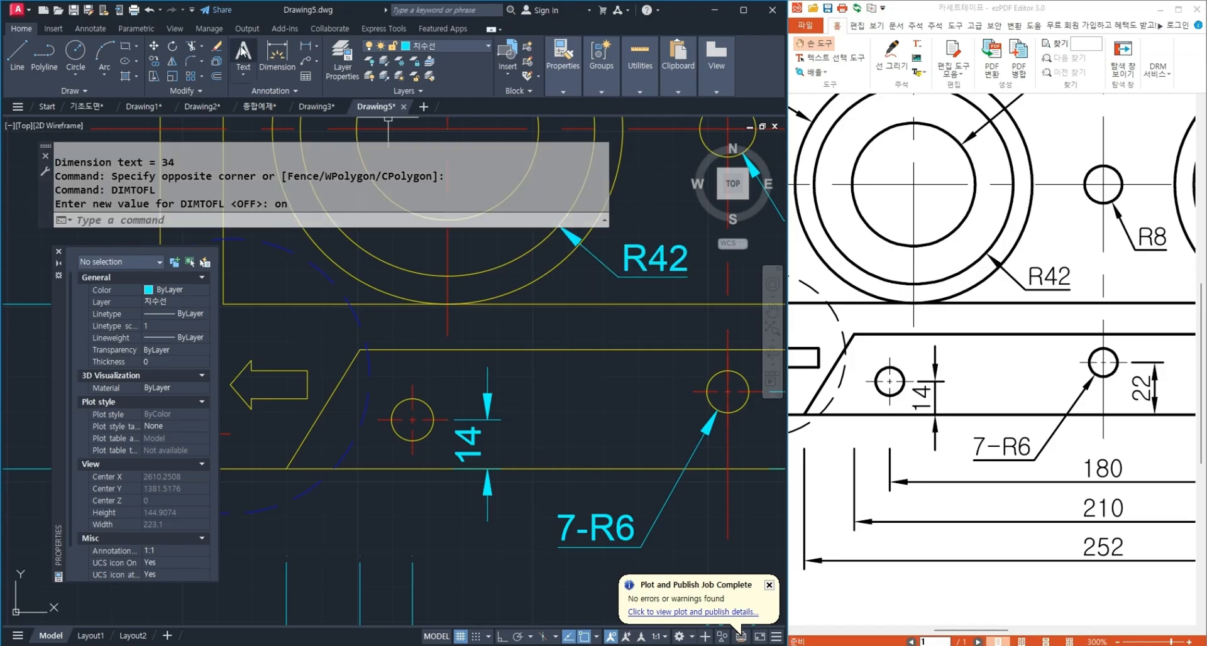
Update the trapezoid's left hole height dimension with the current dimension style settings.
click(90, 29)
click(384, 63)
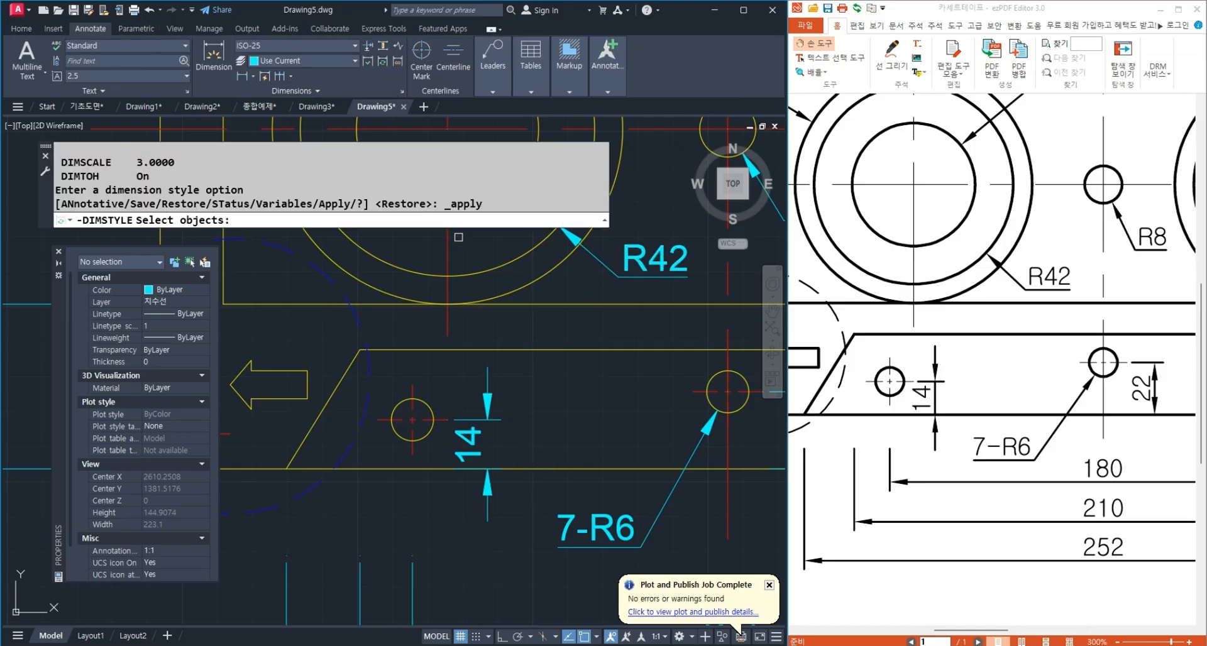
click(489, 425)
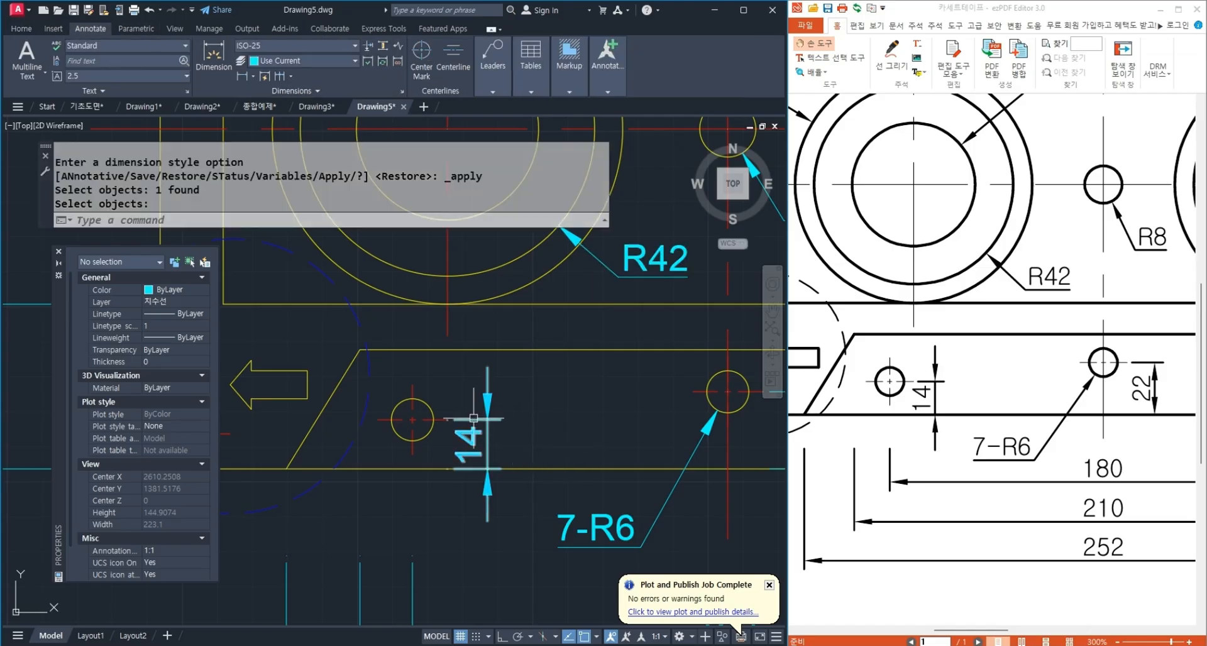
Add a vertical linear dimension from the arrow tip to the bottom edge in the left enlarged detail, placed on its left side.
scroll(416, 406, down, 6)
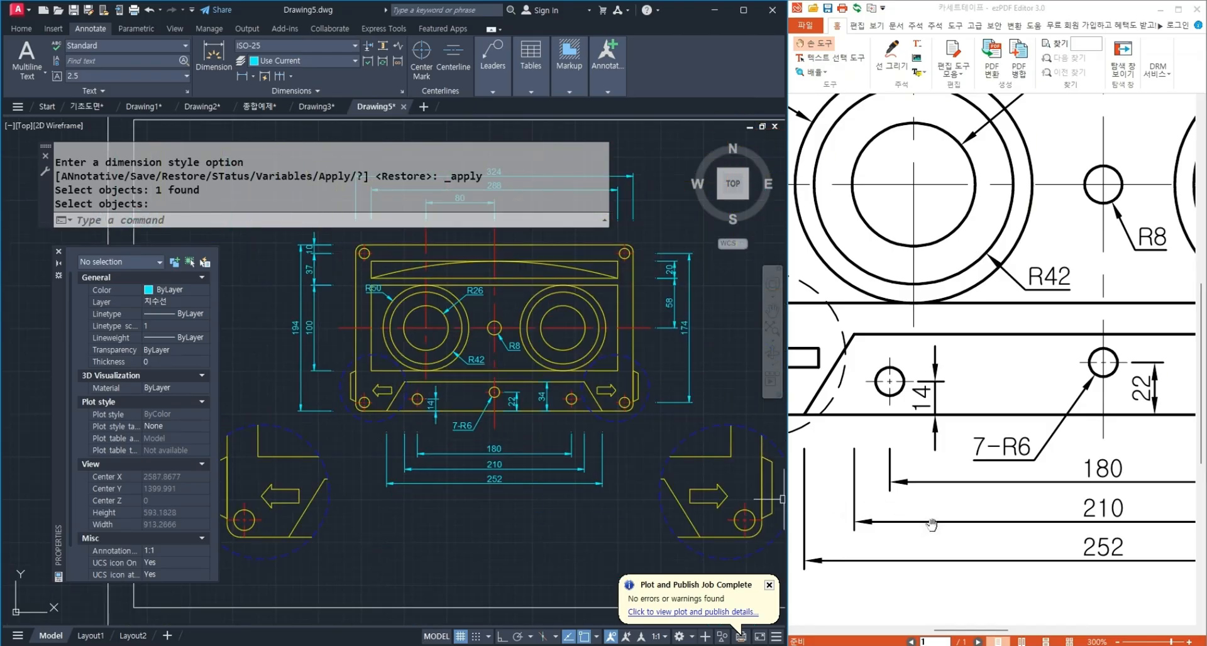
ctrl+scroll(984, 383, down, 4)
drag(950, 553, 1062, 390)
drag(962, 516, 1040, 498)
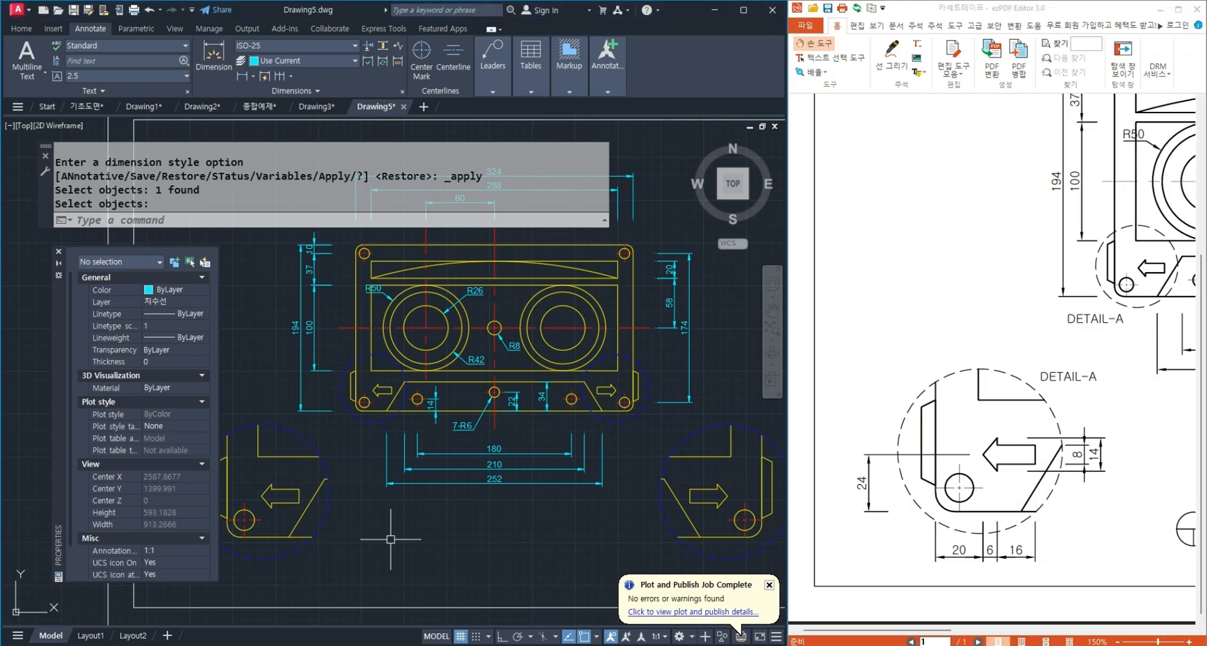
middle_drag(416, 559, 550, 510)
scroll(377, 478, up, 2)
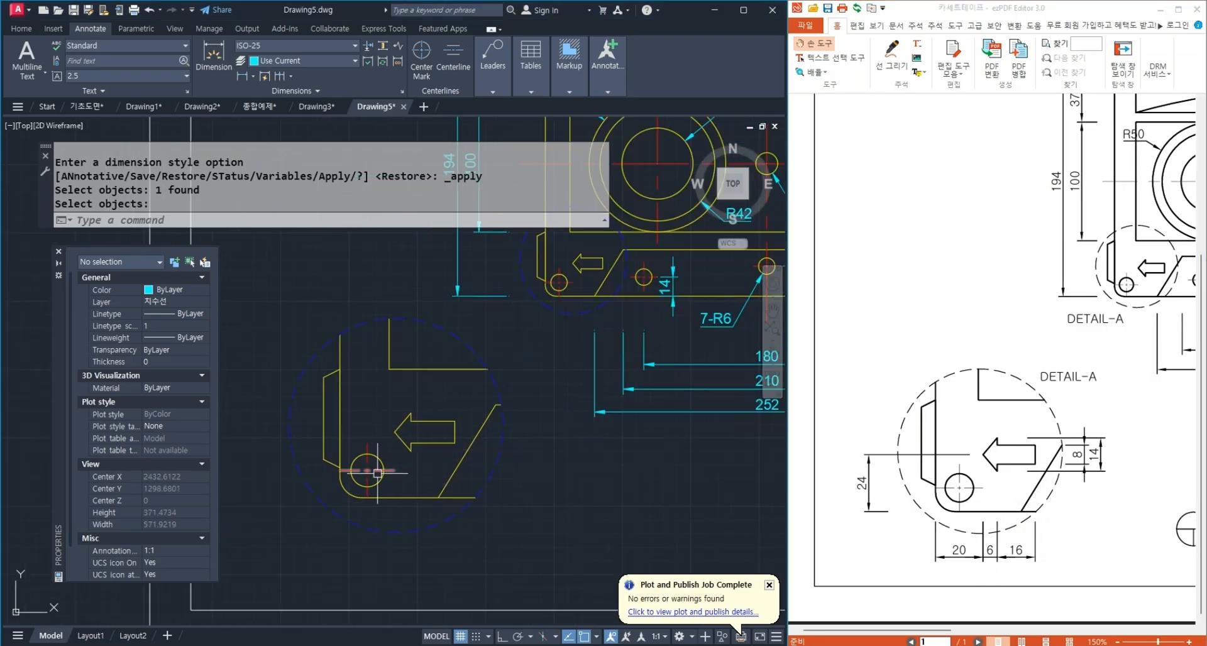
click(242, 76)
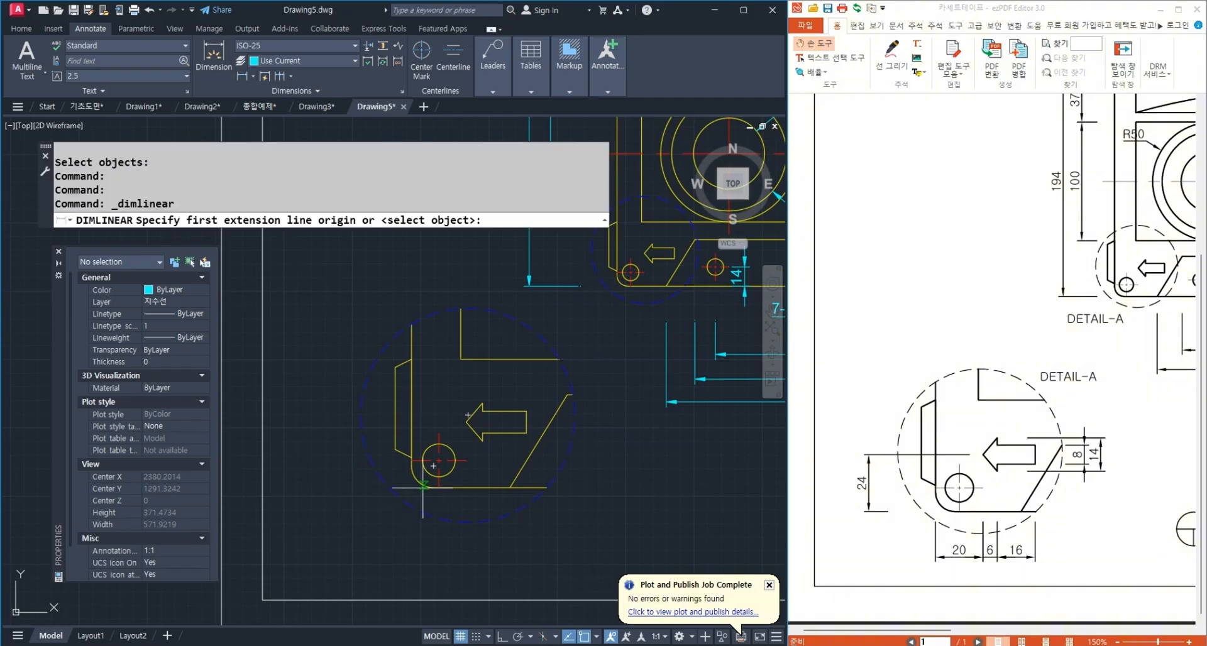
scroll(480, 438, up, 2)
click(490, 386)
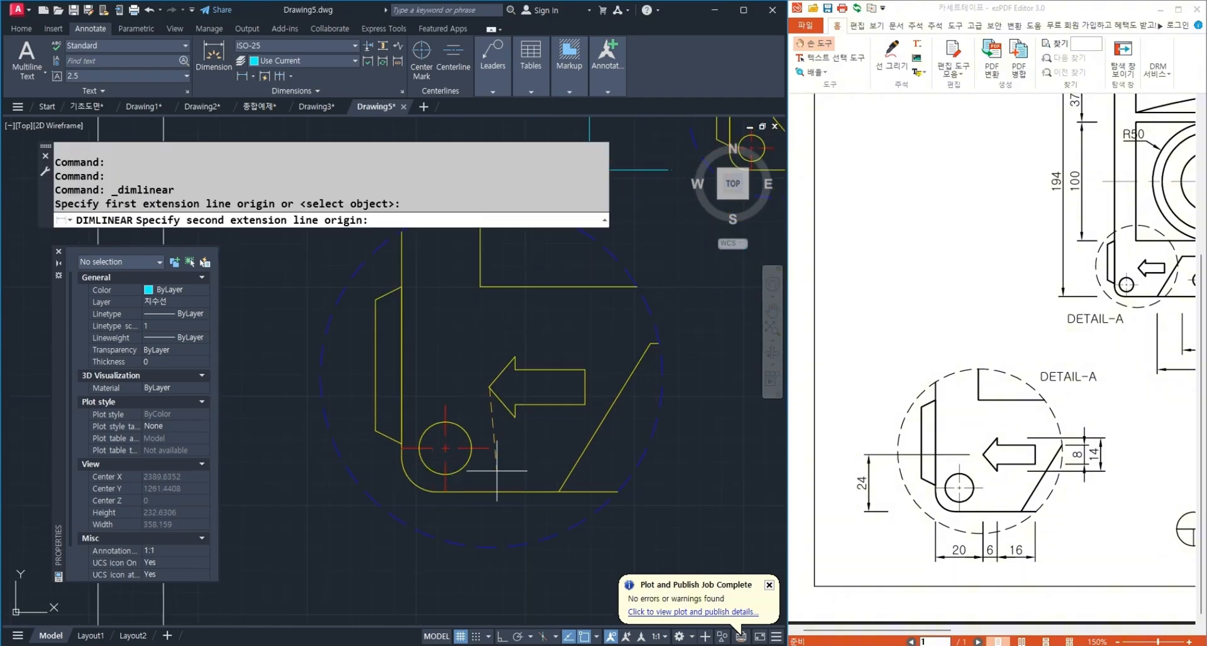
click(446, 491)
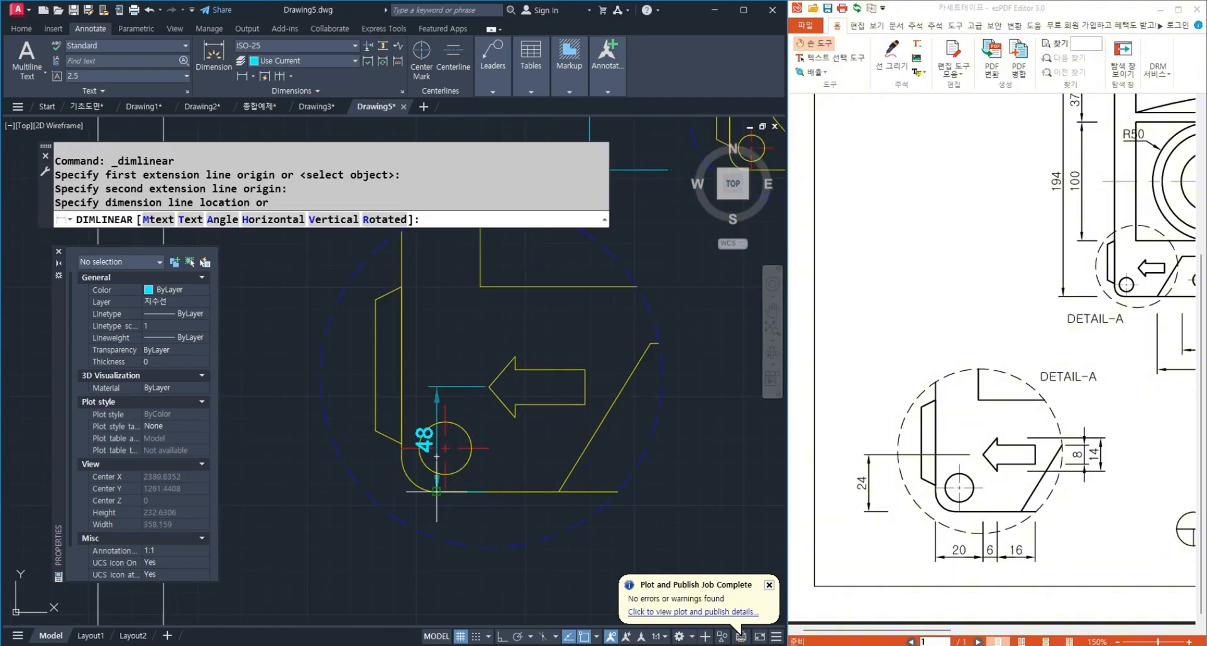
click(344, 553)
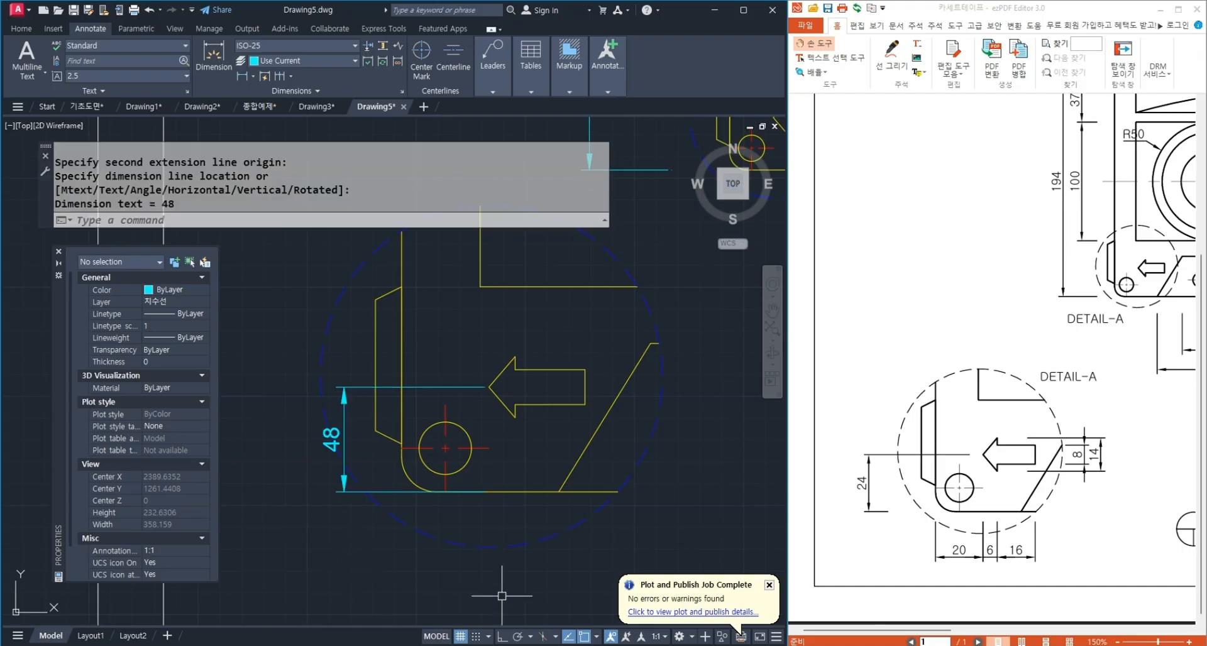
Delete the arrow tip's vertical dimension from the left enlarged detail.
scroll(368, 533, down, 1)
middle_drag(543, 472, 466, 523)
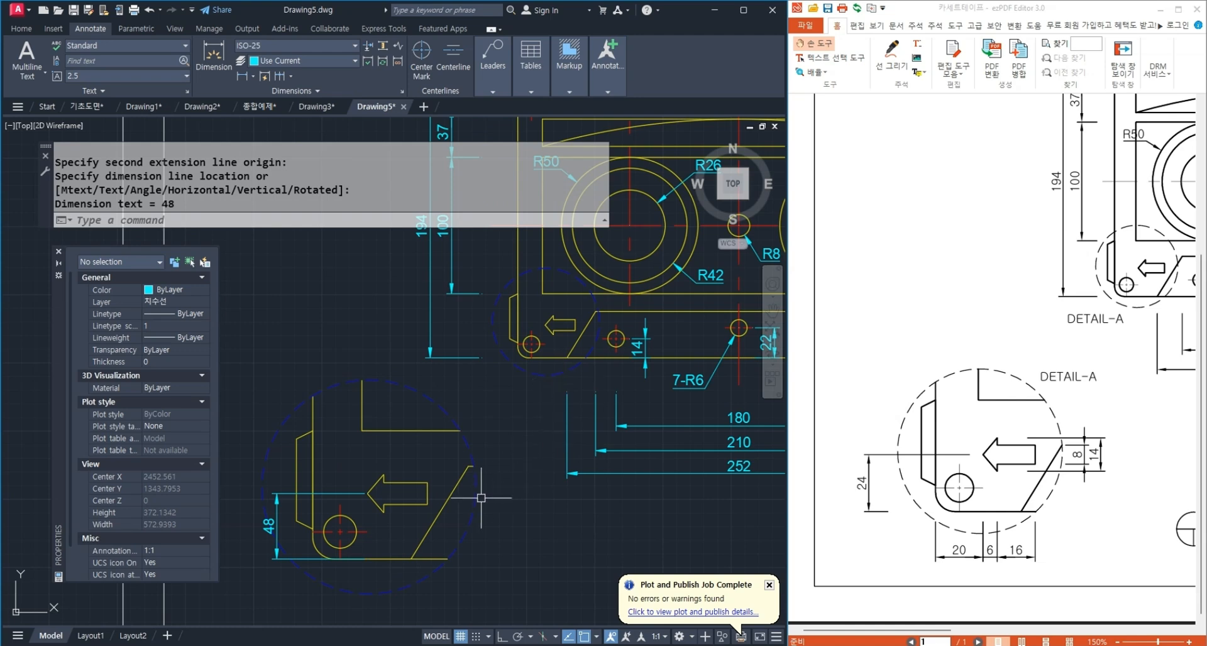
middle_drag(463, 539, 503, 496)
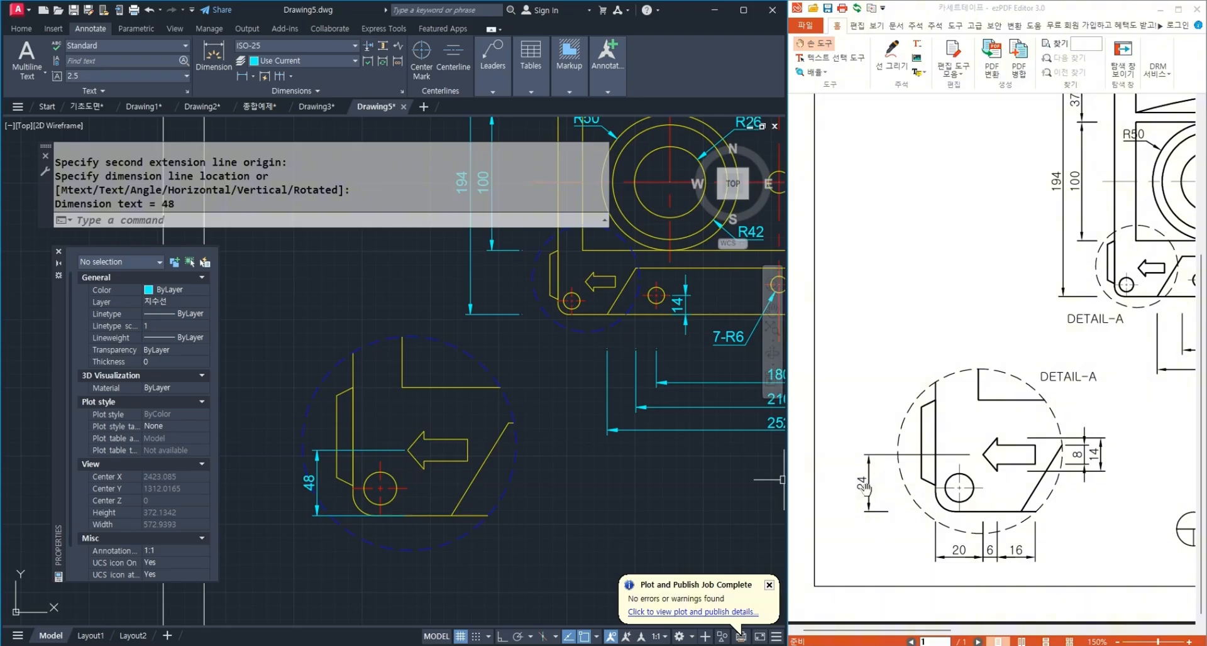
click(317, 465)
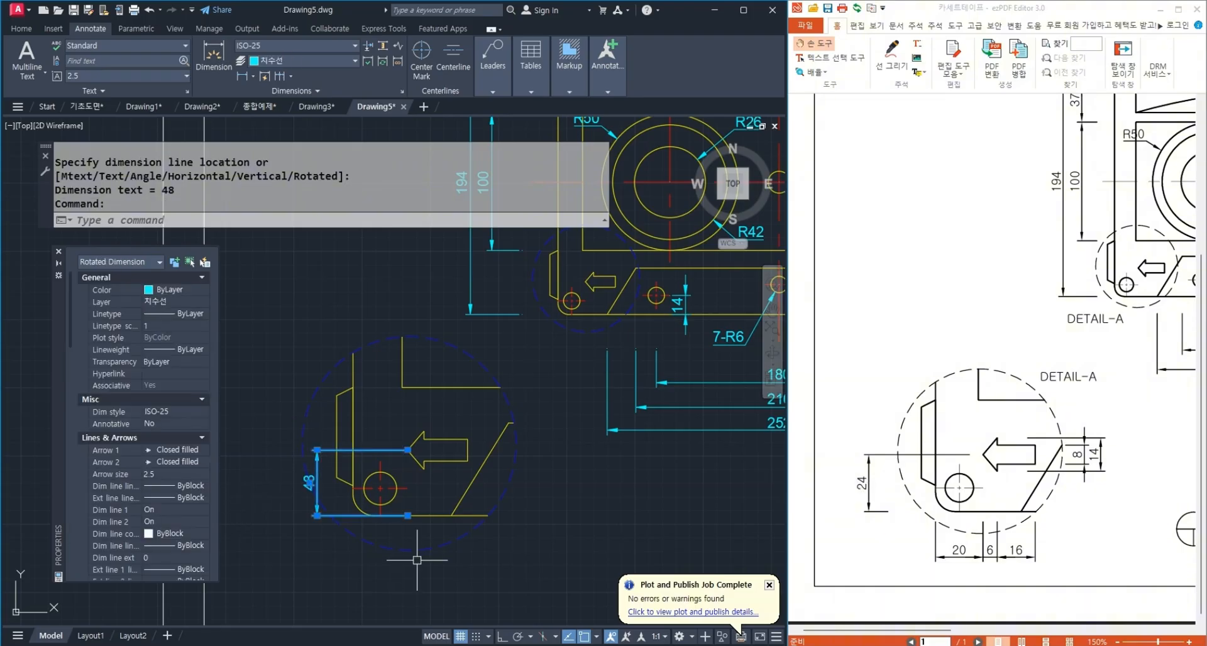
key(Delete)
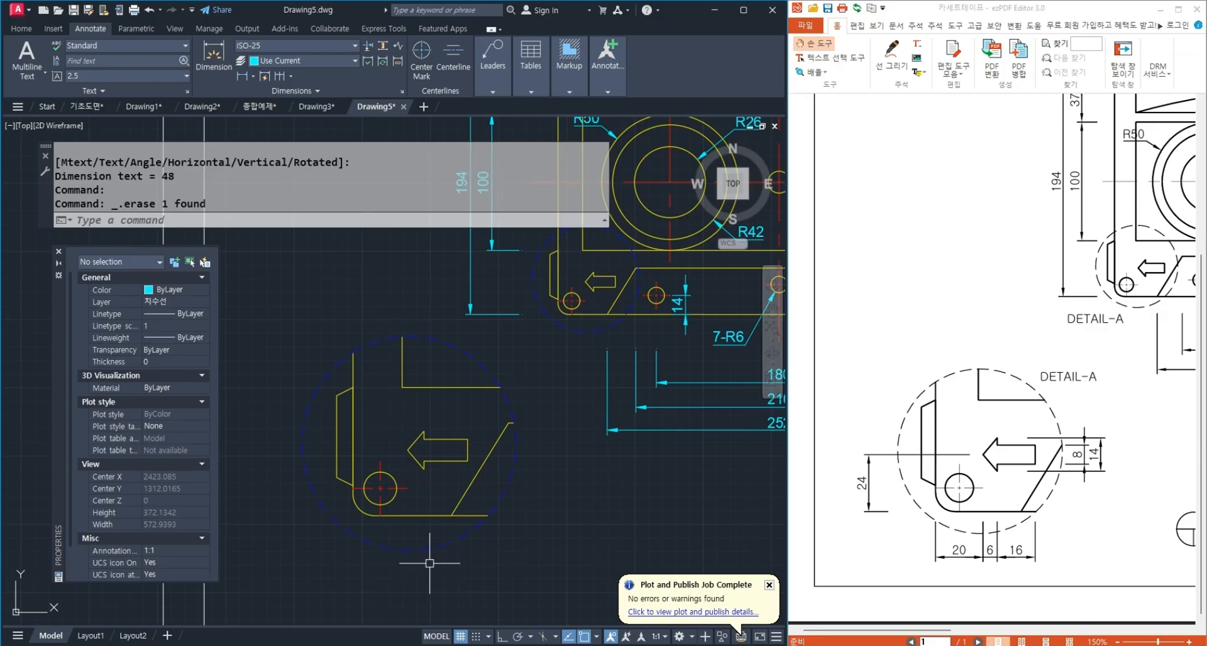
Set the dimension linear scale factor DIMLFAC to 1/2 for the double-size detail view.
text(dimlf)
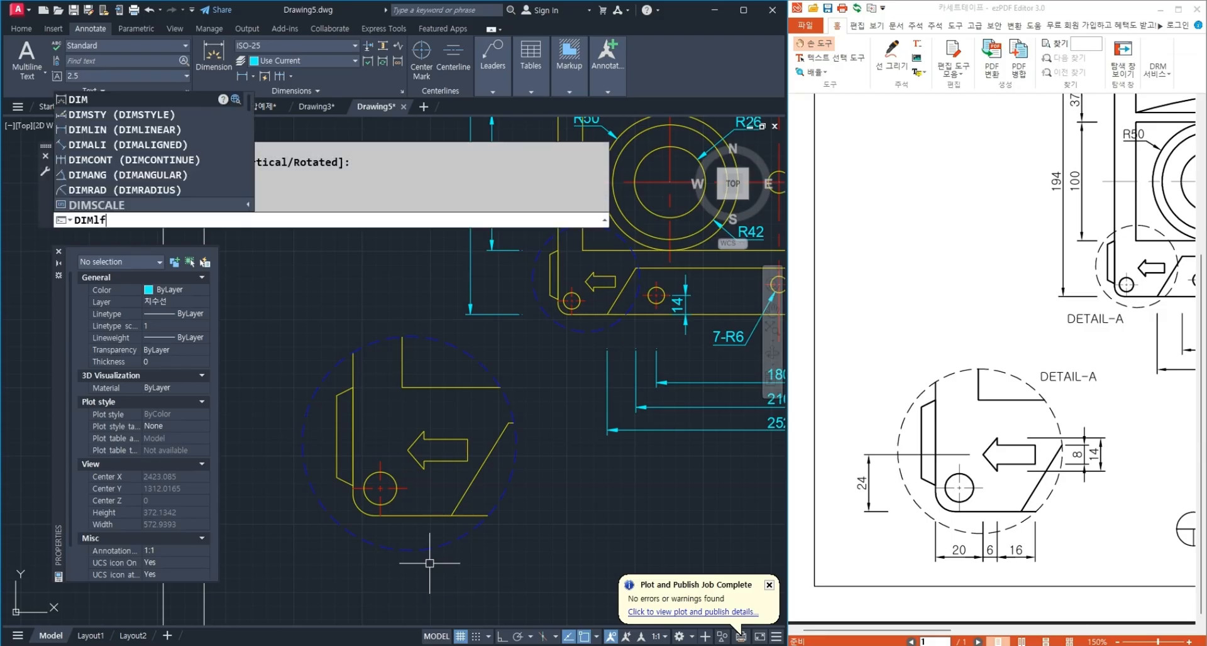
text(ac)
key(Return)
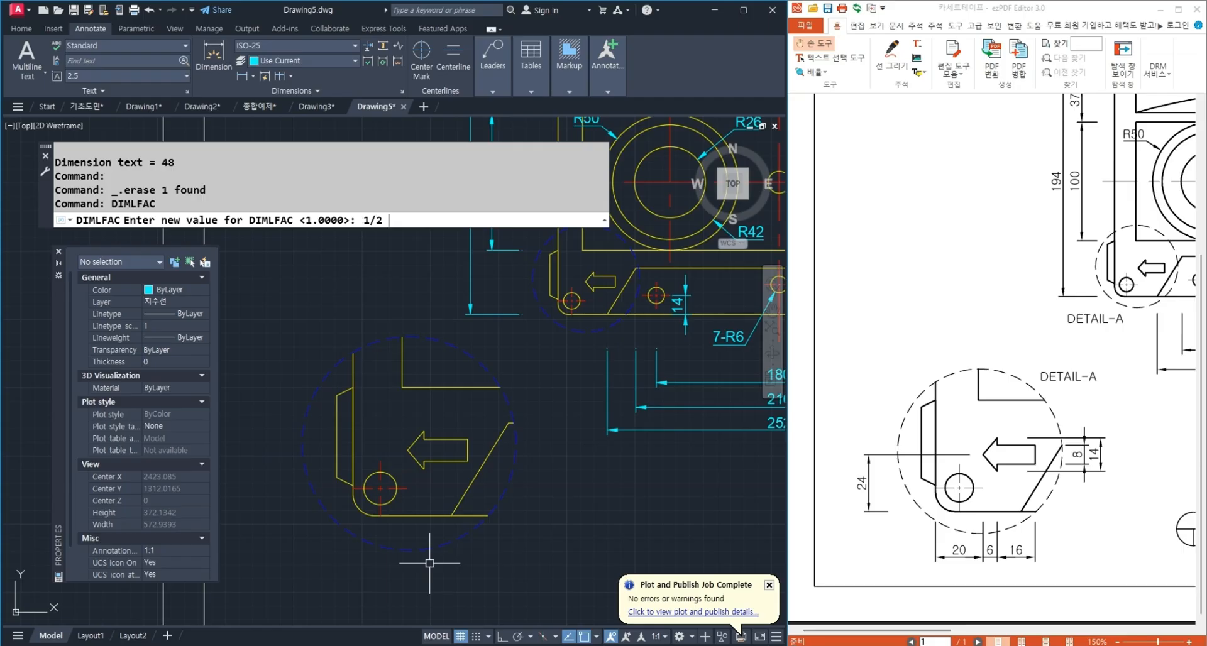
text(1/2)
key(Return)
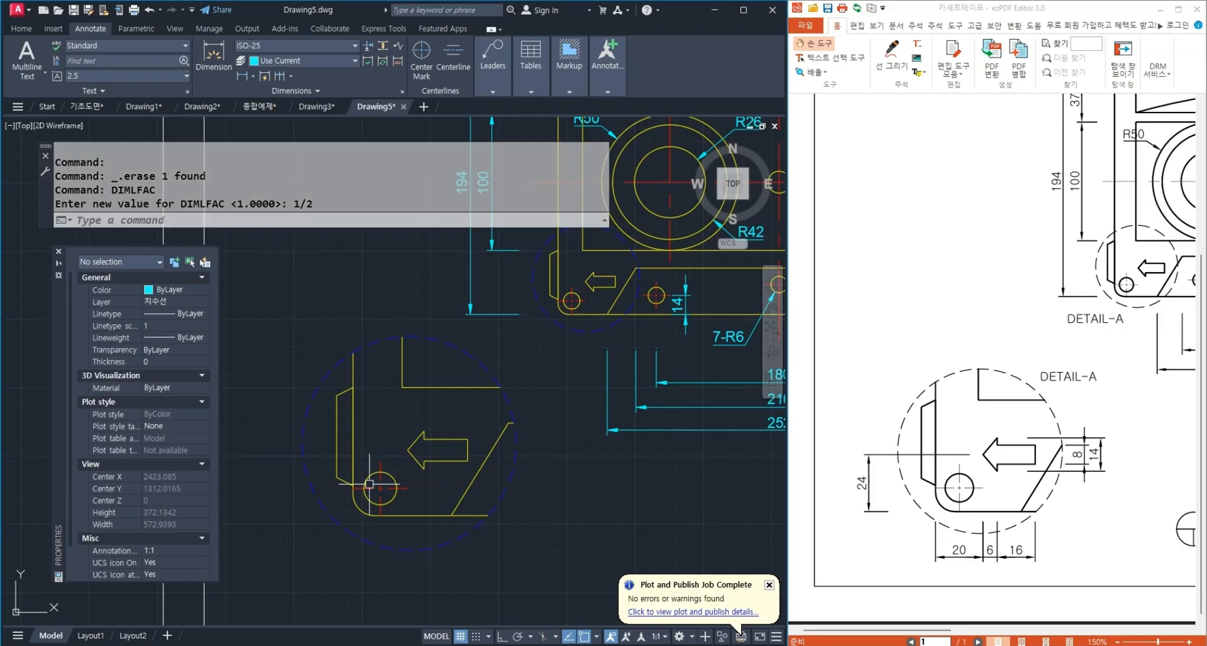
click(240, 77)
key(Escape)
key(Escape)
key(Escape)
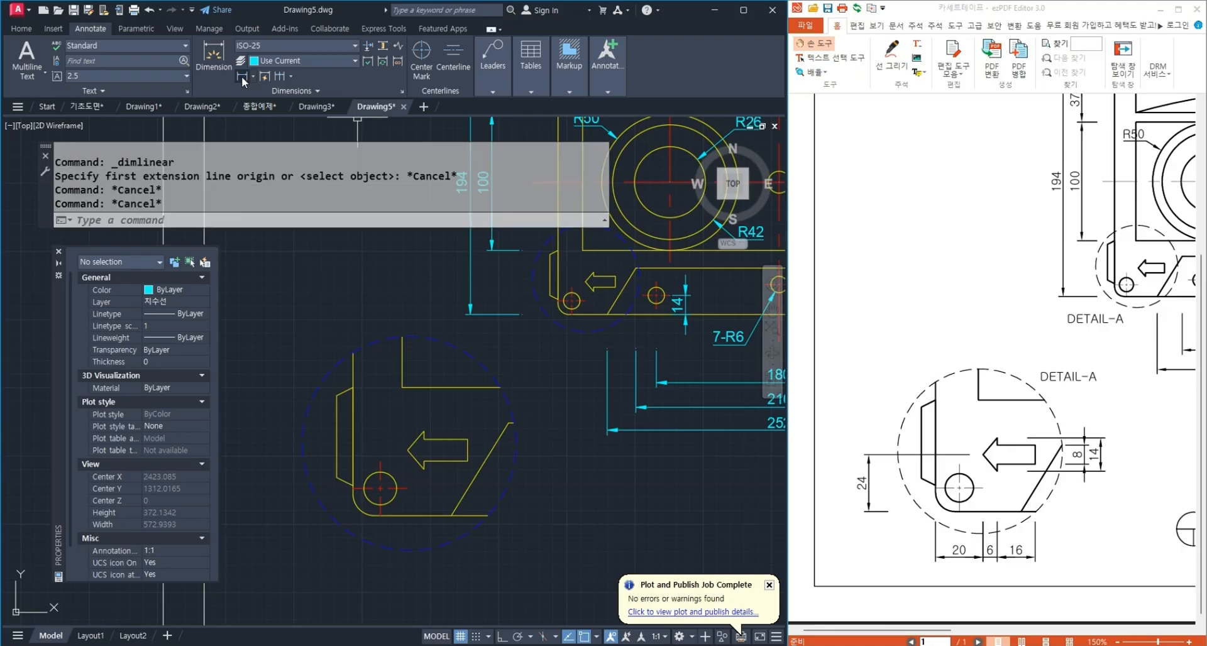
Draw a horizontal construction line just below the left enlarged detail's bottom edge.
text(xl)
key(Return)
text(h)
key(Return)
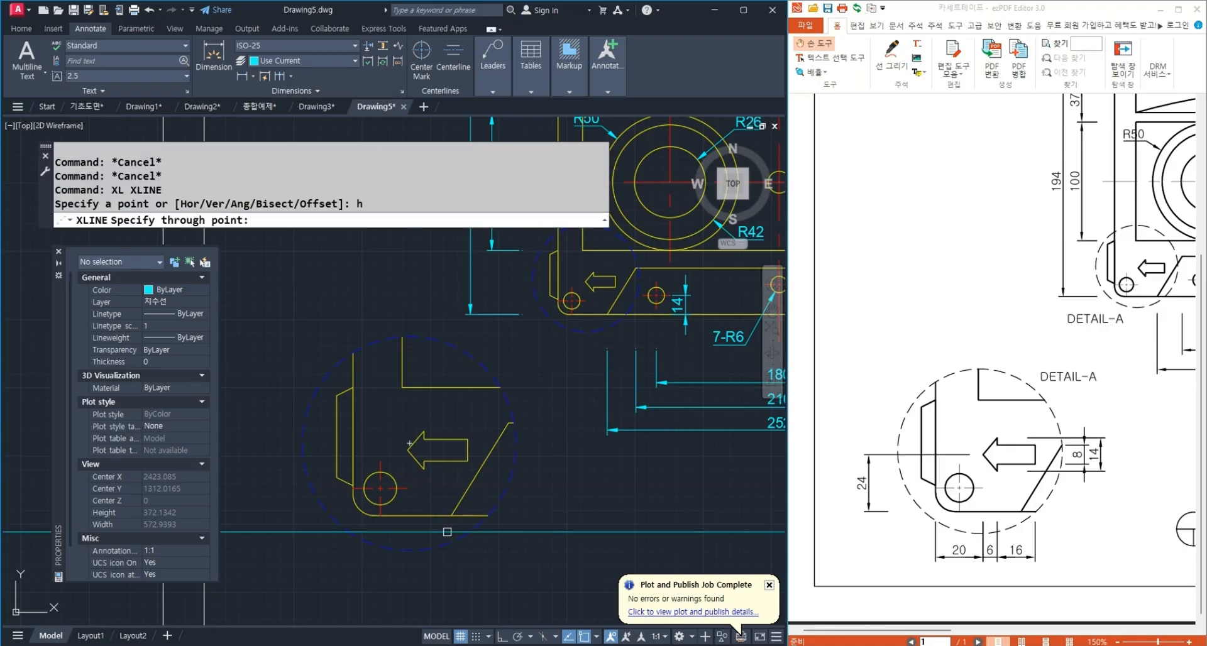
click(424, 531)
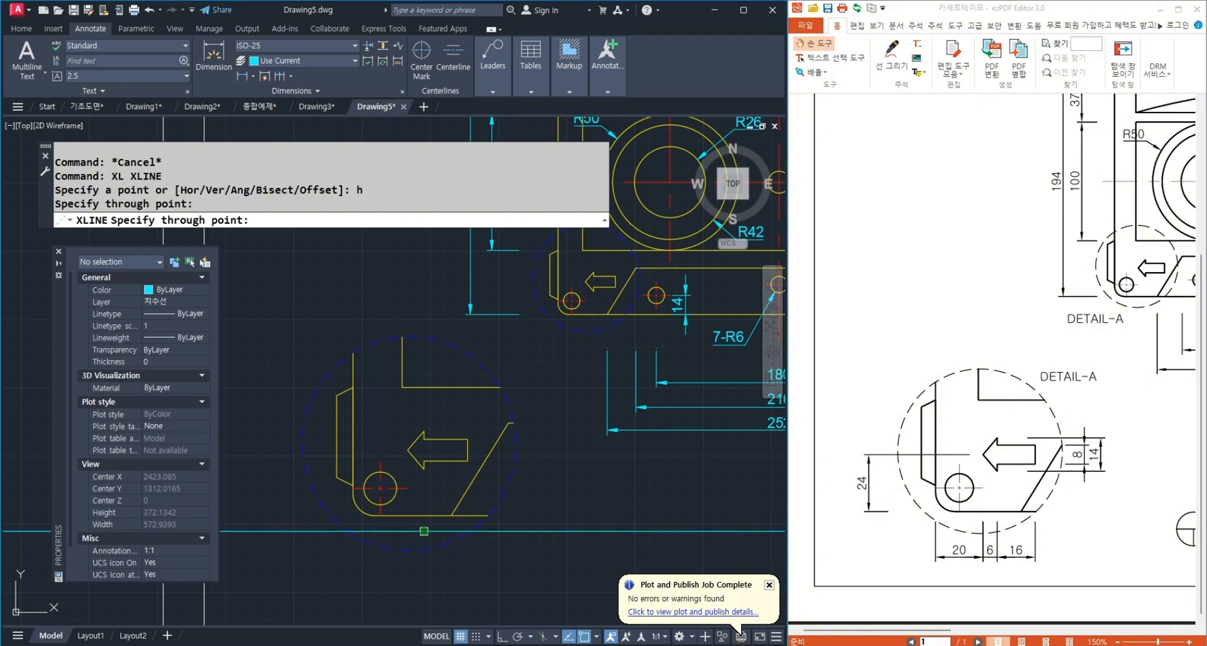
key(Return)
Draw vertical construction lines through the left detail's arrow tip, outer left edge, arrowhead corner and arrow tail.
key(Return)
text(v)
key(Return)
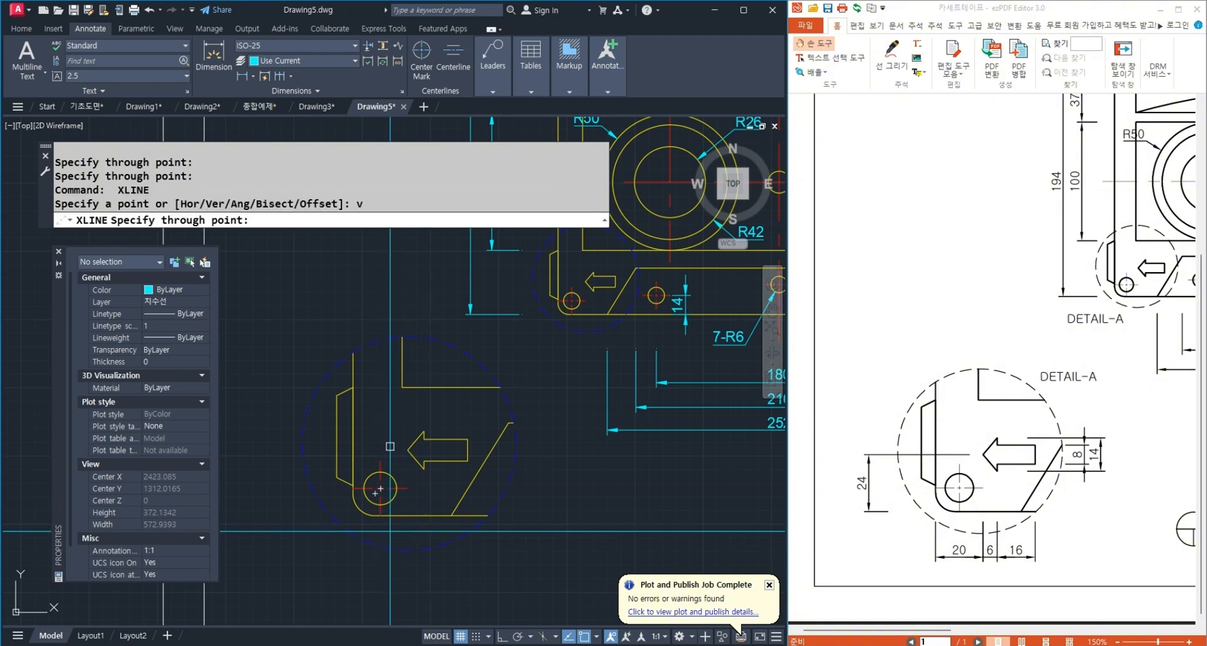
click(407, 451)
click(353, 458)
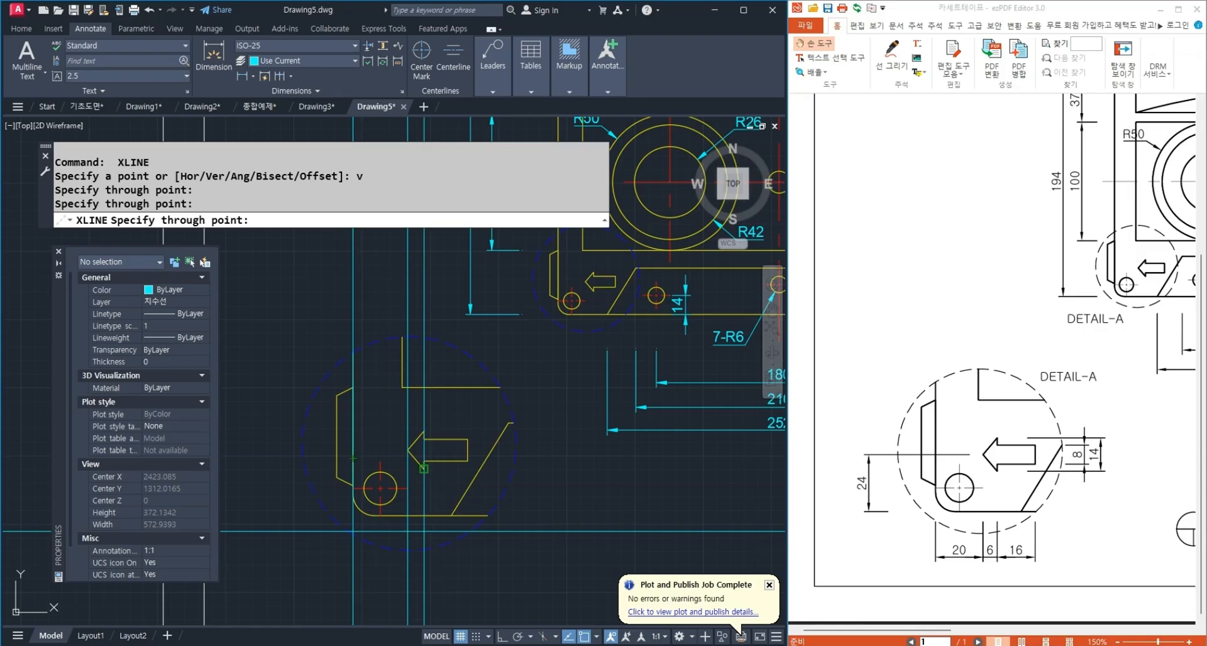
click(424, 468)
click(468, 461)
key(Escape)
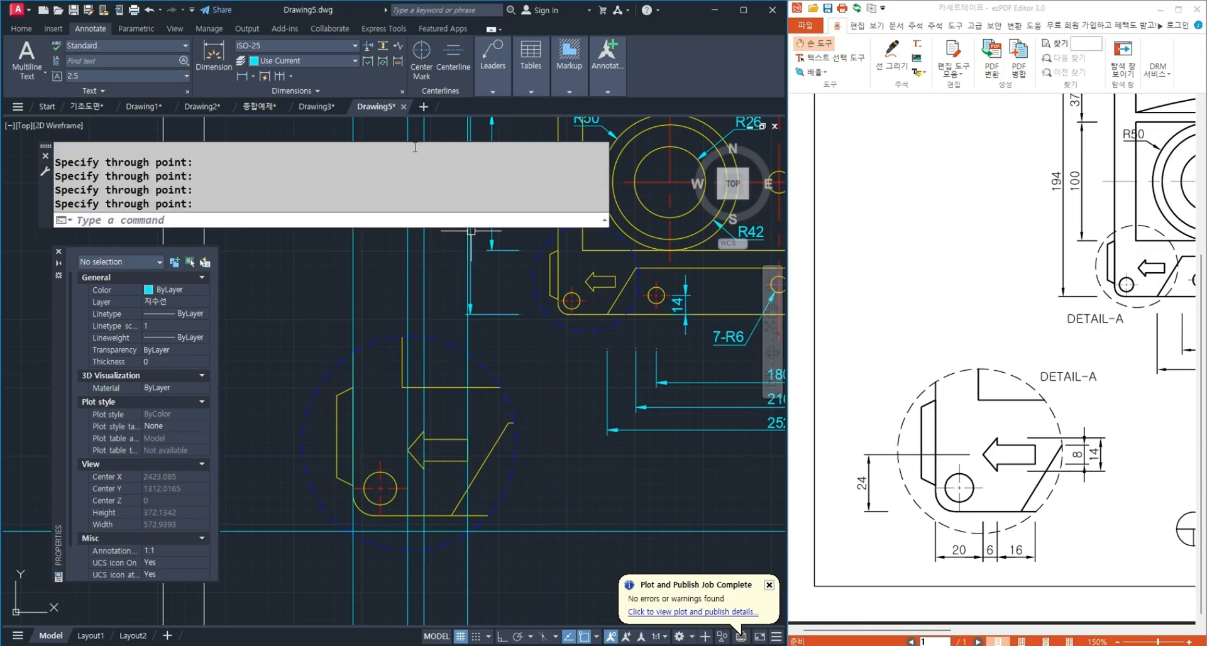
Add a horizontal linear dimension from the detail's left edge to the arrow tip, placed below the horizontal construction line.
click(246, 76)
scroll(327, 387, up, 2)
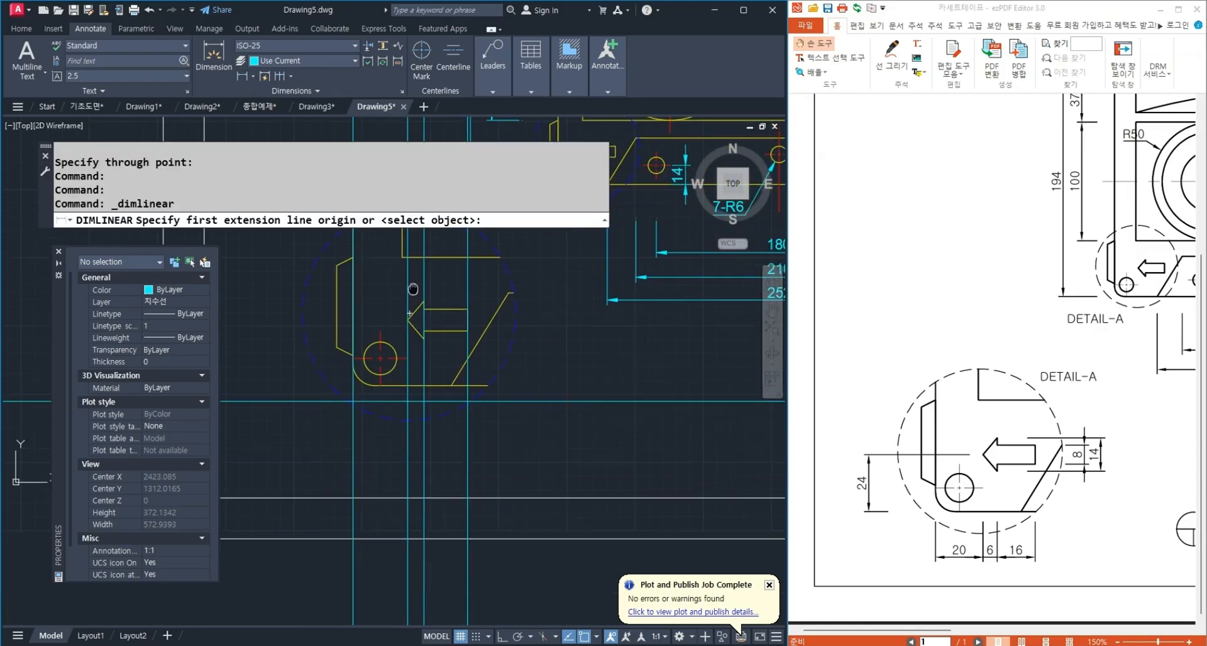
click(327, 386)
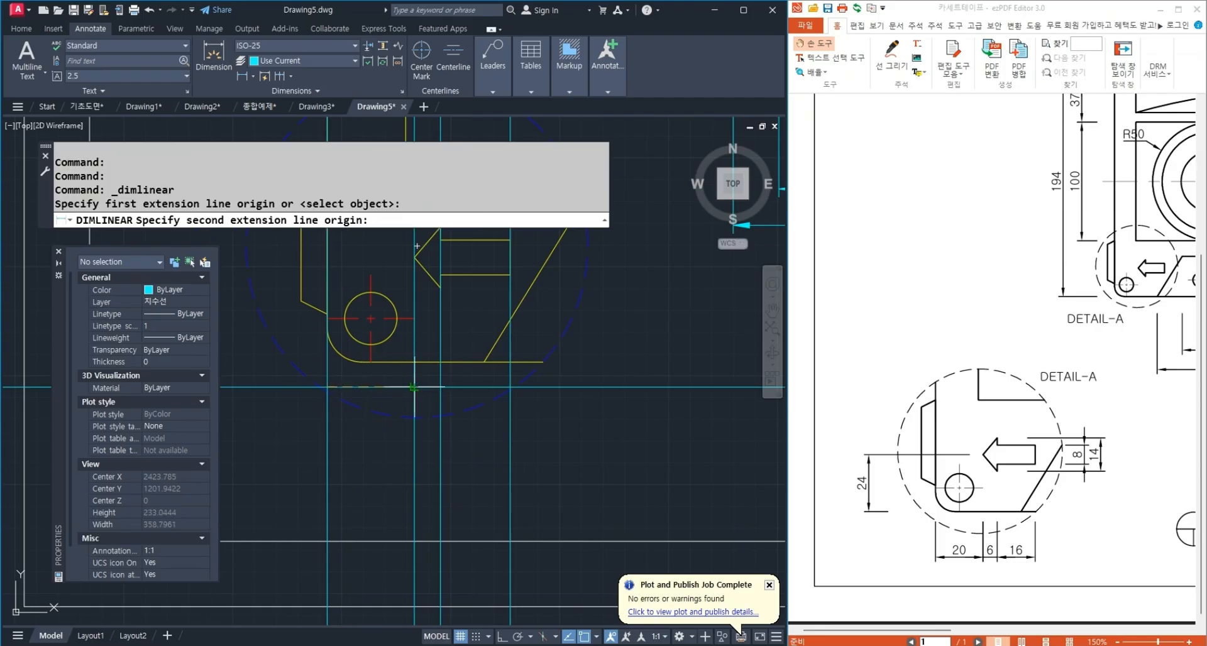
click(415, 387)
click(379, 435)
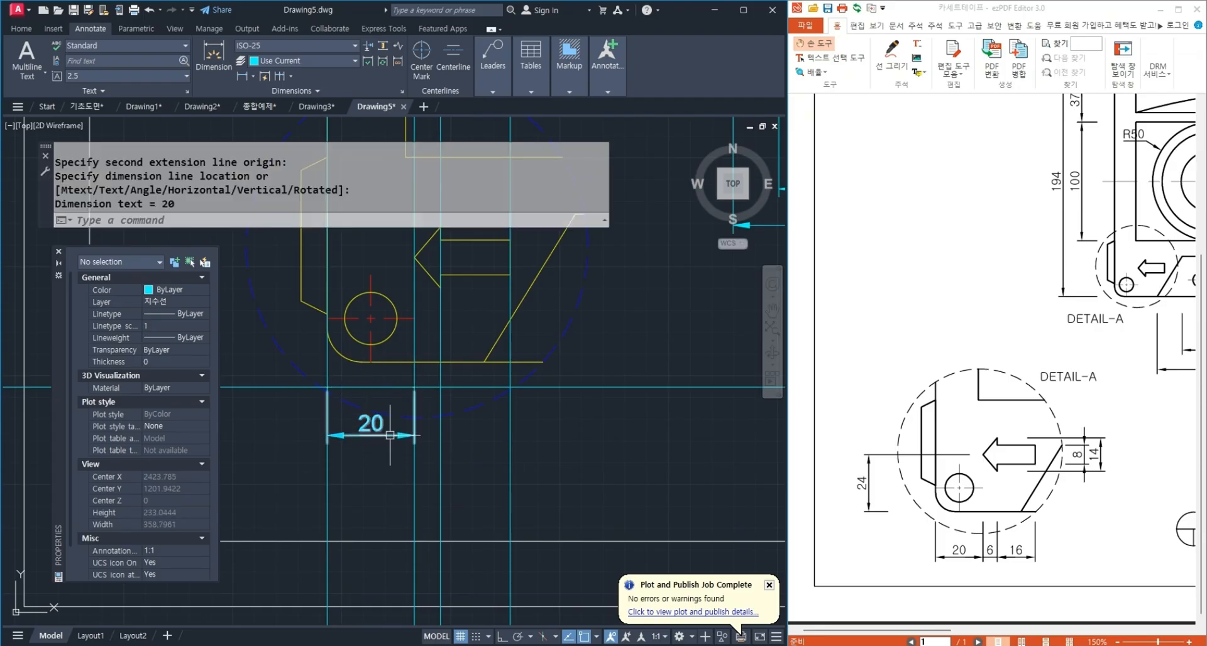
key(Return)
click(414, 386)
click(440, 387)
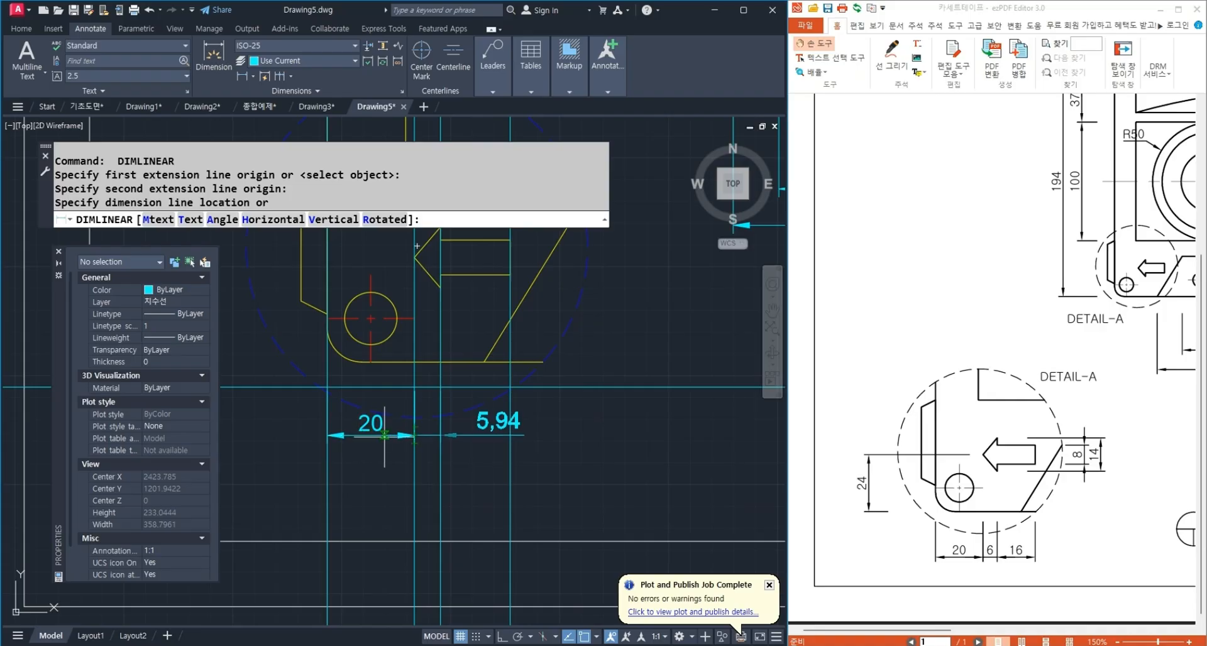
key(Escape)
Add a horizontal linear dimension between the arrow tip and arrowhead corner lines, in line with the 20 dimension below the detail.
scroll(438, 389, up, 4)
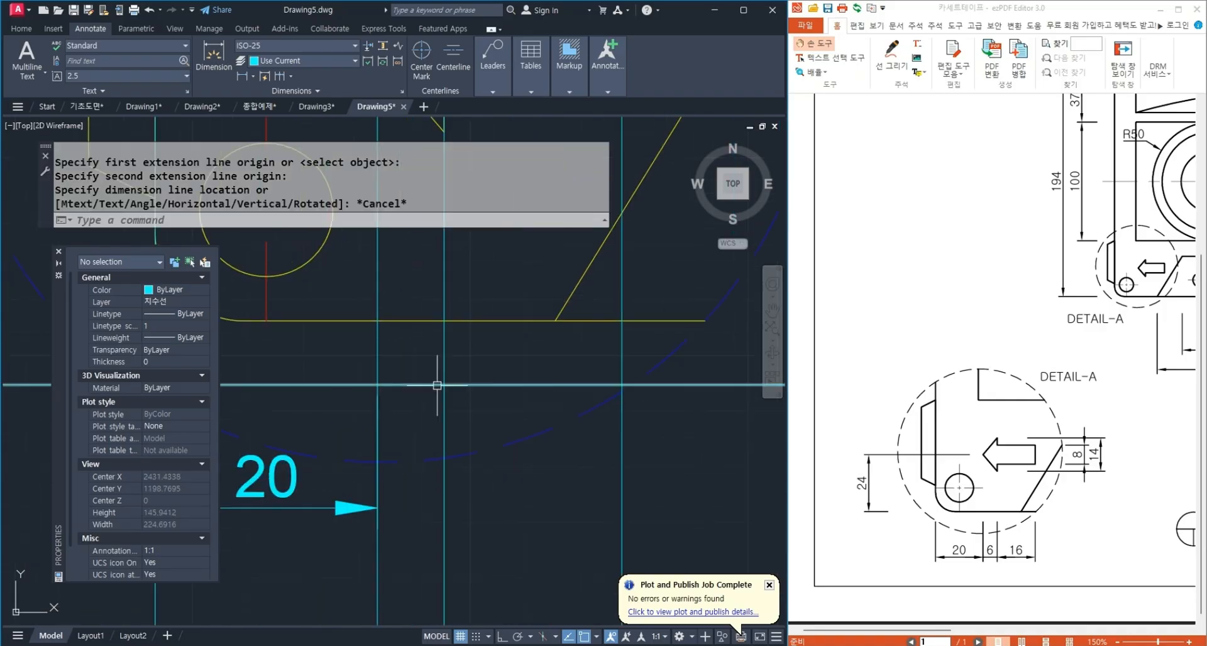
key(Return)
click(414, 387)
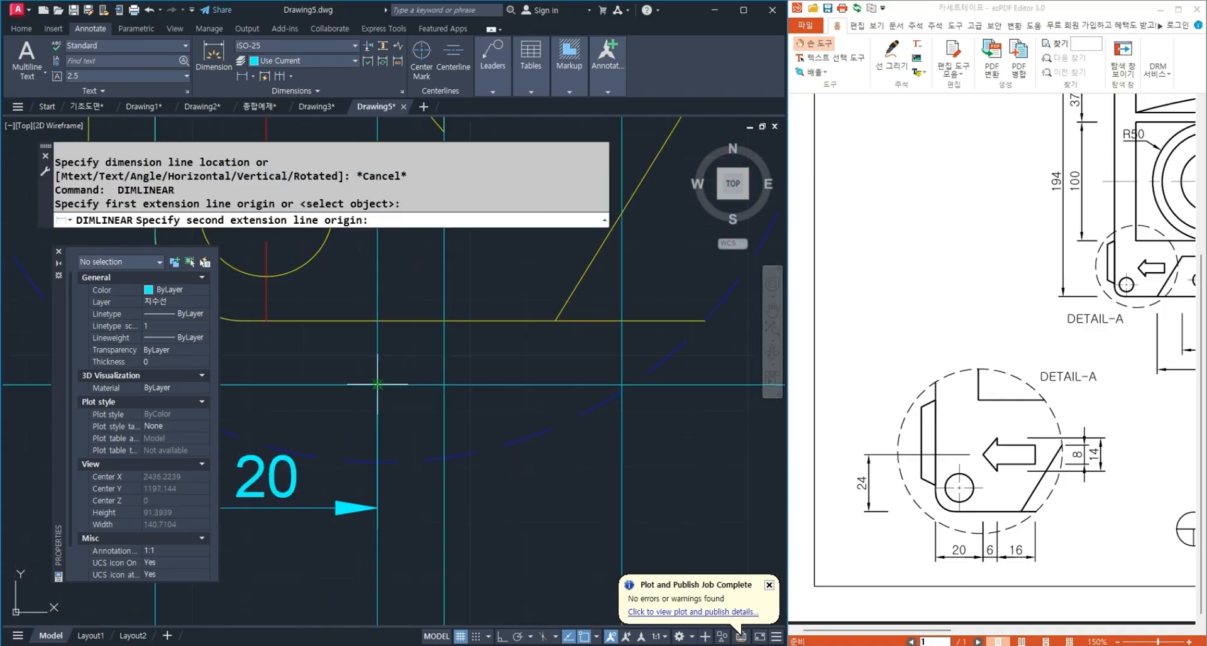
click(444, 385)
scroll(444, 385, down, 3)
click(443, 444)
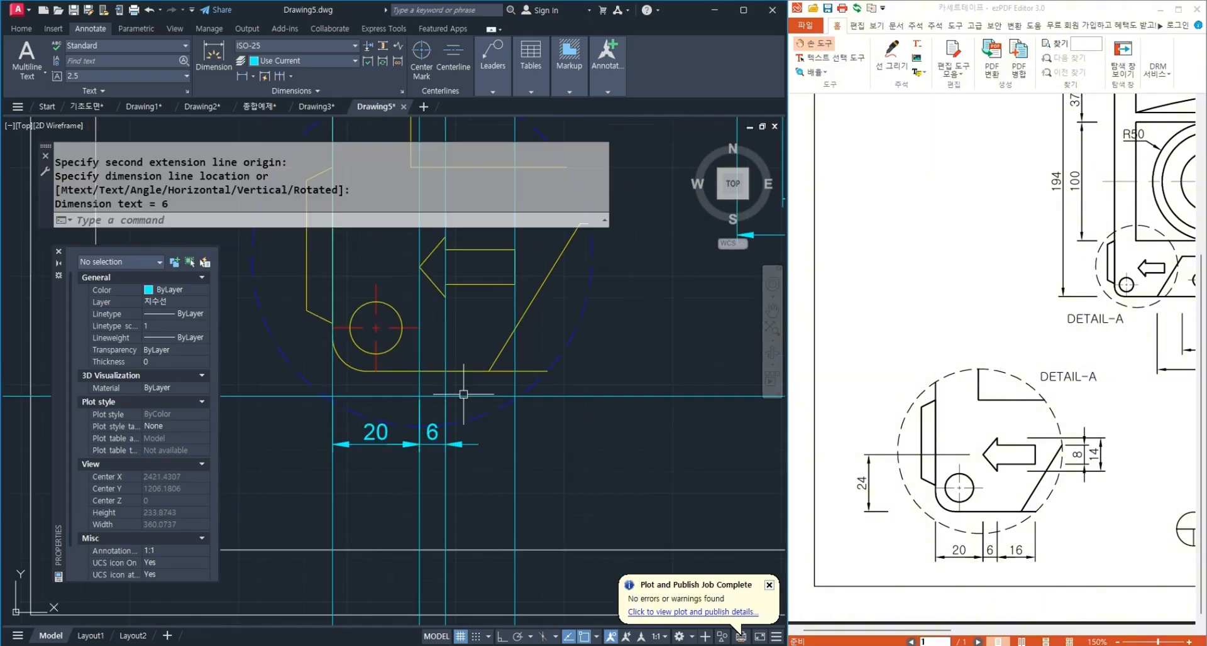
Add a horizontal linear dimension from the arrowhead corner to the arrow tail, aligned with the neighbouring dimensions below the left detail.
key(Return)
click(445, 396)
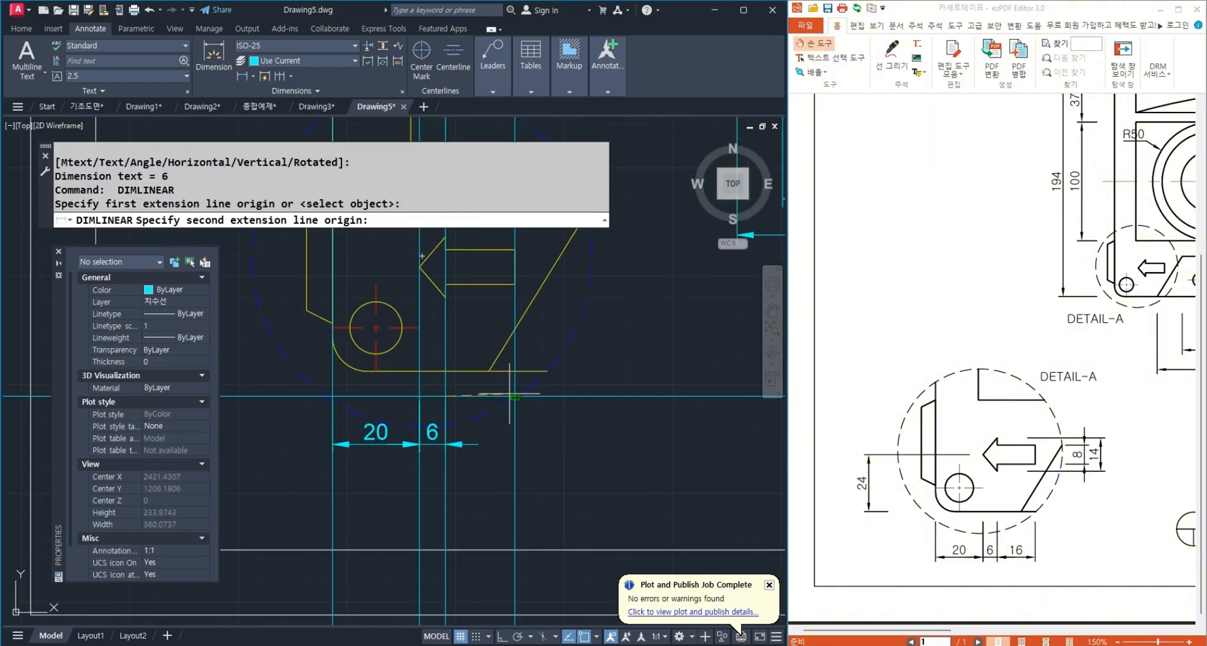
click(513, 396)
scroll(445, 442, up, 3)
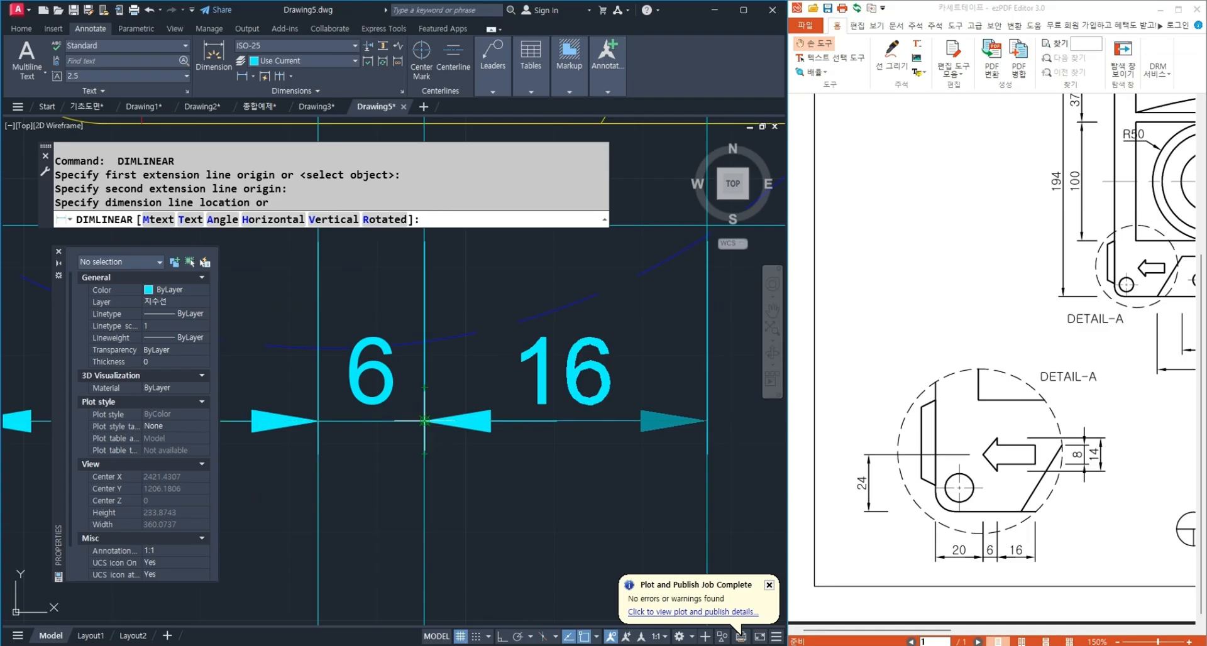
click(425, 420)
scroll(425, 434, down, 3)
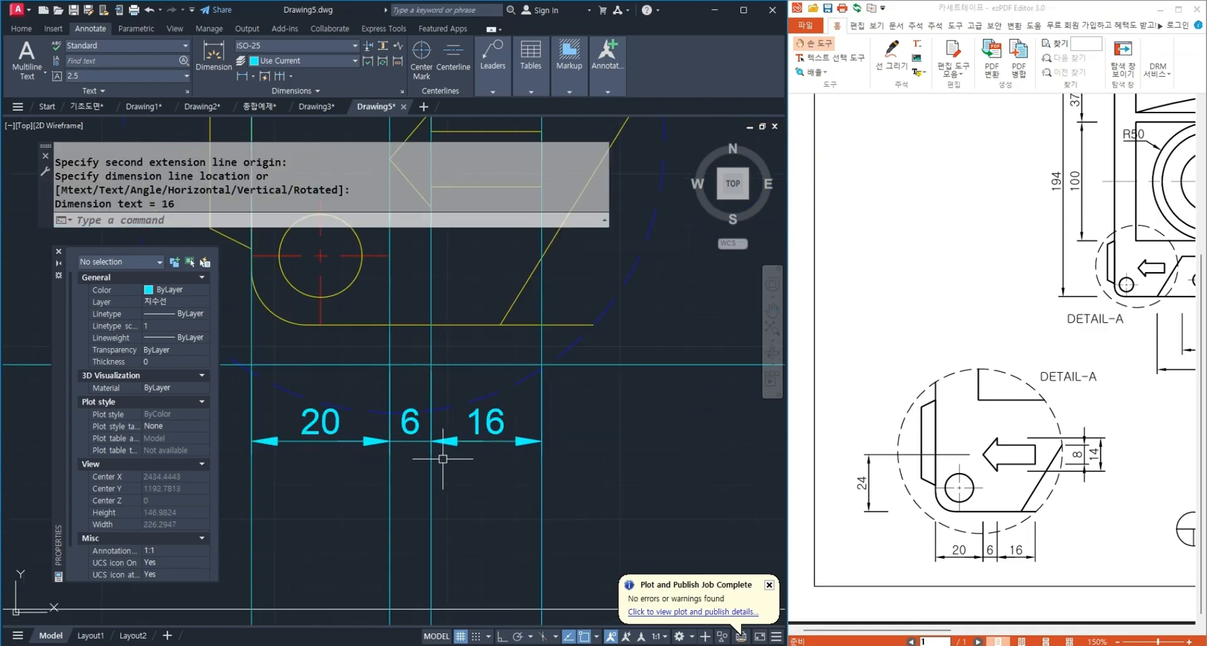
Erase the horizontal and the four vertical construction lines used for the dimensions below the left detail.
drag(550, 498, 277, 512)
click(592, 433)
click(568, 389)
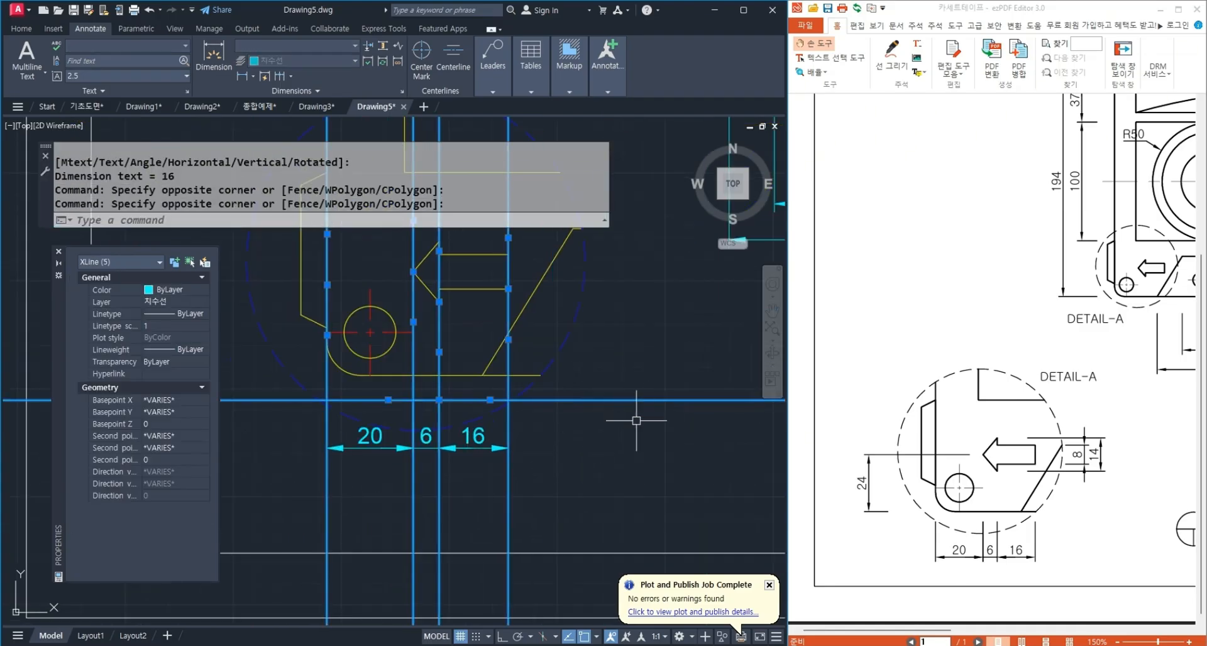
key(Delete)
Draw two vertical construction lines in the left detail, one beyond the arrow tail and one across the arrow shaft.
middle_drag(594, 391, 528, 533)
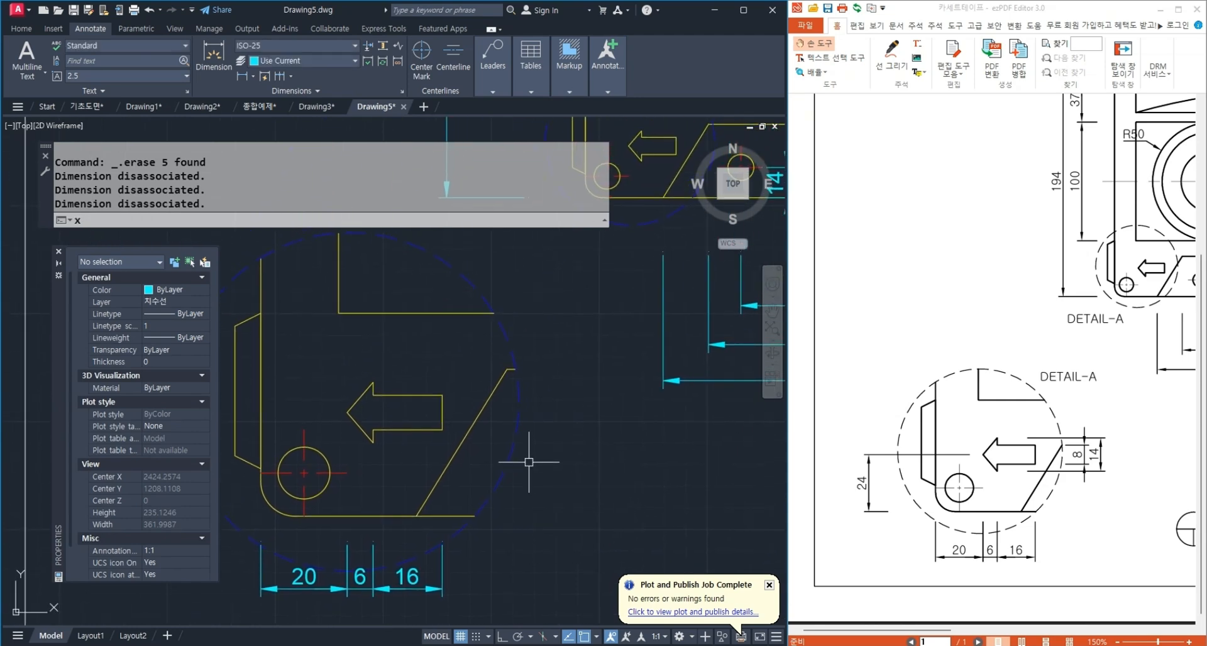
text(XL)
key(Return)
text(v)
key(Return)
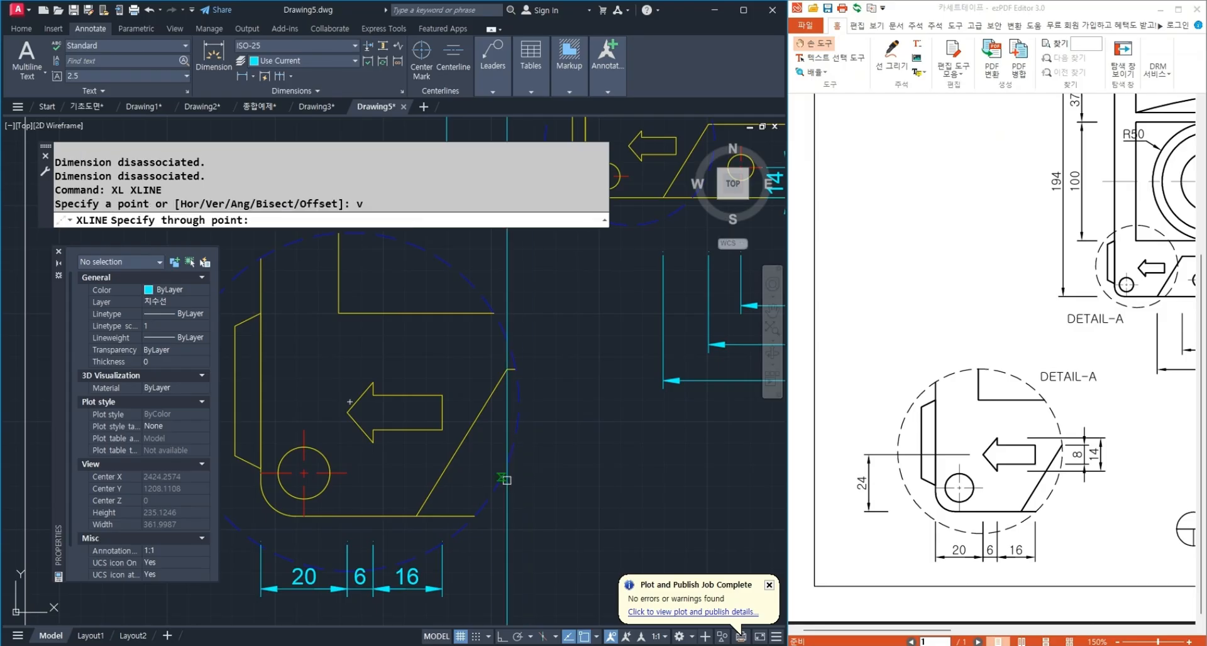
click(466, 432)
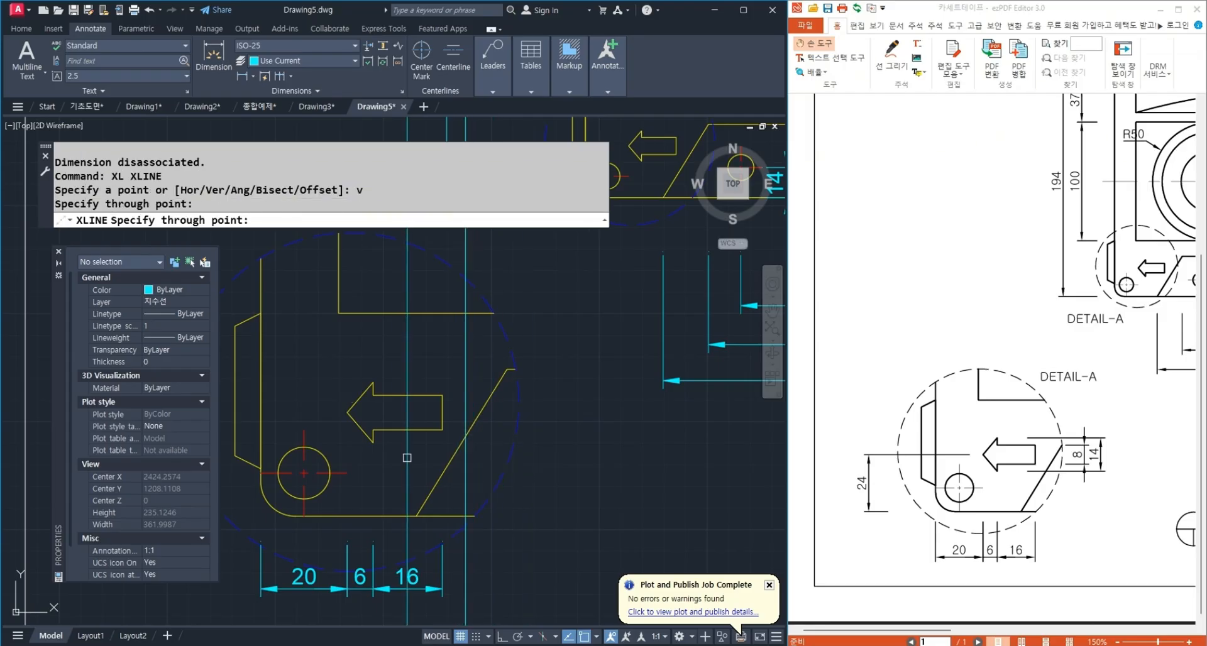
click(391, 444)
key(Return)
Draw horizontal construction lines through the arrow's shaft edges and arrowhead corners in the left detail.
key(Return)
text(h)
key(Return)
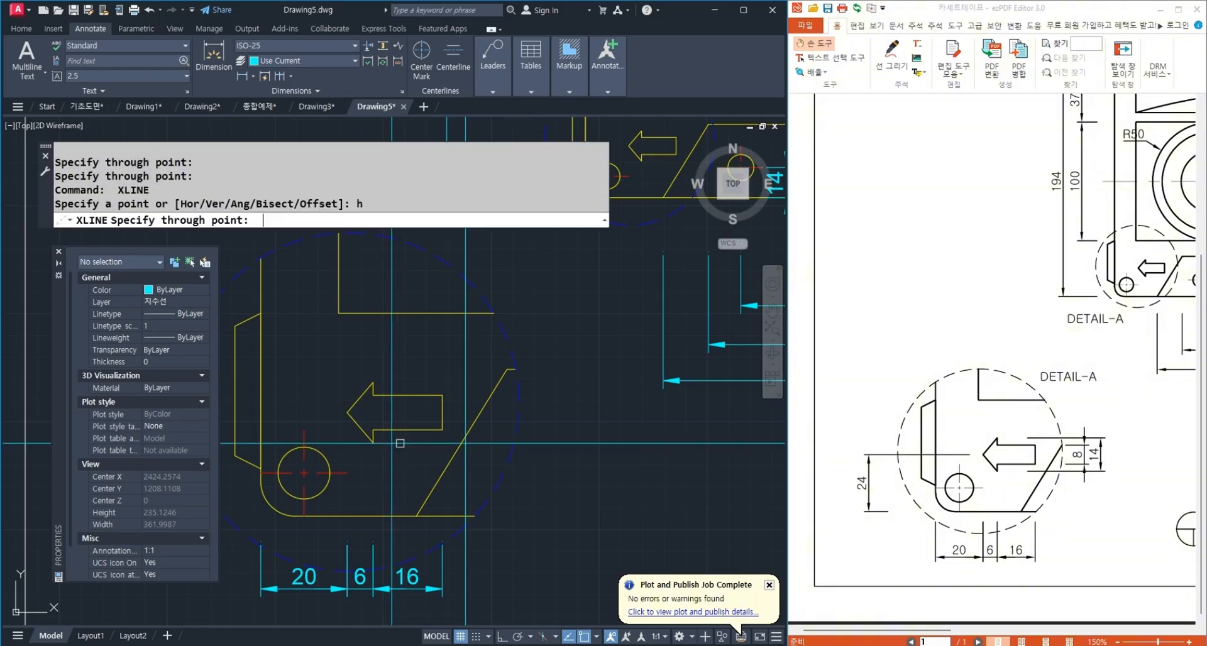
click(395, 429)
click(379, 396)
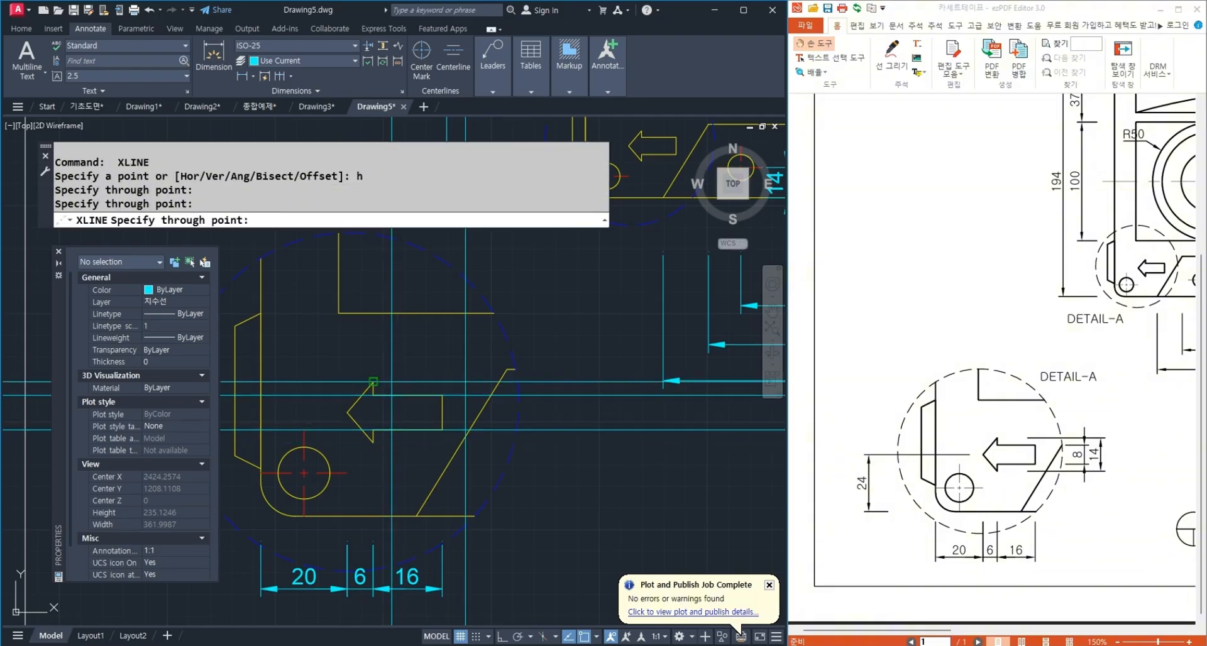
click(373, 382)
click(368, 436)
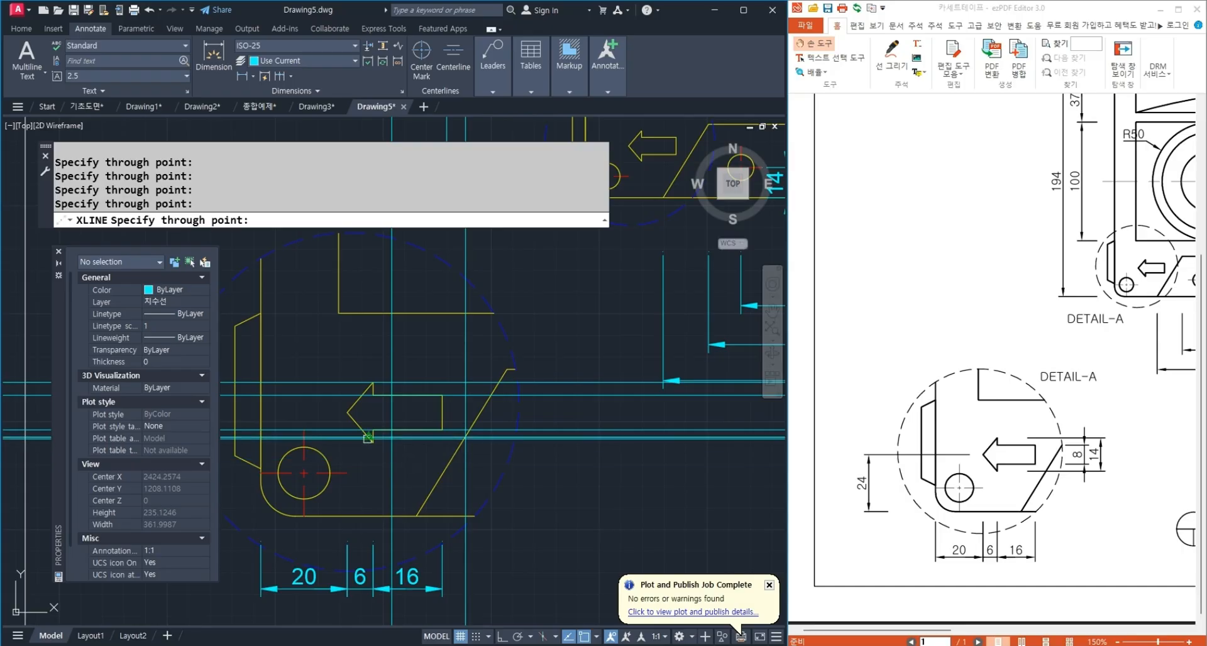
key(Escape)
Erase the two stray horizontal construction lines just below the arrow shaft.
scroll(433, 449, up, 5)
click(408, 412)
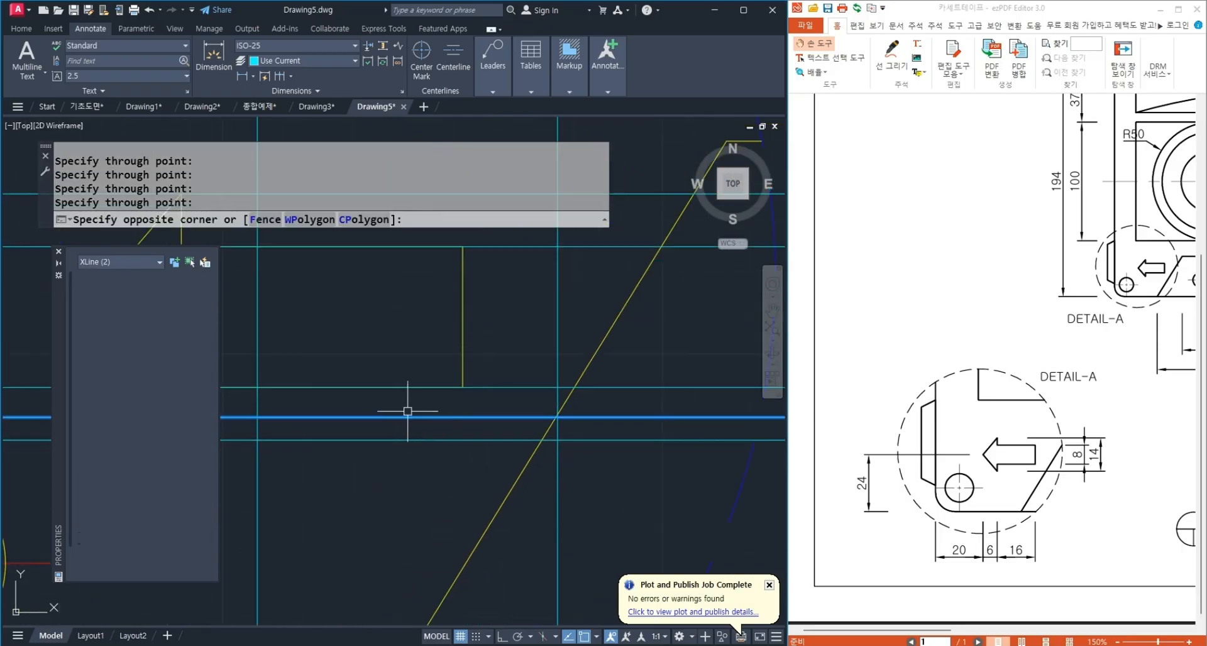
click(399, 439)
key(Delete)
Add a vertical linear dimension for the arrow shaft's width, placed to the right of the left detail.
scroll(412, 439, down, 3)
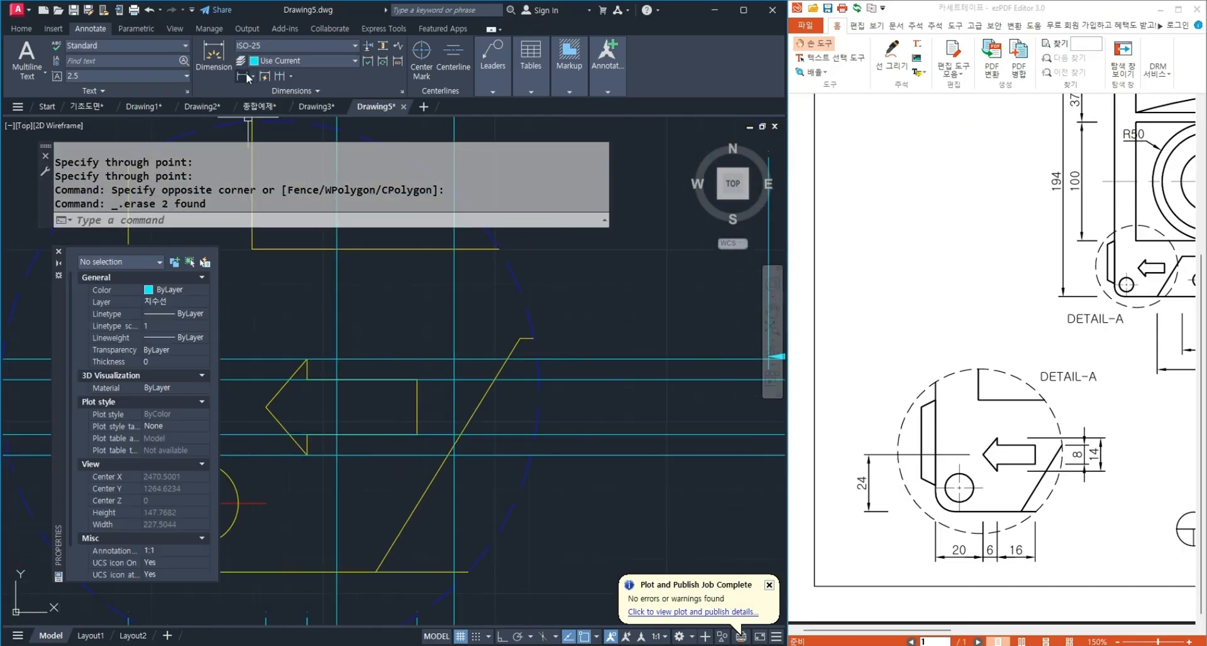
click(242, 77)
click(454, 380)
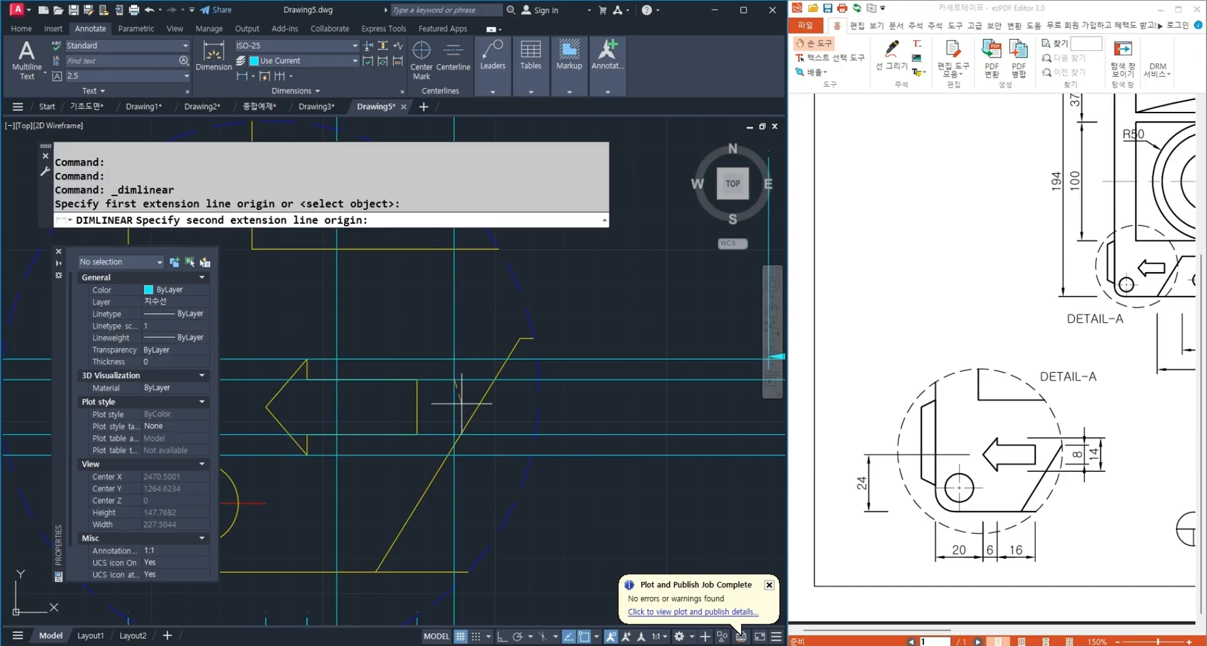
click(454, 433)
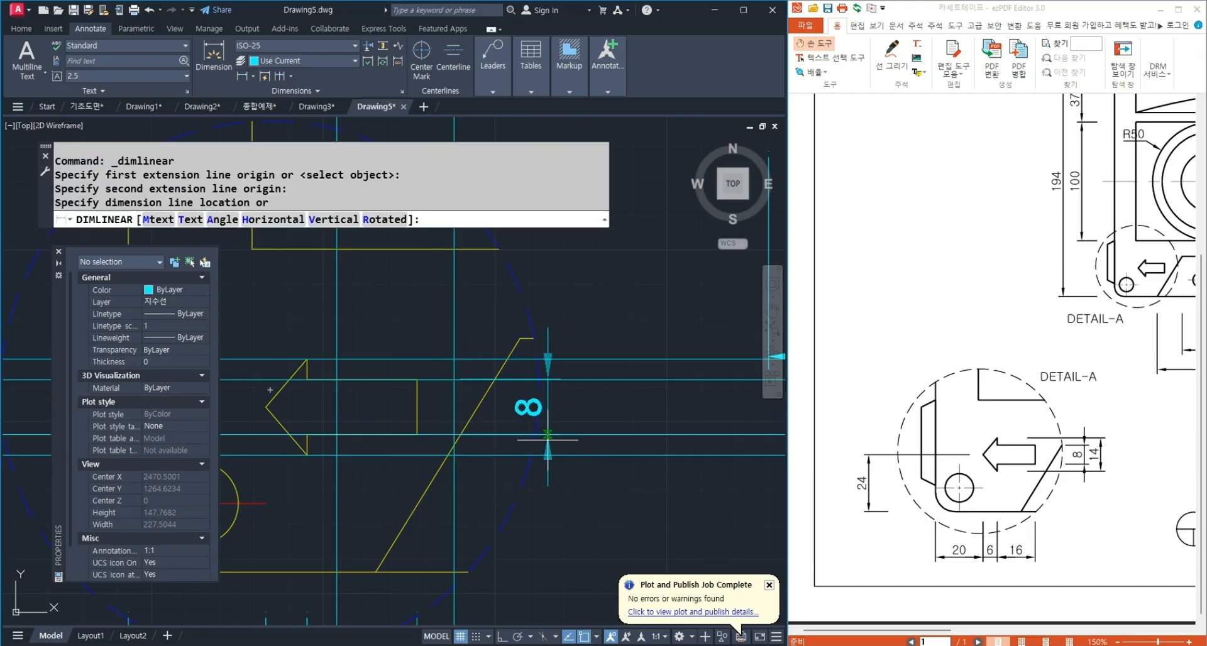
click(549, 434)
Add a vertical linear dimension for the overall arrowhead width, placed outside the shaft width dimension.
key(Return)
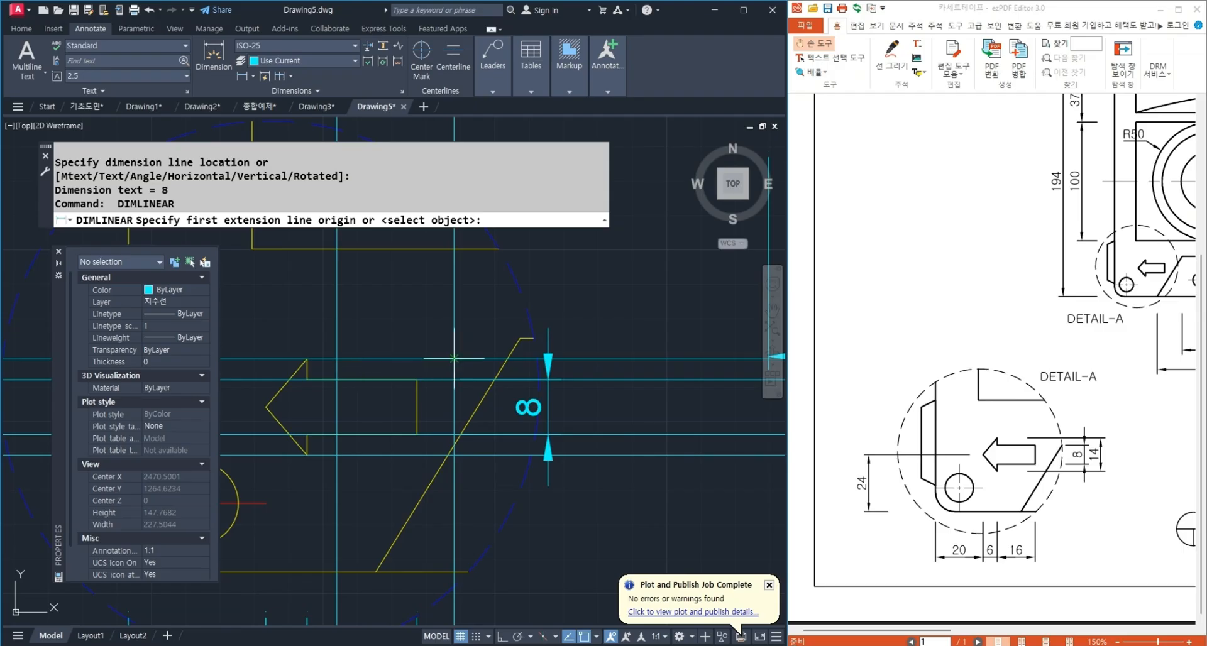
click(337, 359)
click(337, 454)
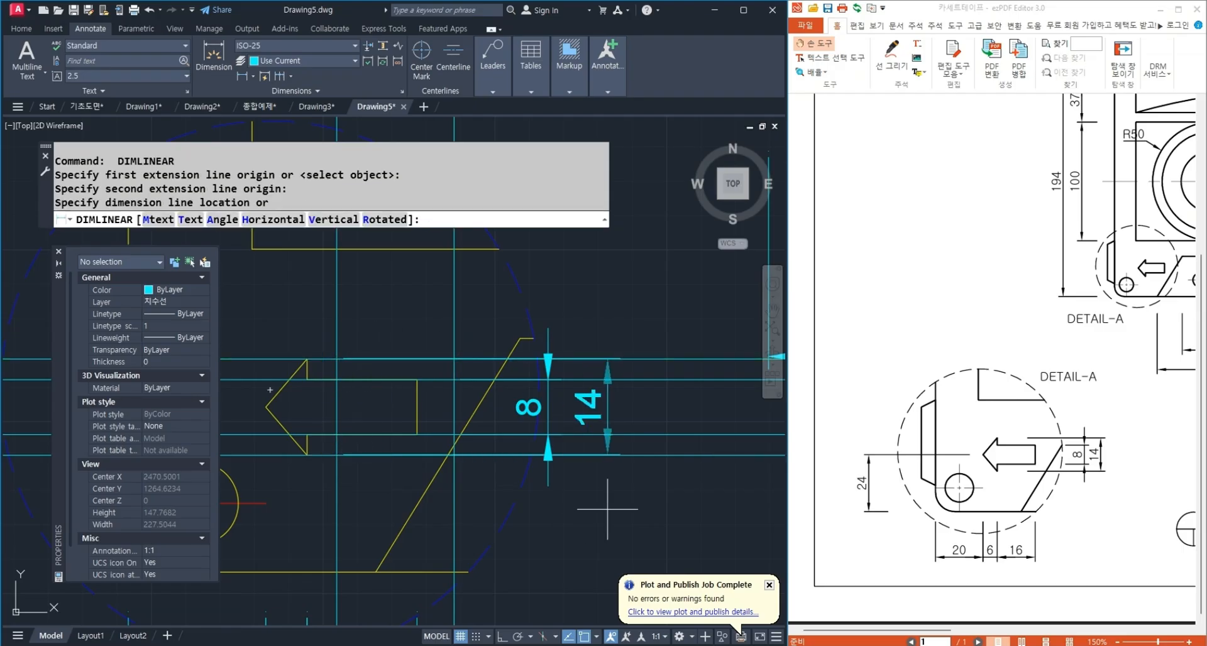
click(600, 514)
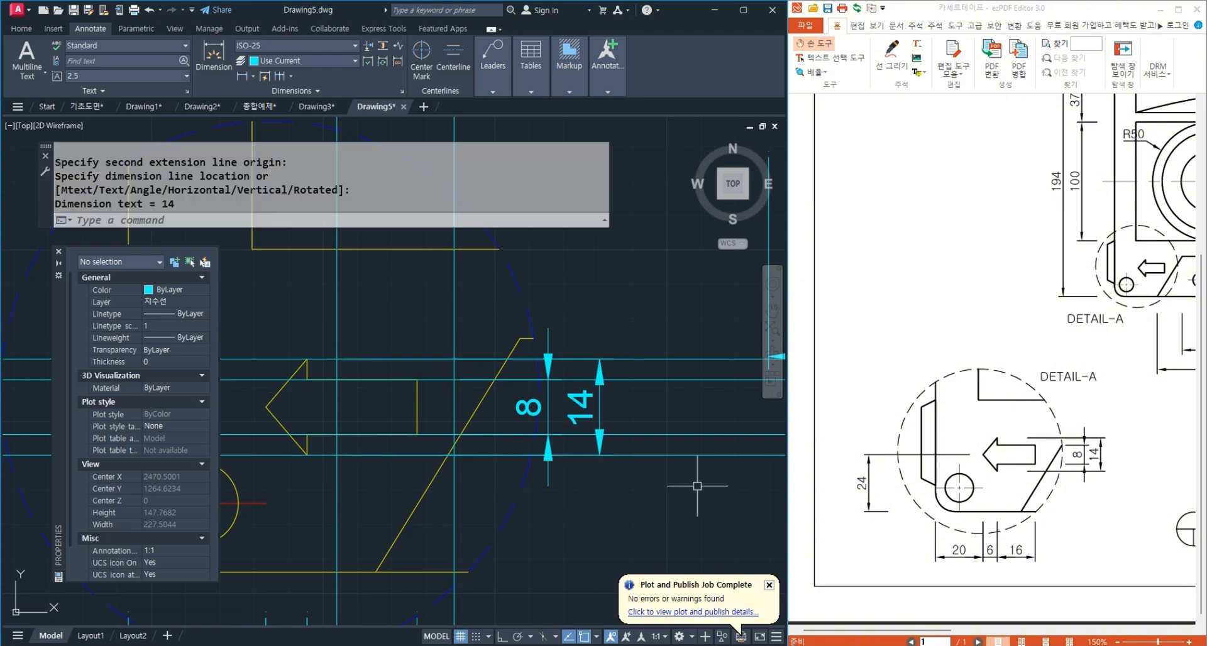
Erase the four horizontal and two vertical construction lines around the arrow in the left detail.
click(697, 487)
click(660, 314)
key(Delete)
click(475, 316)
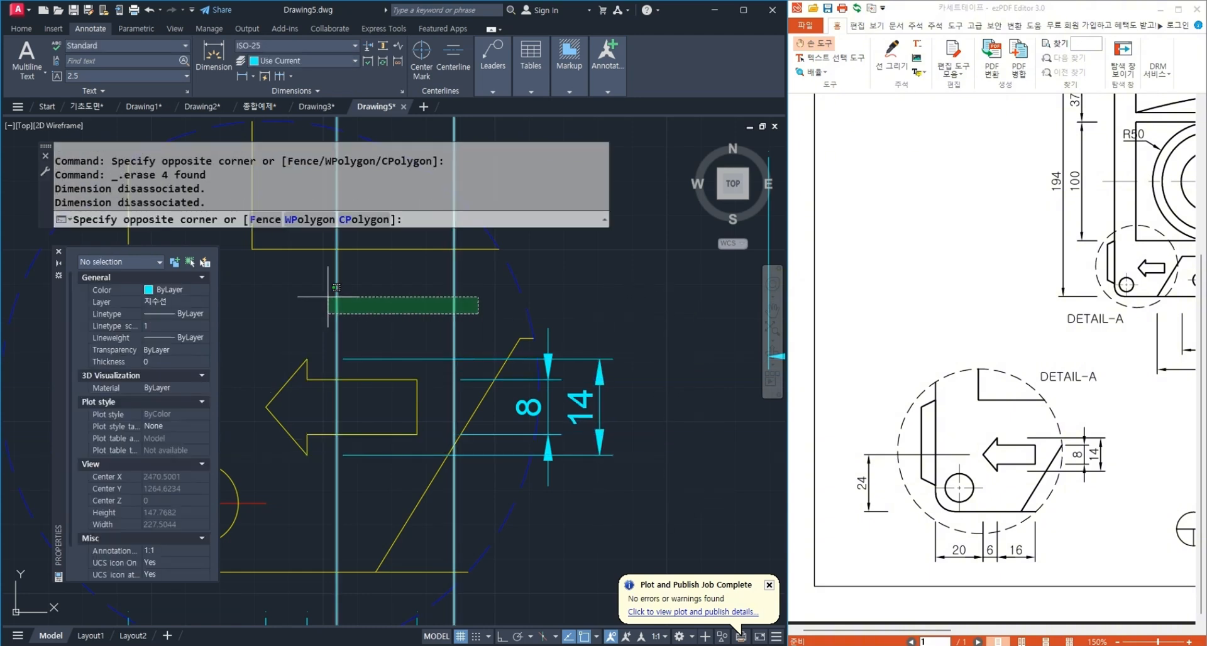
click(299, 326)
key(Delete)
scroll(490, 377, down, 2)
mouse_move(437, 472)
middle_down()
mouse_move(563, 472)
mouse_move(607, 494)
middle_up()
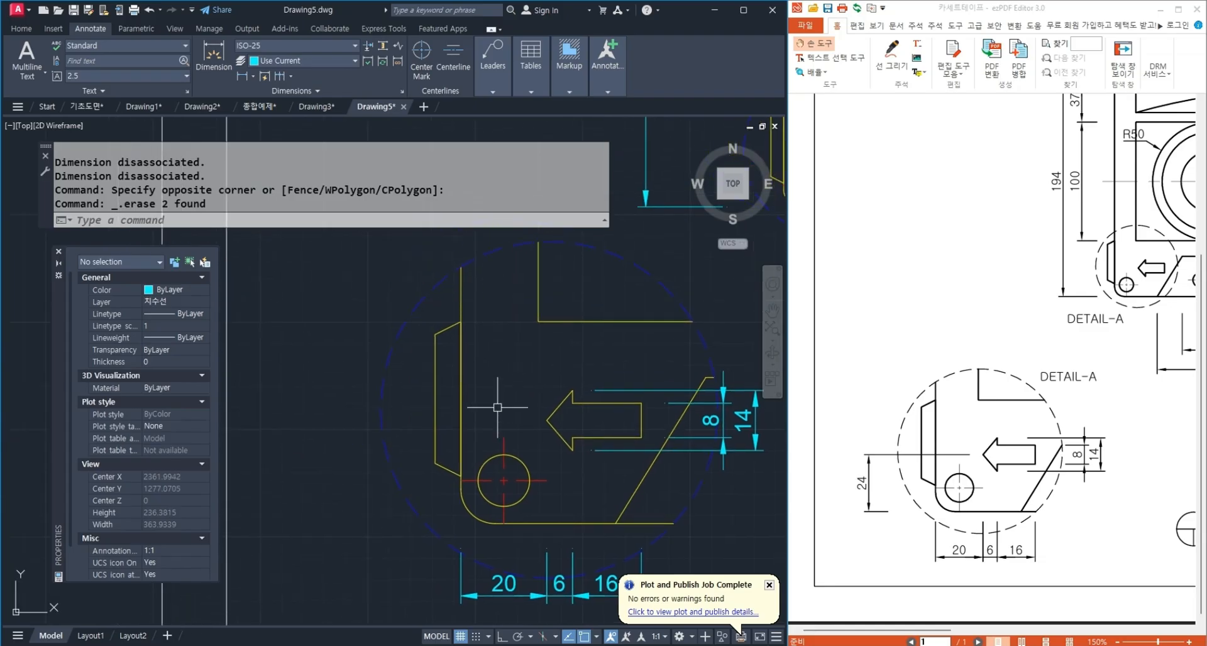
text(XL)
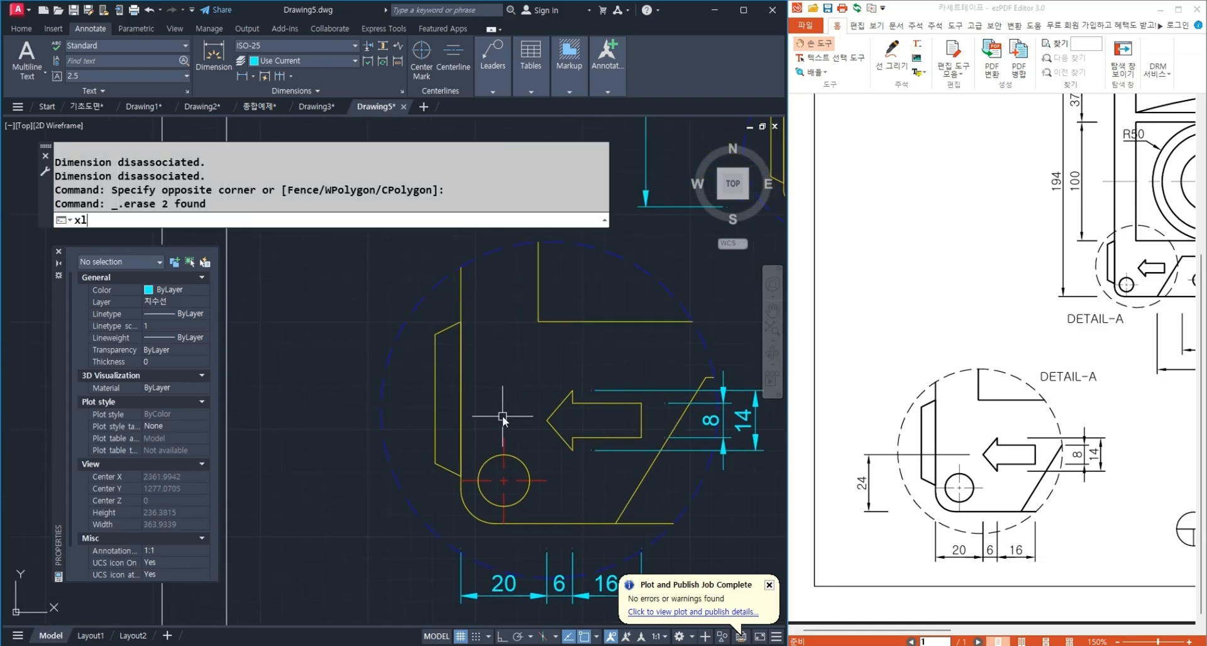
key(Return)
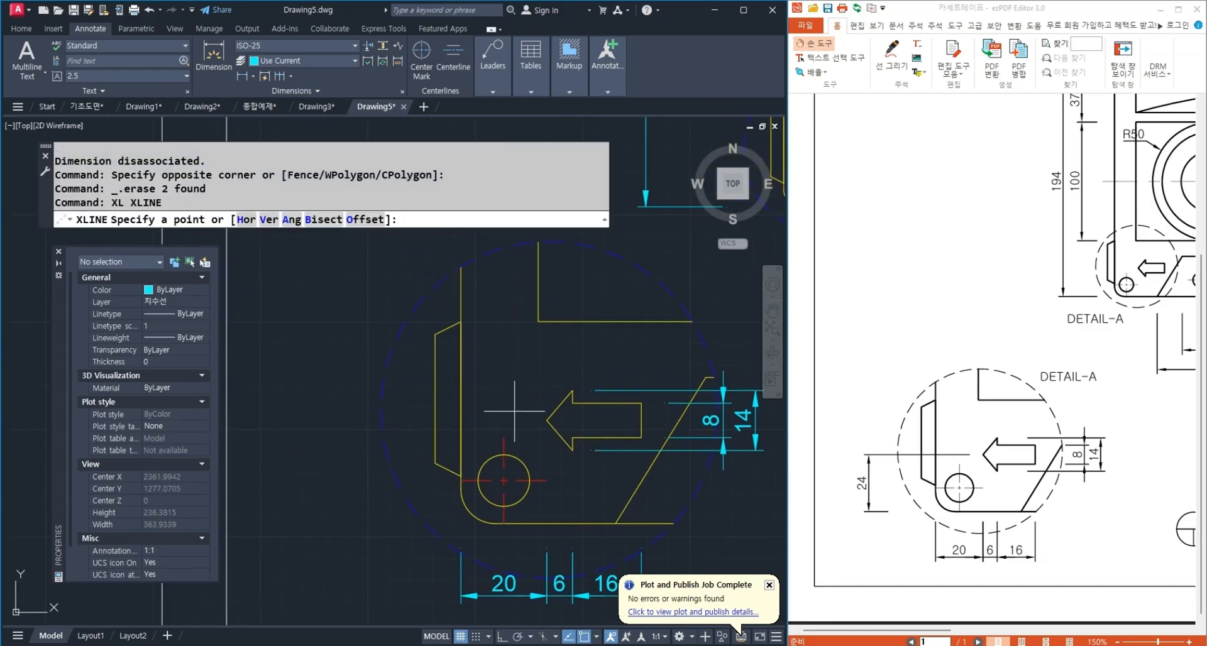
key(Escape)
Add a vertical linear dimension from the arrow tip's level to the detail's bottom edge, placed to the left of the detail.
click(241, 77)
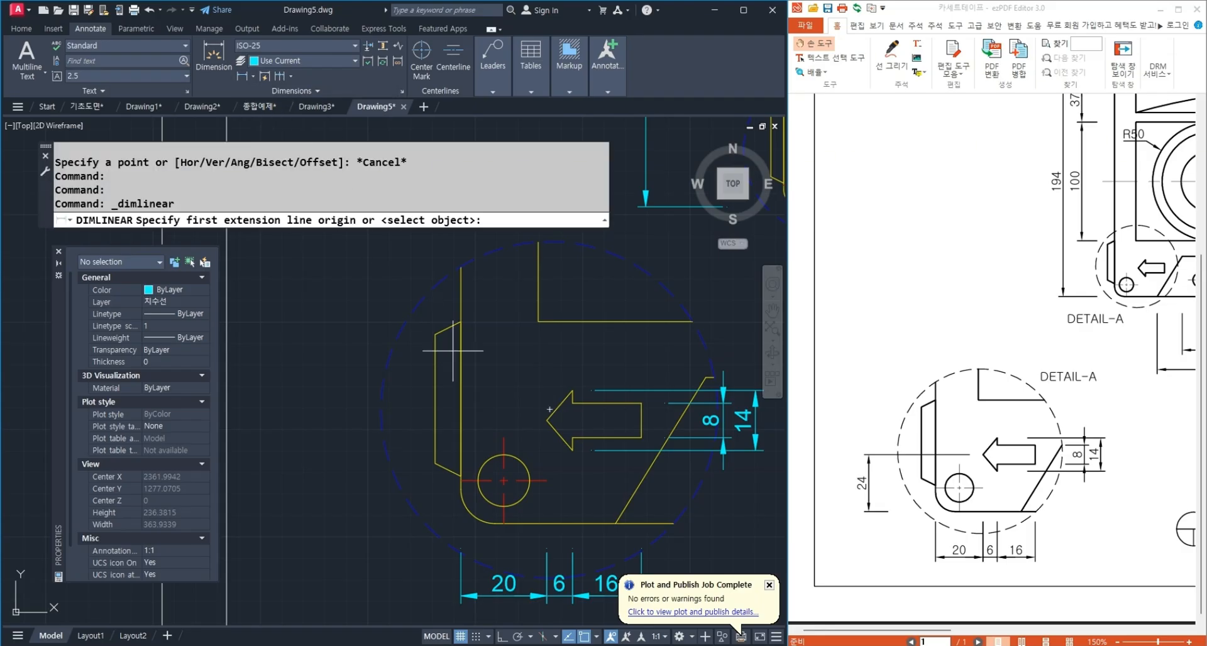
click(528, 422)
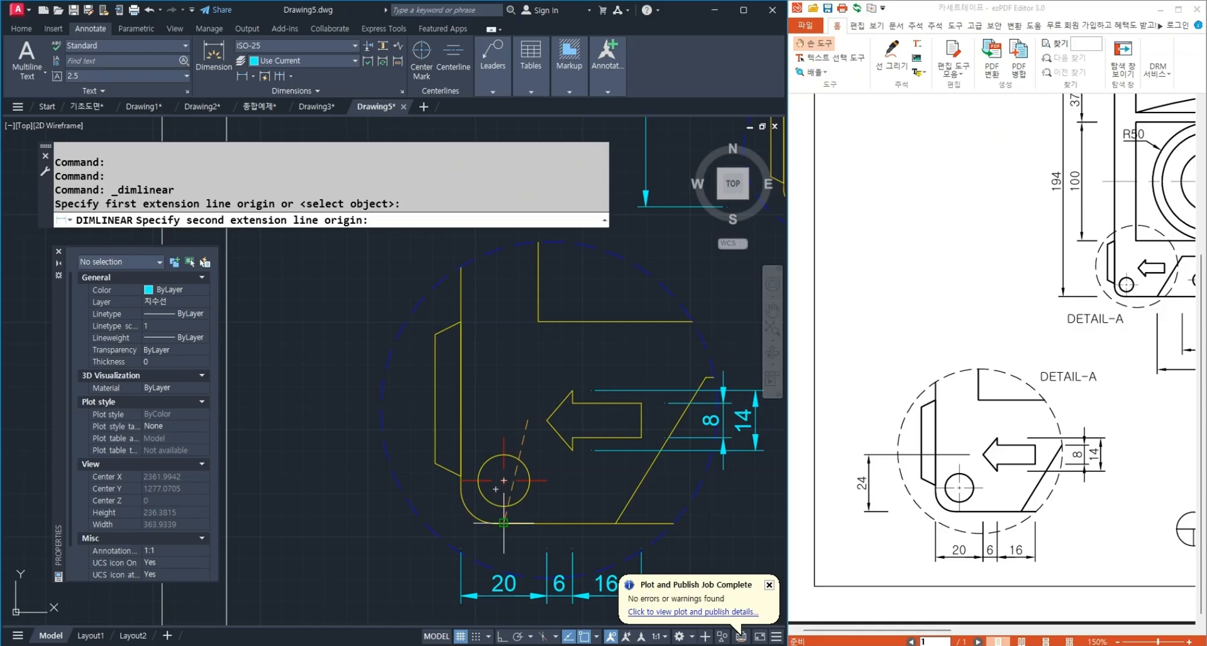
click(400, 523)
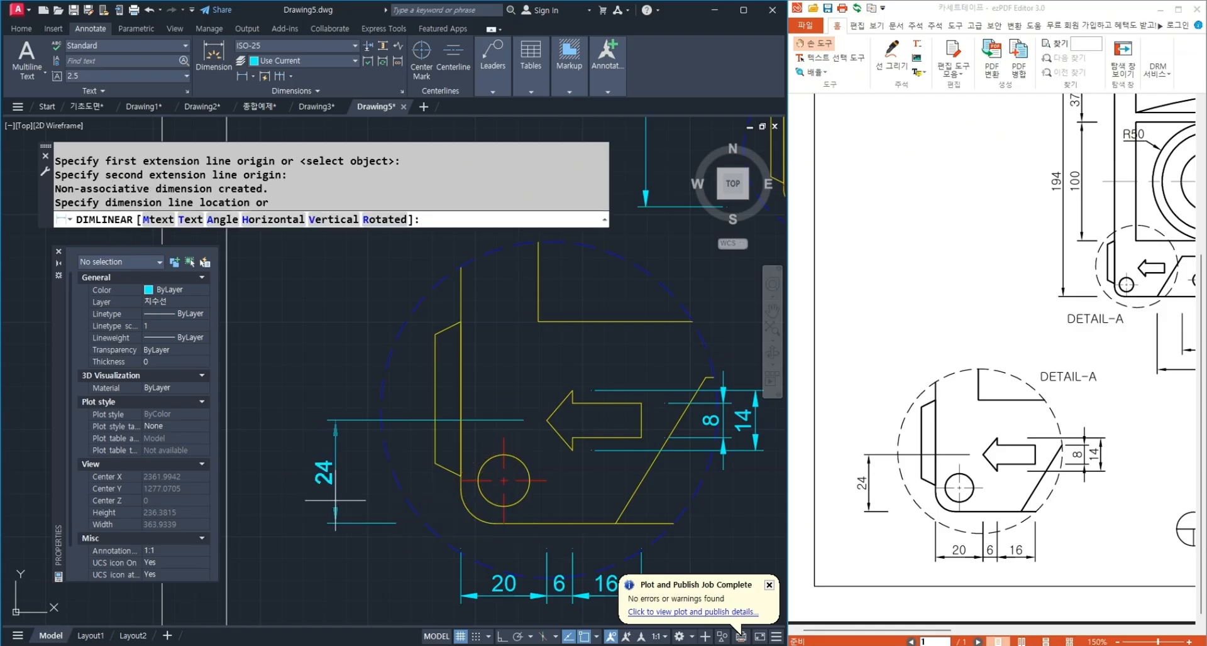
click(346, 501)
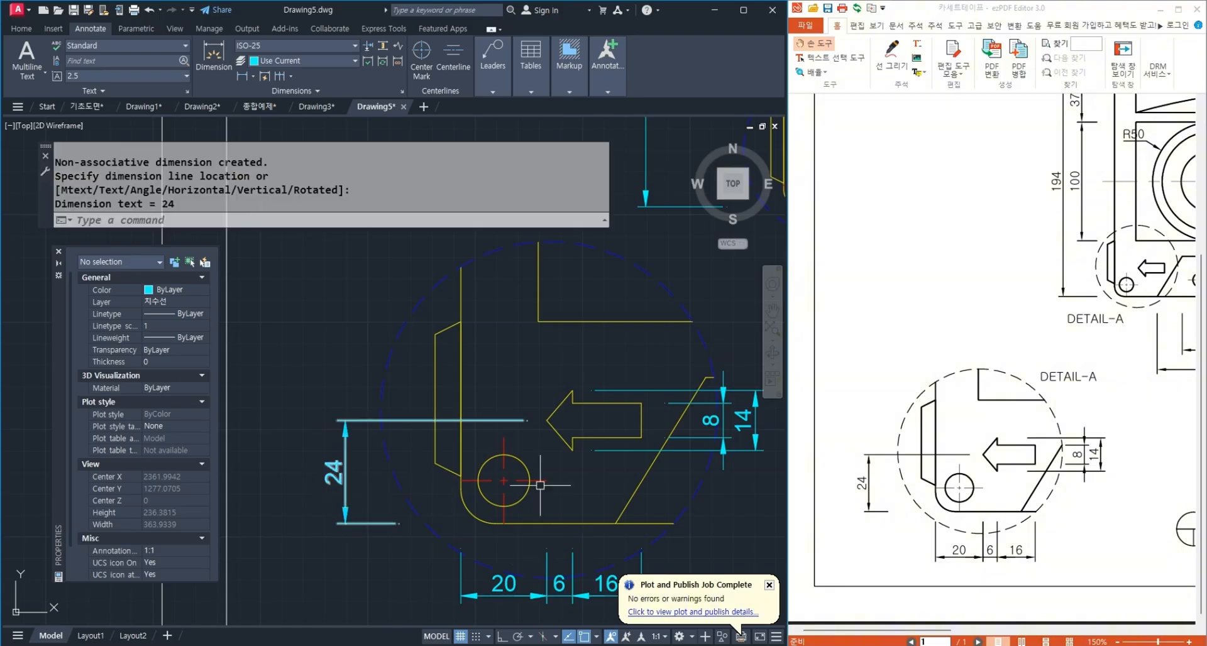
Draw a vertical construction line a short distance to the right of the side tab in the right detail.
scroll(420, 476, down, 2)
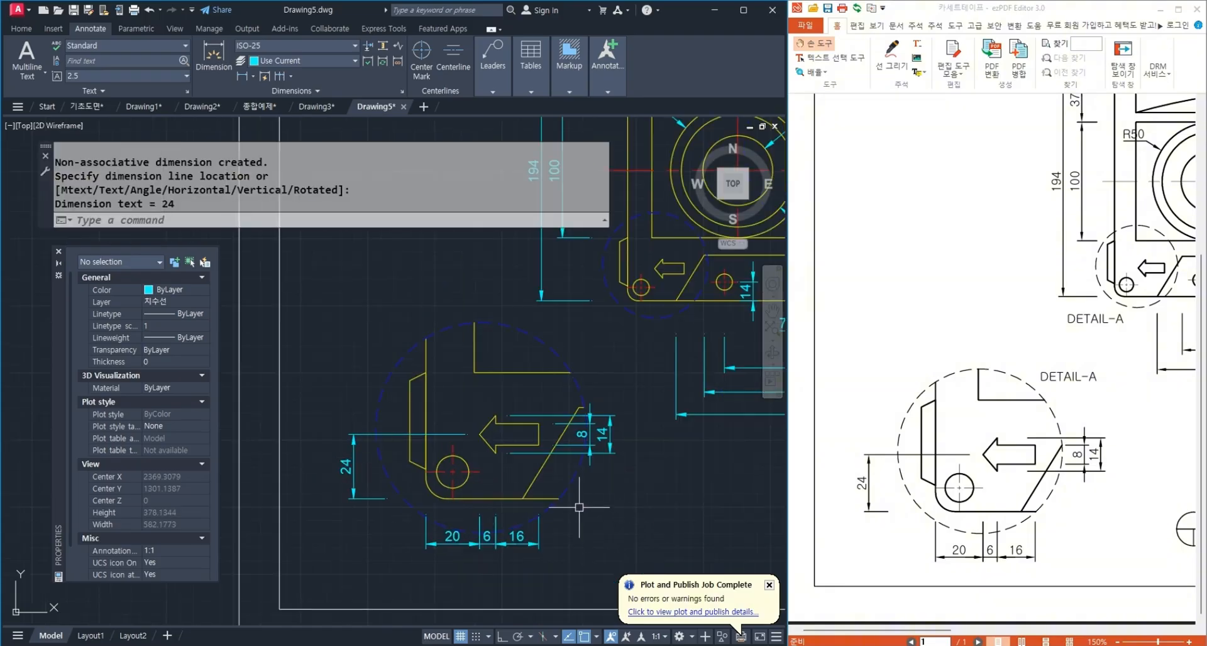
scroll(442, 460, down, 2)
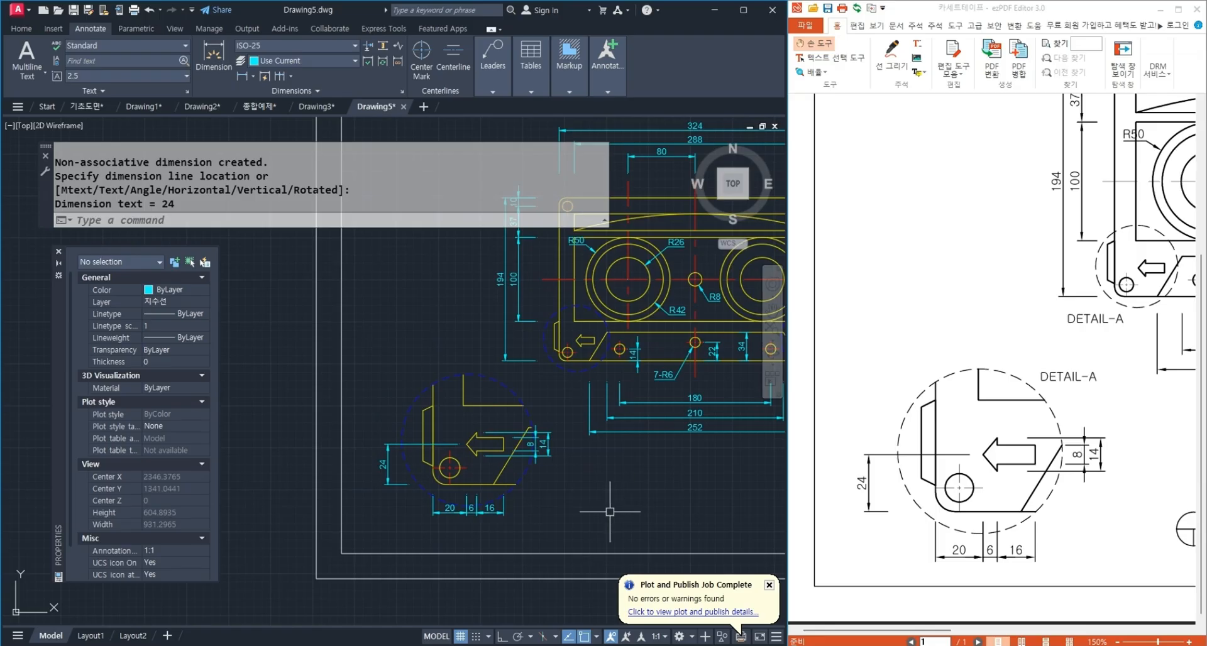
middle_drag(632, 493, 419, 501)
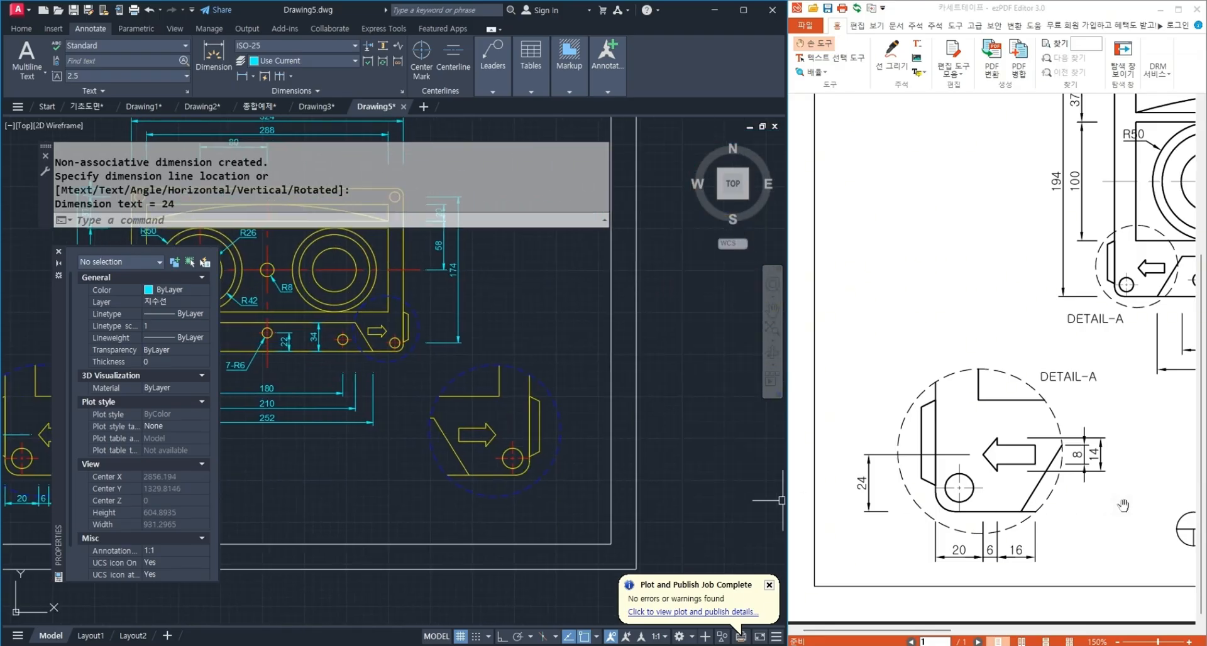
drag(1123, 506, 793, 507)
drag(1182, 507, 889, 509)
ctrl+scroll(1130, 473, up, 1)
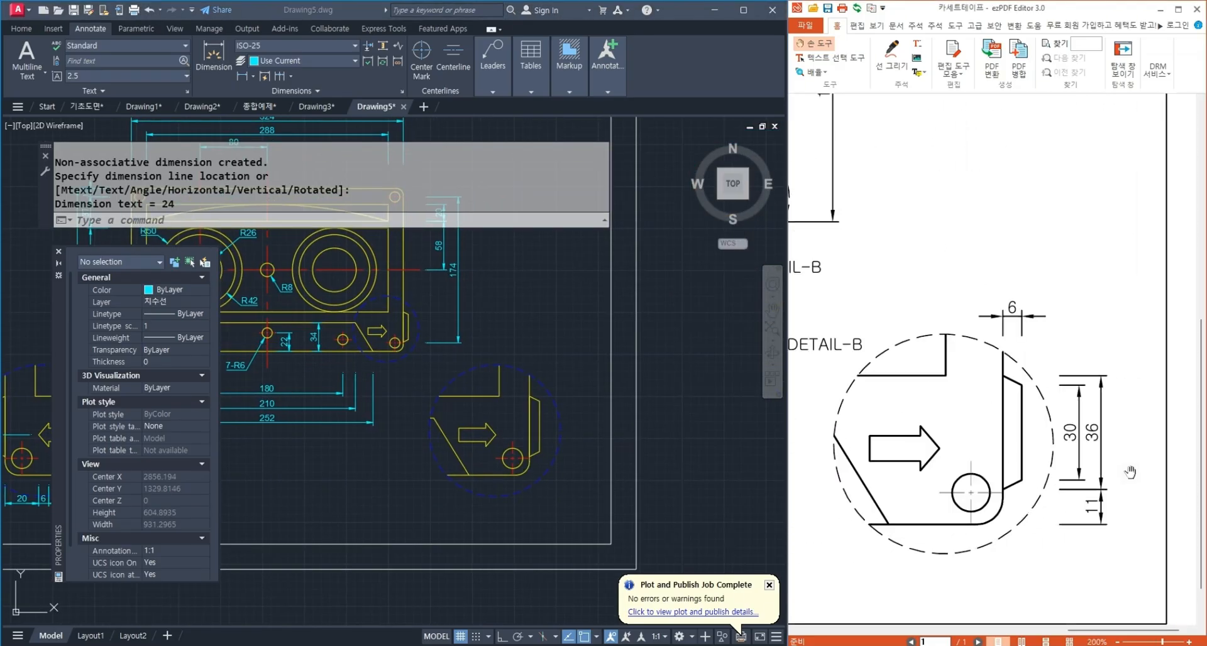
scroll(553, 430, up, 2)
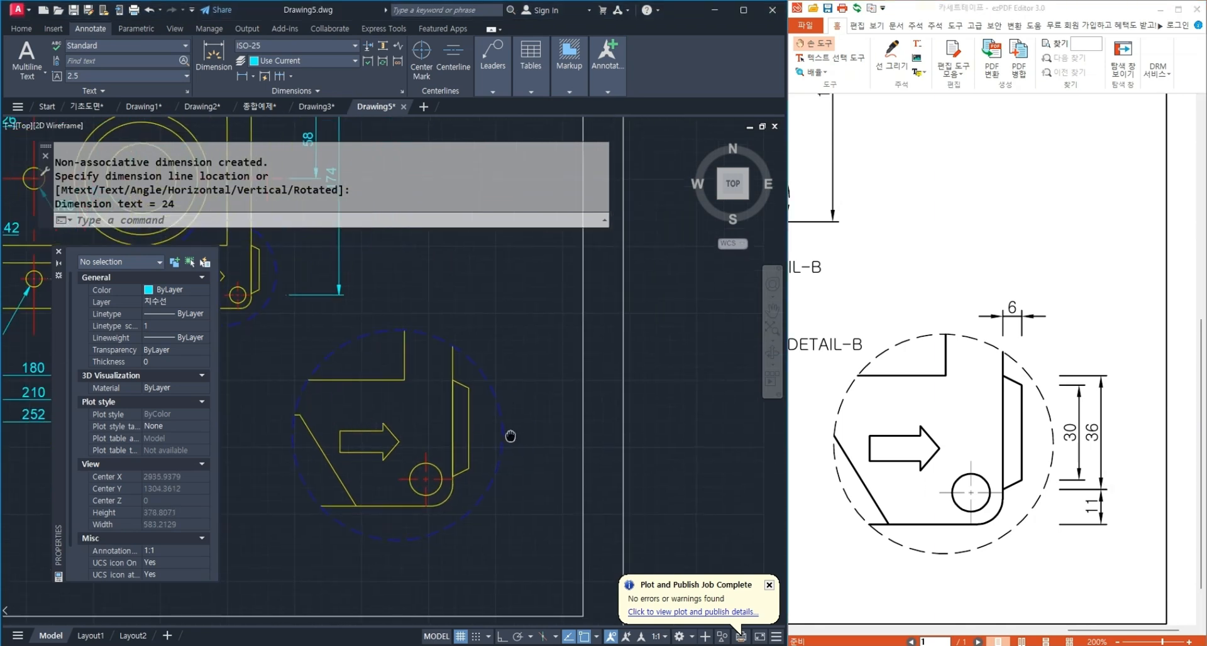
text(xl)
key(Return)
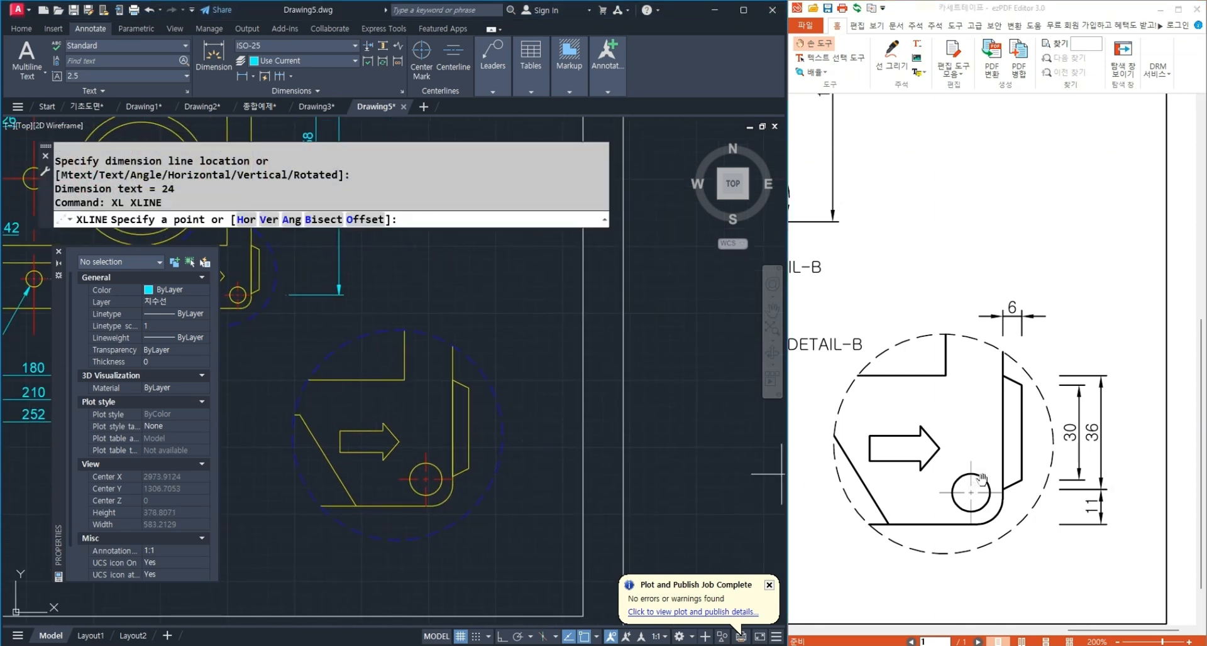
text(v)
key(Return)
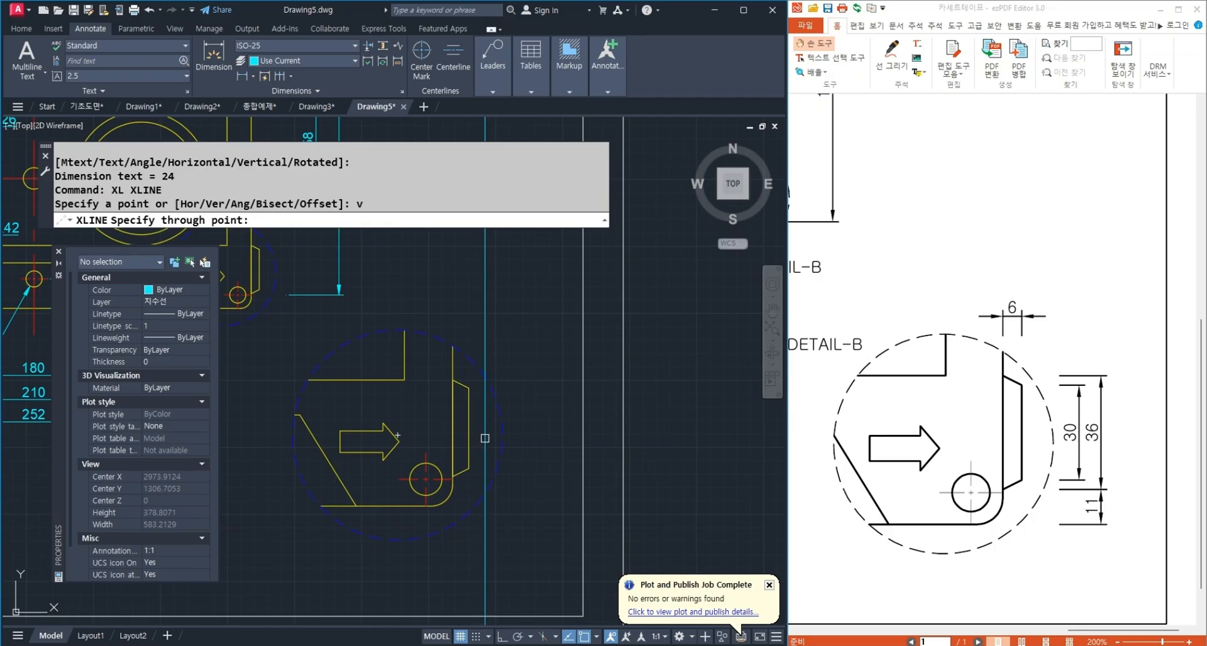
click(485, 438)
key(Return)
Draw horizontal construction lines through the four corners of the side tab in the right detail.
key(Return)
text(h)
key(Return)
scroll(450, 372, up, 2)
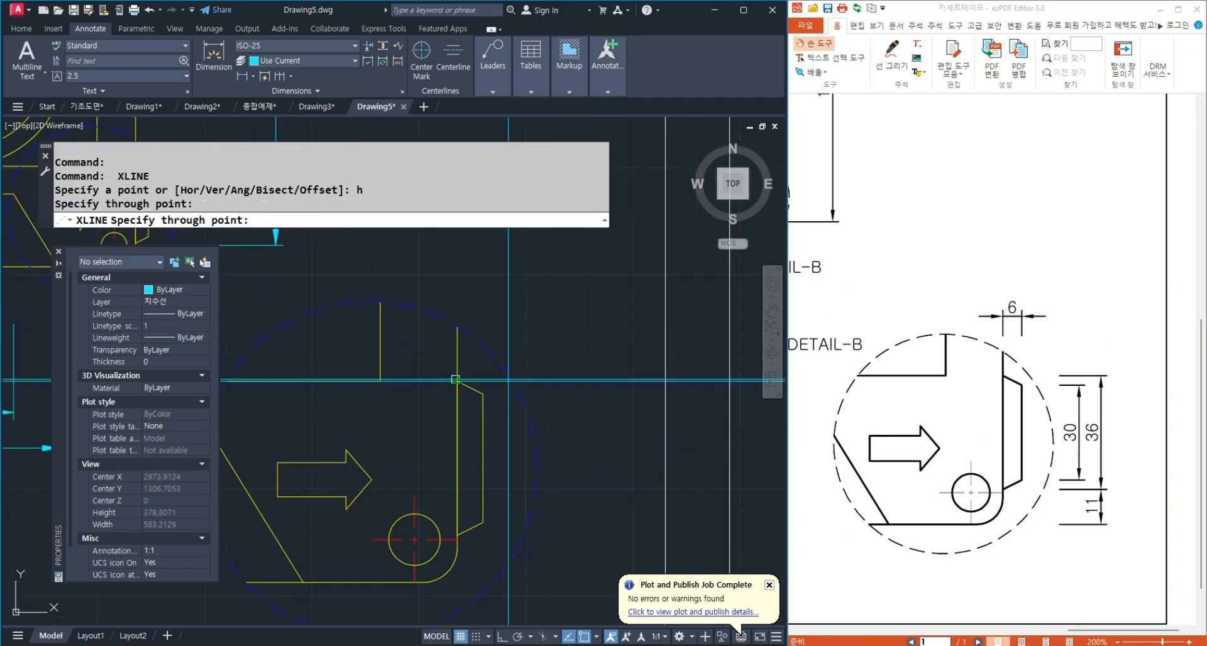
click(482, 395)
click(483, 522)
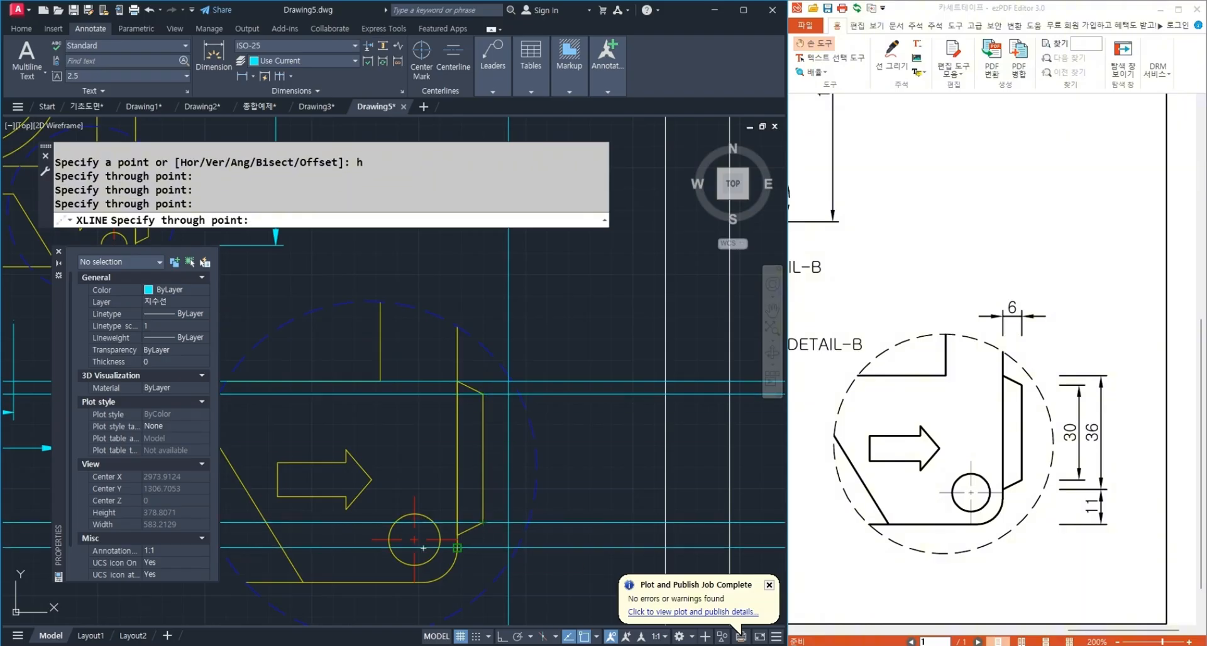
click(434, 535)
key(Return)
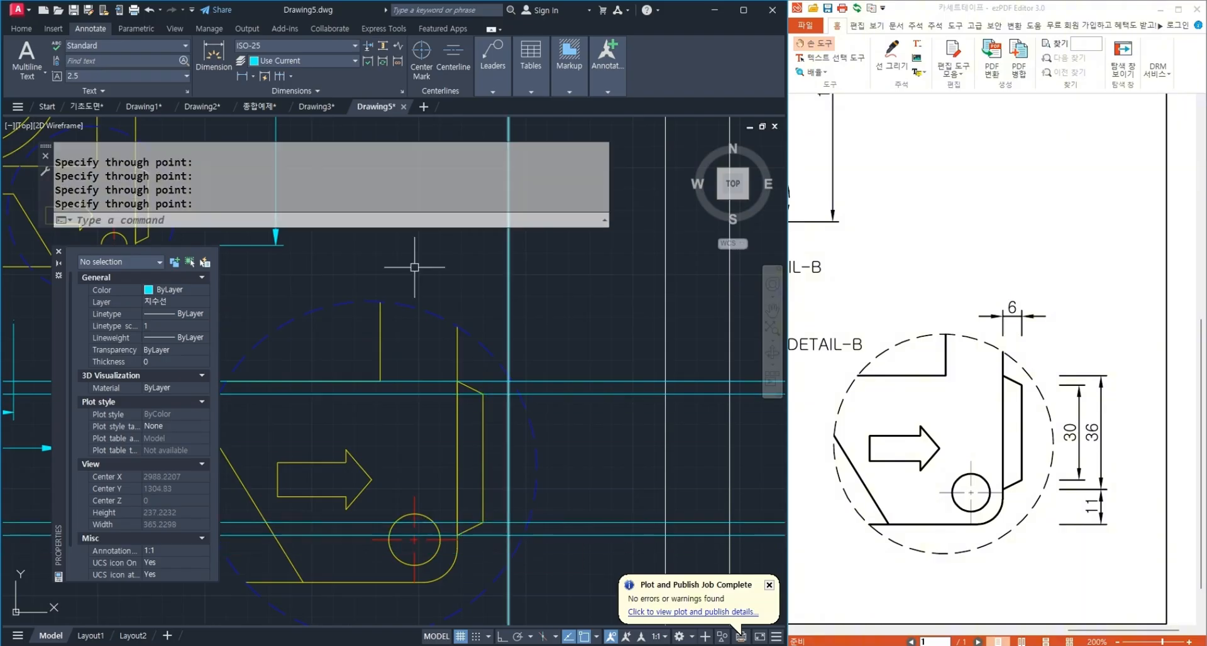
Add a vertical linear dimension for the side tab's short outer edge, placed to the right of the right detail.
click(243, 78)
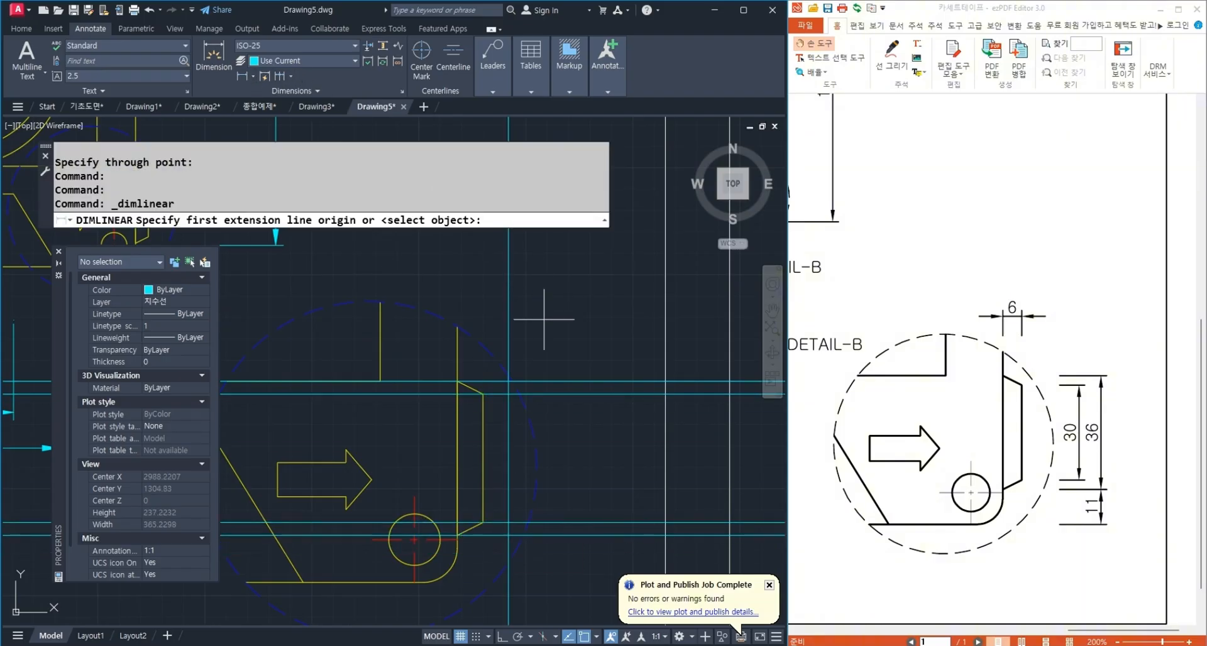
click(508, 395)
click(508, 522)
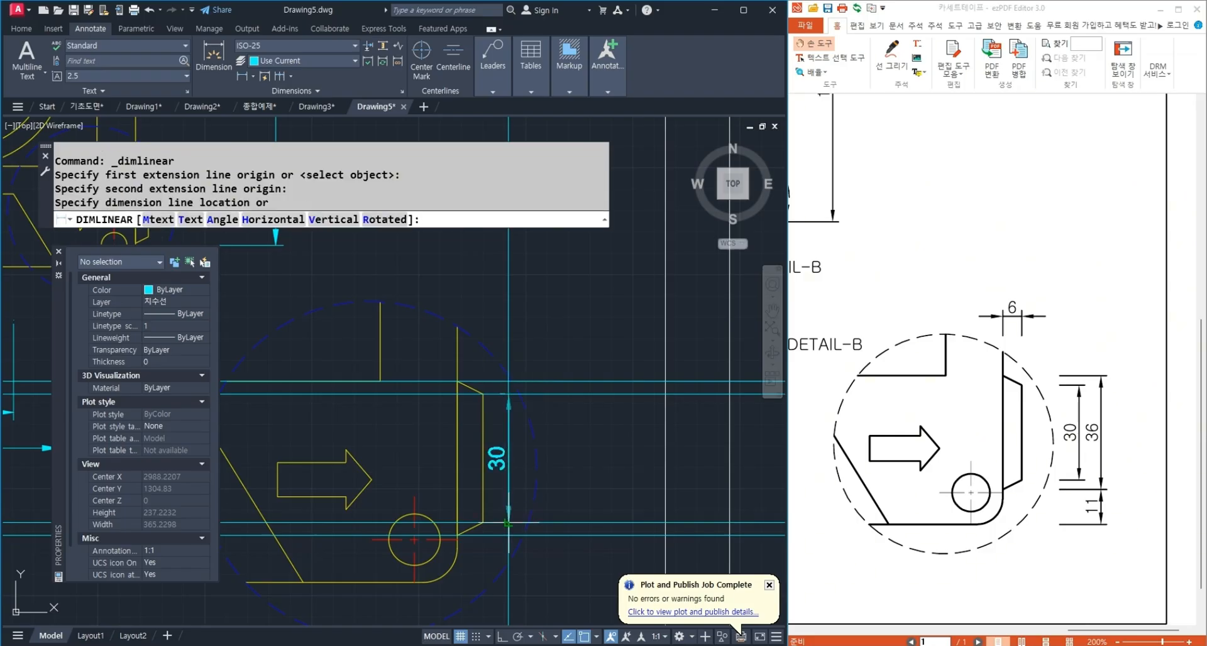
click(544, 580)
Add a vertical linear dimension for the side tab's full height, placed outside the outer edge dimension.
key(Return)
click(509, 522)
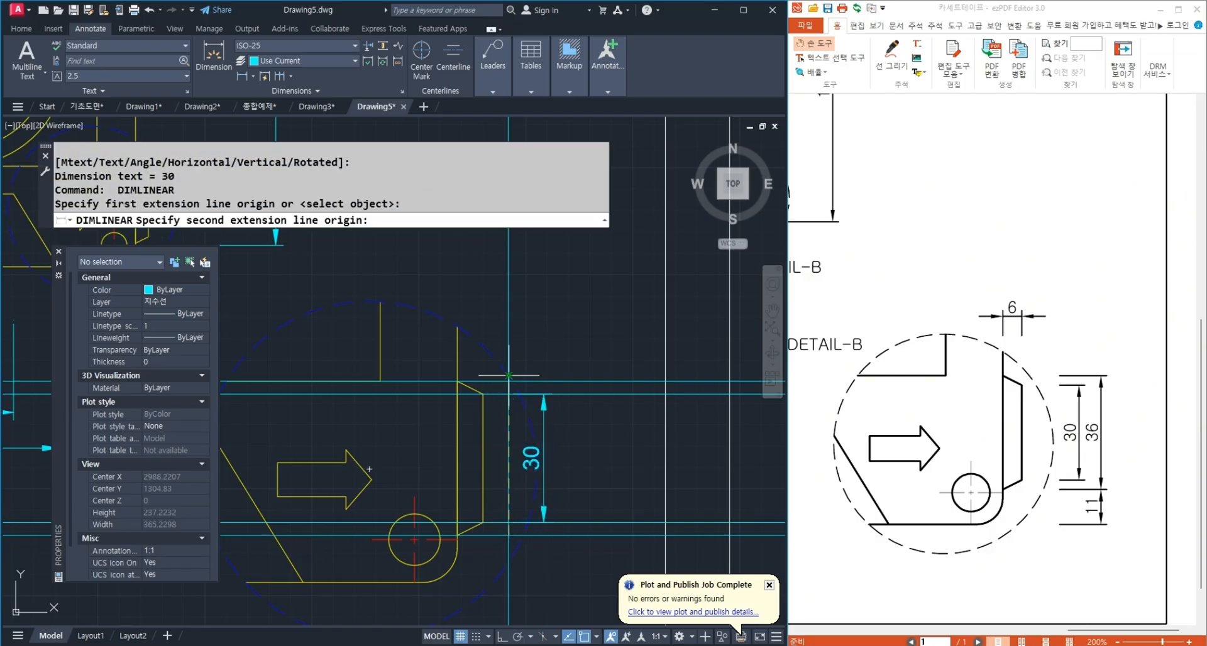
scroll(507, 382, up, 4)
click(508, 381)
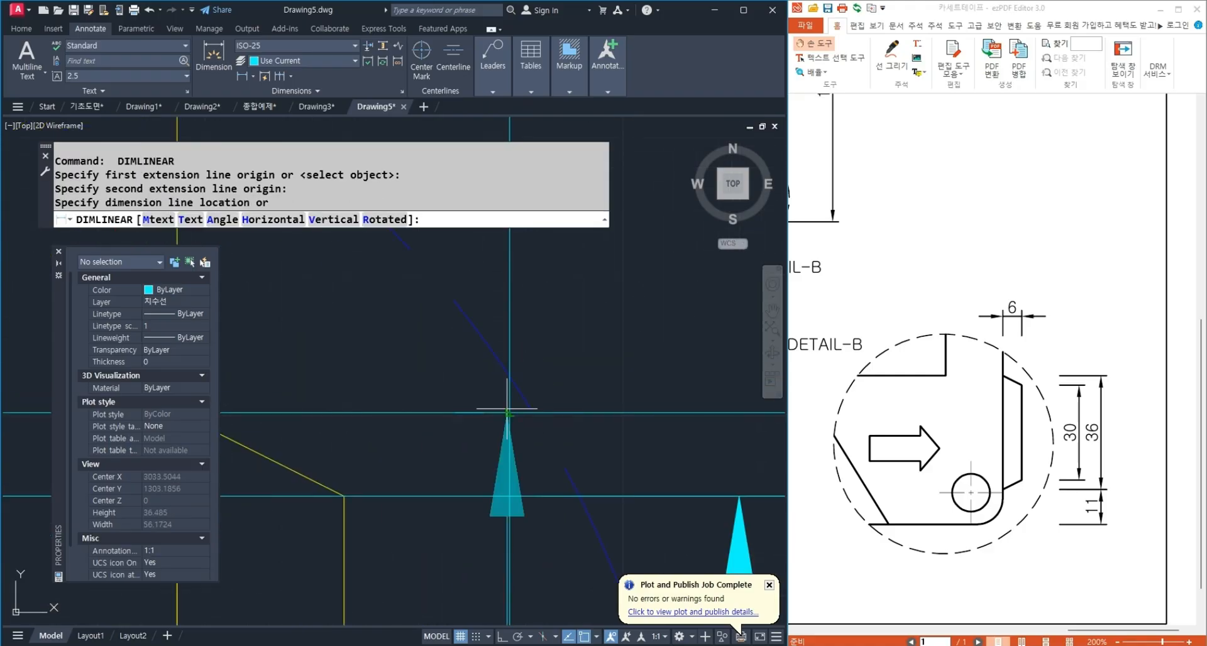
scroll(469, 351, down, 4)
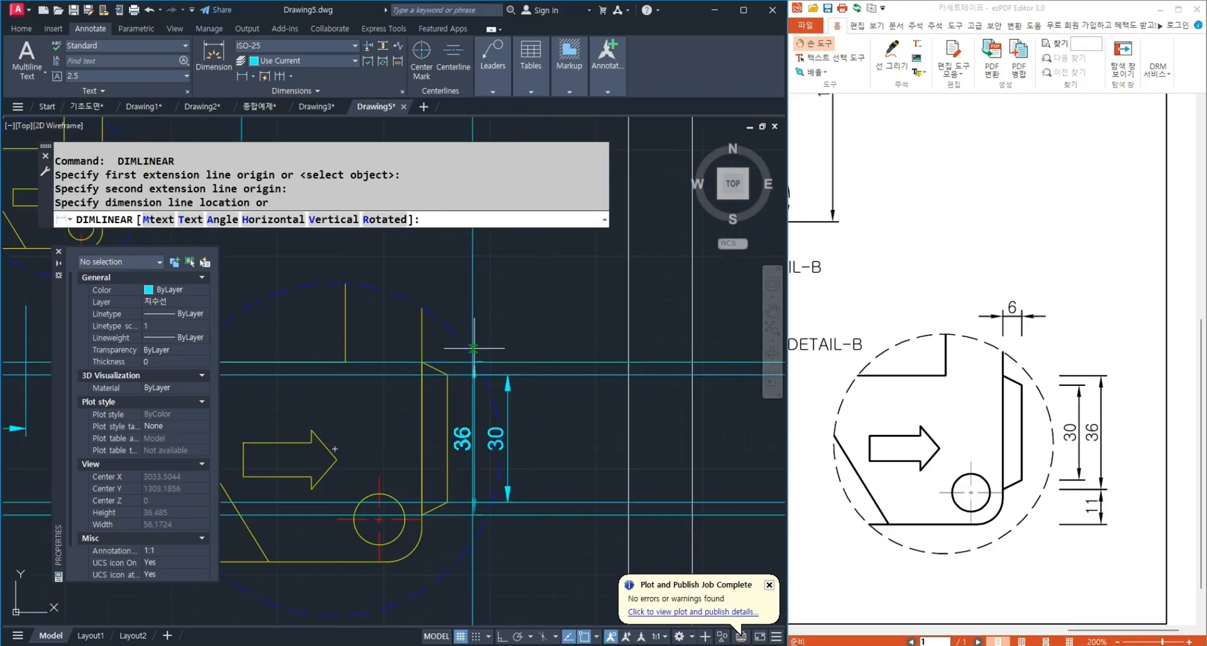
click(536, 570)
Erase the four horizontal construction lines and the vertical construction line around the right detail's side tab.
click(579, 524)
click(567, 335)
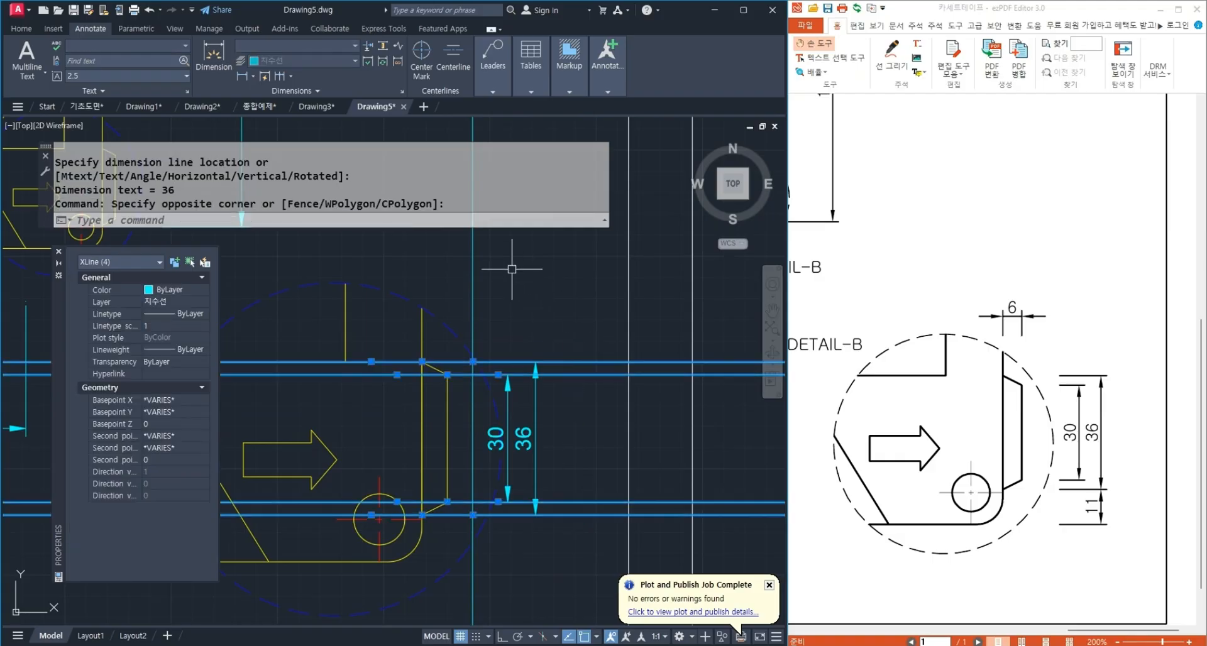
click(512, 270)
click(463, 271)
key(Delete)
Add a horizontal linear dimension for the side tab's width, placed just above the tab in the right detail.
middle_drag(528, 324, 578, 358)
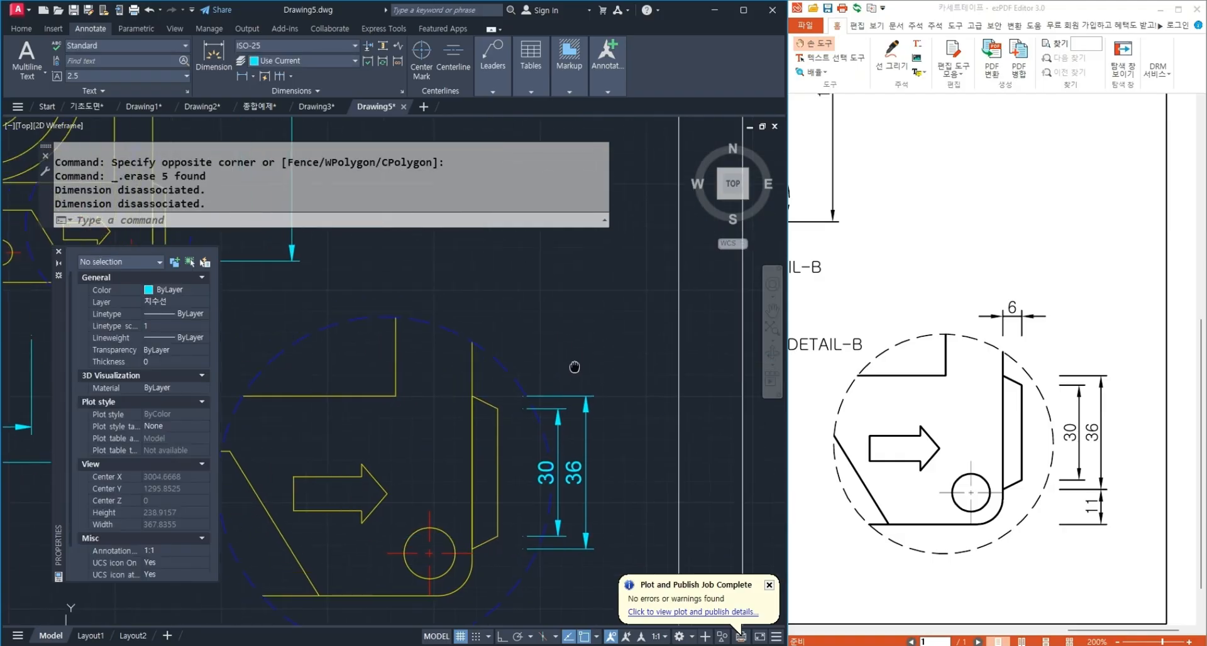
click(242, 76)
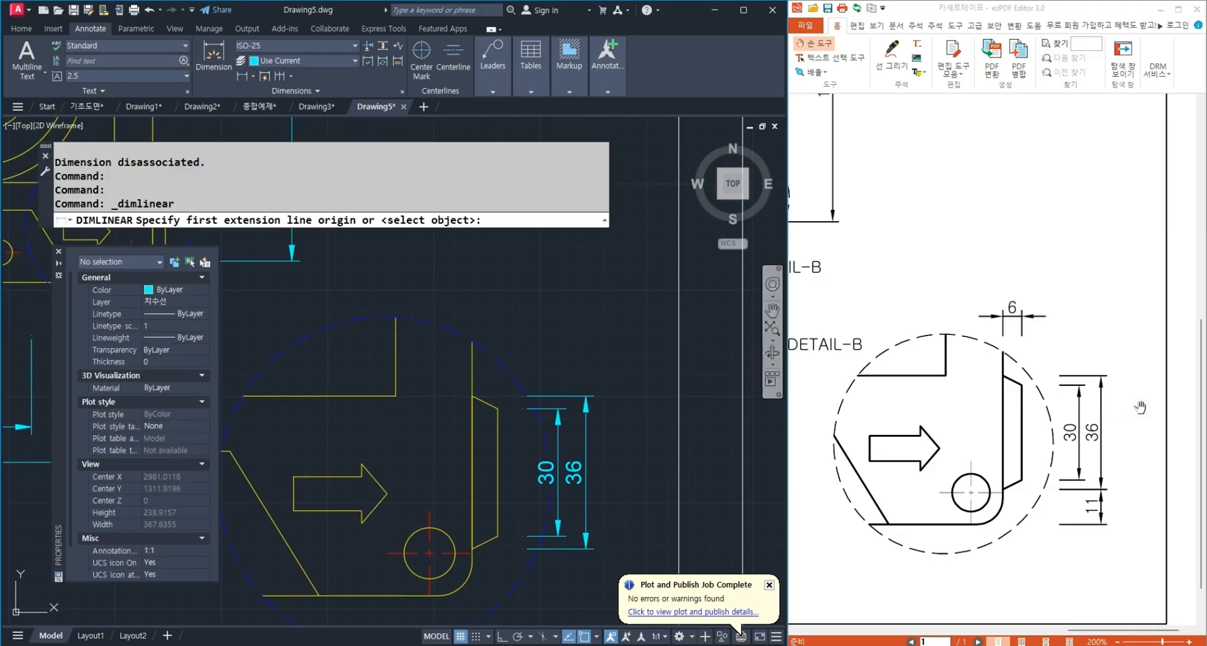
scroll(495, 417, up, 4)
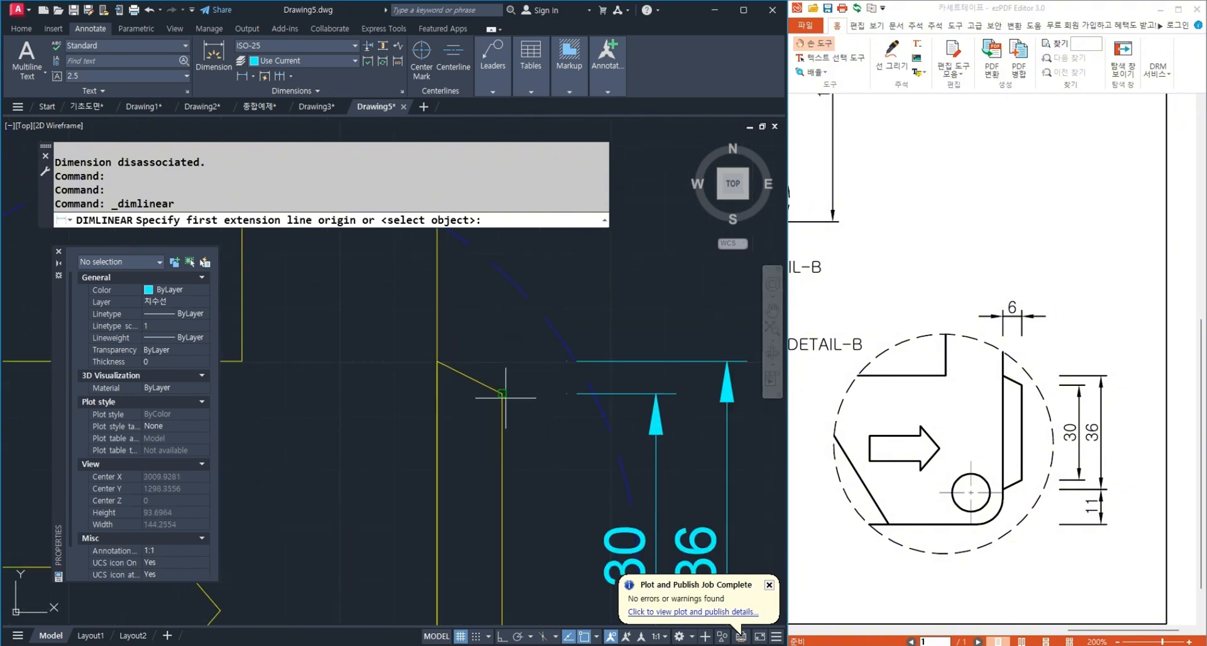
click(502, 393)
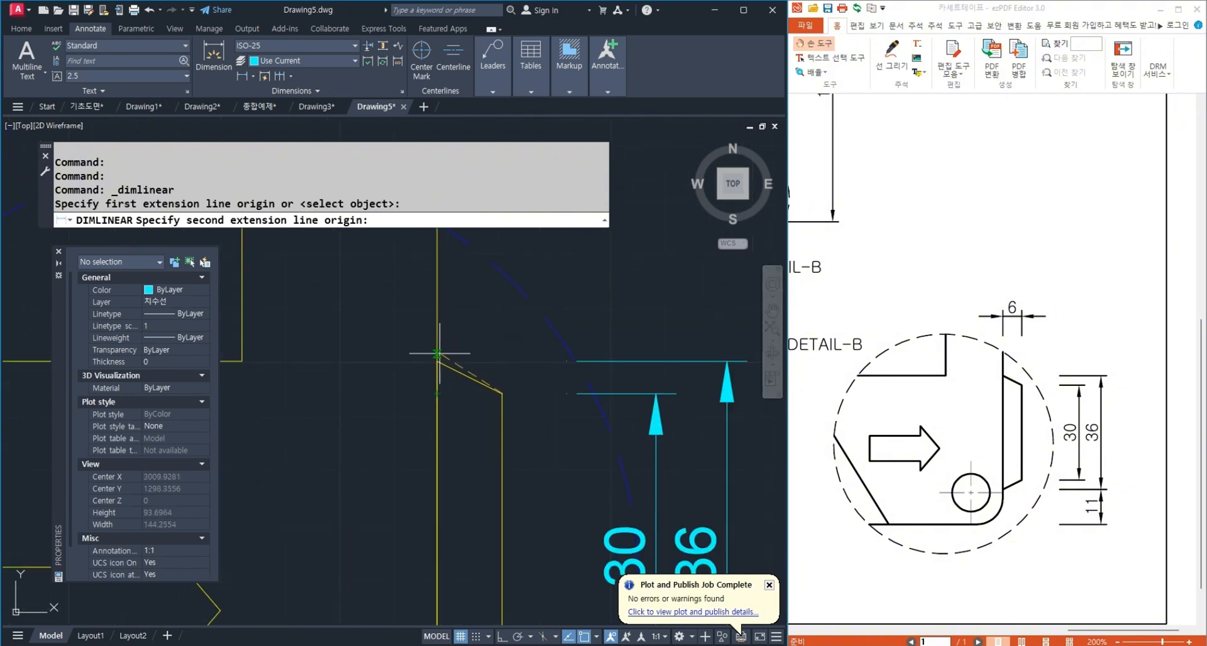
click(437, 360)
click(470, 291)
scroll(512, 440, down, 2)
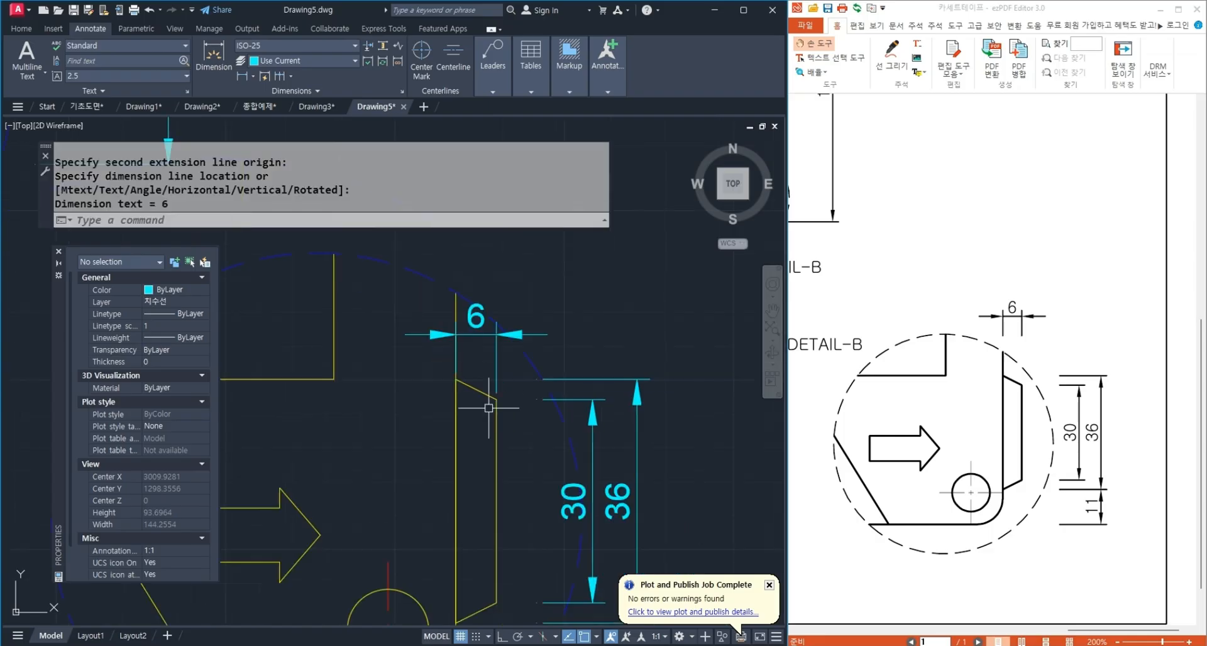
Try to move the tab width dimension up and out of the dashed detail circle.
text(m)
key(Return)
click(505, 418)
key(Return)
click(621, 364)
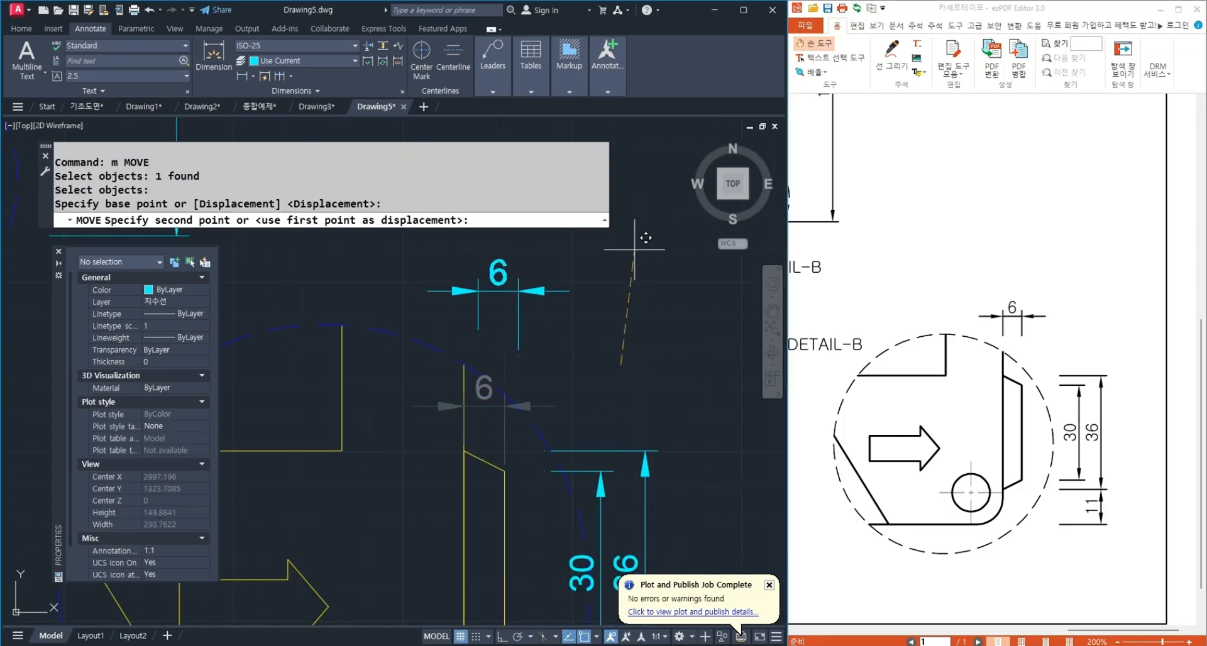
click(630, 231)
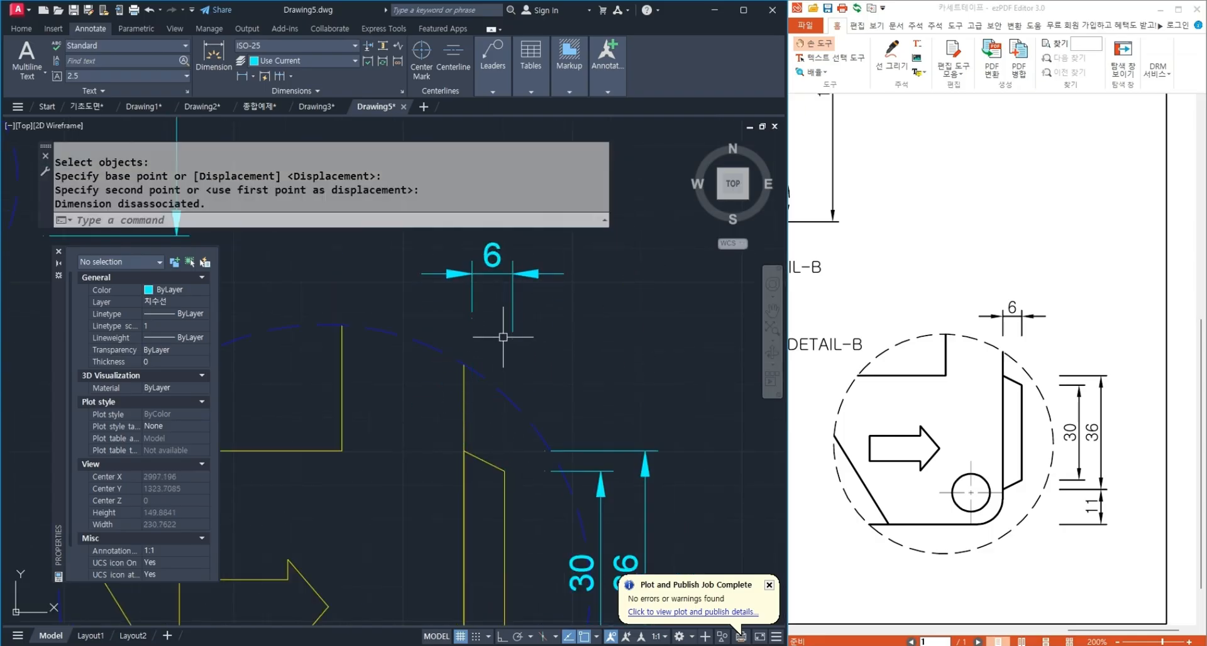
Erase the misaligned tab width dimension above the right detail.
click(518, 335)
click(490, 318)
key(Delete)
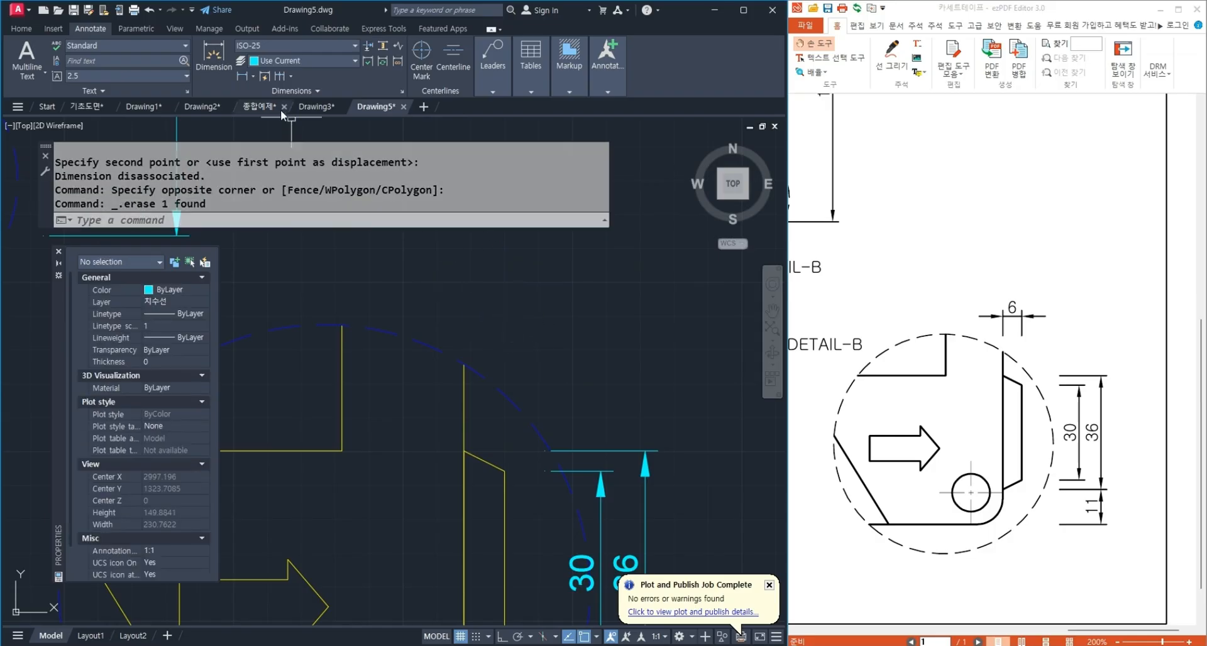
Dimension the side tab's width again with a horizontal linear dimension close above the tab's top corners.
click(243, 77)
scroll(506, 607, up, 2)
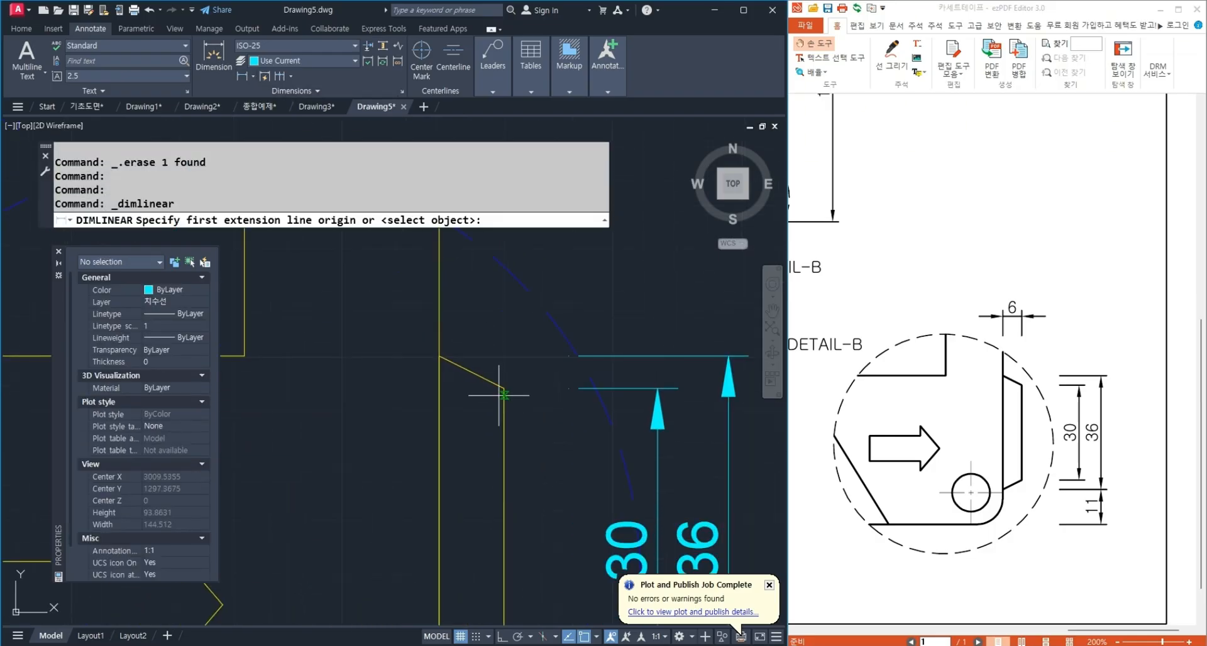
click(504, 388)
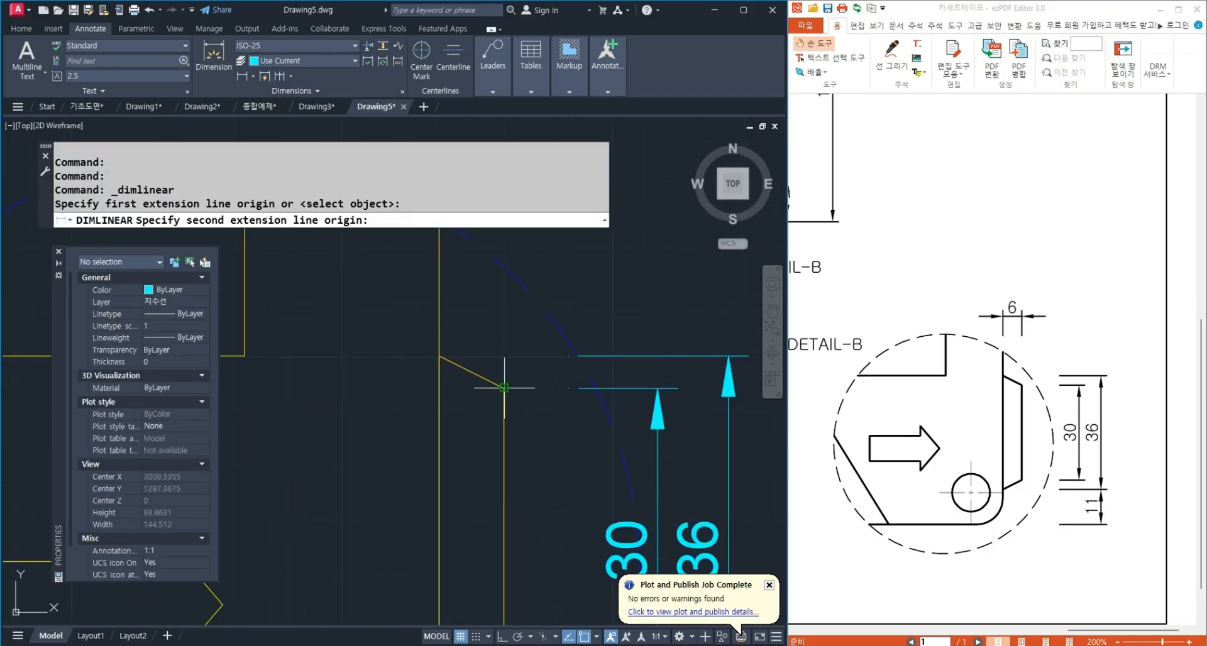
click(439, 388)
scroll(466, 410, down, 2)
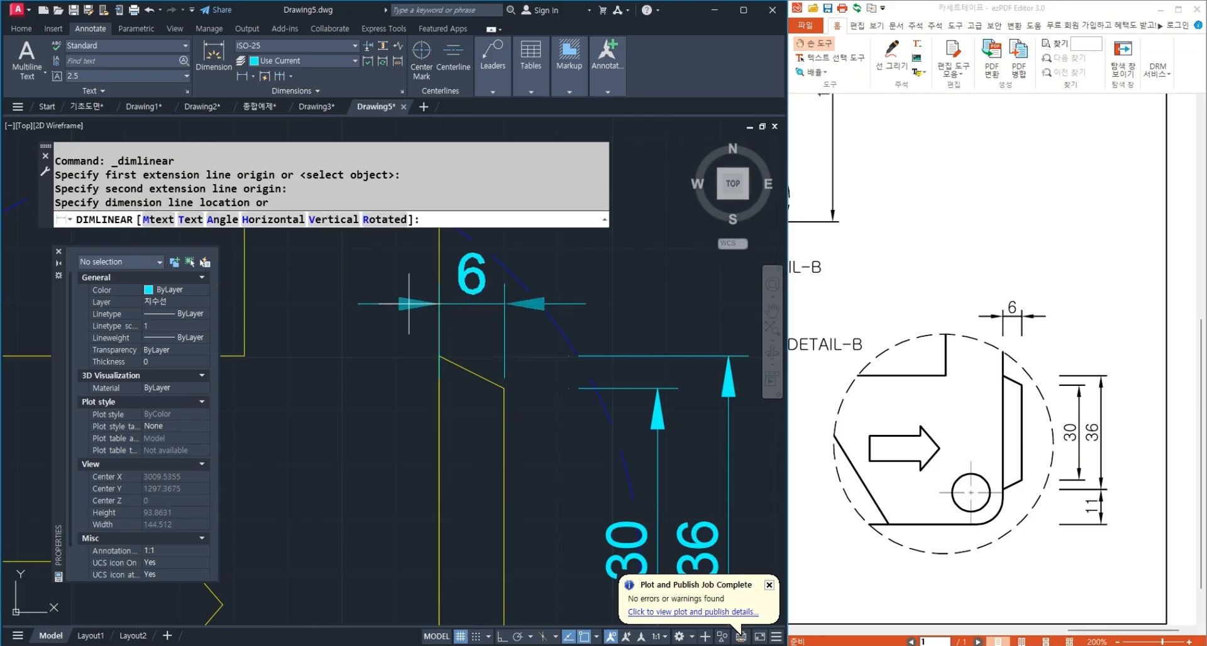
click(469, 363)
Move the tab width dimension straight up with Ortho on, so it sits above the dashed circle aligned with the tab.
middle_drag(465, 482, 418, 586)
text(m)
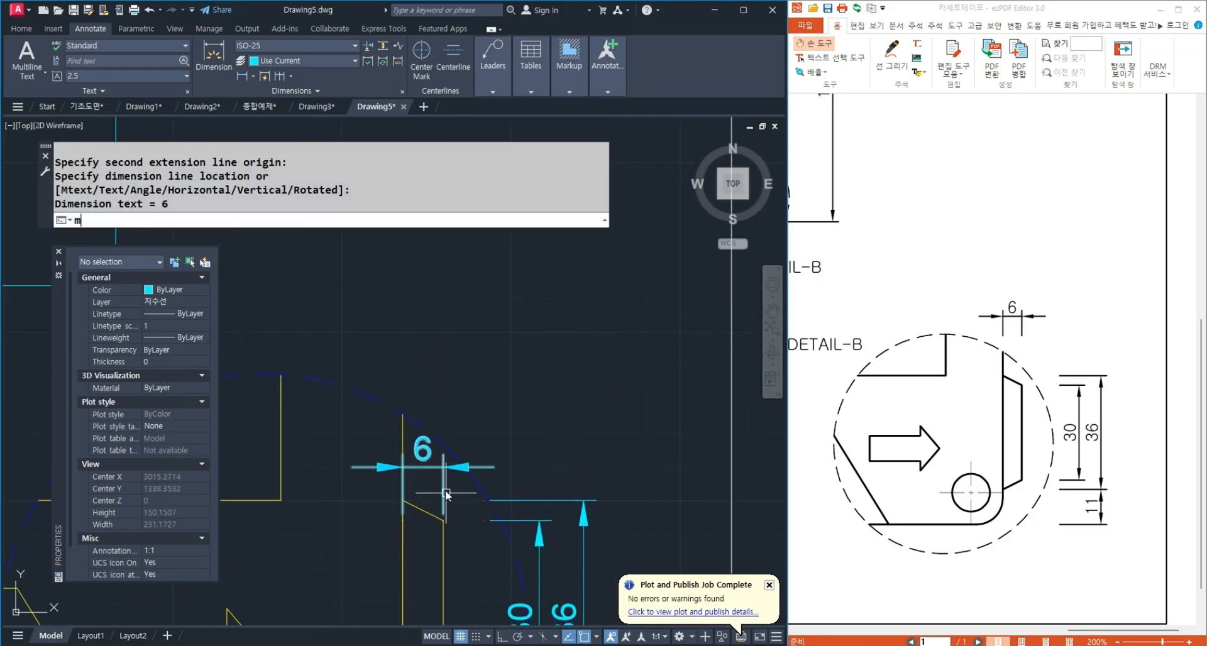
key(space)
click(446, 491)
key(space)
click(586, 464)
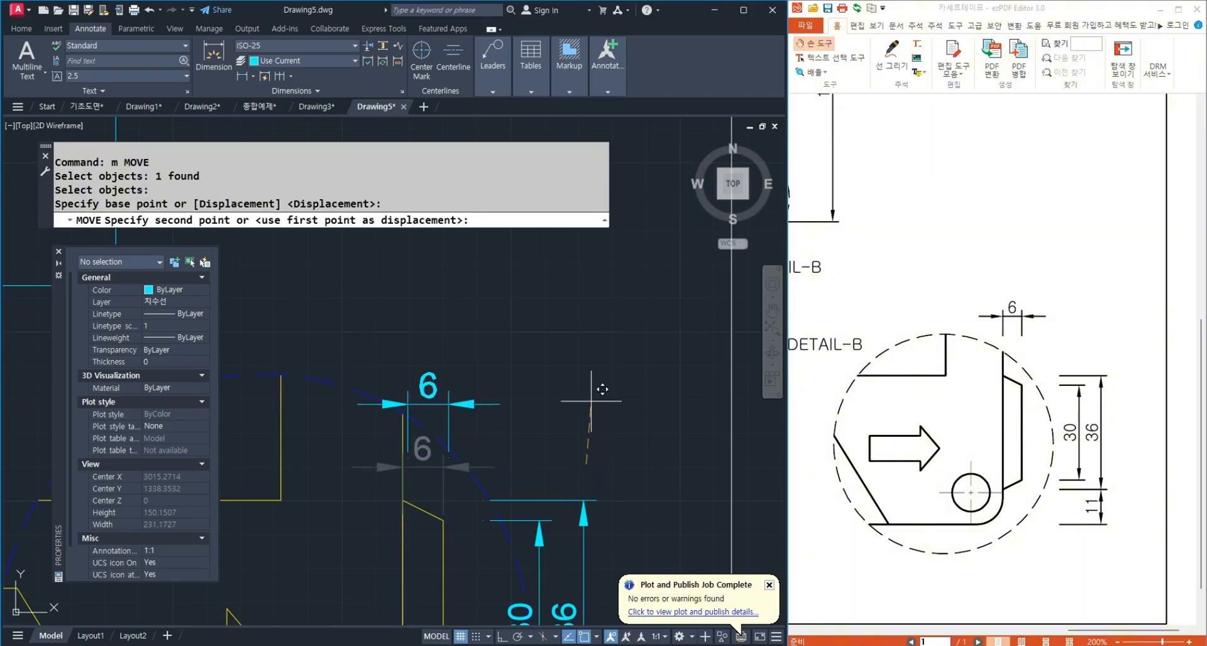
key(F8)
click(588, 335)
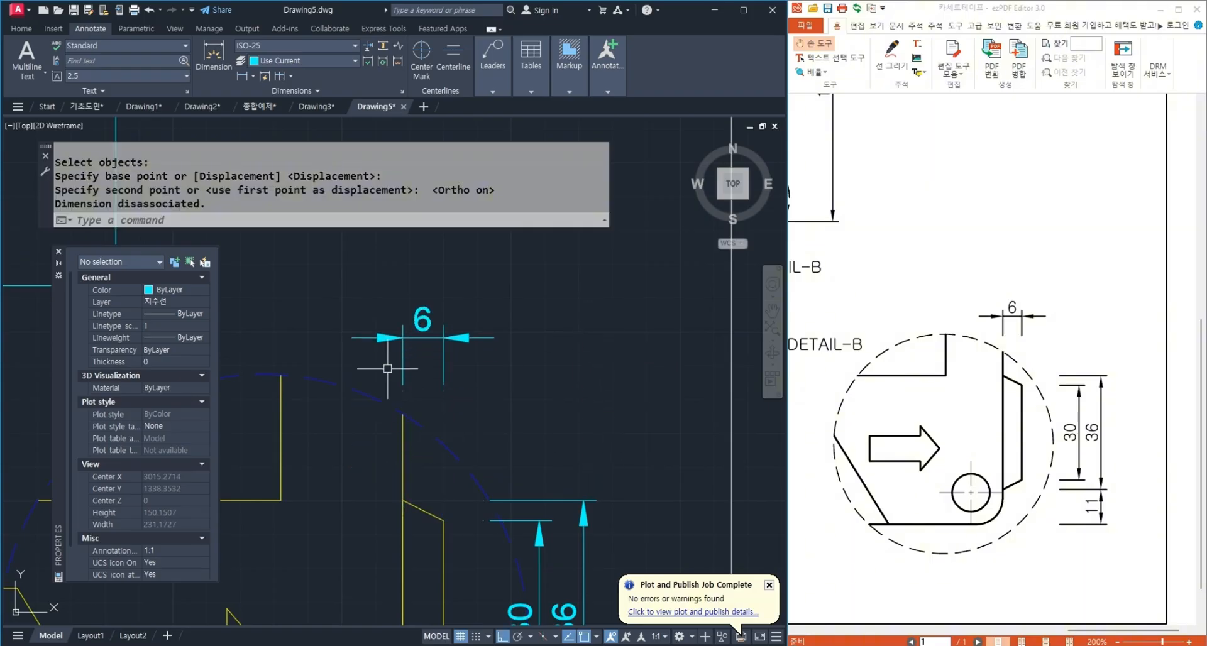
Change the Standard text style's font to 굴림 and apply it.
scroll(497, 376, down, 3)
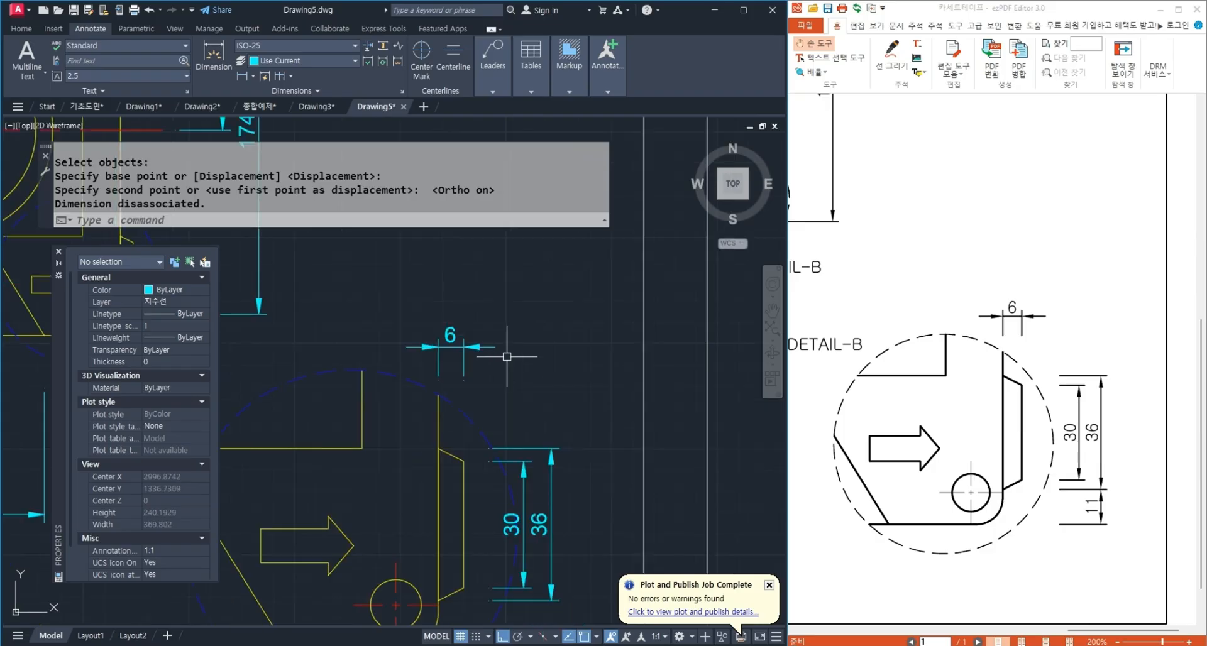
scroll(580, 367, down, 2)
scroll(580, 366, down, 4)
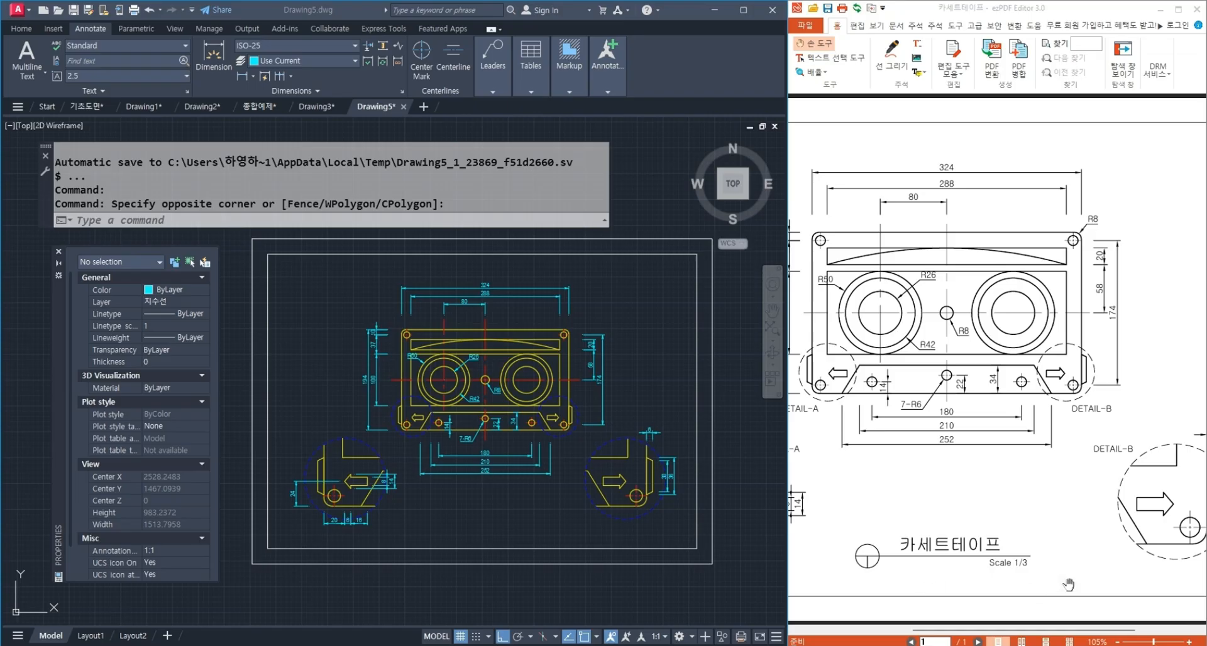
ctrl+scroll(995, 592, up, 4)
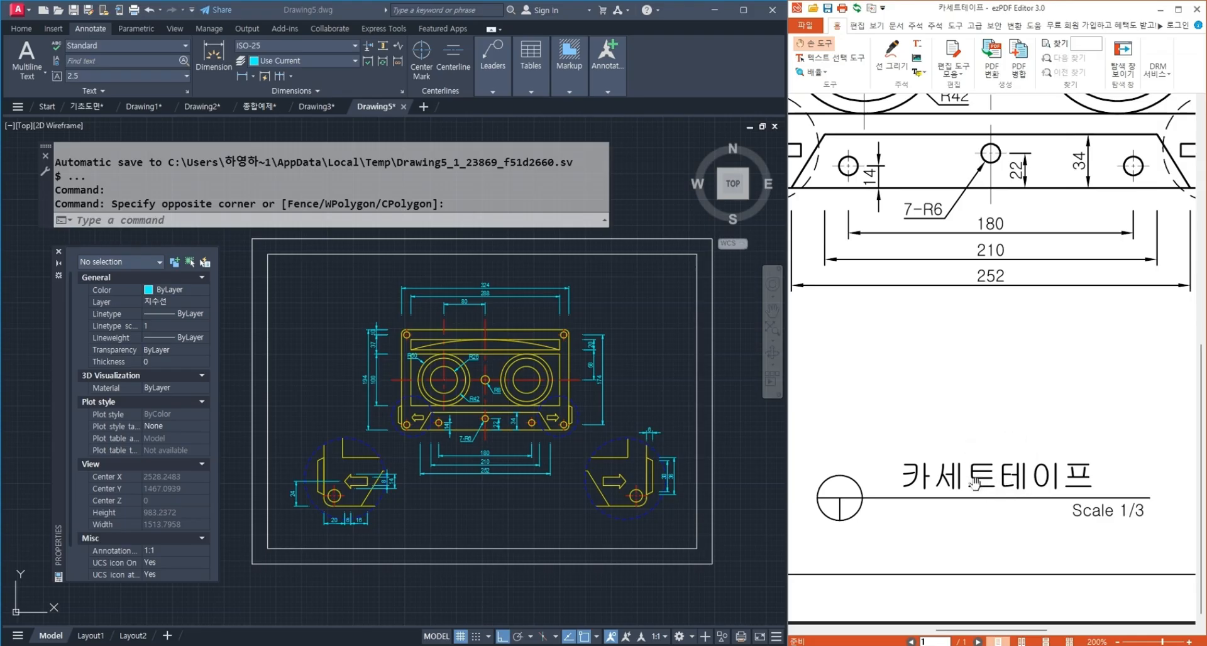
click(574, 535)
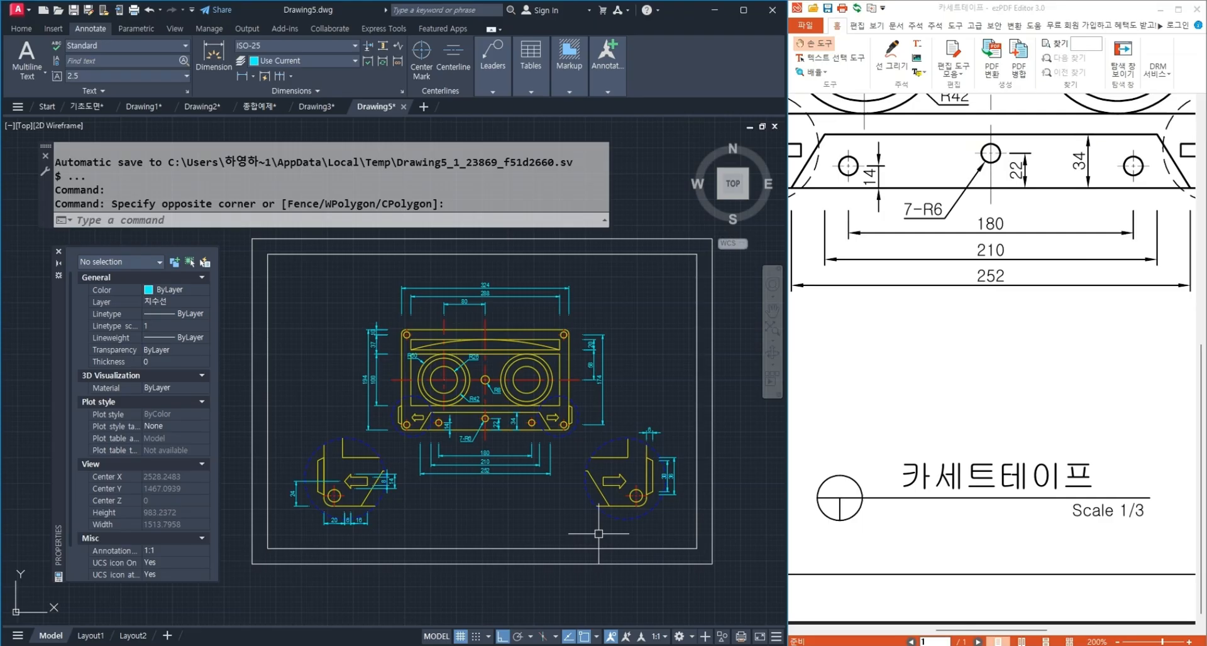
text(st)
key(Return)
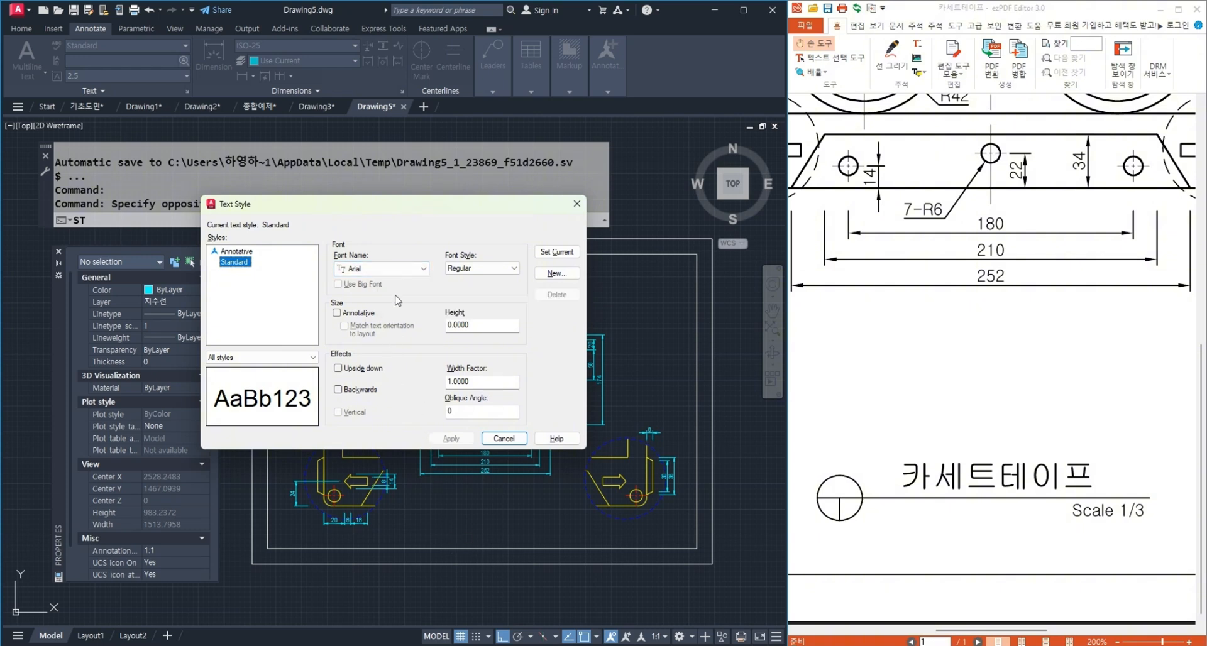
click(408, 270)
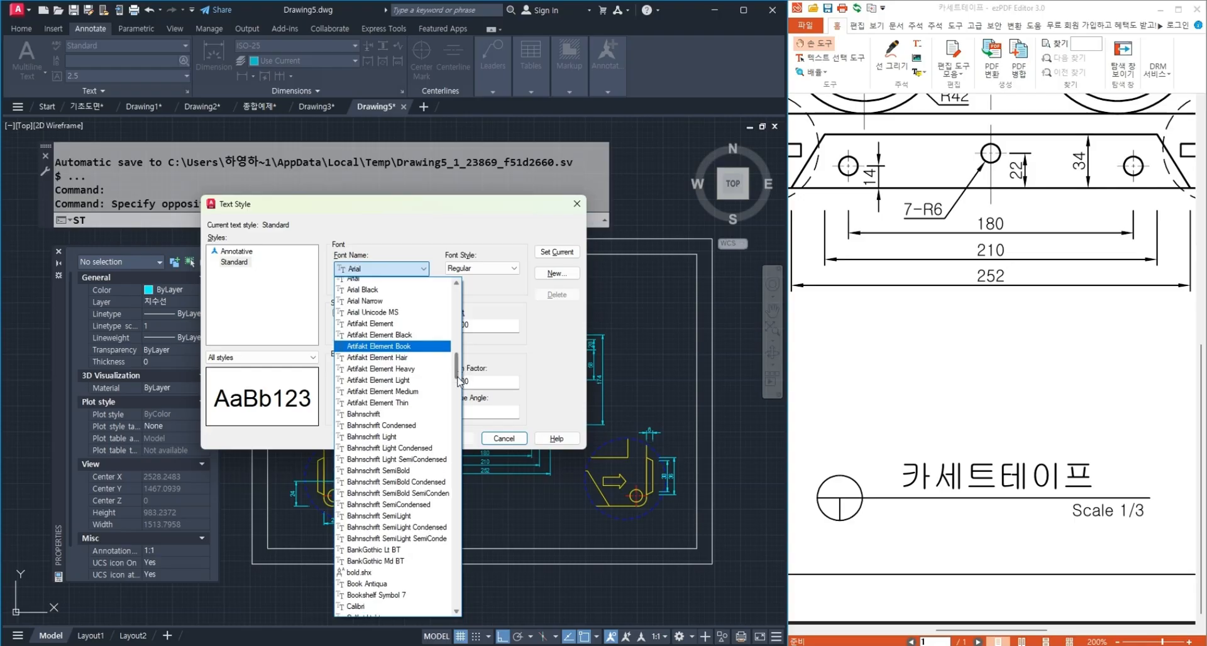
drag(458, 378, 463, 613)
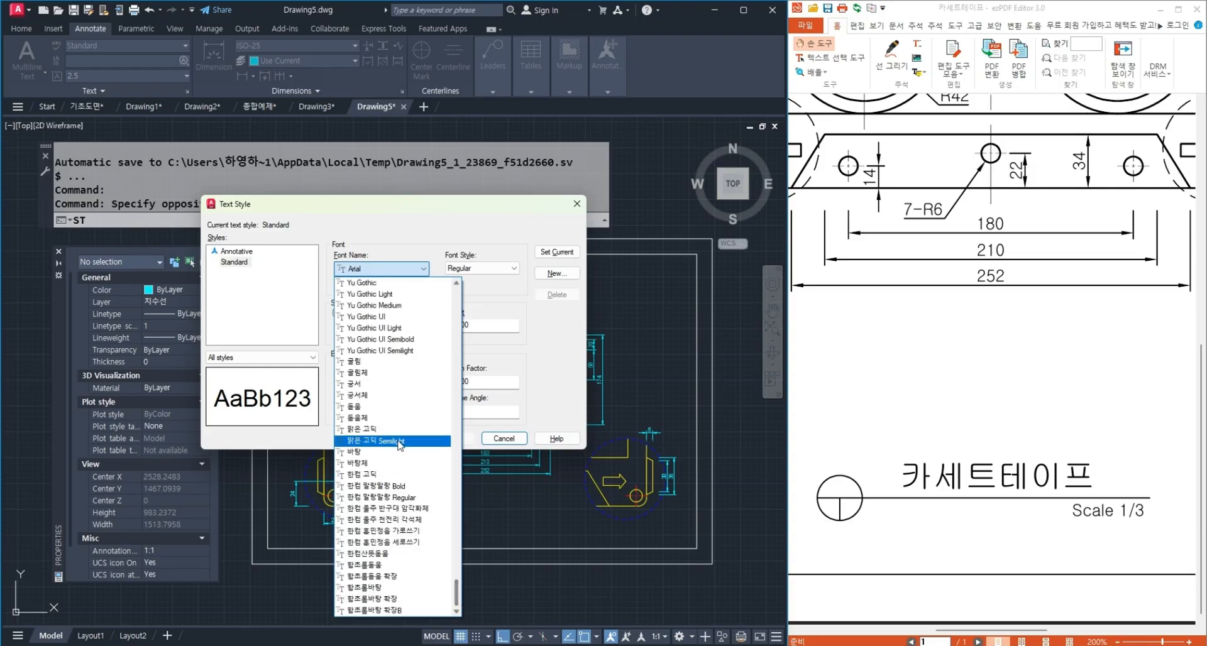
click(355, 362)
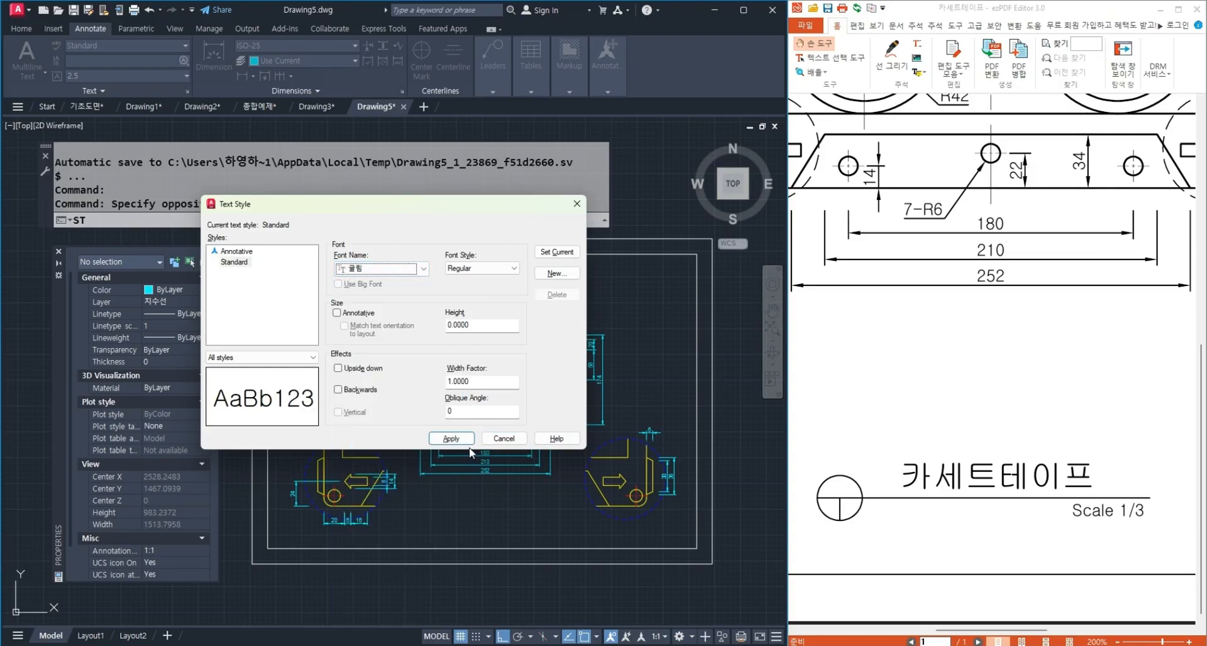
click(453, 439)
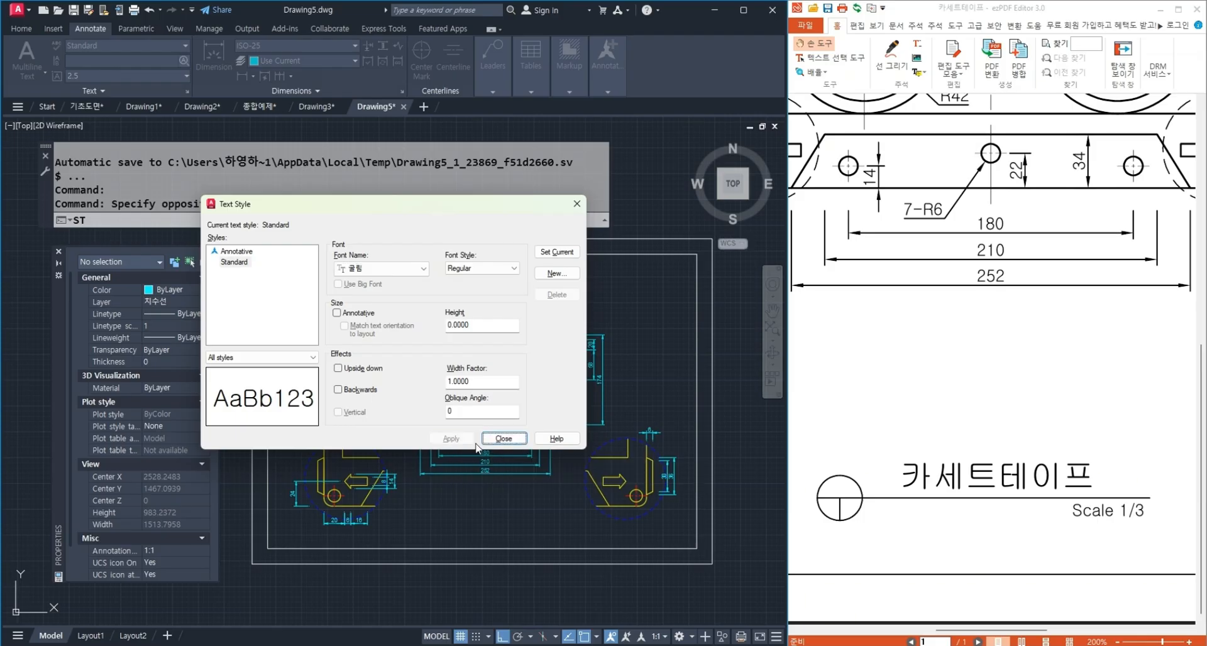
click(505, 440)
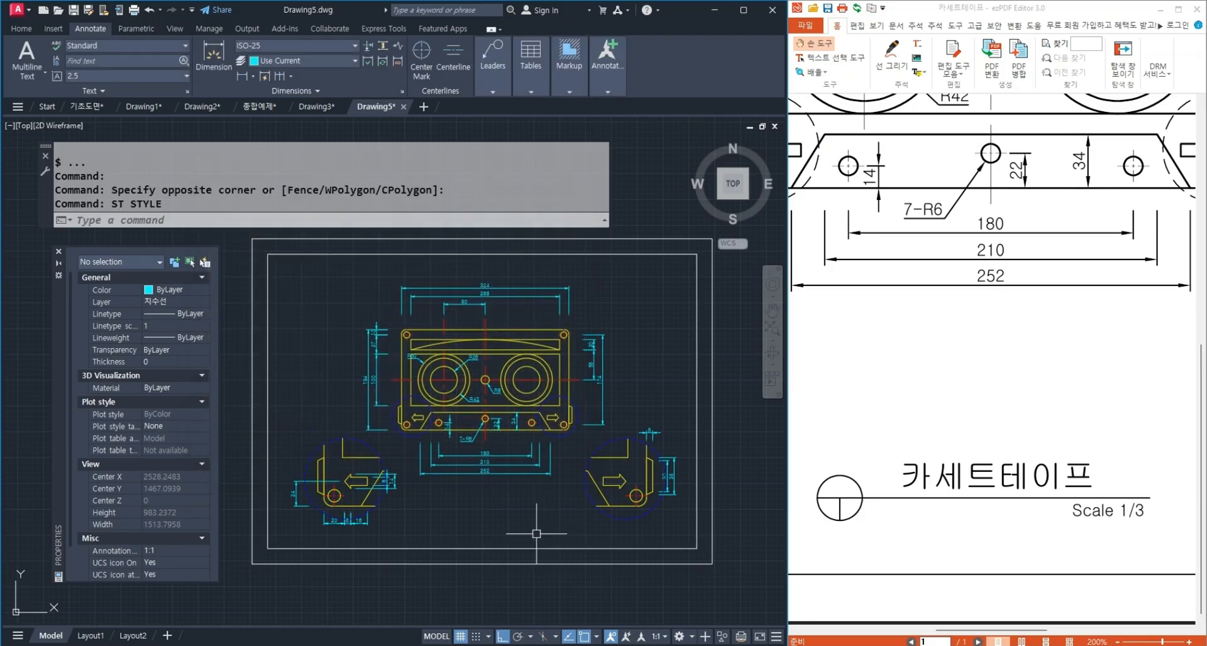
scroll(512, 546, up, 2)
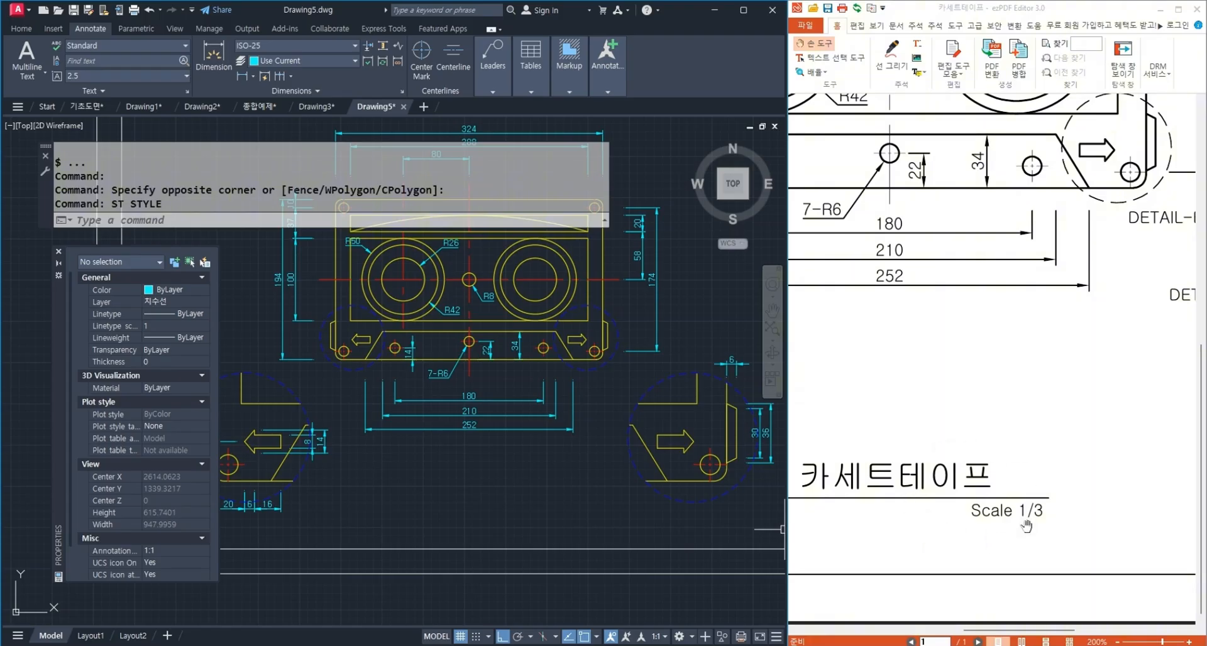
drag(961, 522, 1041, 523)
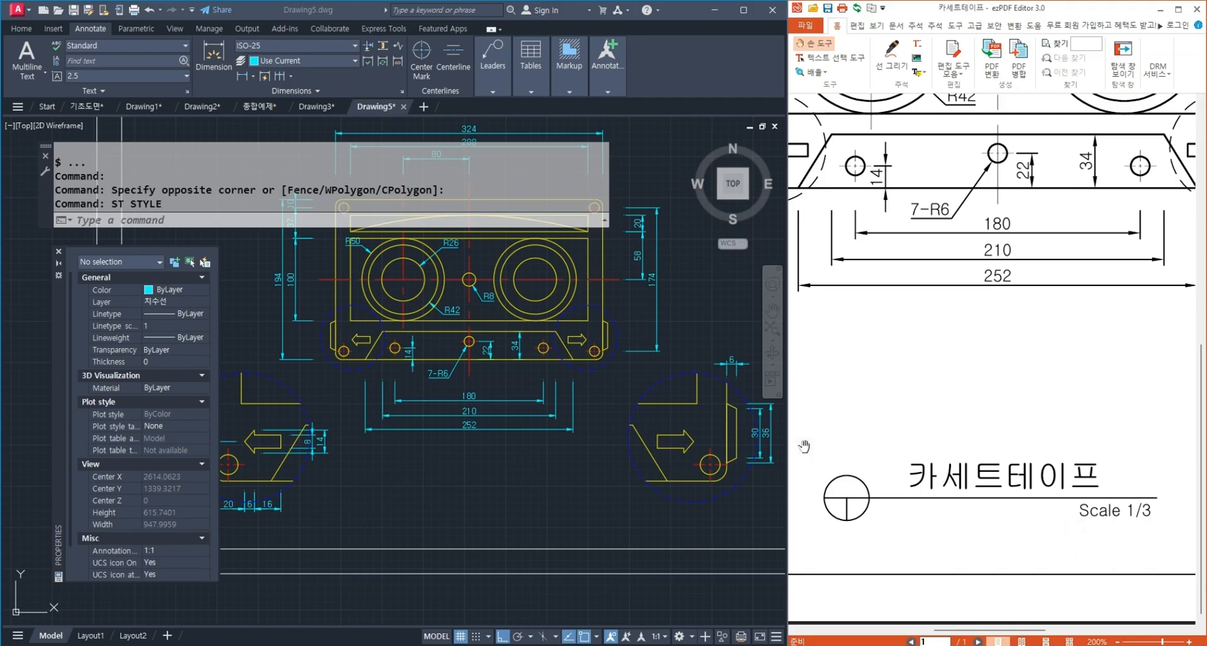
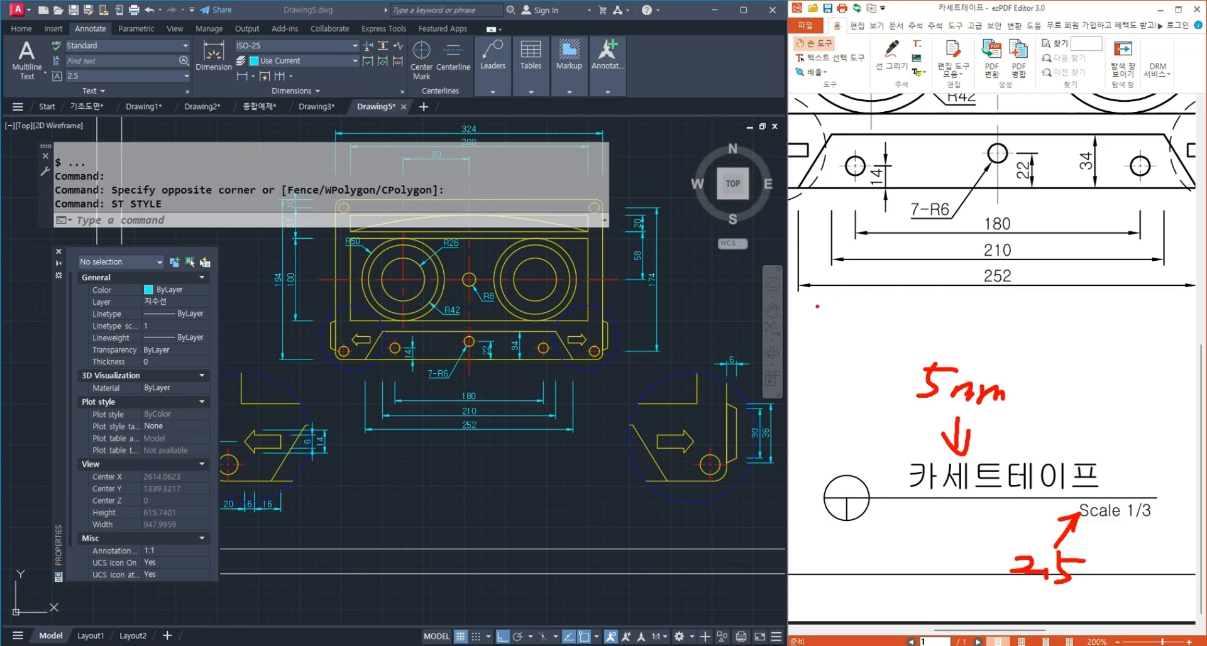
mouse_move(631, 305)
mouse_down()
mouse_move(675, 269)
mouse_move(671, 305)
mouse_up()
drag(689, 264, 702, 295)
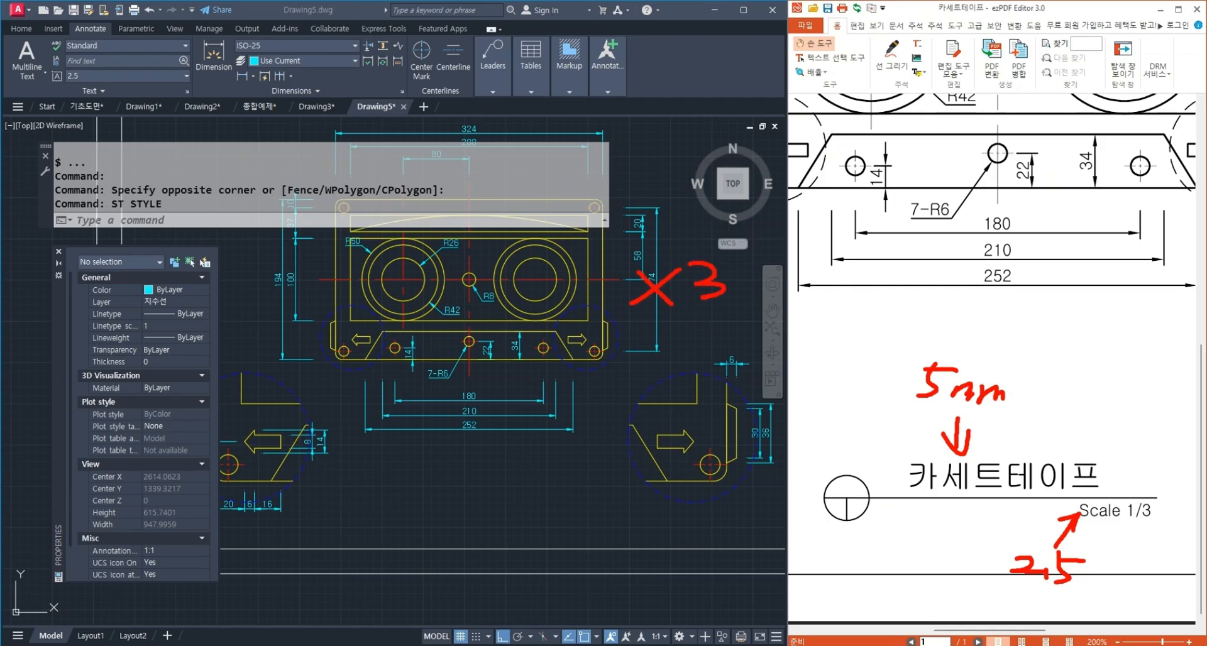
drag(739, 261, 739, 294)
mouse_move(751, 261)
mouse_down()
mouse_move(744, 293)
mouse_move(784, 269)
mouse_up()
drag(786, 258, 796, 298)
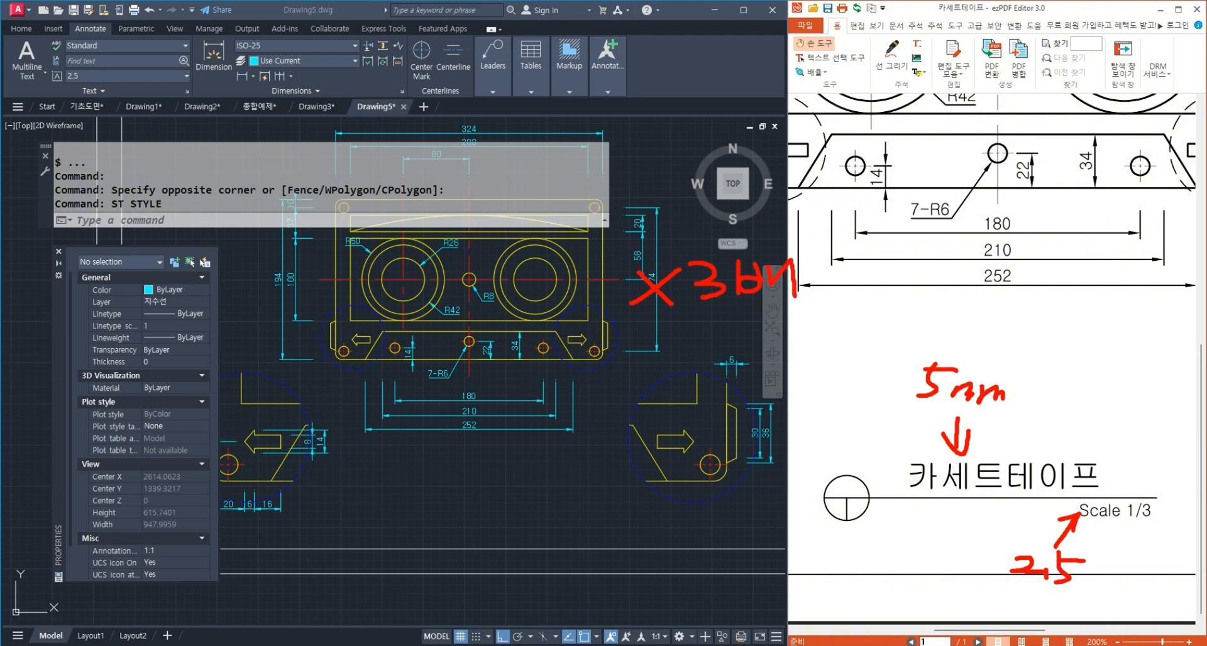
mouse_move(1112, 562)
mouse_down()
mouse_move(1088, 588)
mouse_move(1143, 584)
mouse_move(1123, 592)
mouse_up()
drag(997, 614, 1026, 612)
drag(998, 629, 1028, 628)
mouse_move(1030, 609)
mouse_down()
mouse_move(1041, 630)
mouse_move(1079, 632)
mouse_up()
mouse_move(1087, 609)
mouse_down()
mouse_move(1105, 605)
mouse_move(1127, 629)
mouse_move(1159, 627)
mouse_up()
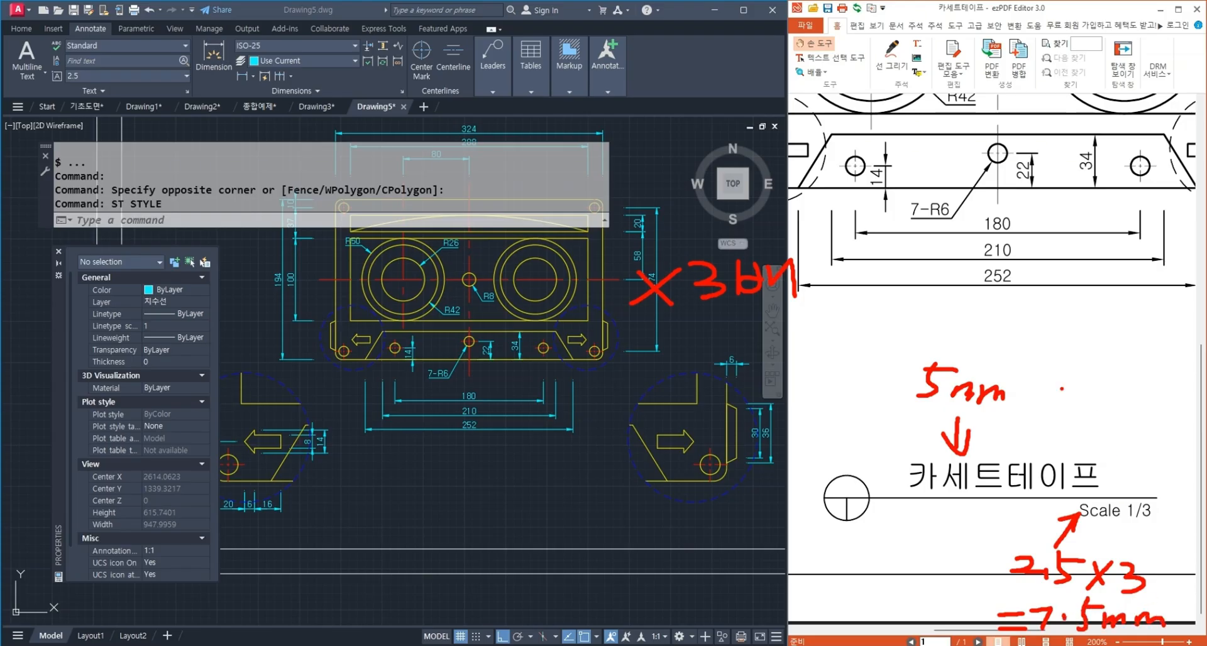
mouse_move(1004, 364)
mouse_down()
mouse_move(1035, 398)
mouse_move(1001, 394)
mouse_up()
drag(1036, 365, 1029, 399)
mouse_move(1039, 374)
mouse_down()
mouse_move(1055, 376)
mouse_move(1039, 392)
mouse_move(1093, 369)
mouse_up()
key(ctrl+z)
key(ctrl+z)
mouse_move(1073, 385)
mouse_down()
mouse_move(1125, 396)
mouse_move(1139, 372)
mouse_move(1170, 400)
mouse_up()
drag(1168, 400, 1186, 400)
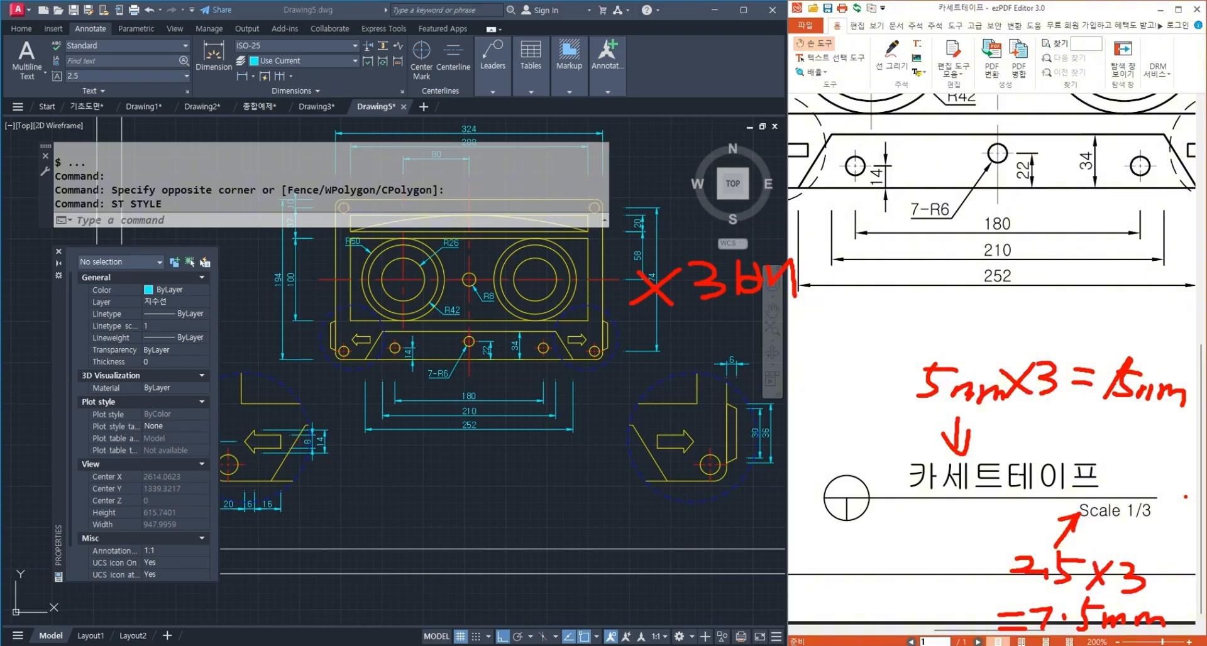
key(Escape)
Switch to Notepad and add the line ": 일반적인 글씨는 2.5mm기준으로 작성" under the 문자크기 item.
key(alt+Tab)
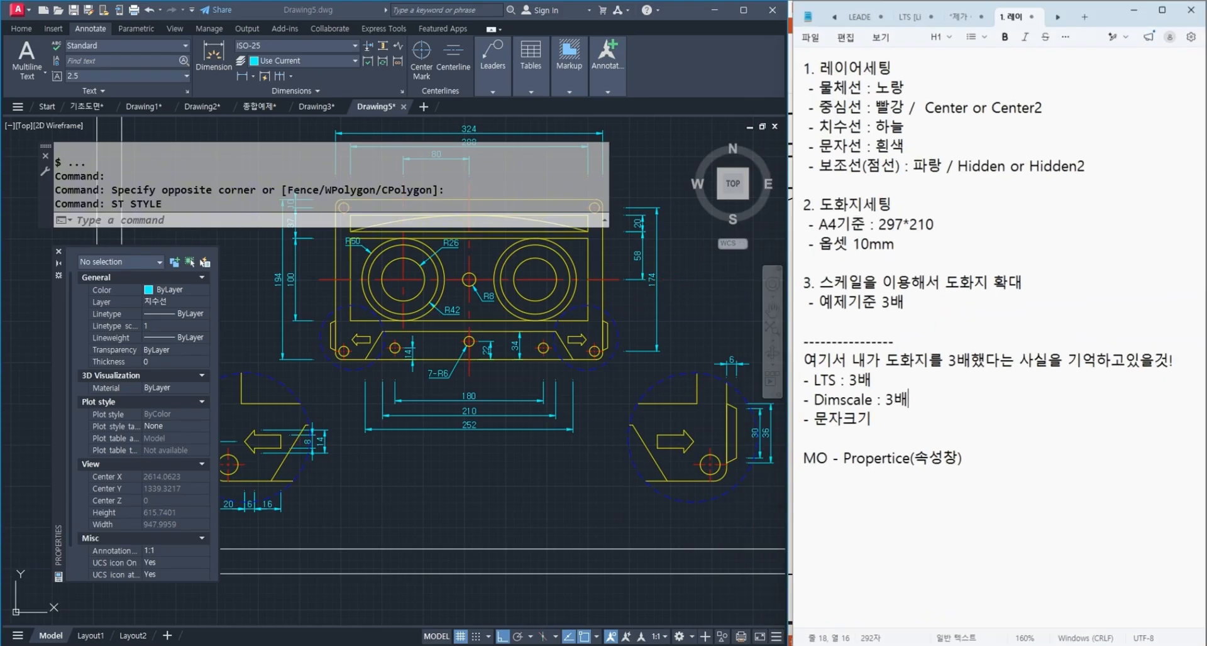
drag(867, 361, 1100, 364)
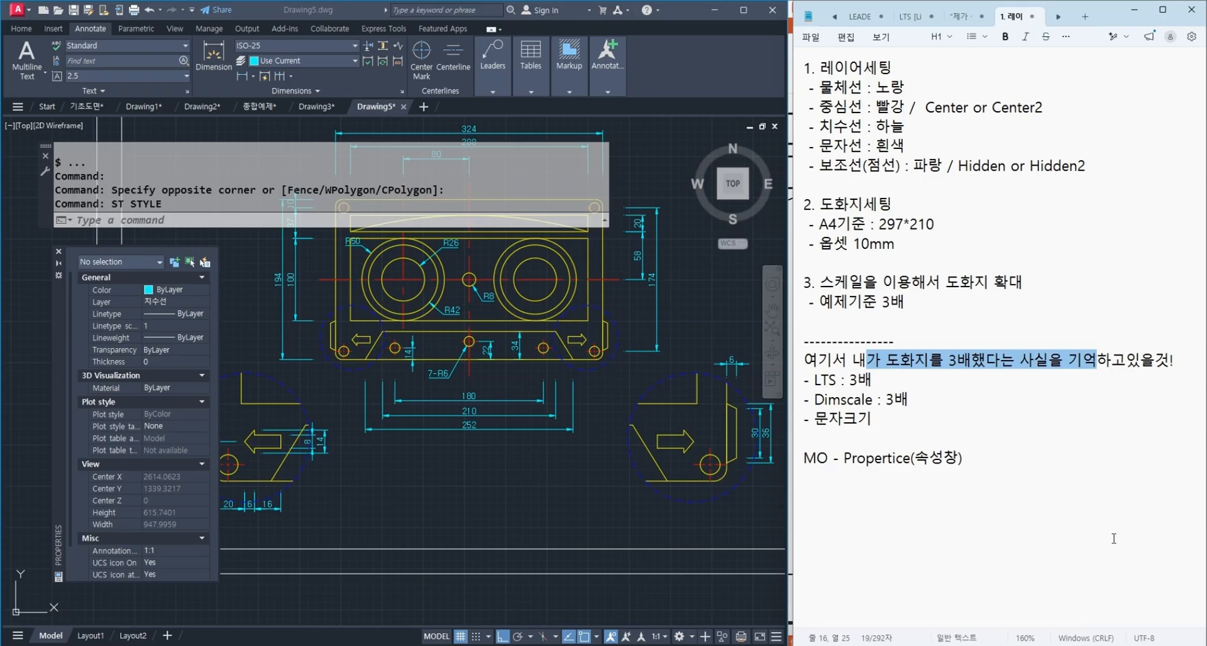
click(901, 435)
key(Return)
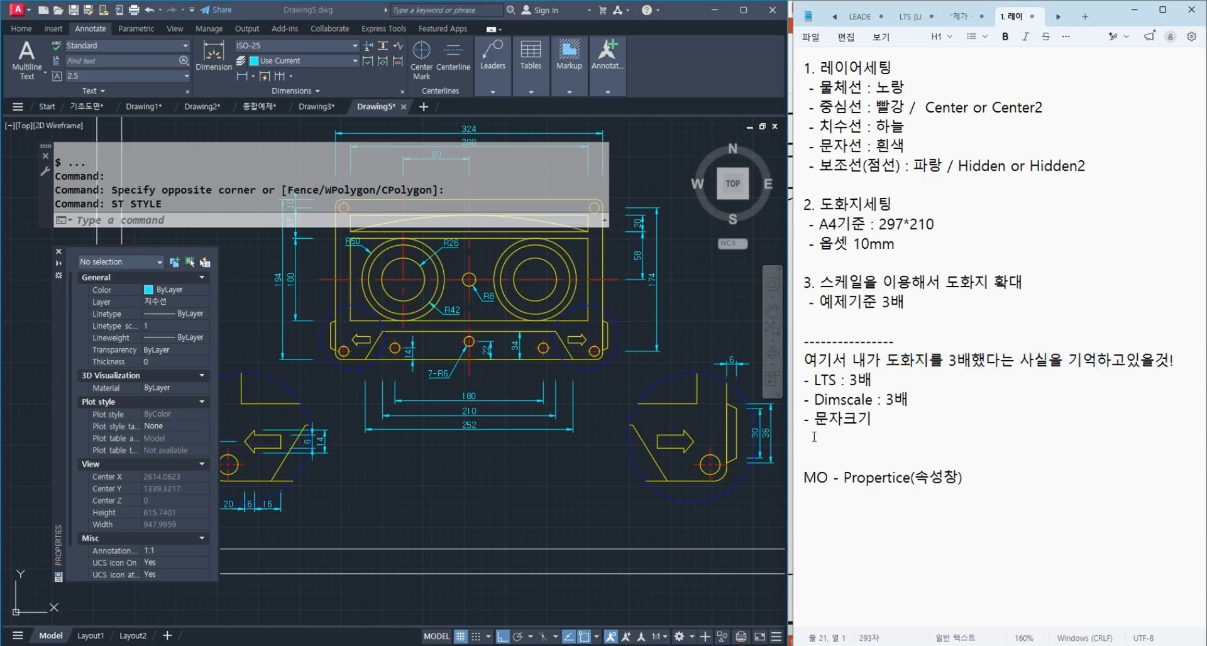
text(: 일반적인 글씨는 )
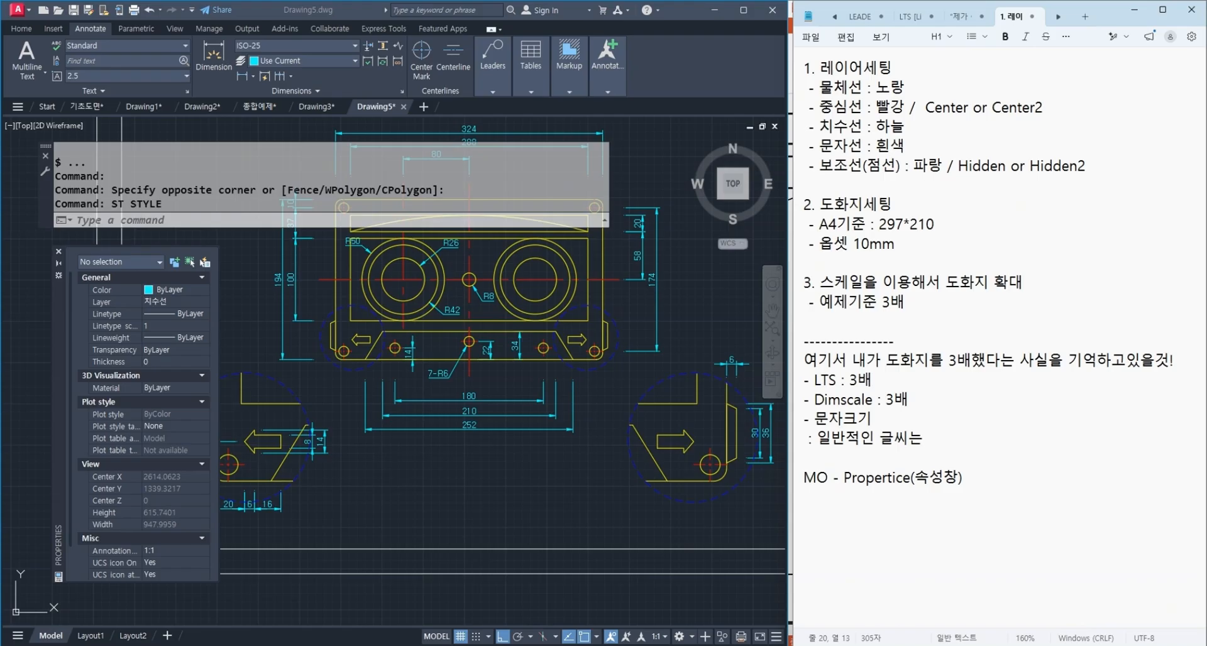
text(2.5mm기준으로 작성)
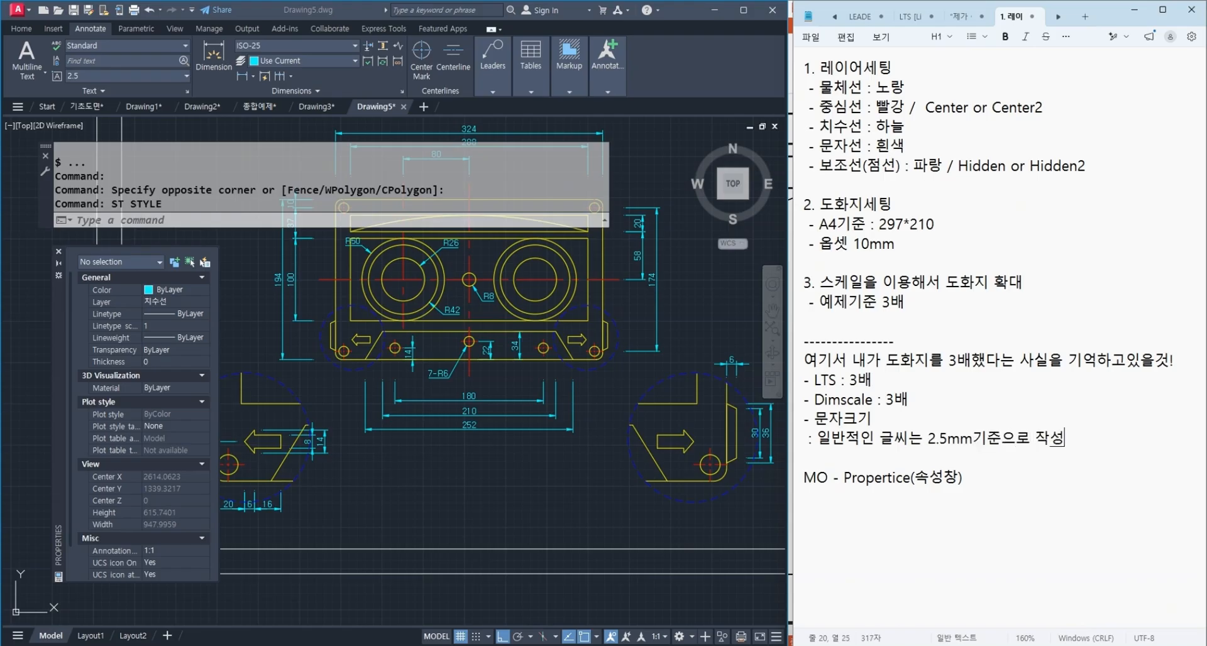
Add the note line ": 제목글씨는 2배 키운 5mm로 작성" below the general text height line.
key(Return)
text(: 제목글)
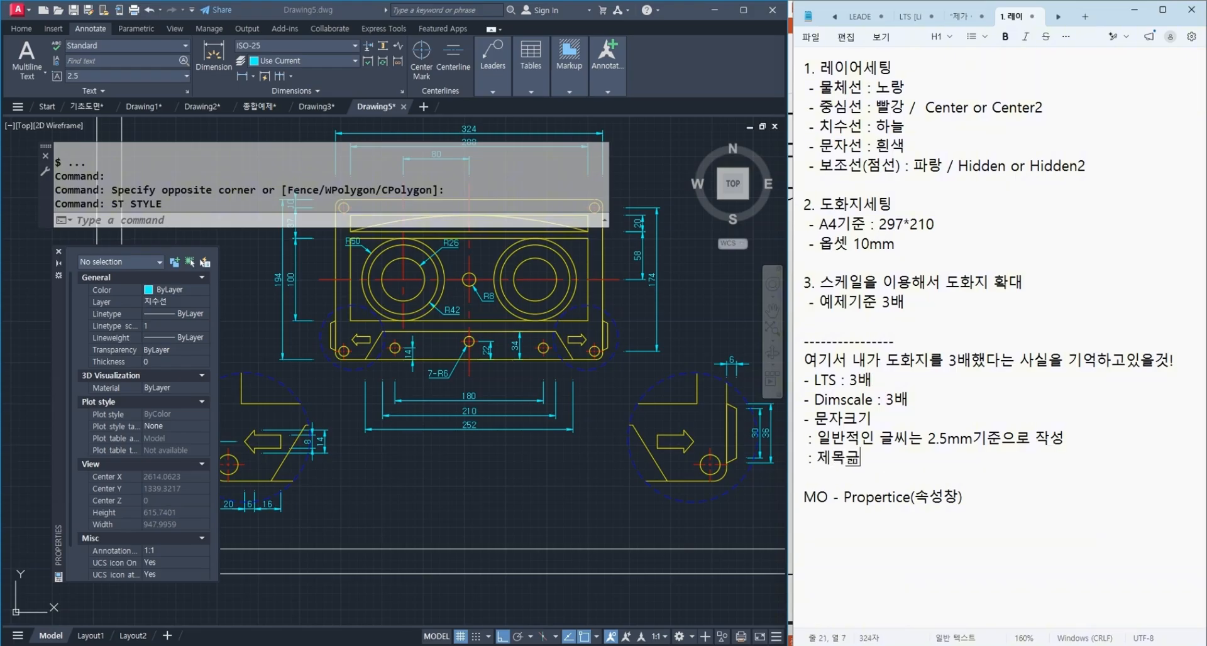
text(씨는 )
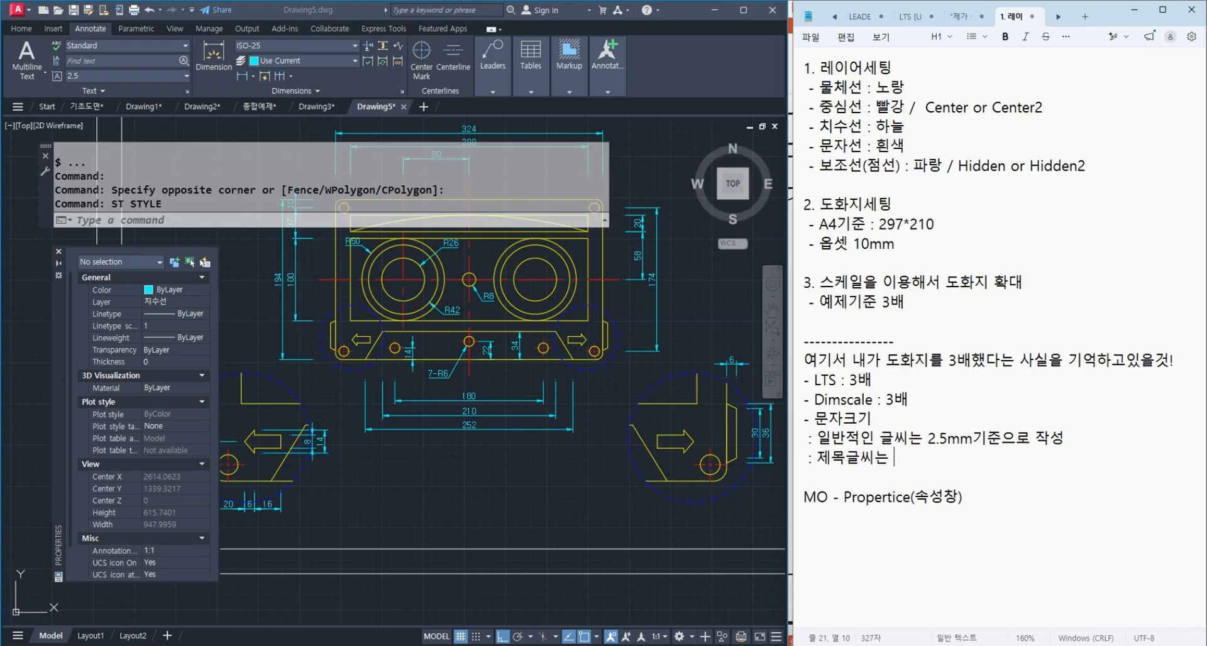
text(2배 키우 5mm로 작성)
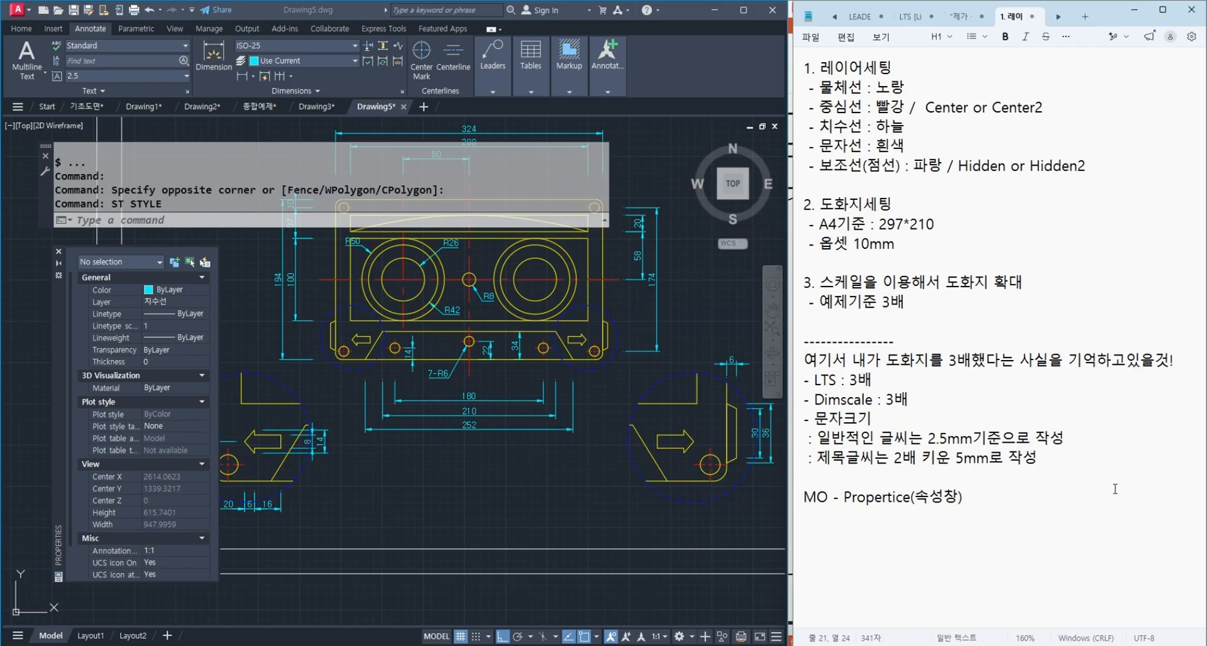
Leave a blank line below the text height notes and write "지금 현재 도화지를 3배 키운상태이므로".
key(Return)
key(Return)
text(지금 현)
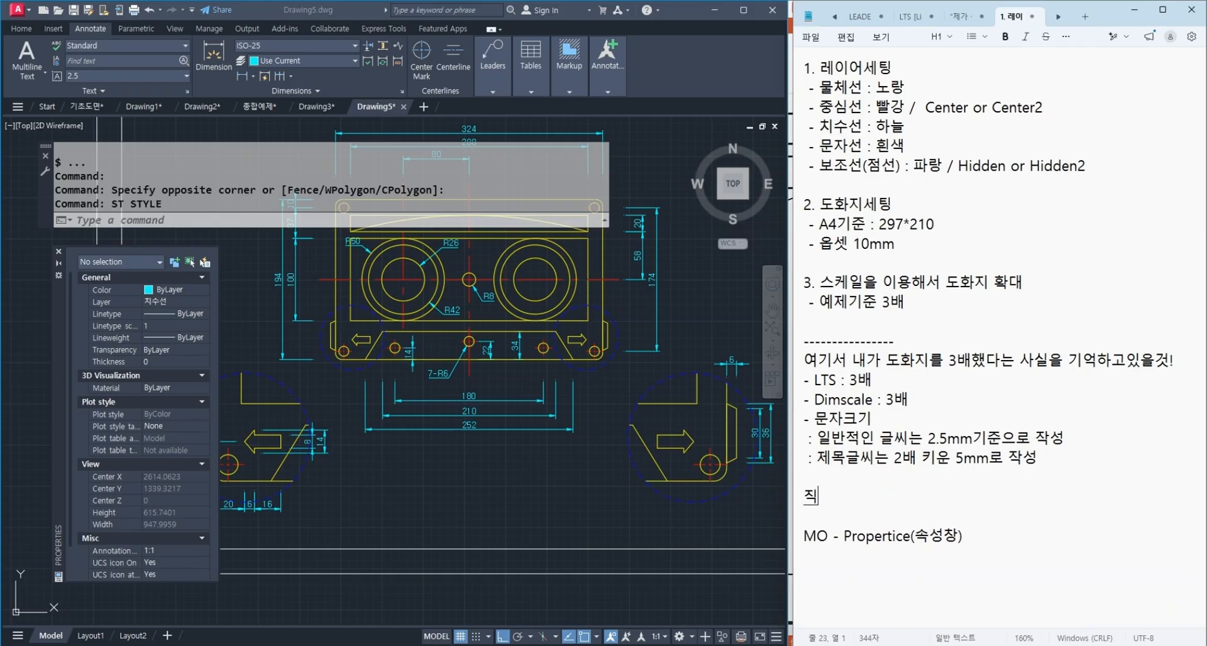
text(재 도화지를)
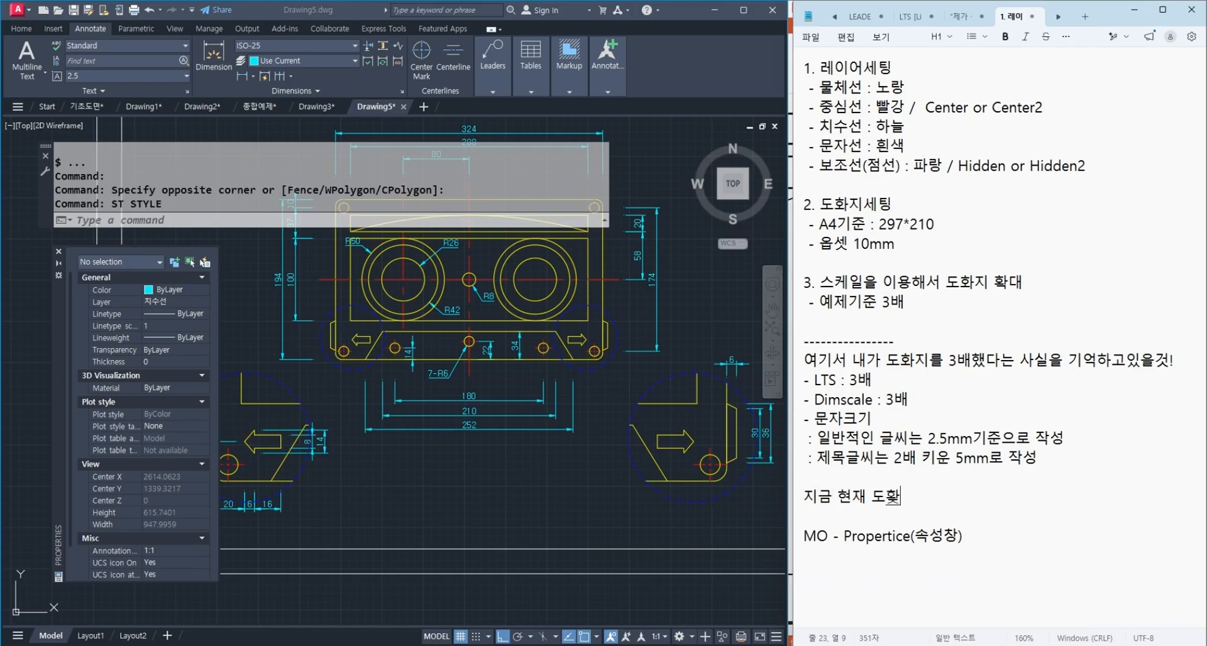
text( 3배 키운상)
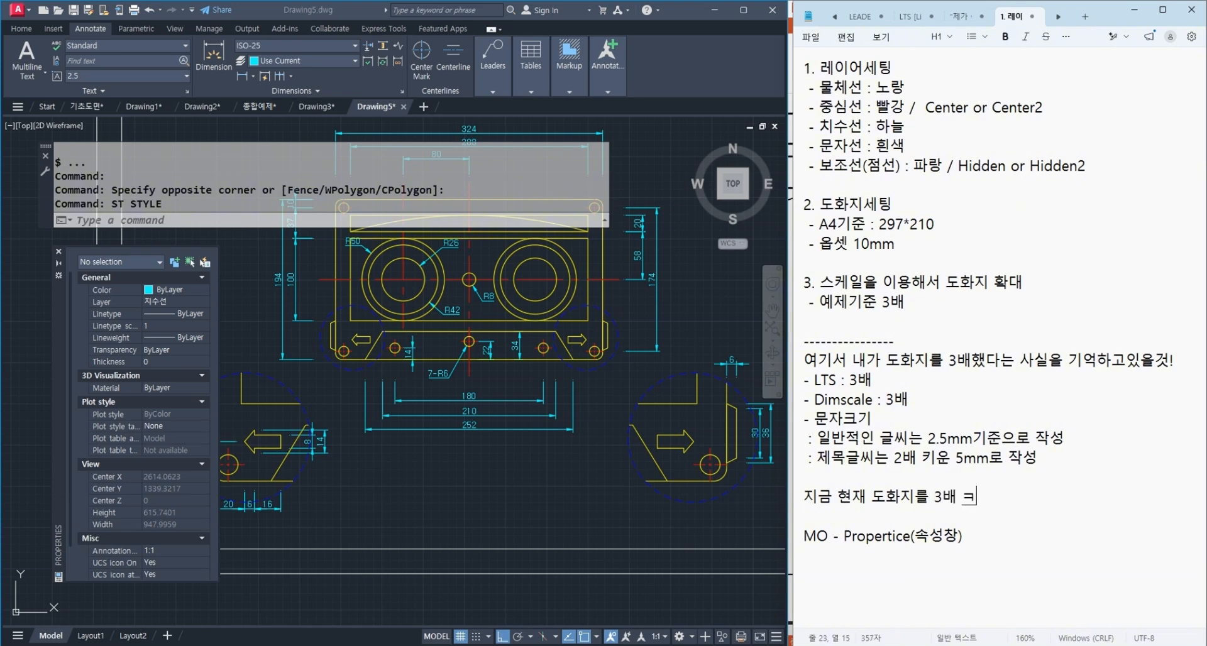
text(태이므로)
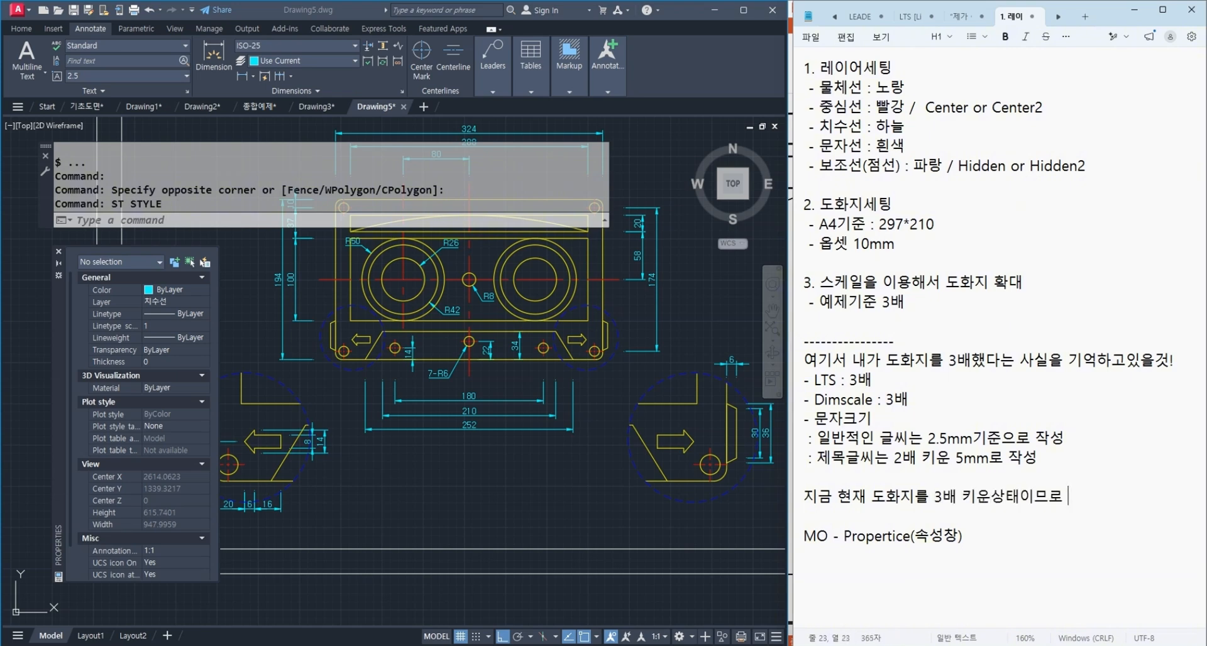
Write the basic text height calculation "2.5*3 = 7.5mm 기본글씨크기" on the line below the sheet scaling note.
key(Return)
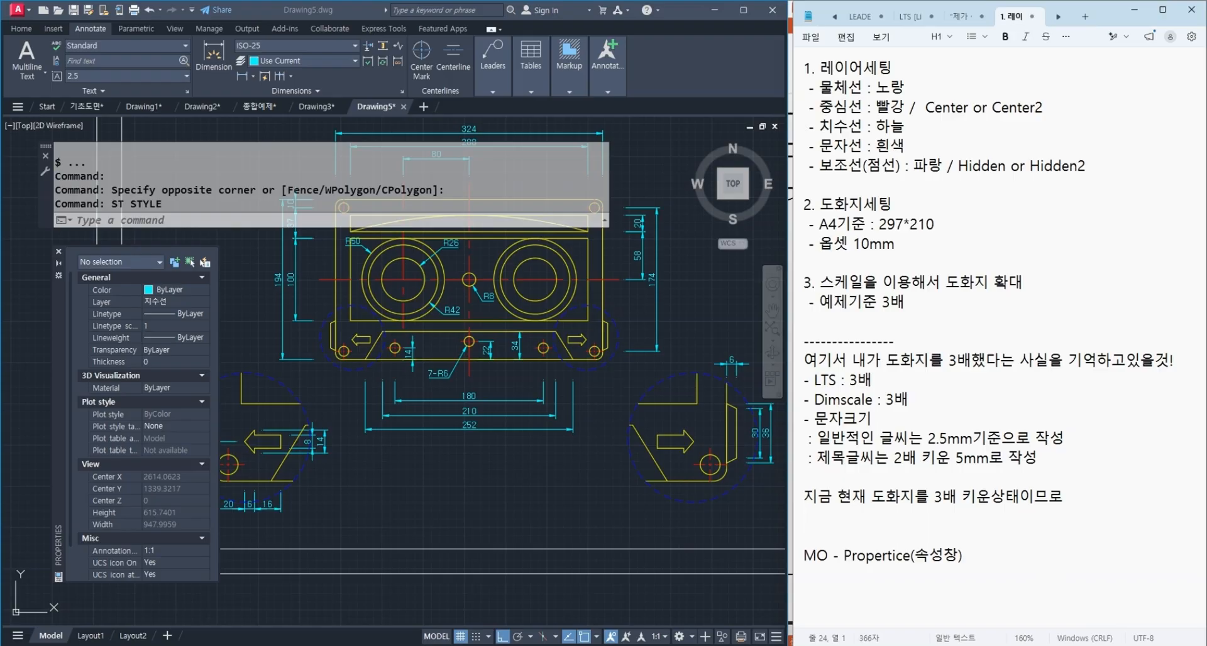
text(2.5*3 = 7.)
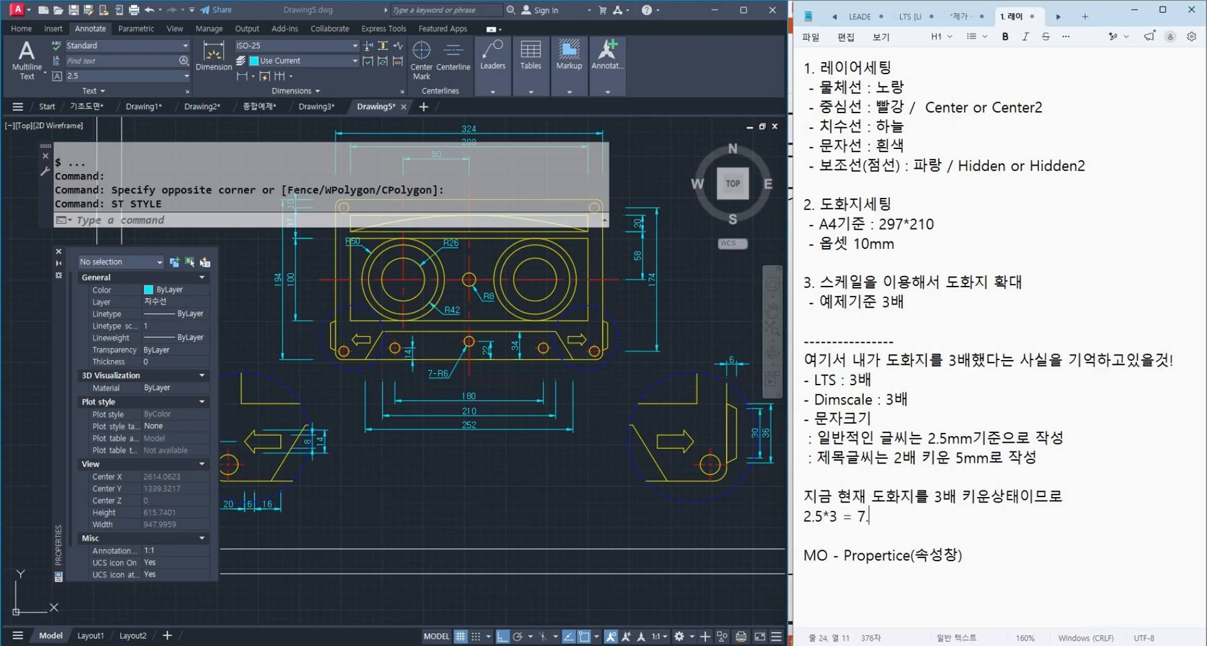
text(5mm)
key(Delete)
text(기본글씨크)
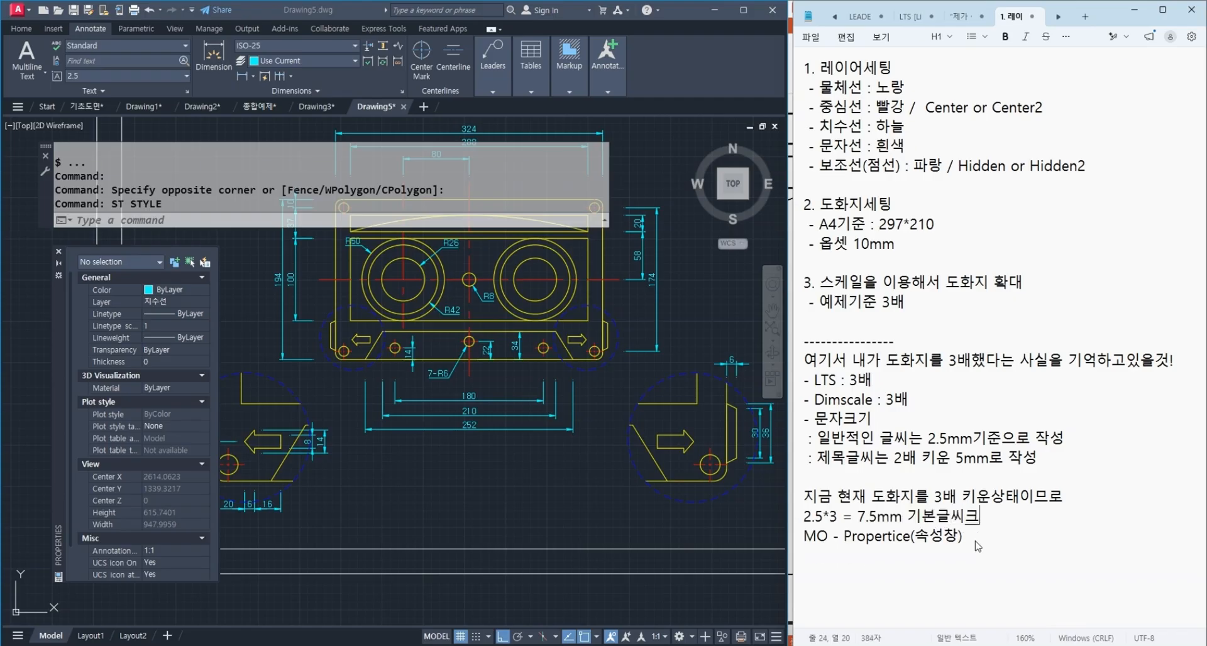
text(기)
Add the title text height calculation "5*3=15mm 제목글씨크기" on the following line of the notes.
key(Return)
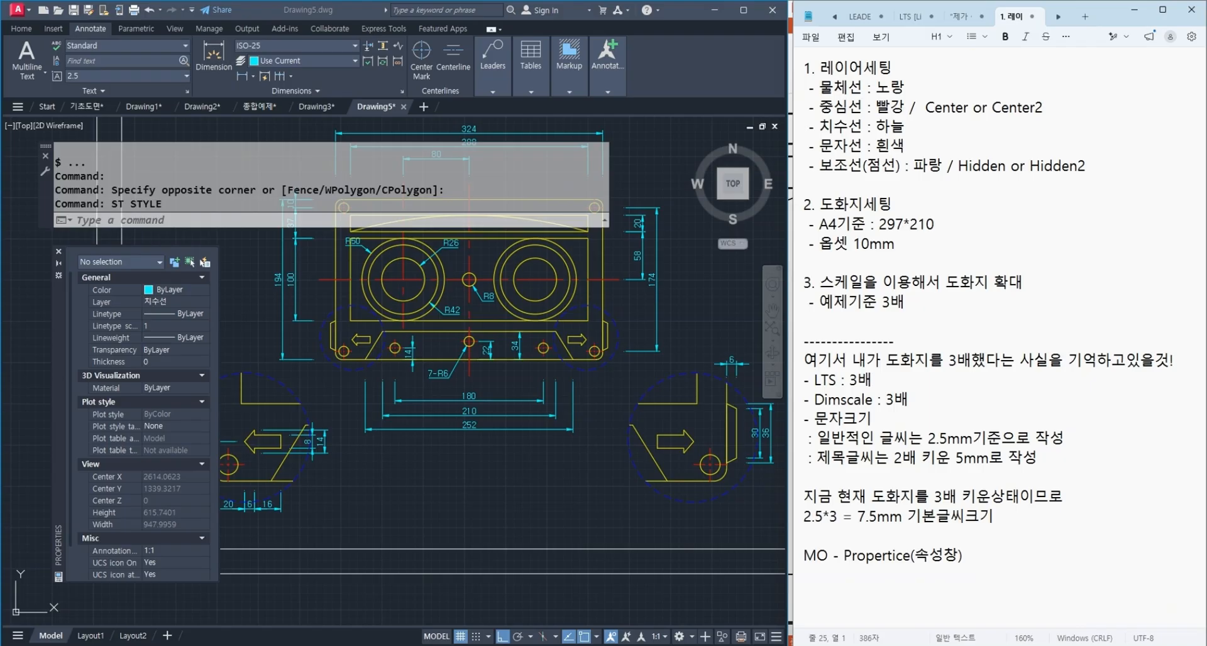
text(5*3=15mm )
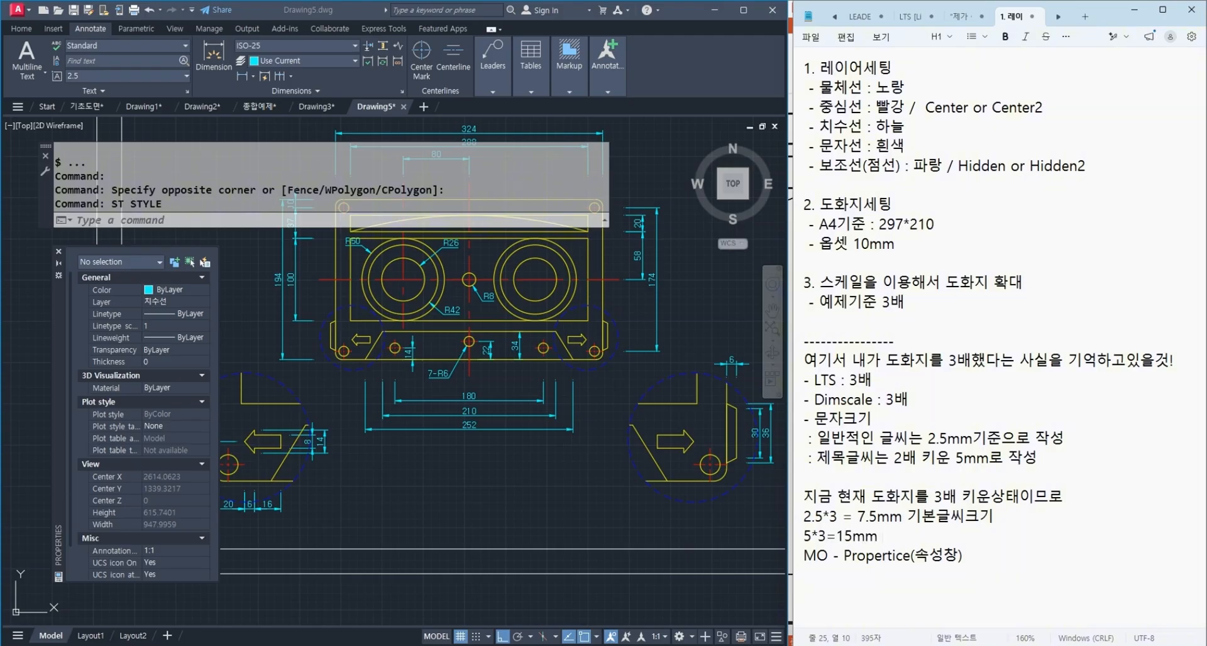
text(제목글씨크기)
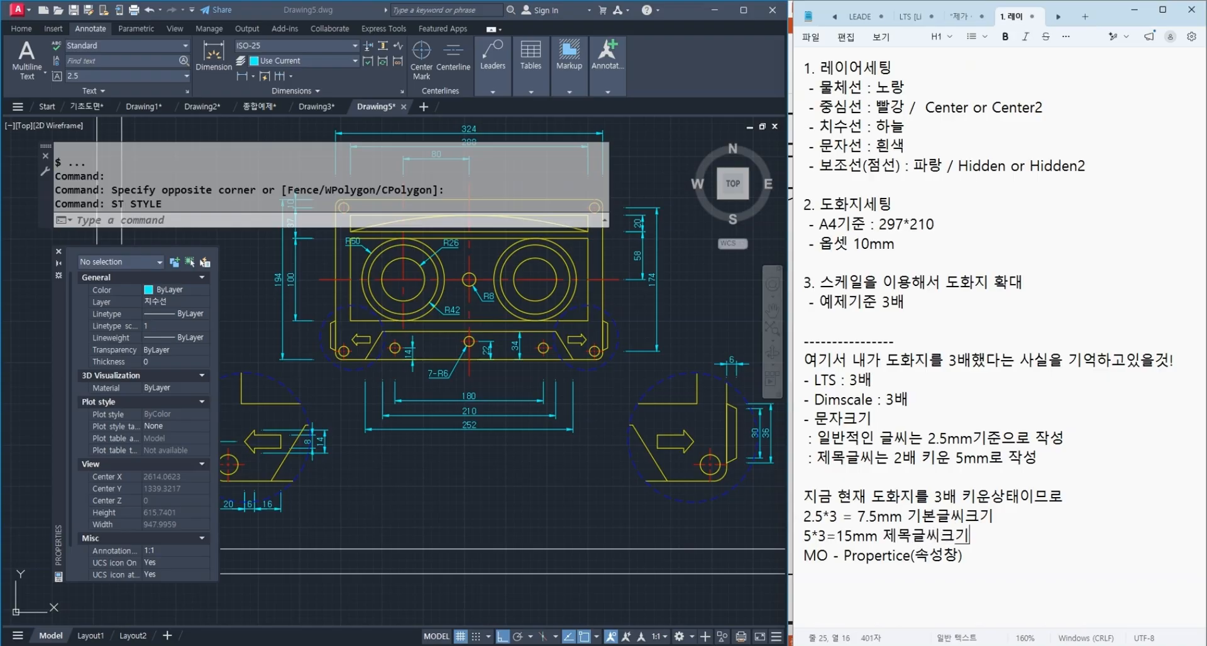
Leave a blank line below the title text height calculation and minimize the notes to reveal the reference PDF.
key(Return)
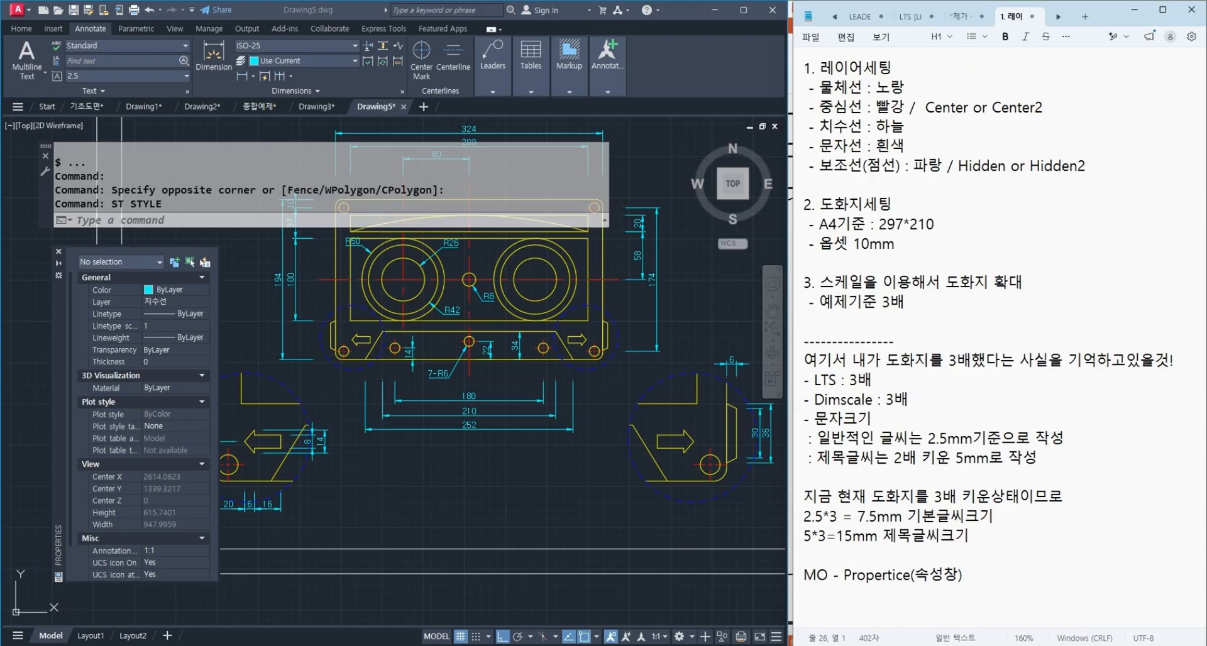
click(1136, 12)
Write the single-line title text "카세트테이프" with height 15 and rotation 0 in the empty area below the 252 dimension.
middle_drag(465, 514, 482, 464)
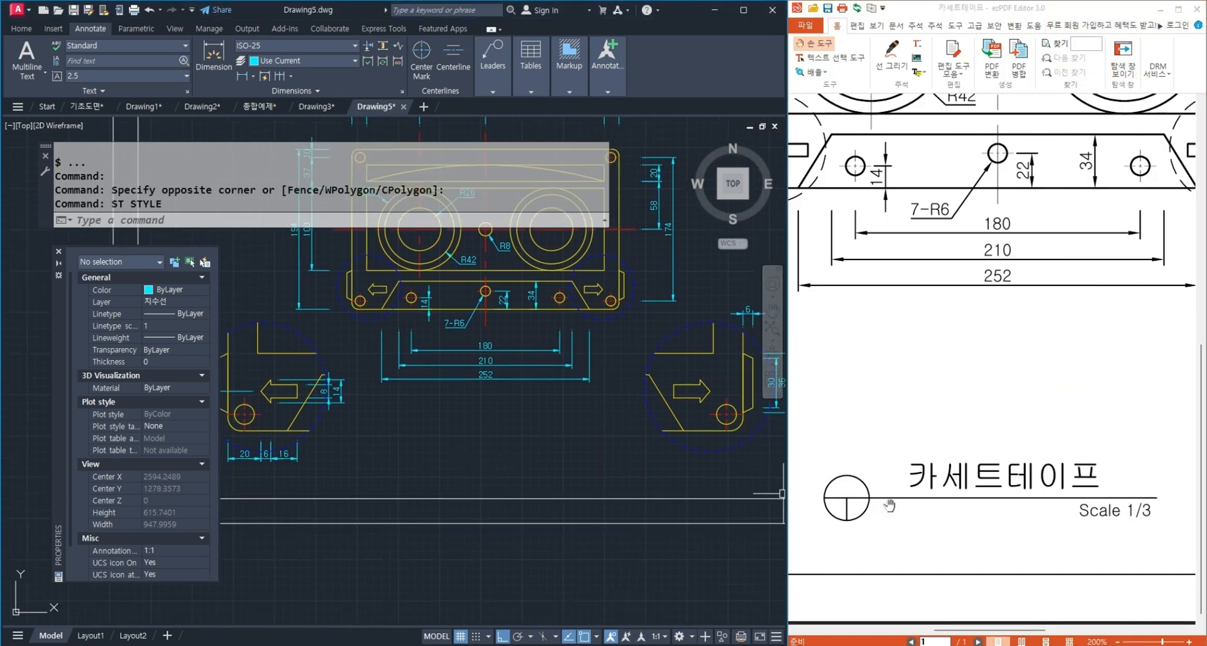
scroll(485, 450, up, 2)
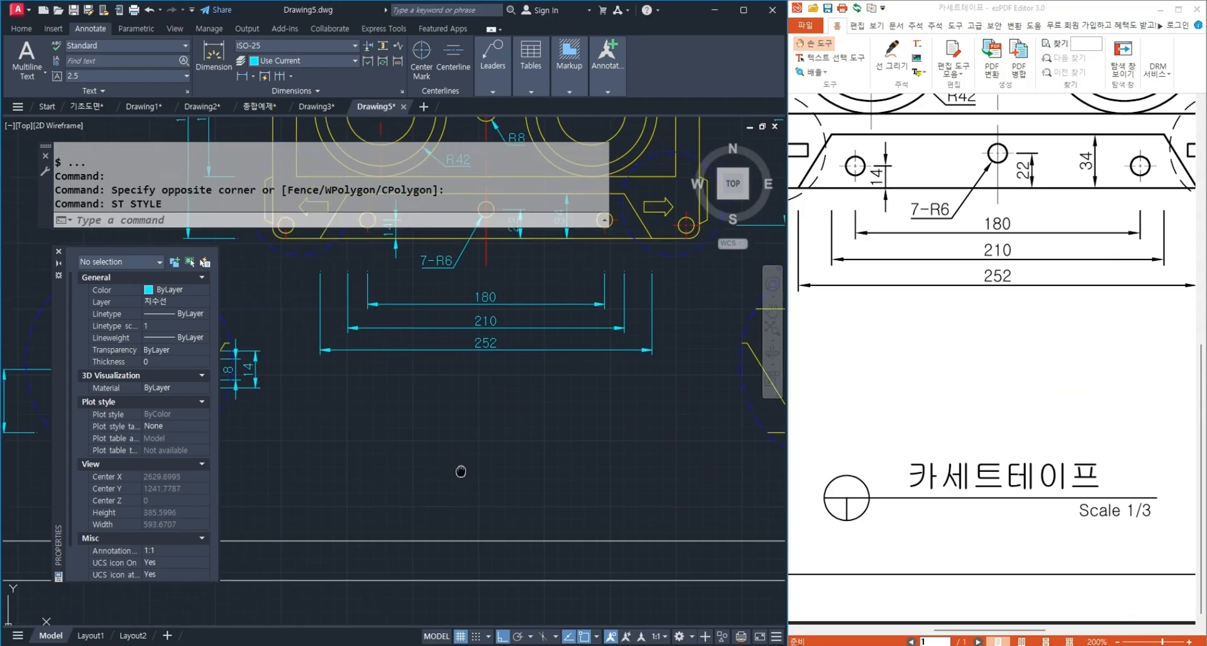
text(dt)
key(Return)
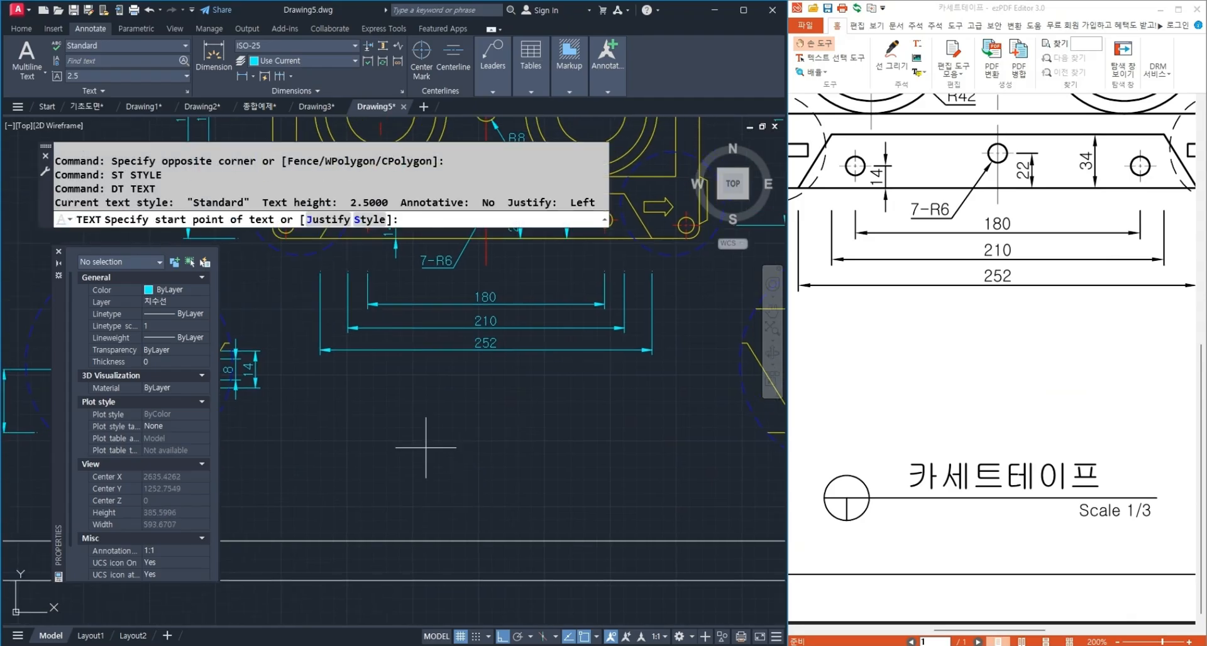
click(401, 452)
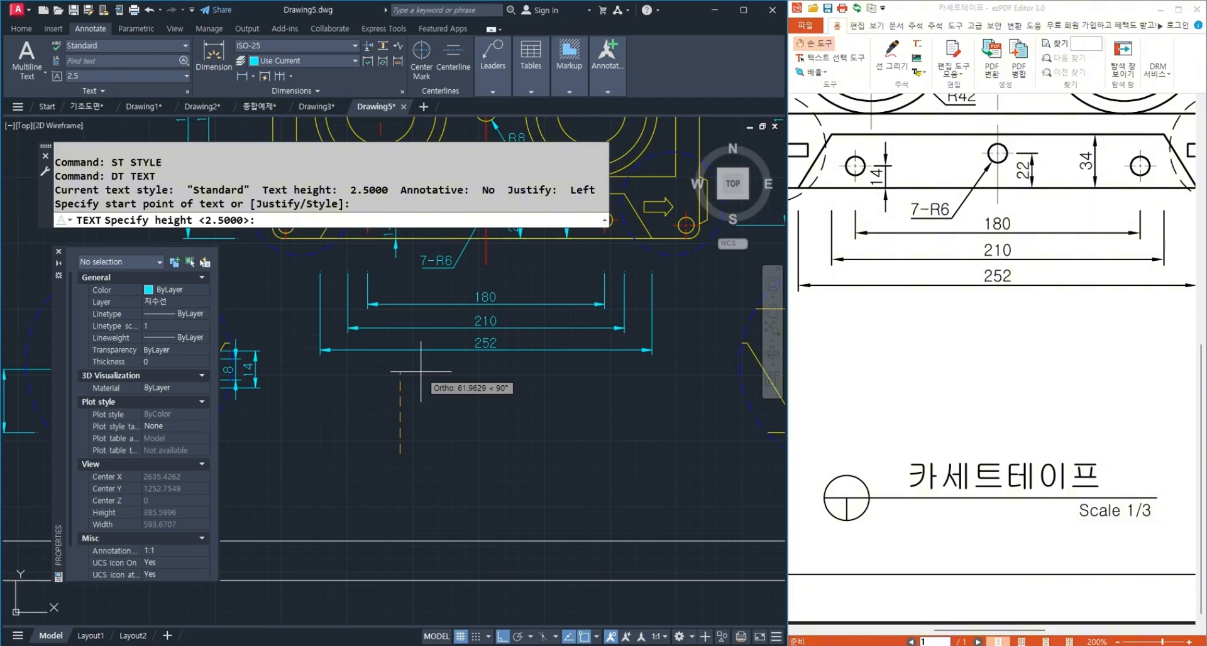
key(Return)
key(Return)
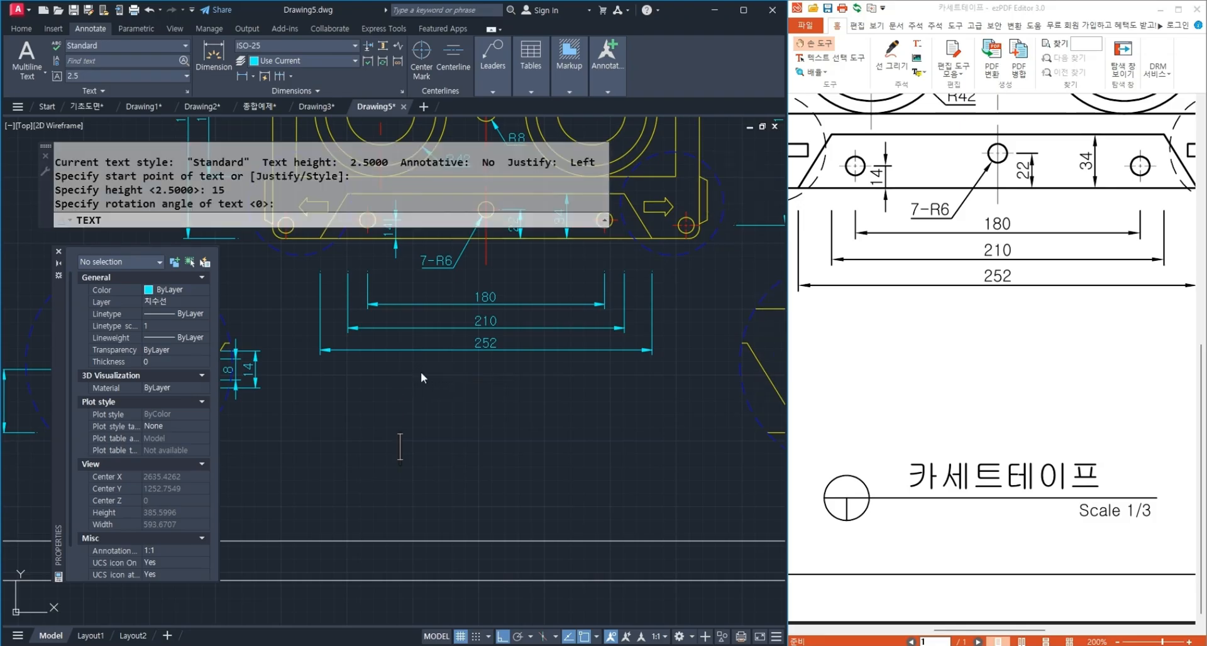
text(카세트테이프)
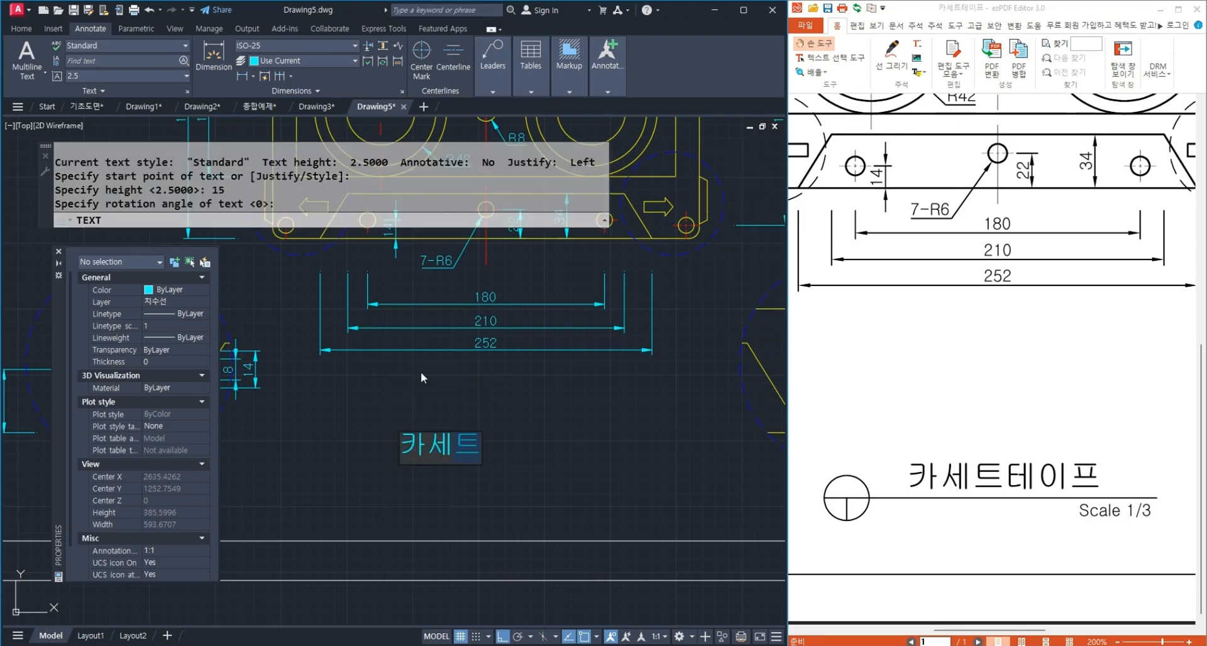
key(Return)
key(Return)
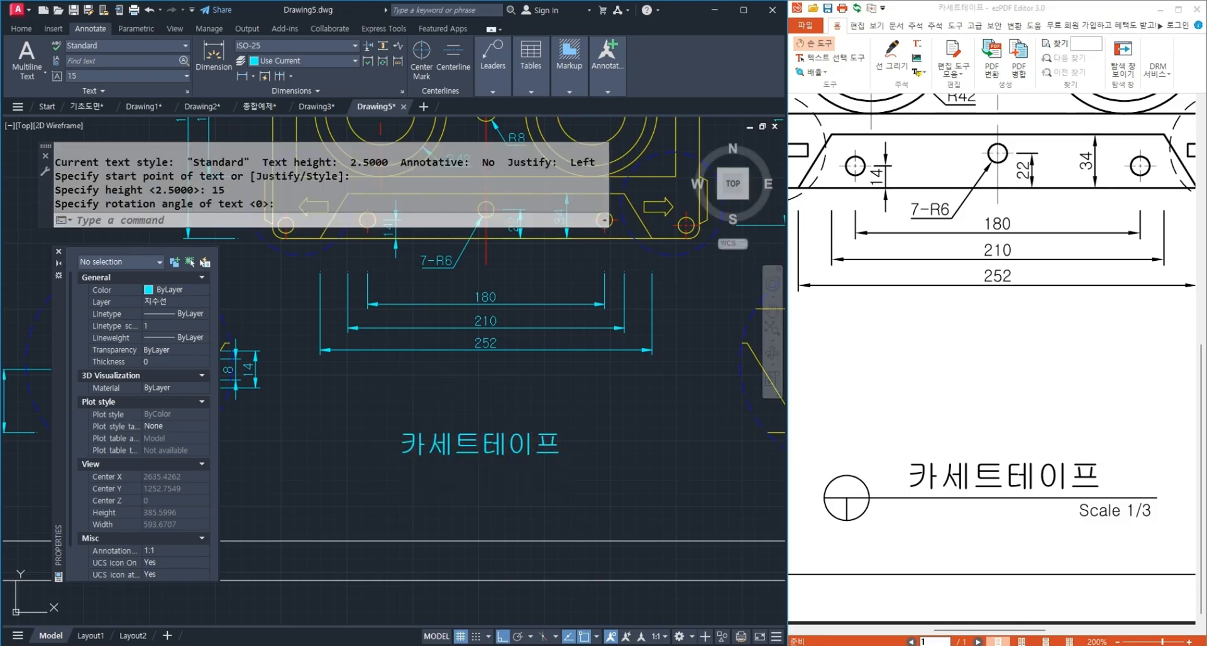
Draw a horizontal line just beneath the title text, extending well past both of its ends.
text(1)
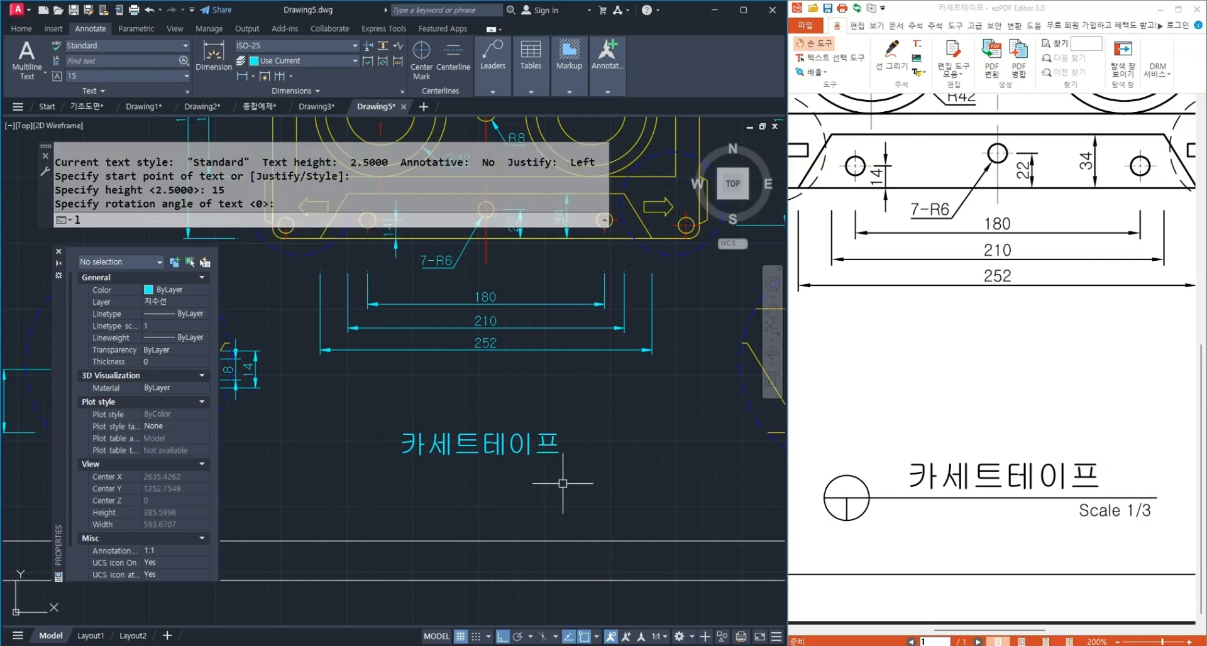
key(Return)
click(626, 464)
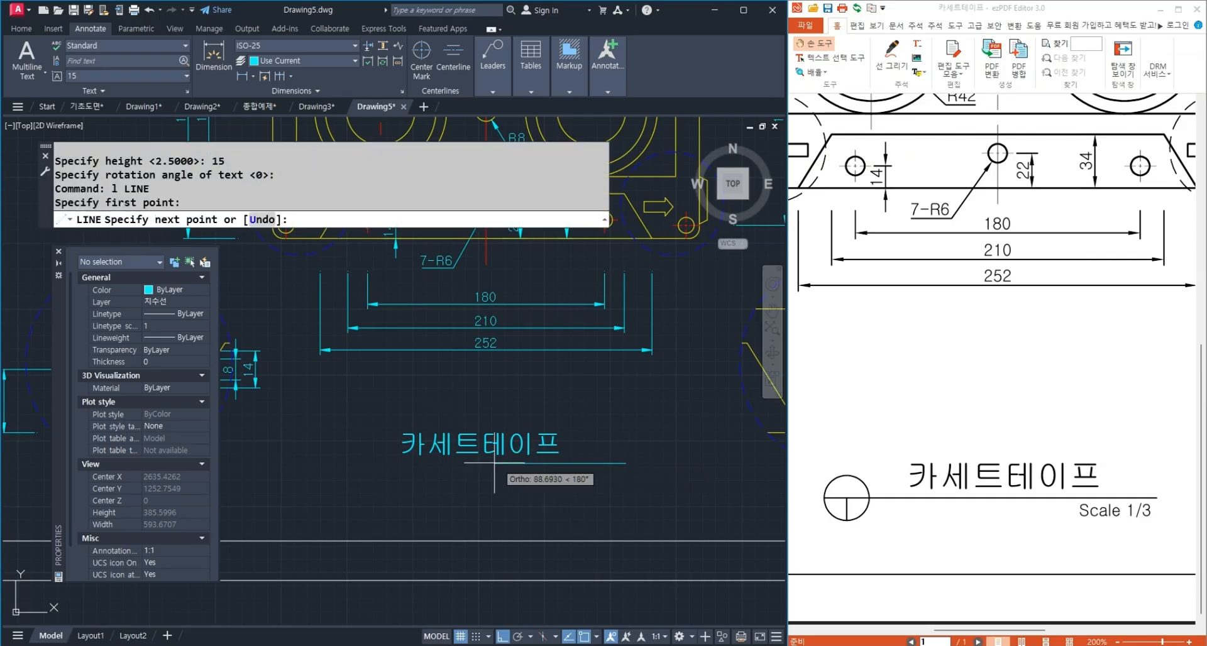
click(271, 464)
key(Return)
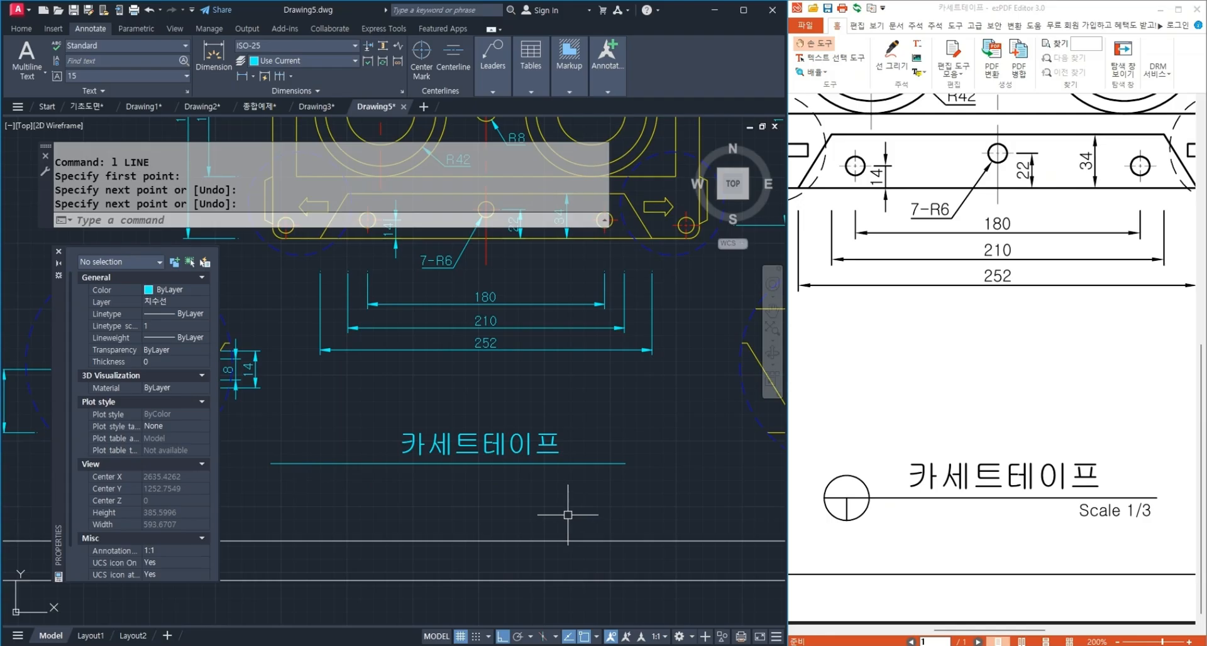
Try moving the title text straight down until it almost touches the line beneath it.
scroll(498, 450, up, 4)
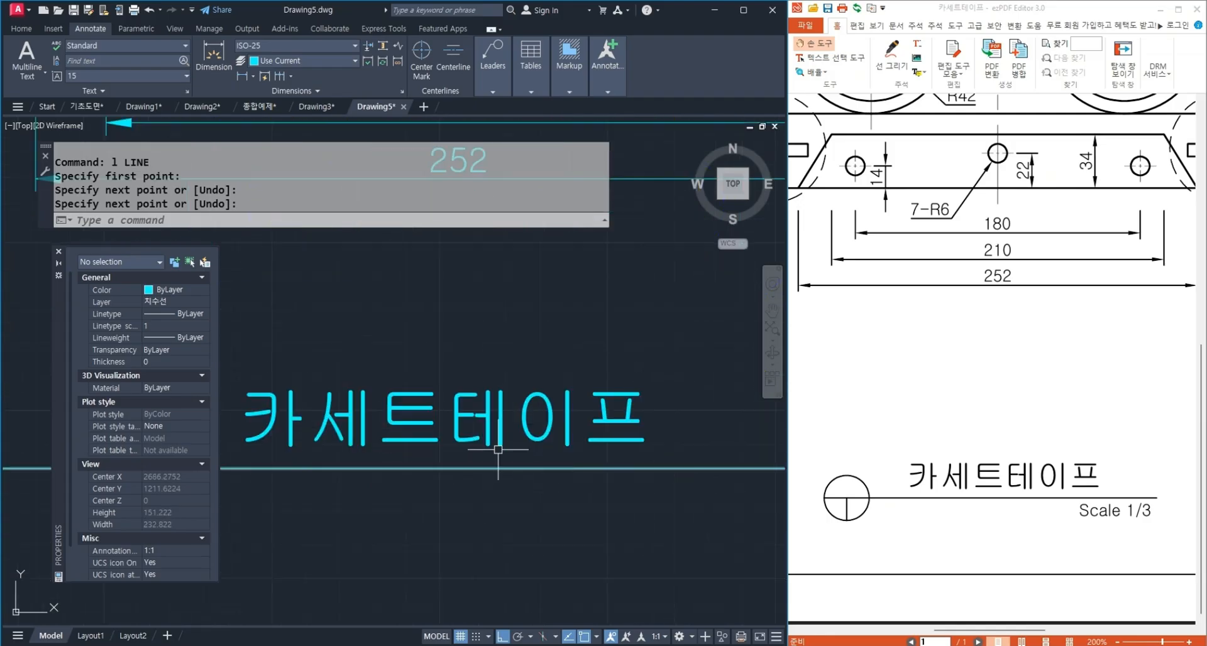
text(m)
key(Return)
scroll(535, 460, down, 2)
click(596, 451)
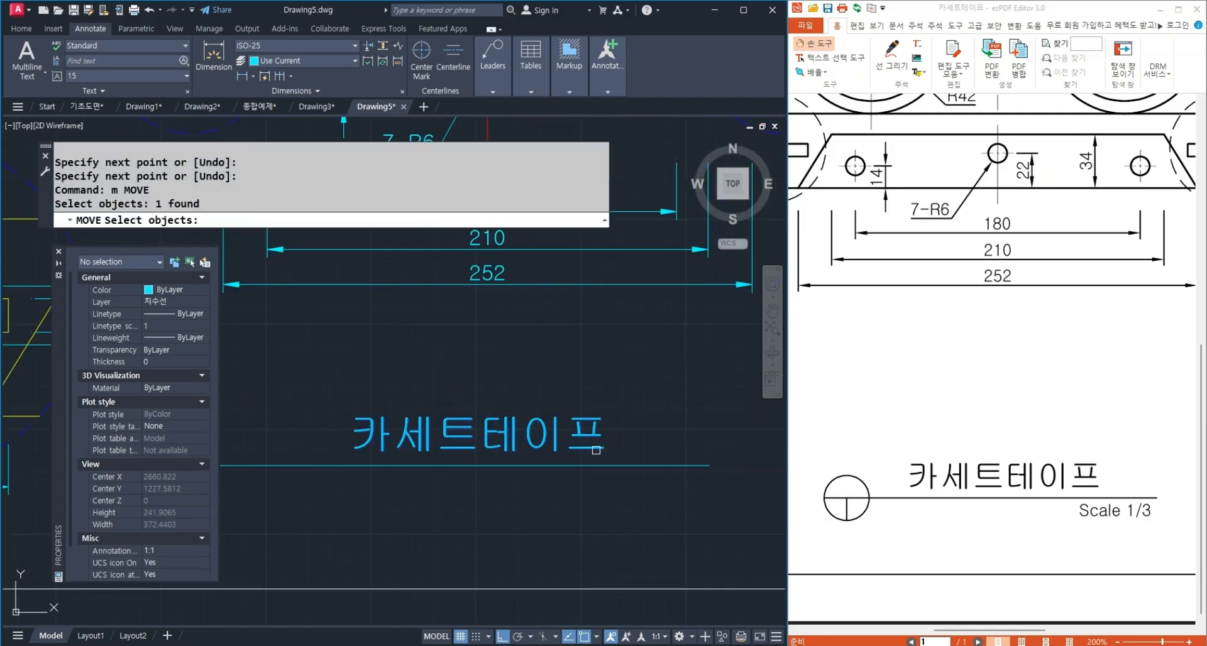
key(Return)
click(649, 498)
click(677, 520)
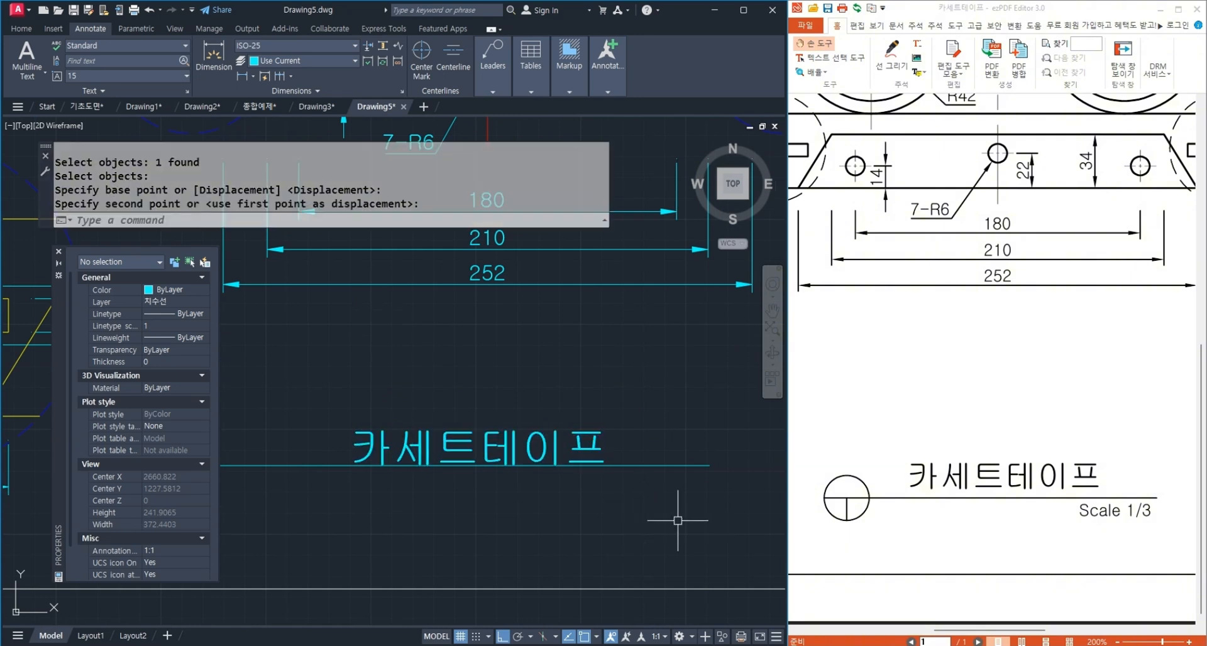
Try moving the title text well above the line, and undo both title moves.
key(Return)
click(600, 455)
key(Return)
click(643, 447)
click(652, 396)
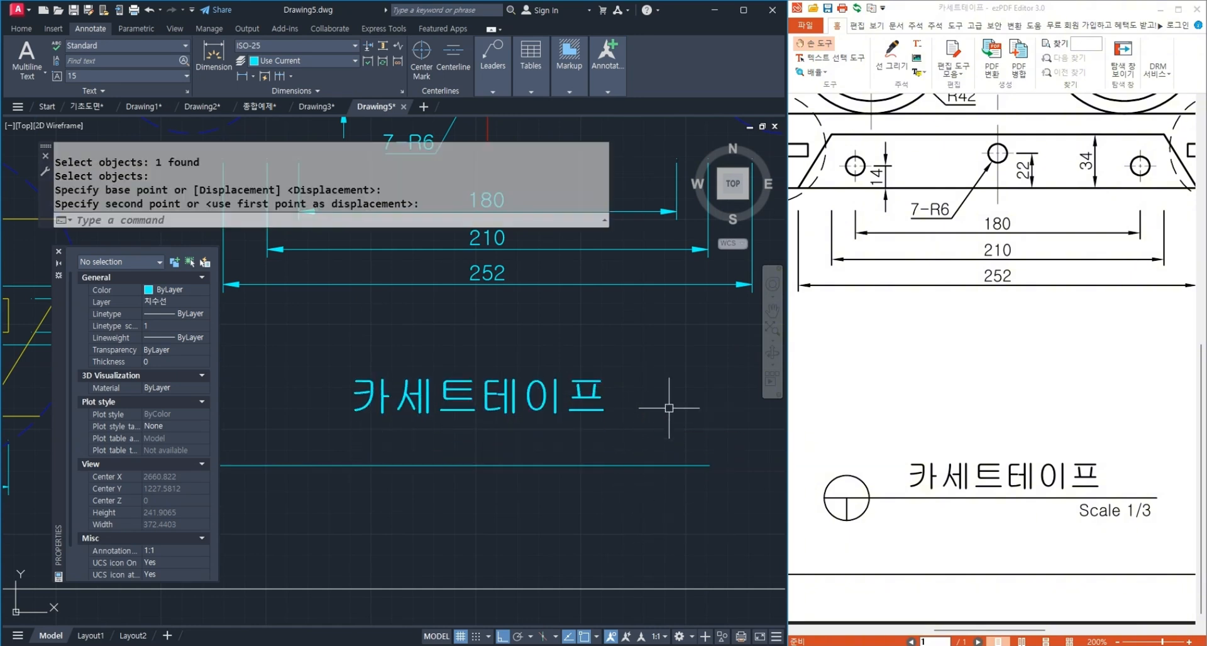
key(ctrl+z)
key(ctrl+z)
Examine the gap between the dimension text and its dimension line, comparing it with the gap under the title.
scroll(684, 482, up, 2)
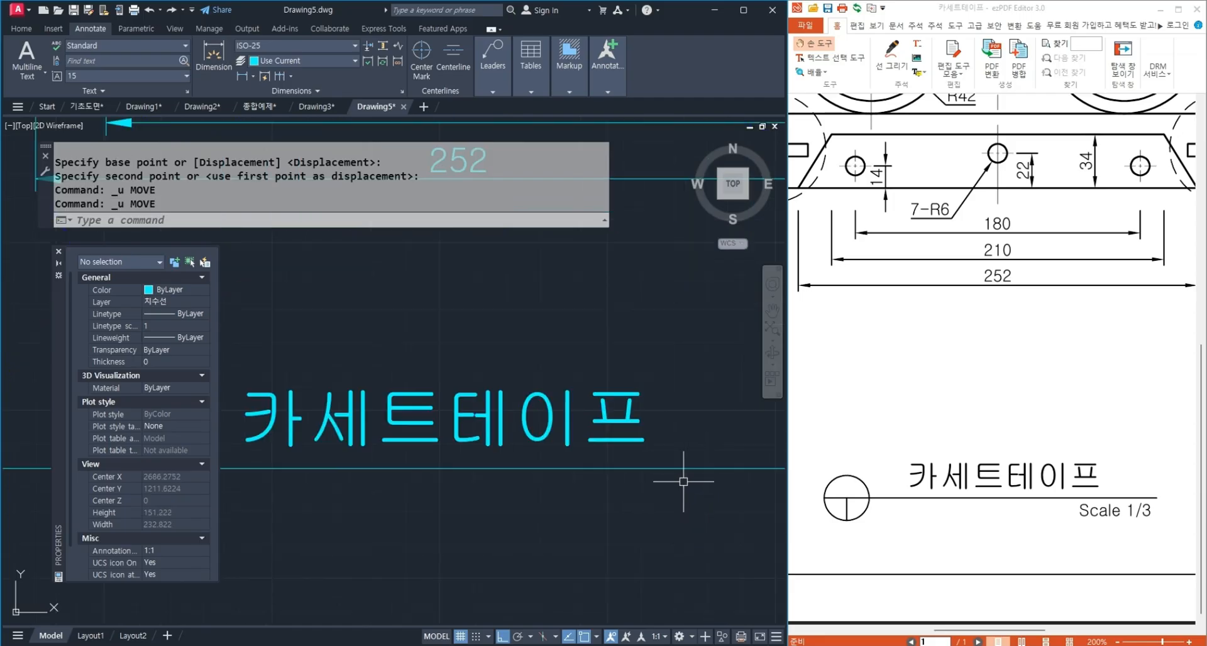
scroll(585, 474, down, 3)
scroll(517, 410, up, 3)
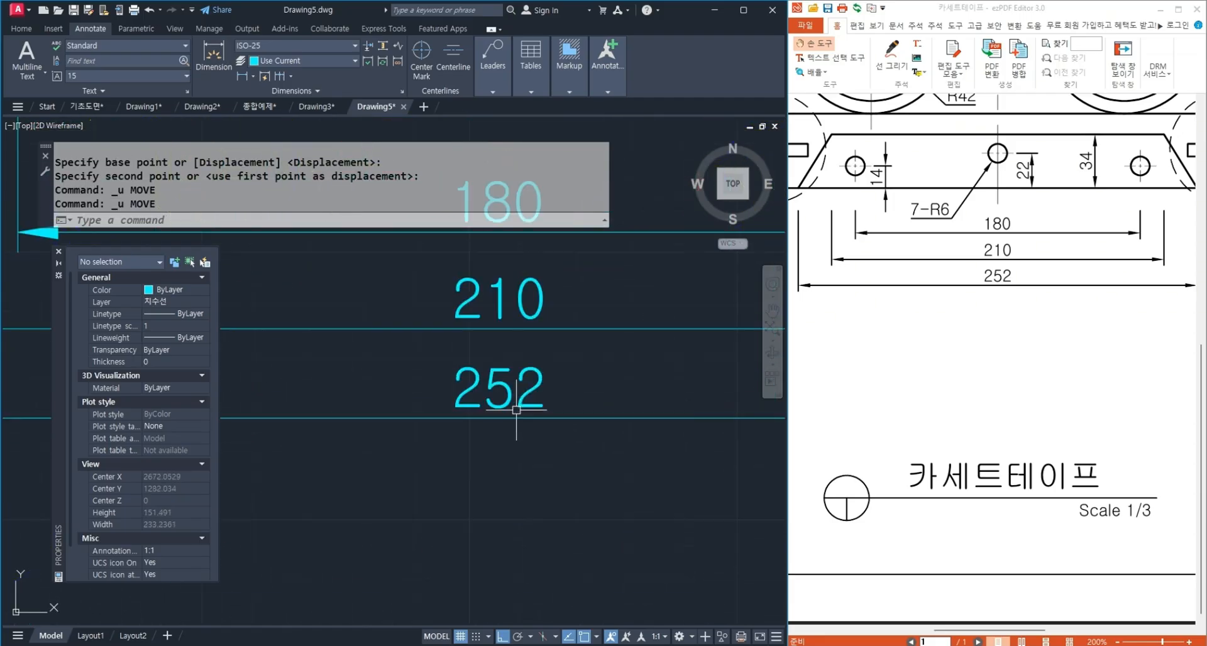
scroll(516, 410, up, 3)
scroll(517, 458, down, 3)
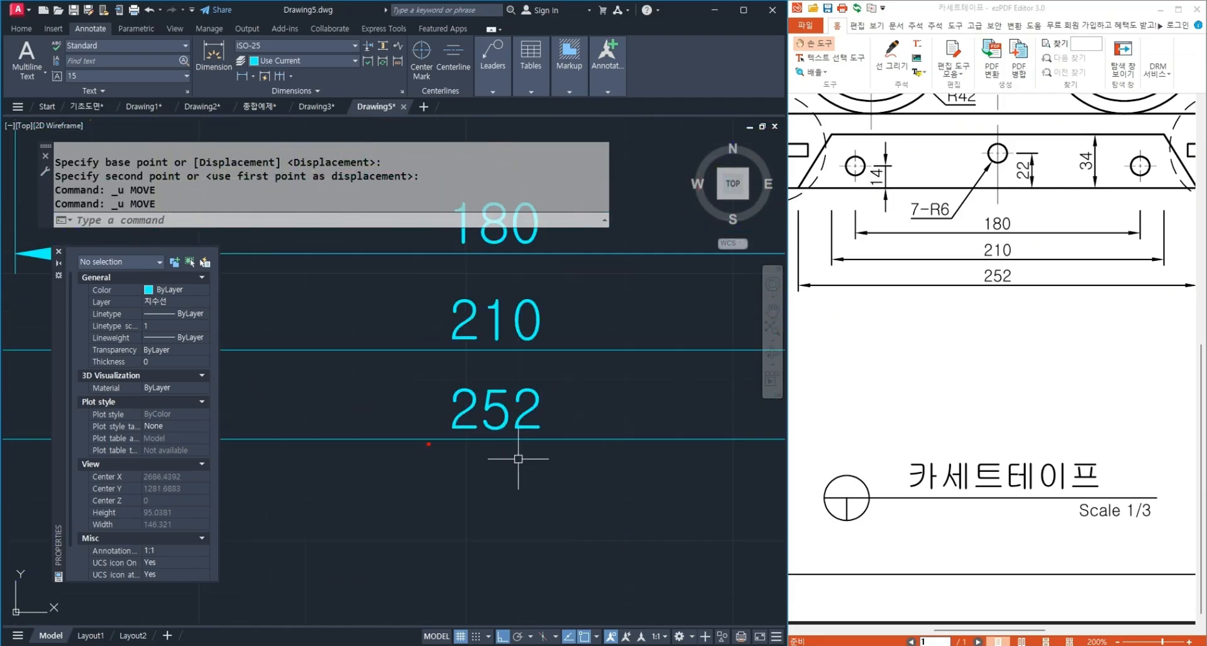
drag(420, 444, 593, 443)
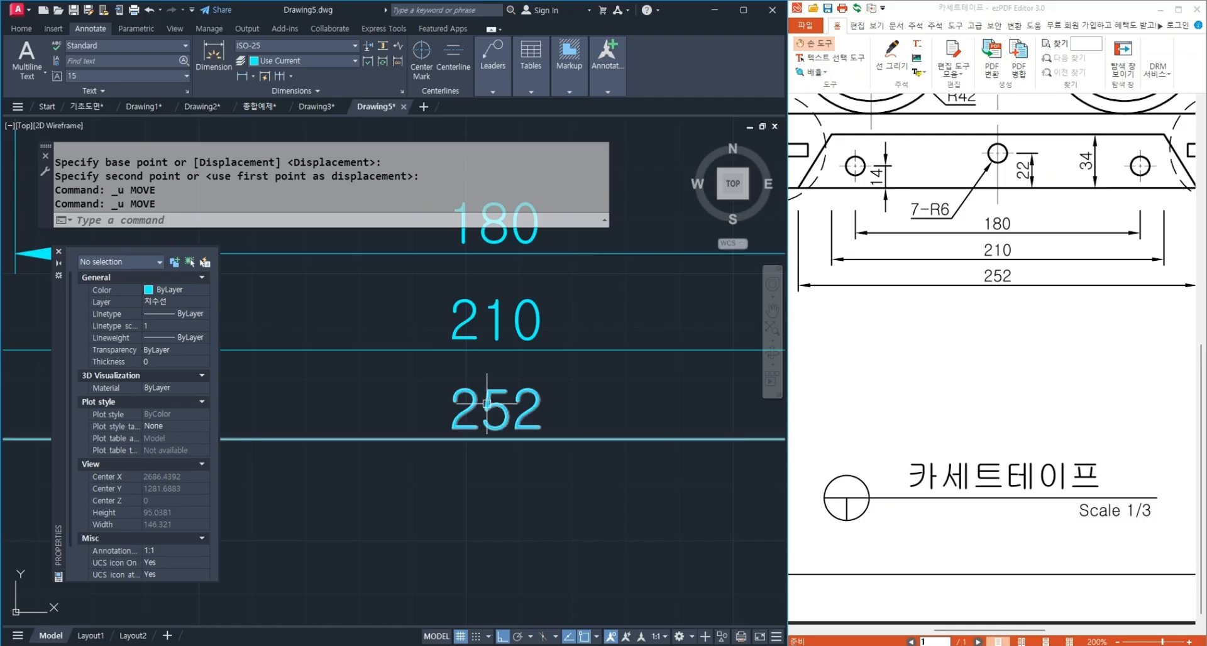
scroll(520, 378, down, 4)
scroll(560, 551, up, 2)
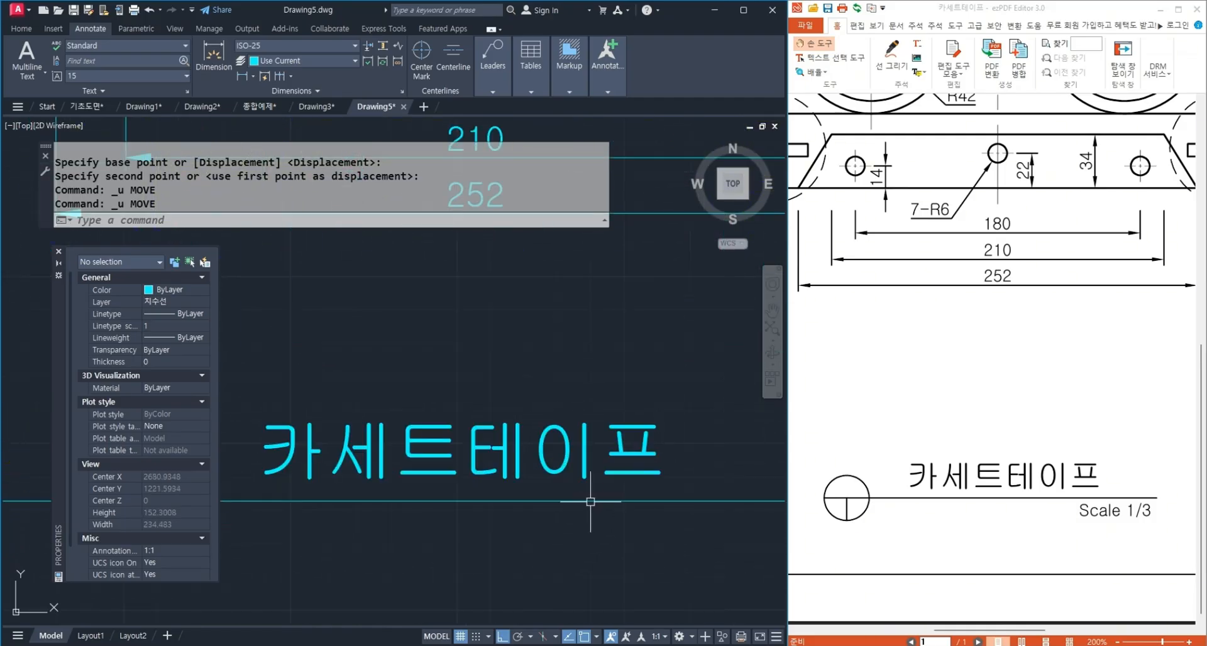
Move the title text straight down by about 3 mm, leaving a small gap above the line.
text(m)
key(space)
click(668, 483)
click(632, 440)
key(space)
click(713, 434)
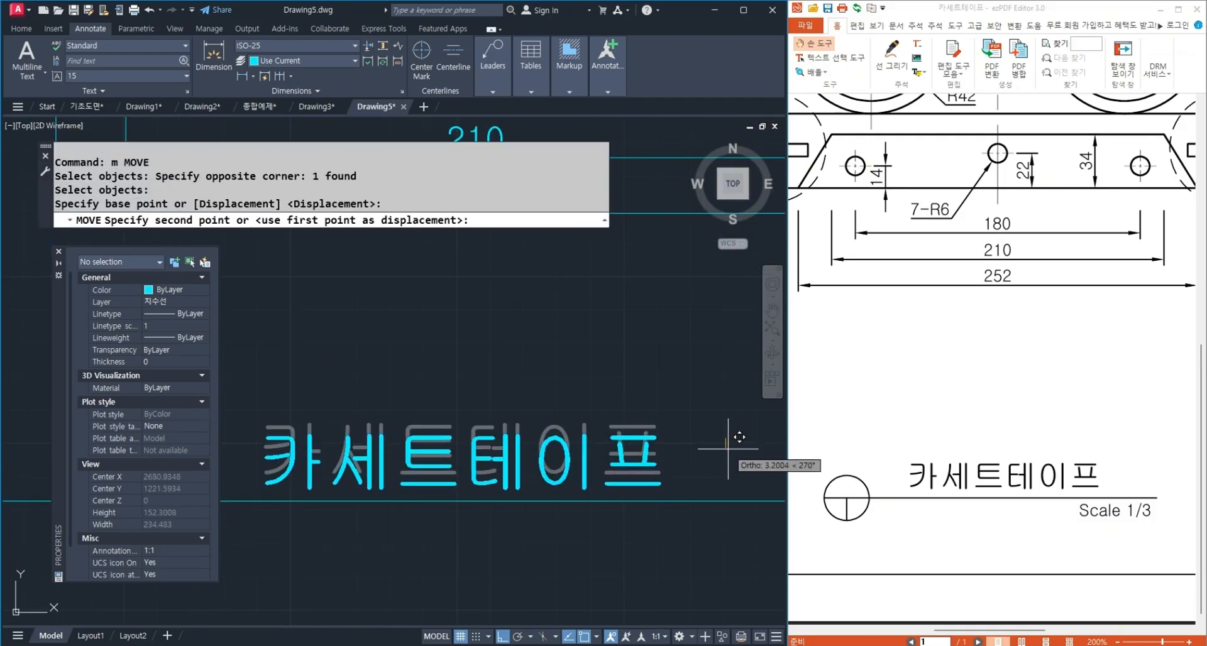
click(715, 445)
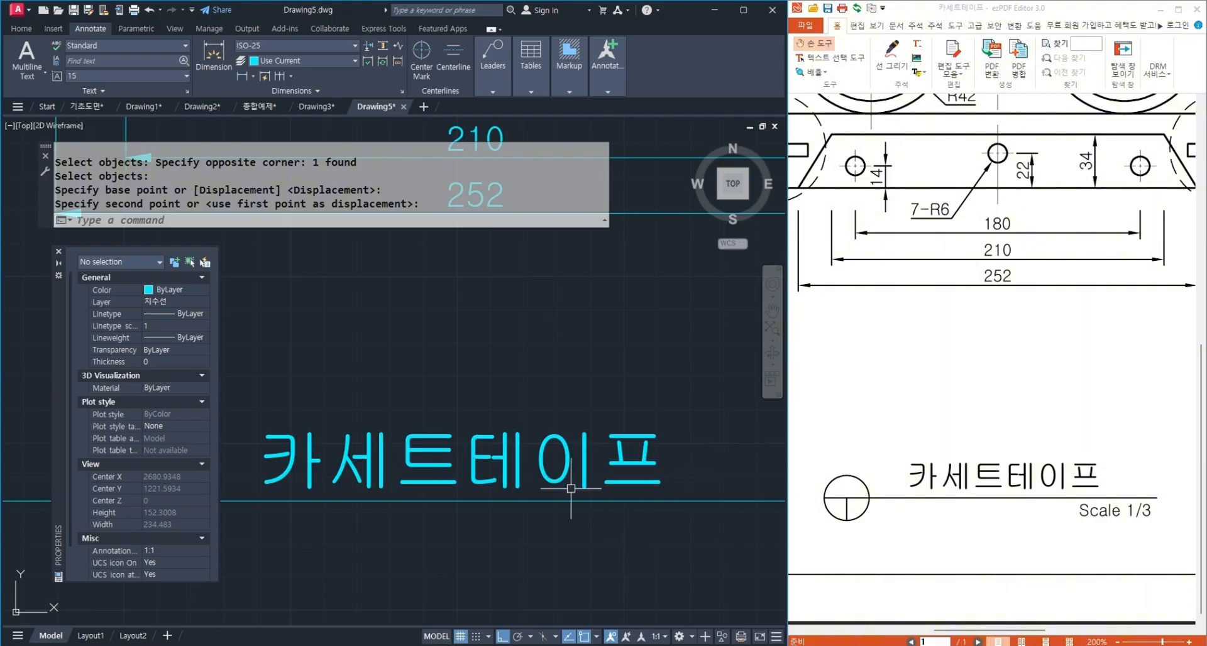
Copy the title text straight down by about 28 mm to below the line.
scroll(569, 495, down, 2)
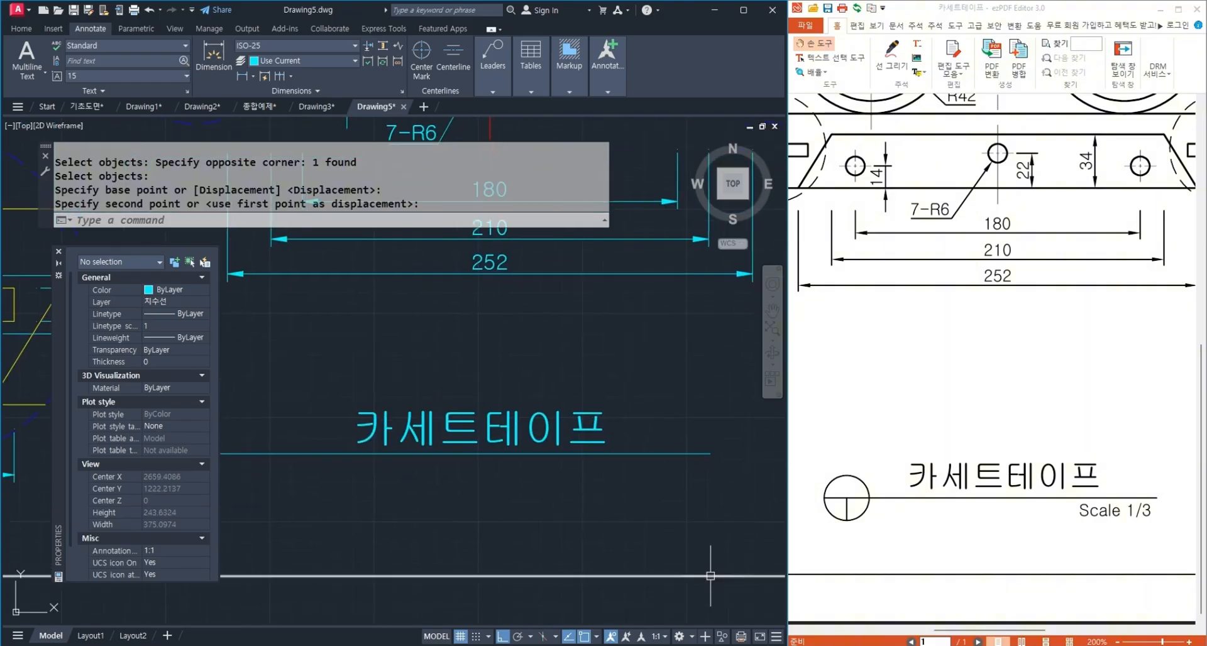
text(co)
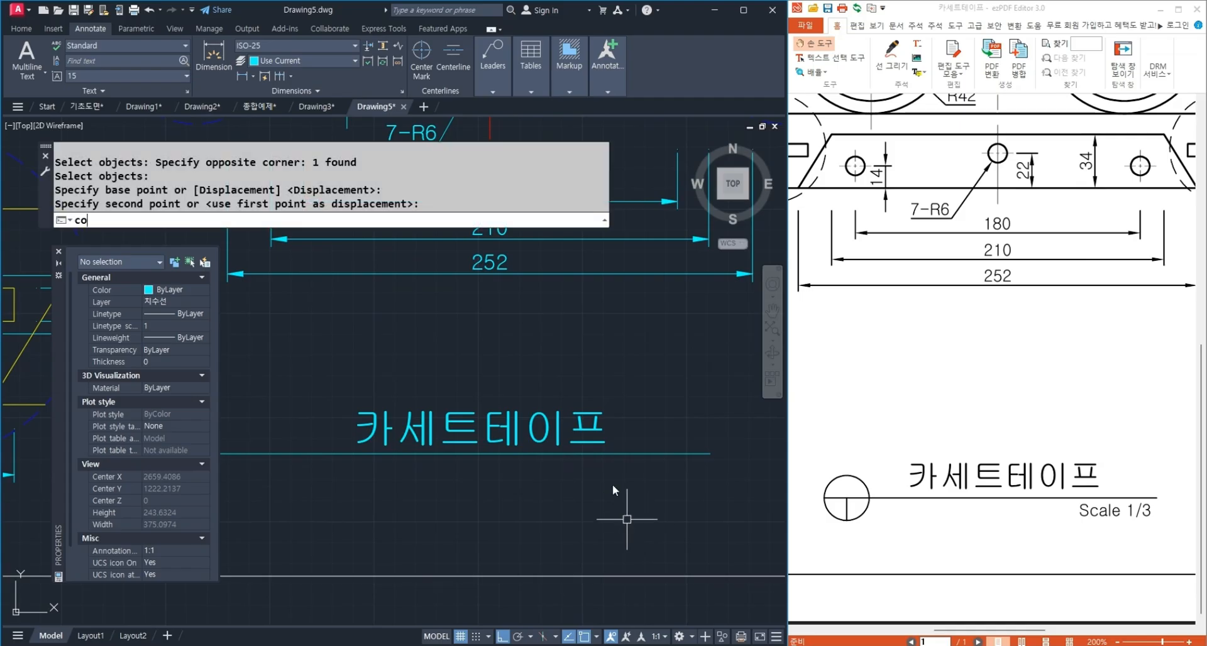
key(space)
click(591, 441)
key(space)
click(647, 409)
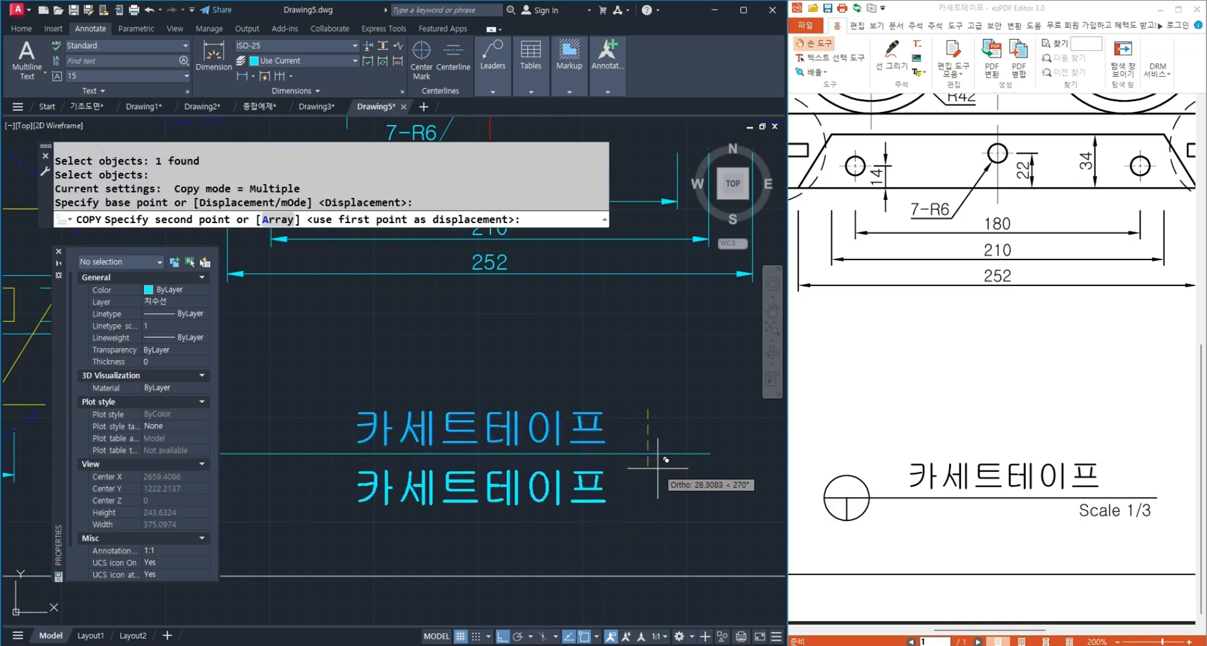
click(657, 467)
key(space)
Change the content of the copied text below the line to "Scale 1/3".
double_click(609, 500)
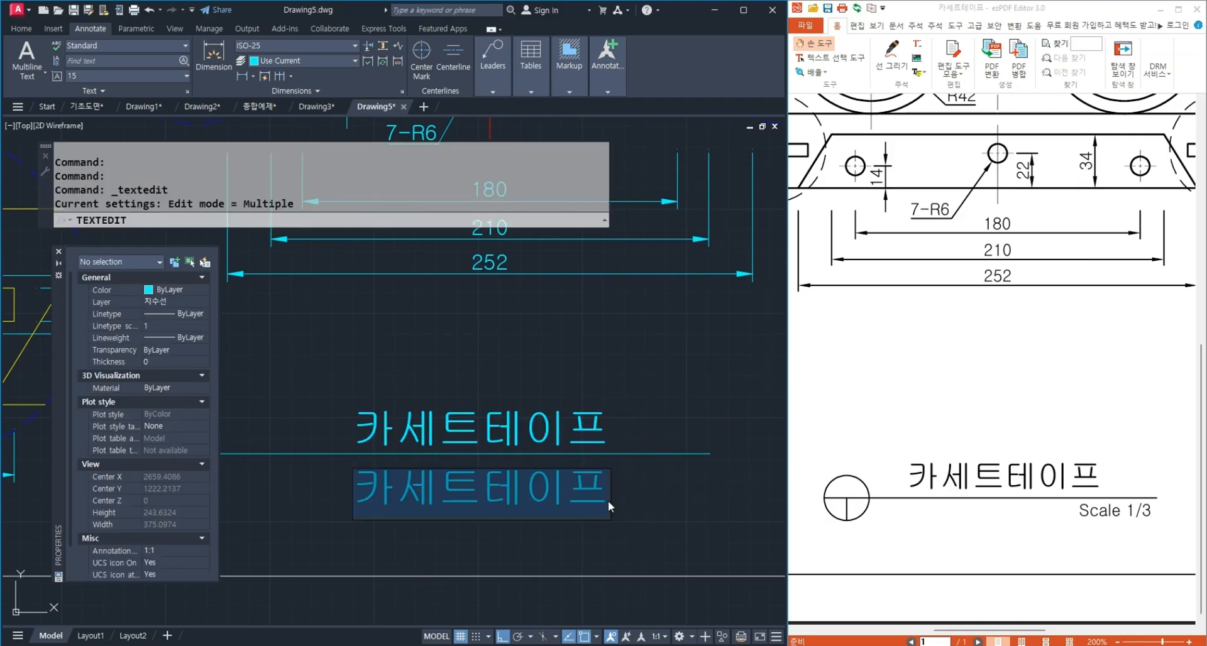
text(Sa)
key(BackSpace)
text(₩c)
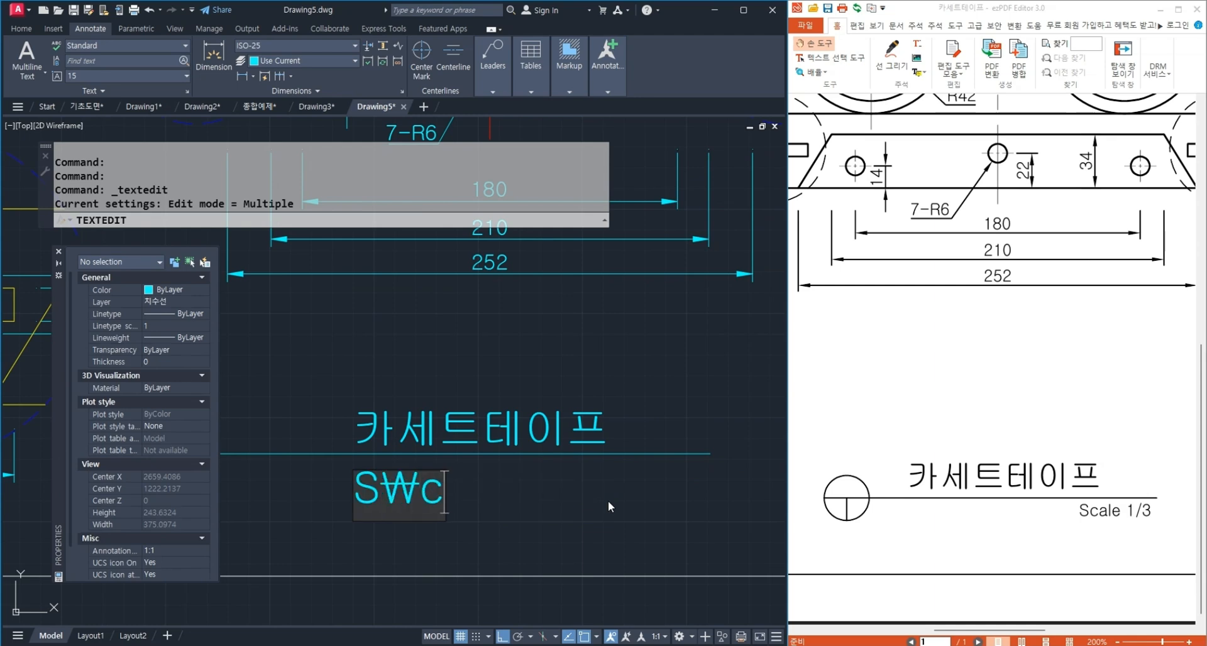
key(BackSpace)
key(BackSpace)
text(cal)
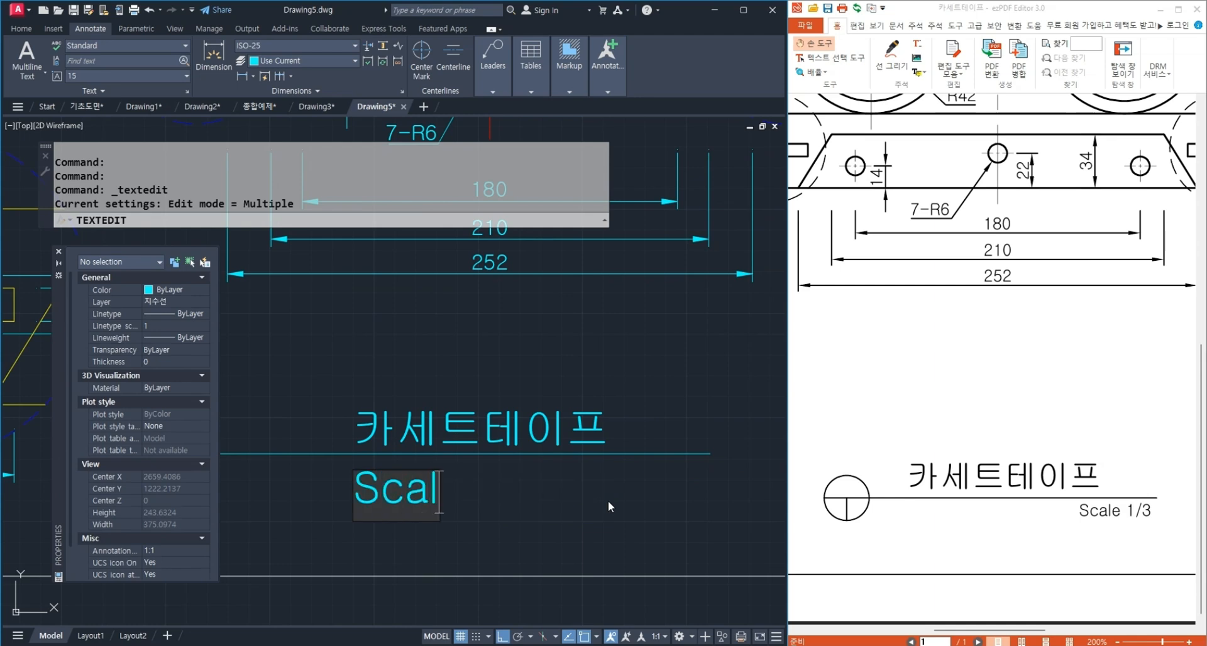
text(e 1/3)
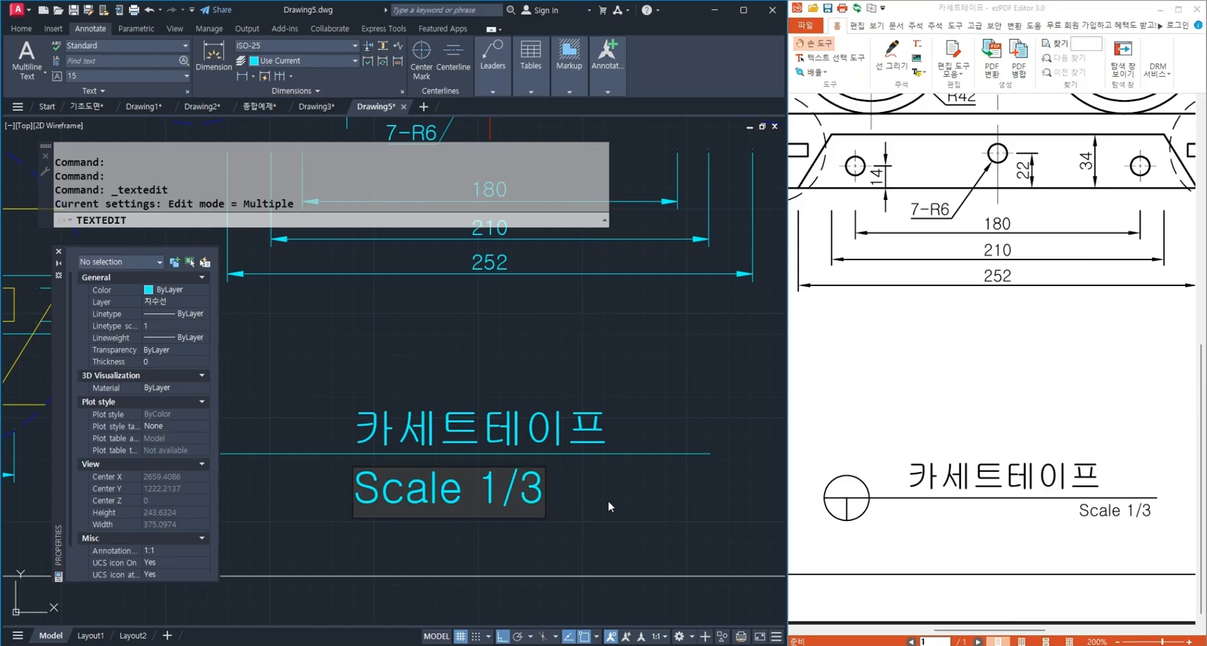
key(Return)
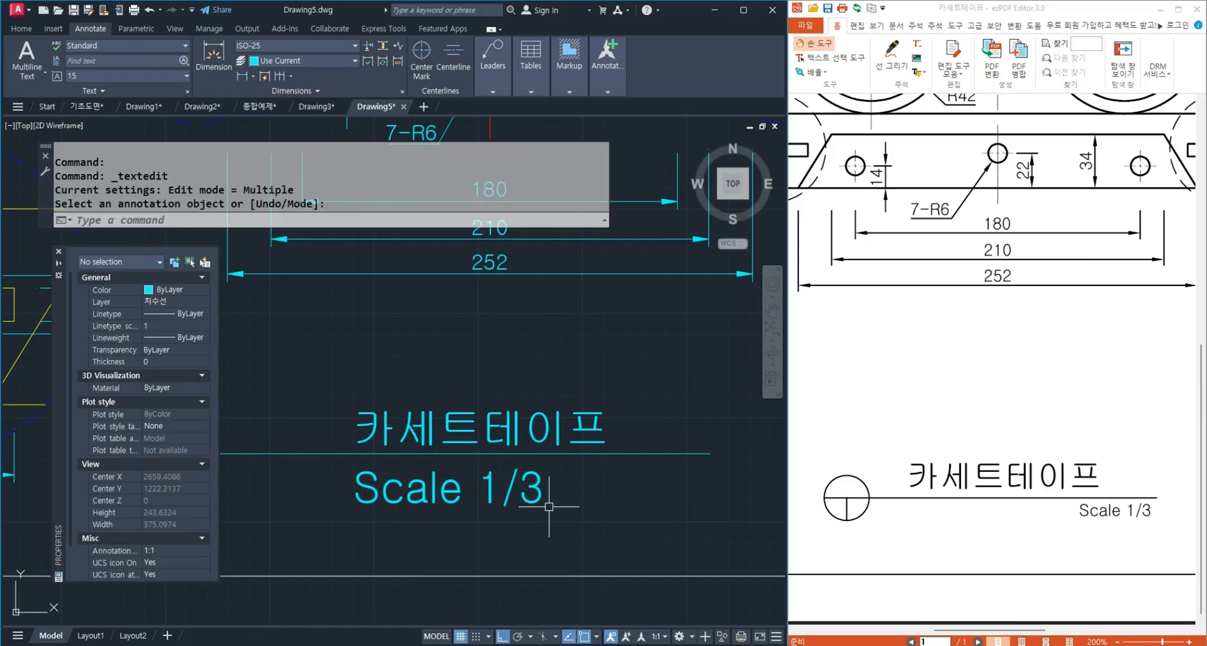
Set the text height of the "Scale 1/3" label to 7.5 in its properties.
click(546, 508)
middle_drag(511, 478, 568, 460)
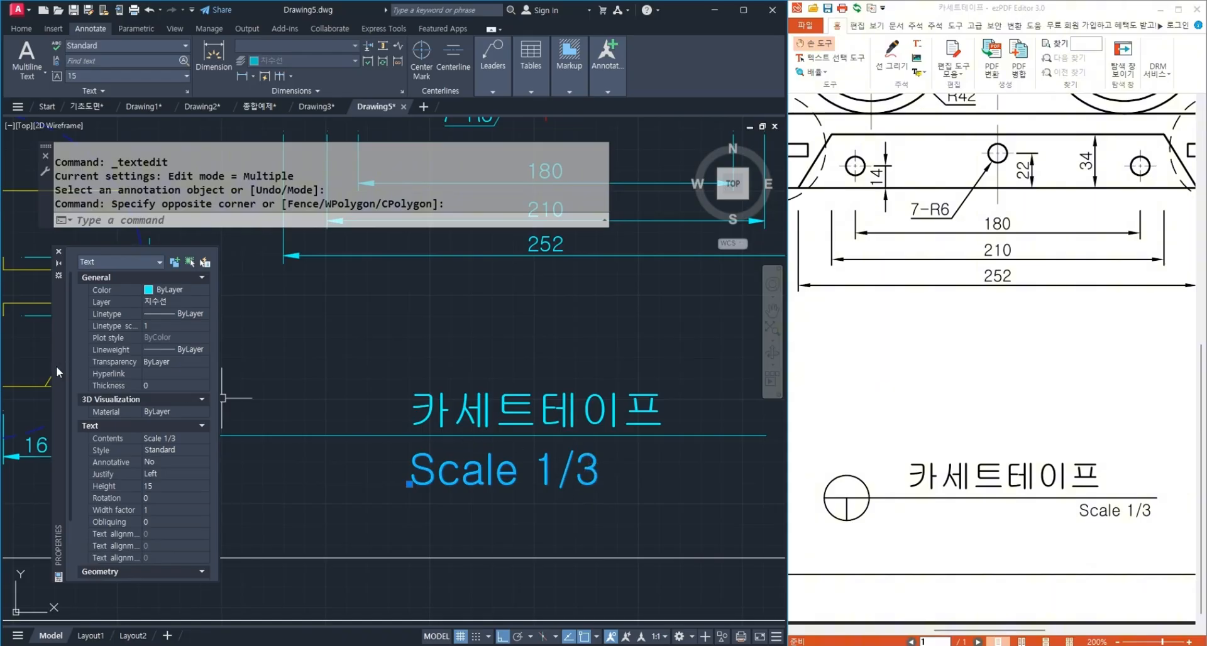
mouse_move(56, 366)
mouse_down()
mouse_move(90, 383)
mouse_move(107, 369)
mouse_up()
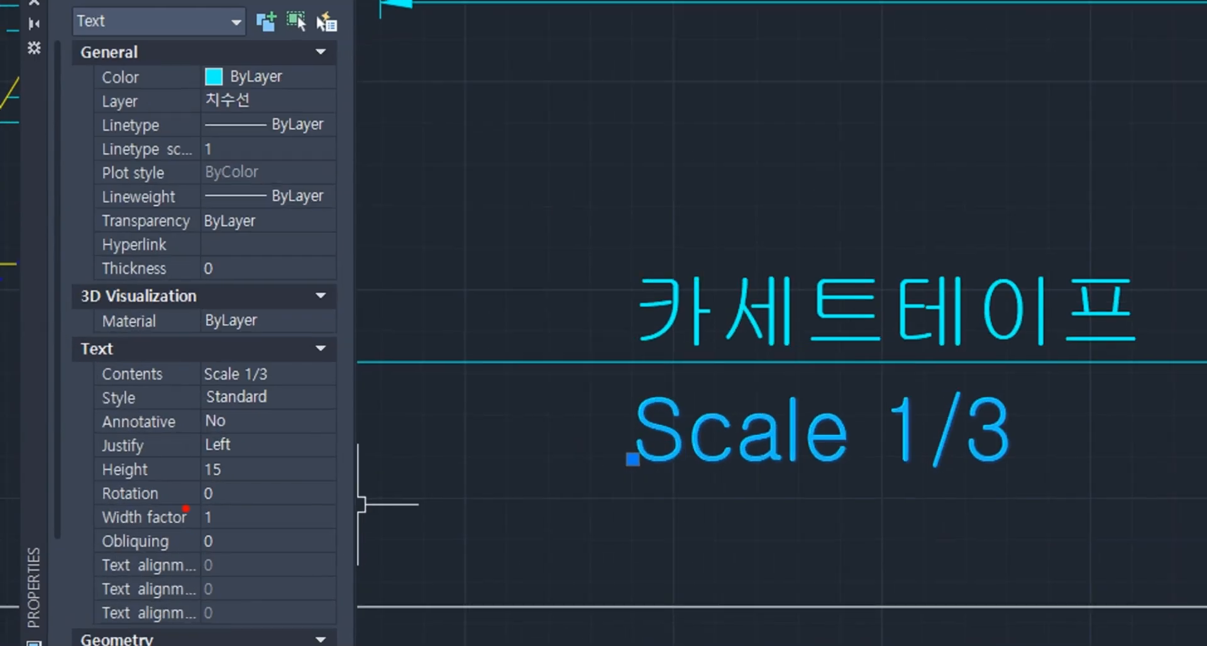
drag(233, 421, 243, 416)
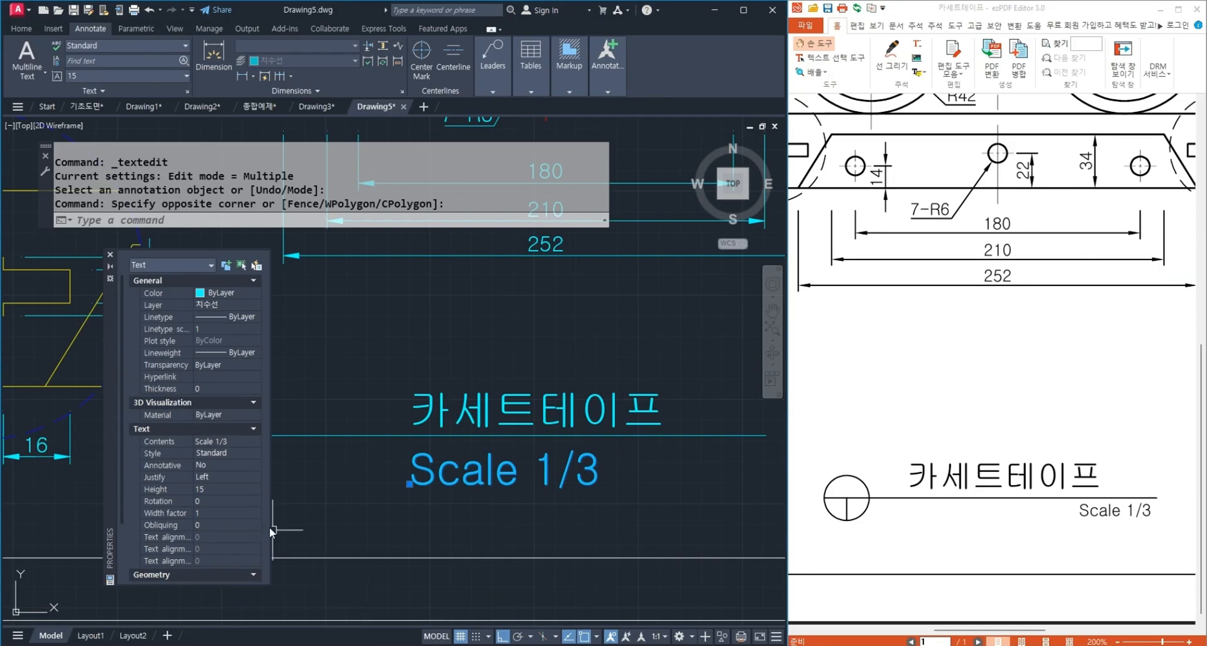
click(259, 469)
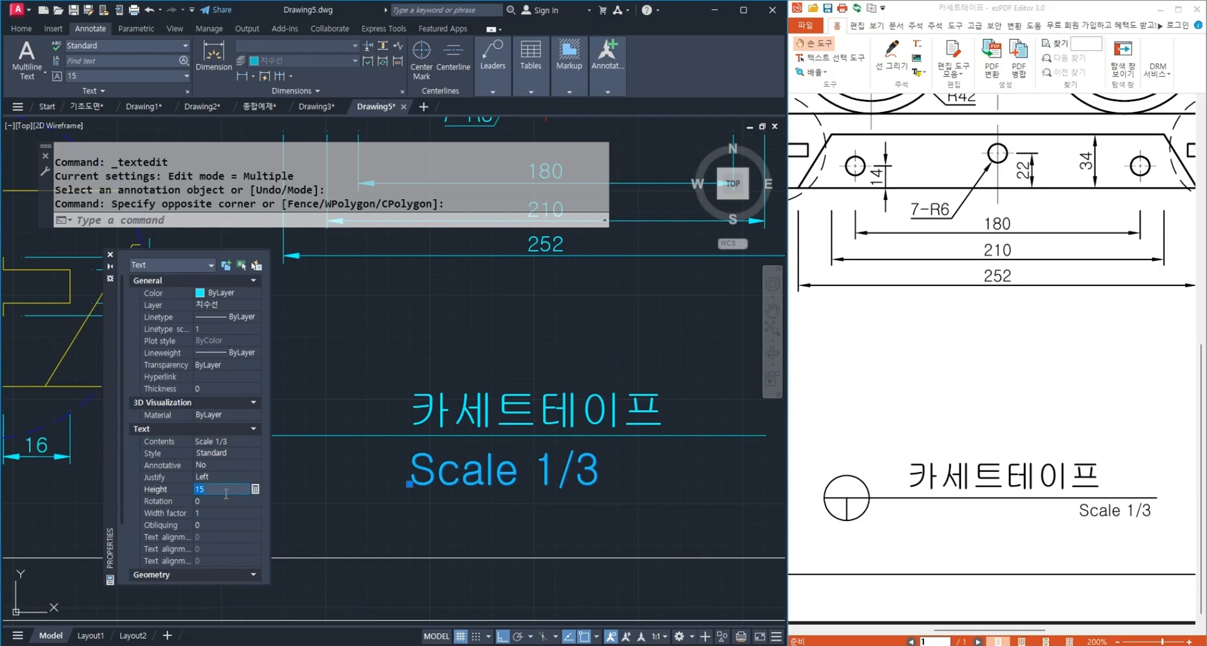
click(227, 500)
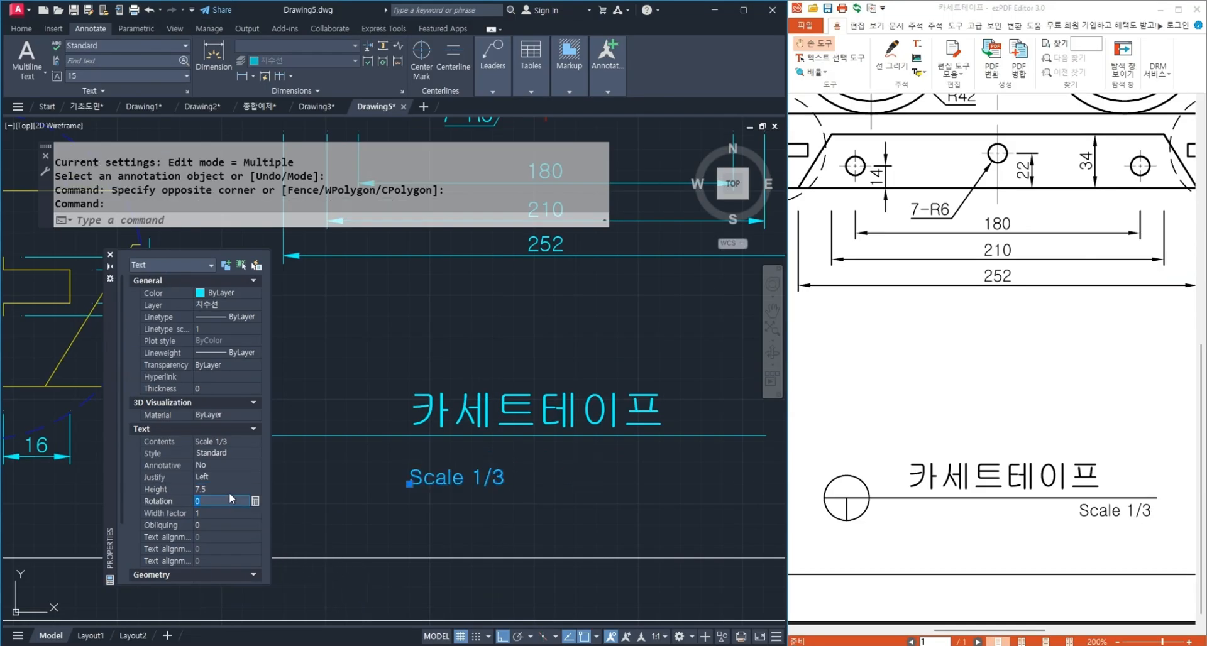
Undo the last text height change on the "Scale 1/3" label.
key(Escape)
key(Escape)
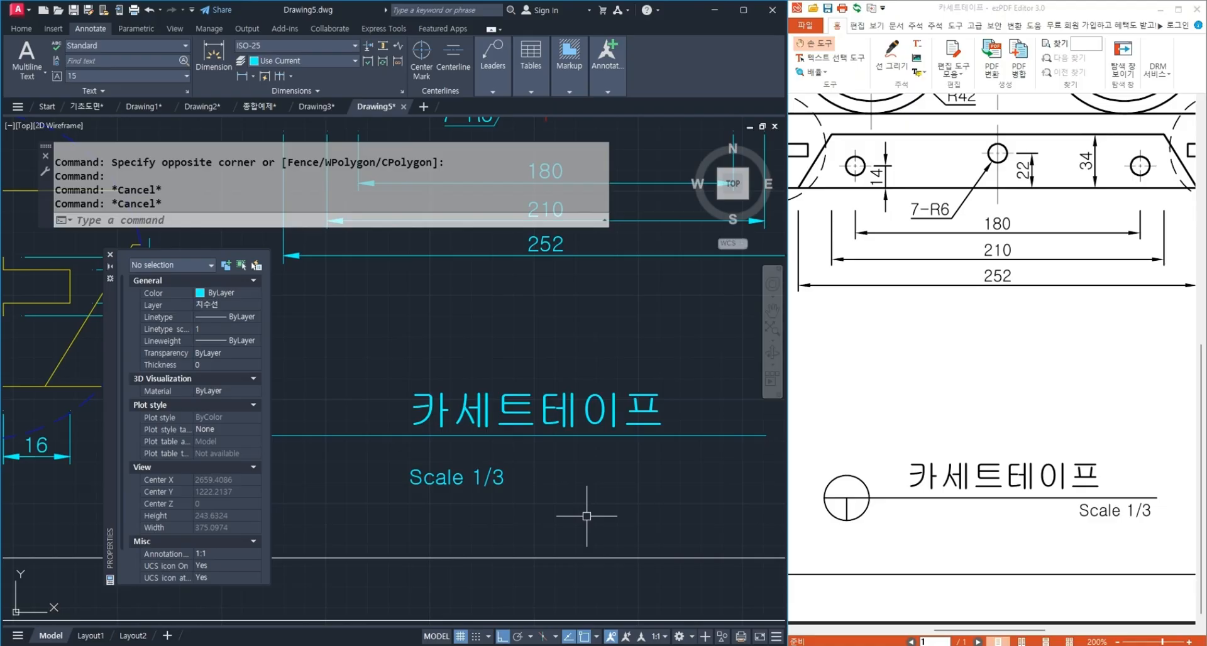
key(ctrl+z)
middle_drag(601, 524, 534, 504)
Scale the "Scale 1/3" label by a factor of 0.5 from a base point at the text's lower-left corner.
text(s)
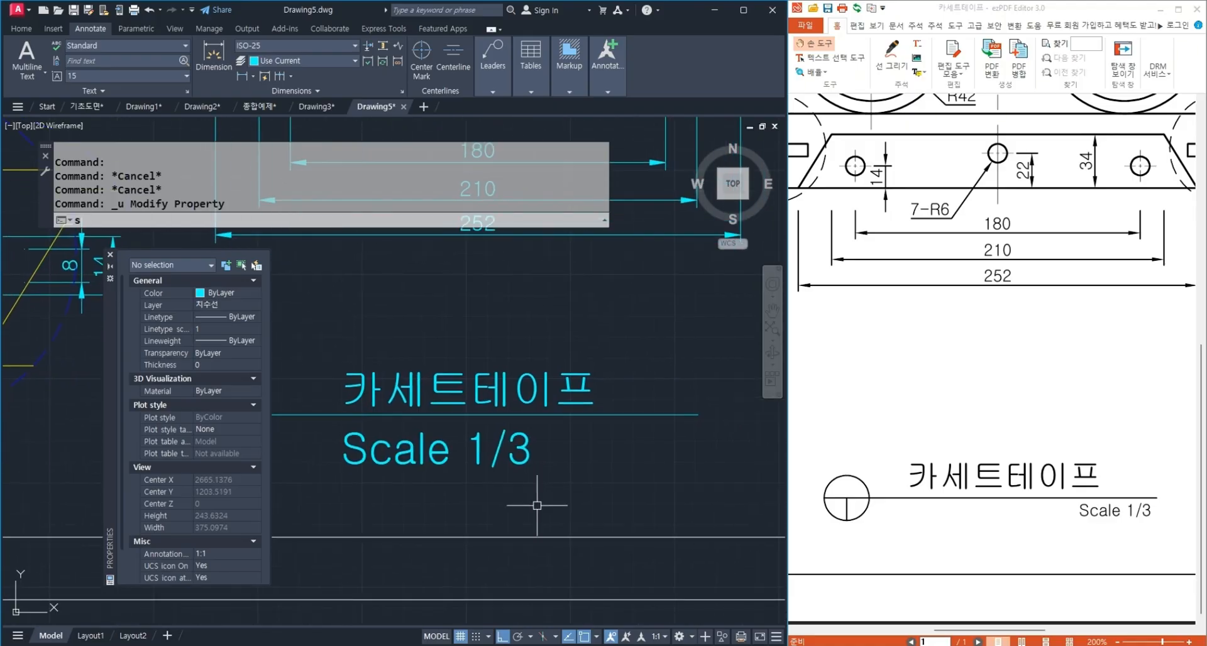
text(c)
key(space)
click(546, 488)
click(475, 453)
key(space)
click(352, 471)
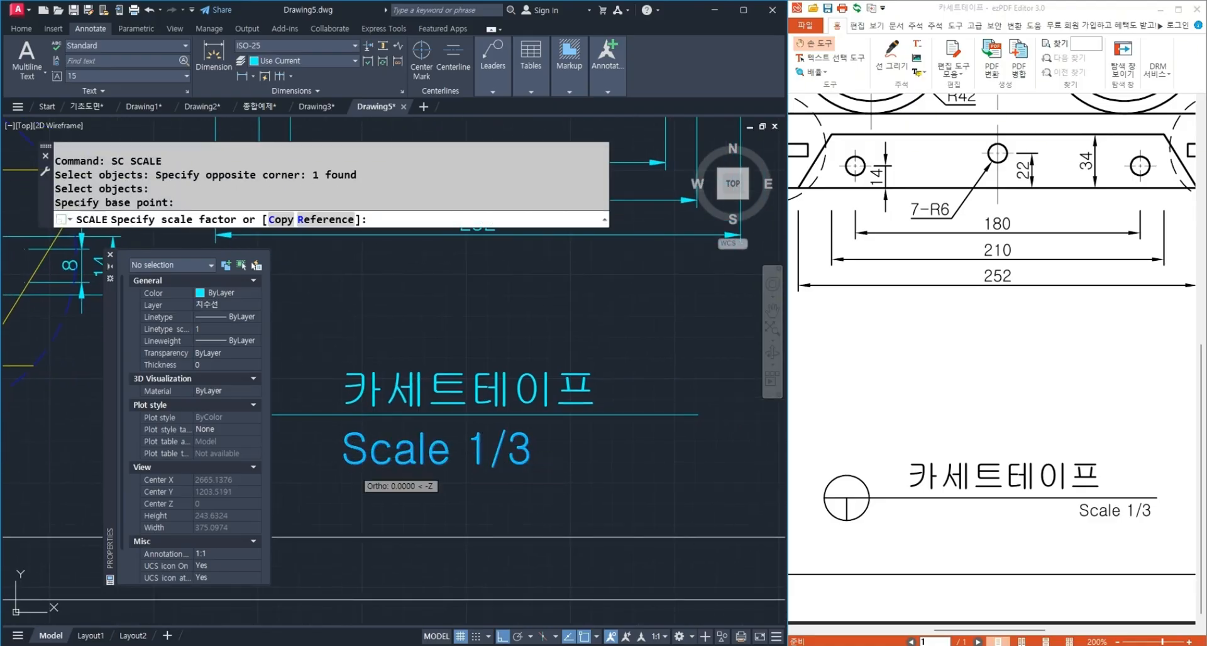
text(0.5)
key(space)
Move the "Scale 1/3" label freely, with Ortho off, to just beneath the right end of the title underline.
text(m)
key(space)
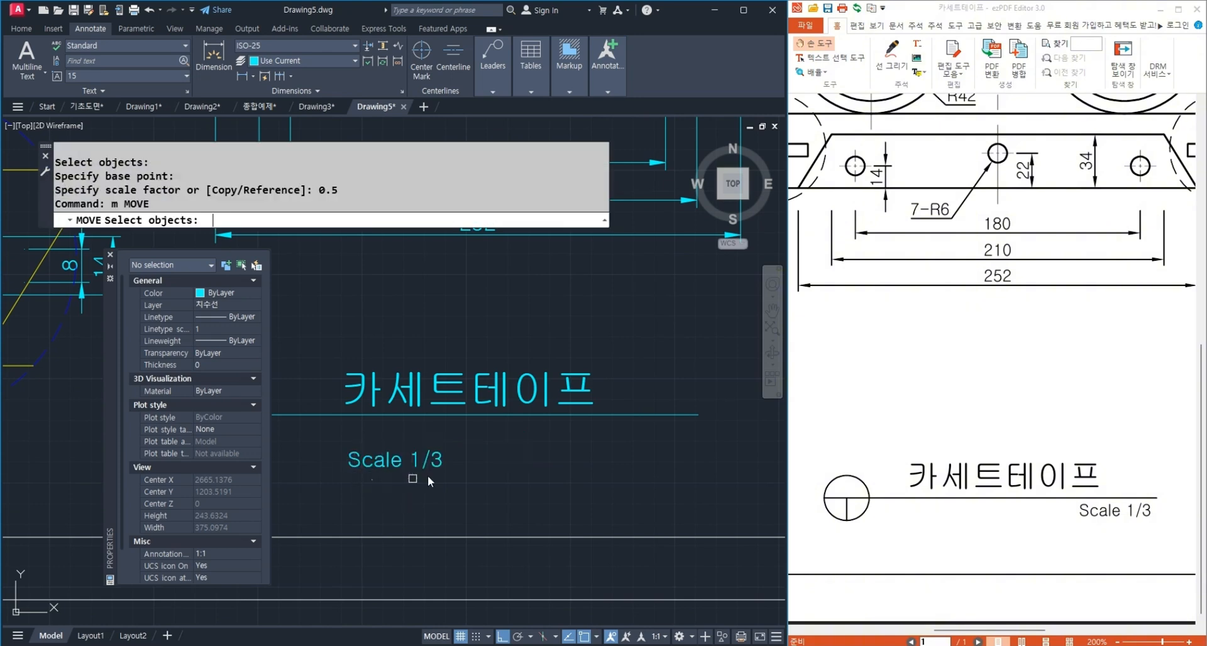
click(447, 488)
click(347, 421)
key(space)
click(409, 494)
key(F8)
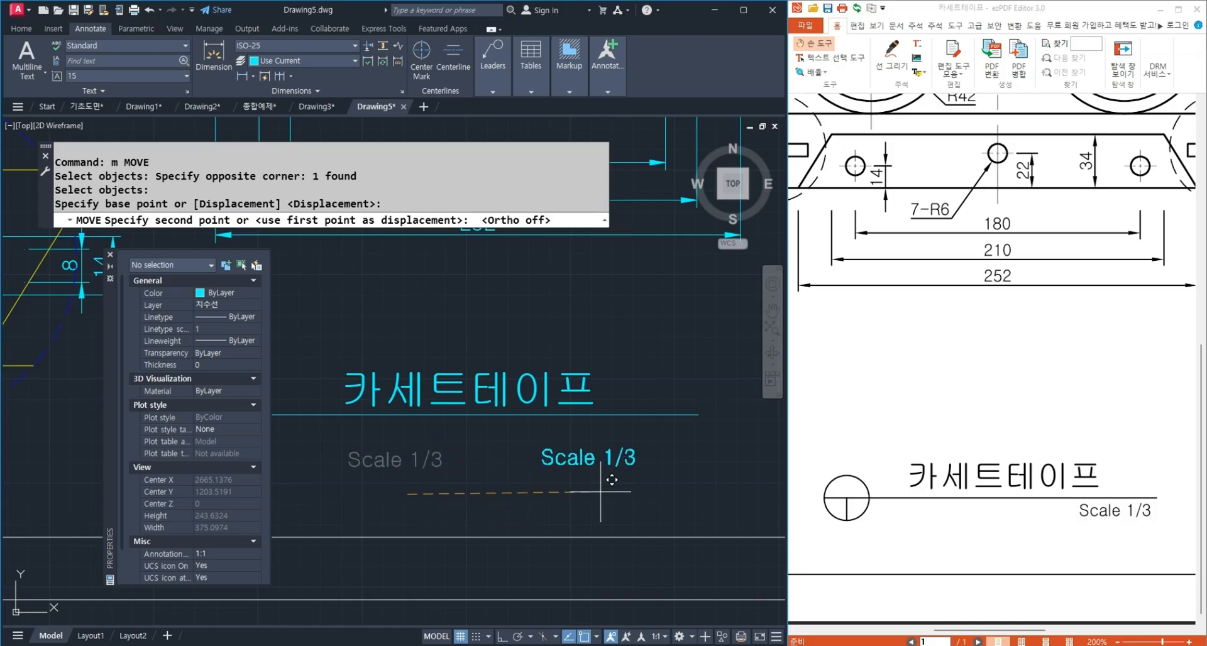
click(665, 454)
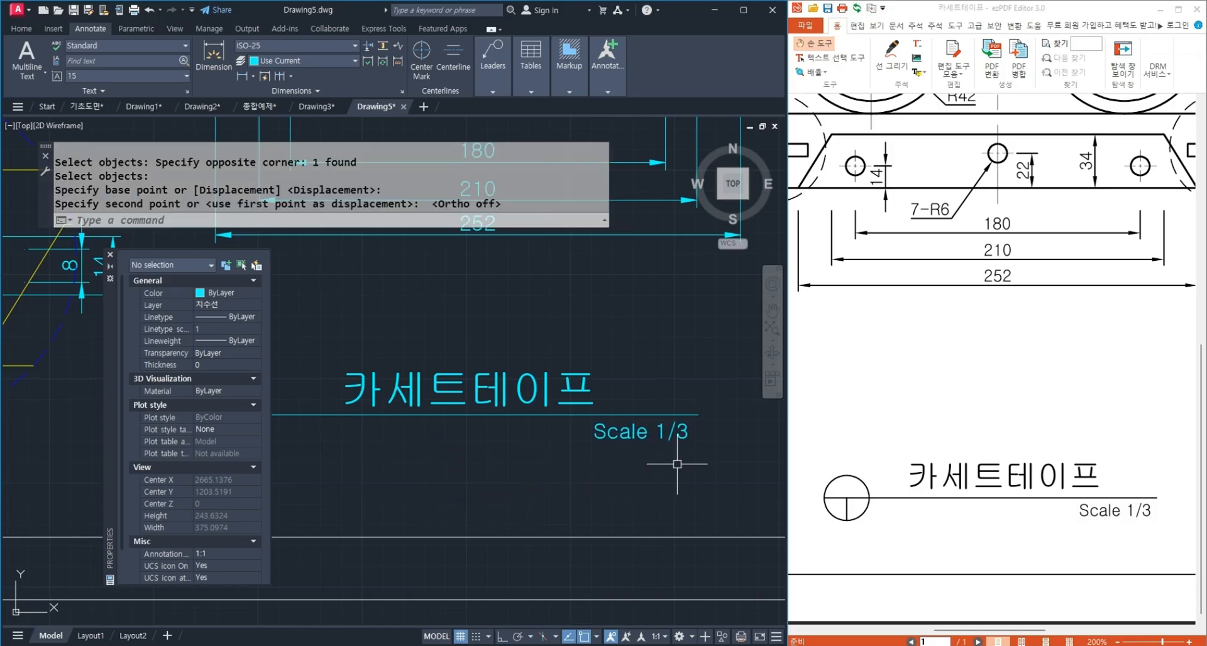
Try moving the "Scale 1/3" label further right so that it extends past the end of the underline.
mouse_move(455, 415)
shift+mouse_down()
mouse_move(695, 412)
mouse_move(699, 469)
shift+mouse_up()
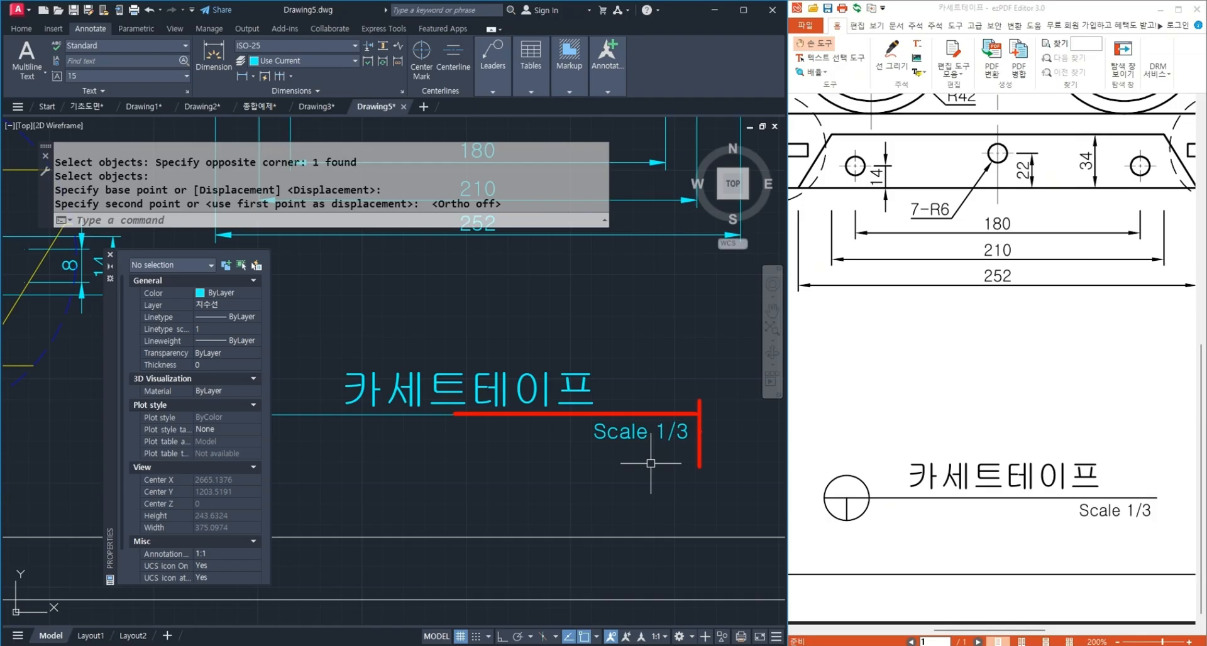
text(m)
key(Return)
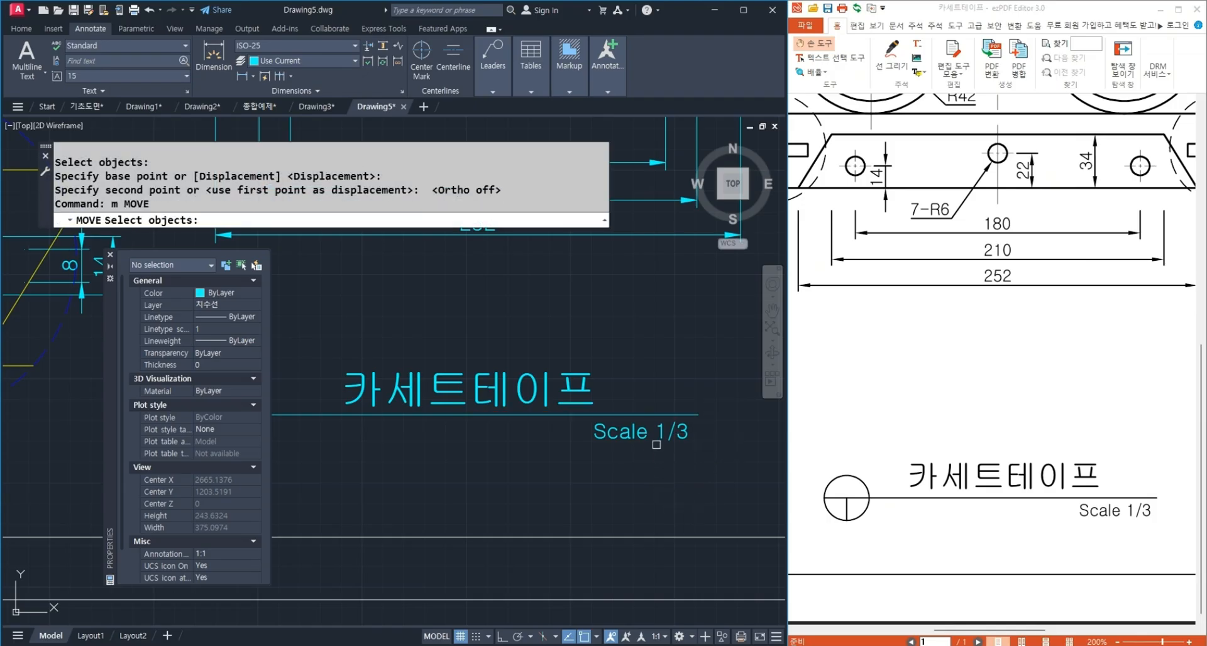
click(663, 441)
key(Return)
click(662, 440)
click(688, 440)
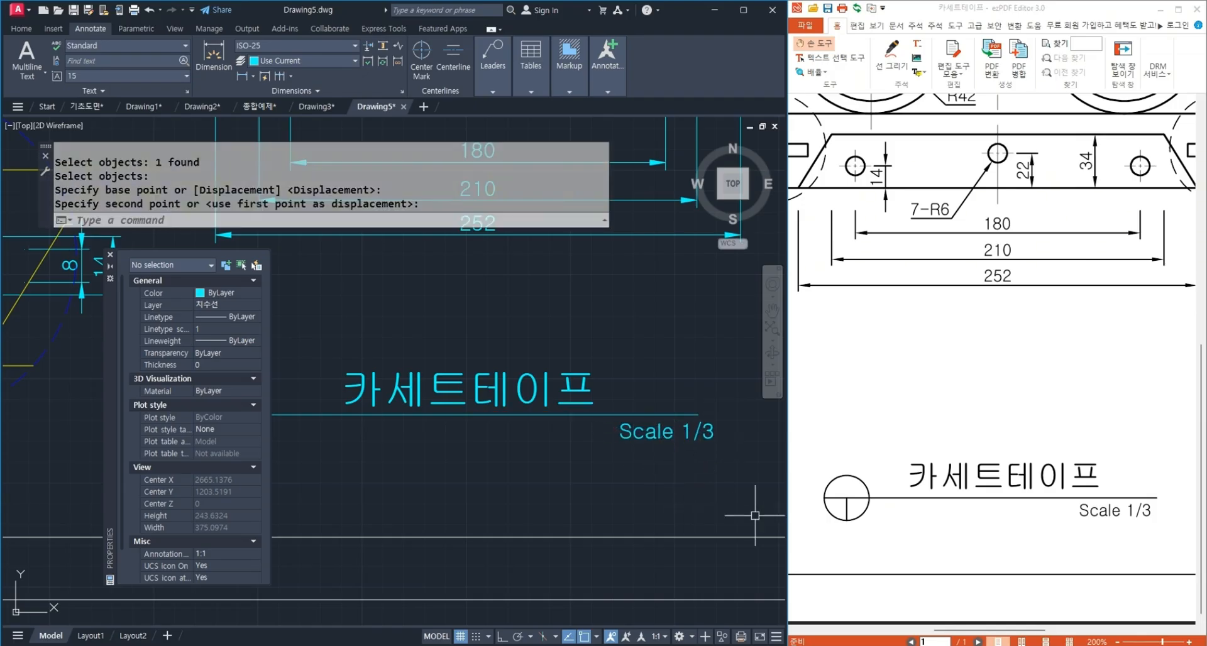
key(ctrl+z)
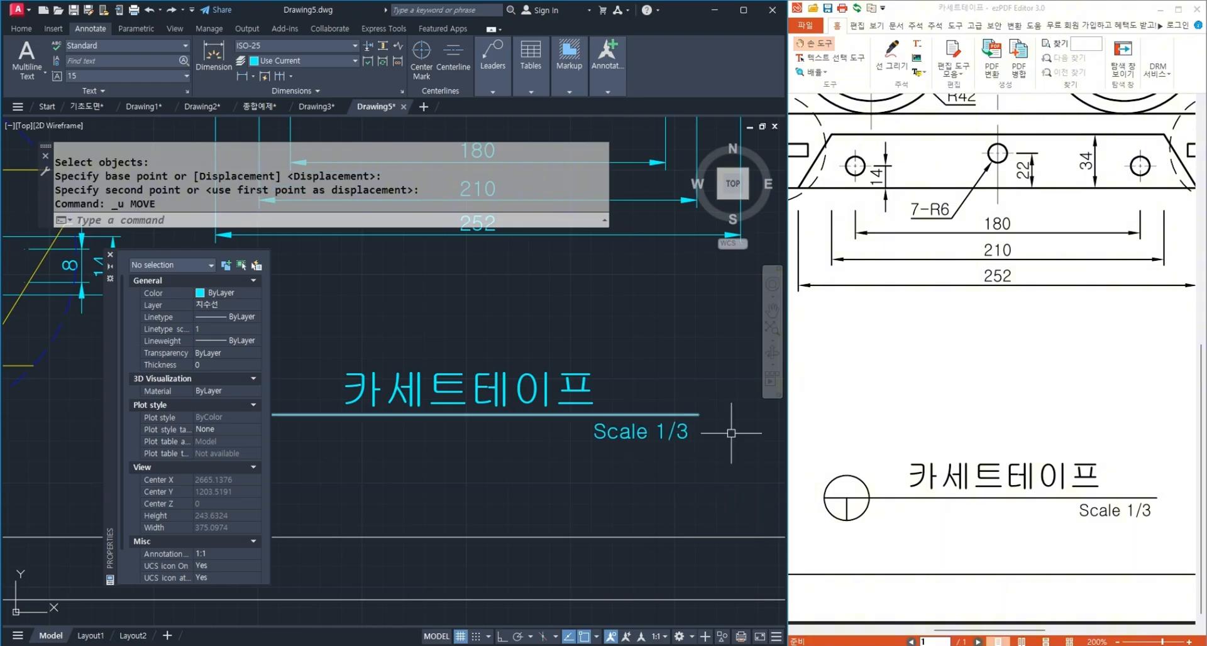
Draw a circle of radius 15 centred on the underline, near its left end.
scroll(612, 487, down, 2)
middle_drag(592, 497, 646, 498)
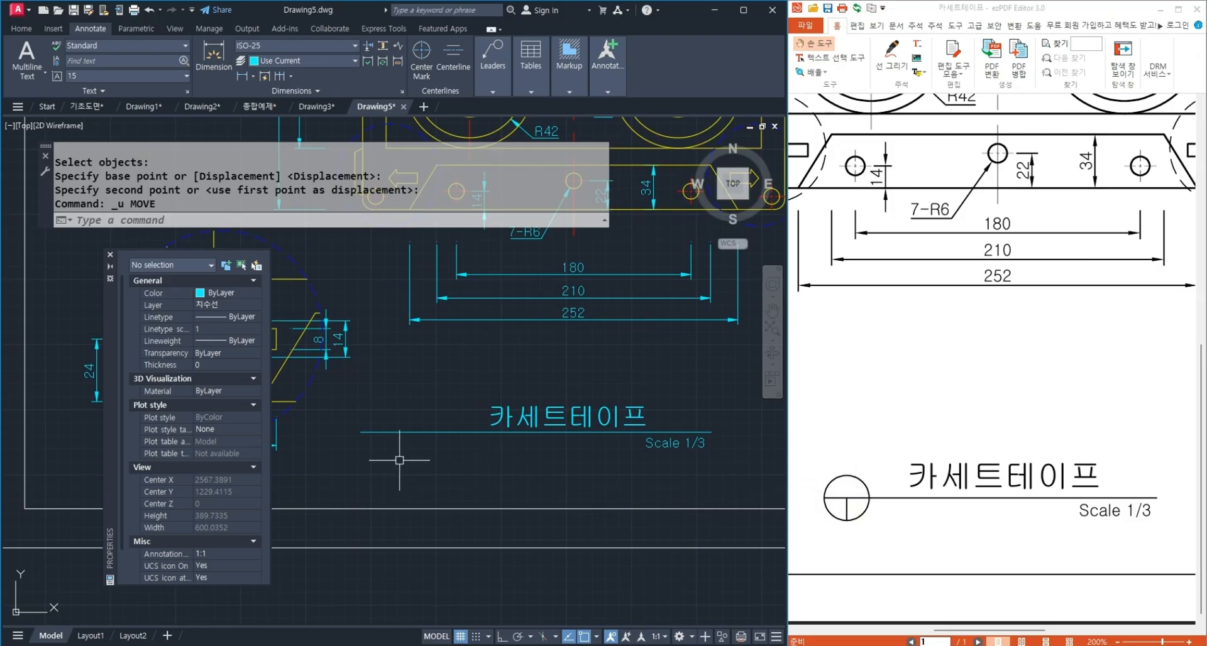
text(c)
key(Return)
click(420, 433)
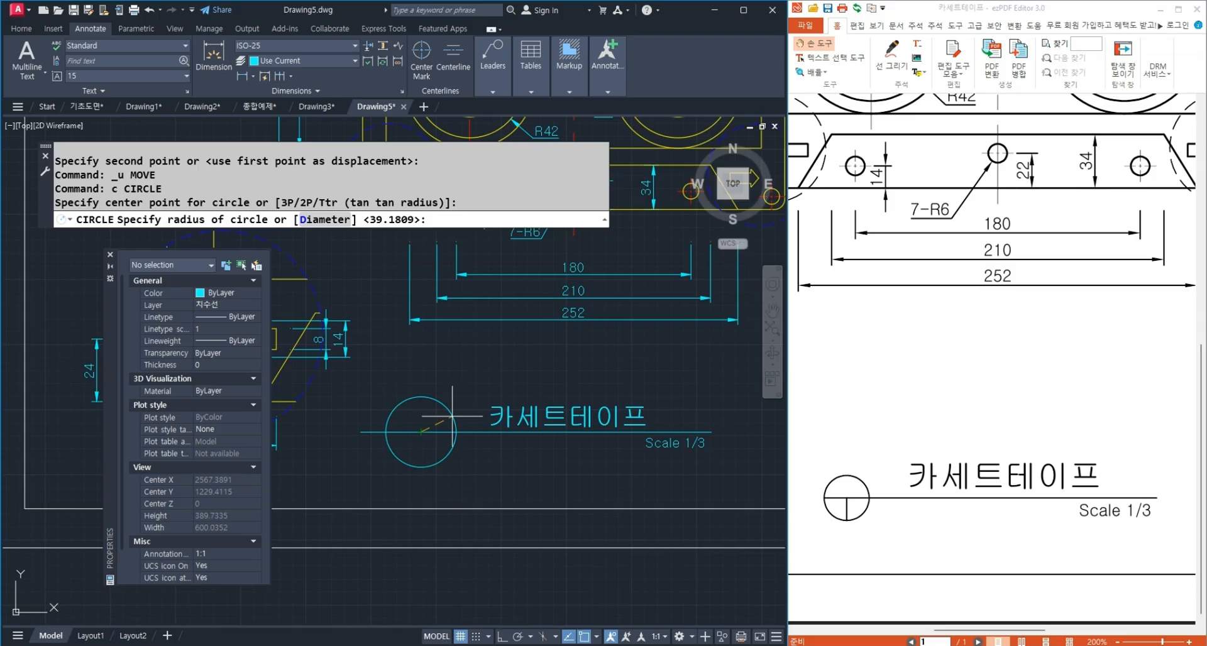
mouse_move(534, 411)
mouse_down()
mouse_move(557, 398)
mouse_move(651, 399)
mouse_up()
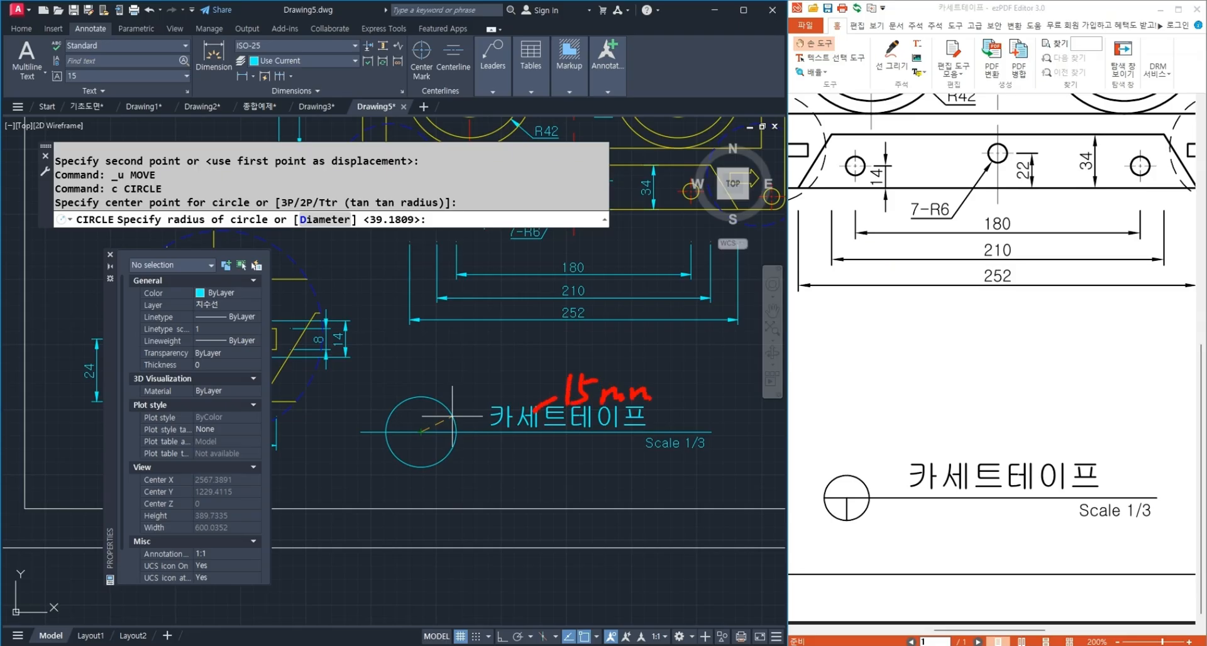
key(Escape)
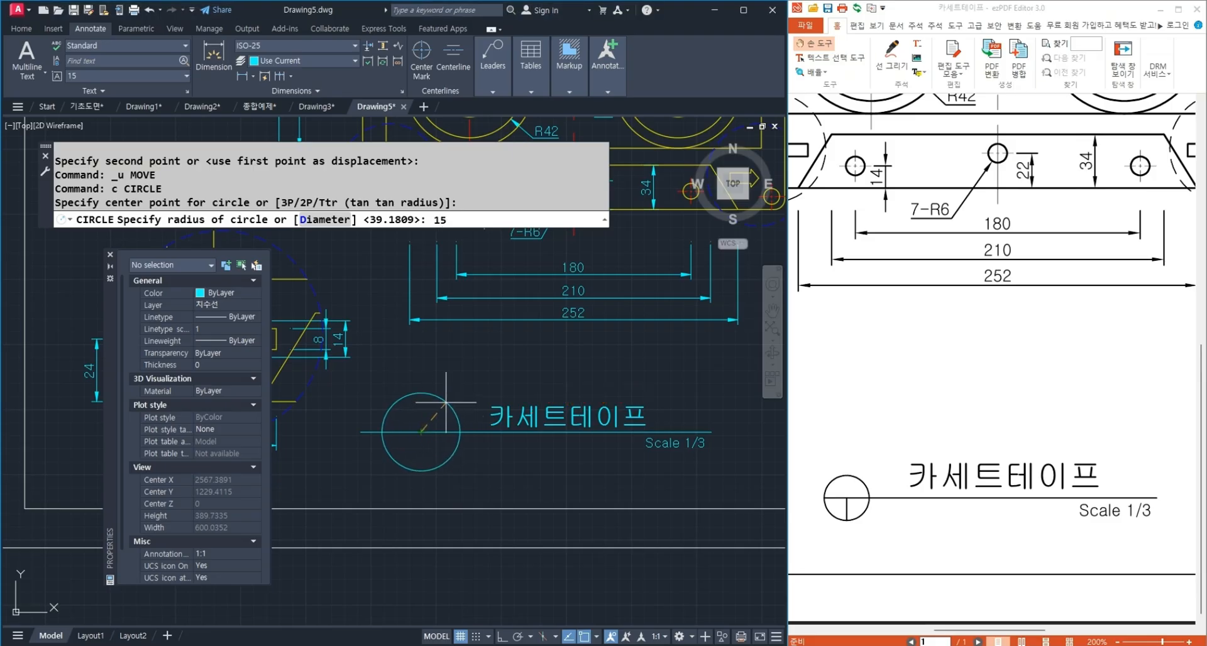
key(Return)
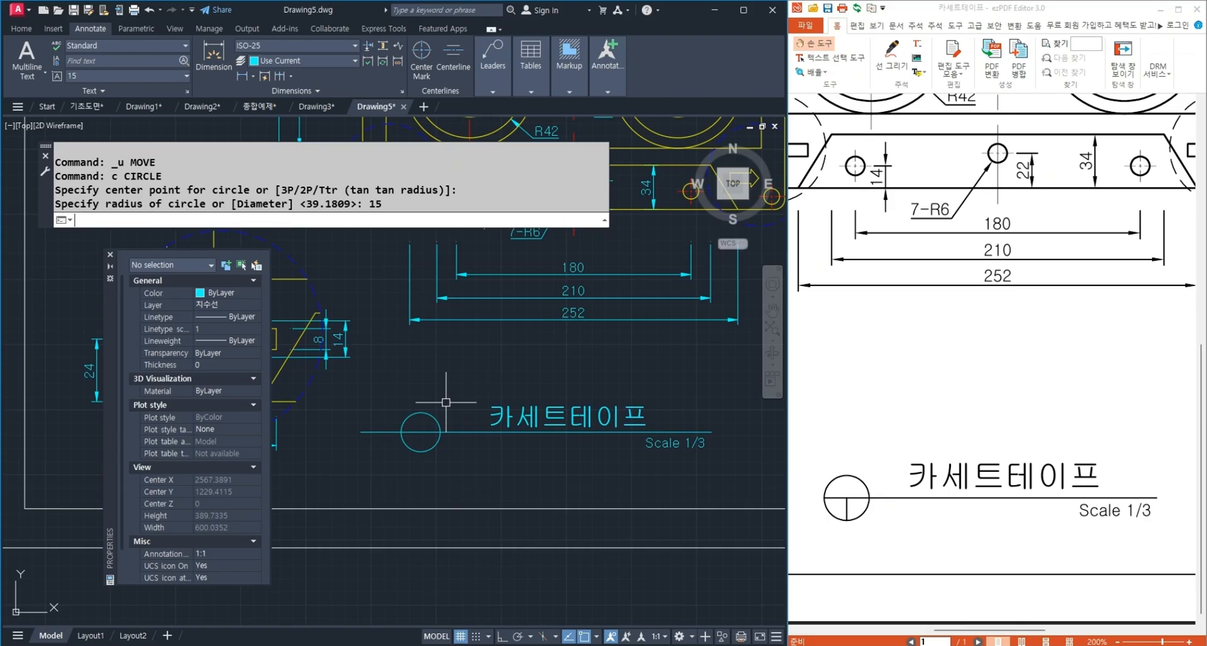
Move the circle horizontally to the right along the underline, with Ortho on, closer to the title text.
text(M)
key(Return)
click(434, 418)
key(Return)
click(449, 389)
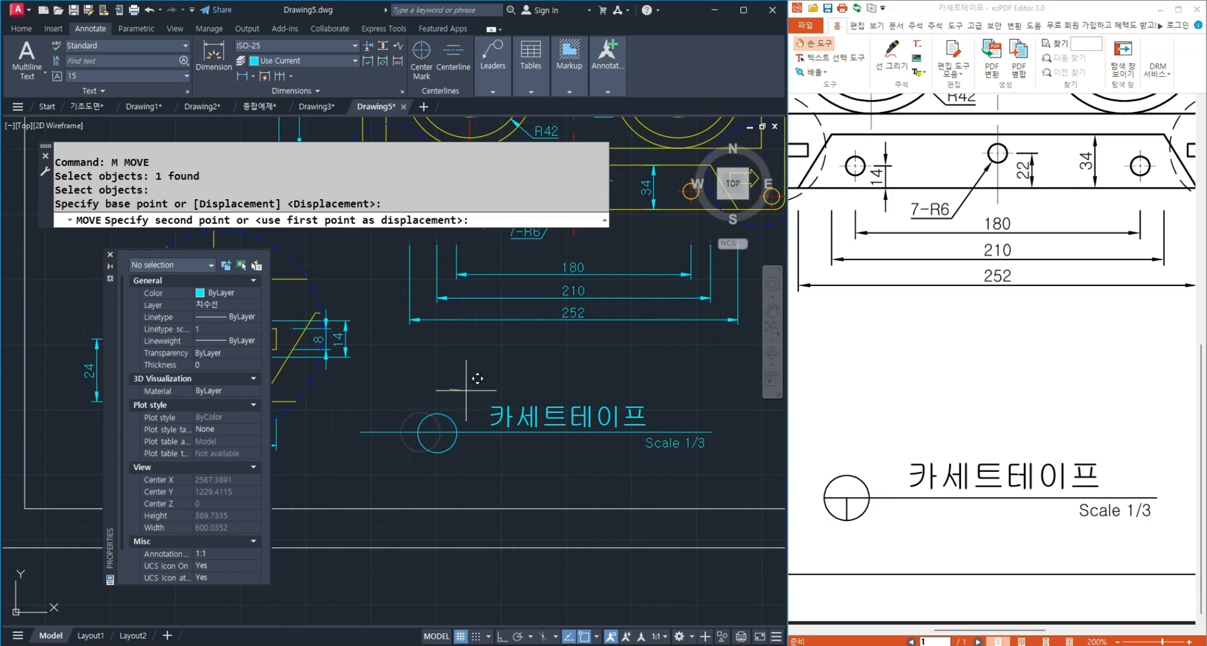
key(F8)
click(473, 389)
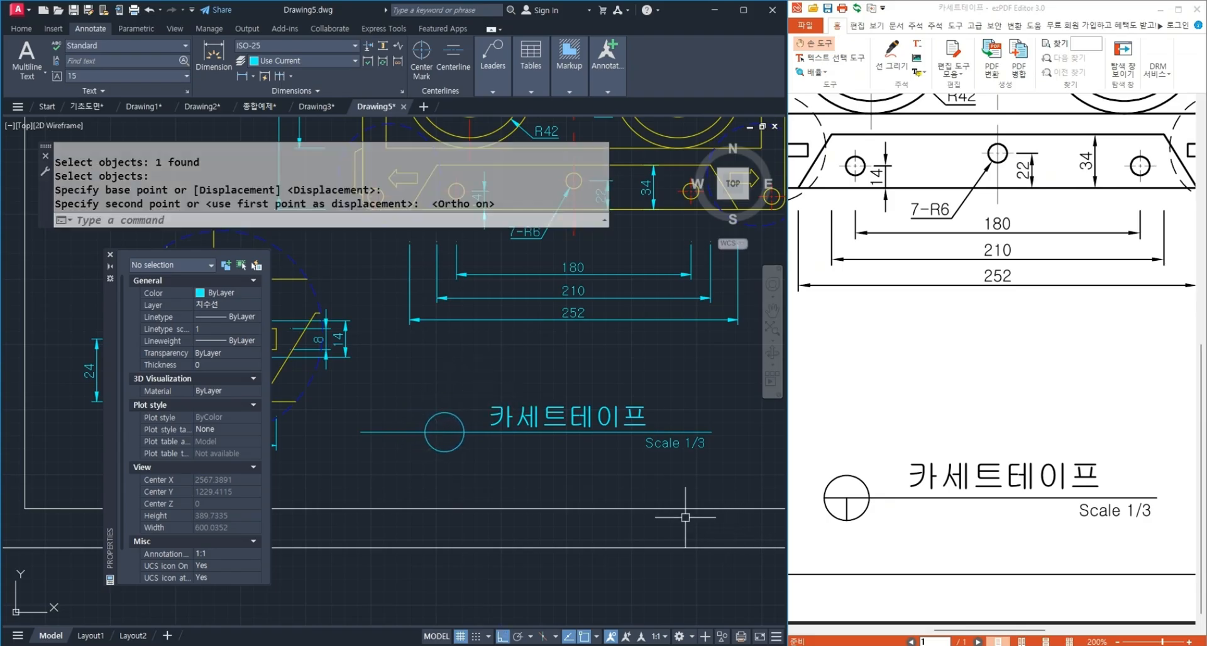
Draw a vertical line from the circle's centre straight down to its bottom quadrant.
text(l)
key(Return)
scroll(443, 431, up, 2)
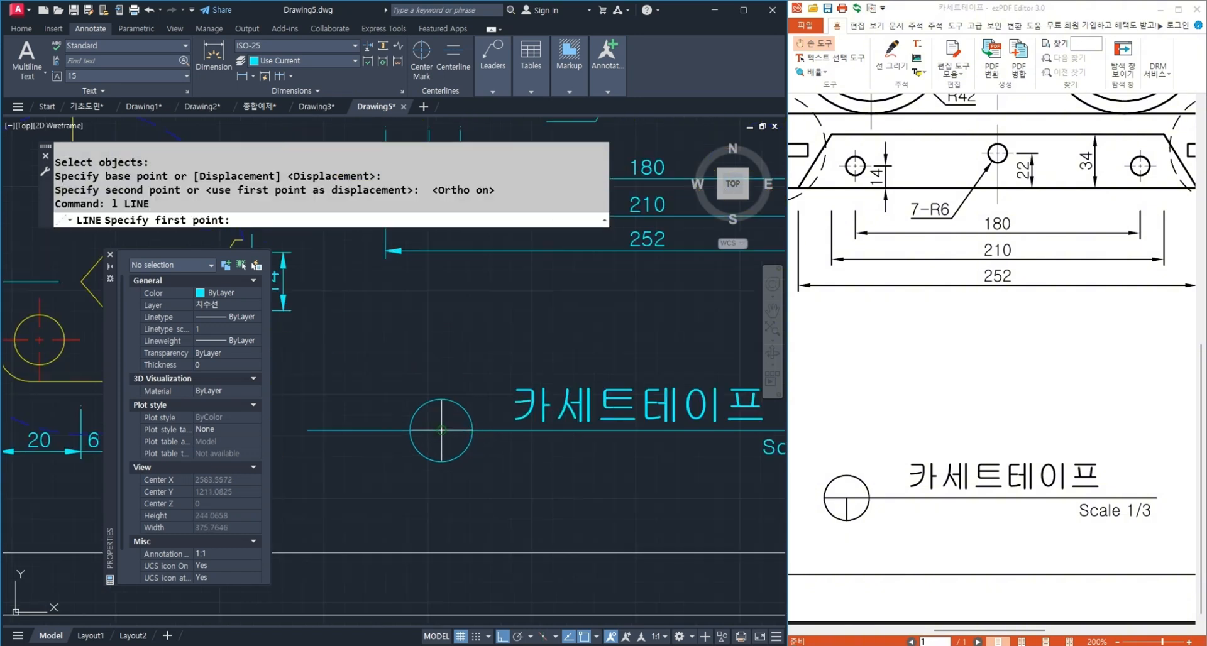
click(443, 431)
click(442, 462)
key(Return)
scroll(396, 472, down, 2)
Trim away the part of the underline that sticks out to the left of the circle.
text(tr)
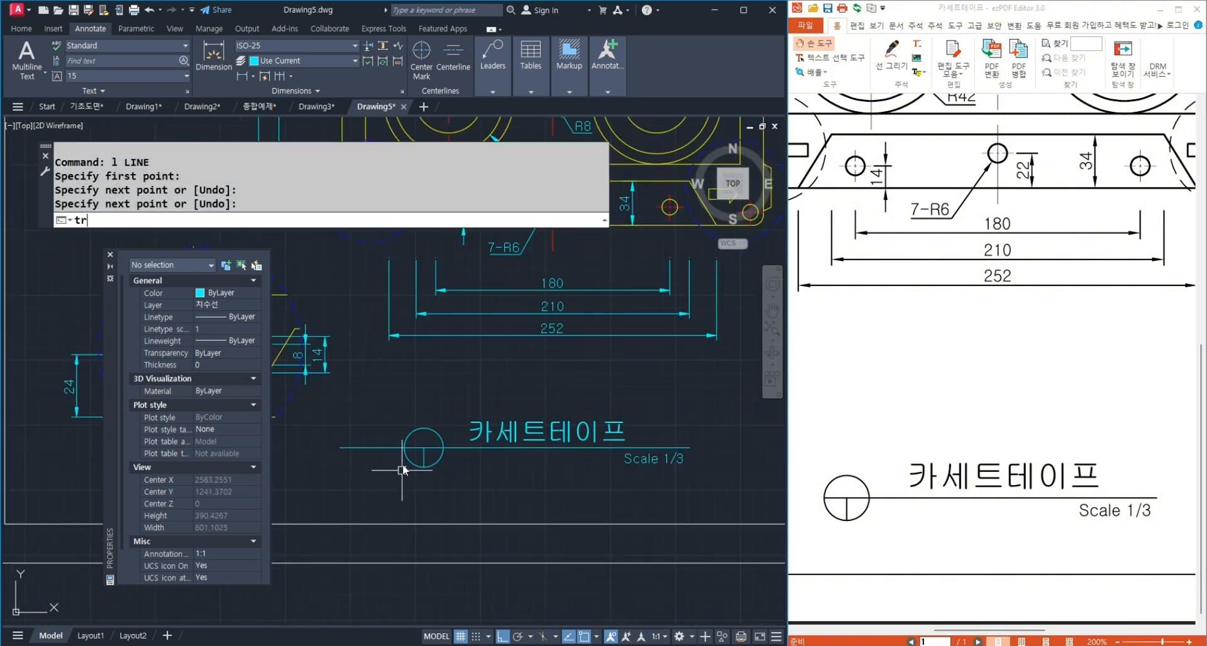
key(Return)
key(Return)
click(388, 448)
key(Return)
scroll(358, 453, down, 1)
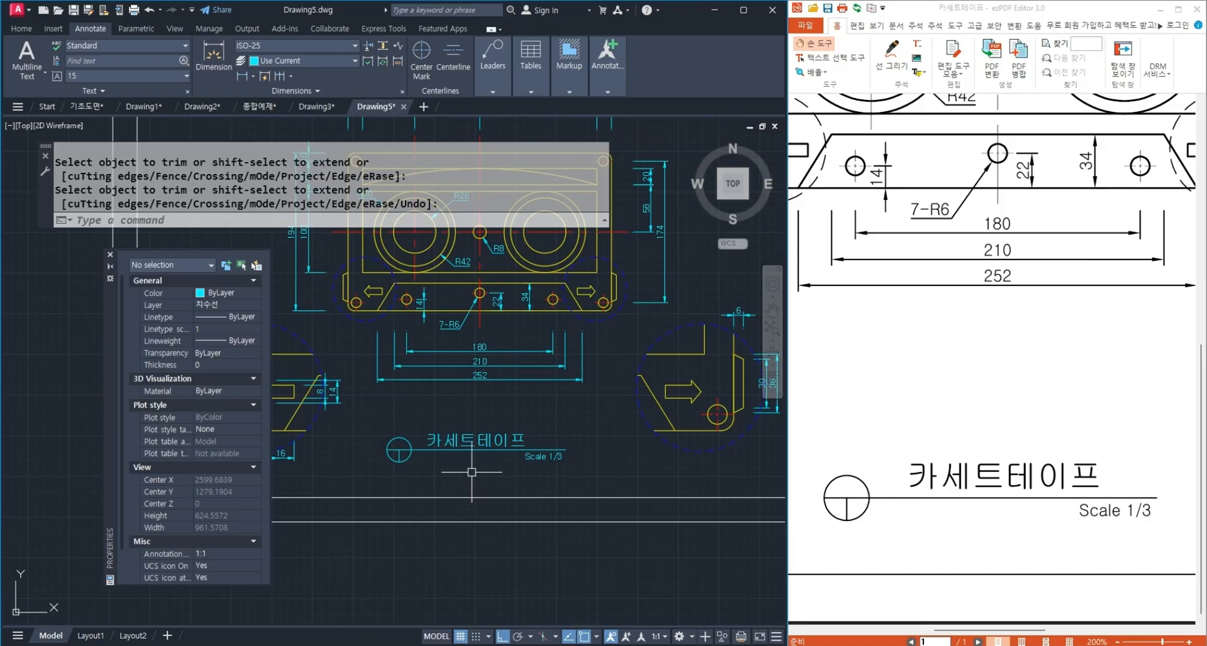
Move the title text 카세트테이프 horizontally to the right by about 13 mm along the underline.
scroll(472, 472, up, 2)
text(m)
key(Return)
click(452, 440)
key(Return)
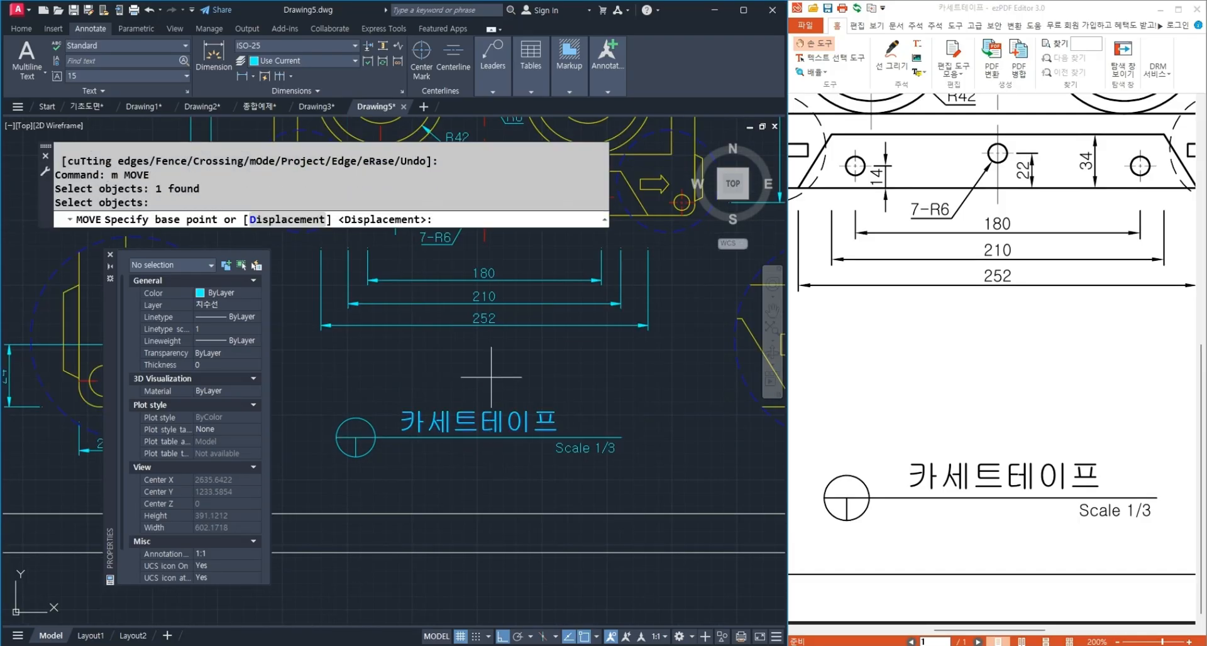
click(491, 377)
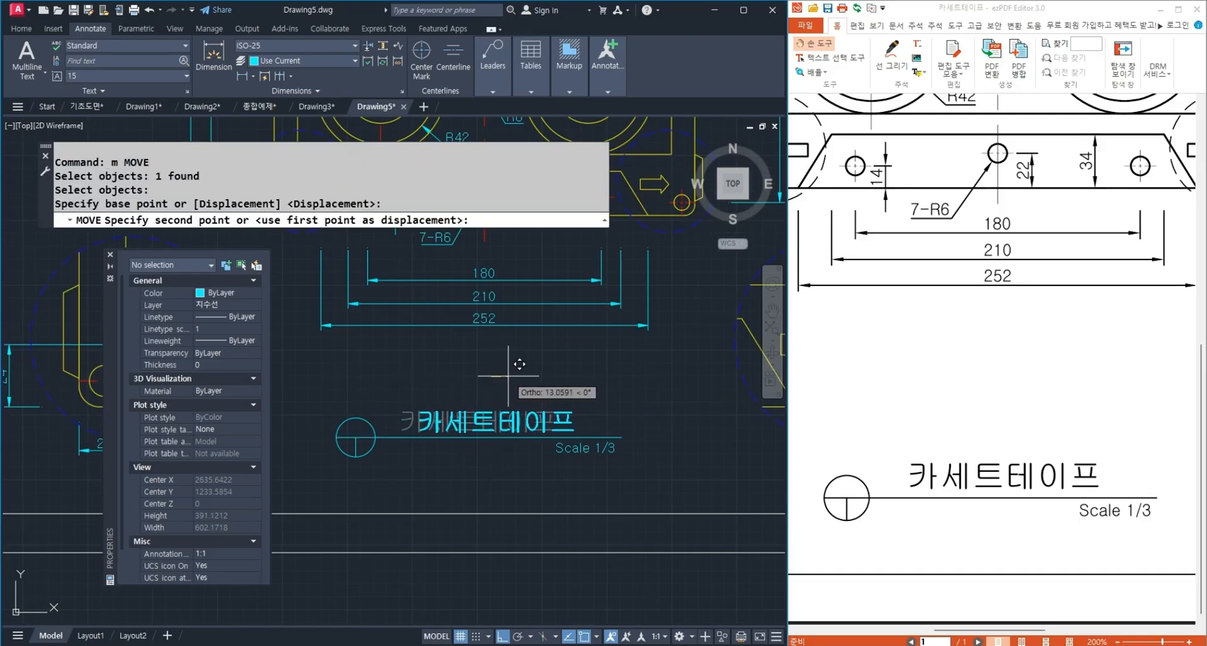
click(508, 376)
scroll(503, 377, down, 2)
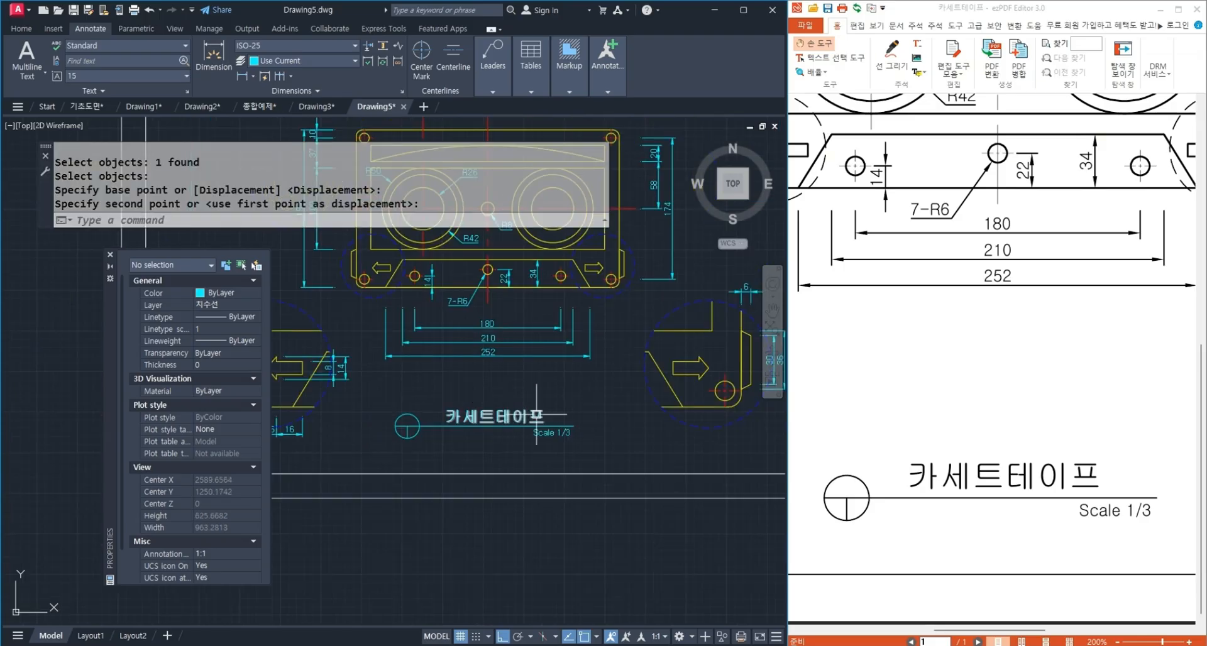
Nudge the title text 카세트테이프 slightly back to the left above the underline.
key(Return)
click(497, 416)
key(Return)
click(578, 382)
click(577, 382)
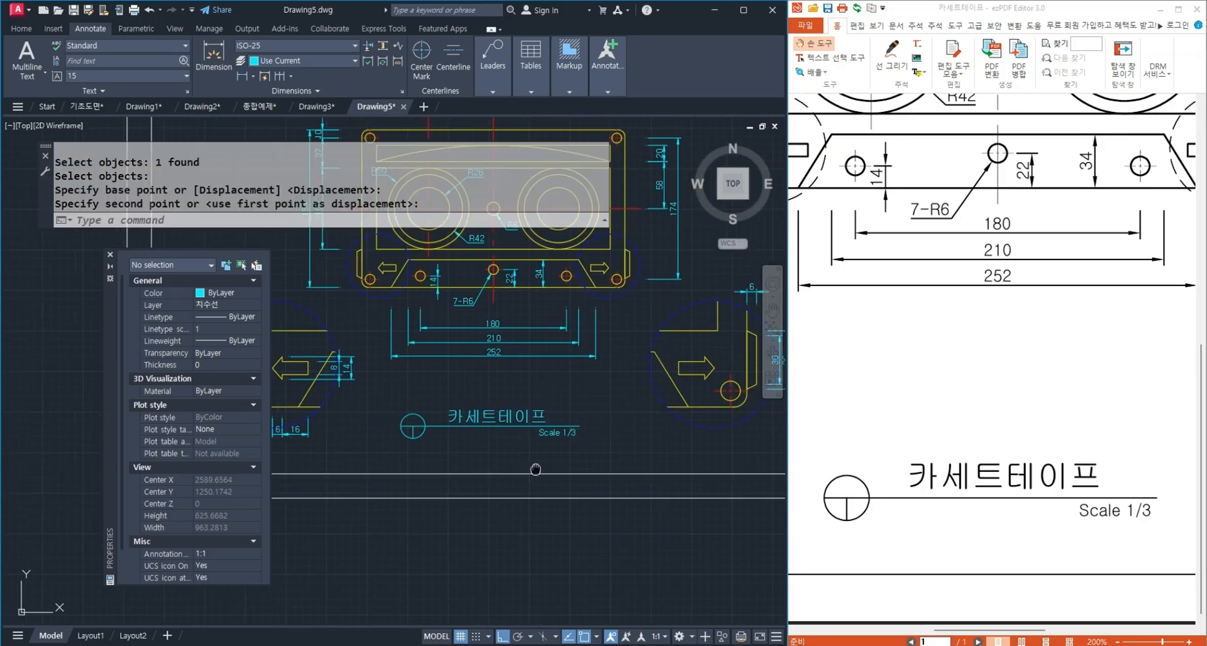
Move the whole title group, with its circle, lines and both texts, slightly straight down.
middle_drag(529, 472, 584, 506)
text(m)
key(Return)
click(443, 434)
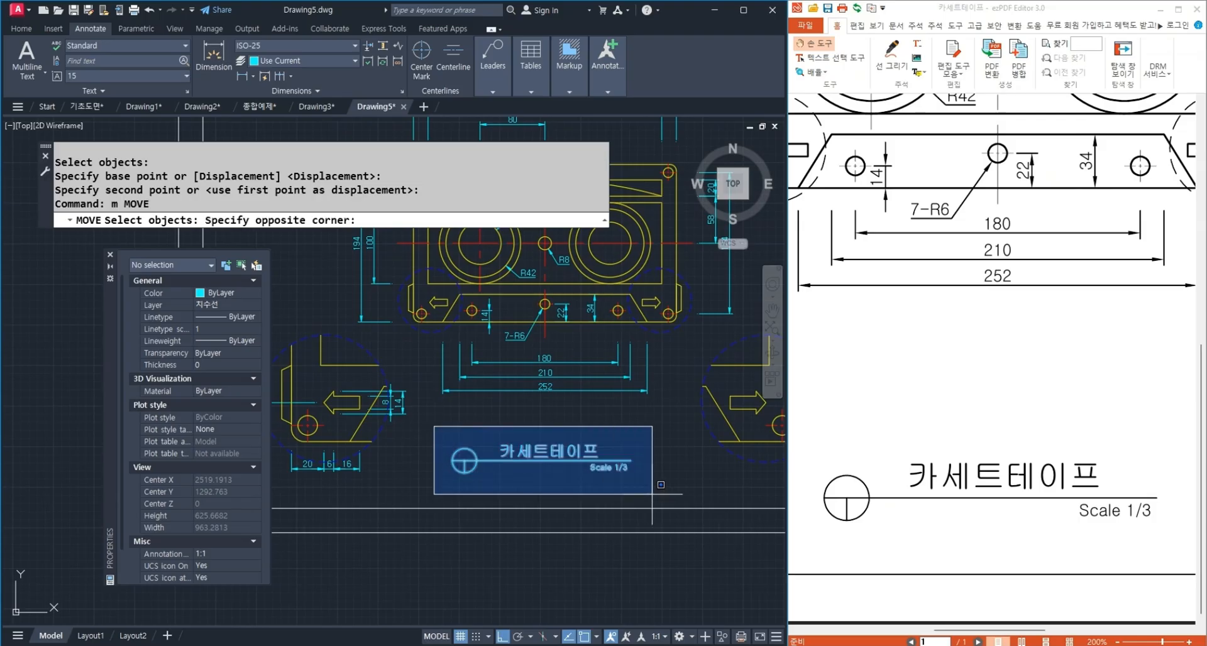
click(660, 486)
key(Return)
click(666, 475)
click(666, 484)
scroll(407, 423, down, 1)
middle_drag(576, 491, 612, 507)
scroll(546, 484, up, 1)
scroll(547, 471, up, 2)
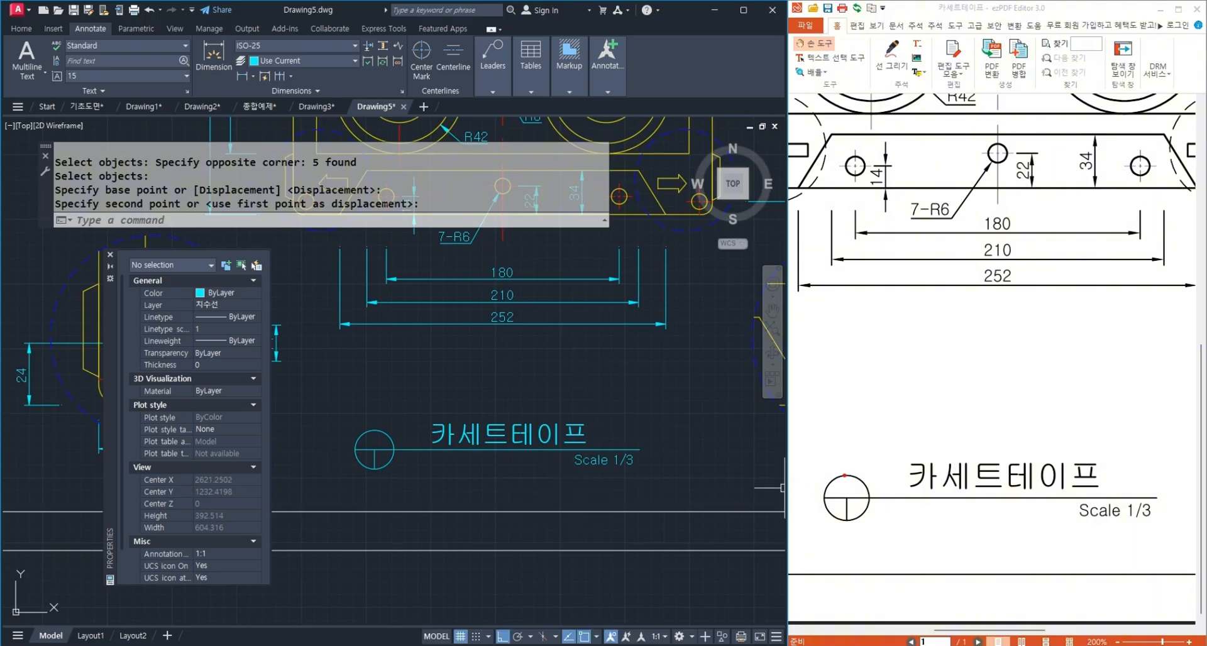
drag(844, 475, 828, 435)
mouse_move(818, 409)
mouse_down()
mouse_move(833, 405)
mouse_move(847, 429)
mouse_up()
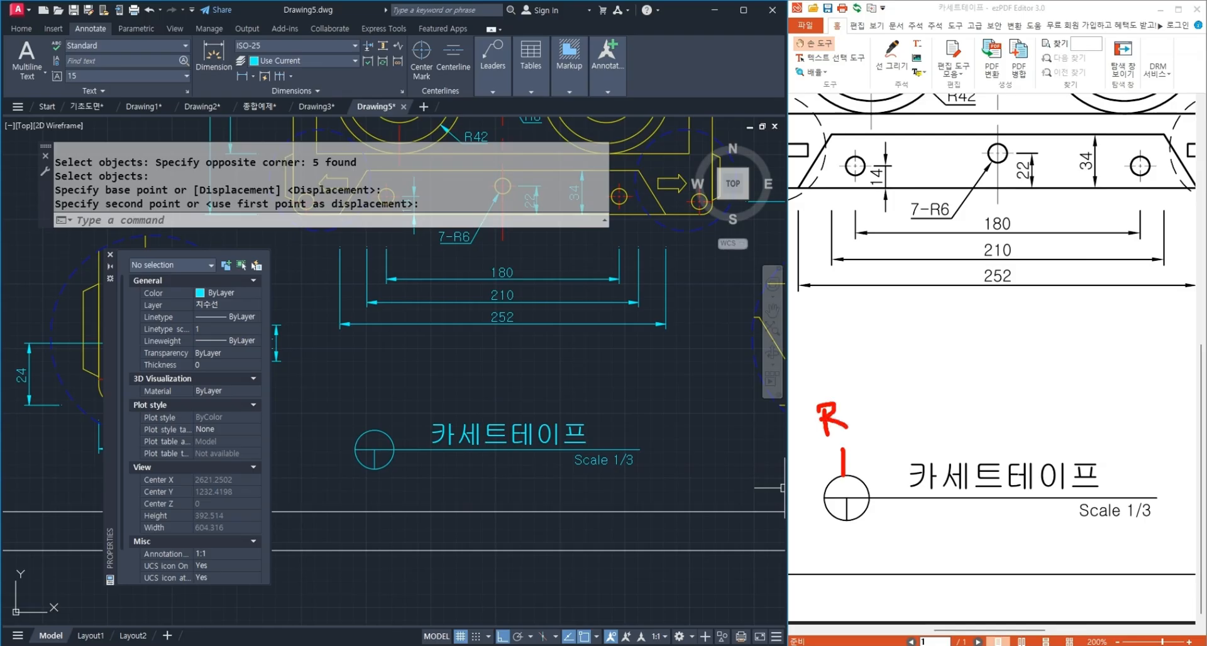
mouse_move(944, 450)
mouse_down()
mouse_move(882, 410)
mouse_move(907, 398)
mouse_move(911, 431)
mouse_up()
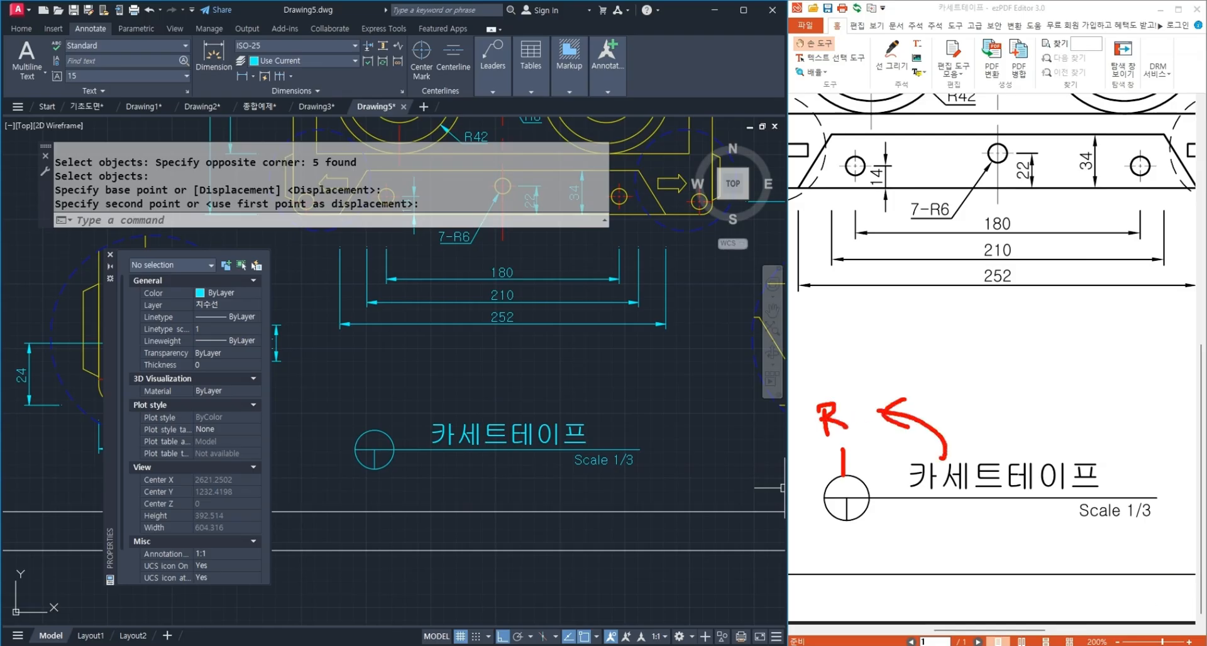
mouse_move(855, 399)
mouse_down()
mouse_move(850, 419)
mouse_move(885, 388)
mouse_up()
drag(1026, 489, 1017, 500)
mouse_move(1001, 402)
mouse_down()
mouse_move(1025, 422)
mouse_move(1013, 439)
mouse_up()
drag(1049, 401, 1060, 406)
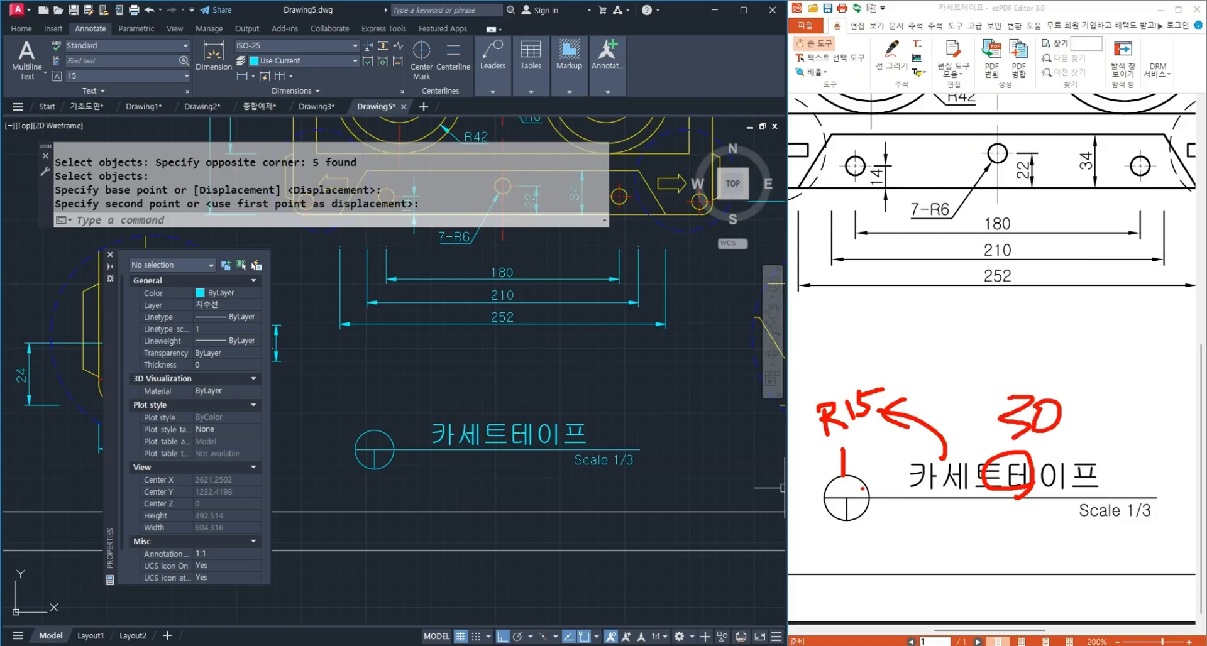
drag(834, 391, 845, 425)
drag(880, 382, 886, 385)
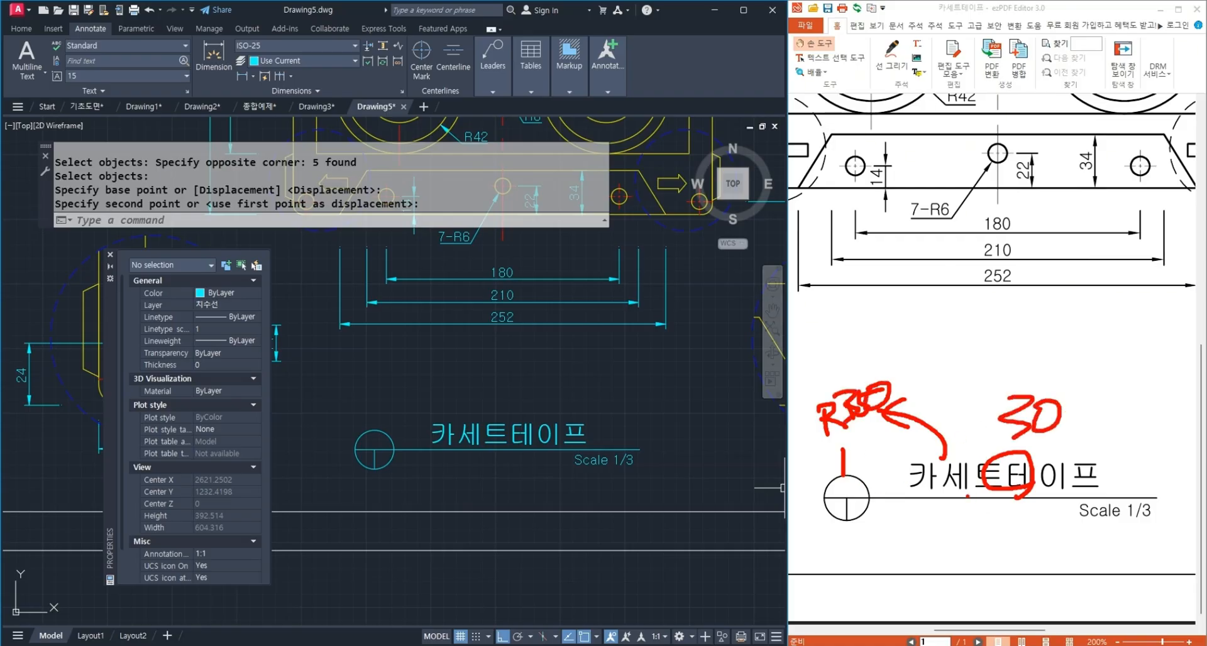
Assign the circle, both lines and both texts of the title group to the 문자선 layer.
click(670, 517)
click(274, 375)
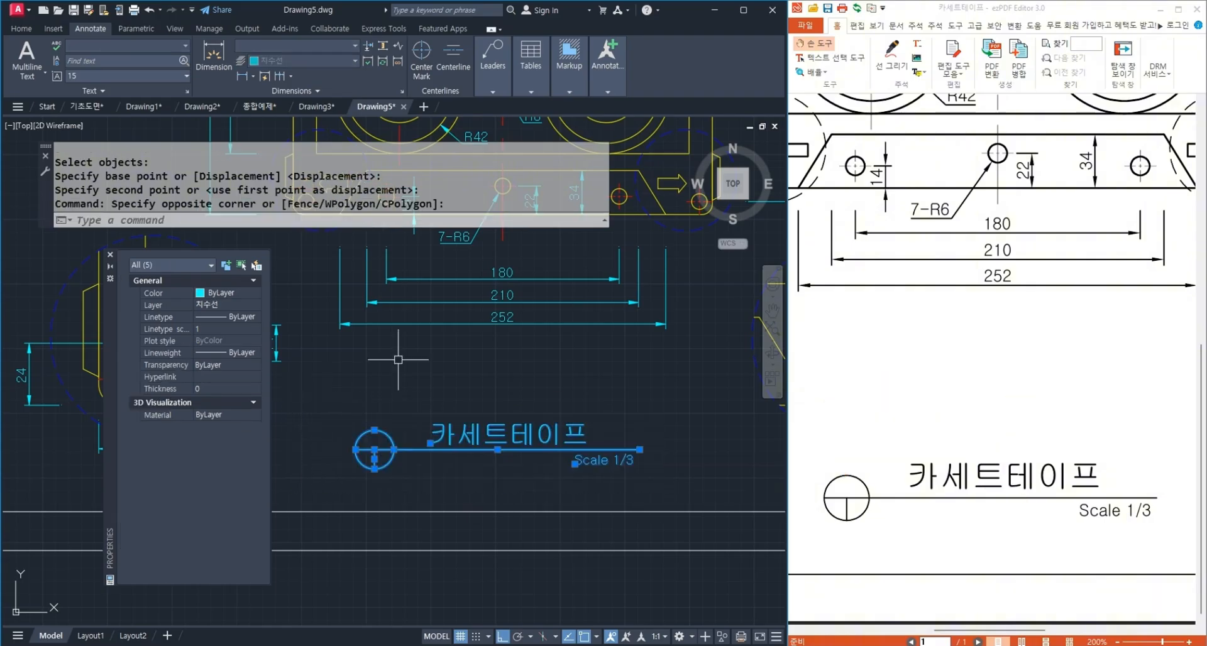
click(25, 29)
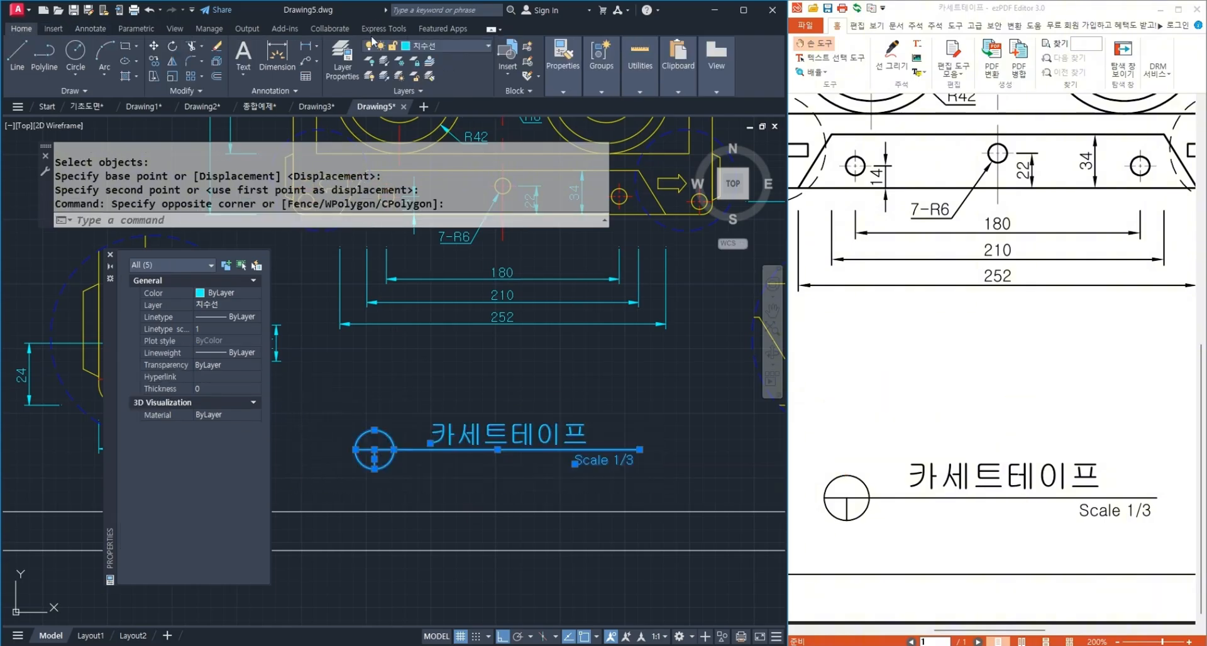
click(456, 47)
click(465, 106)
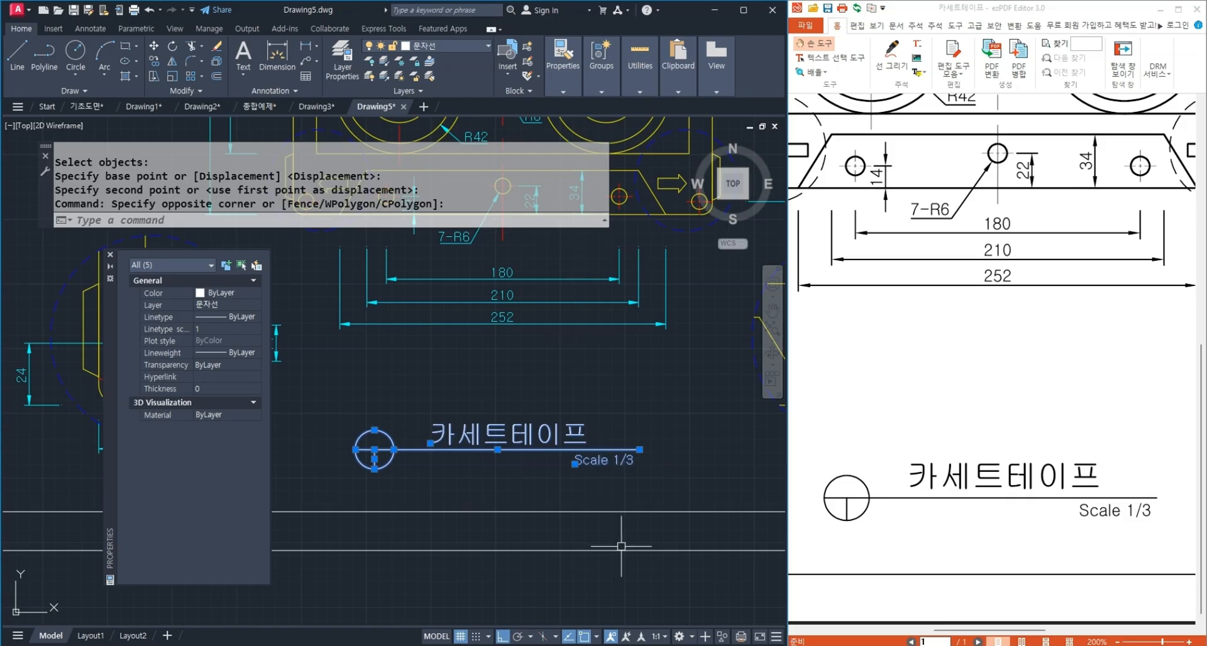
key(Escape)
Copy the whole title group, with its circle, lines and both texts, about 183 mm straight down below the drawing frame.
scroll(621, 547, down, 3)
middle_drag(625, 503, 628, 541)
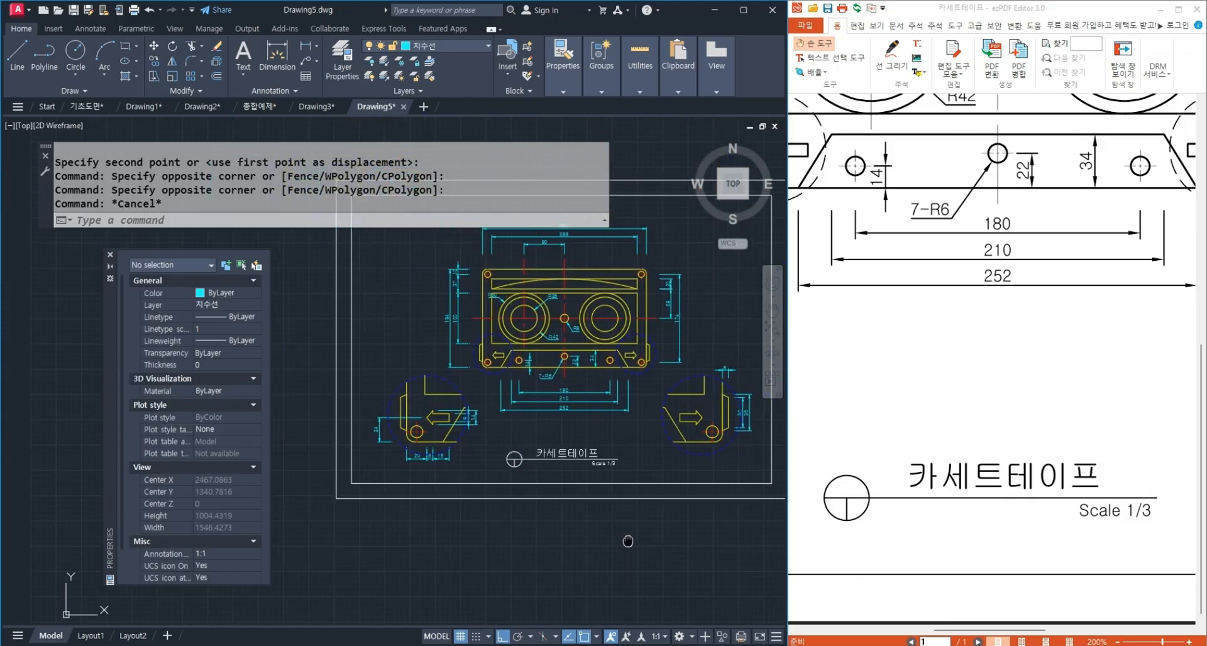
scroll(603, 500, up, 2)
text(co)
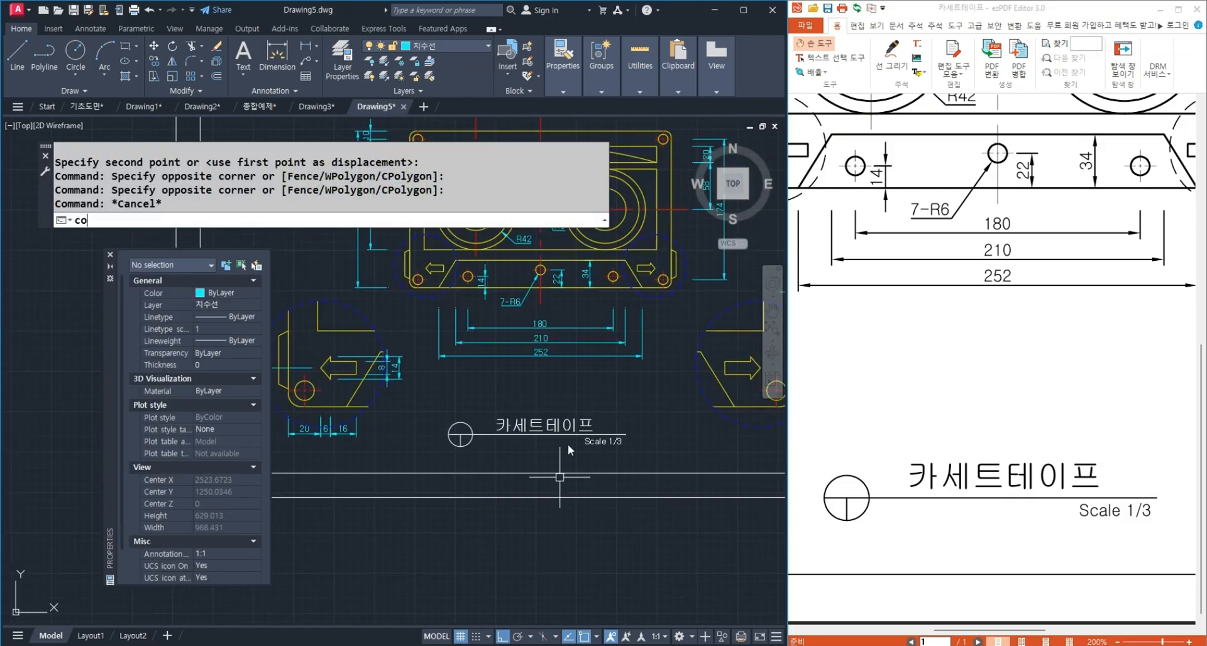
key(Return)
drag(428, 396, 642, 459)
key(Return)
click(658, 429)
click(659, 576)
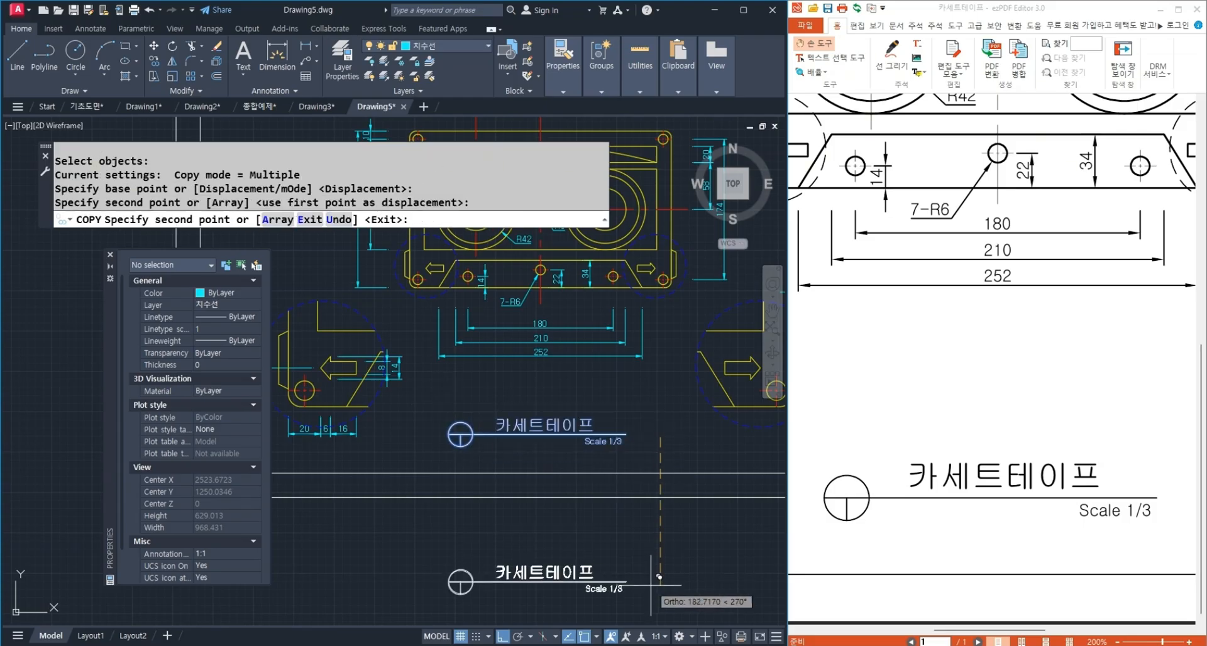
key(Return)
Stretch the free end of the copied title's underline, together with its Scale 1/3 text, horizontally to the right.
middle_drag(646, 600, 655, 483)
scroll(639, 493, up, 2)
text(s)
key(Return)
click(646, 473)
click(532, 397)
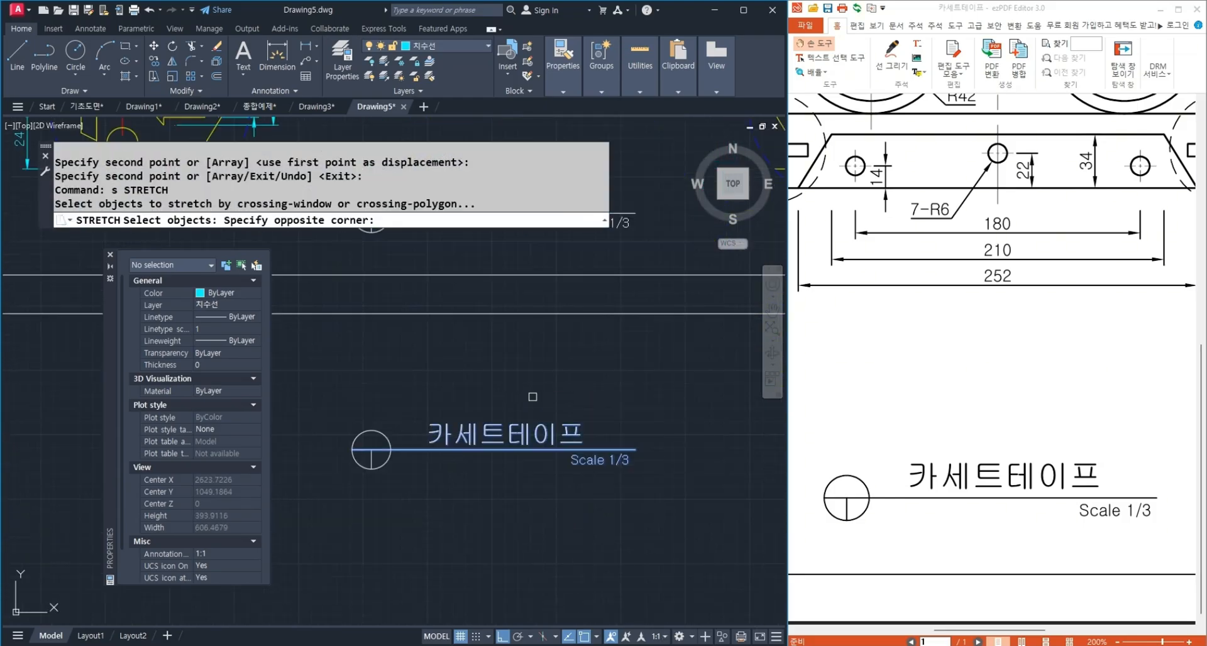
key(Return)
click(512, 537)
click(655, 535)
Move the copied title's text 카세트테이프 horizontally to the right, towards the middle of the lengthened underline.
scroll(376, 410, down, 1)
middle_drag(461, 438, 457, 418)
text(m)
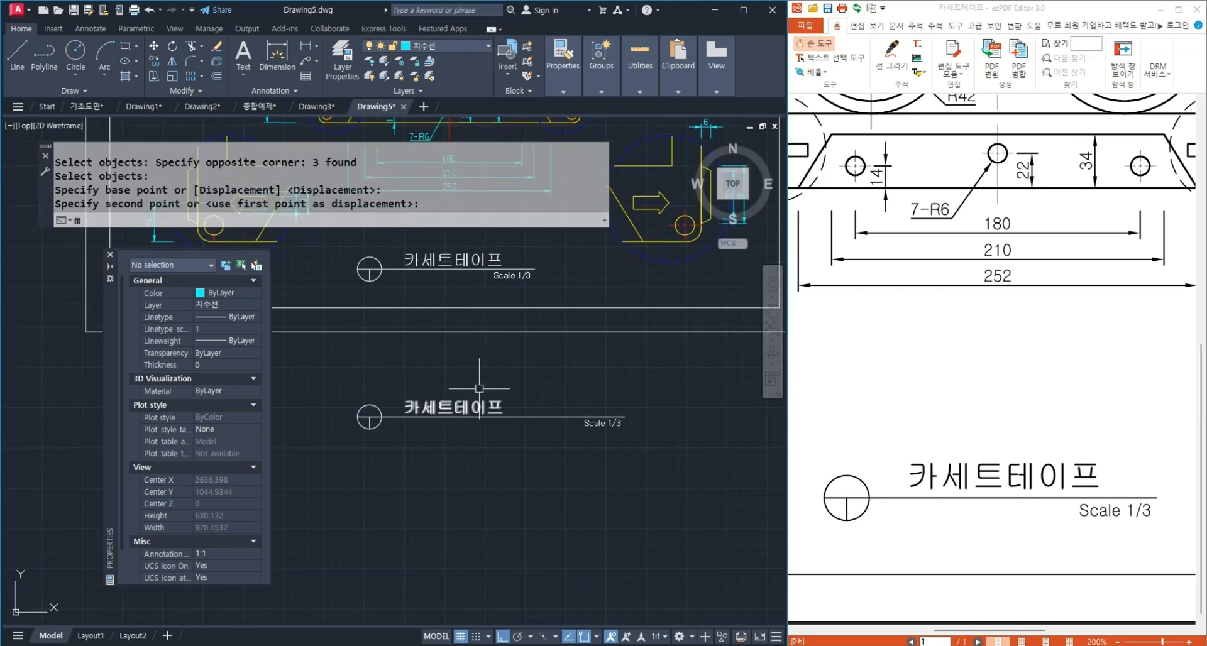
key(Return)
click(478, 408)
key(Return)
click(463, 461)
click(510, 460)
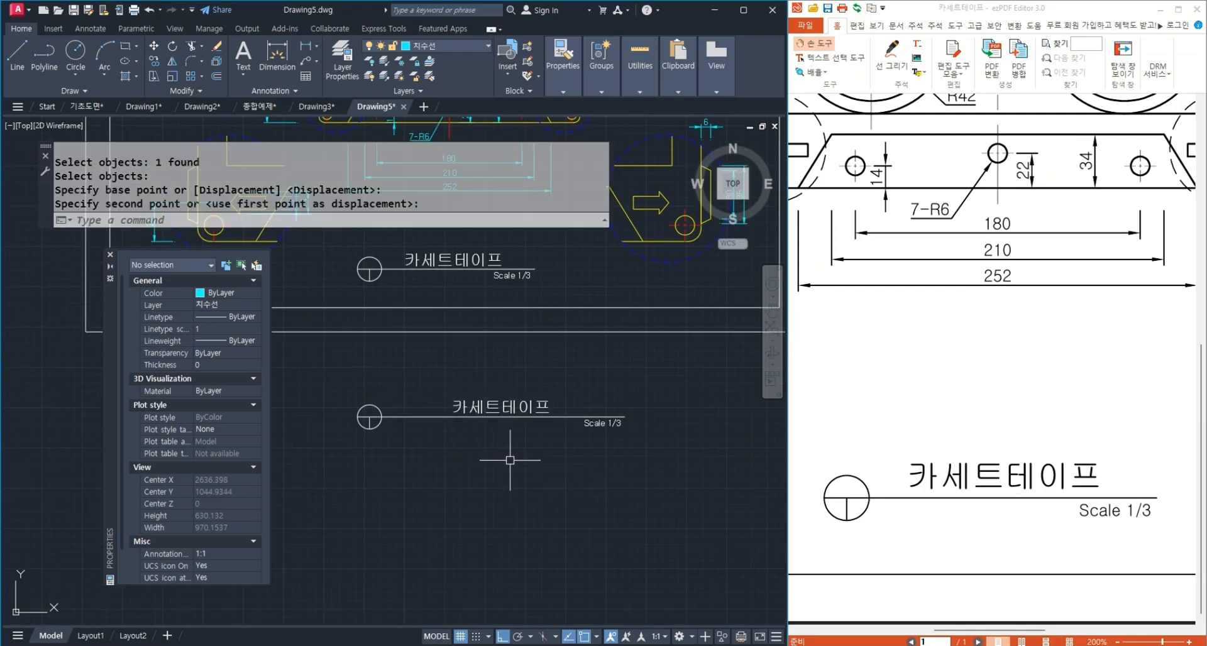
Copy the lengthened title group about 86 mm straight down as a second variant.
text(co)
key(Return)
click(663, 458)
click(329, 378)
key(Return)
click(676, 459)
click(661, 528)
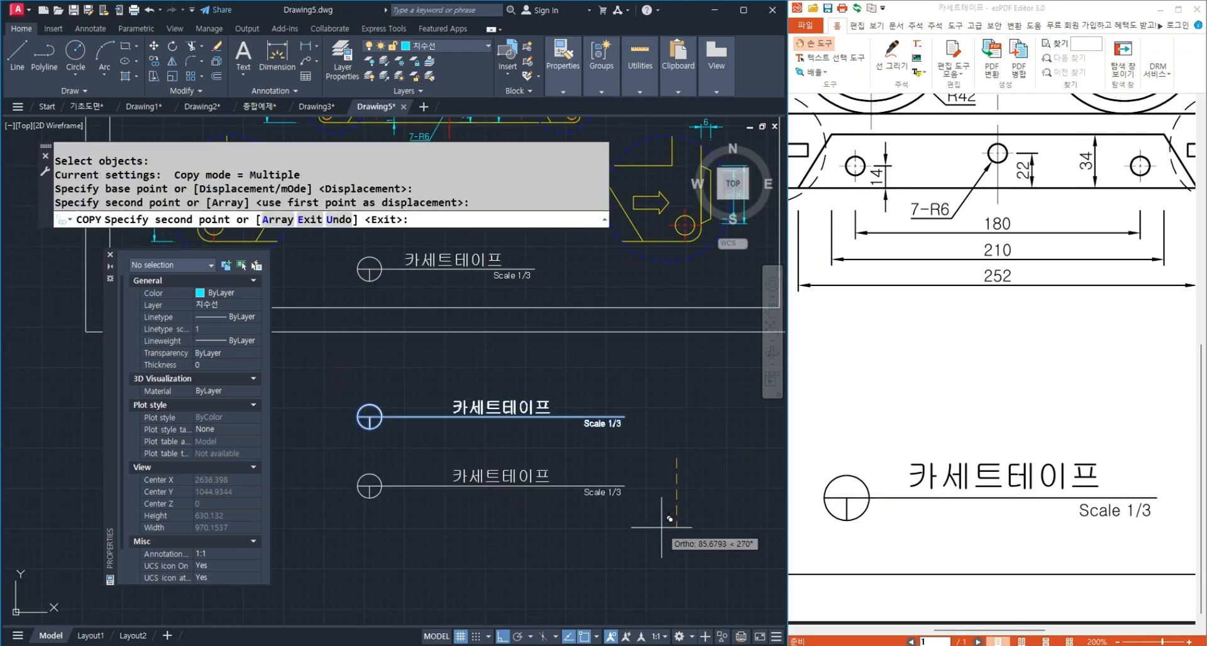
key(Return)
Stretch the lowest copy's underline end and its Scale 1/3 text to the left so the underline is much shorter.
text(s)
key(Return)
click(660, 570)
click(574, 480)
key(Return)
click(665, 558)
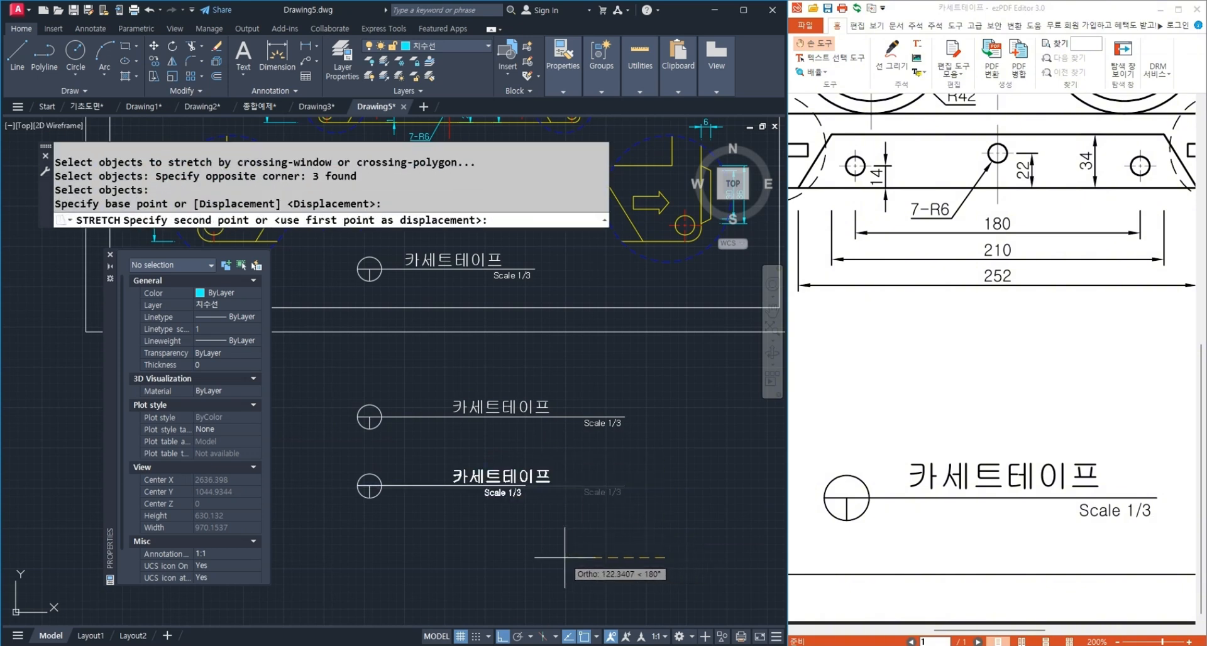
click(535, 557)
Move the lowest copy's text 카세트테이프 to the left so it sits above the shortened underline.
text(m)
key(Return)
click(531, 477)
key(Return)
click(661, 535)
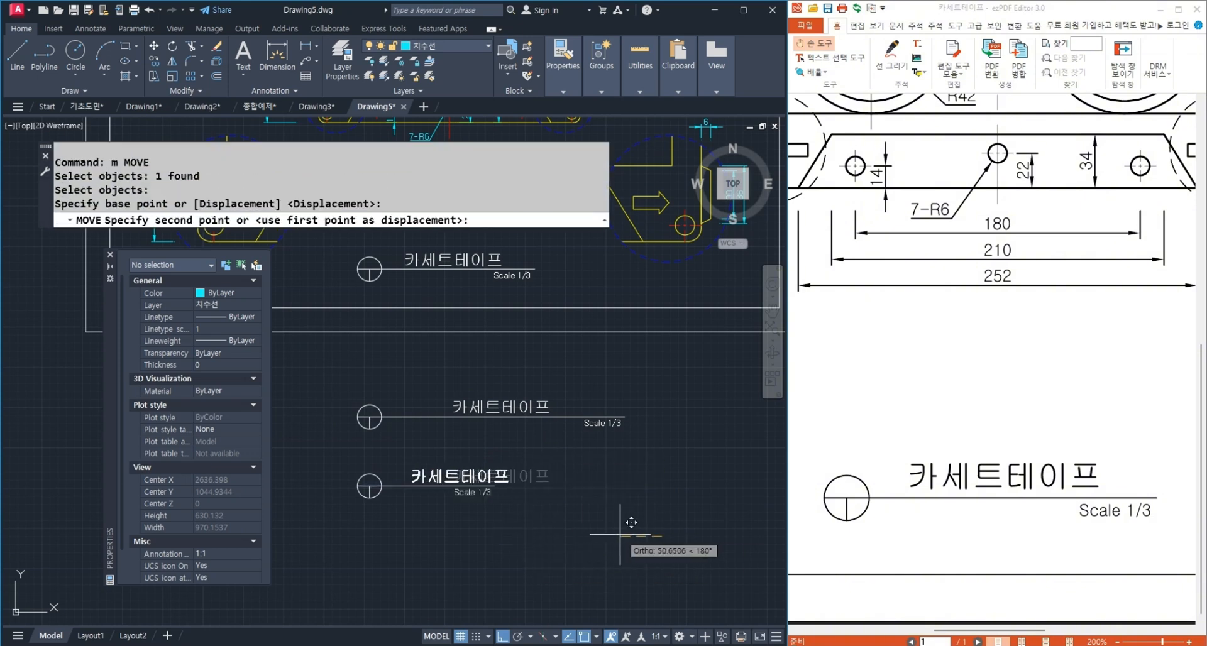
click(597, 532)
Compare the underline lengths and text positions of the original title symbol and its two copies below the frame.
scroll(569, 473, down, 2)
middle_drag(601, 497, 649, 503)
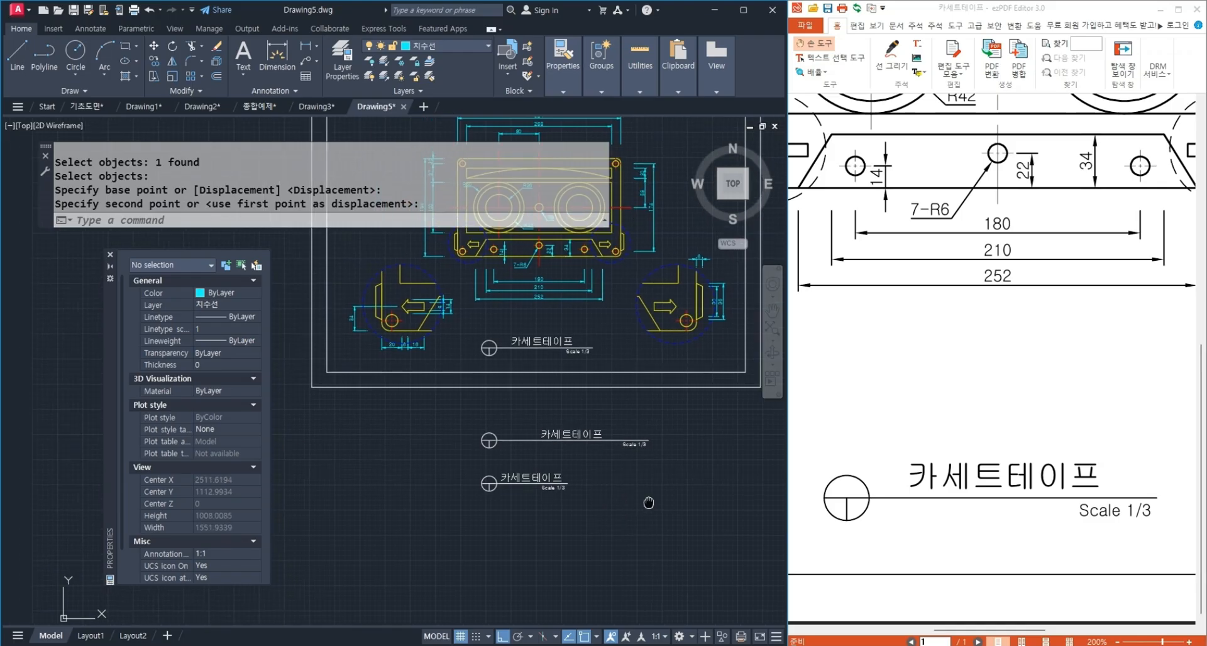
scroll(584, 392, up, 2)
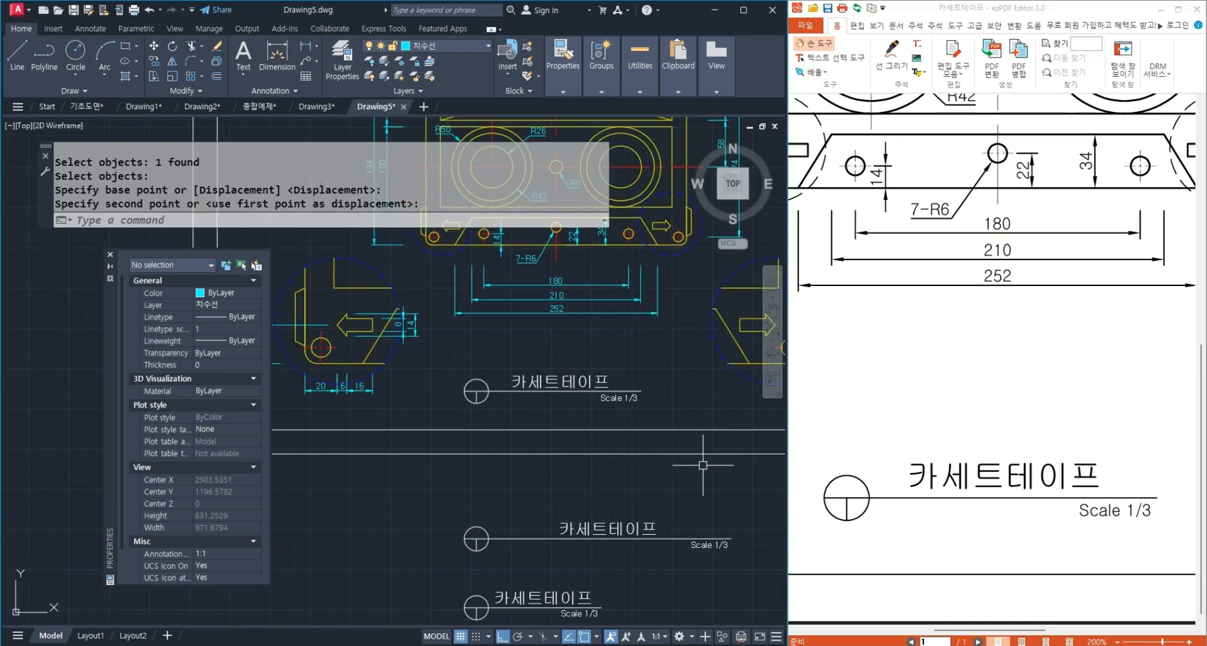
scroll(529, 399, down, 2)
middle_drag(560, 474, 569, 443)
scroll(633, 474, up, 2)
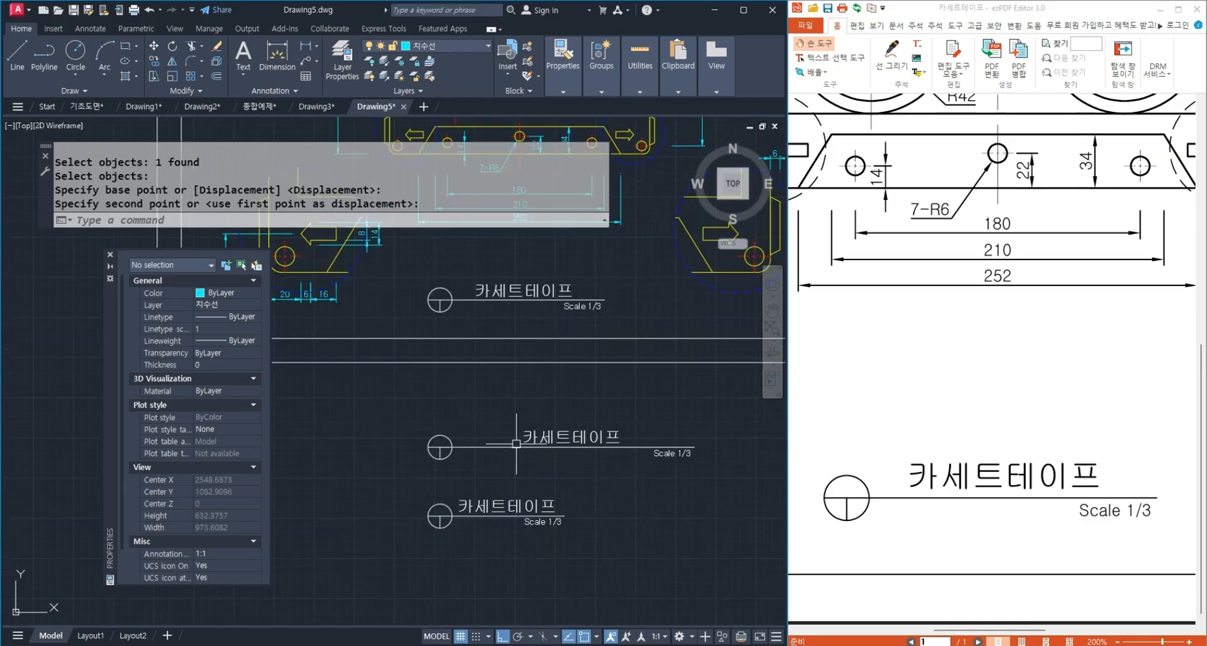
middle_drag(621, 486, 645, 430)
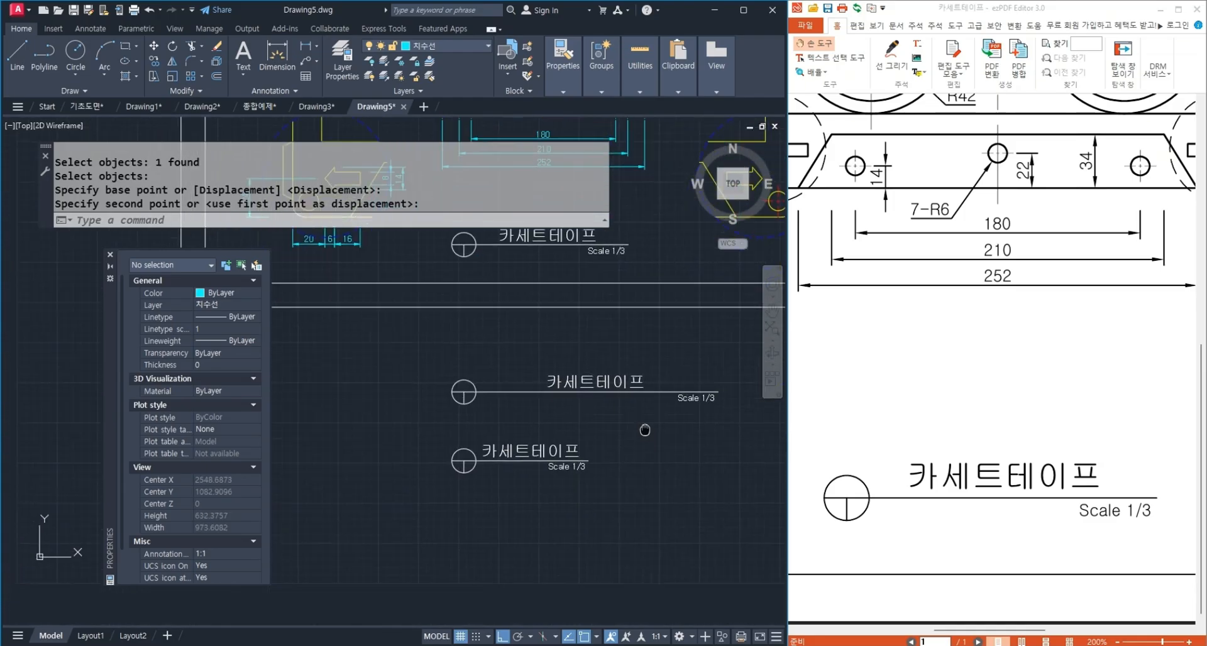
scroll(534, 468, up, 4)
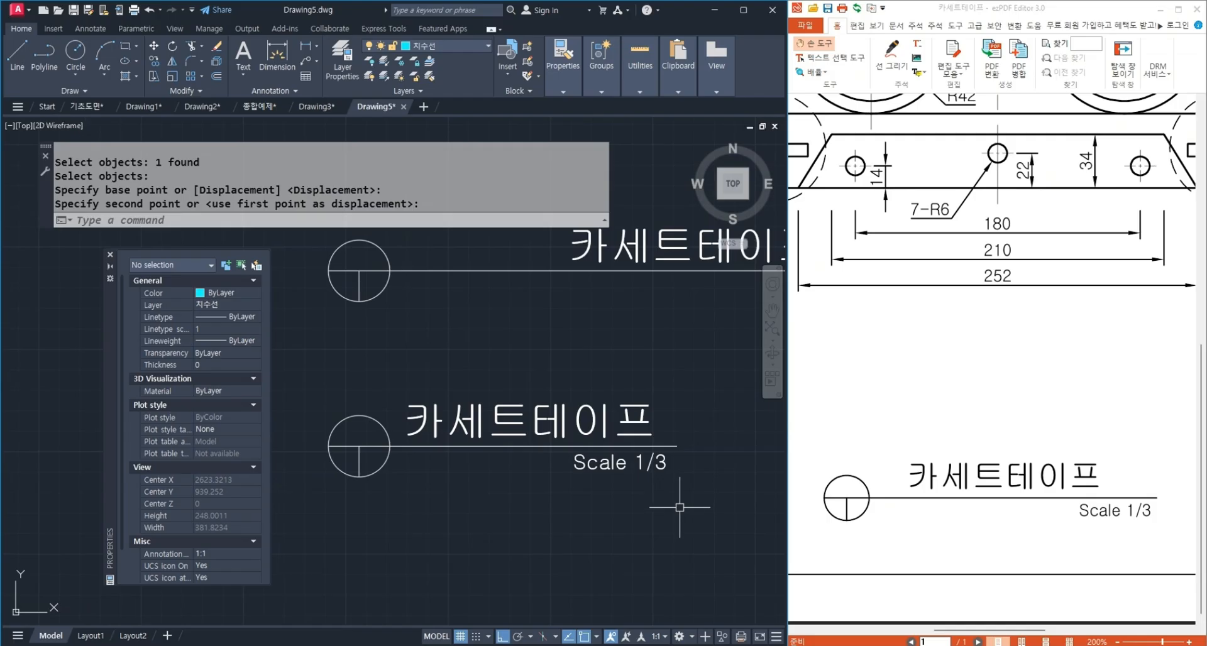
scroll(481, 503, down, 4)
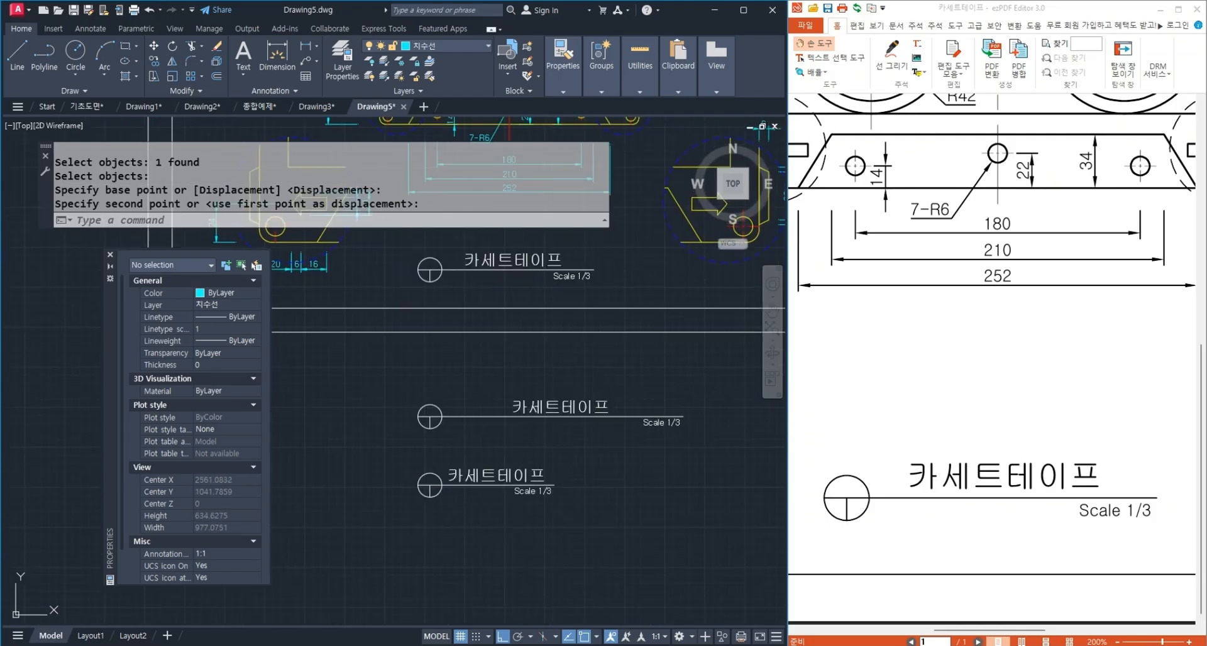
mouse_move(565, 280)
middle_down()
mouse_move(560, 395)
mouse_move(618, 419)
middle_up()
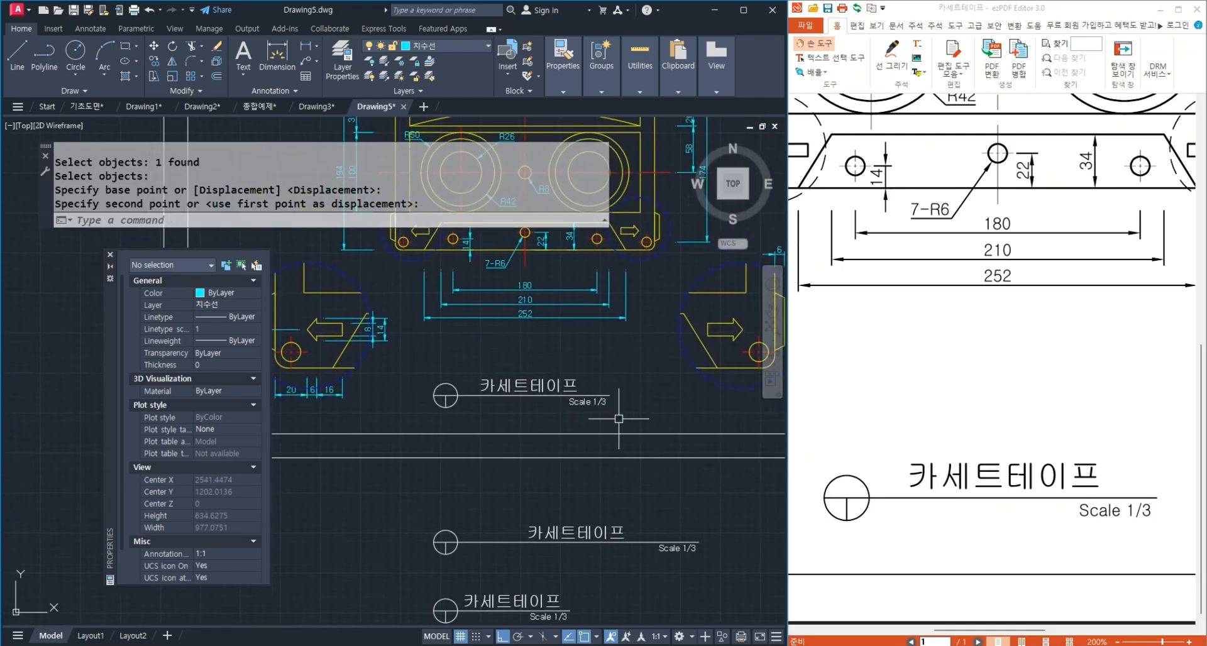
Stretch the original title's underline end and its Scale 1/3 text about 7 mm to the left.
scroll(619, 419, up, 2)
text(s)
key(Return)
click(631, 429)
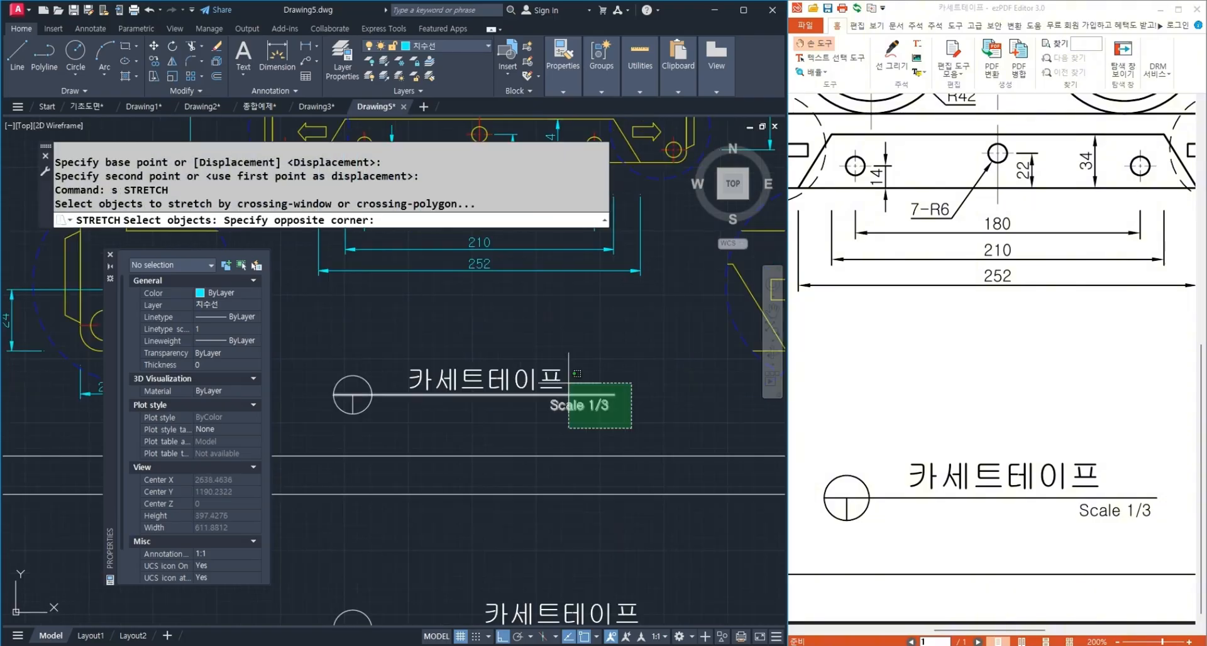
click(569, 383)
key(Return)
click(681, 425)
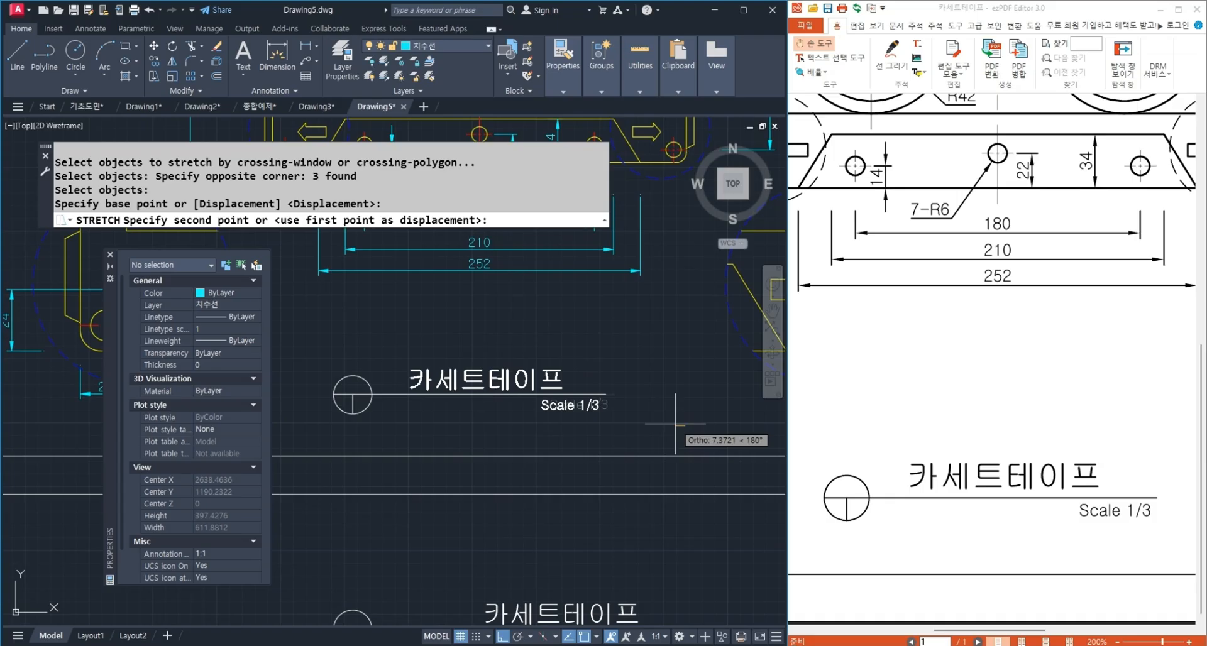
click(676, 423)
Nudge the original title's text 카세트테이프 very slightly horizontally above the shortened underline.
text(m)
key(Return)
click(567, 375)
key(Return)
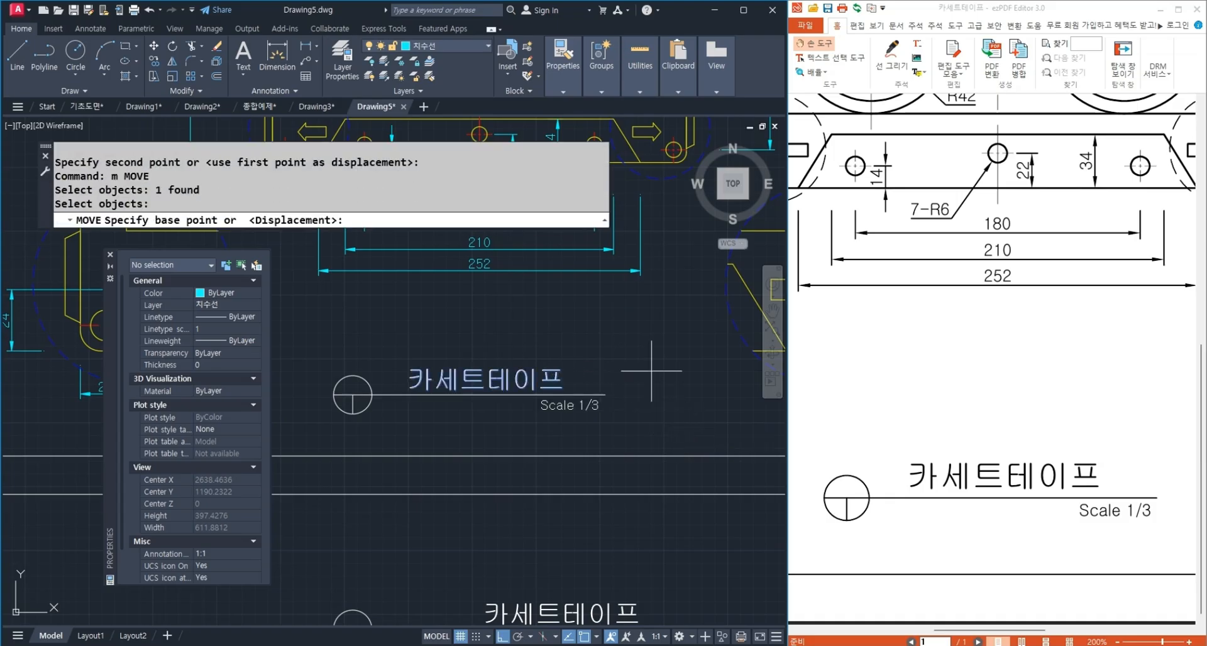
click(651, 370)
click(652, 371)
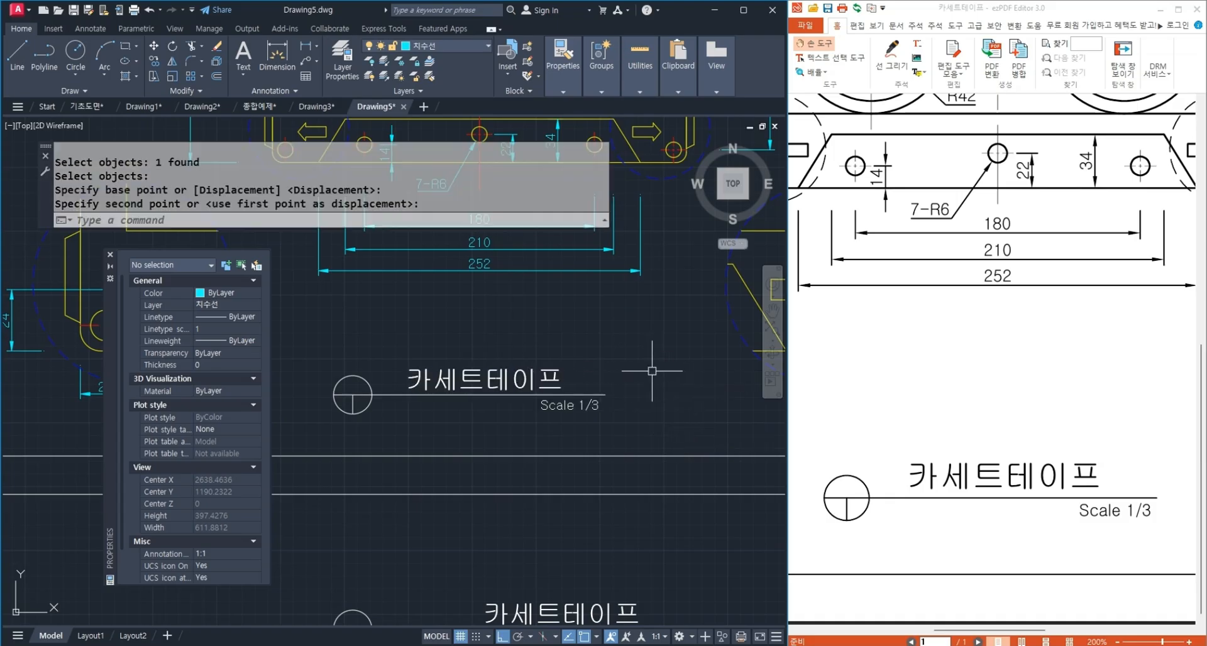
Nudge the whole original title group, with its circle, lines and both texts, slightly to the right inside the frame.
scroll(652, 371, down, 3)
text(m)
key(Return)
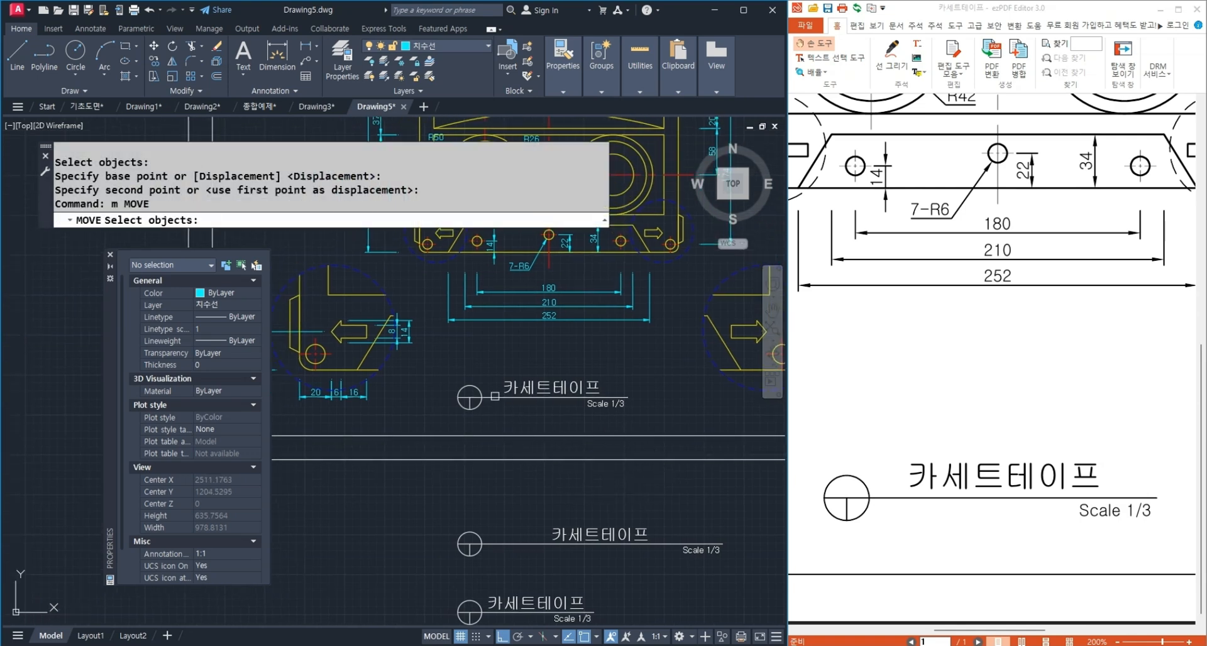
click(454, 363)
click(654, 453)
scroll(479, 437, down, 2)
key(Return)
click(696, 564)
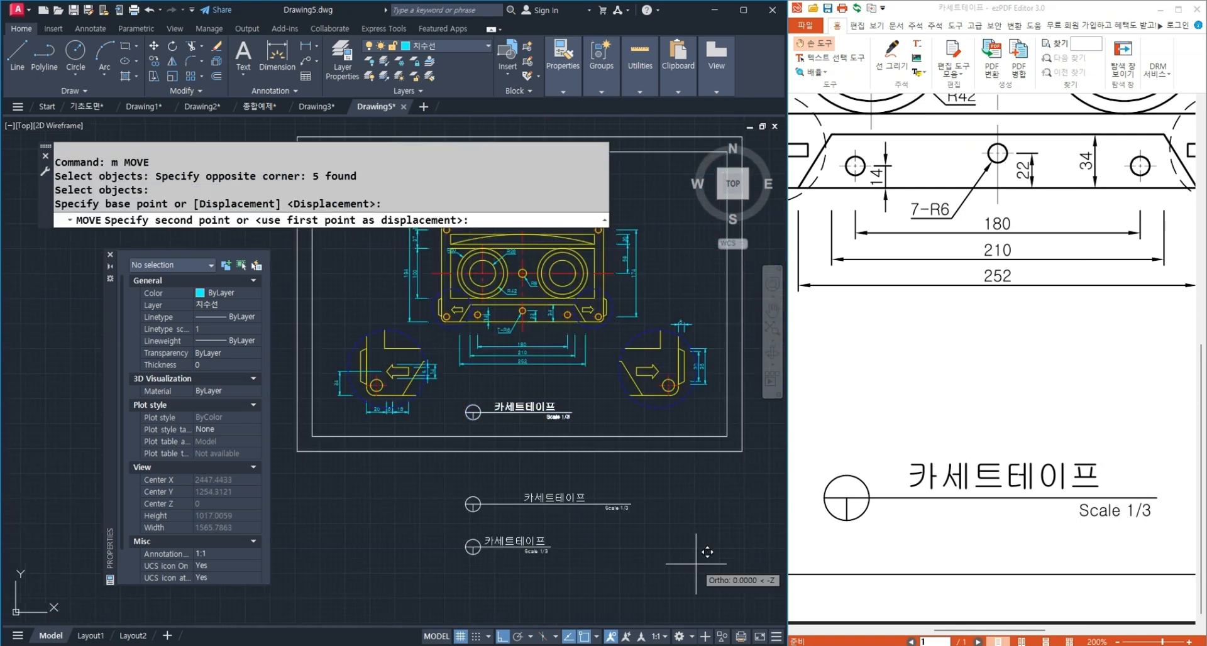
click(697, 564)
Erase both copied title groups below the drawing frame.
scroll(628, 555, down, 3)
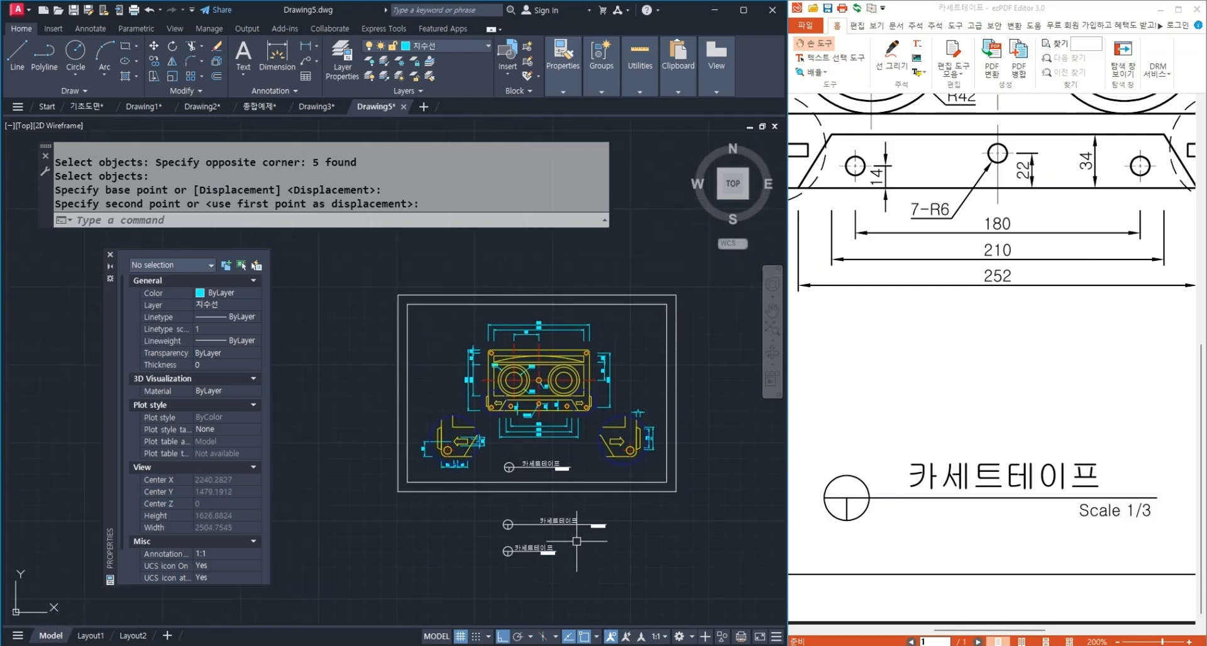
click(646, 588)
click(451, 477)
key(Delete)
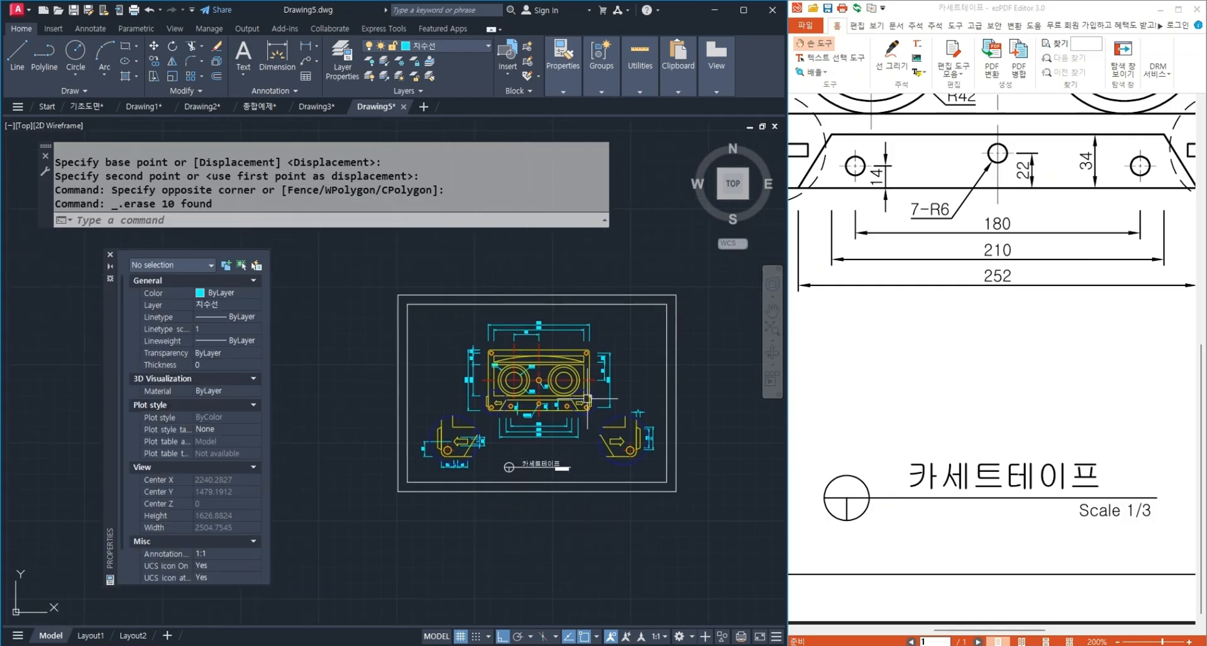
scroll(590, 345, up, 2)
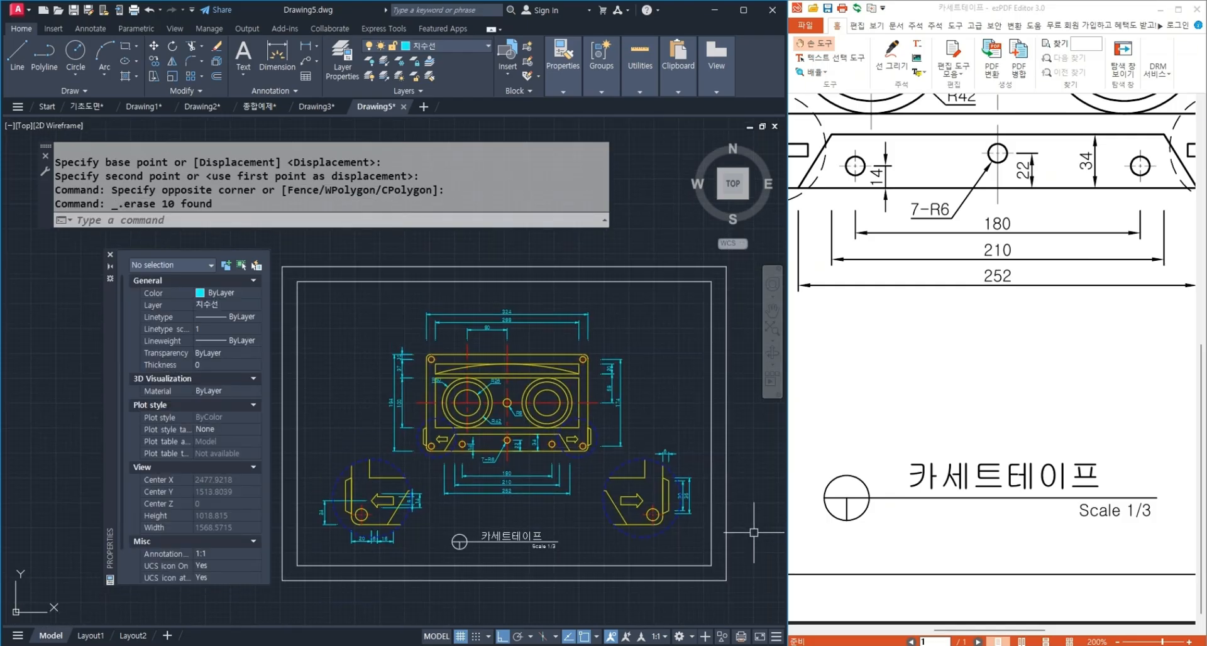